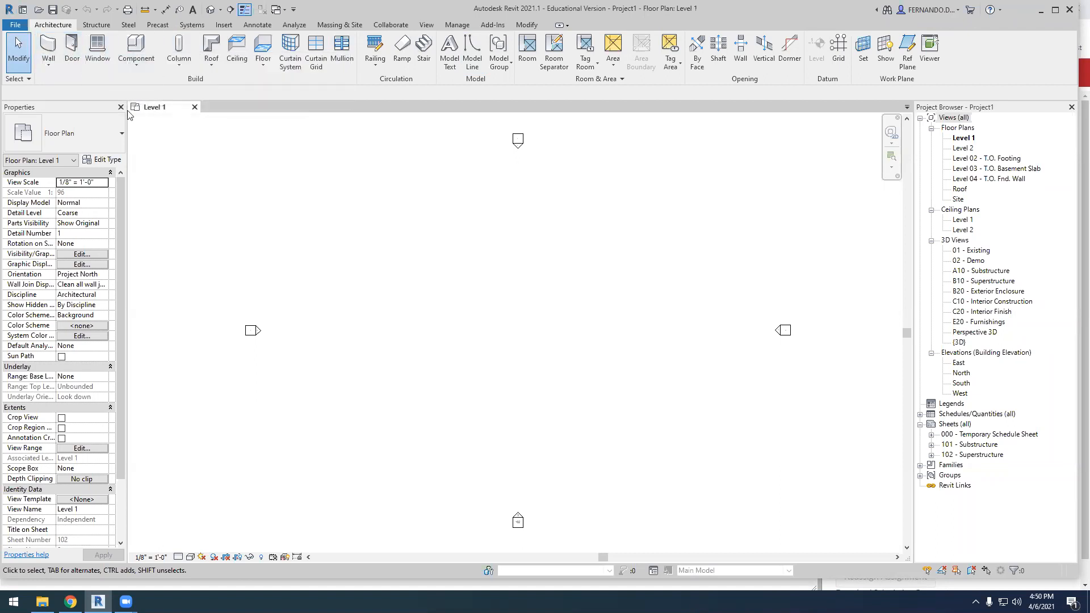
pyautogui.click(138, 70)
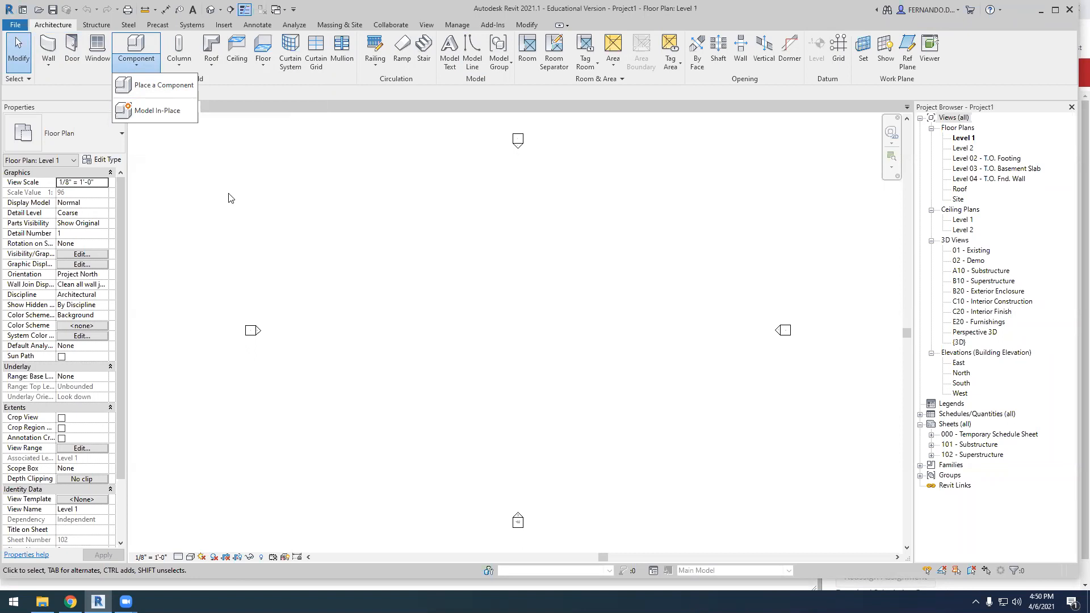
pyautogui.click(213, 178)
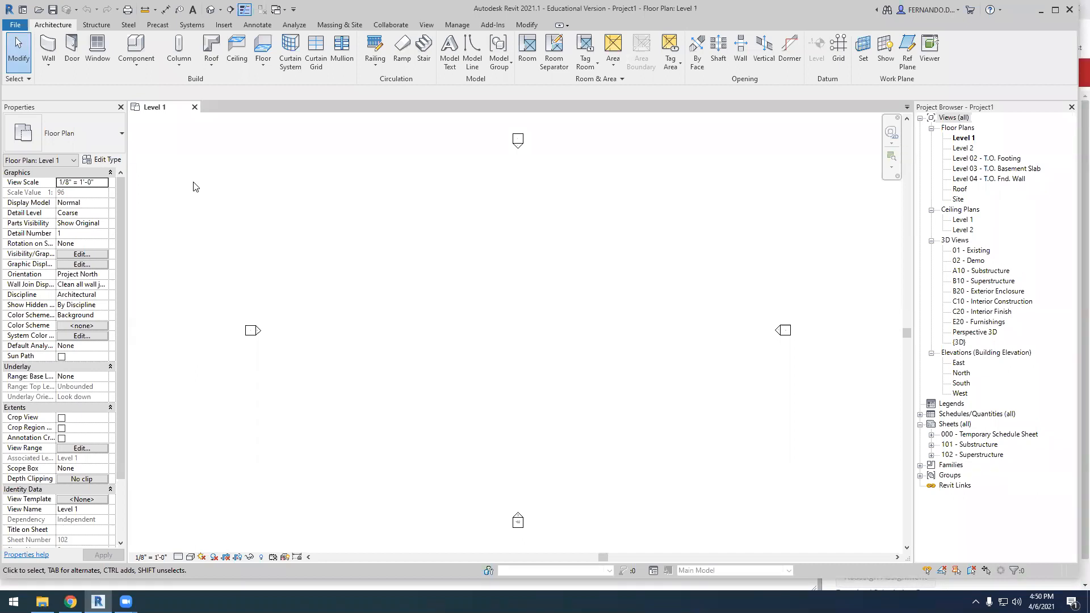
# Draw a closed rectangle of four Generic - 8" walls on Level 1, about 39'-6" by 35'-6"
pyautogui.click(48, 45)
pyautogui.click(413, 261)
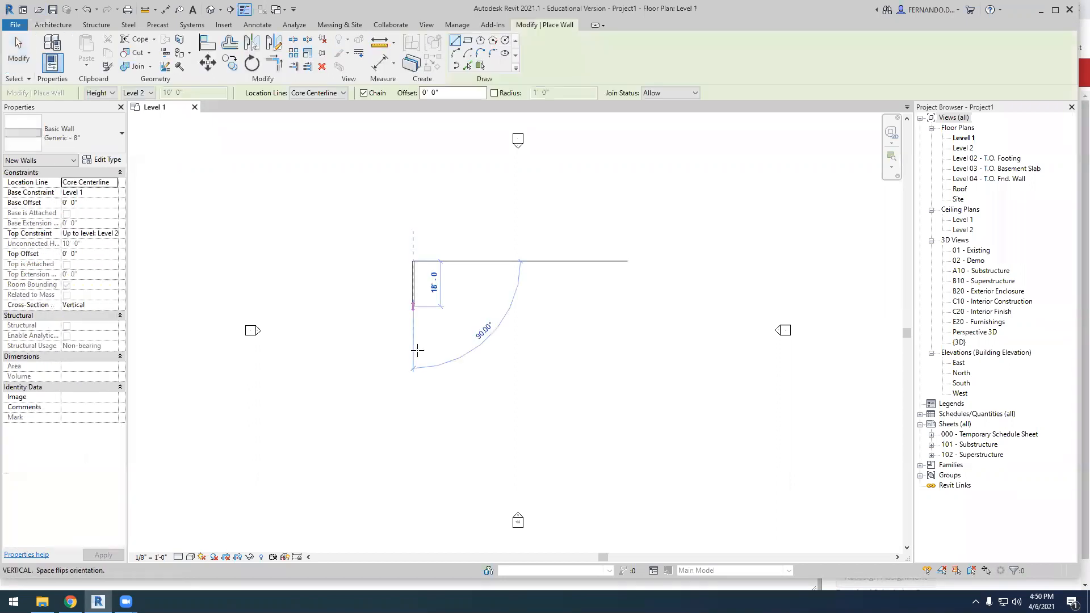
pyautogui.click(513, 350)
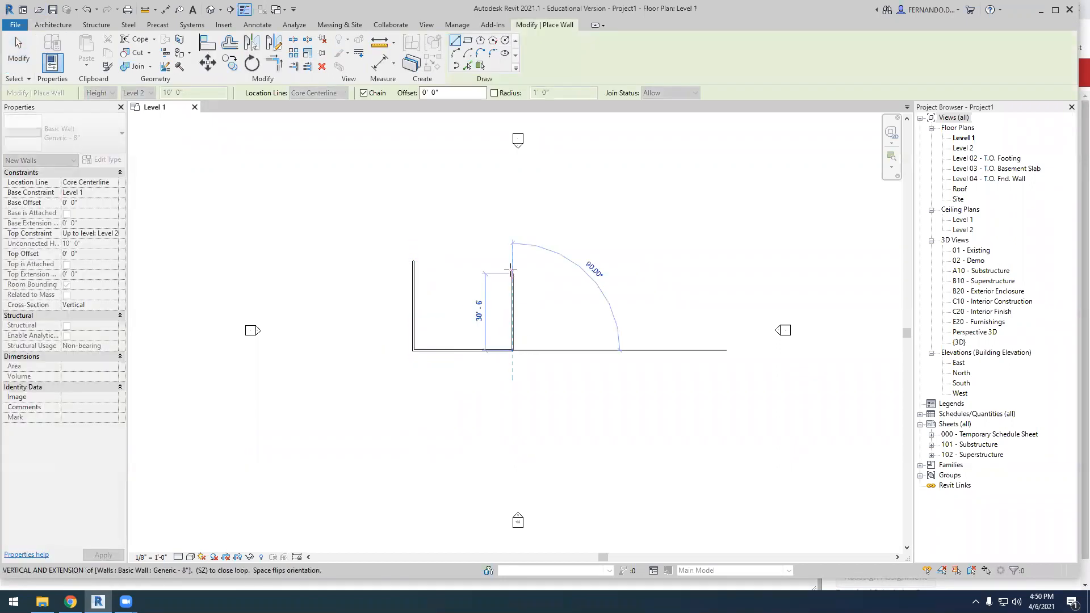
pyautogui.click(512, 261)
pyautogui.click(413, 262)
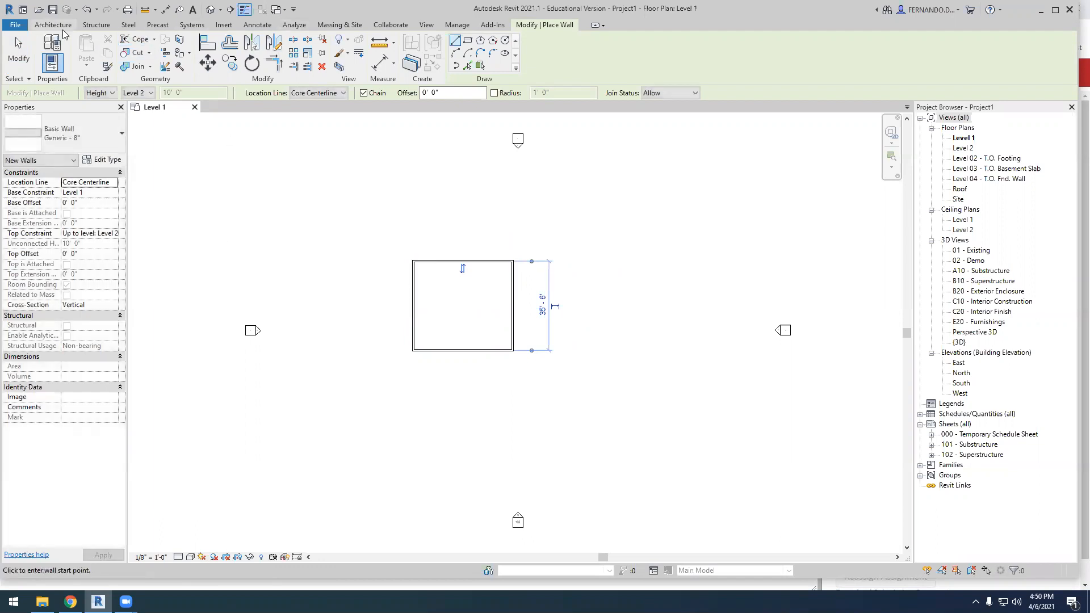
pyautogui.press('Escape')
pyautogui.press('Escape')
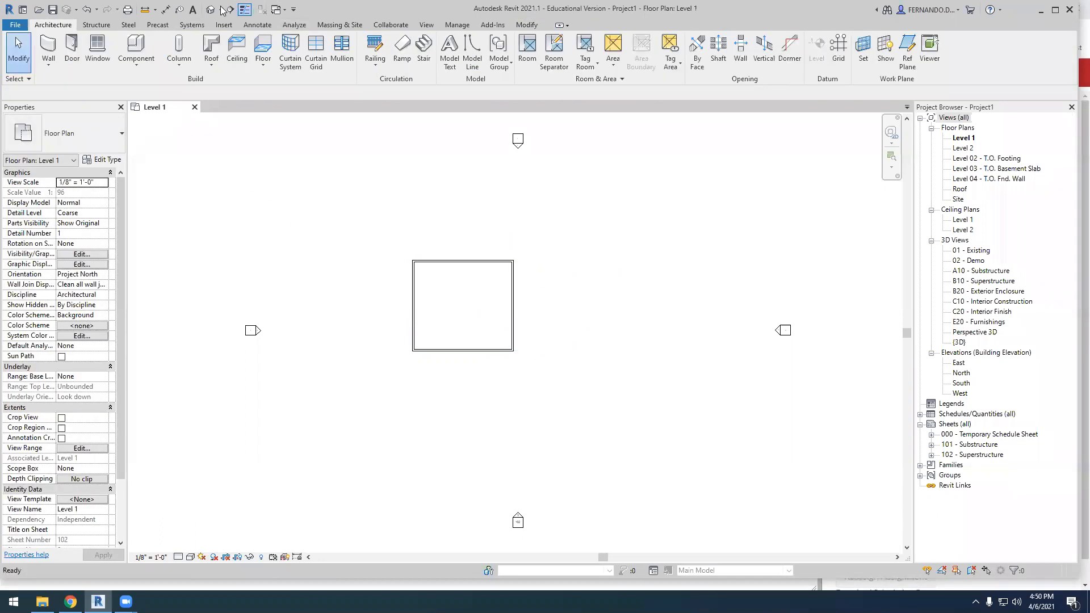
# Show the model in the default 3D view and place a 36" x 84" Single-Flush door midway along the front wall
pyautogui.click(211, 9)
pyautogui.click(221, 11)
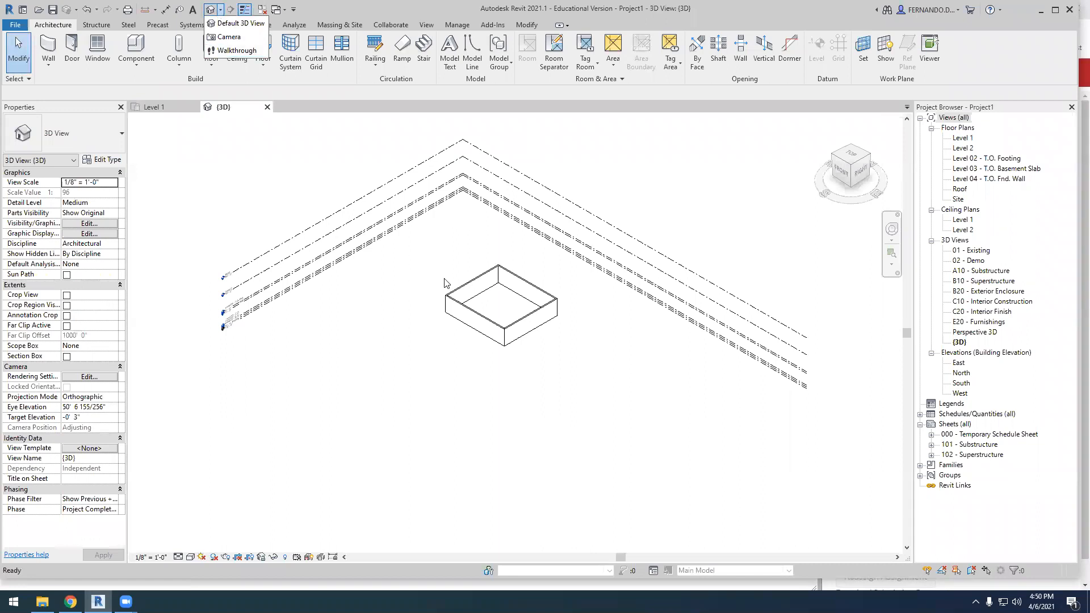
pyautogui.click(75, 44)
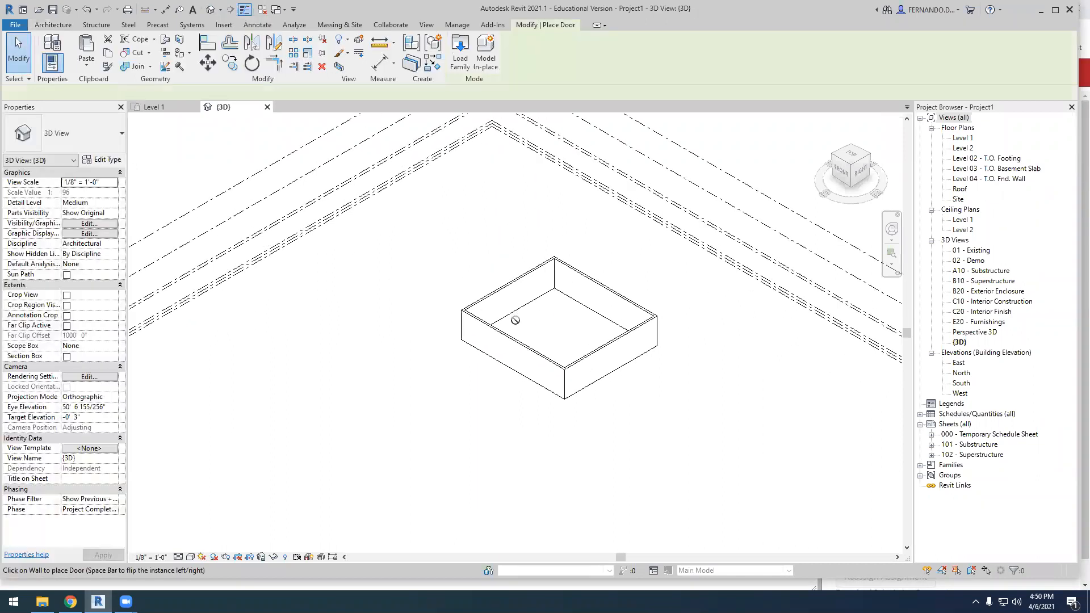
pyautogui.click(514, 363)
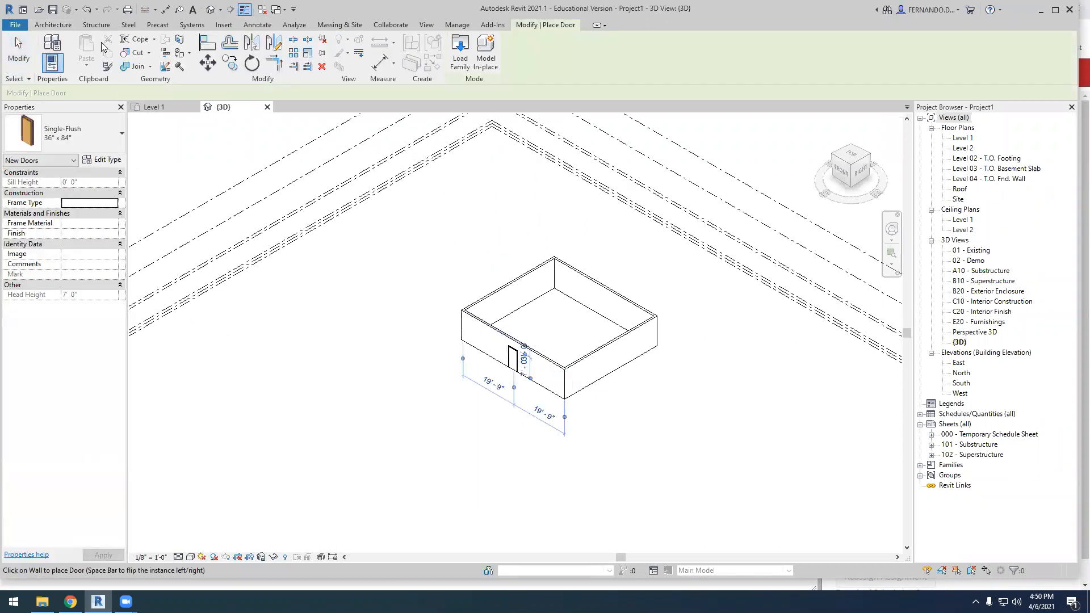
# Place two windows in the front wall, one on each side of the door
pyautogui.click(53, 25)
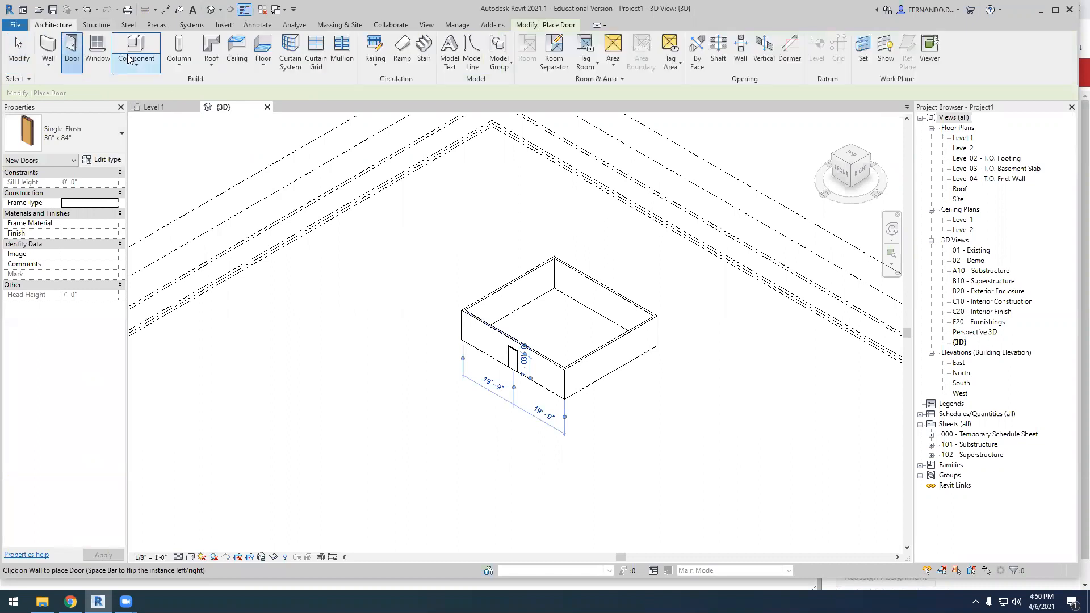
pyautogui.click(101, 45)
pyautogui.scroll(2, 568, 380)
pyautogui.scroll(1, 525, 369)
pyautogui.click(520, 357)
pyautogui.press('Escape')
pyautogui.press('Escape')
pyautogui.scroll(-2, 492, 441)
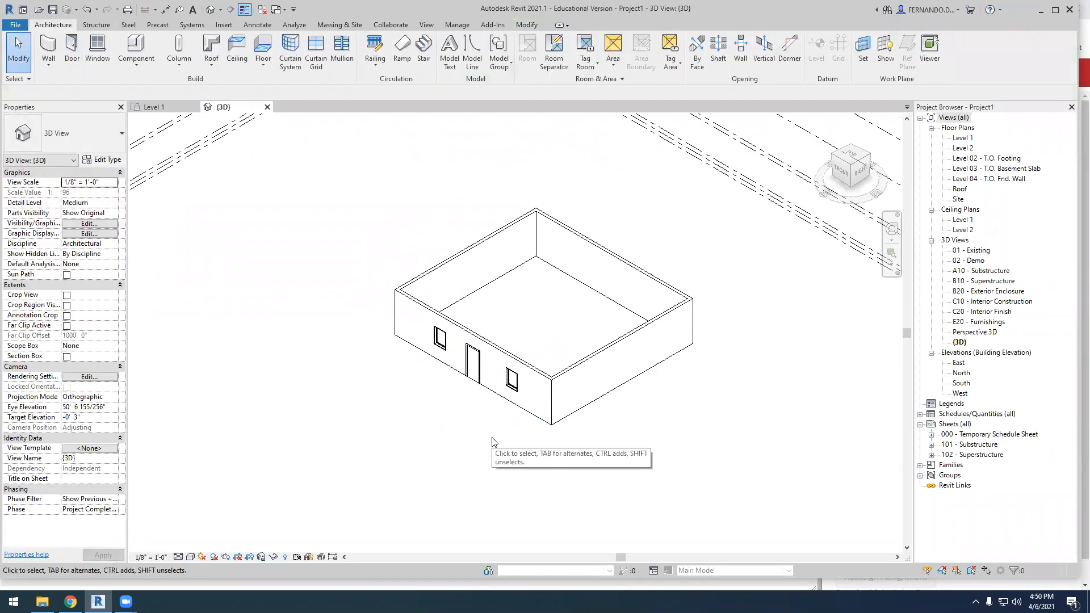
pyautogui.scroll(2, 503, 398)
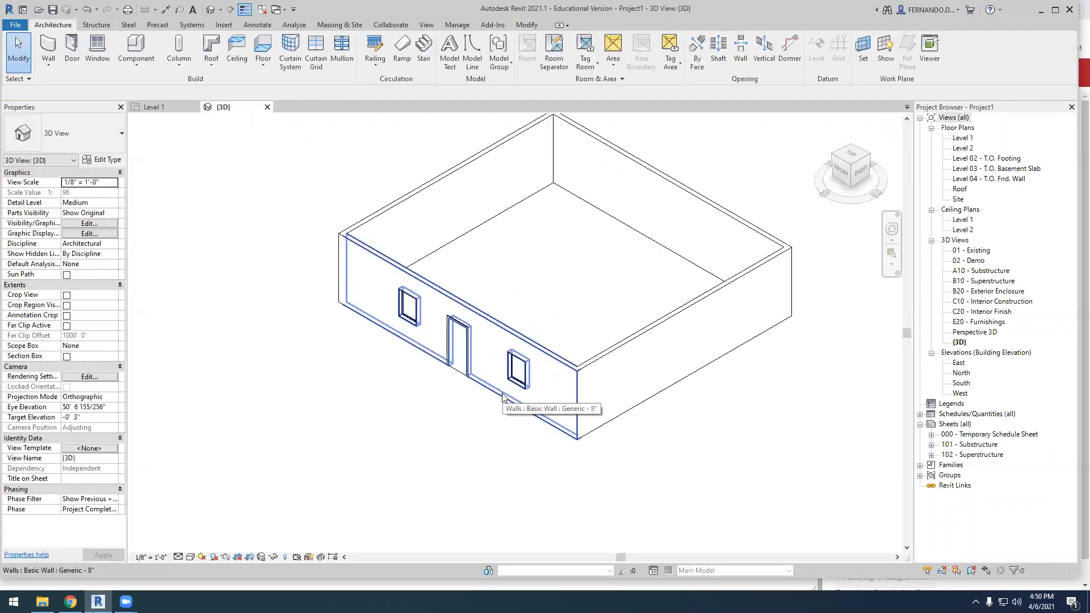
pyautogui.scroll(5, 554, 358)
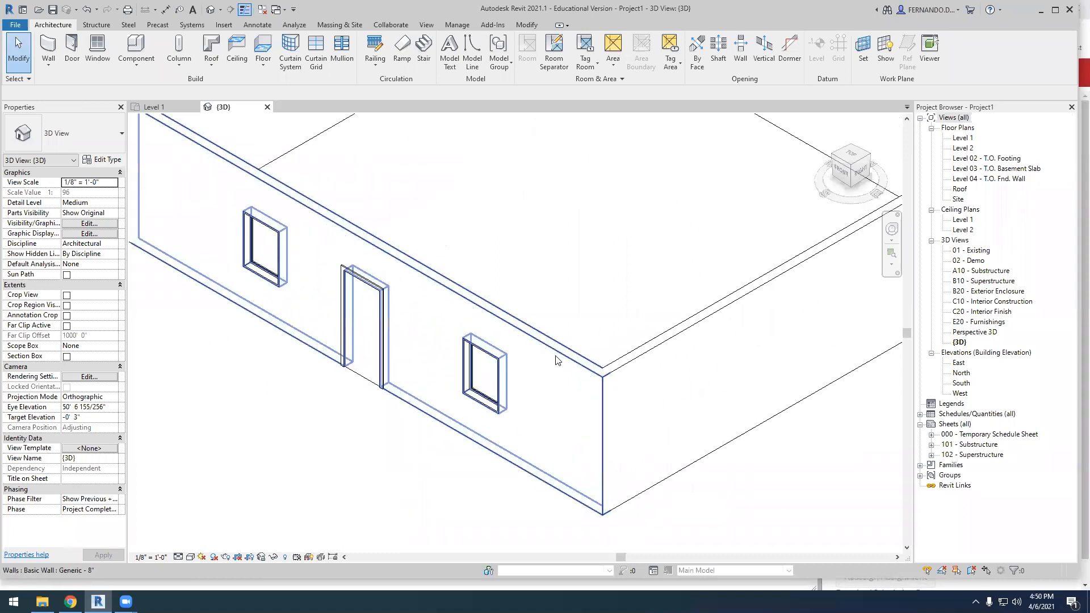
pyautogui.scroll(-4, 521, 436)
pyautogui.scroll(-3, 519, 404)
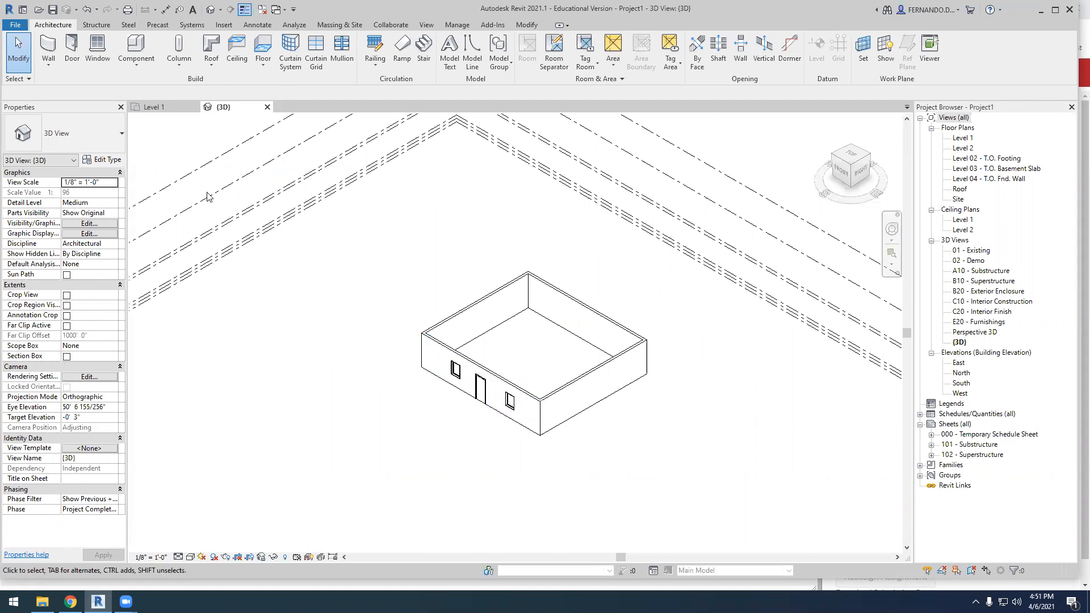
pyautogui.scroll(1, 530, 398)
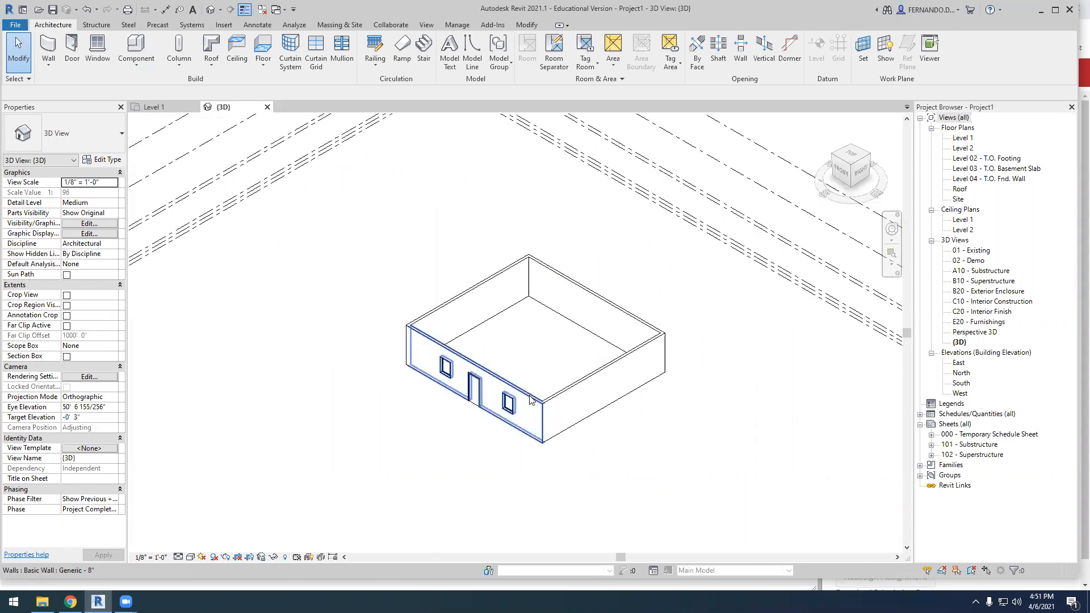
pyautogui.scroll(3, 530, 399)
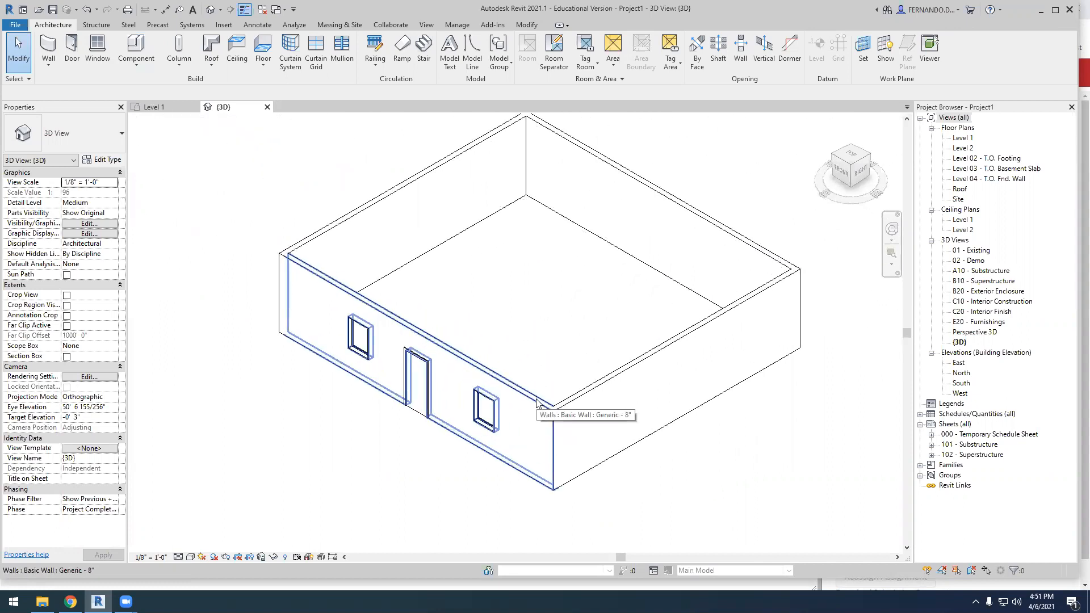
pyautogui.scroll(-2, 562, 418)
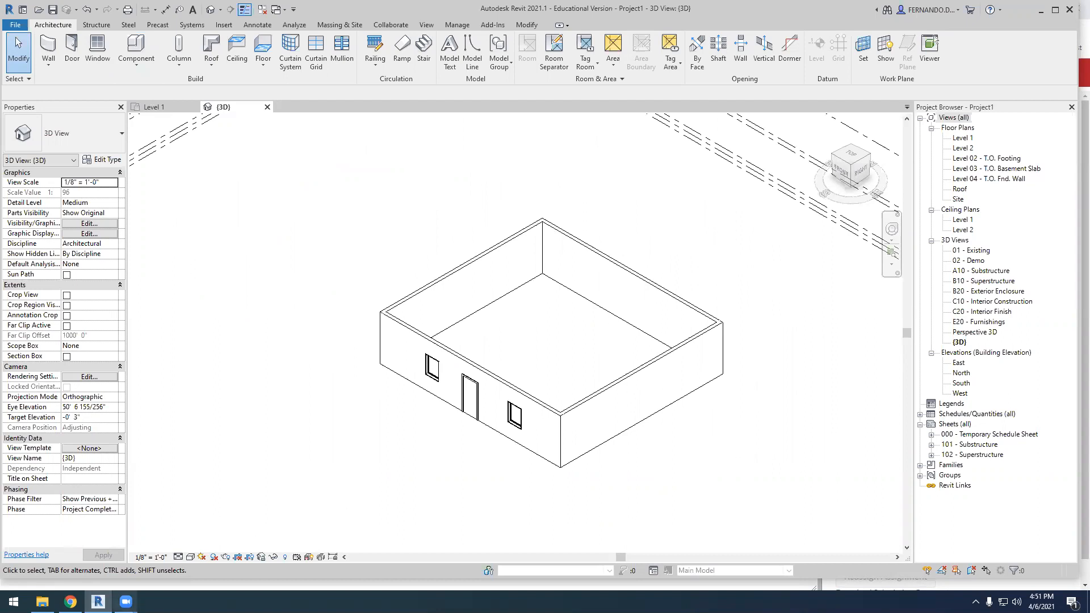
# Switch to Chrome and search Google Images for "guggenheim bilbao" in a new tab
pyautogui.click(70, 602)
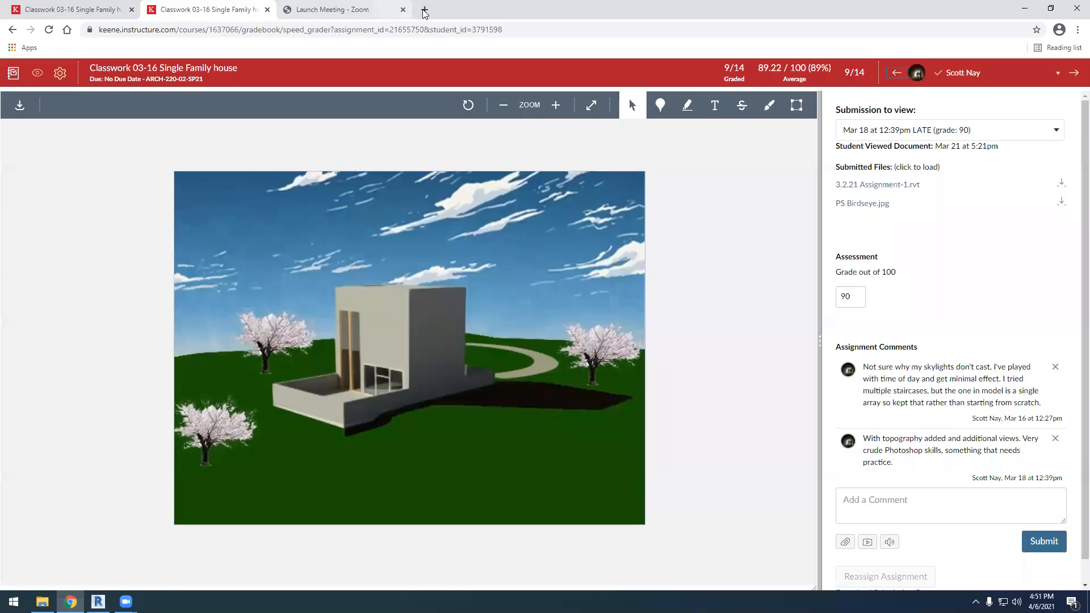
pyautogui.click(425, 11)
pyautogui.write('gug')
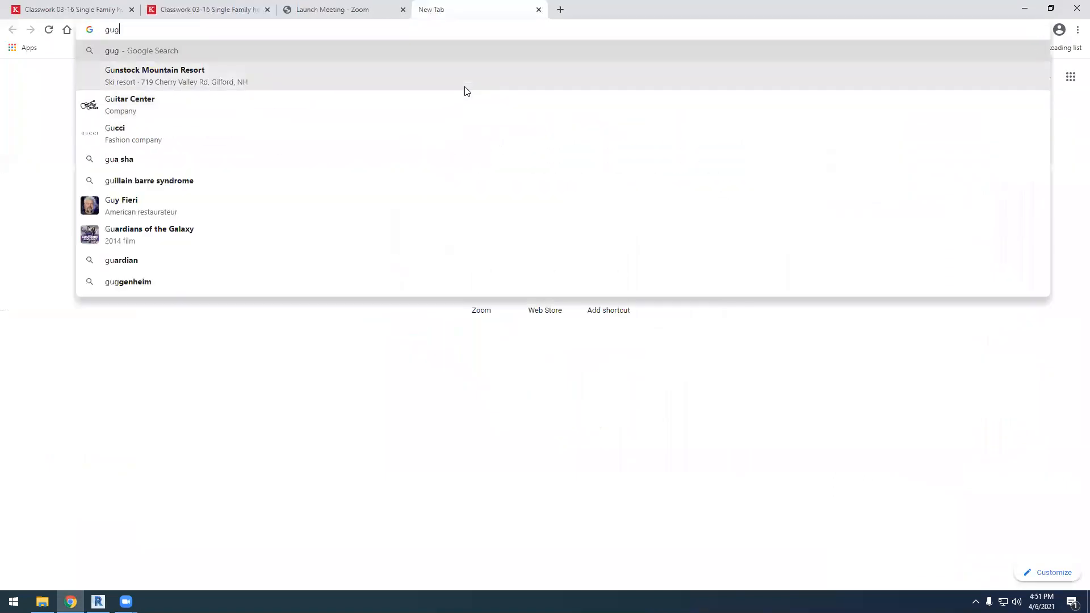
pyautogui.write('genheim ')
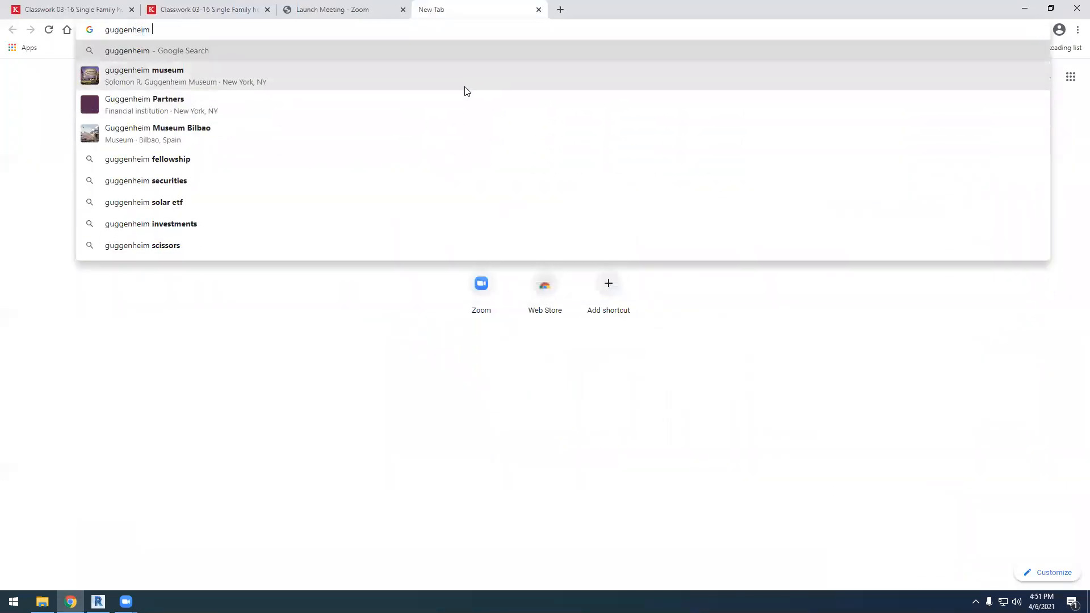
pyautogui.write('bilbao')
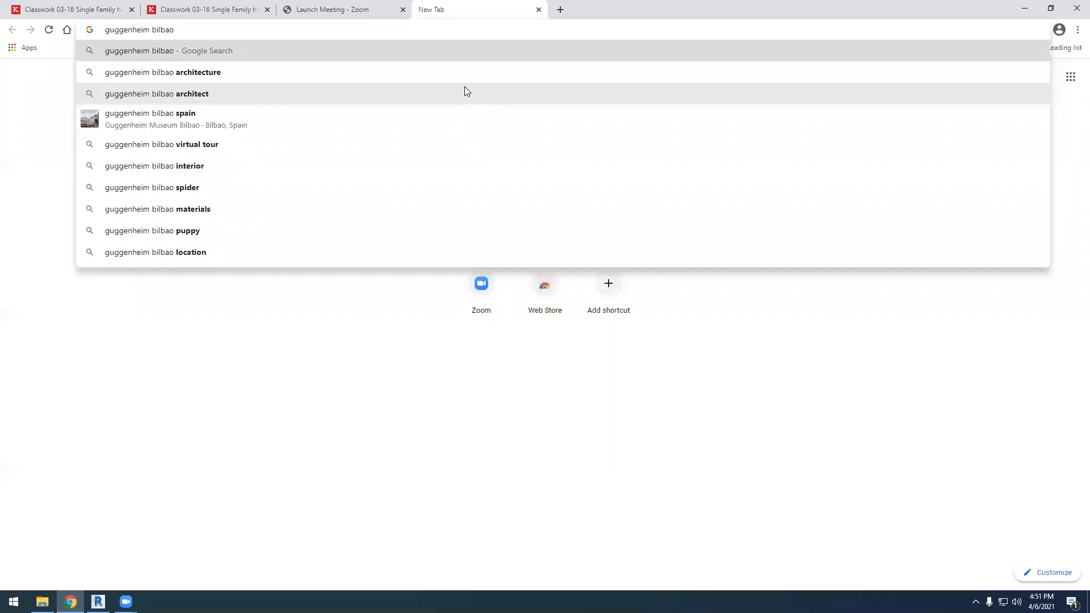
pyautogui.press('Return')
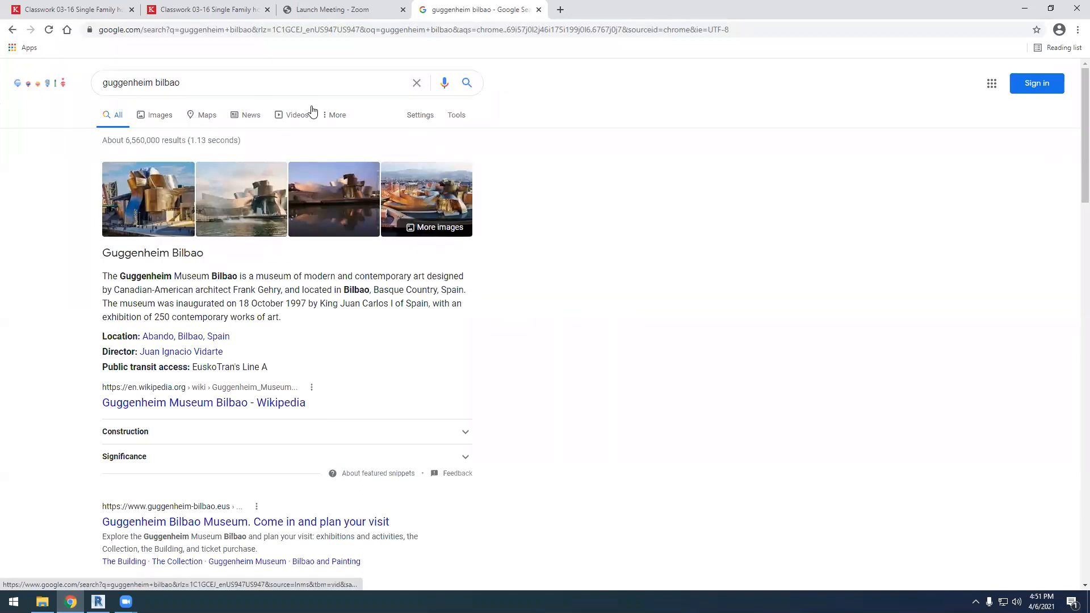
pyautogui.click(152, 115)
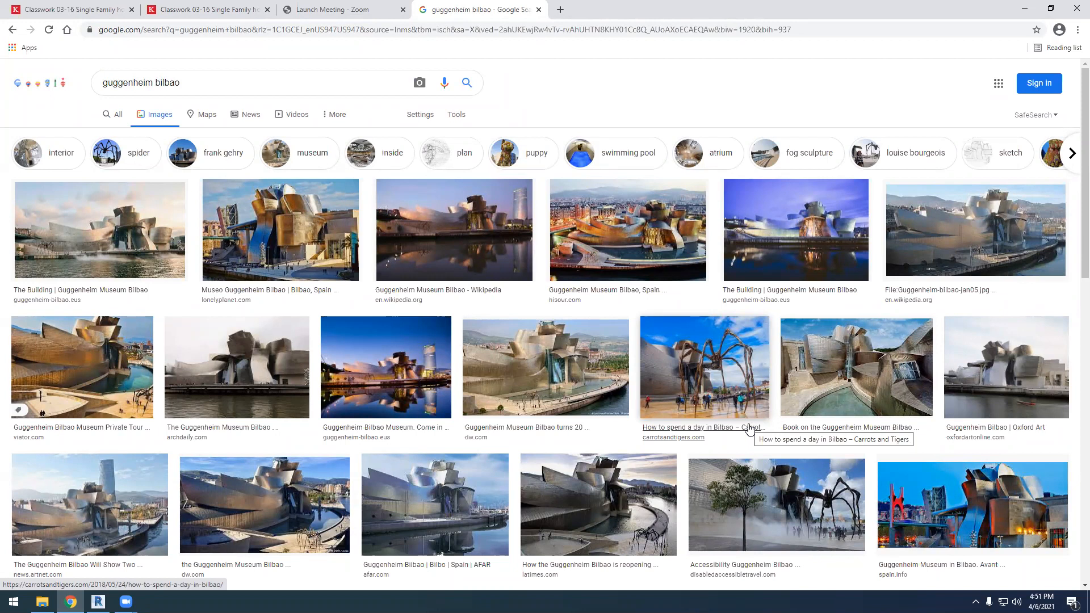
# Examine the Guggenheim Bilbao photos and sketches for the shapes of the building's curved forms
pyautogui.scroll(-3, 441, 339)
pyautogui.scroll(-7, 441, 339)
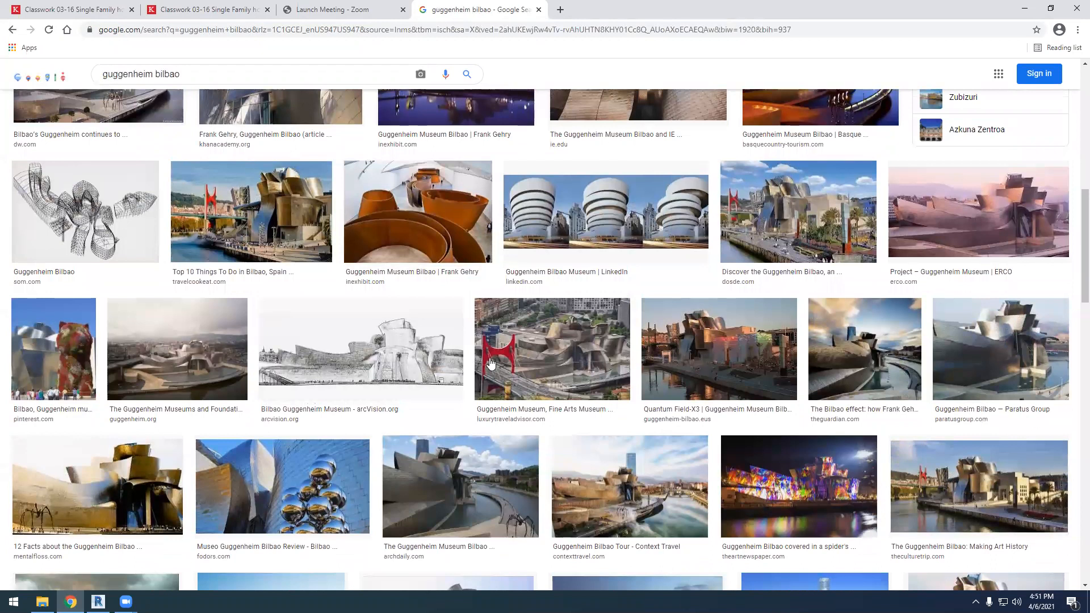
pyautogui.scroll(1, 492, 363)
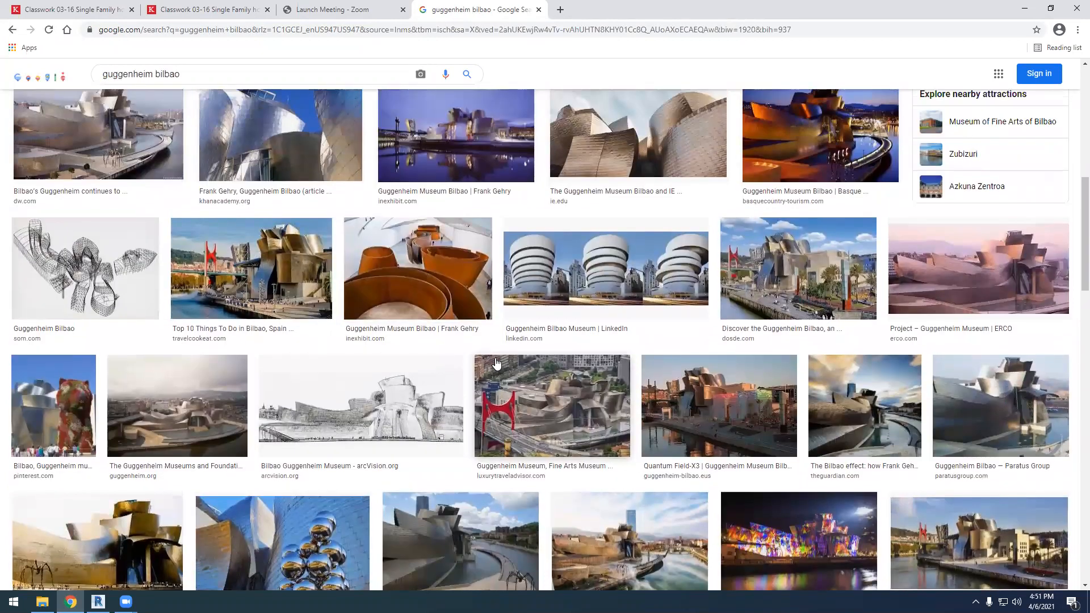
pyautogui.scroll(-3, 475, 358)
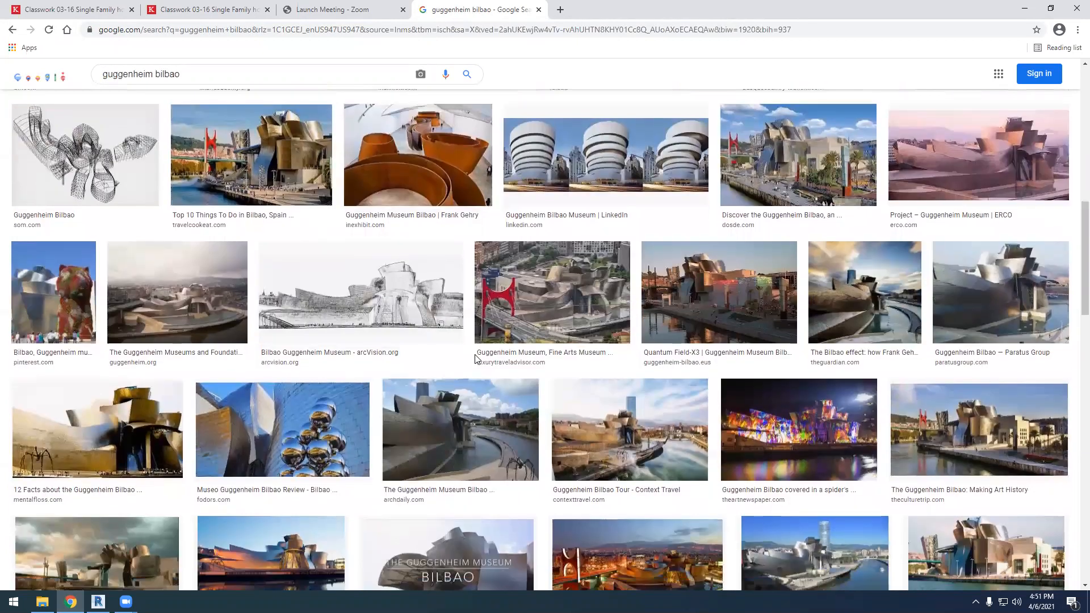
pyautogui.scroll(-4, 473, 354)
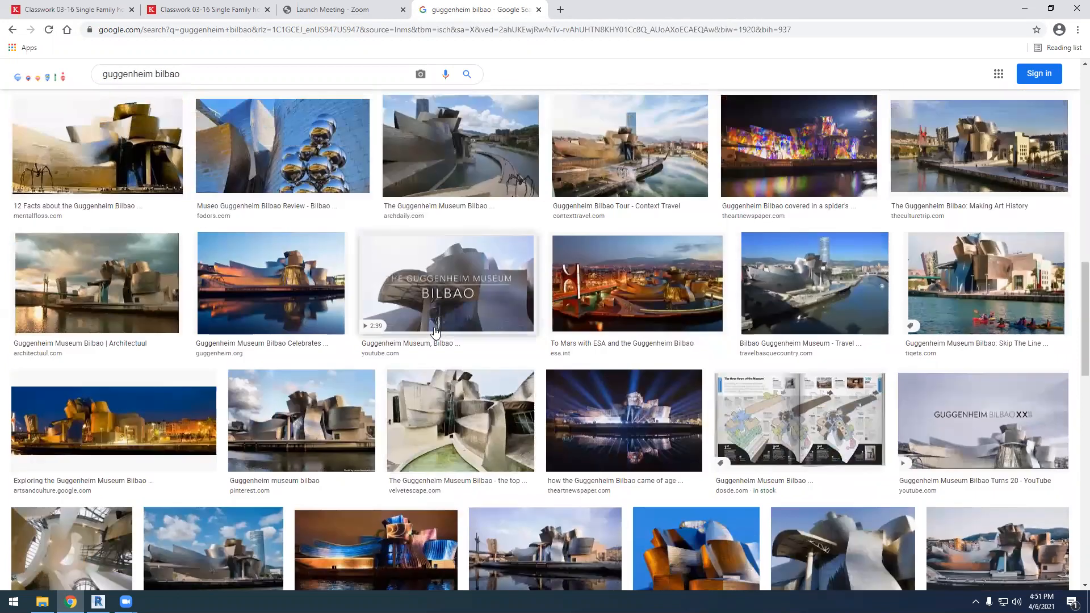
pyautogui.scroll(1, 465, 353)
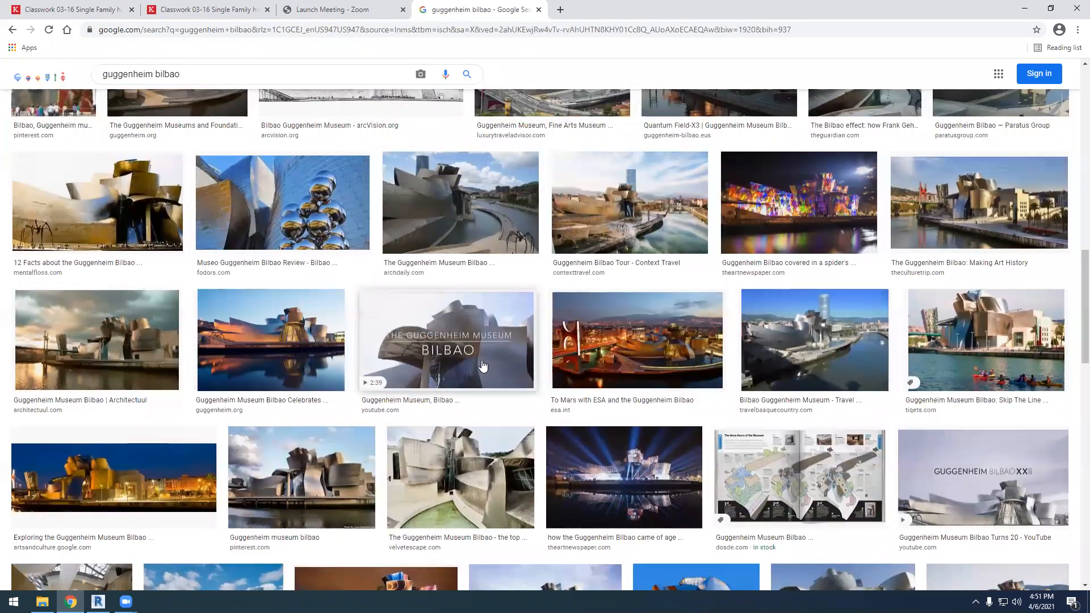
pyautogui.scroll(10, 481, 340)
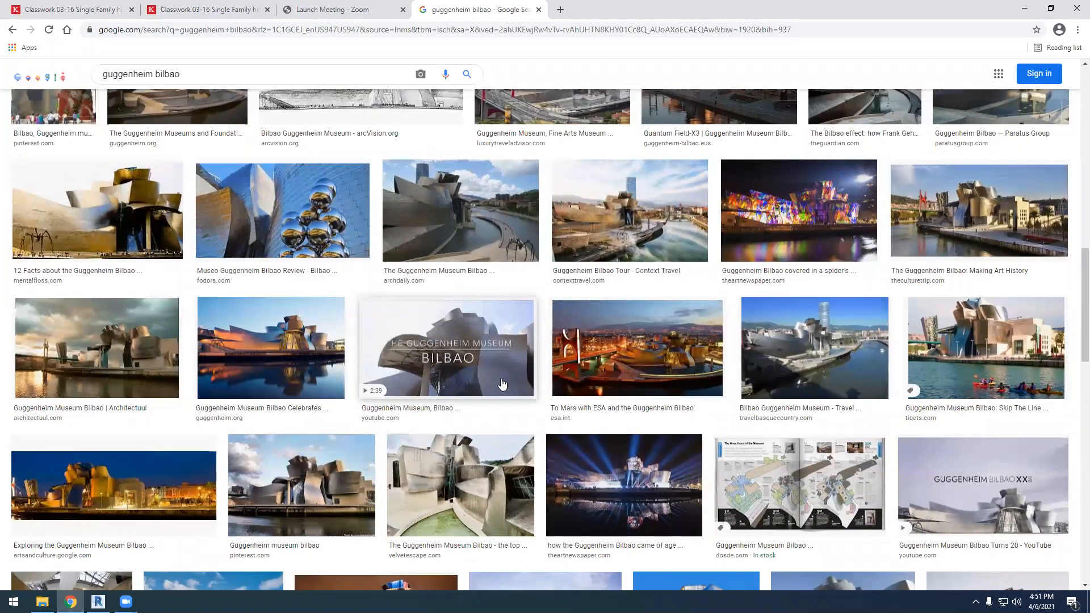
pyautogui.scroll(6, 283, 114)
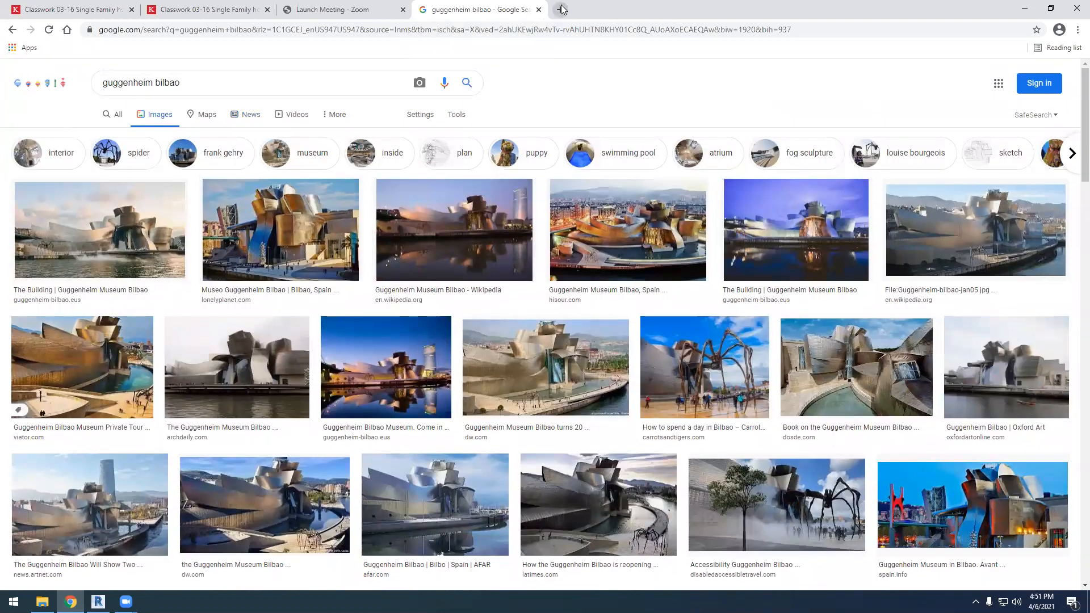
# Search Google Images for "guggenheim new york" in another new tab and preview the My Modern Met image of the museum
pyautogui.click(561, 9)
pyautogui.write('gu')
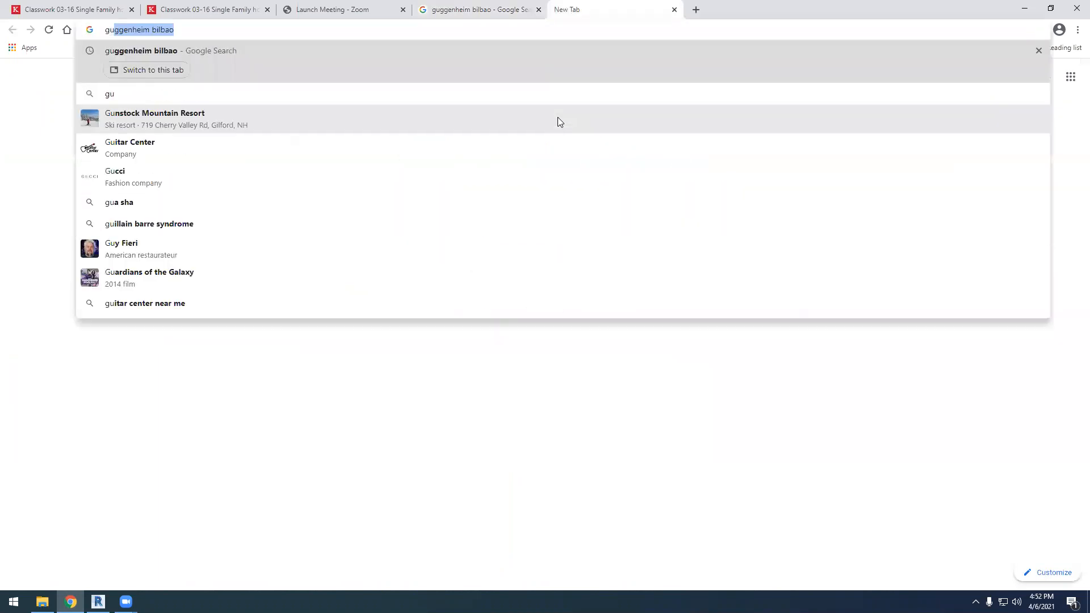
pyautogui.write('ggenheim ')
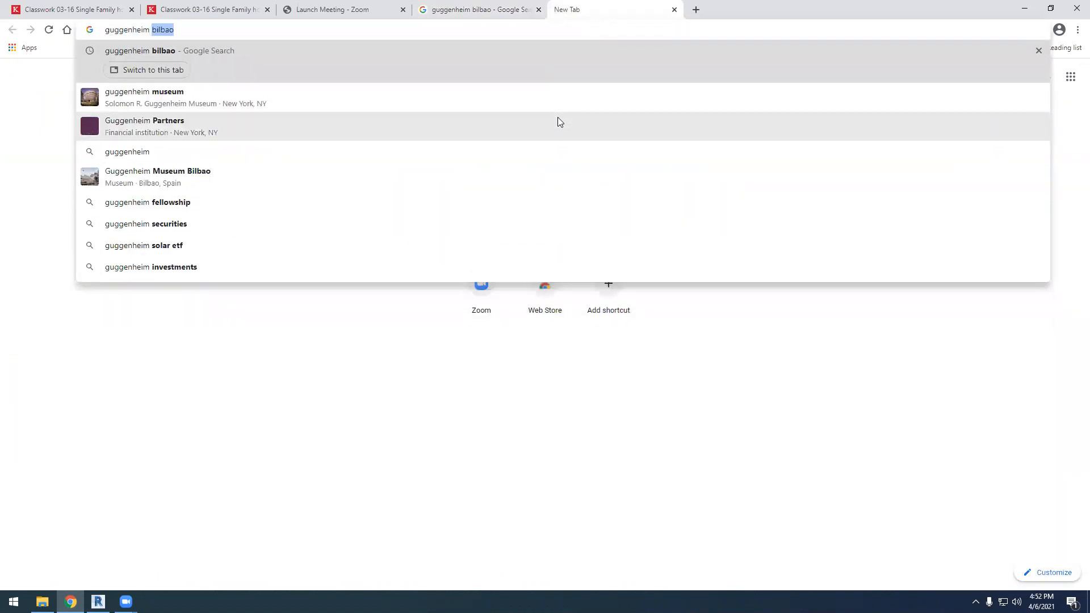
pyautogui.write('new york')
pyautogui.press('Return')
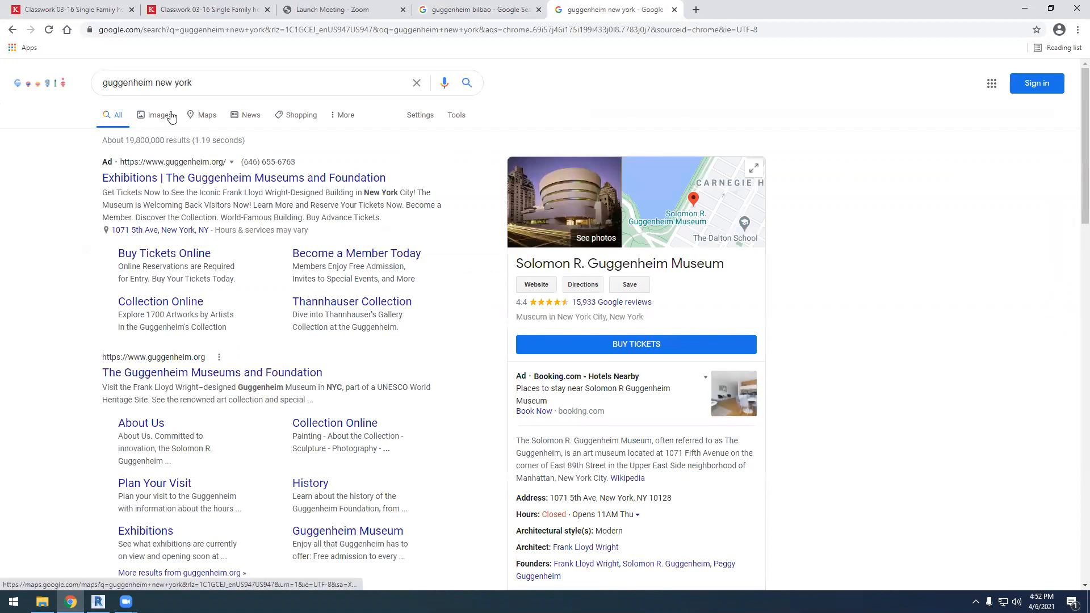
pyautogui.click(162, 115)
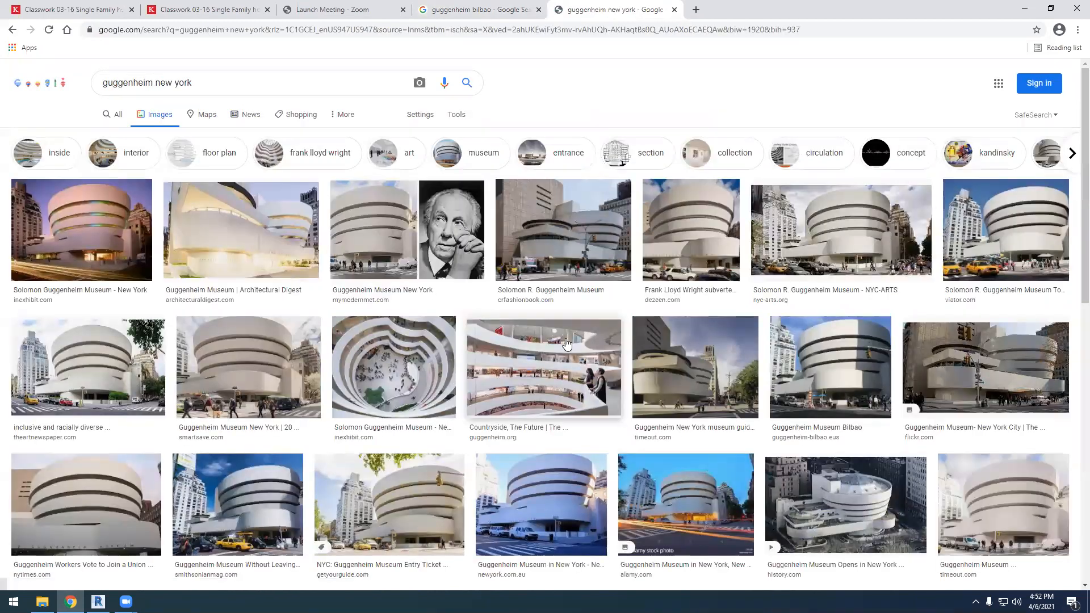
pyautogui.click(462, 228)
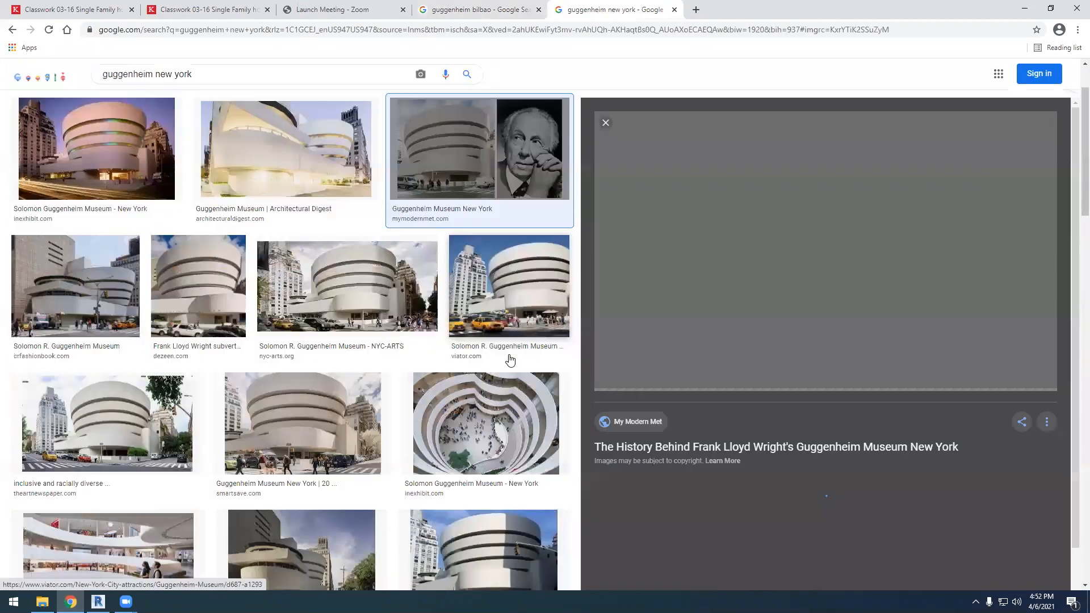
# Browse the Guggenheim New York photos for the building's curved forms and preview the guggenheim.org "Summer at the Guggenheim Museum" interior image
pyautogui.scroll(-5, 566, 384)
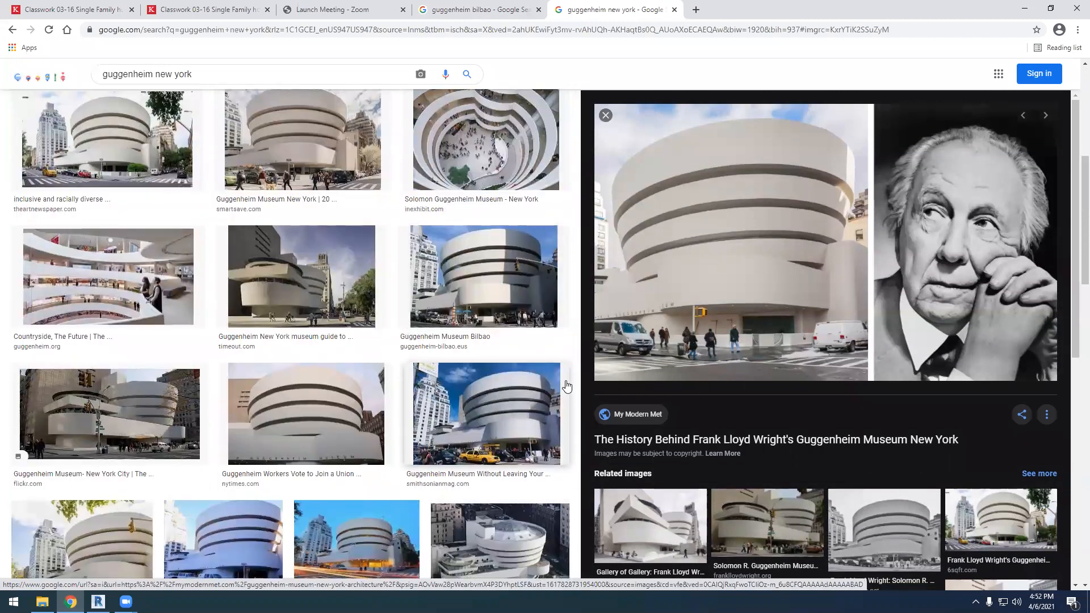
pyautogui.scroll(-3, 567, 386)
pyautogui.scroll(-6, 515, 356)
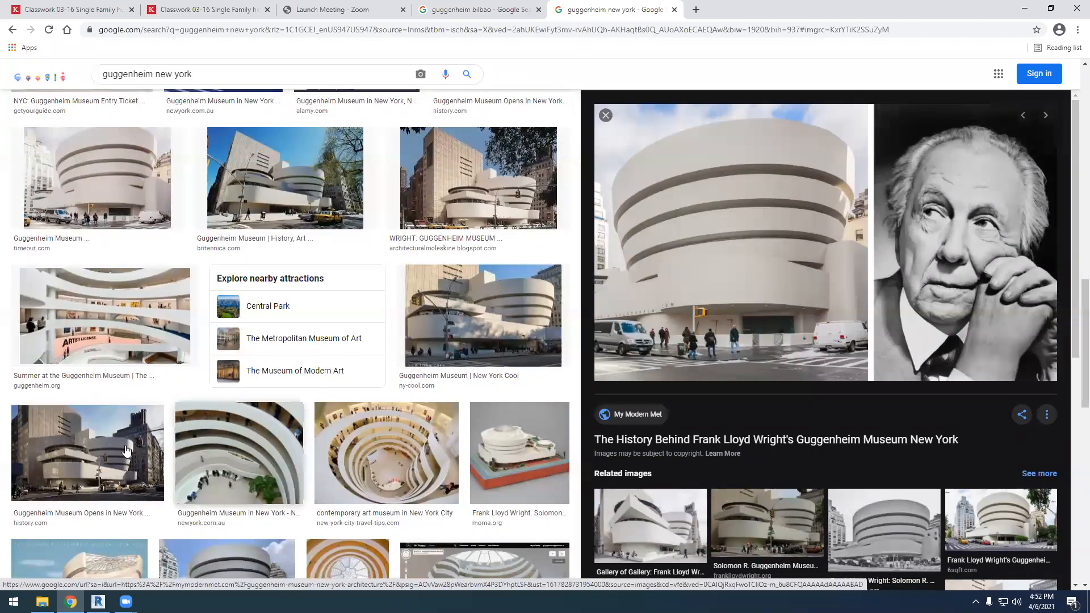
pyautogui.click(167, 341)
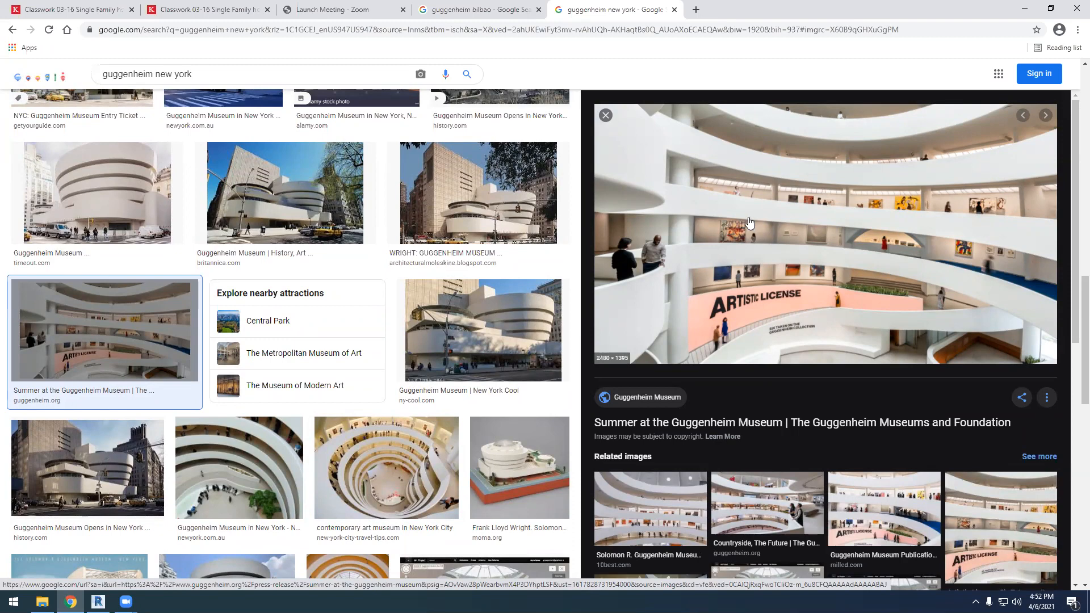
pyautogui.scroll(-8, 375, 373)
pyautogui.scroll(-11, 375, 374)
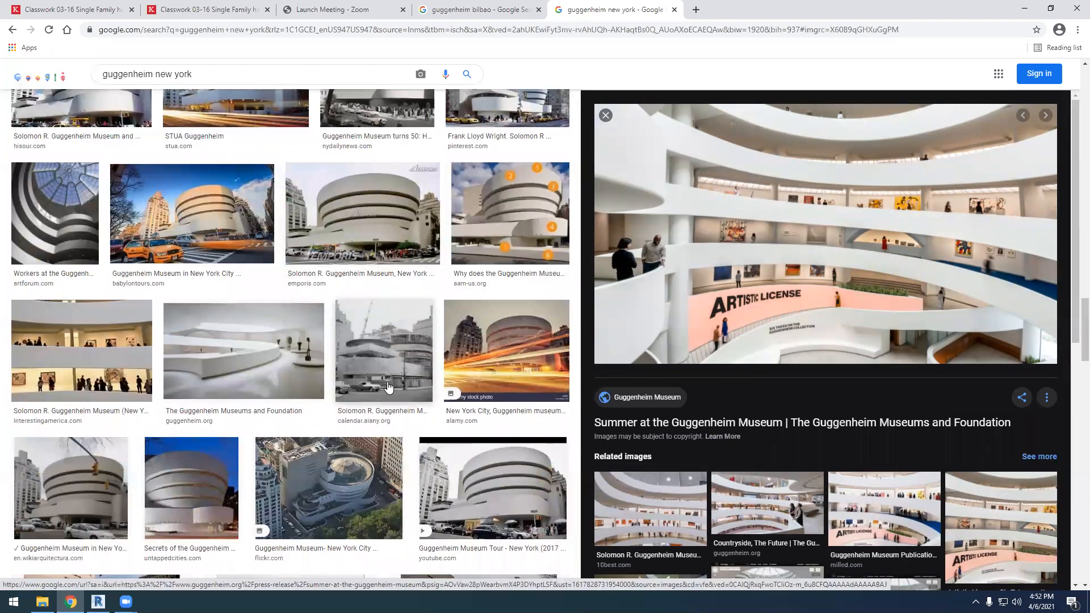
pyautogui.scroll(12, 388, 387)
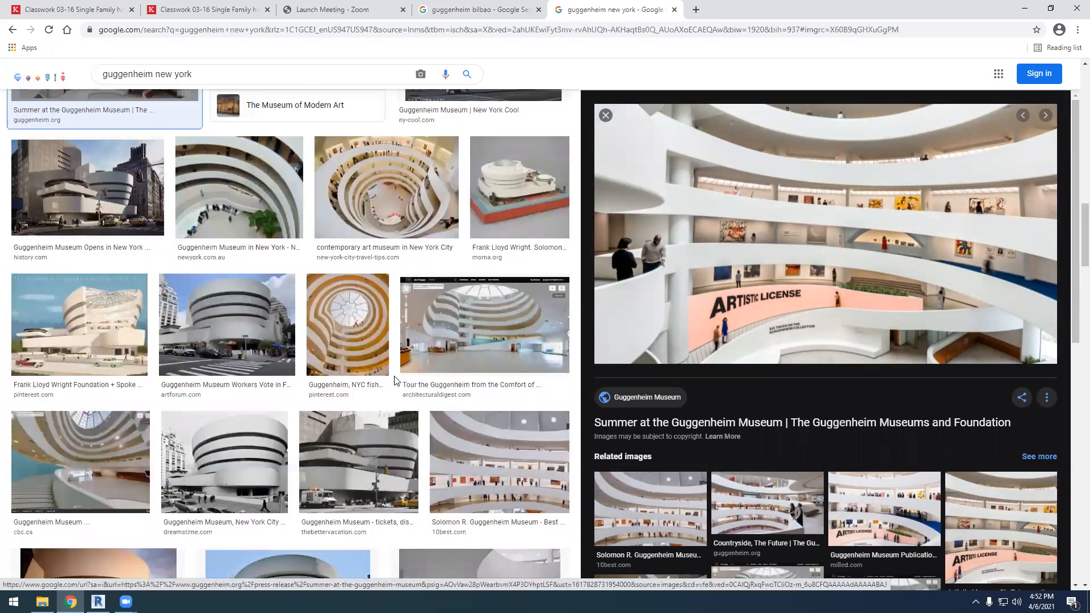
pyautogui.scroll(15, 395, 376)
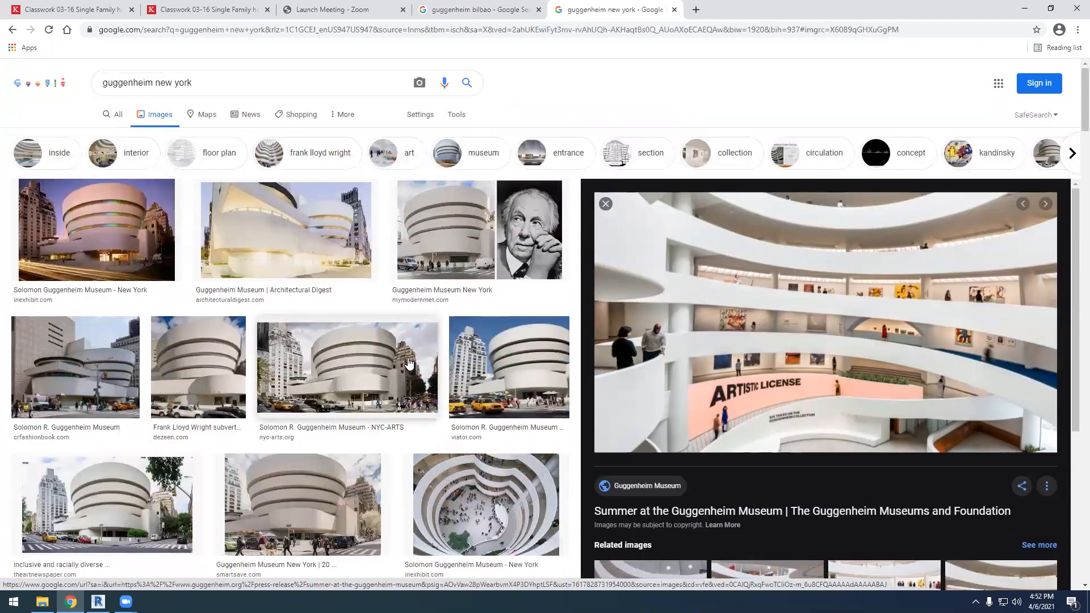
# Close the Guggenheim New York results, search for "bilbao maps" in a new tab and open the city in Google Maps
pyautogui.click(676, 9)
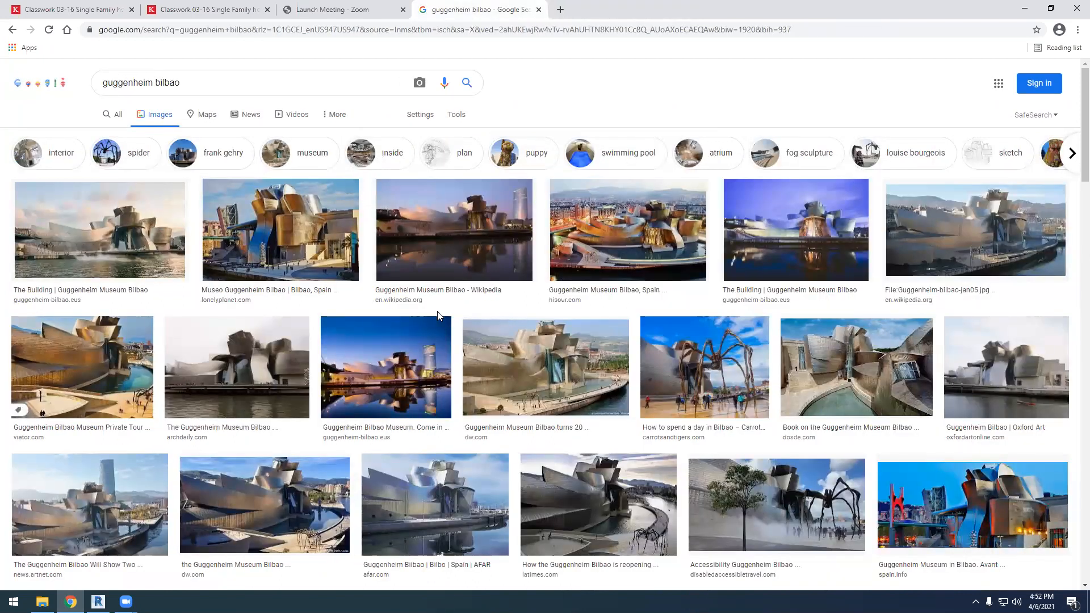
pyautogui.click(561, 10)
pyautogui.write('bilb')
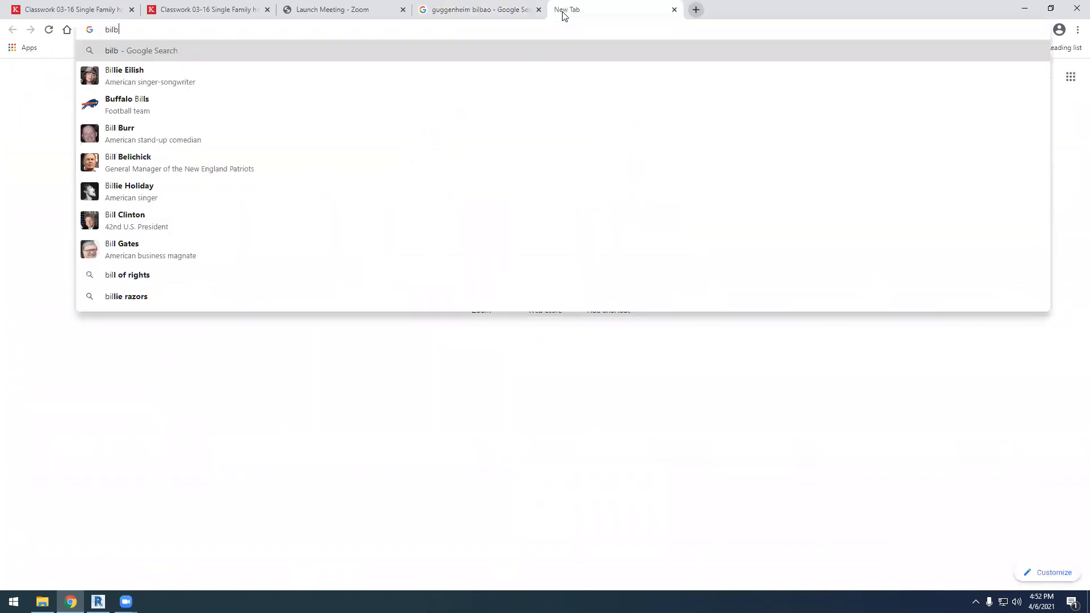
pyautogui.write('ao maps')
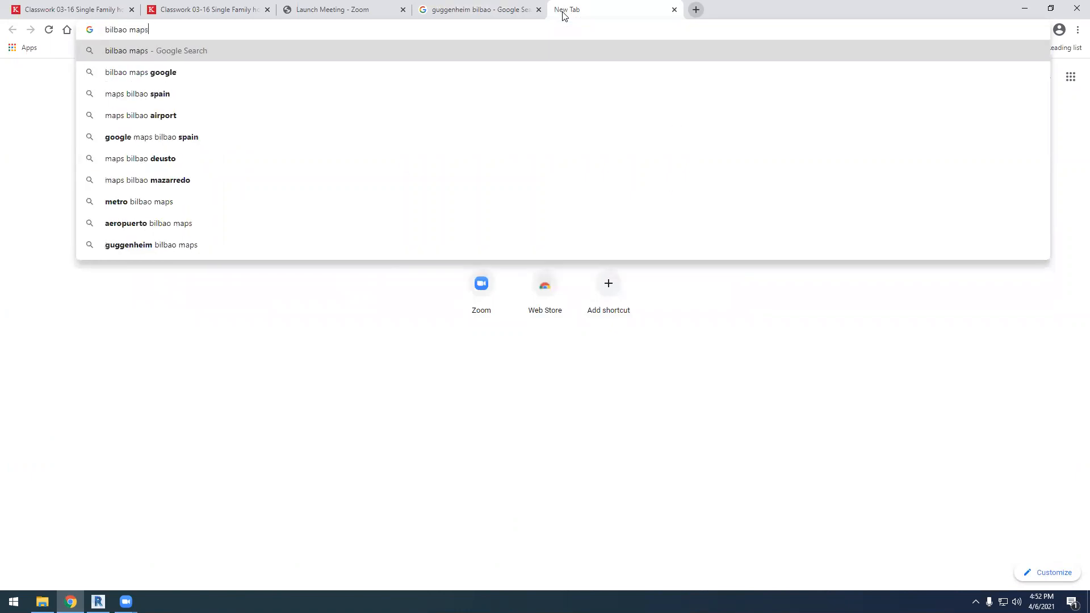
pyautogui.press('Return')
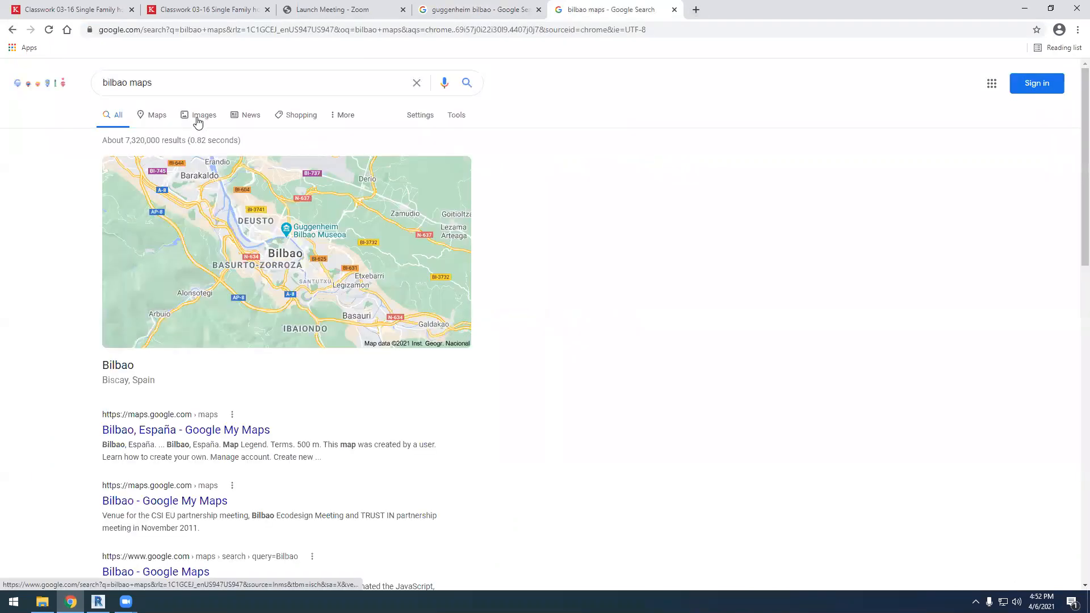
pyautogui.click(158, 115)
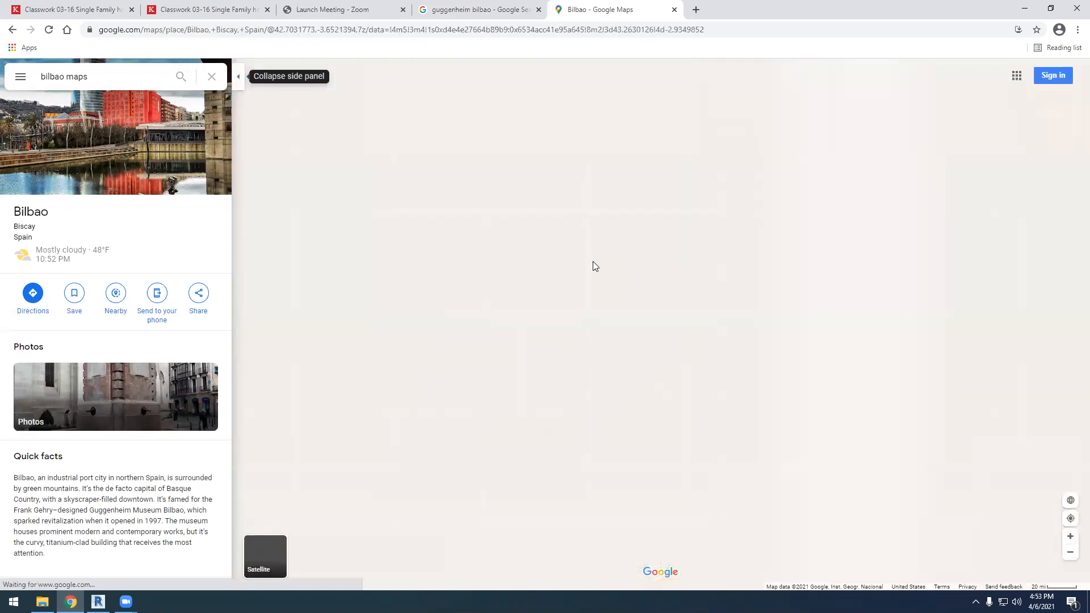
# Examine where Bilbao lies on the map, from the surrounding region out to Europe and the North American east coast
pyautogui.scroll(5, 571, 322)
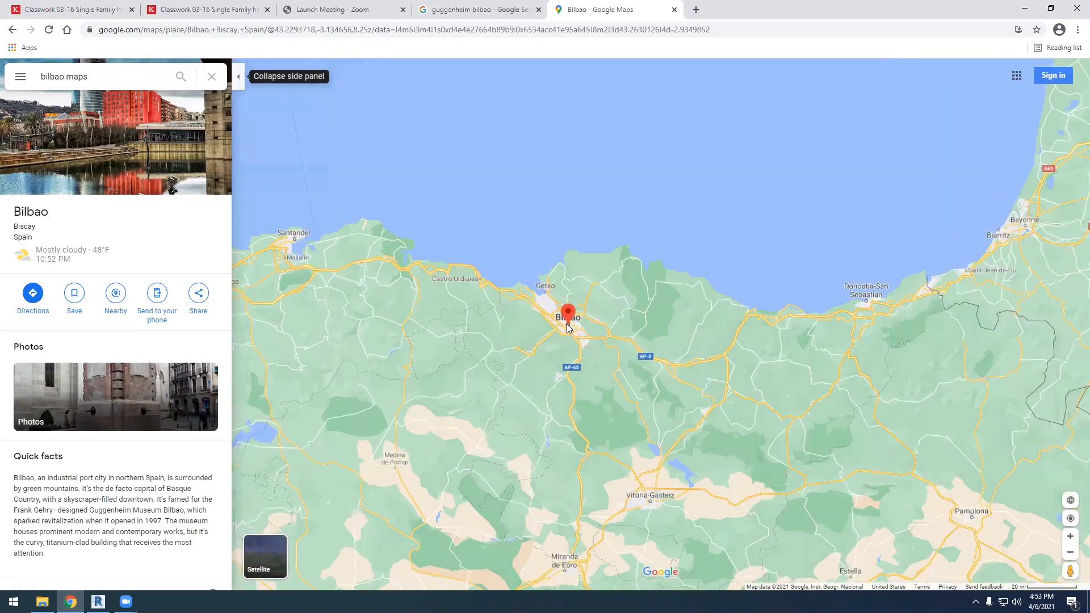
pyautogui.scroll(3, 579, 320)
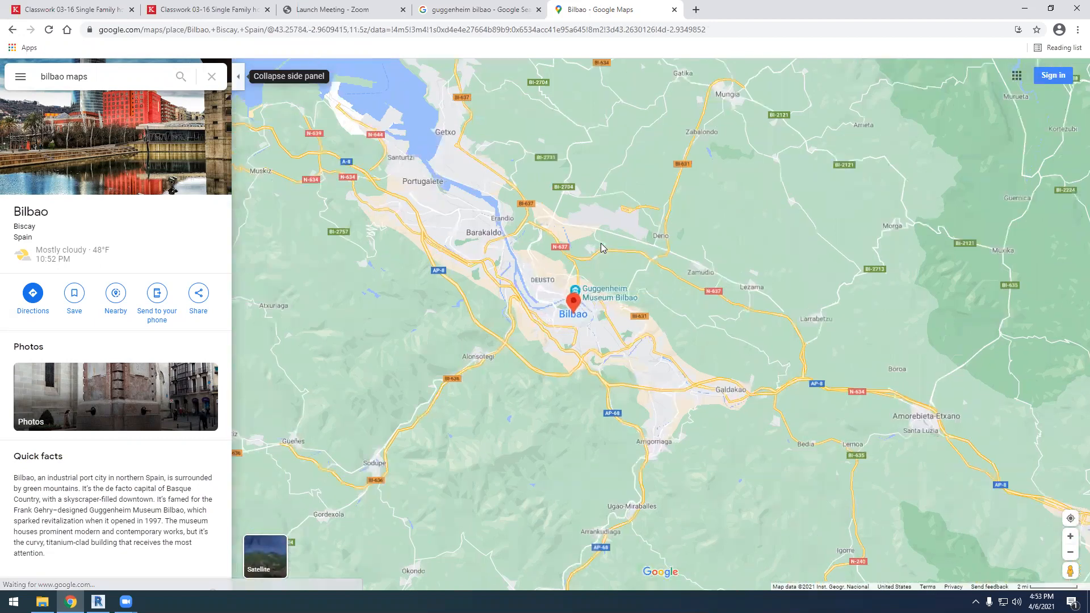
pyautogui.scroll(-3, 603, 247)
pyautogui.scroll(-6, 603, 250)
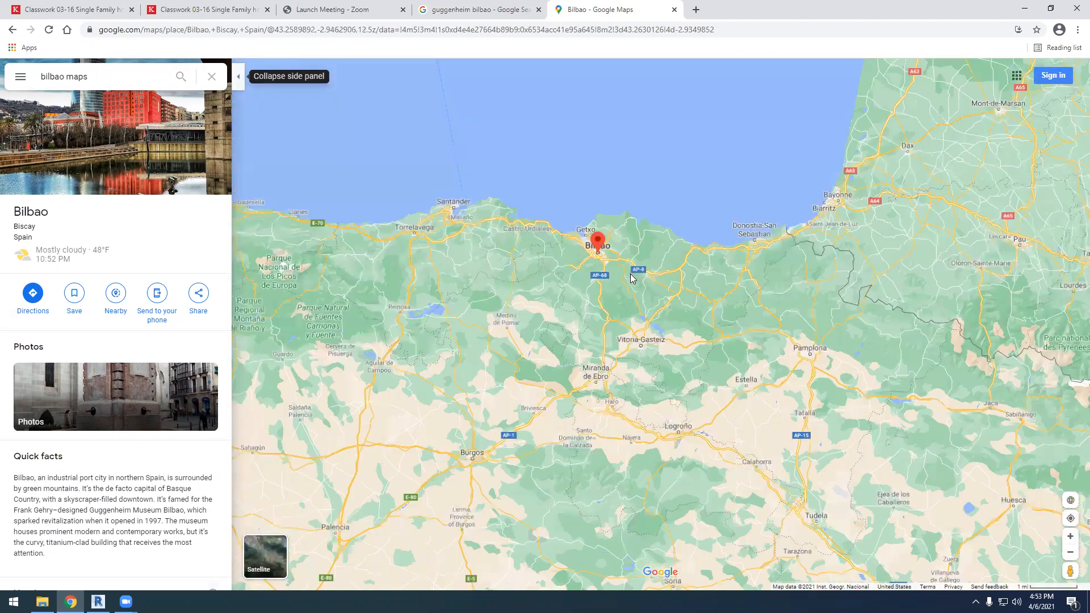
pyautogui.scroll(-5, 426, 241)
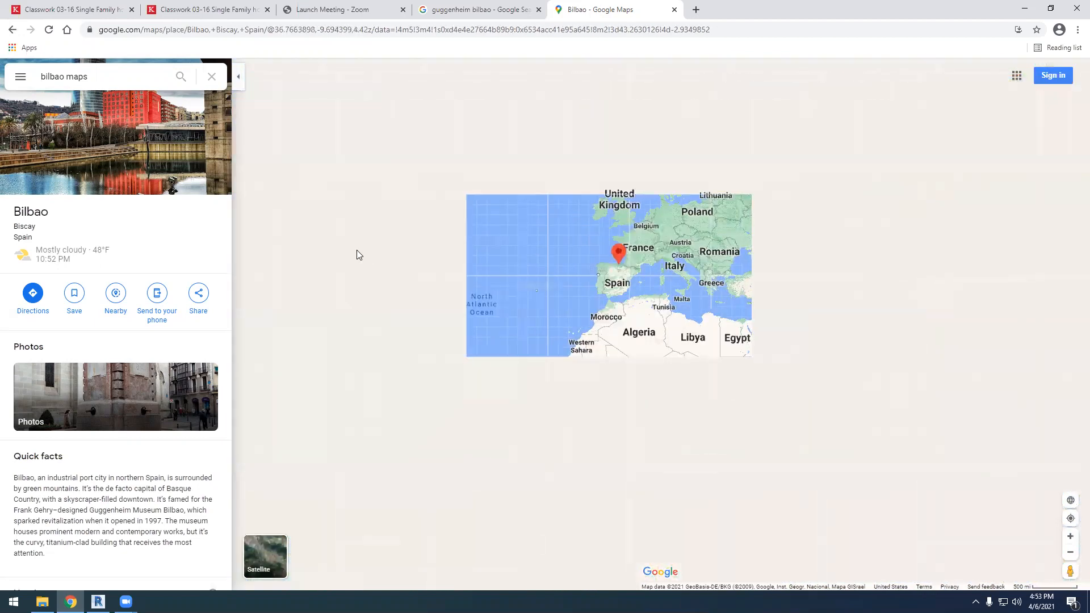
pyautogui.scroll(5, 375, 257)
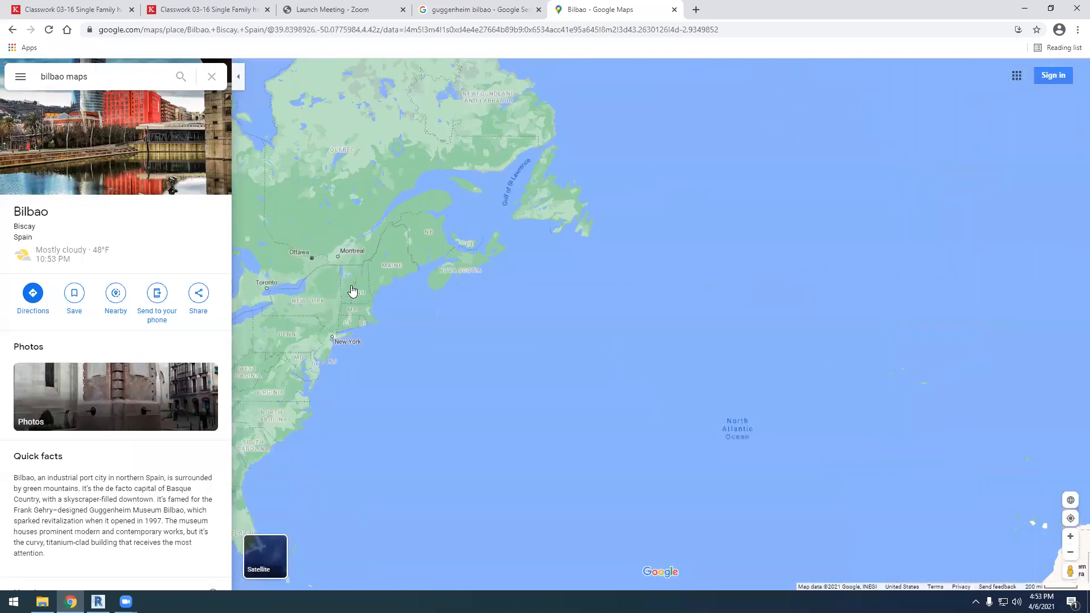
pyautogui.scroll(-3, 342, 261)
pyautogui.scroll(5, 730, 264)
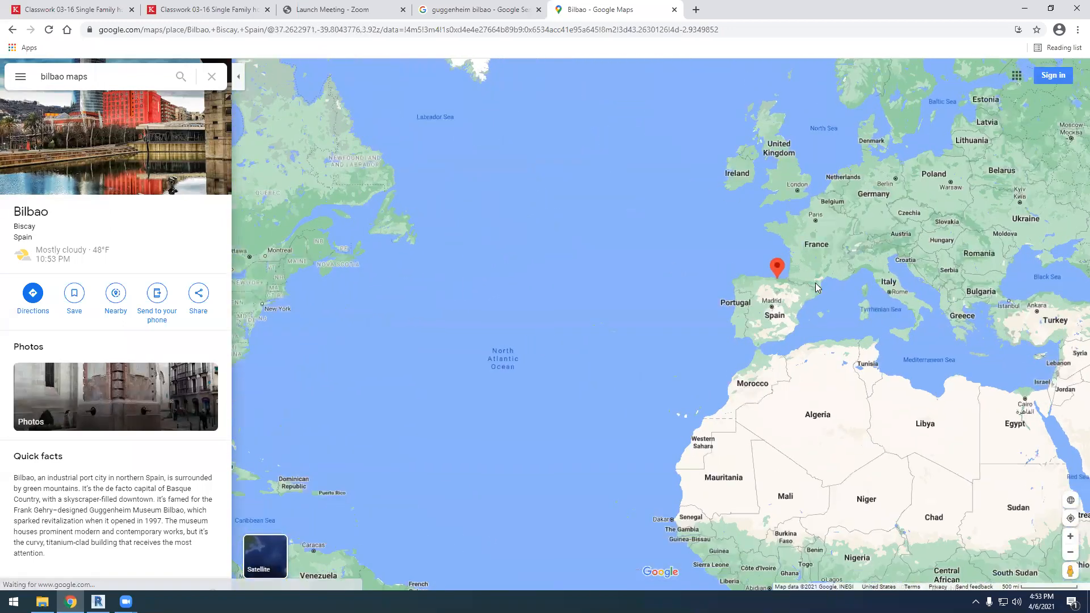
# Locate the Guggenheim Museum Bilbao beside the estuary and show the map as satellite imagery
pyautogui.scroll(5, 735, 273)
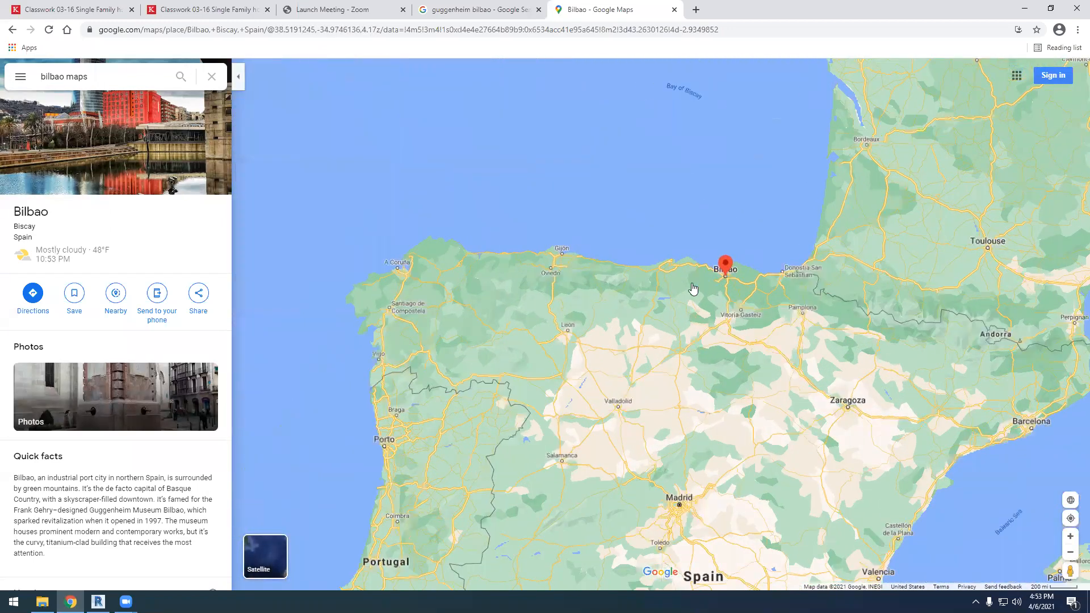
pyautogui.scroll(4, 740, 305)
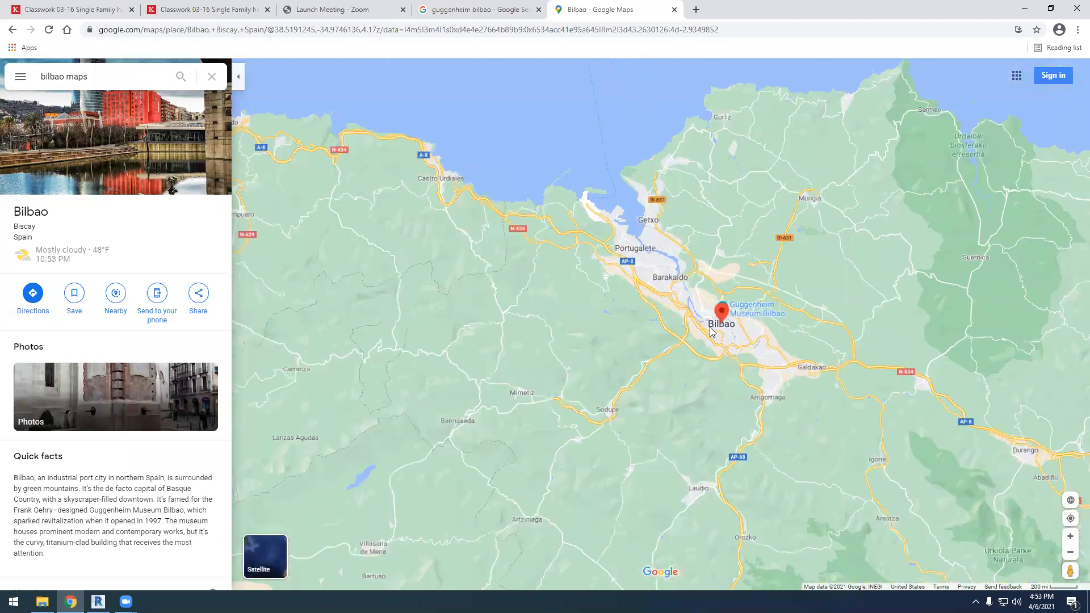
pyautogui.scroll(5, 705, 454)
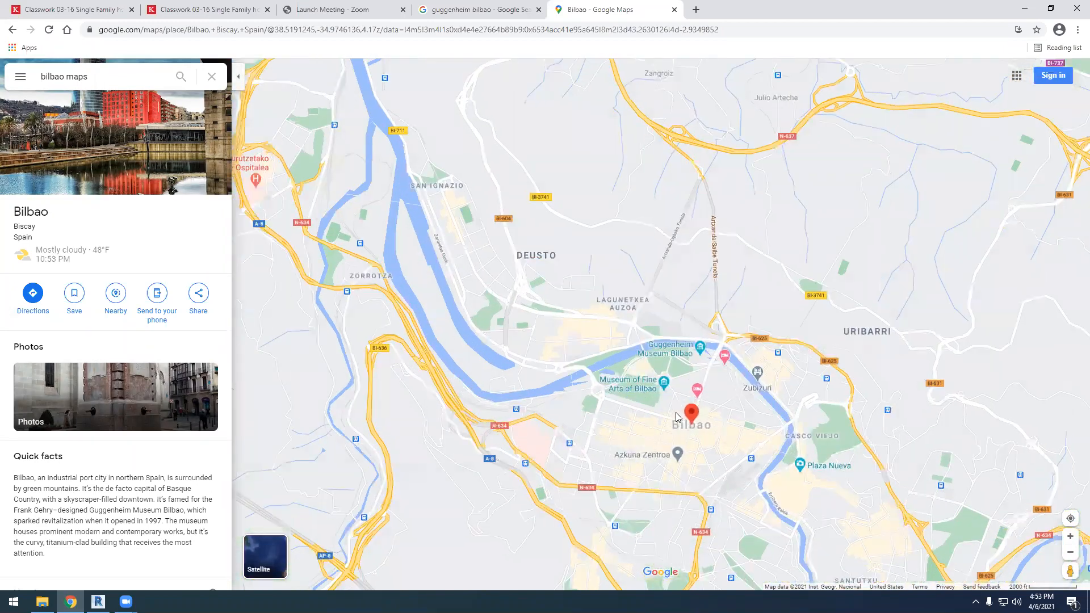
pyautogui.scroll(5, 755, 229)
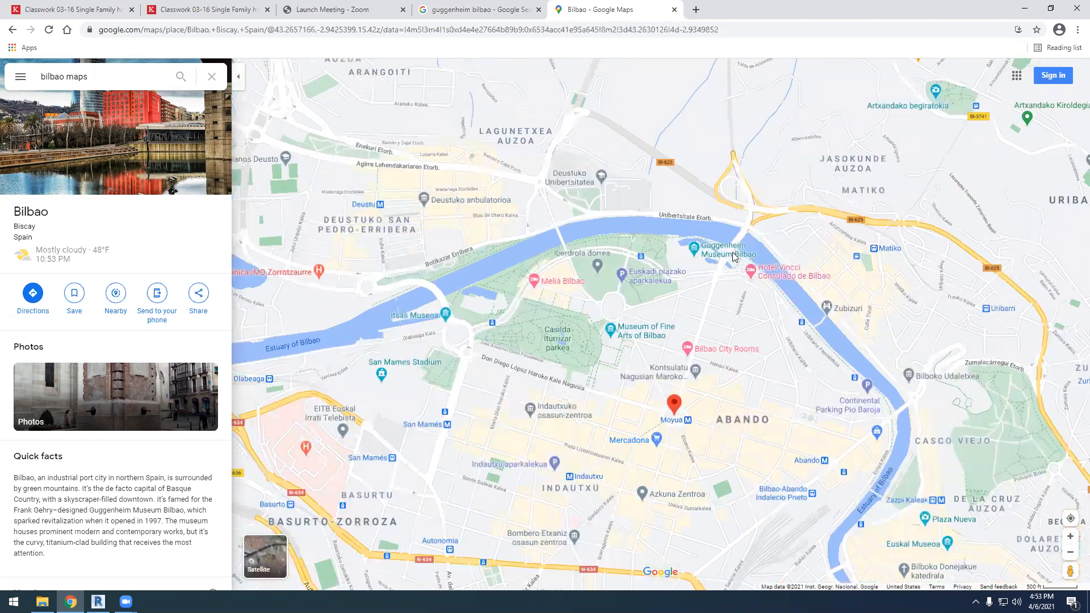
pyautogui.scroll(-1, 604, 343)
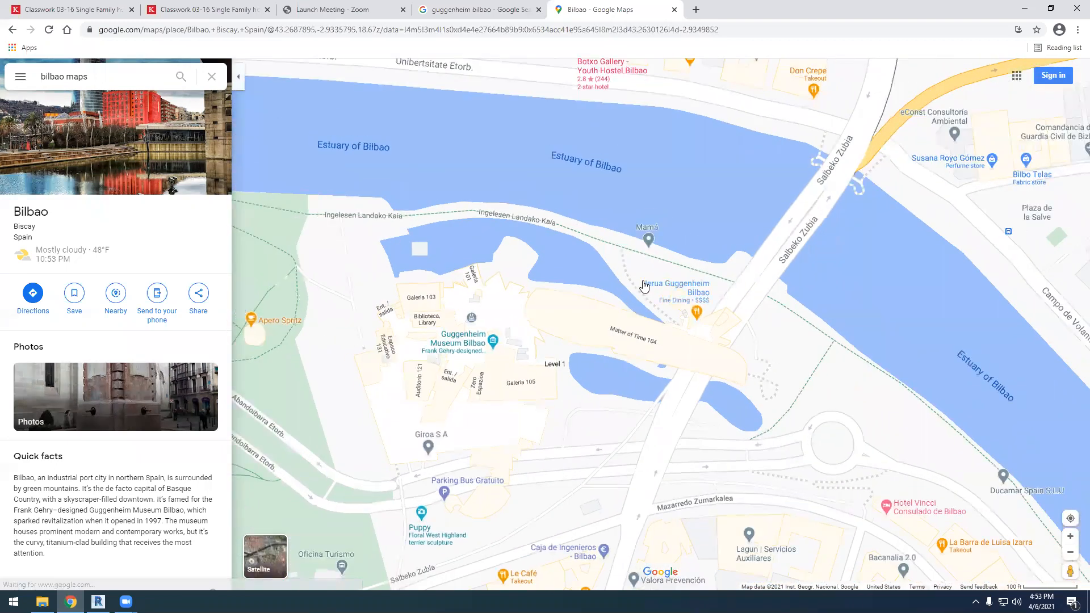
pyautogui.moveTo(644, 287)
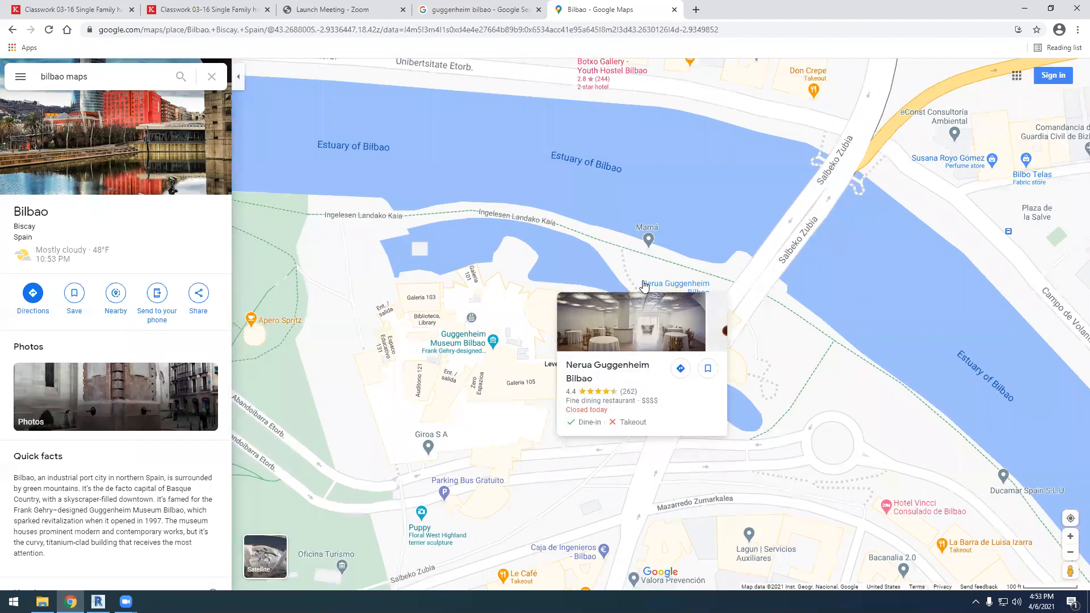
pyautogui.click(267, 559)
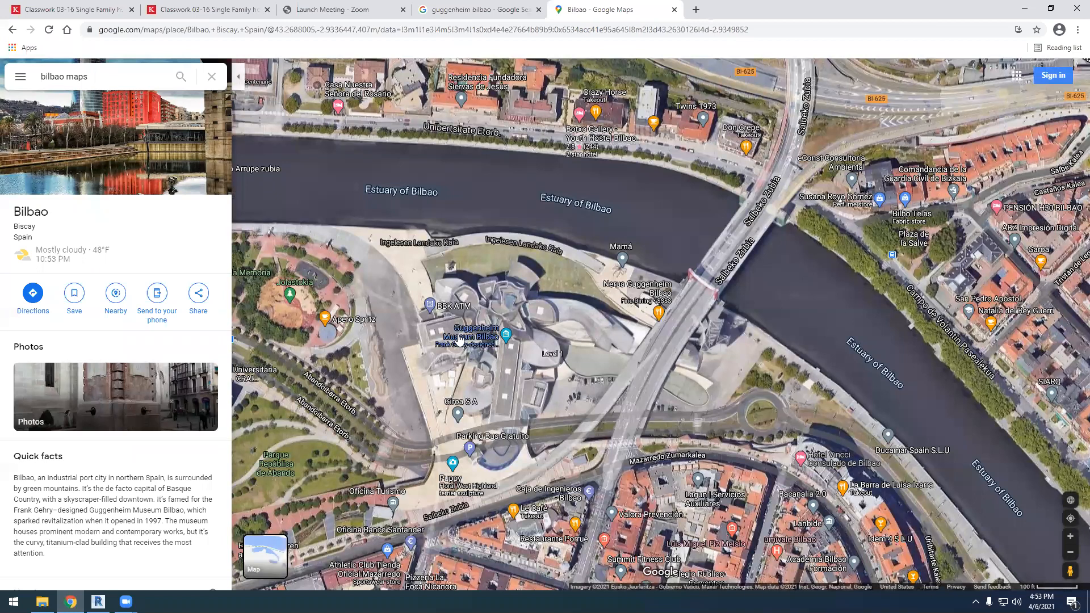
# Examine the satellite imagery of the Guggenheim Museum Bilbao for its curved roof forms and its riverside surroundings
pyautogui.scroll(2, 452, 334)
pyautogui.scroll(3, 452, 334)
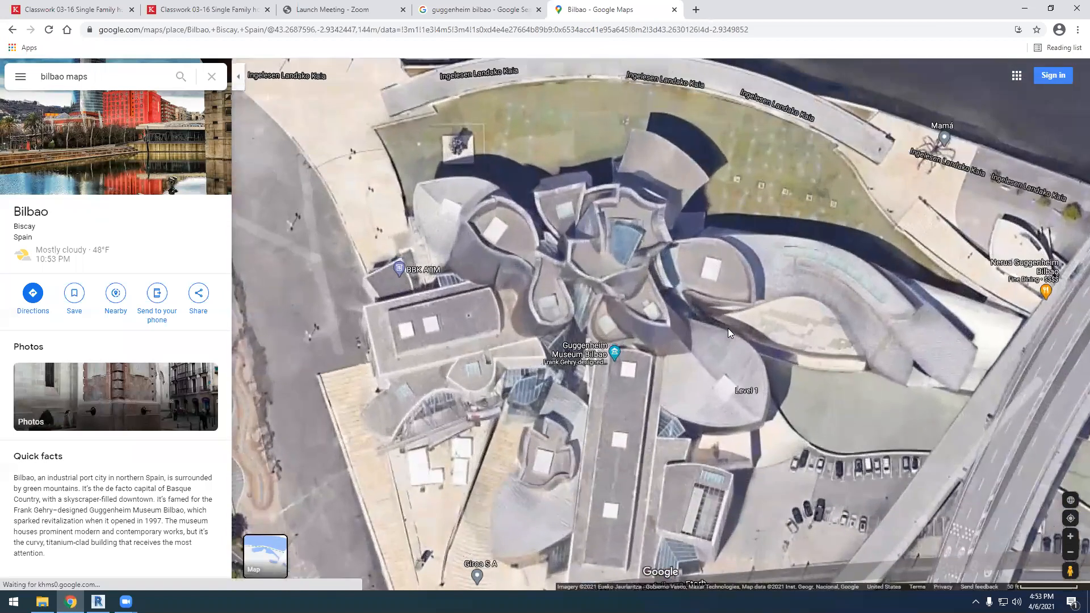
pyautogui.scroll(-1, 790, 321)
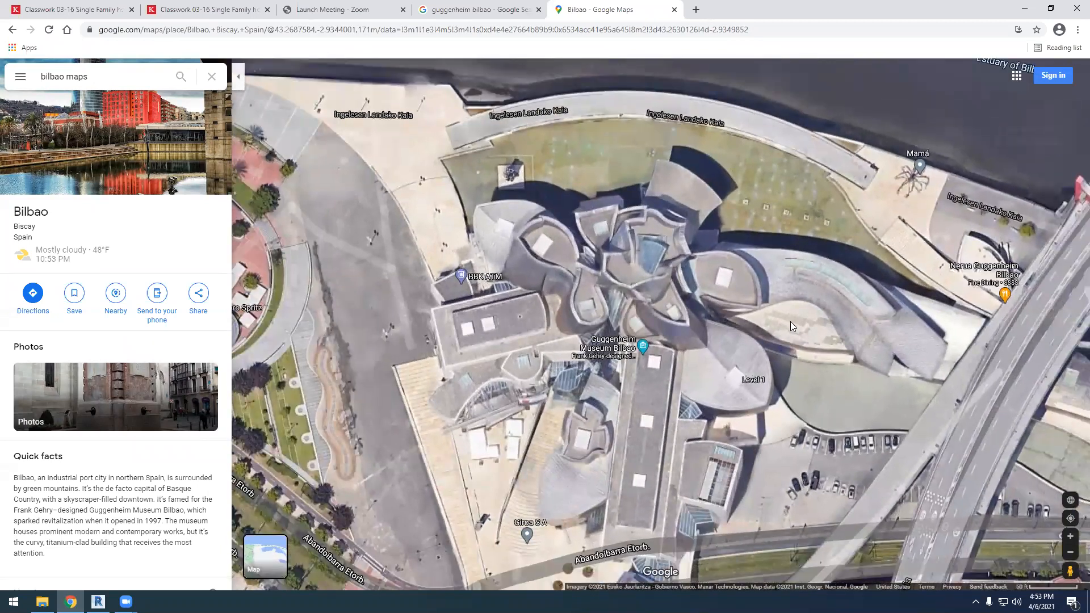
pyautogui.scroll(-1, 768, 333)
pyautogui.scroll(-1, 768, 332)
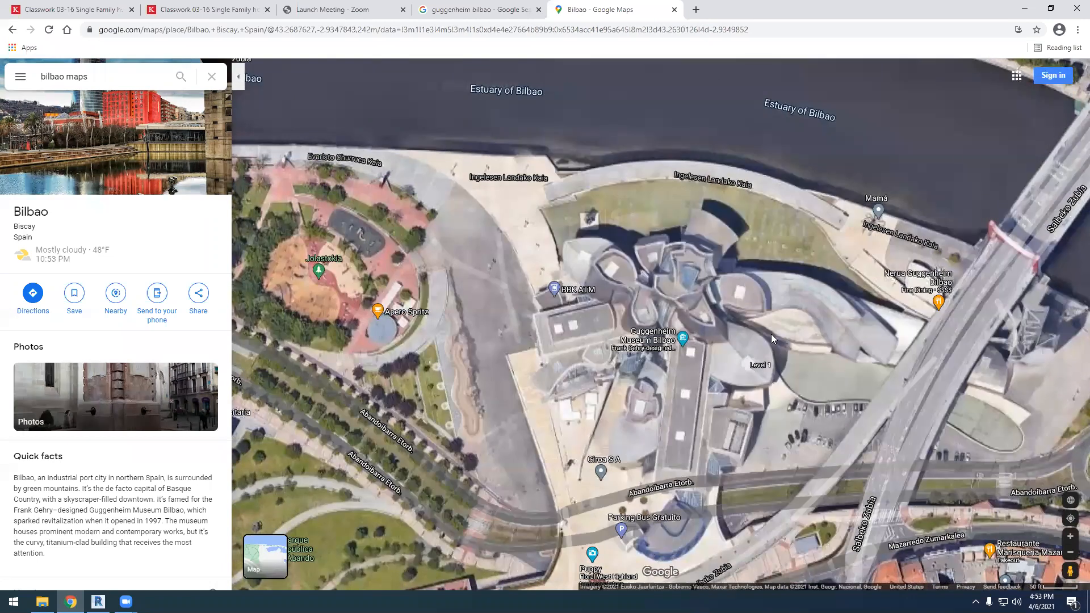
pyautogui.scroll(-1, 761, 335)
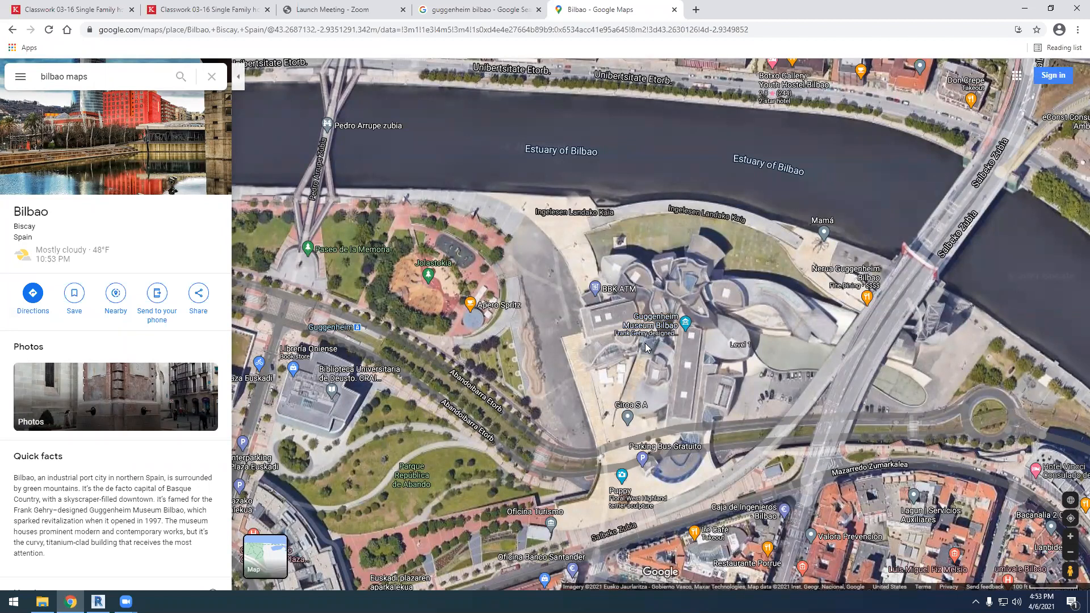
pyautogui.scroll(-3, 706, 329)
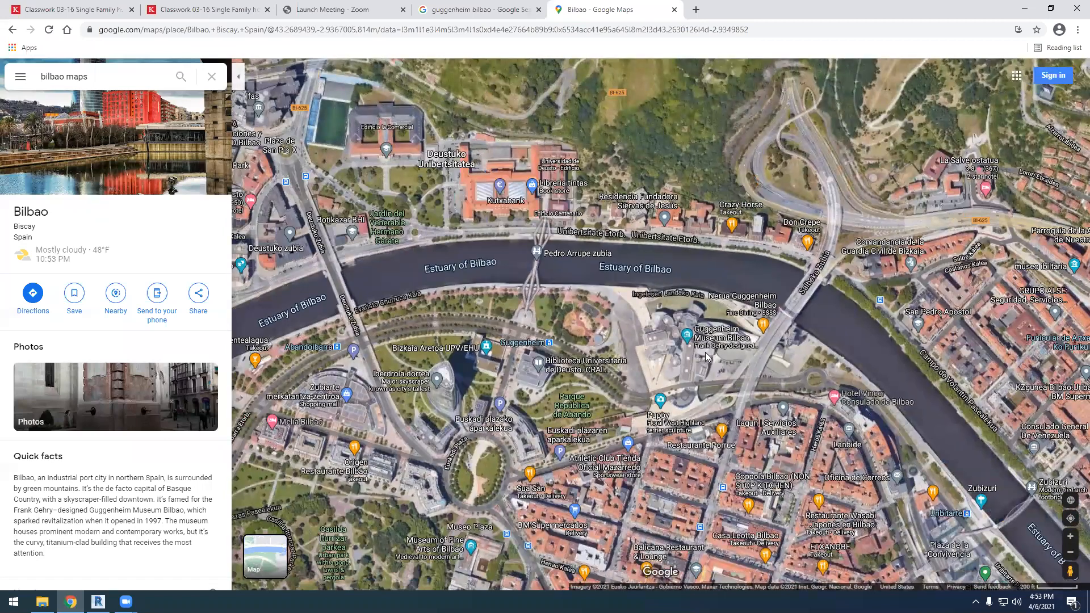
pyautogui.scroll(3, 710, 355)
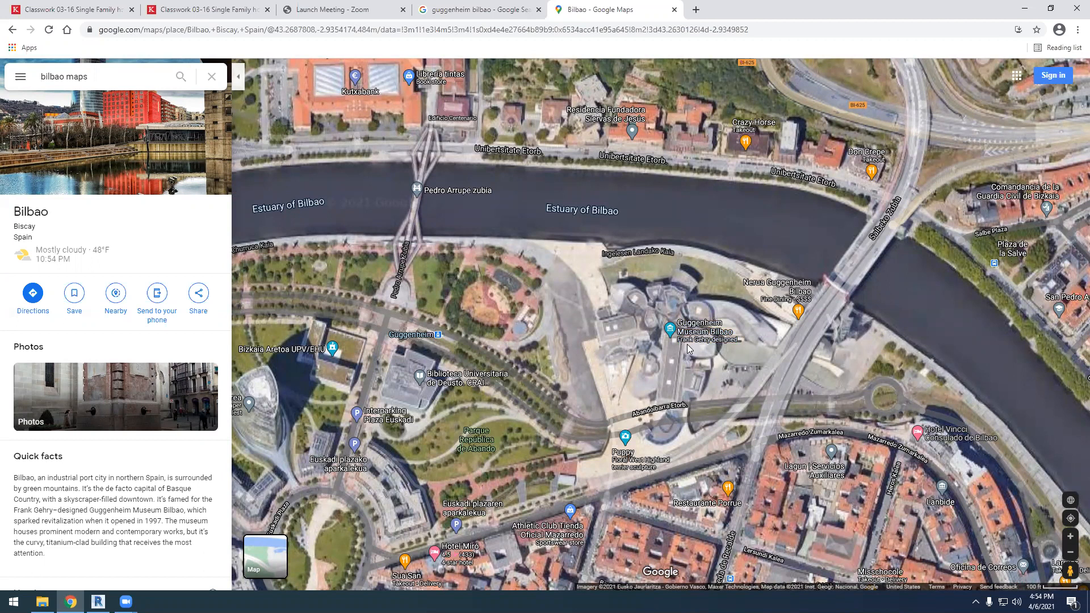
pyautogui.scroll(-2, 687, 348)
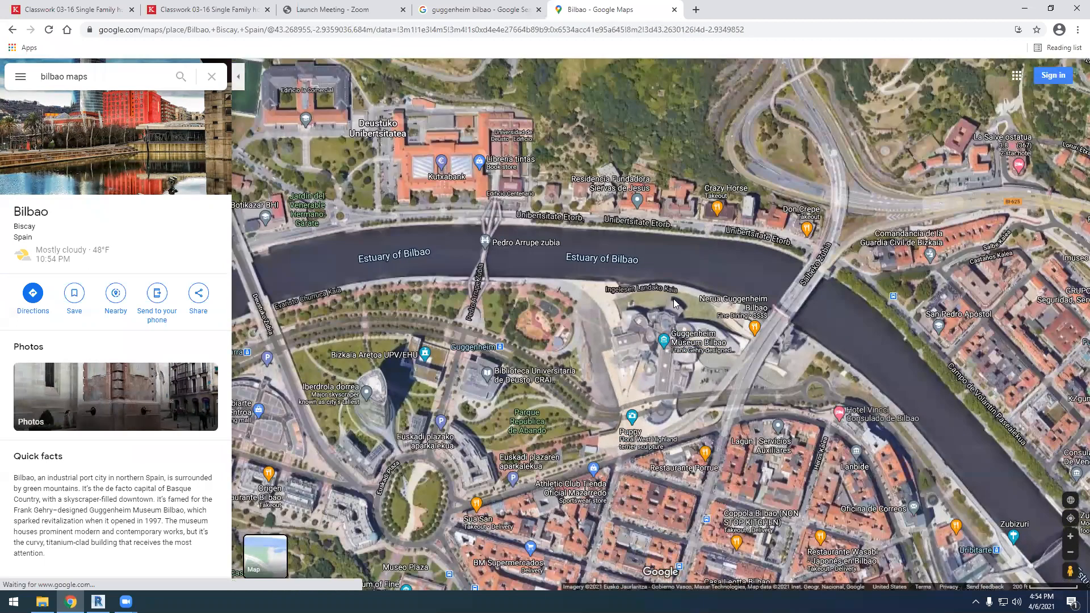
pyautogui.scroll(3, 671, 340)
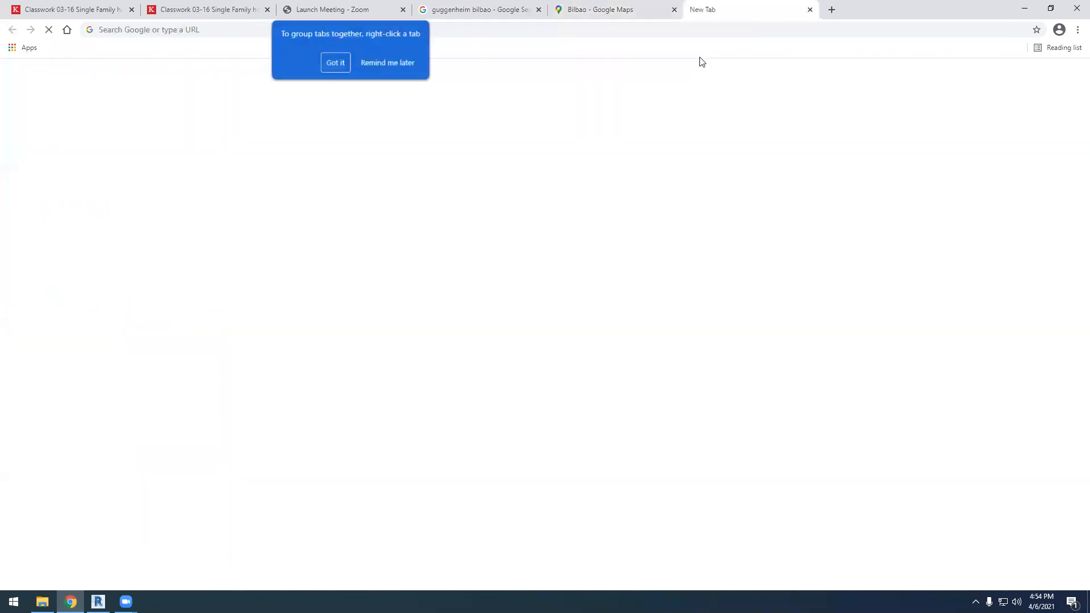
# Search for "frank gehry" in a new tab and show the image results
pyautogui.click(695, 9)
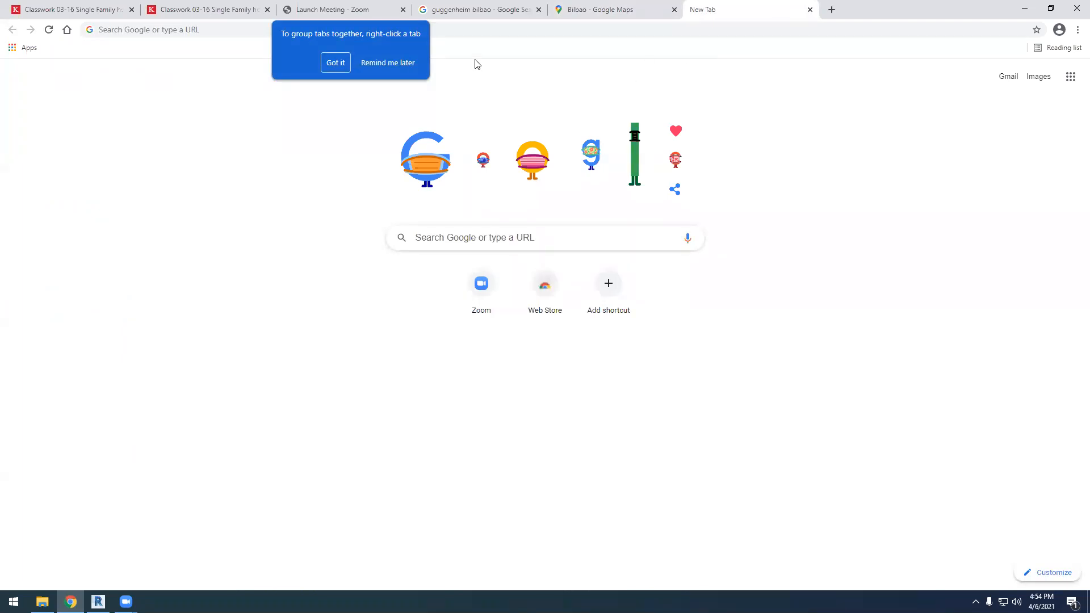
pyautogui.click(484, 29)
pyautogui.write('f')
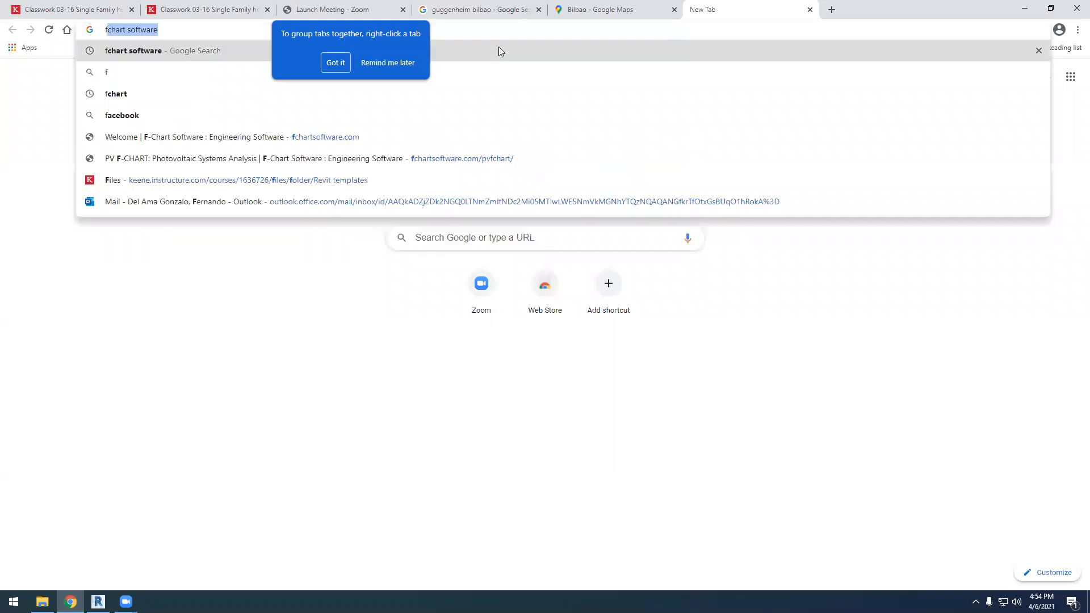
pyautogui.write('rank ghery')
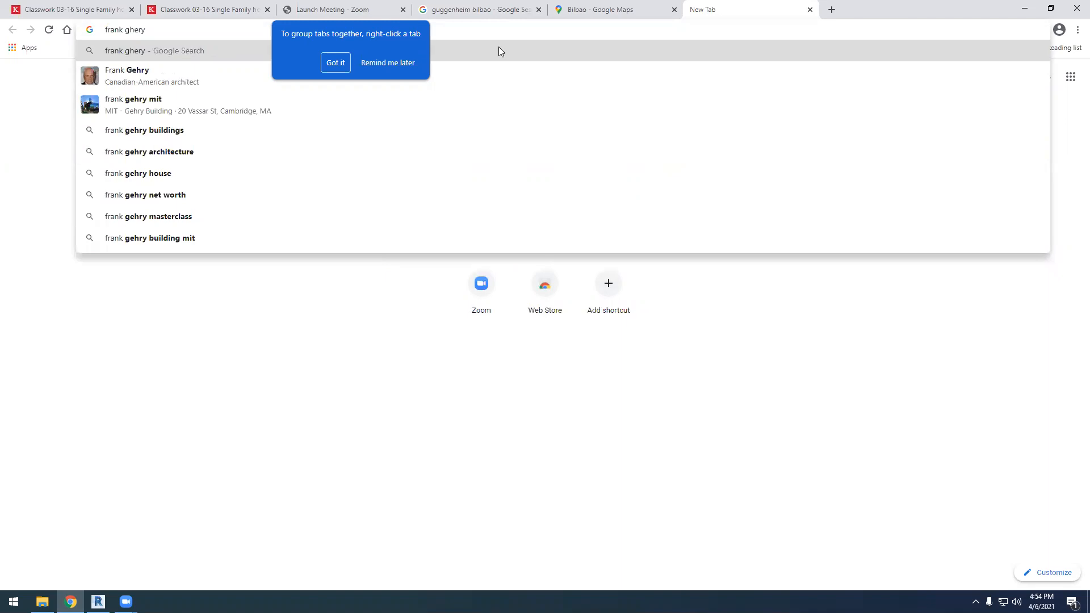
pyautogui.press('BackSpace')
pyautogui.press('BackSpace')
pyautogui.press('BackSpace')
pyautogui.press('BackSpace')
pyautogui.write('ehry')
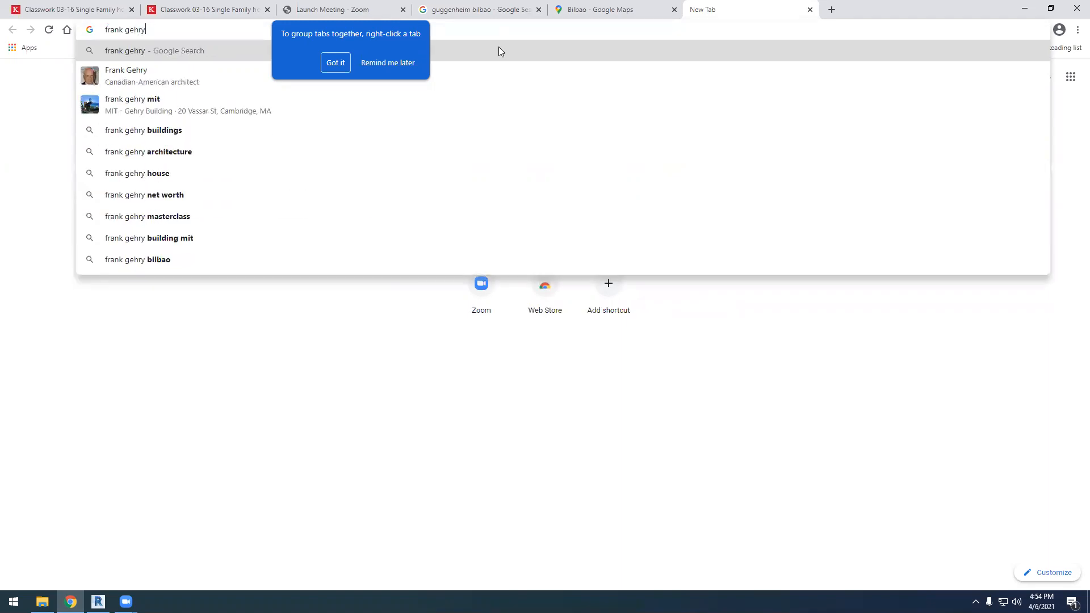
pyautogui.press('Return')
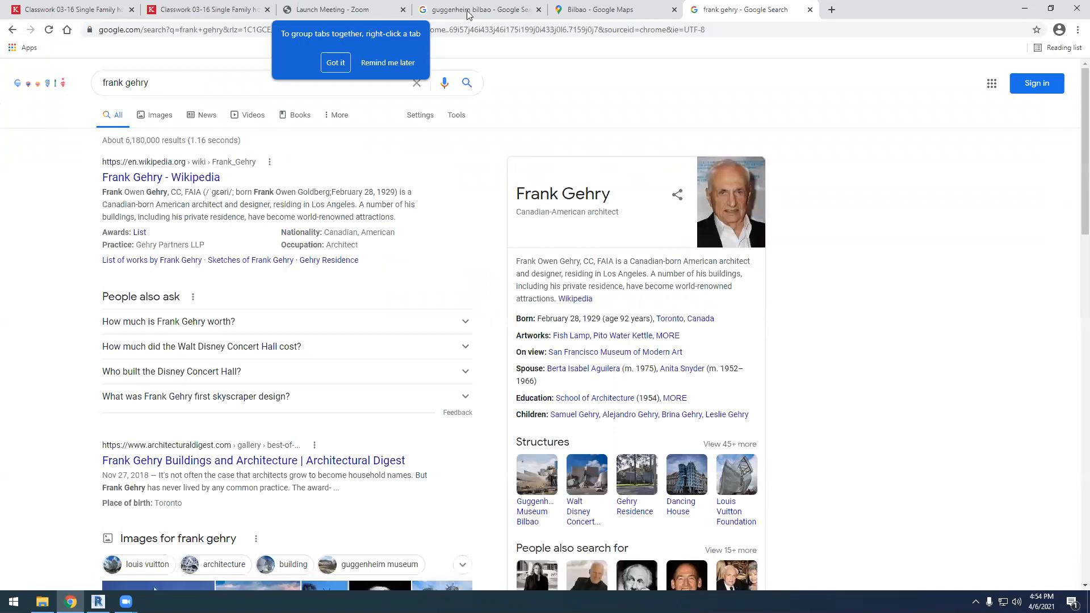
pyautogui.click(157, 115)
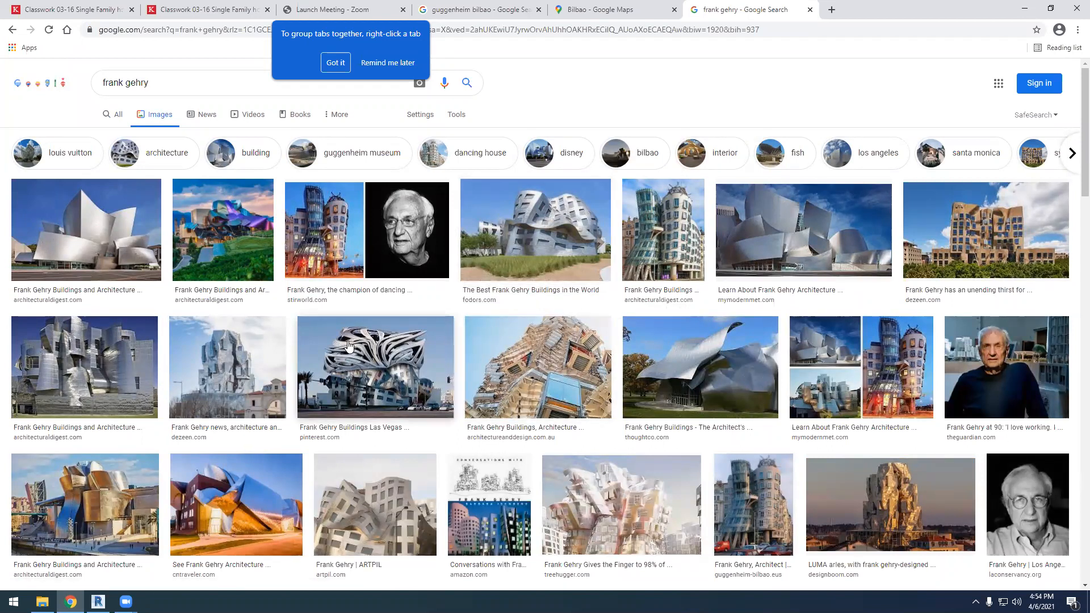
# Browse the Frank Gehry images and enlarge the LUMA Arles tower photo plus the related close-up of the tower at dusk
pyautogui.scroll(-4, 390, 318)
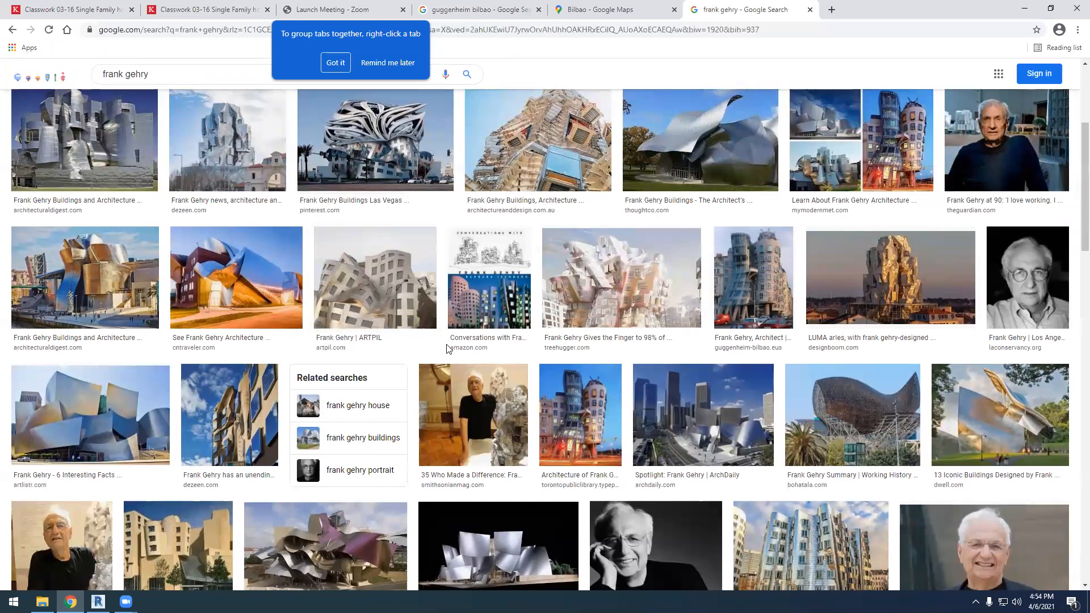
pyautogui.scroll(-3, 316, 352)
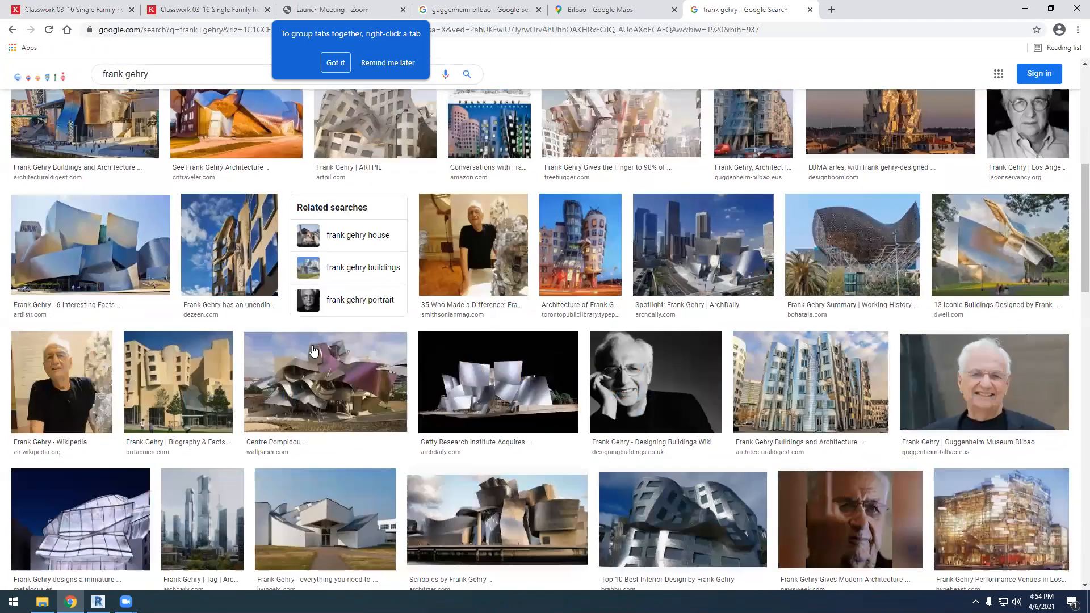
pyautogui.scroll(-2, 318, 352)
pyautogui.scroll(5, 905, 282)
pyautogui.click(905, 282)
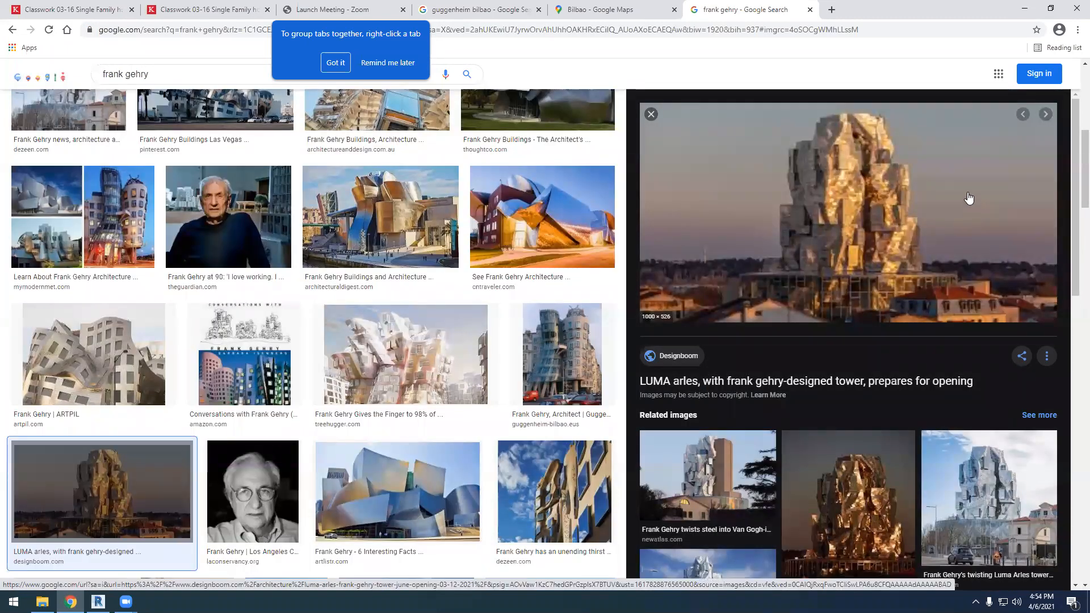
pyautogui.click(848, 482)
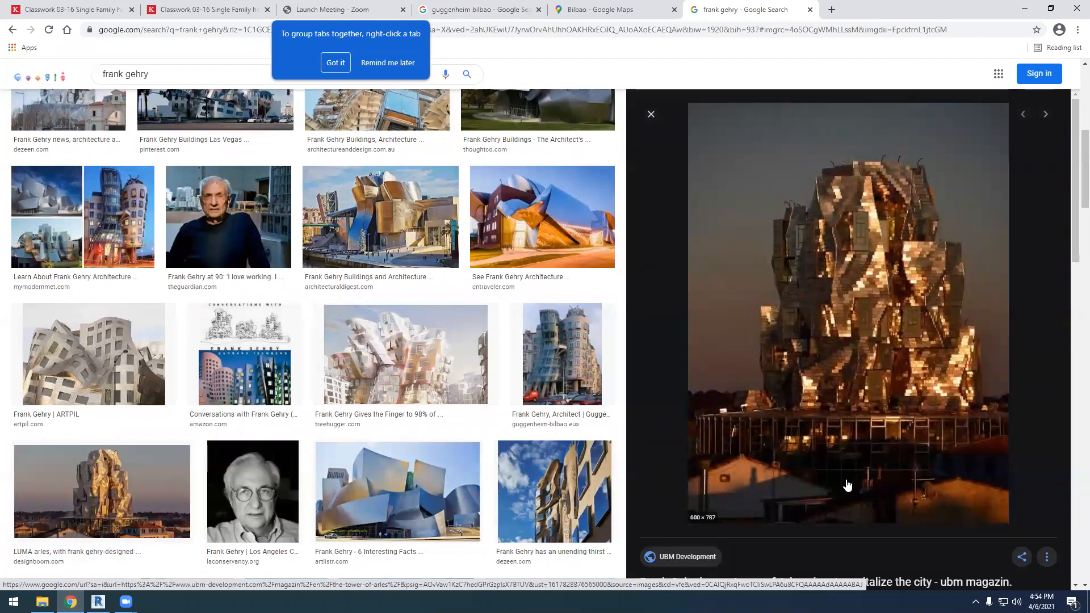
# Enlarge the Guggenheim Bilbao site's photo of the leaning glass tower building and look over the other Gehry buildings
pyautogui.scroll(-2, 542, 387)
pyautogui.scroll(1, 542, 375)
pyautogui.click(551, 321)
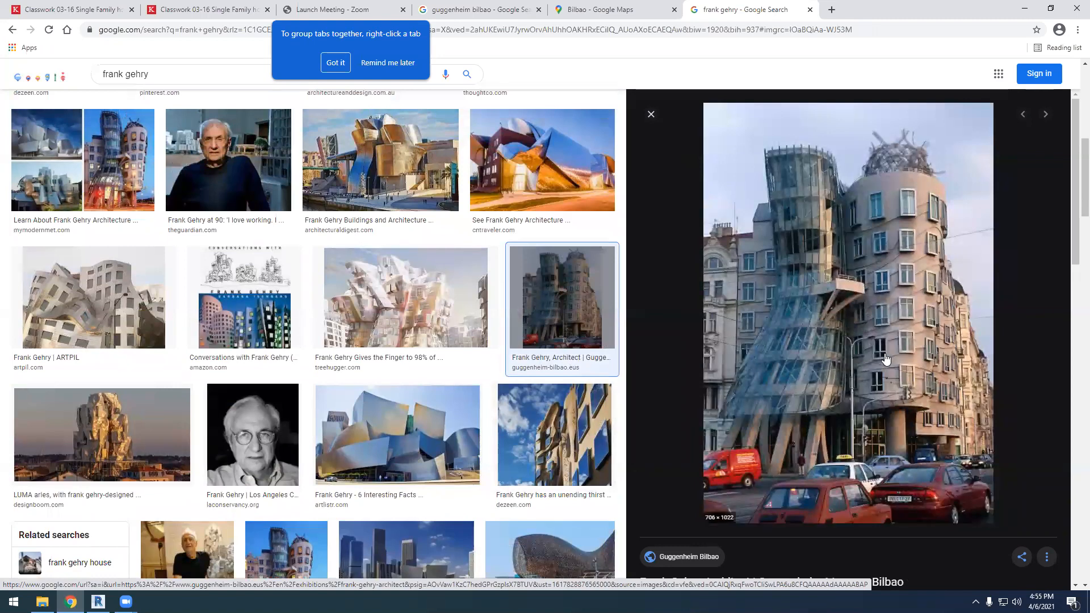
pyautogui.scroll(-11, 506, 401)
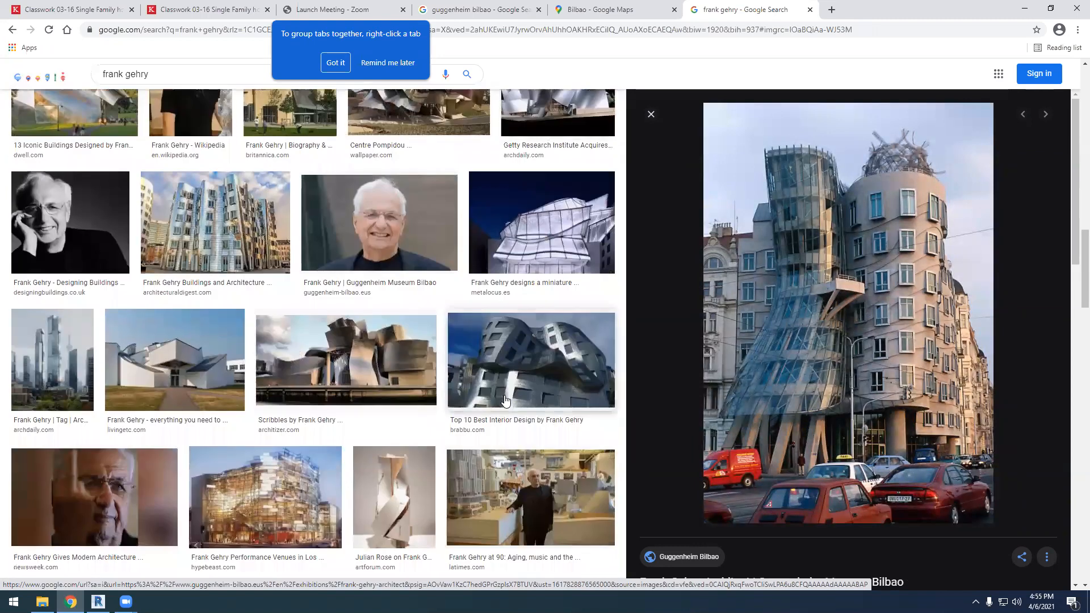
pyautogui.scroll(12, 502, 424)
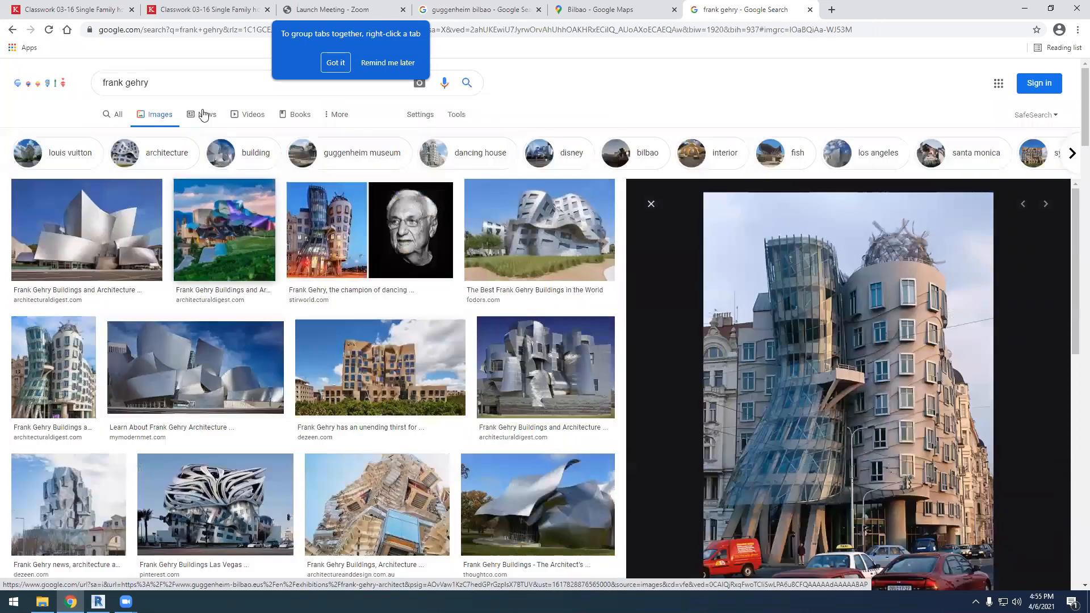
# Extend the image search to "frank gehry harvard"
pyautogui.click(188, 81)
pyautogui.write('harvard')
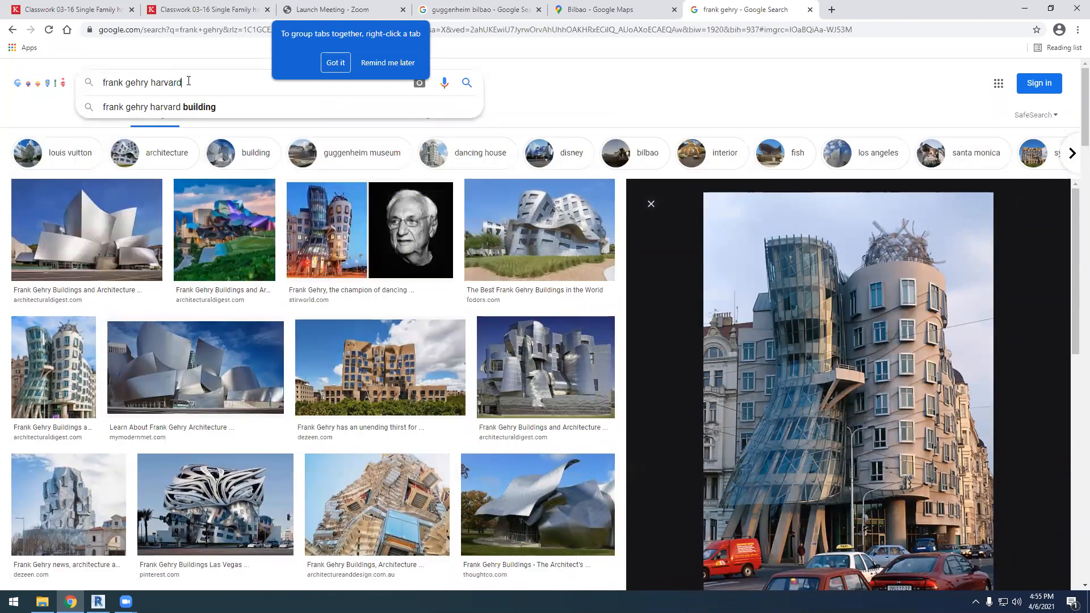
pyautogui.press('Return')
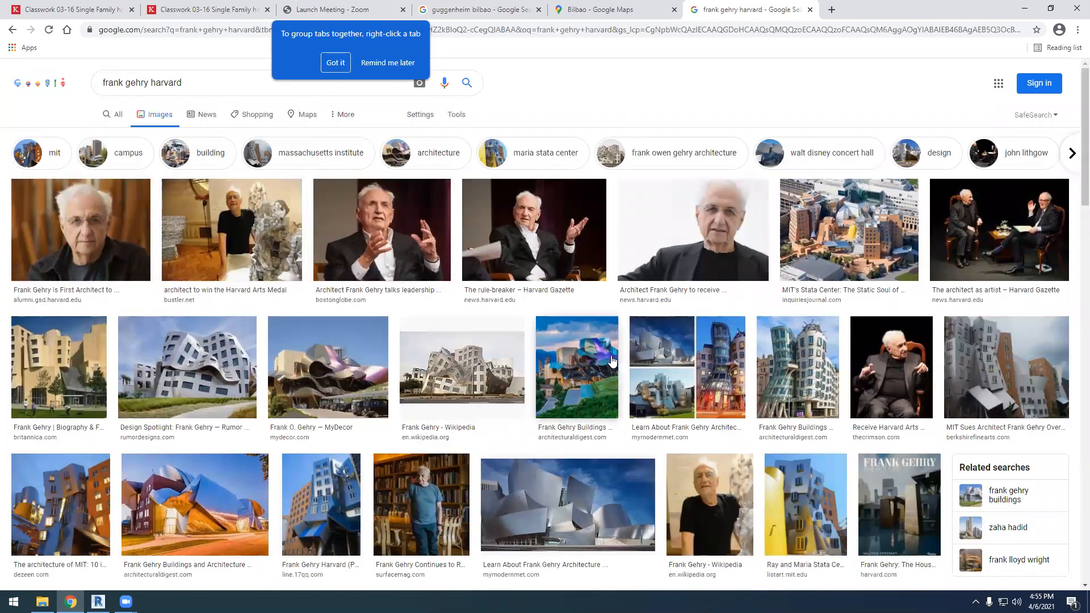
# Enlarge the MIT List Visual Arts Center photo of the Ray and Maria Stata Center and look through its related images
pyautogui.scroll(-2, 789, 394)
pyautogui.click(789, 394)
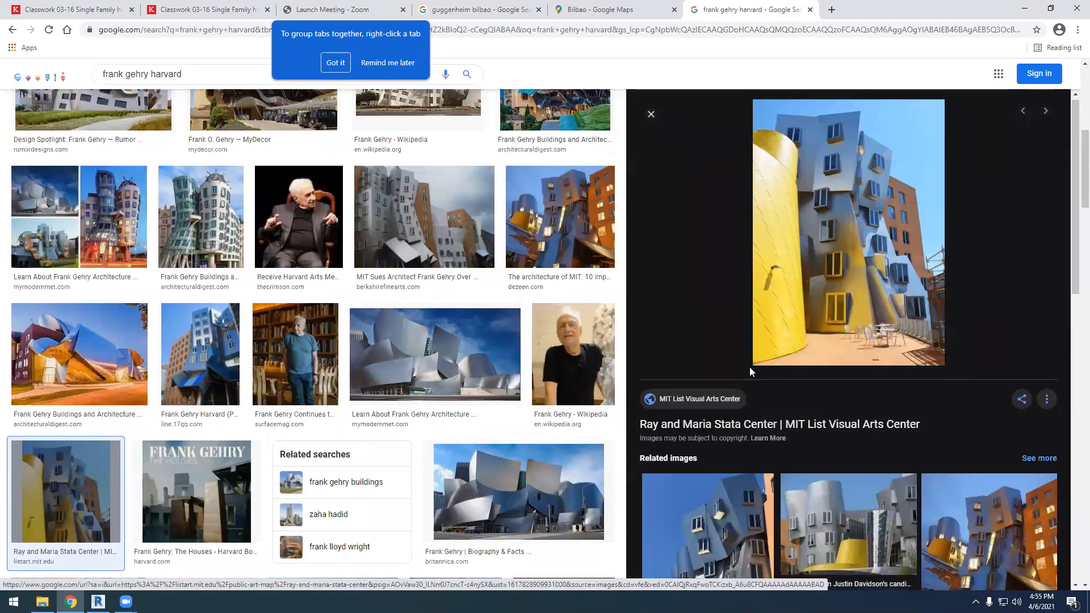
pyautogui.scroll(-4, 767, 398)
pyautogui.scroll(-2, 765, 410)
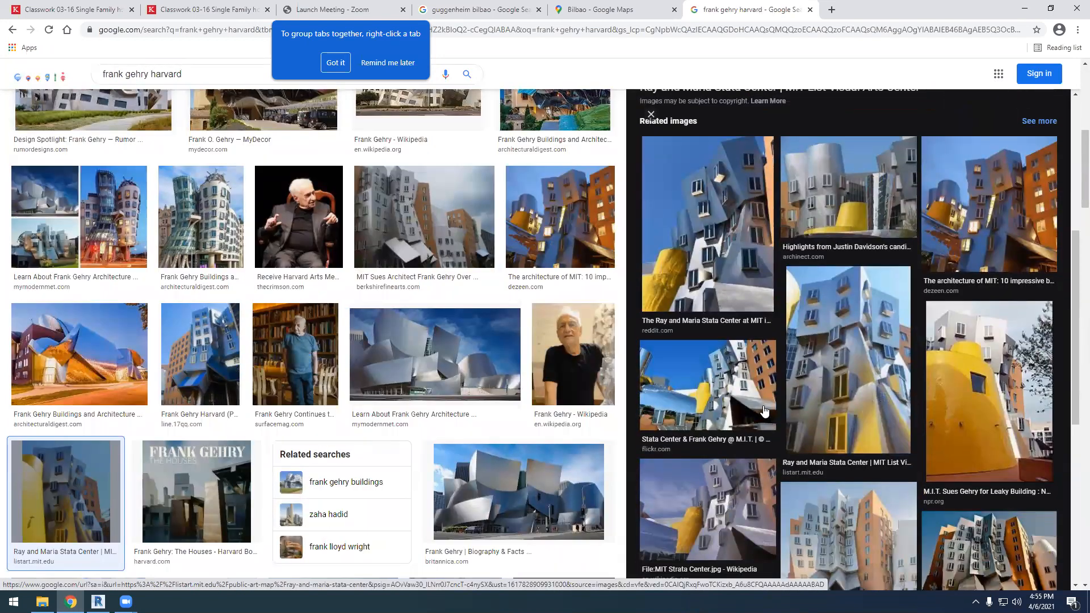
pyautogui.scroll(7, 300, 493)
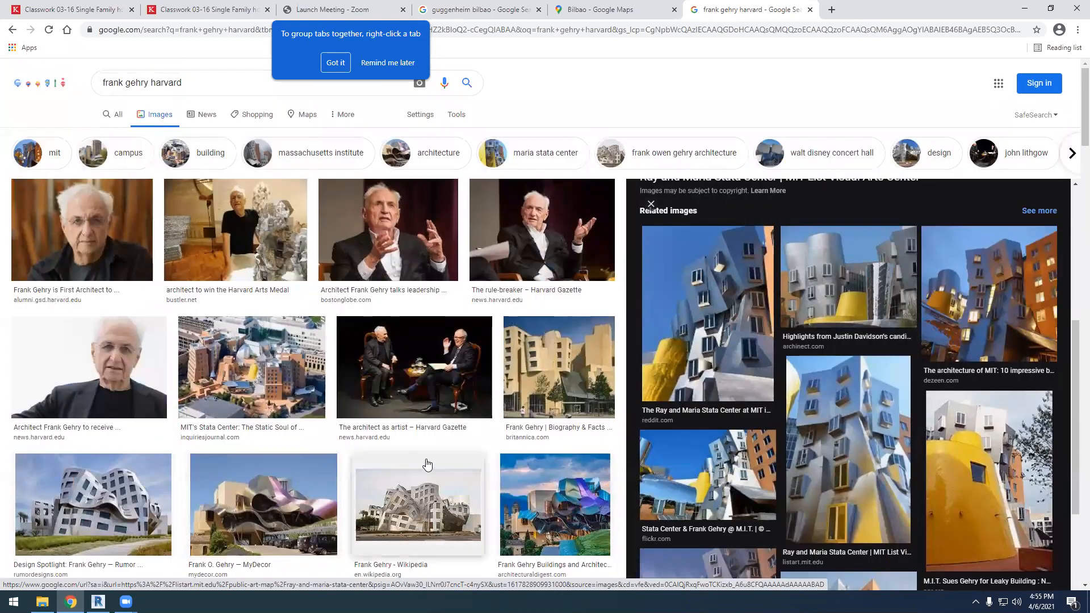
# Compare the aerial Stata Center photo, the Rumor Designs photo of the warped facade and the Berkshire Fine Arts Stata Center photo
pyautogui.click(285, 370)
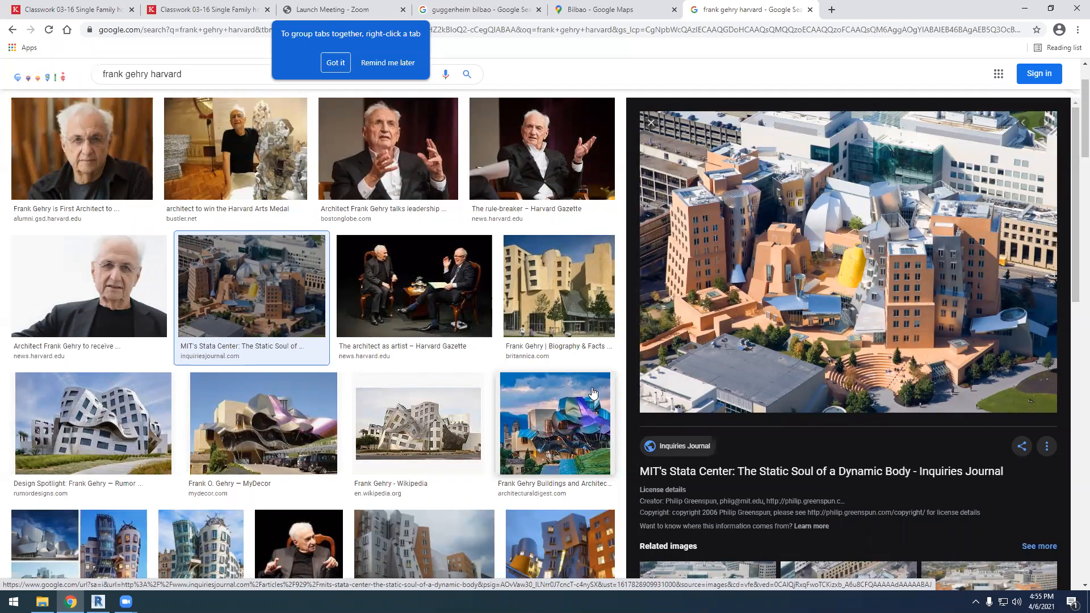
pyautogui.click(98, 430)
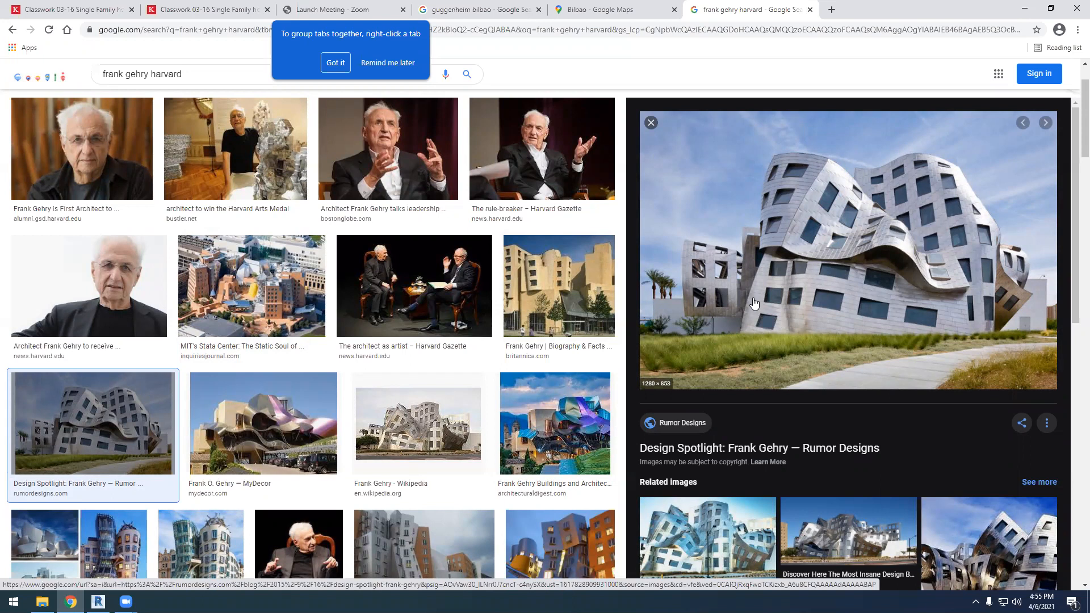
pyautogui.scroll(-4, 565, 340)
pyautogui.click(454, 369)
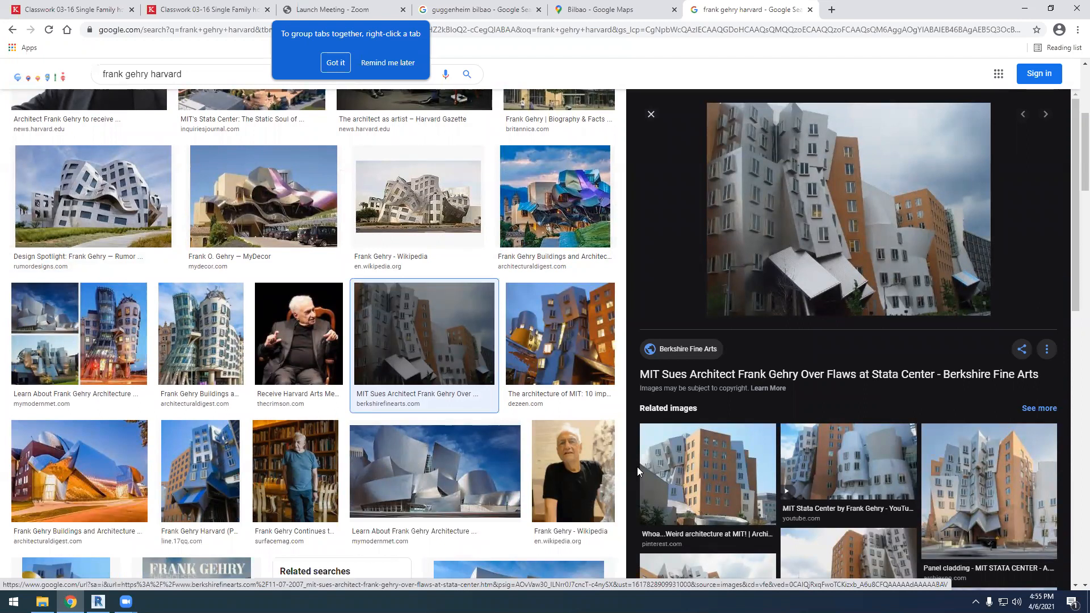
pyautogui.scroll(5, 608, 280)
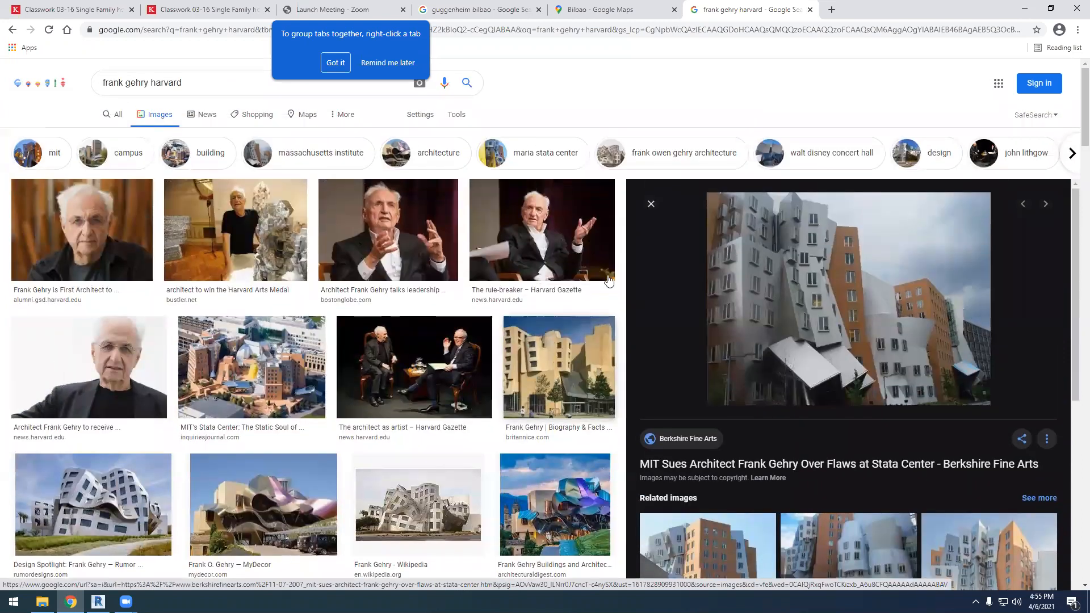
# Revisit the Bilbao satellite map and browse the "guggenheim bilbao" image results for views of the museum's exterior
pyautogui.click(607, 10)
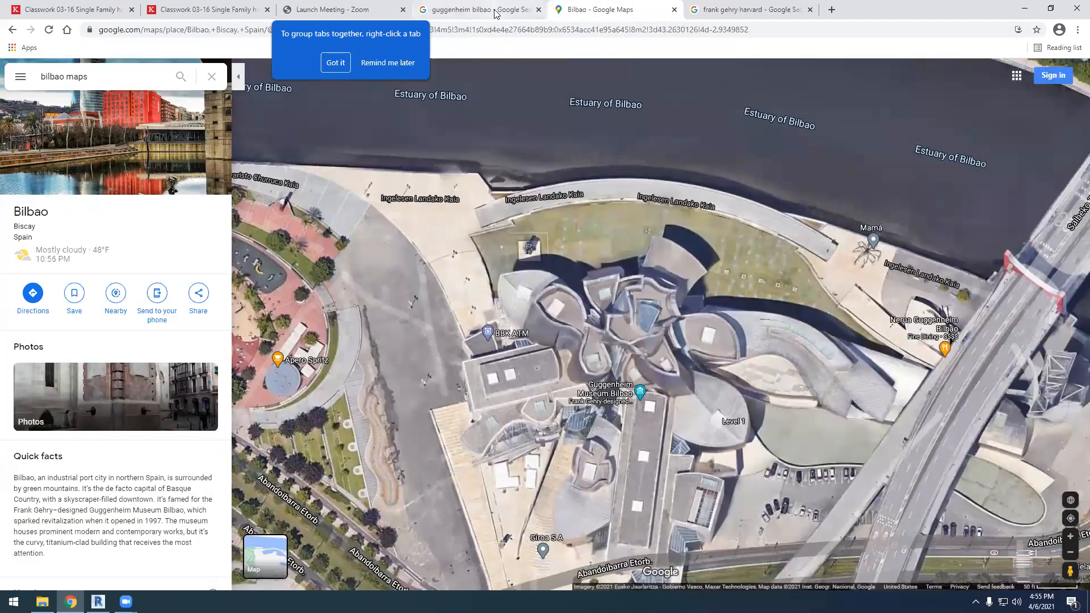
pyautogui.click(482, 10)
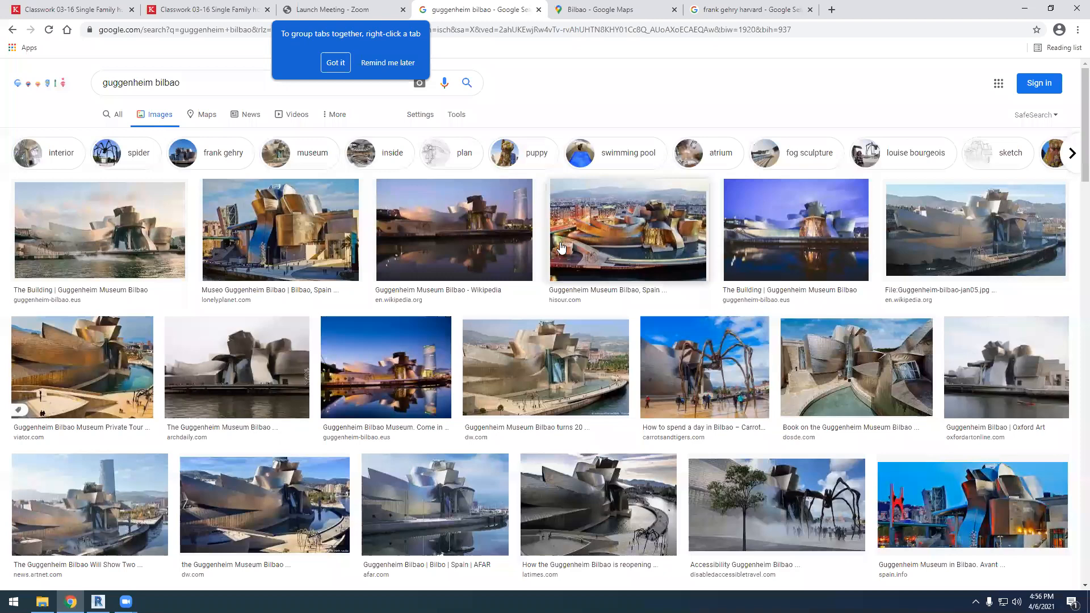
pyautogui.scroll(-3, 623, 333)
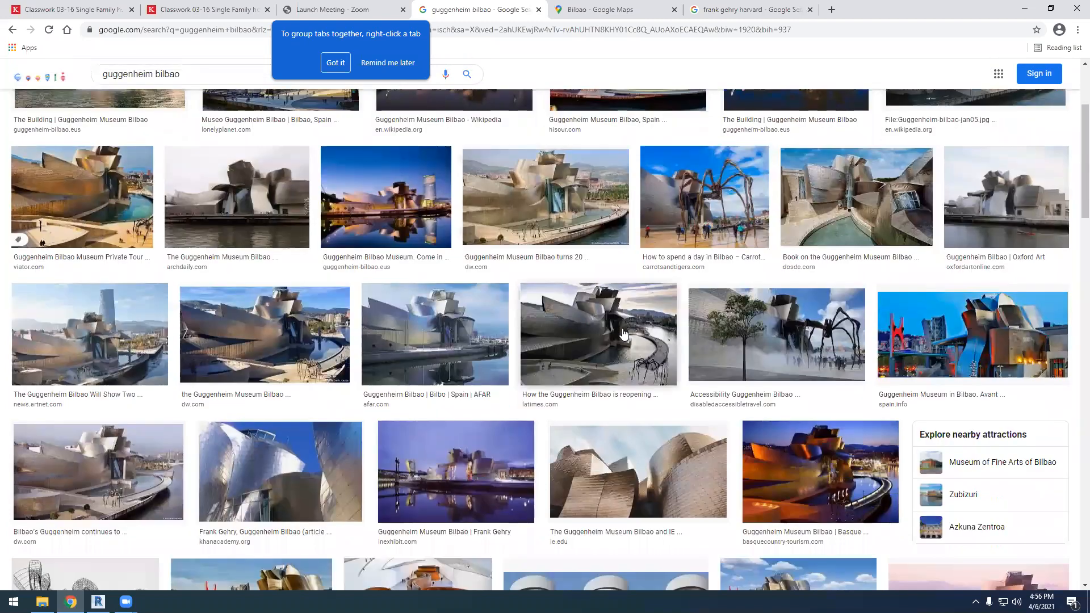
pyautogui.scroll(3, 623, 334)
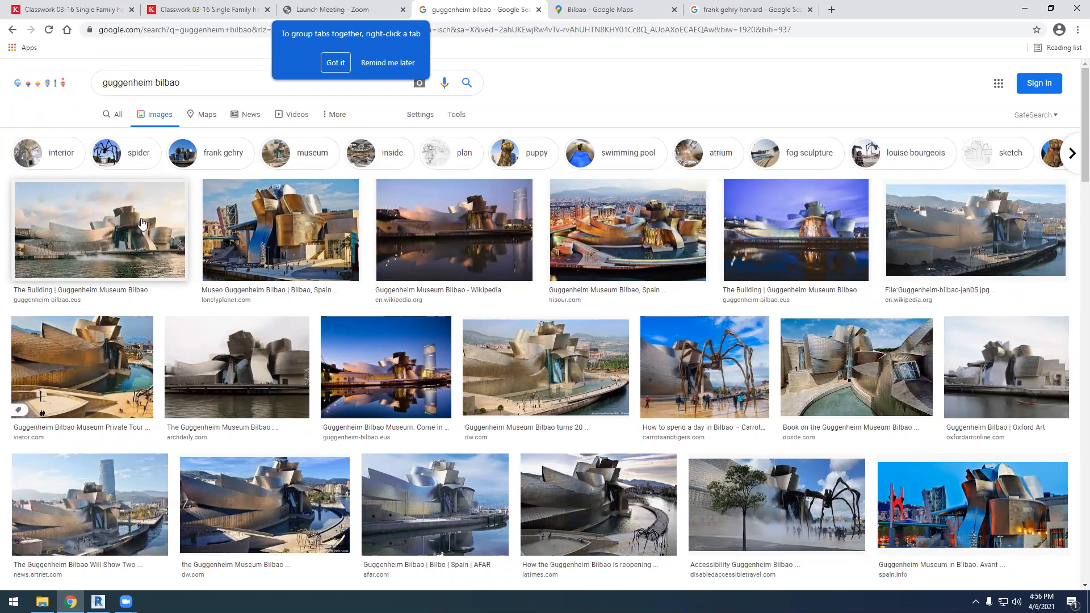
pyautogui.scroll(-1, 252, 307)
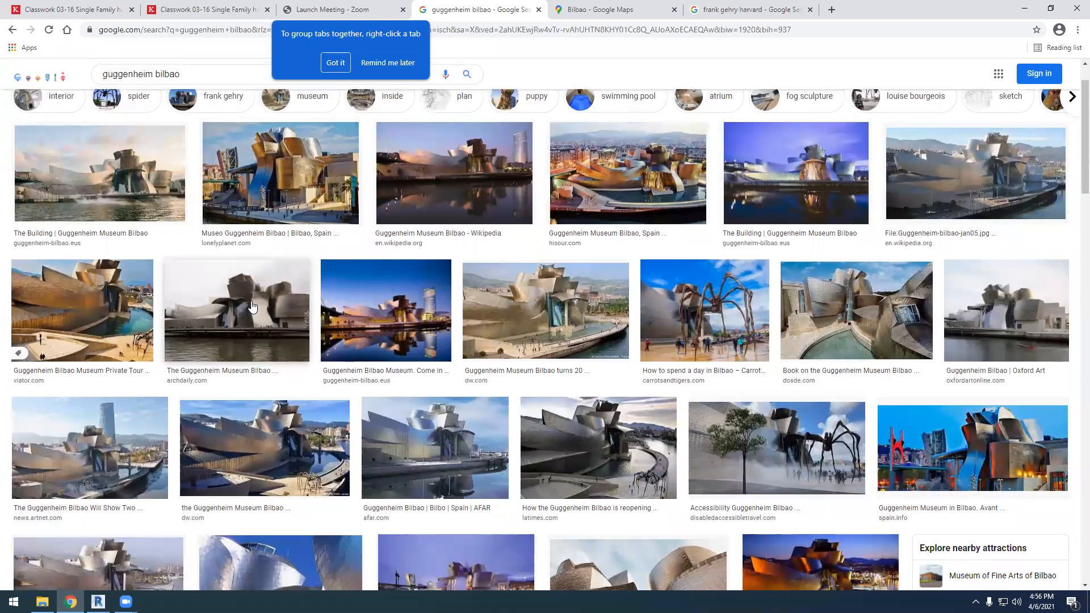
pyautogui.scroll(-4, 253, 307)
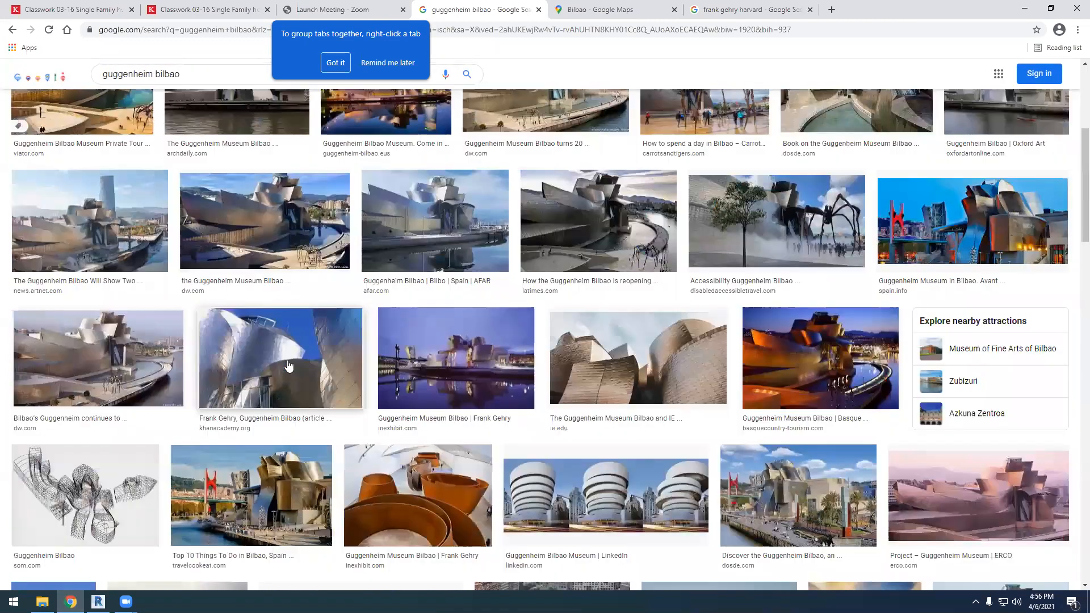
# Enlarge the SOM wireframe drawing of the Guggenheim Bilbao, followed by the IE close-up of its curved metal cladding
pyautogui.click(117, 472)
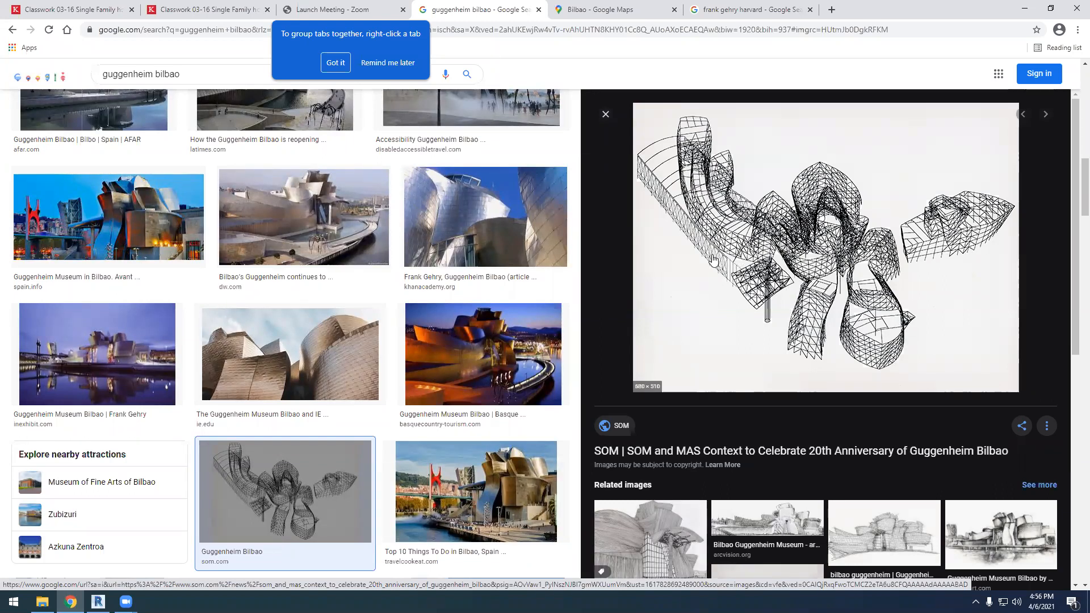
pyautogui.scroll(1, 870, 362)
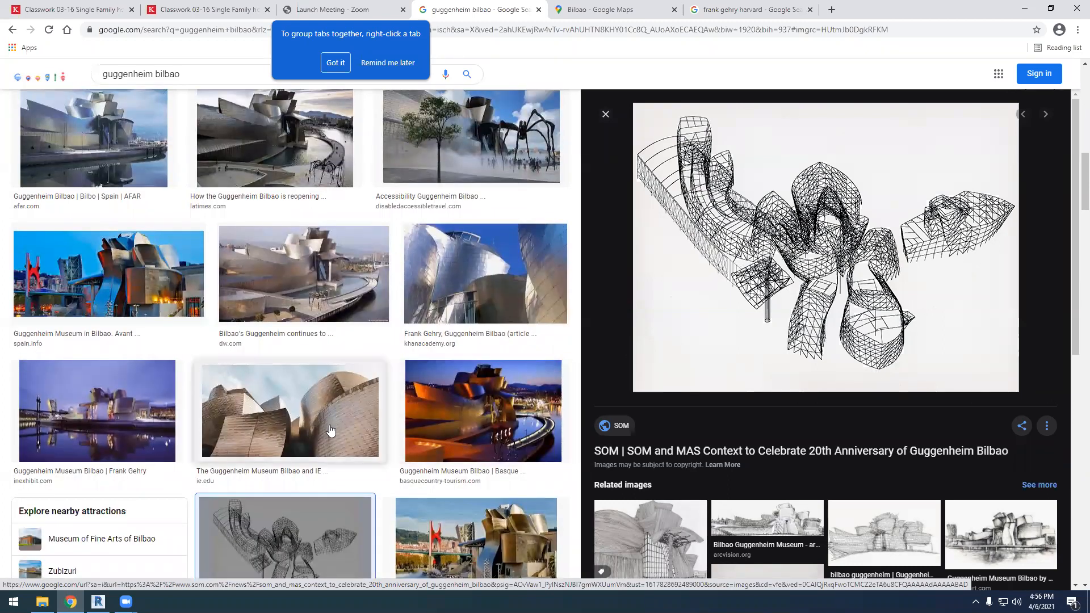
pyautogui.click(290, 409)
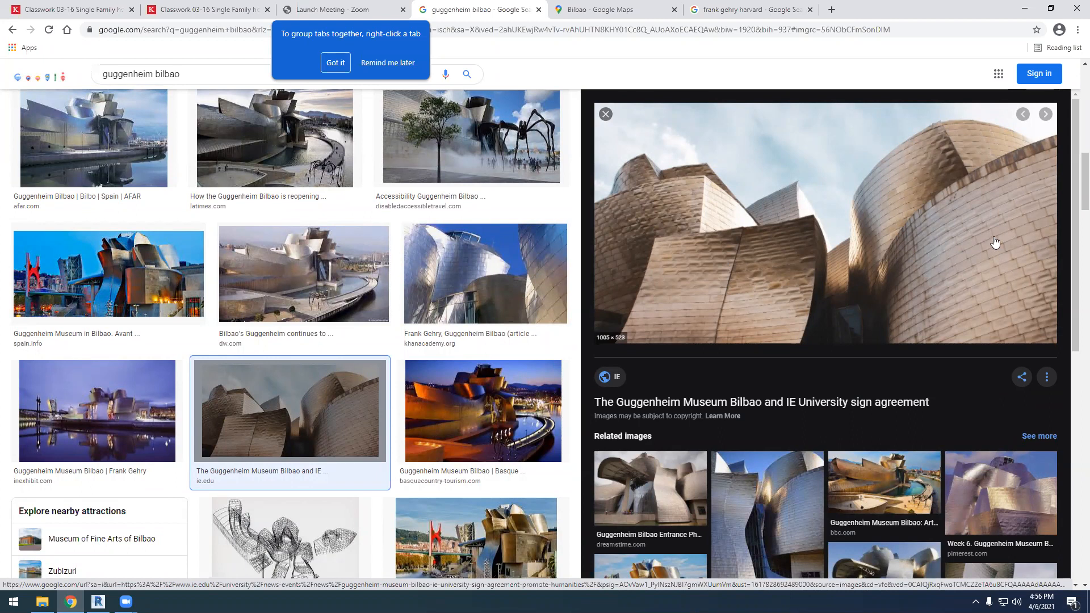
# Search for "titanium in buildings" in a new tab and show the image results
pyautogui.click(830, 12)
pyautogui.write('titan')
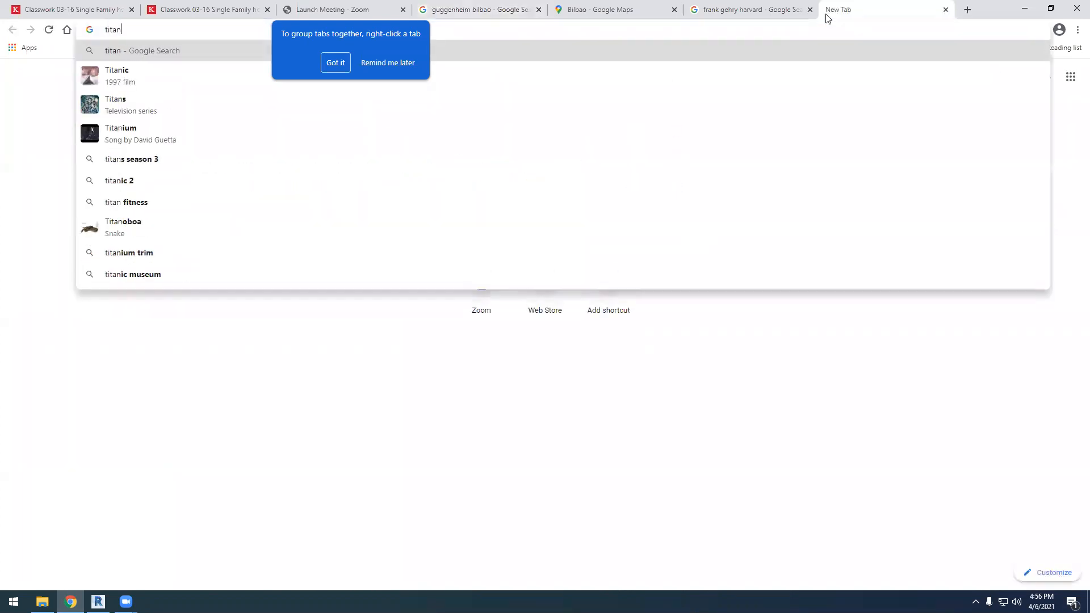
pyautogui.write('ium in buildings')
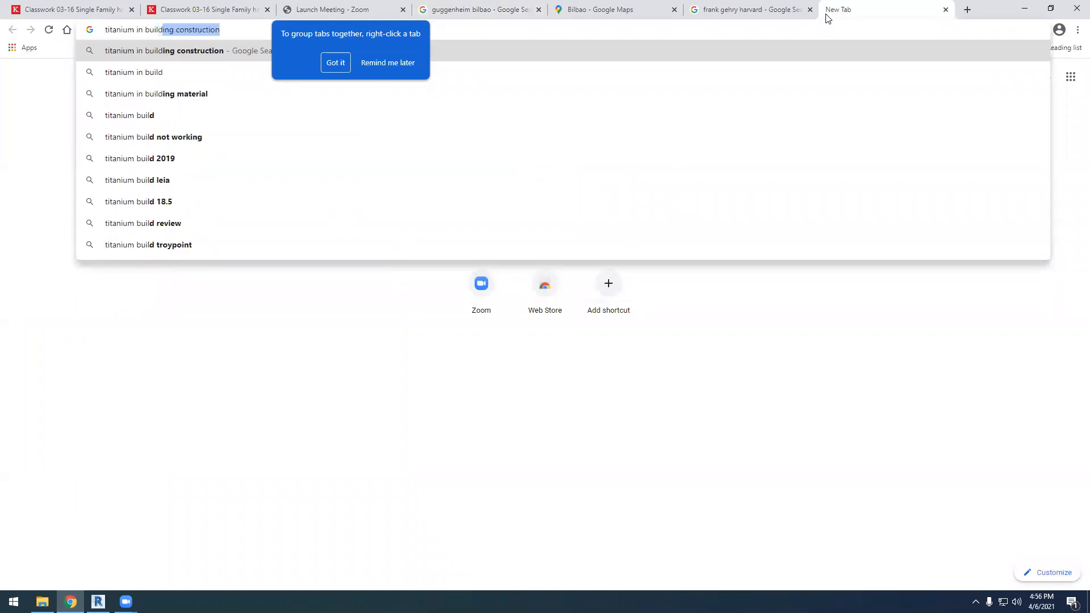
pyautogui.press('Return')
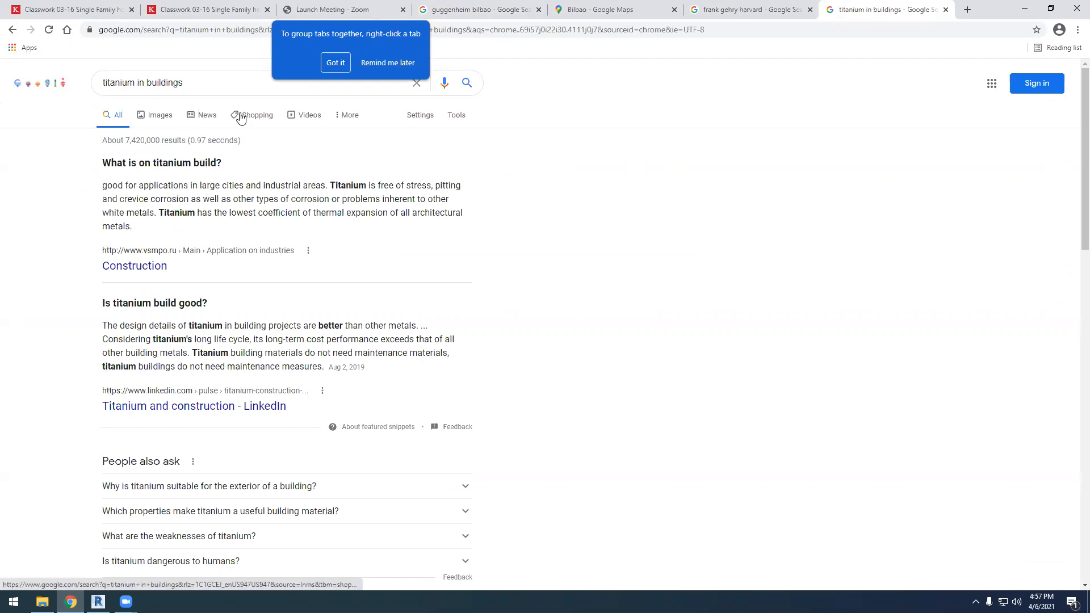
pyautogui.click(155, 115)
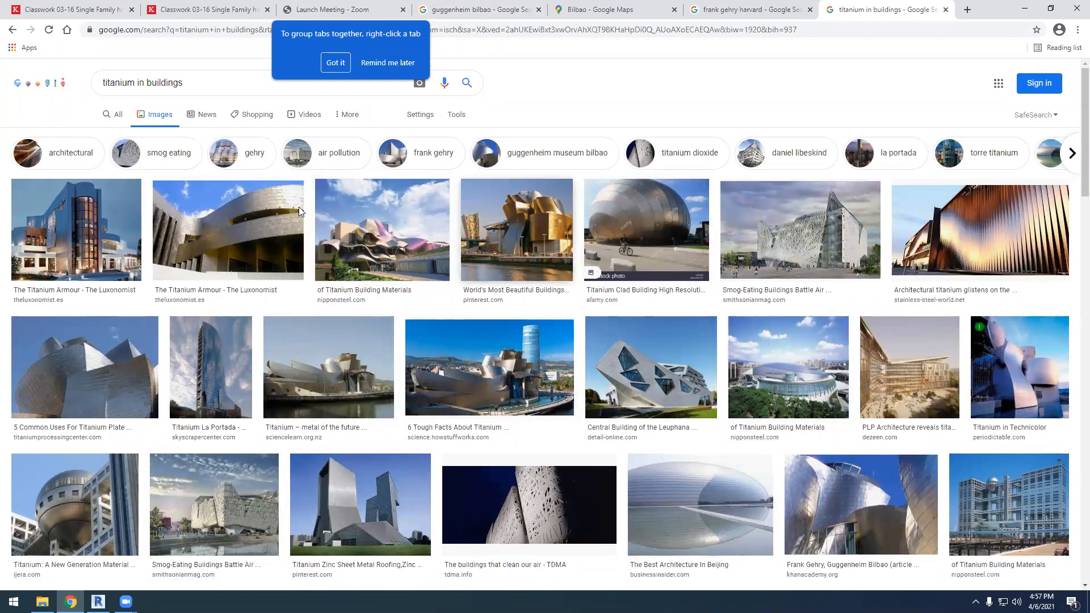
# Enlarge the Titanium Processing Center photo of curved titanium plate cladding and look through its related images
pyautogui.scroll(-1, 117, 386)
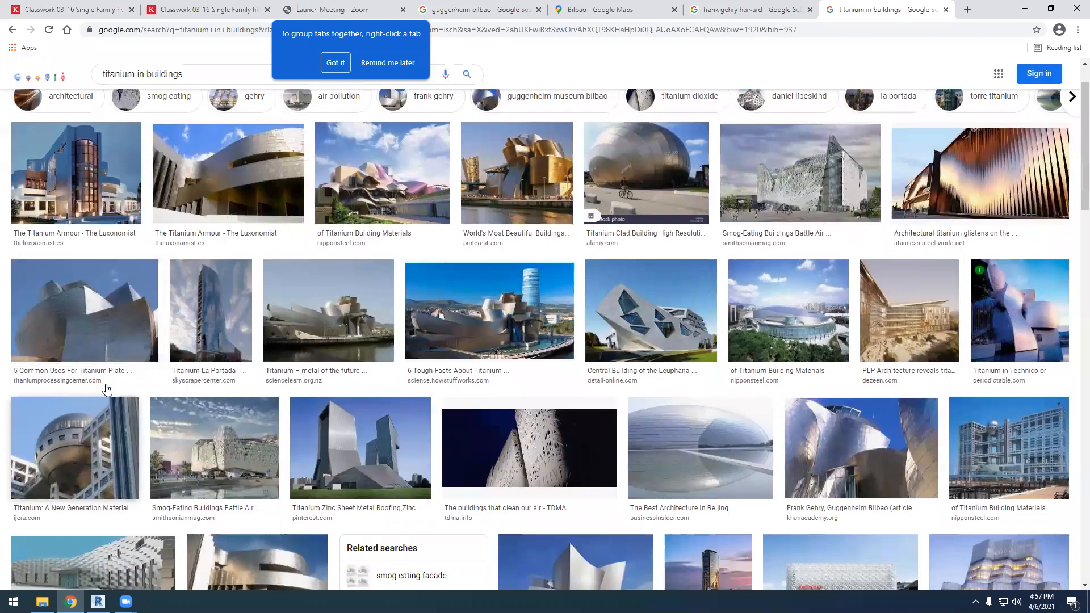
pyautogui.click(111, 340)
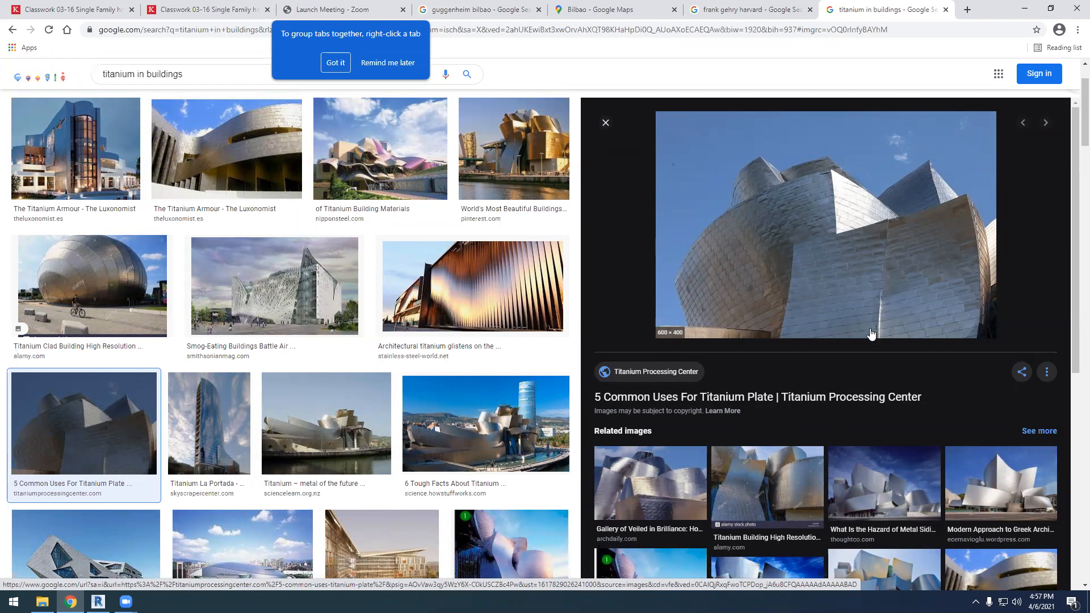
pyautogui.scroll(2, 781, 204)
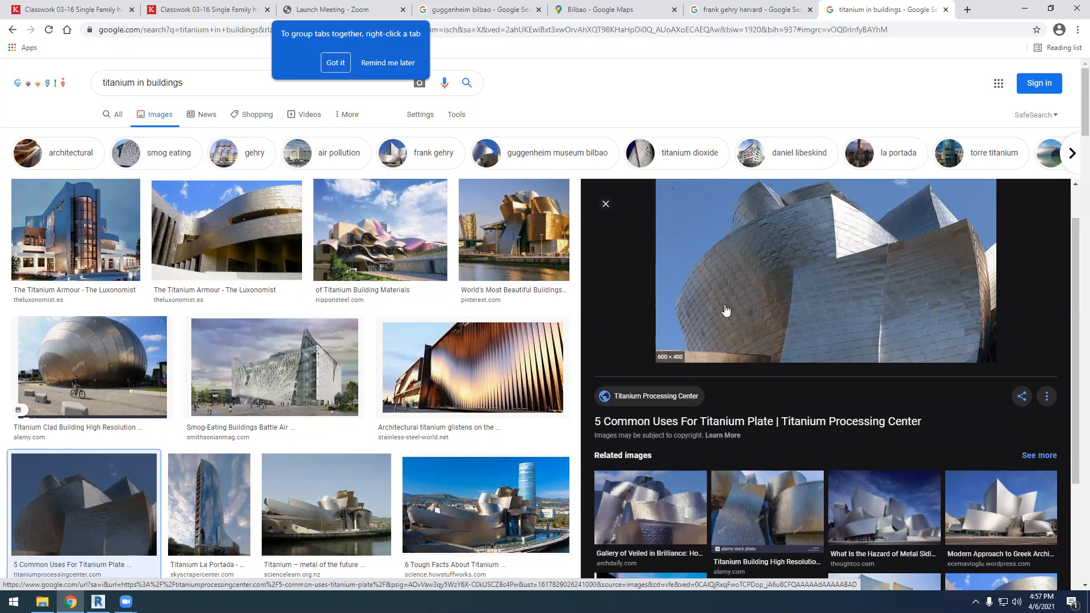
pyautogui.scroll(-7, 591, 326)
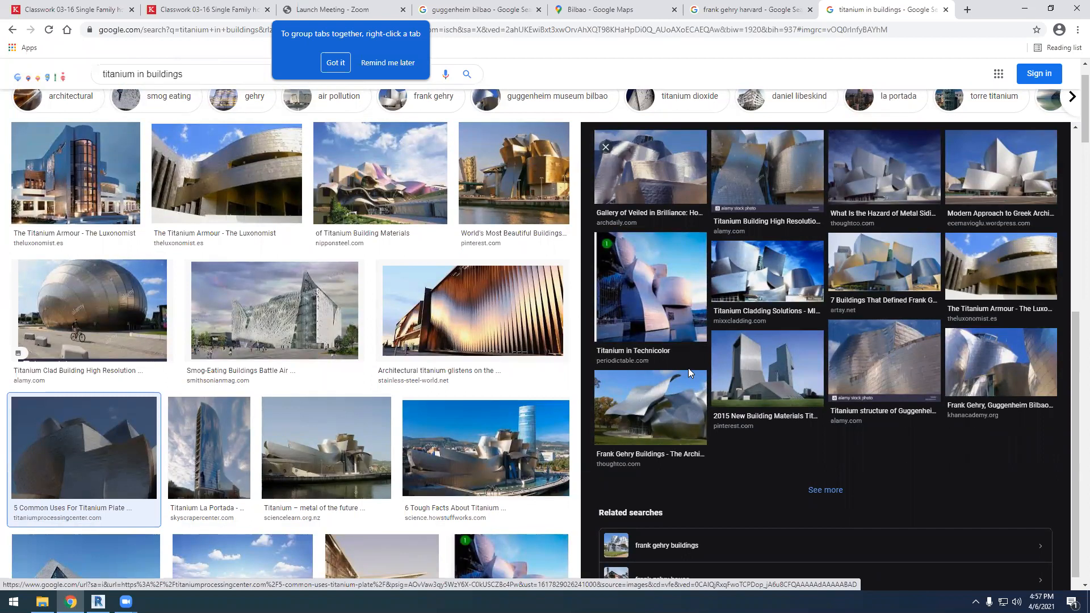
pyautogui.scroll(5, 688, 368)
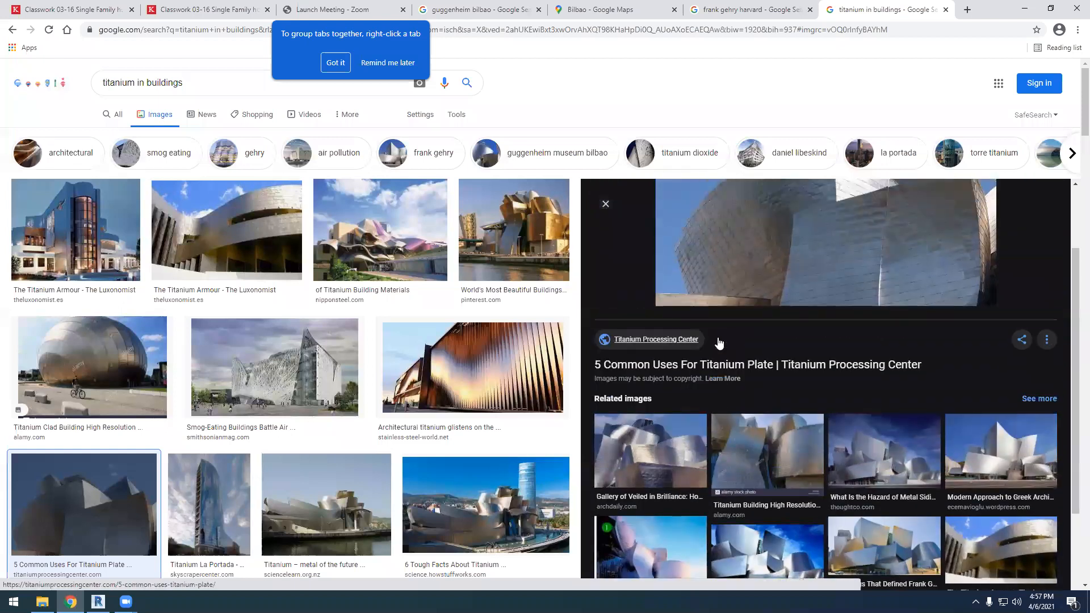
pyautogui.scroll(2, 719, 343)
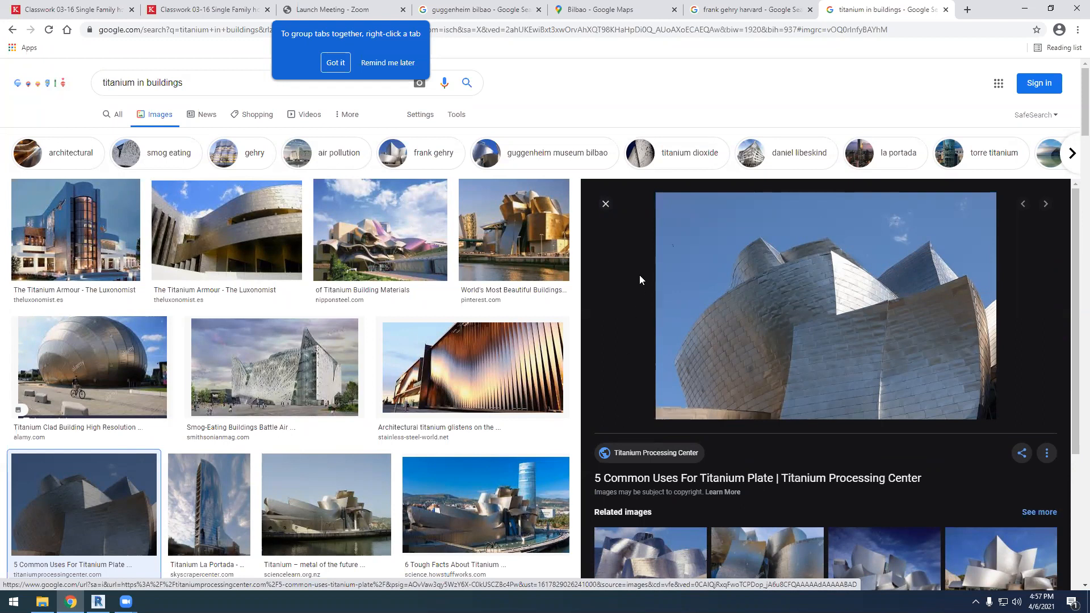
# Return to the "guggenheim bilbao" images and enlarge the SOM wireframe drawing, followed by the related Pixels line drawing of the museum
pyautogui.click(502, 10)
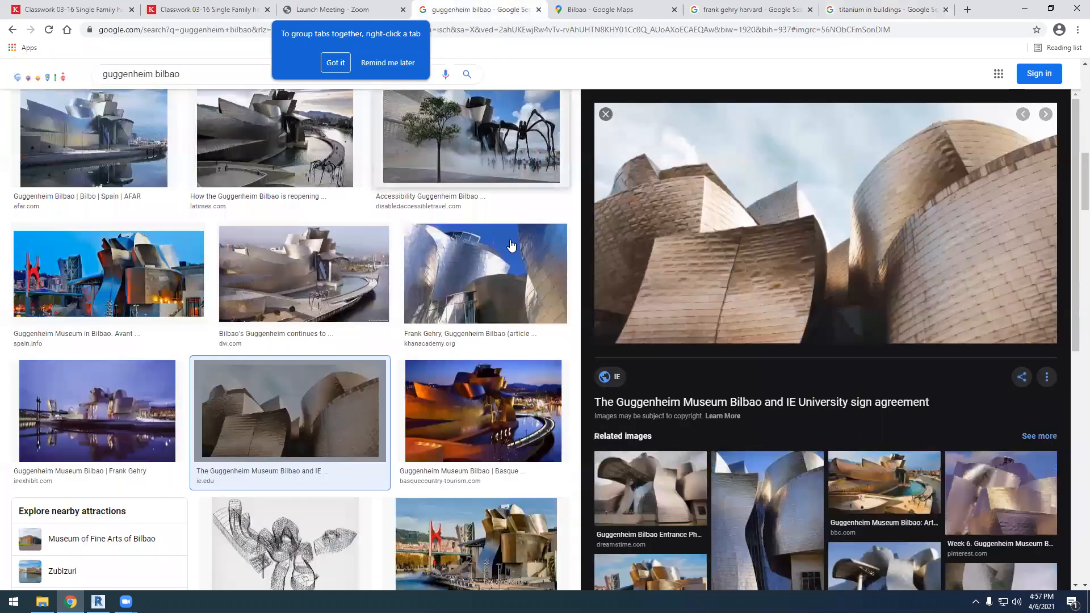
pyautogui.scroll(-4, 447, 335)
pyautogui.click(328, 347)
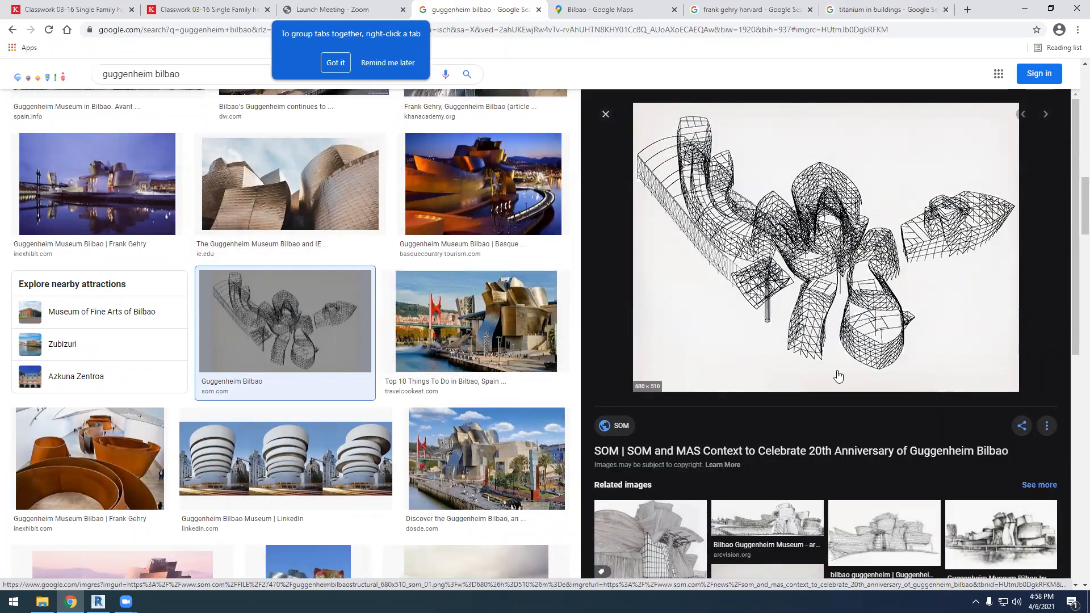
pyautogui.scroll(-2, 854, 436)
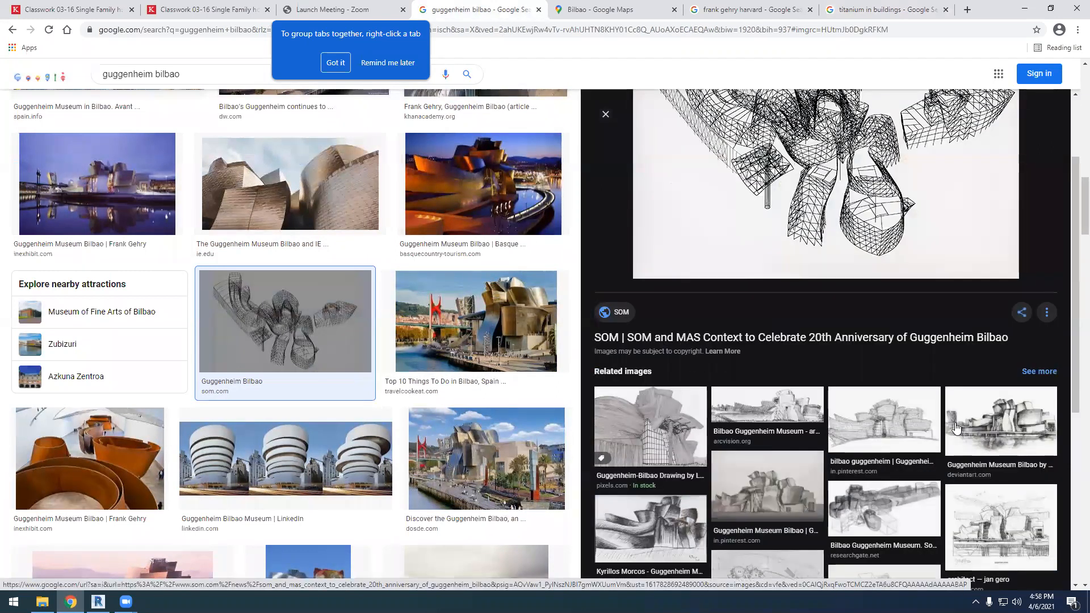
pyautogui.click(672, 444)
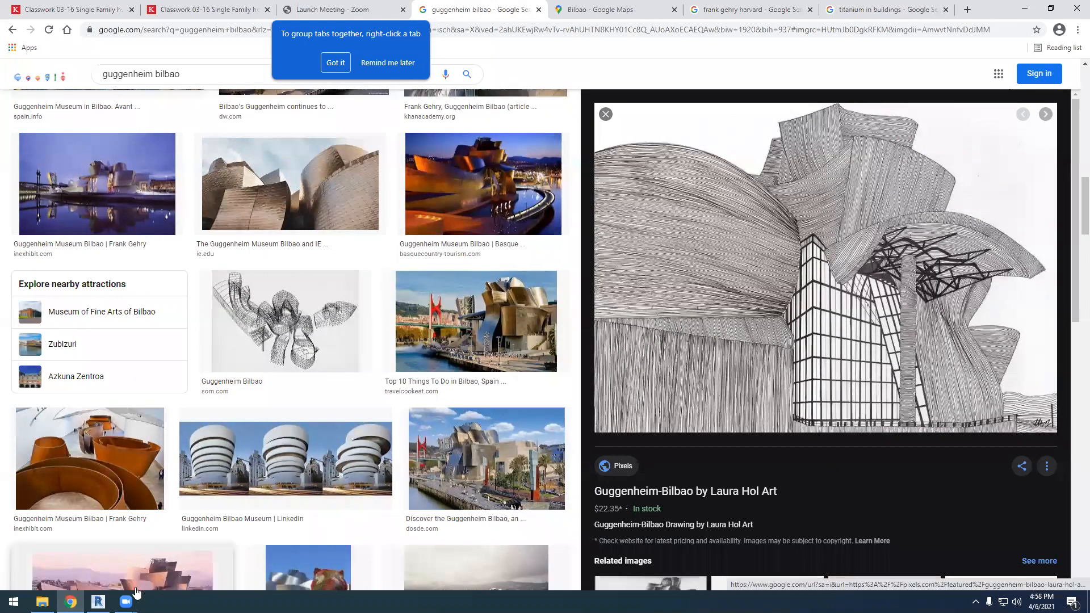
# Switch to Revit and delete the whole walled building, including its door and windows, from the 3D view
pyautogui.click(99, 602)
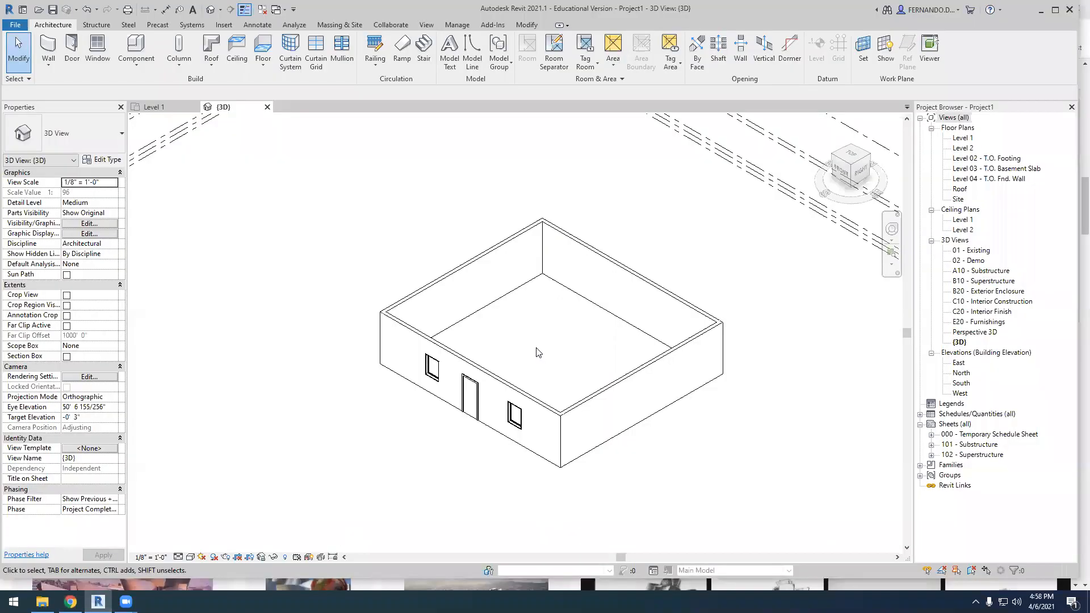
pyautogui.scroll(-1, 521, 349)
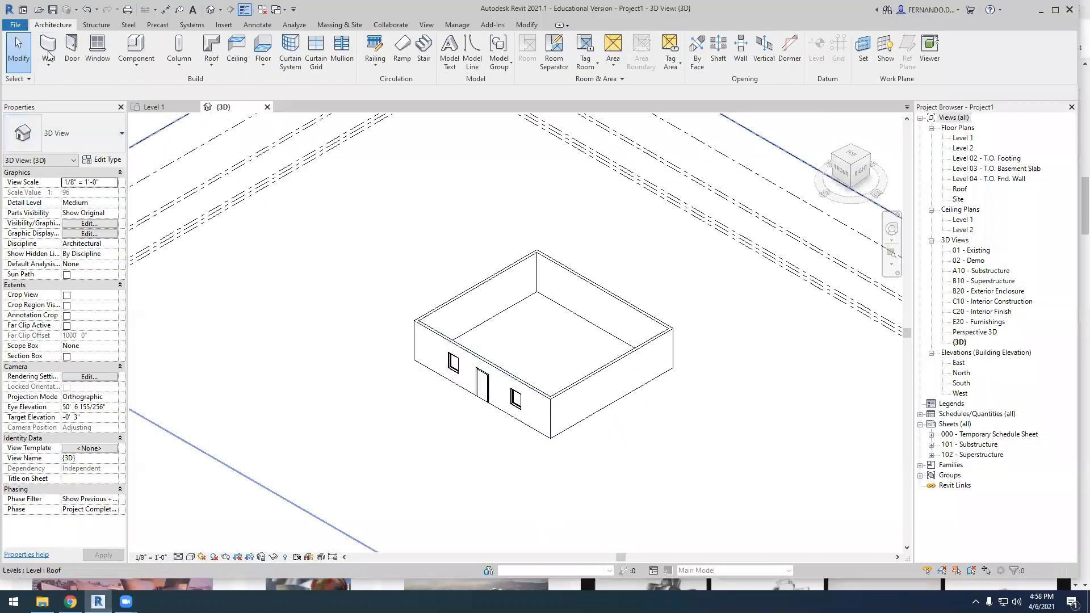
pyautogui.scroll(-2, 361, 414)
pyautogui.moveTo(352, 470); pyautogui.dragTo(594, 296)
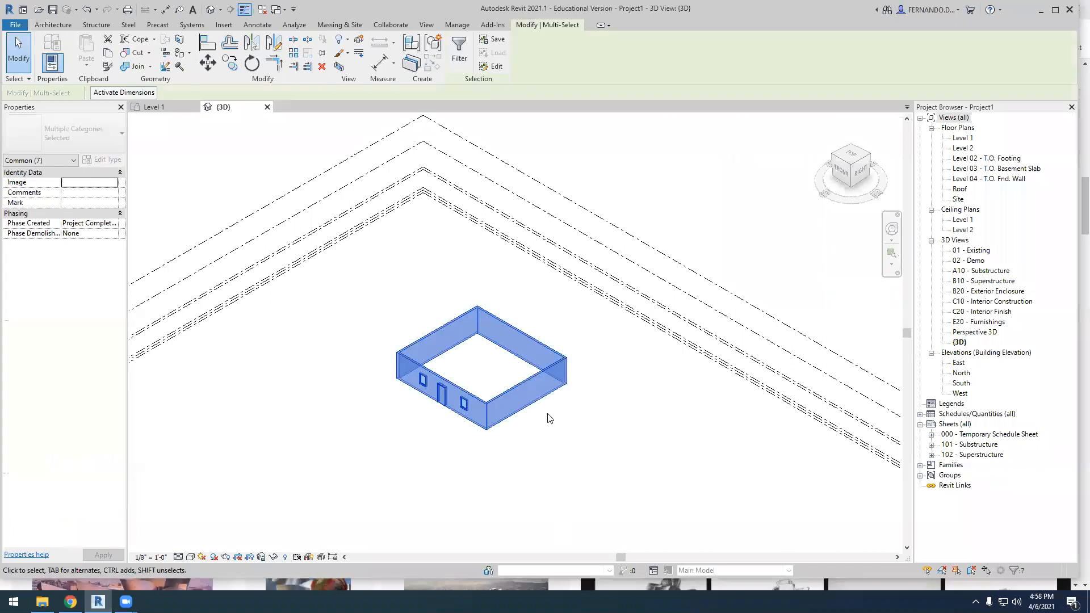
pyautogui.press('Delete')
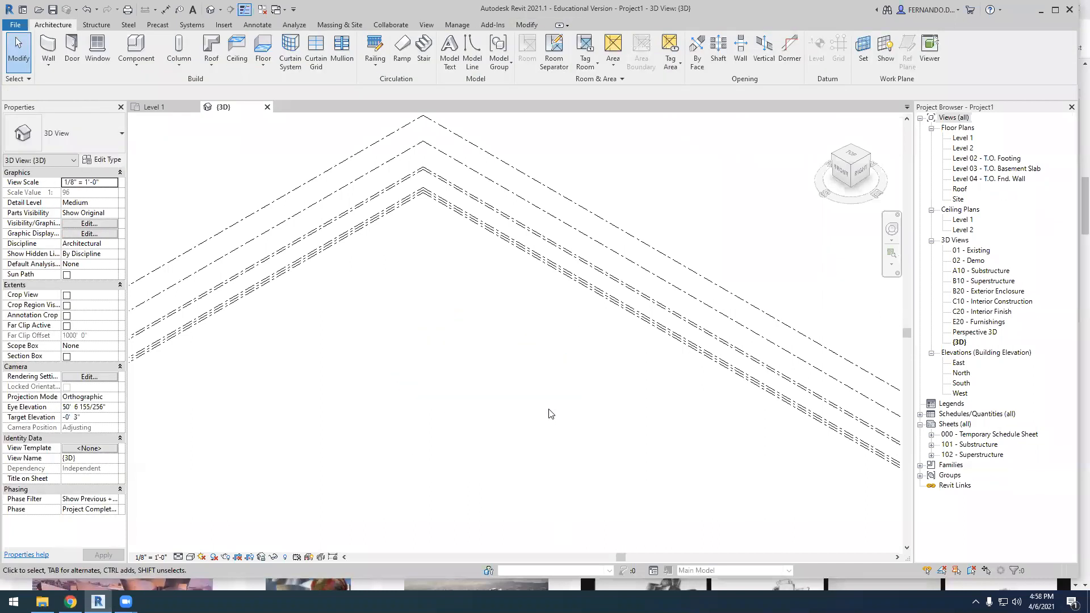
# Start a new in-place mass, dismissing the Show Mass notice and keeping the suggested mass name
pyautogui.click(337, 25)
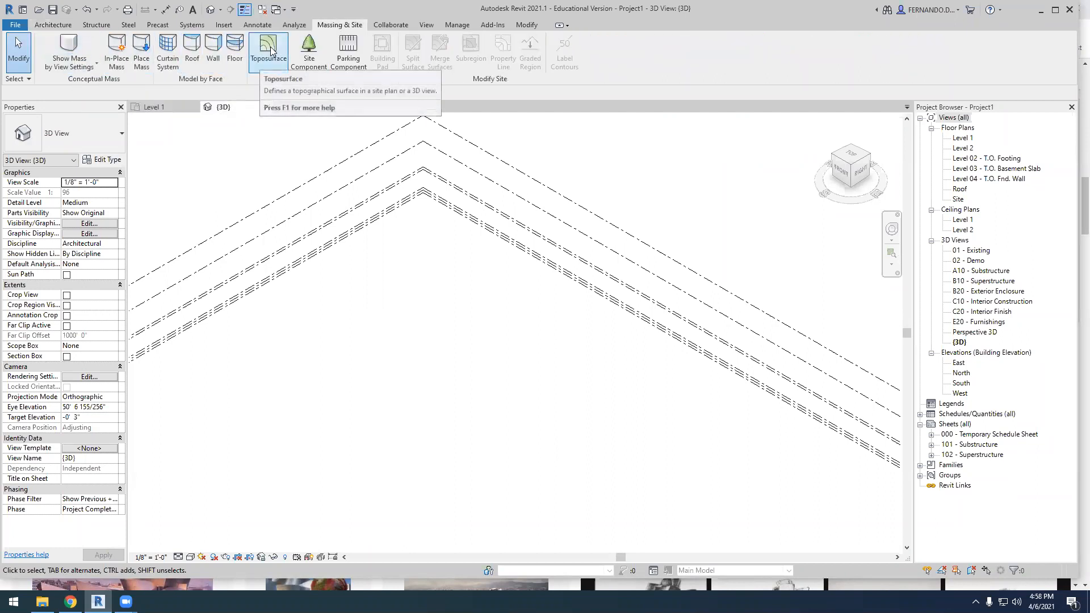
pyautogui.click(115, 48)
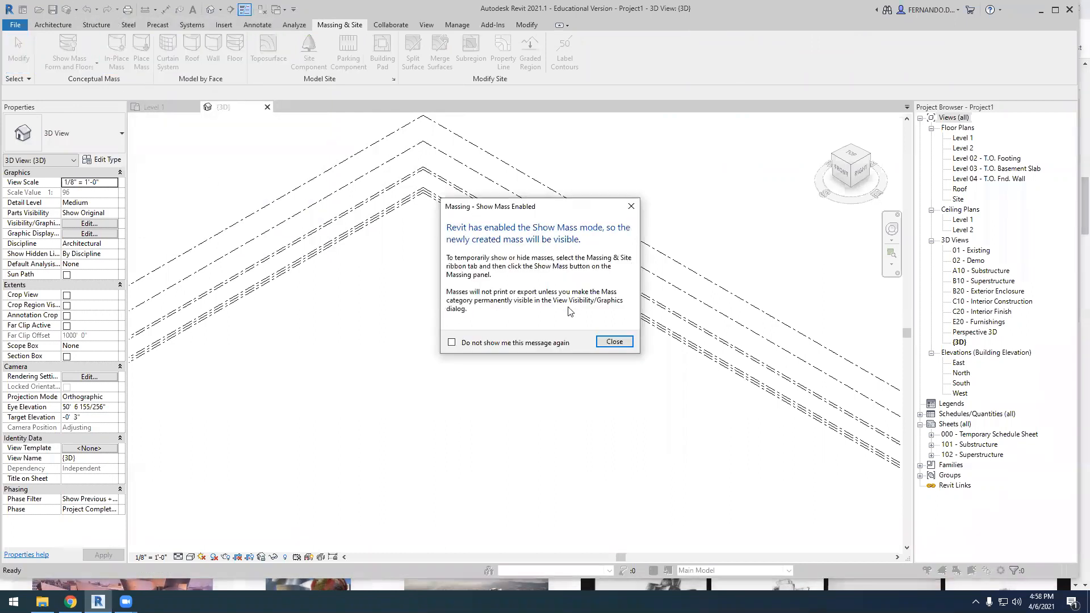
pyautogui.click(613, 343)
pyautogui.click(534, 316)
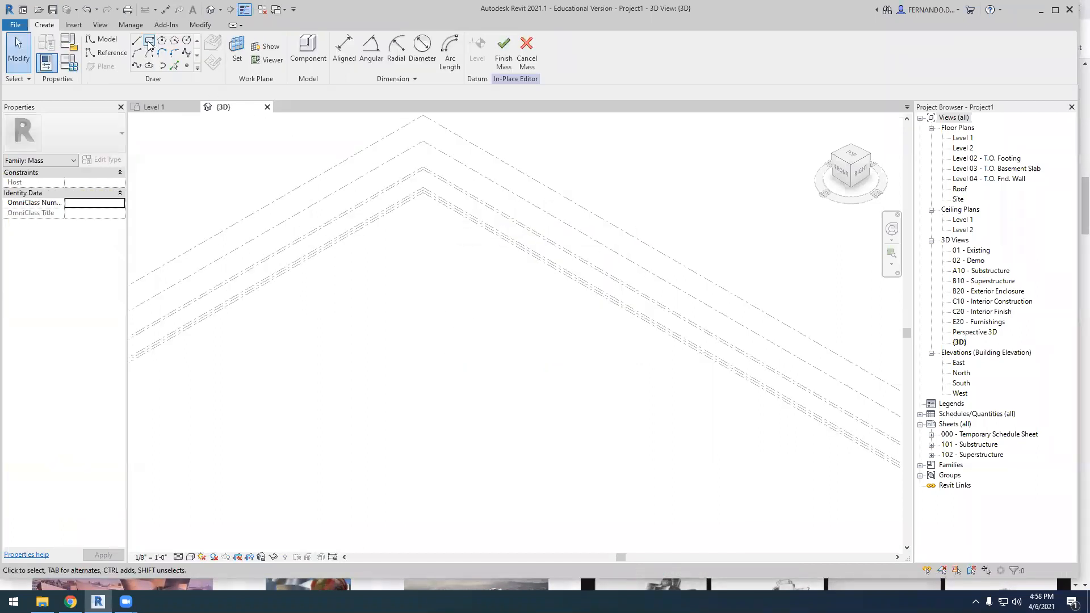
# Sketch a rectangle about 60'-6" by 38'-6" as the base of the mass
pyautogui.click(149, 43)
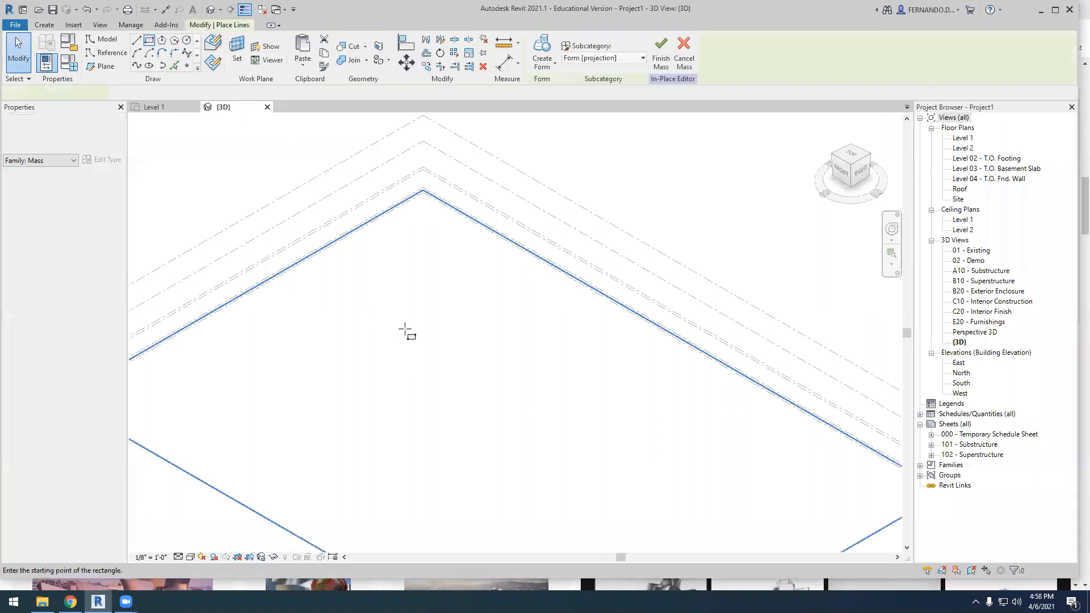
pyautogui.click(412, 318)
pyautogui.click(454, 449)
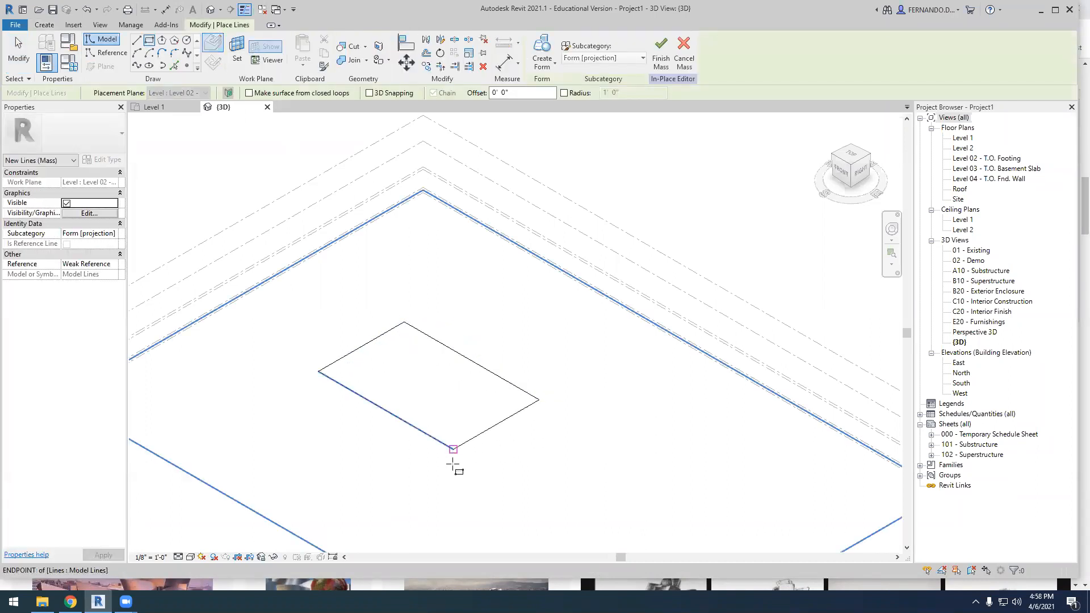
# Create a solid form from the rectangle and raise its top face to a height of about 45'-8"
pyautogui.click(551, 70)
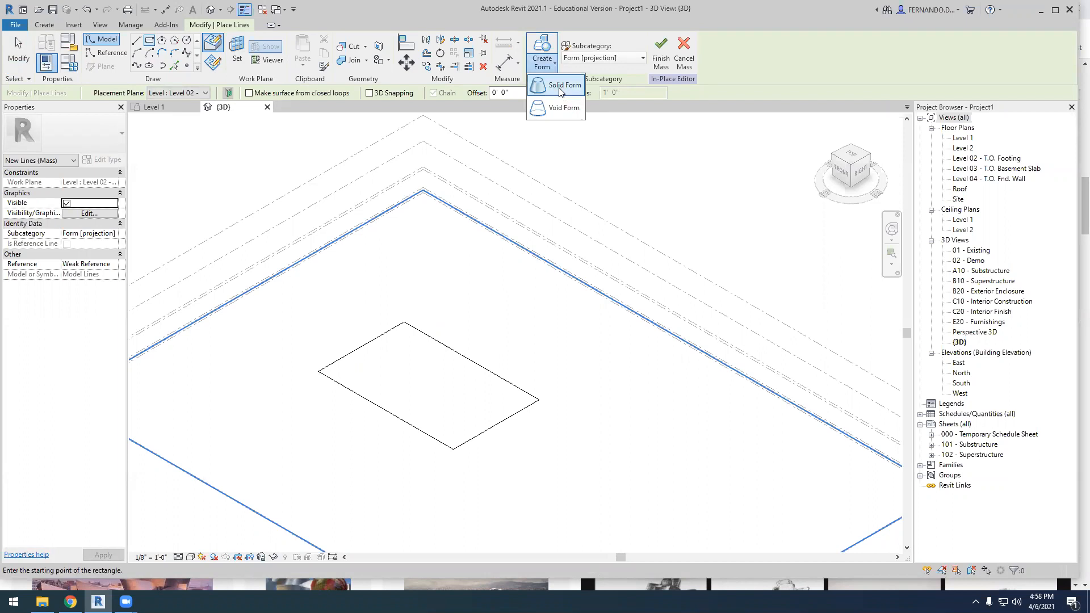
pyautogui.click(560, 86)
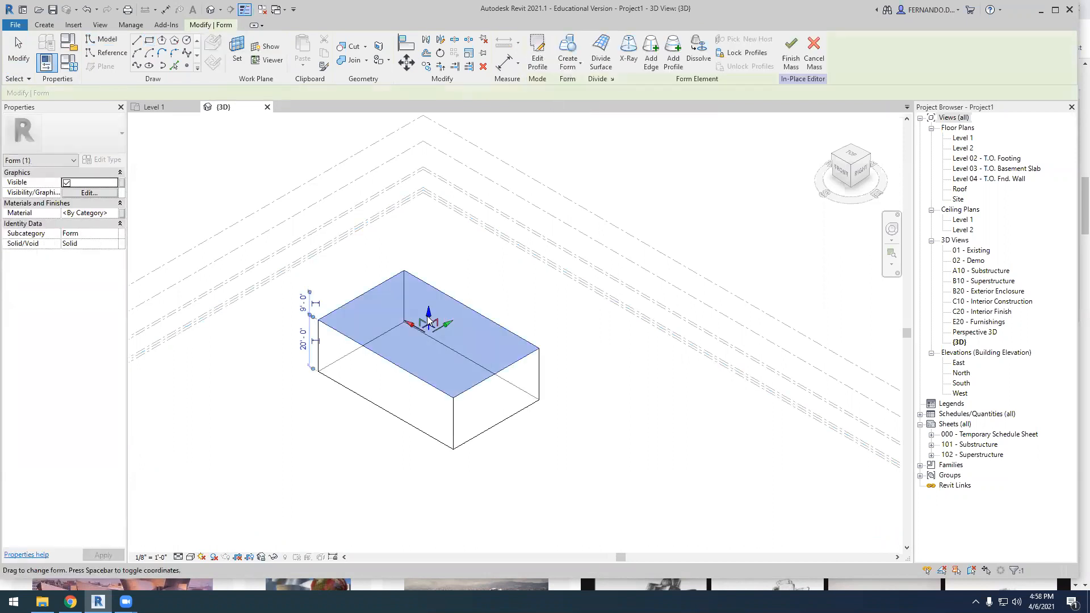
pyautogui.moveTo(423, 251); pyautogui.dragTo(426, 251)
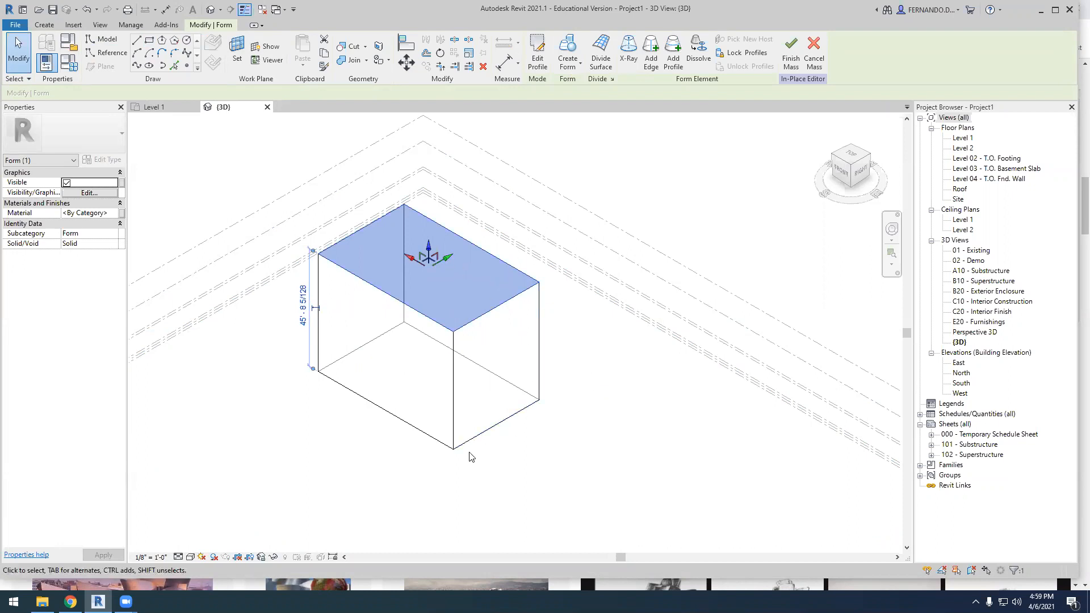
pyautogui.click(372, 475)
# Move the box's nearest vertical corner edge outward so that the long front side is about 73'-3"
pyautogui.scroll(3, 381, 389)
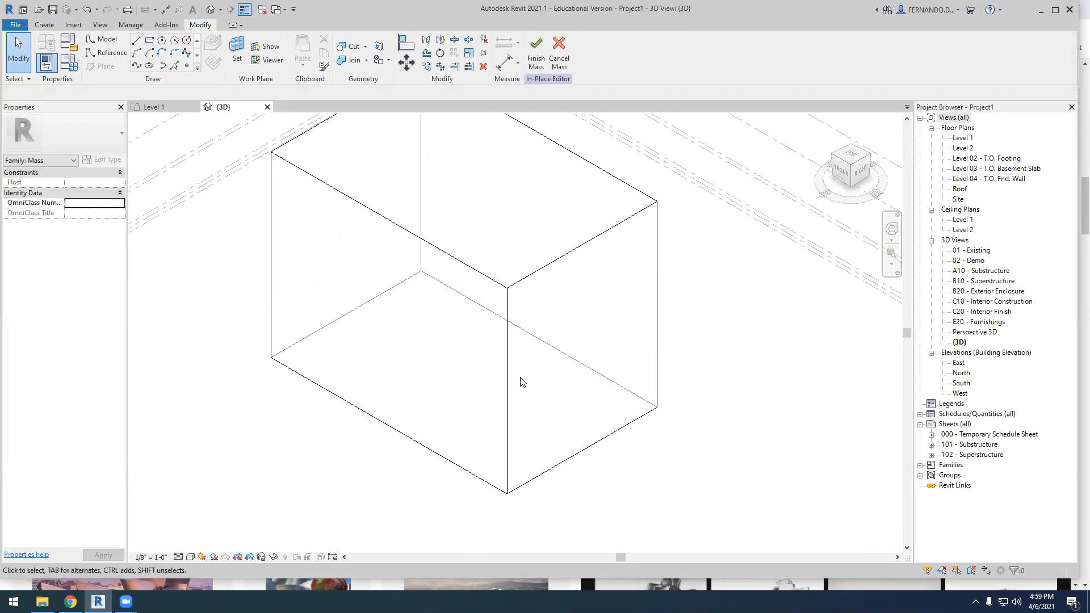
pyautogui.scroll(-1, 499, 434)
pyautogui.click(507, 422)
pyautogui.scroll(-1, 506, 417)
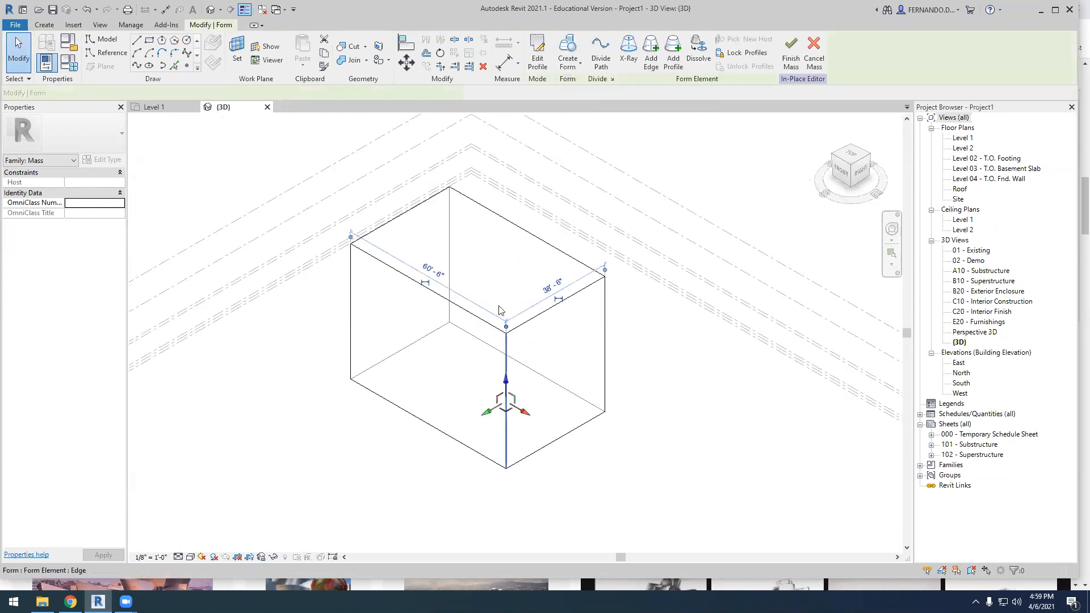
pyautogui.moveTo(523, 417); pyautogui.dragTo(556, 435)
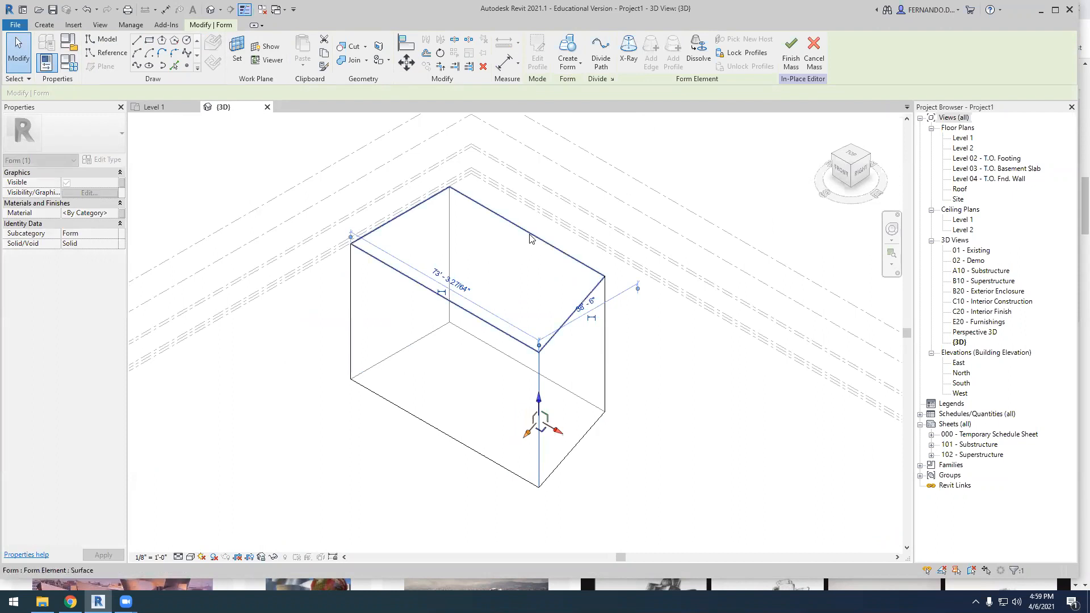
# Raise the top face of the skewed solid to make the whole form taller
pyautogui.click(527, 237)
pyautogui.moveTo(494, 250); pyautogui.dragTo(494, 227)
pyautogui.click(673, 392)
# Raise the rear top edge of the solid so that the roof face slopes up toward the back
pyautogui.scroll(1, 537, 226)
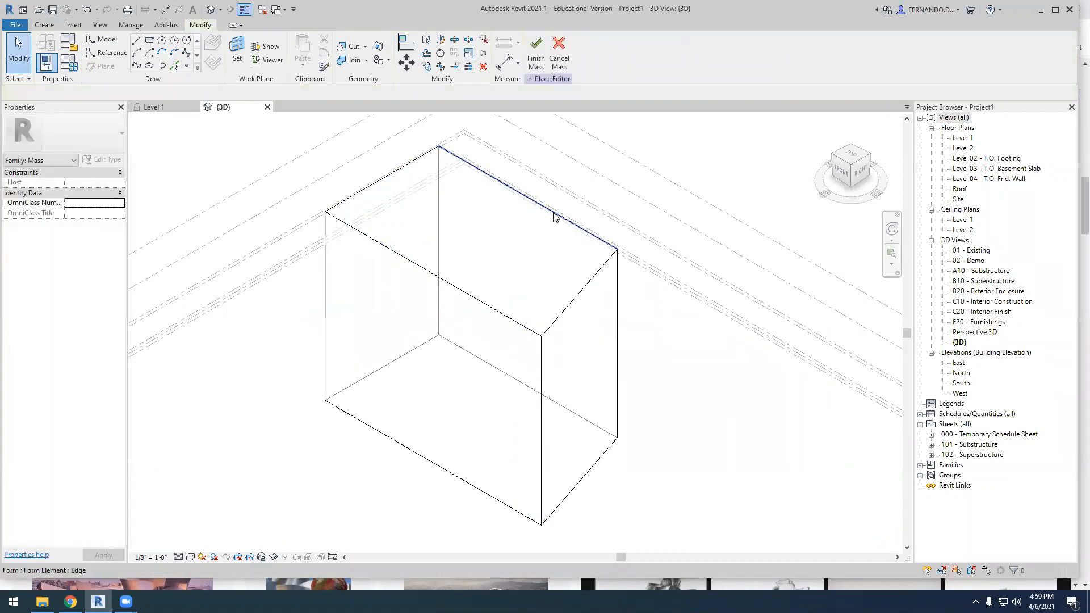
pyautogui.click(553, 216)
pyautogui.moveTo(529, 180); pyautogui.dragTo(527, 139)
pyautogui.click(705, 335)
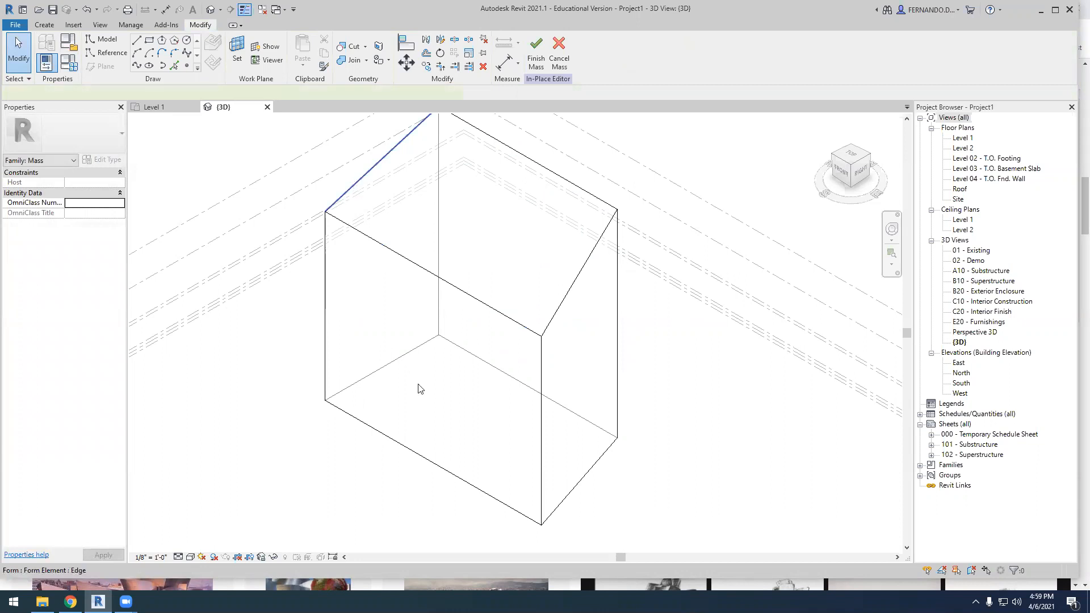
# Lower the sloping top edge on the short side opposite the stretched corner
pyautogui.scroll(-2, 418, 388)
pyautogui.click(393, 248)
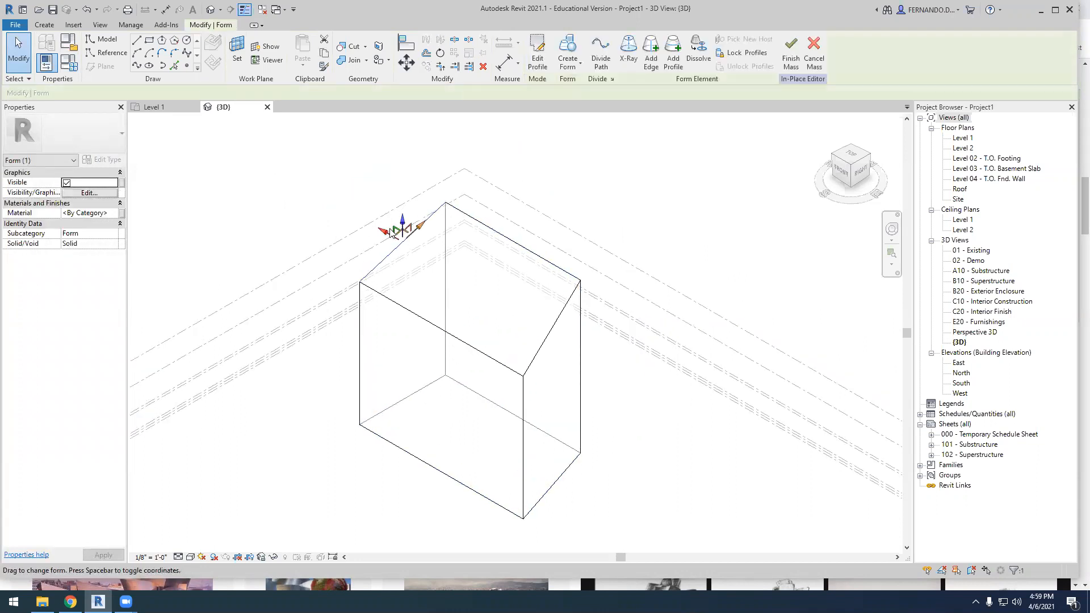
pyautogui.moveTo(400, 230); pyautogui.dragTo(401, 272)
pyautogui.click(704, 494)
# Pull the front top edge out over the base to a depth of about 68'-7" and finish the mass
pyautogui.keyDown('shift'); pyautogui.moveTo(611, 367); pyautogui.dragTo(562, 377, button='middle'); pyautogui.keyUp('shift')
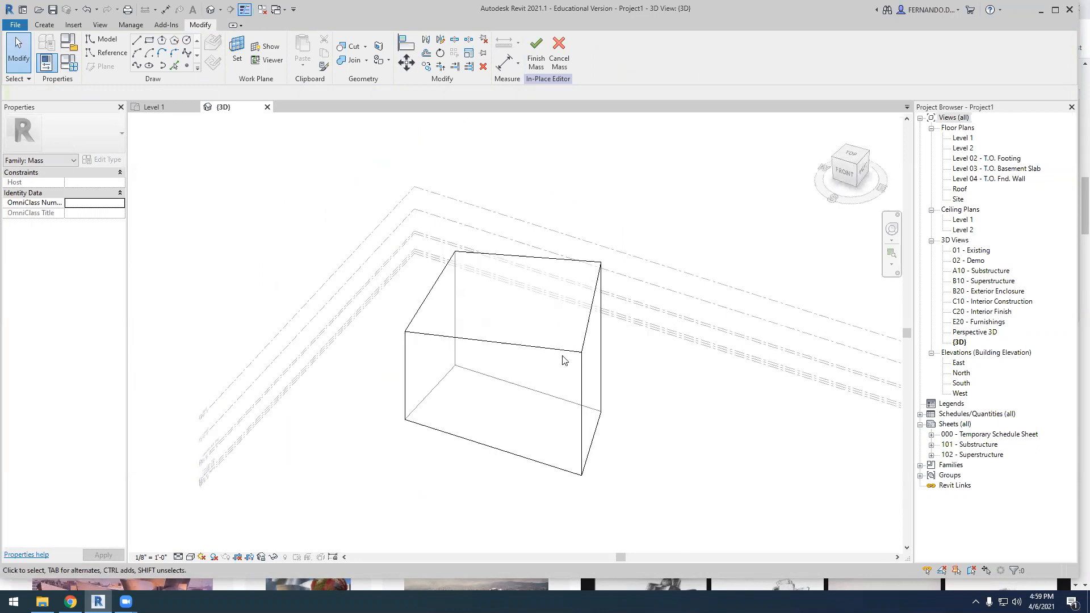
pyautogui.click(562, 353)
pyautogui.scroll(2, 480, 361)
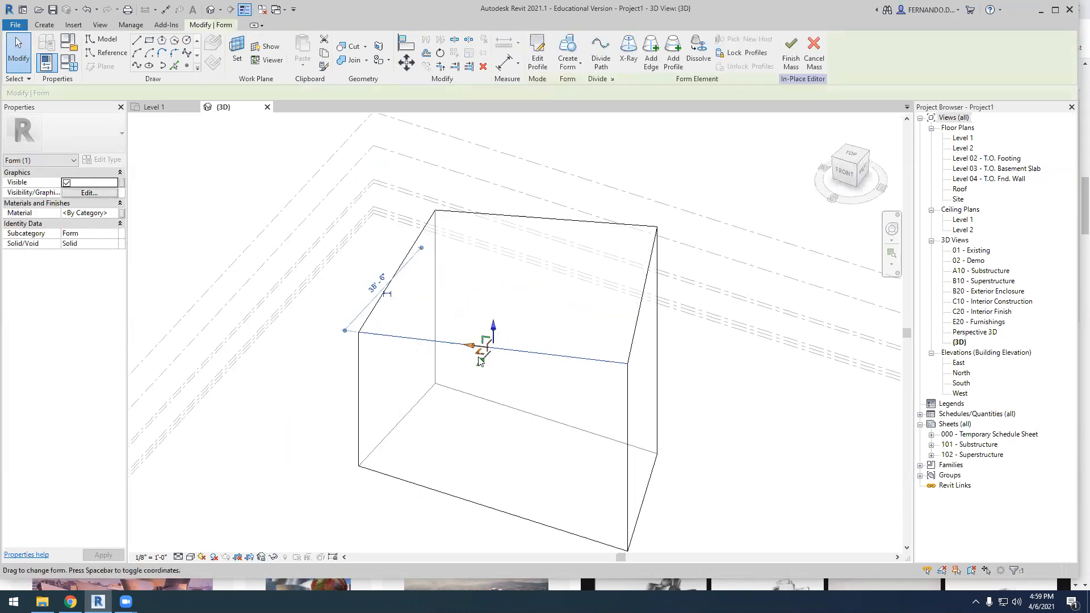
pyautogui.moveTo(481, 363); pyautogui.dragTo(456, 455)
pyautogui.scroll(-2, 457, 461)
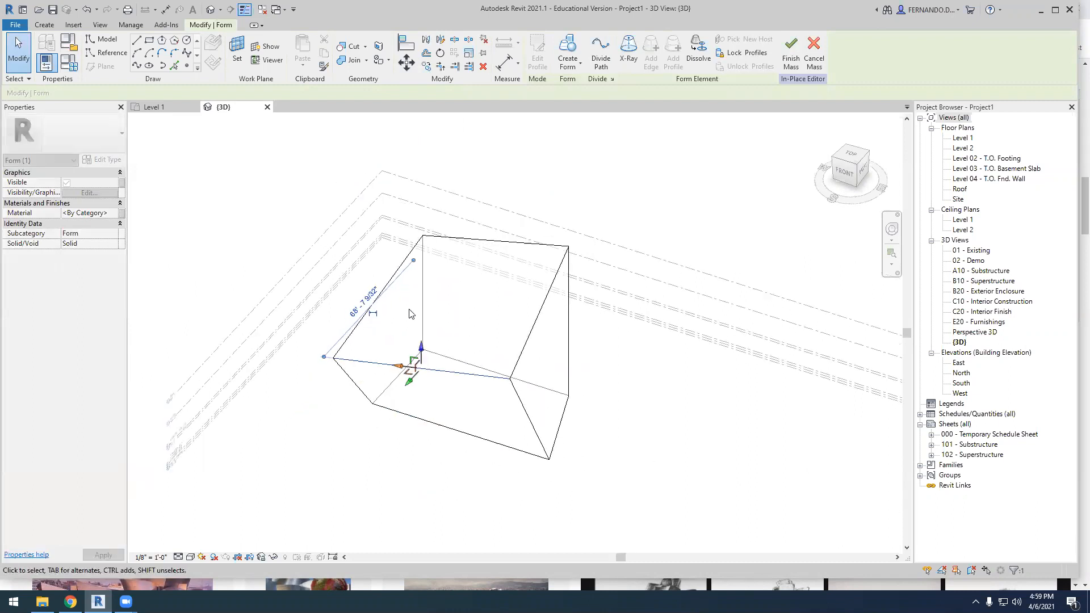
pyautogui.click(460, 468)
pyautogui.keyDown('shift'); pyautogui.moveTo(548, 506); pyautogui.dragTo(546, 482, button='middle'); pyautogui.keyUp('shift')
pyautogui.click(536, 53)
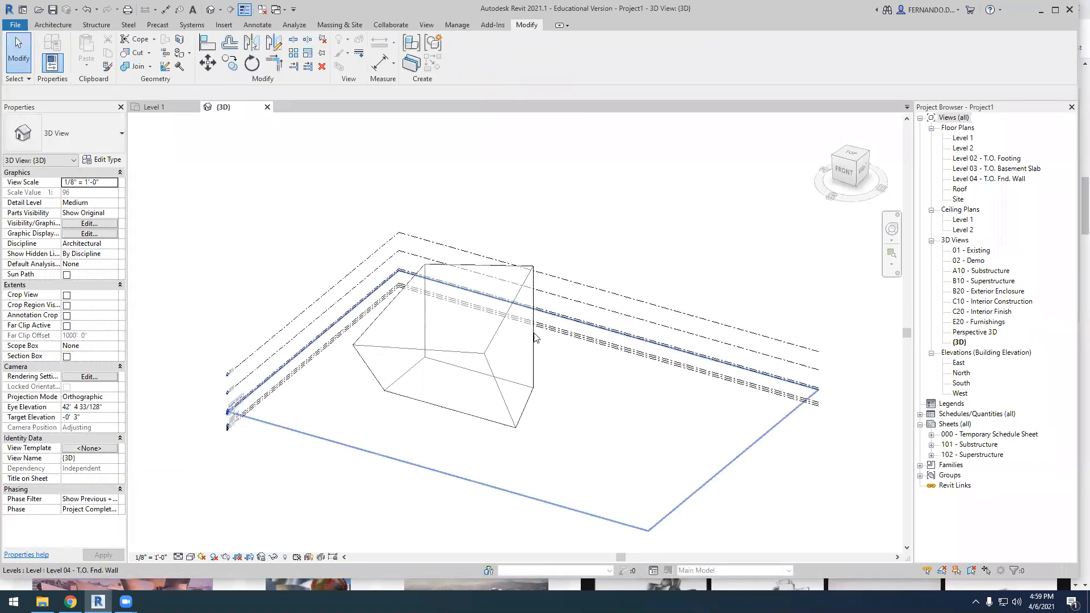
# Select the finished mass, examine its slanted faces from another angle, and clear the selection
pyautogui.scroll(1, 499, 336)
pyautogui.click(500, 336)
pyautogui.keyDown('shift'); pyautogui.moveTo(577, 484); pyautogui.dragTo(540, 496, button='middle'); pyautogui.keyUp('shift')
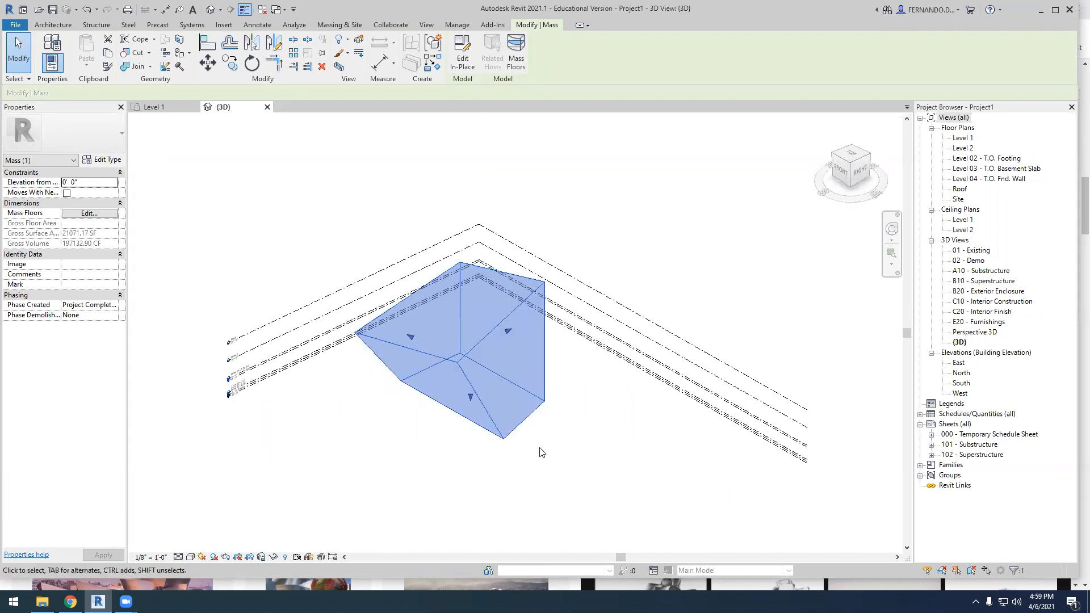
pyautogui.scroll(1, 526, 454)
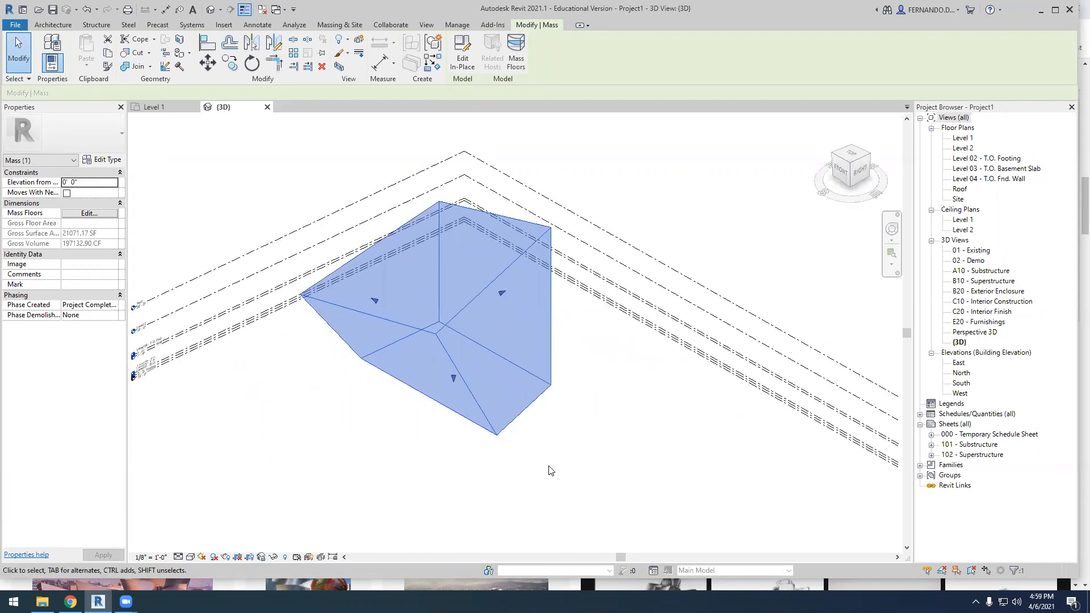
pyautogui.click(549, 471)
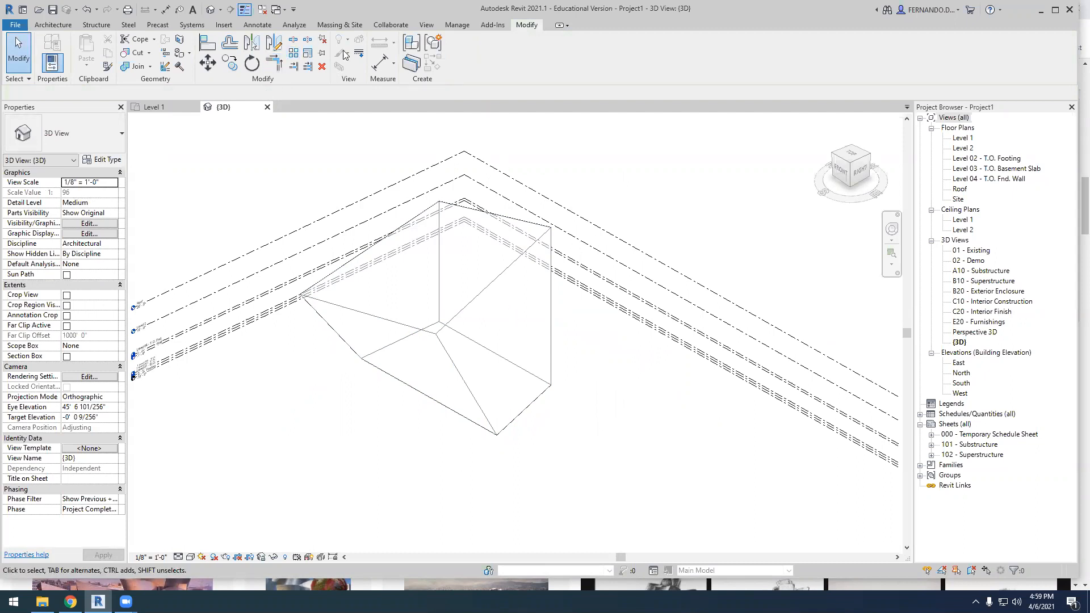
# Create a Generic - 12" roof by face on the sloping top face of the mass
pyautogui.click(350, 28)
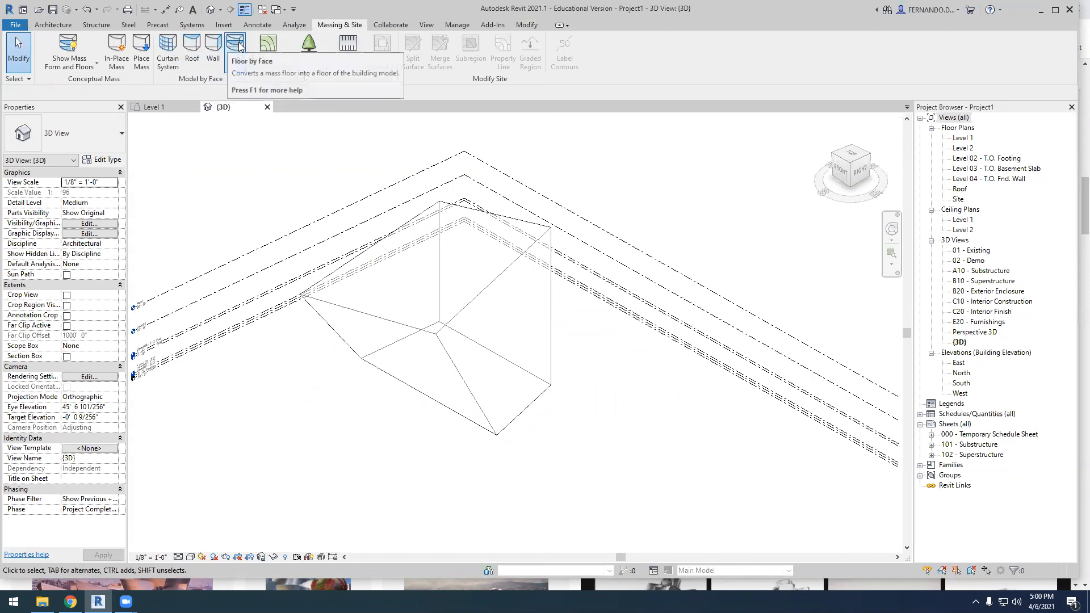
pyautogui.click(193, 52)
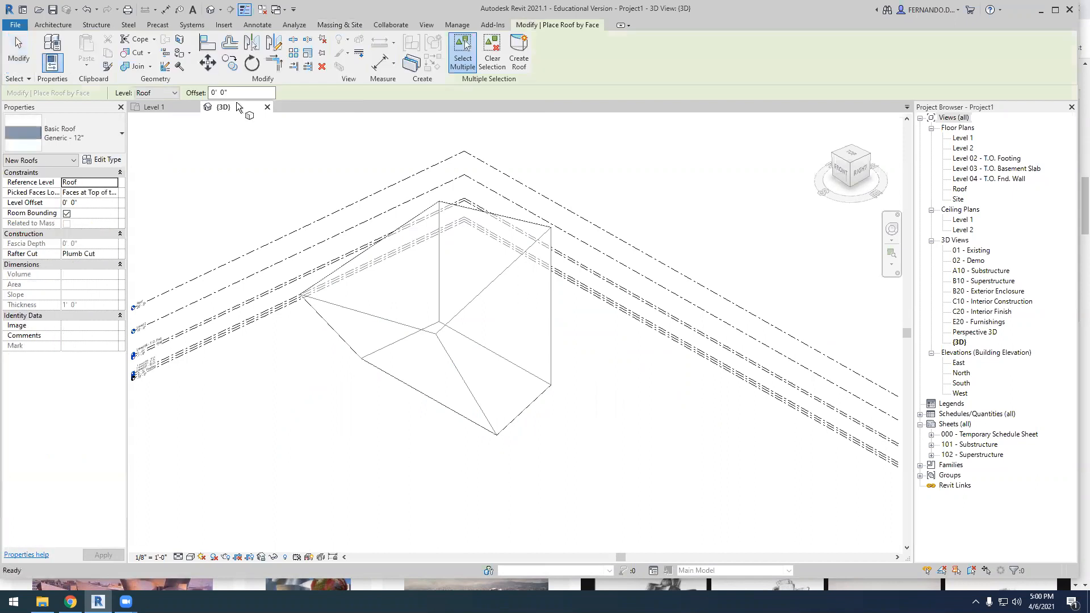
pyautogui.click(487, 290)
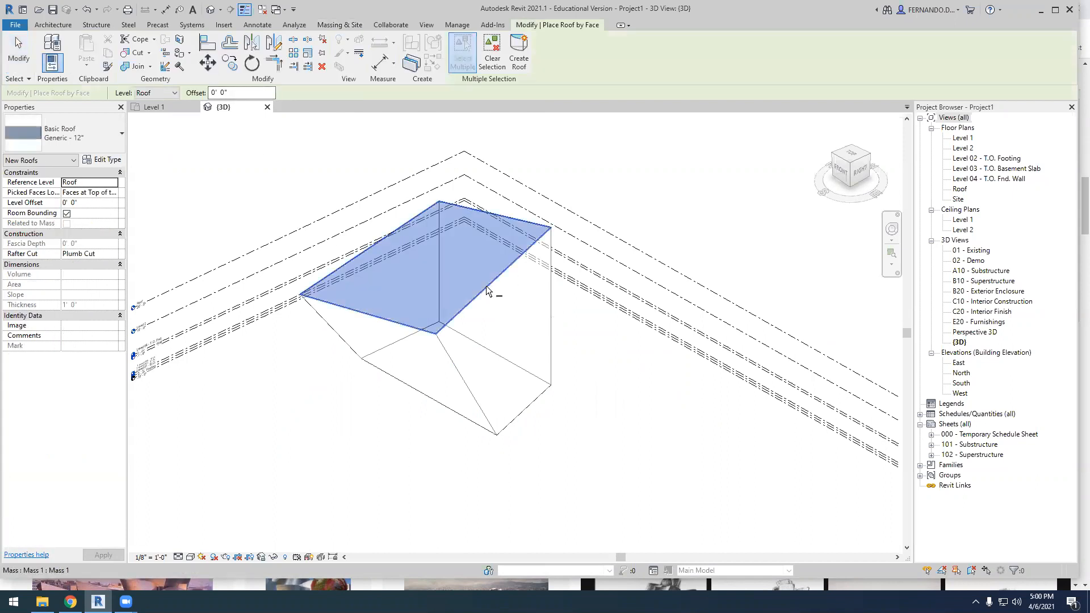
pyautogui.click(519, 50)
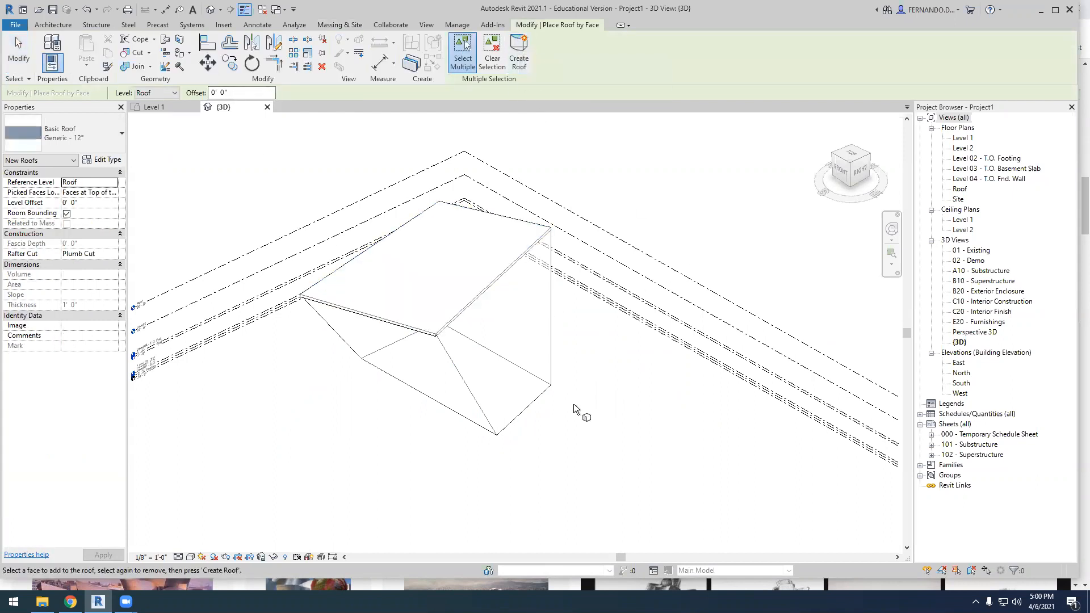
pyautogui.press('Escape')
# Review the types available for the new roof without changing its type
pyautogui.scroll(2, 482, 292)
pyautogui.click(474, 277)
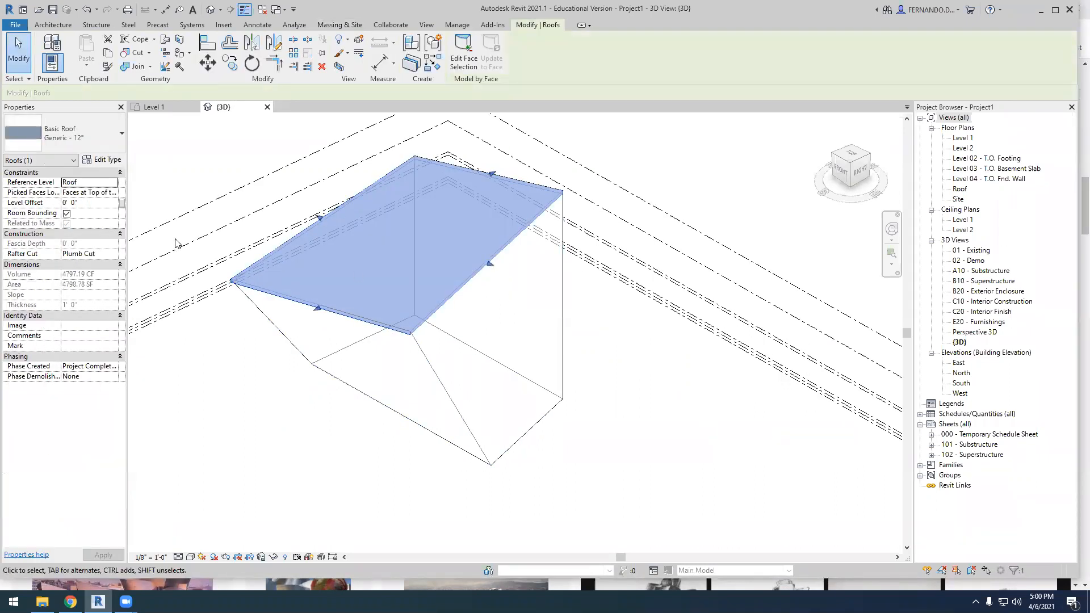
pyautogui.click(116, 140)
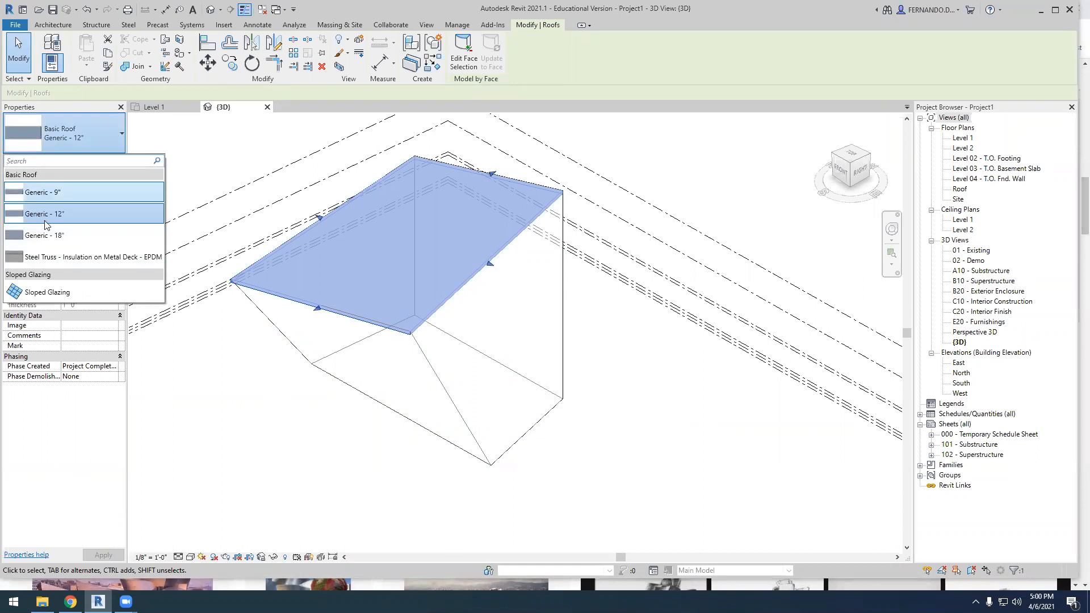
pyautogui.click(176, 147)
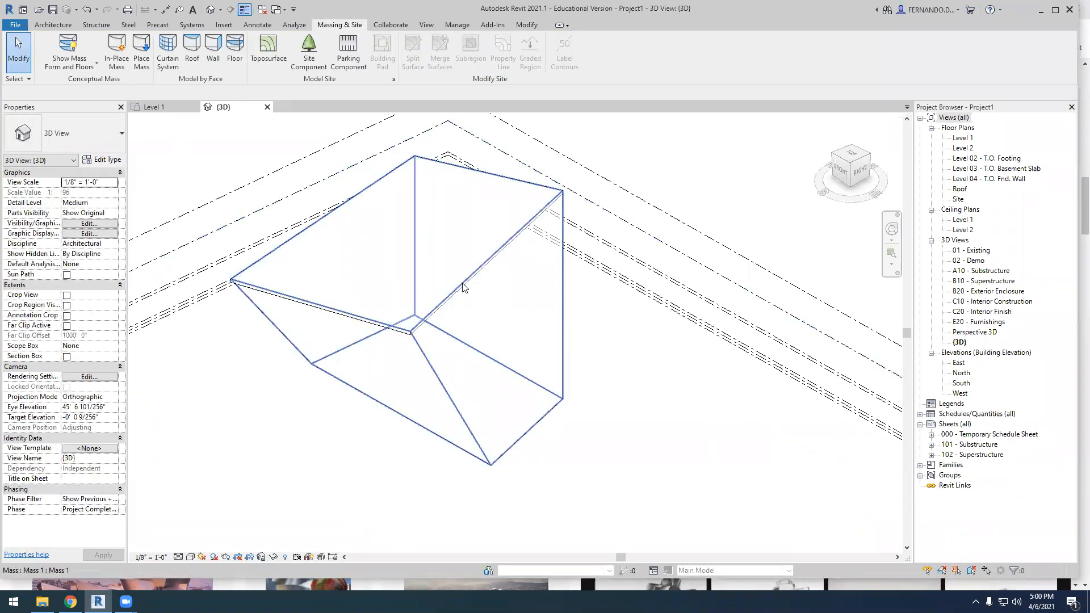
# Assign the Concrete, Cast-in-Place gray material to the structure layer of the Generic - 12" roof type
pyautogui.click(463, 289)
pyautogui.click(112, 161)
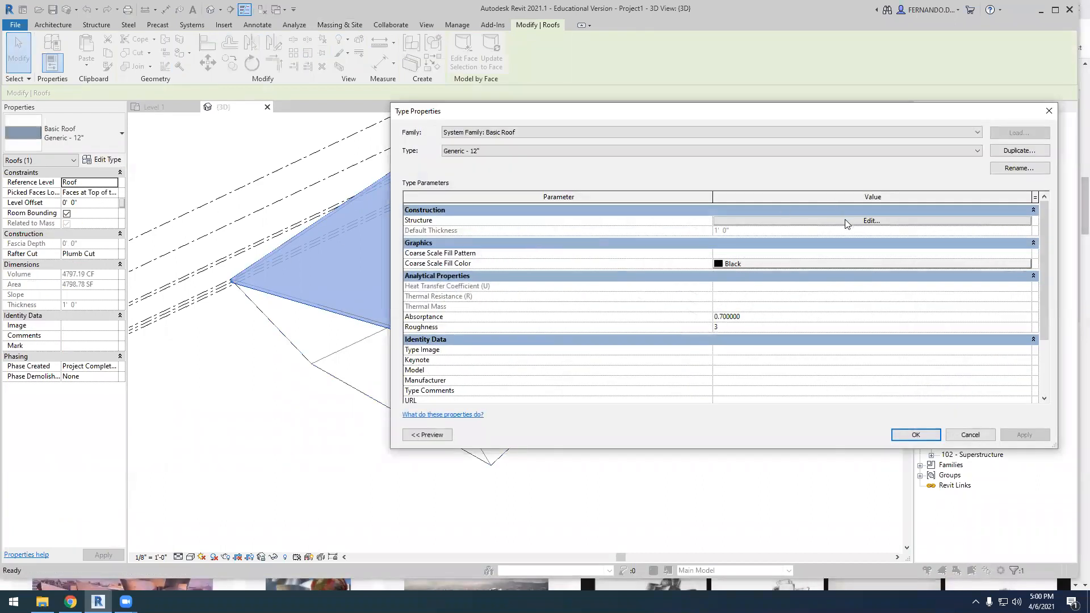
pyautogui.click(845, 220)
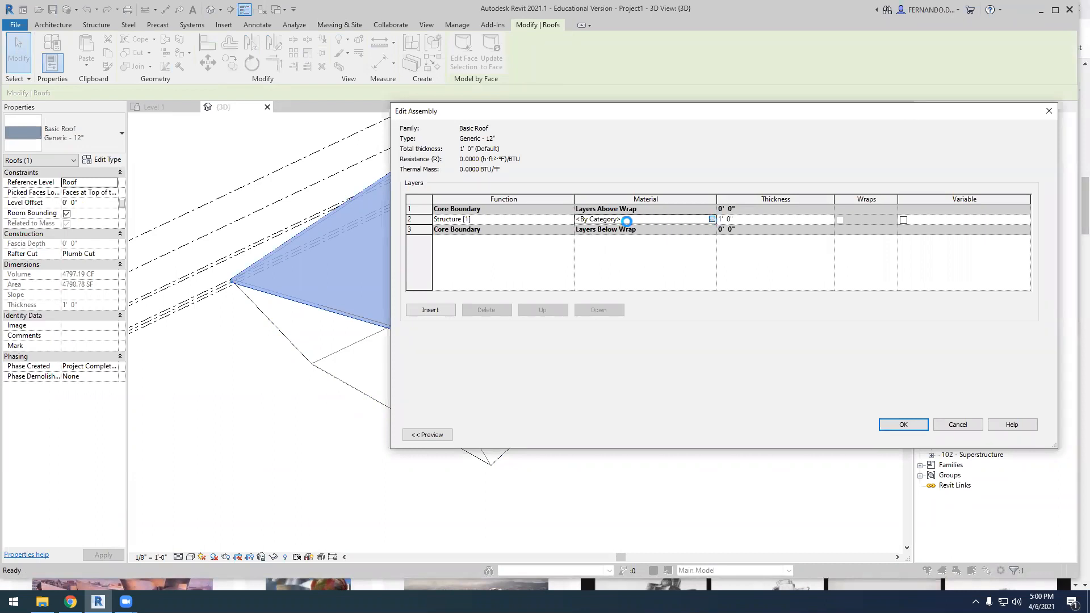
pyautogui.click(712, 219)
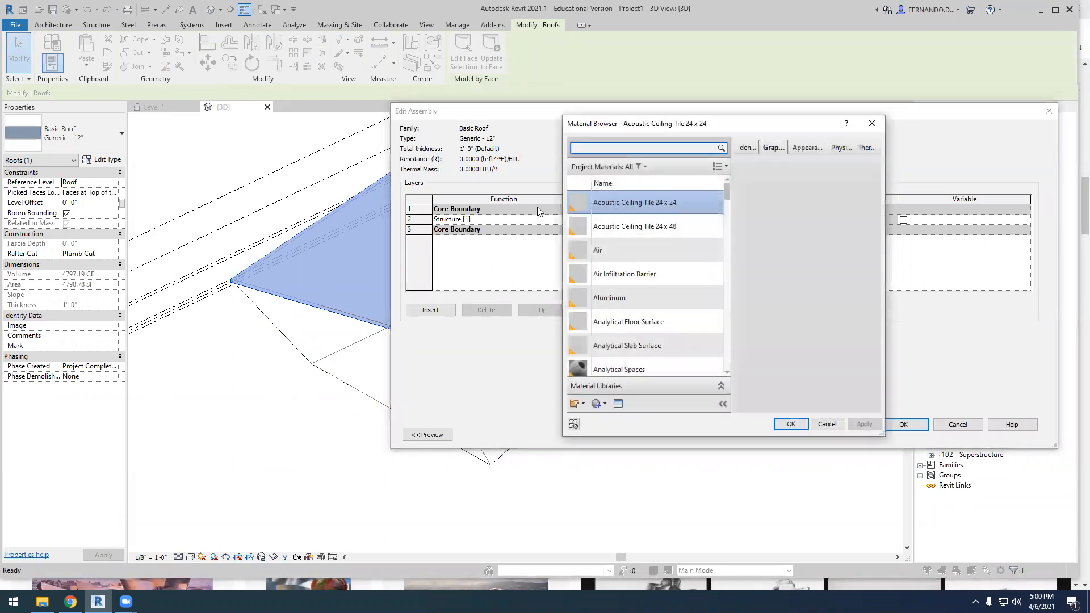
pyautogui.click(583, 147)
pyautogui.write('concrete')
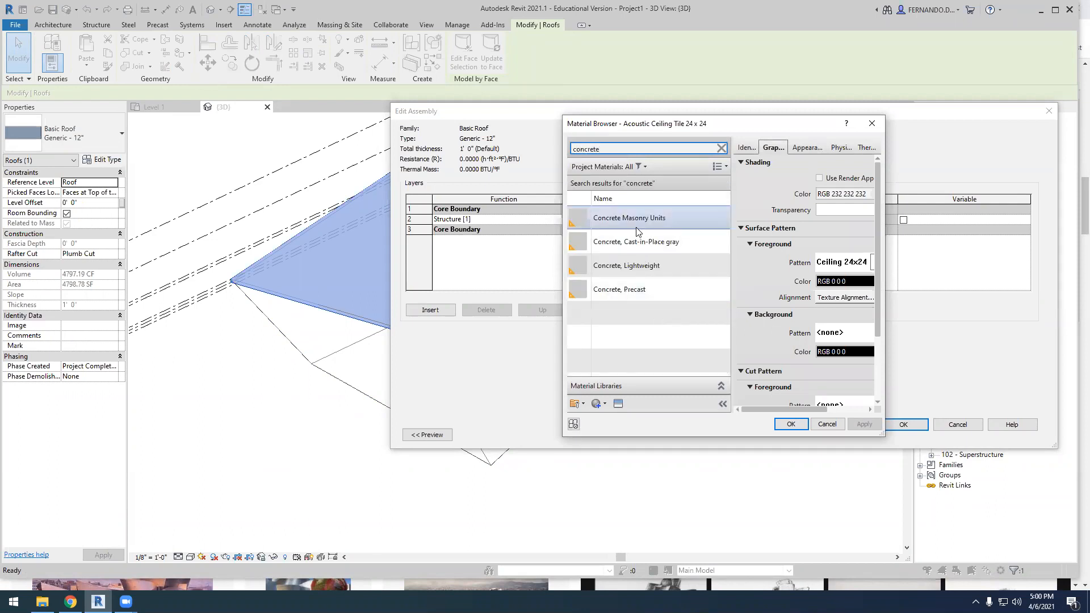
pyautogui.click(631, 242)
pyautogui.click(791, 424)
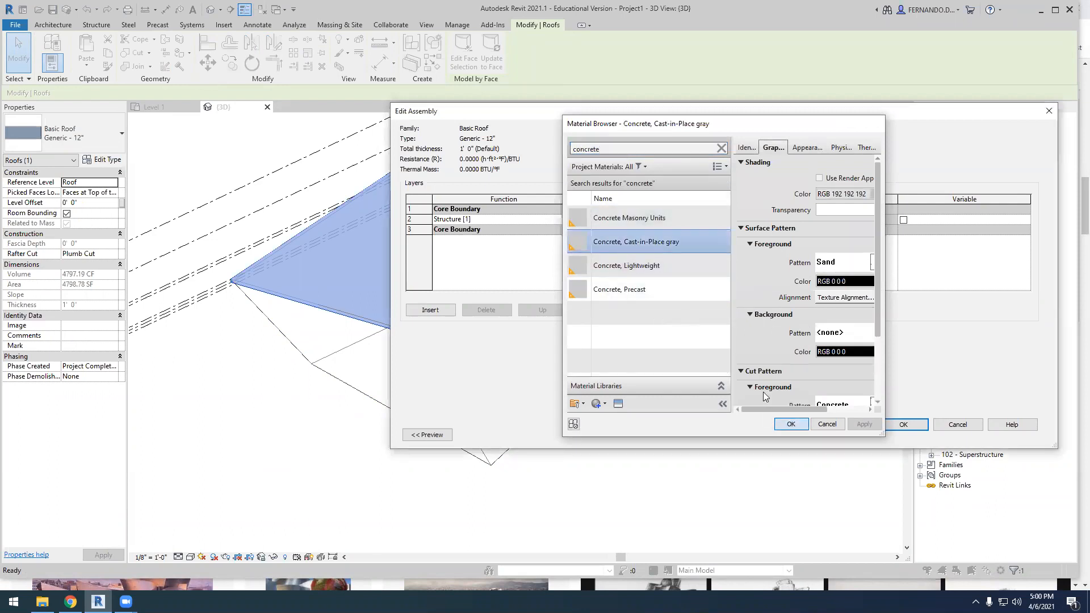
# Insert a Thermal/Air Layer [3] above the roof's concrete layer and give it the Rigid insulation material
pyautogui.click(430, 311)
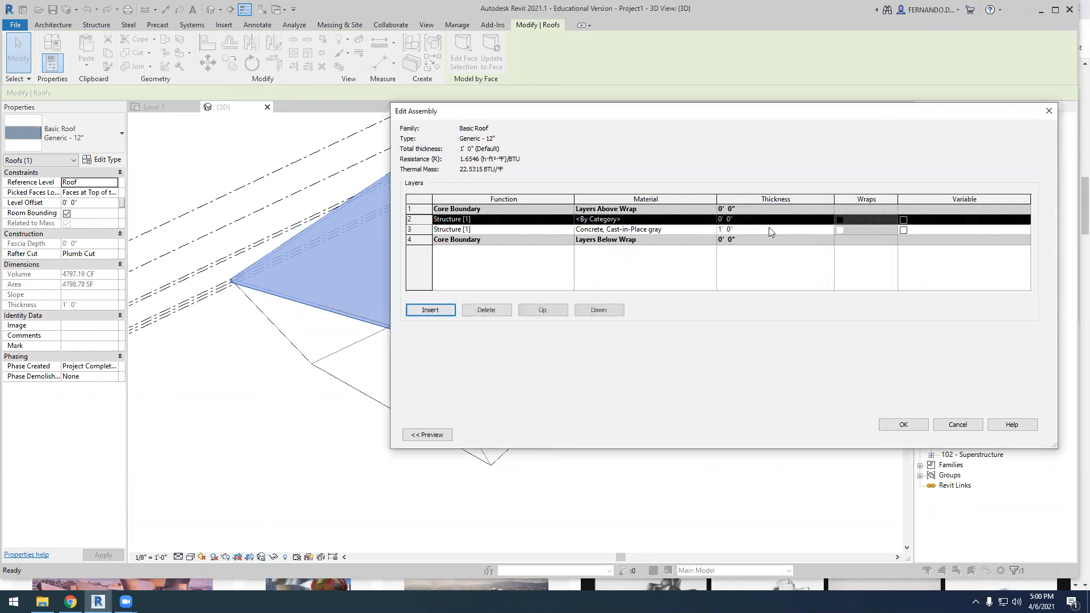
pyautogui.click(550, 222)
pyautogui.click(568, 219)
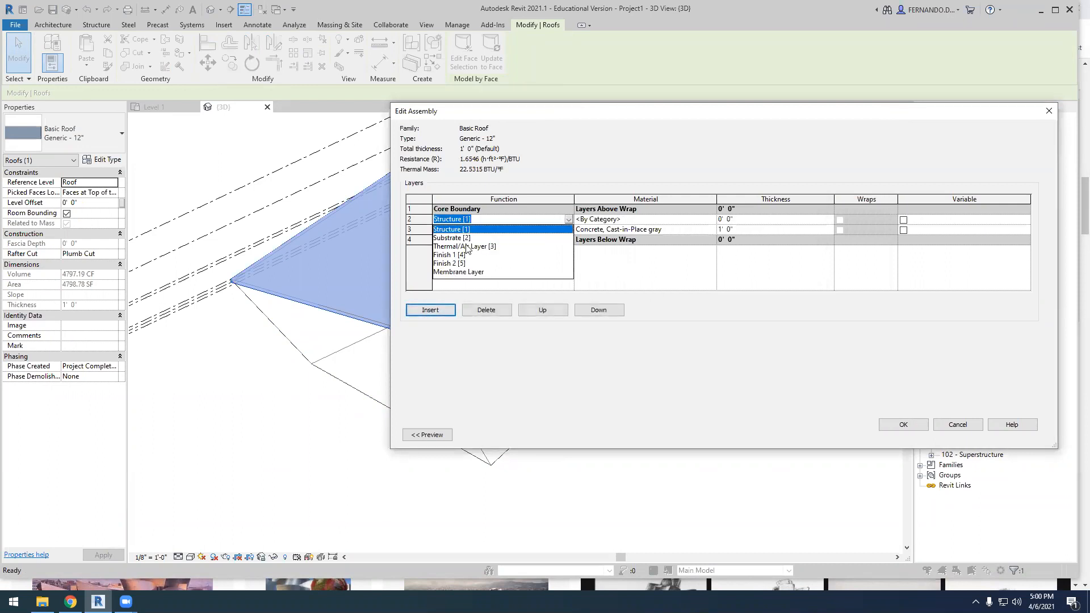
pyautogui.click(469, 250)
pyautogui.click(709, 229)
pyautogui.click(711, 229)
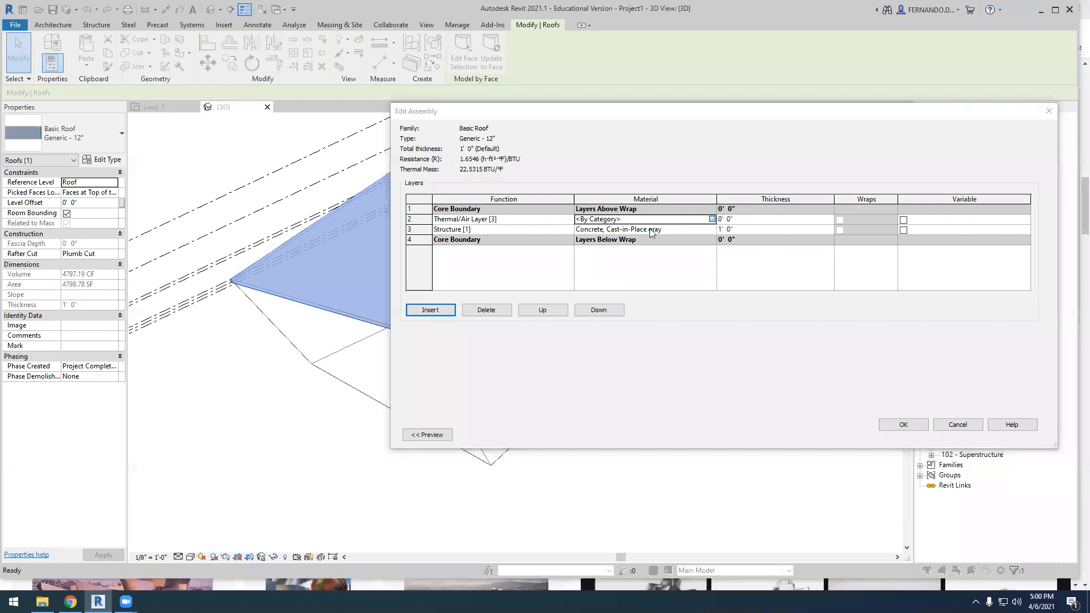
pyautogui.click(605, 149)
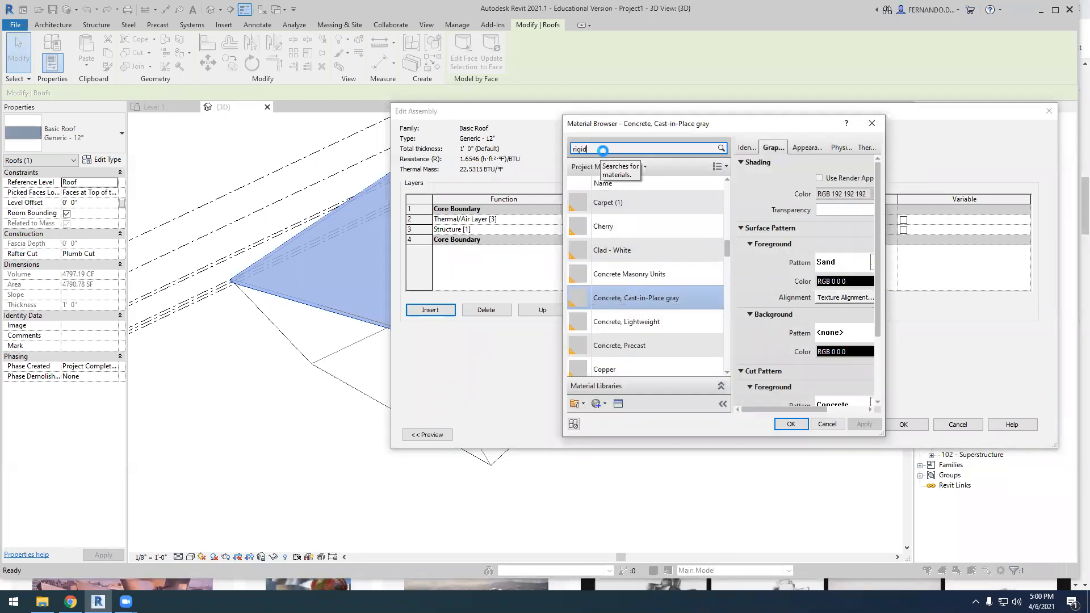
pyautogui.click(615, 221)
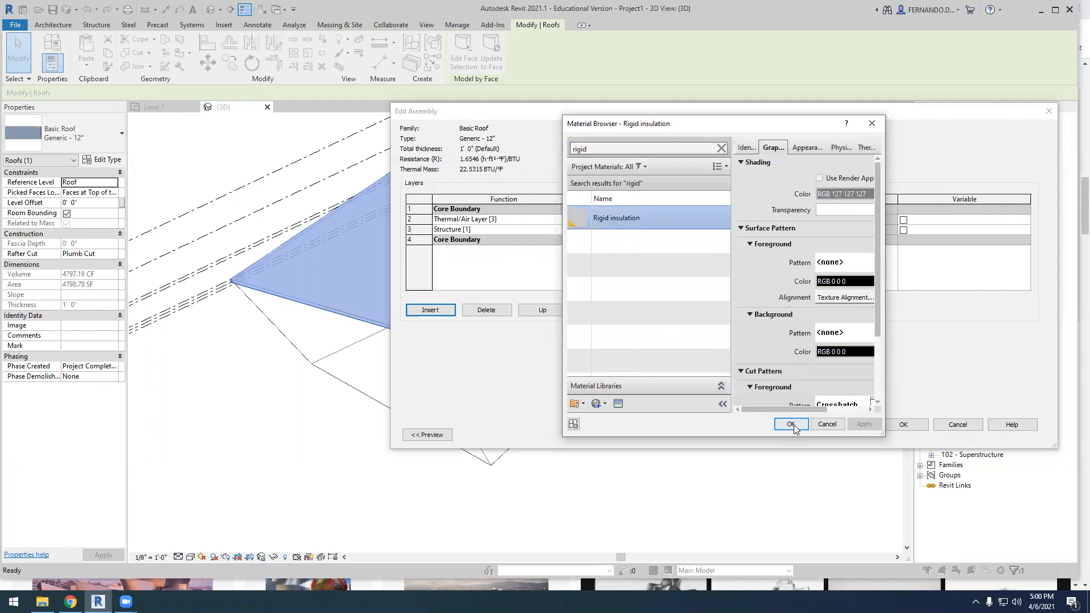
pyautogui.click(791, 425)
# Set the rigid insulation layer's thickness to 8" and apply the edited roof type
pyautogui.click(725, 219)
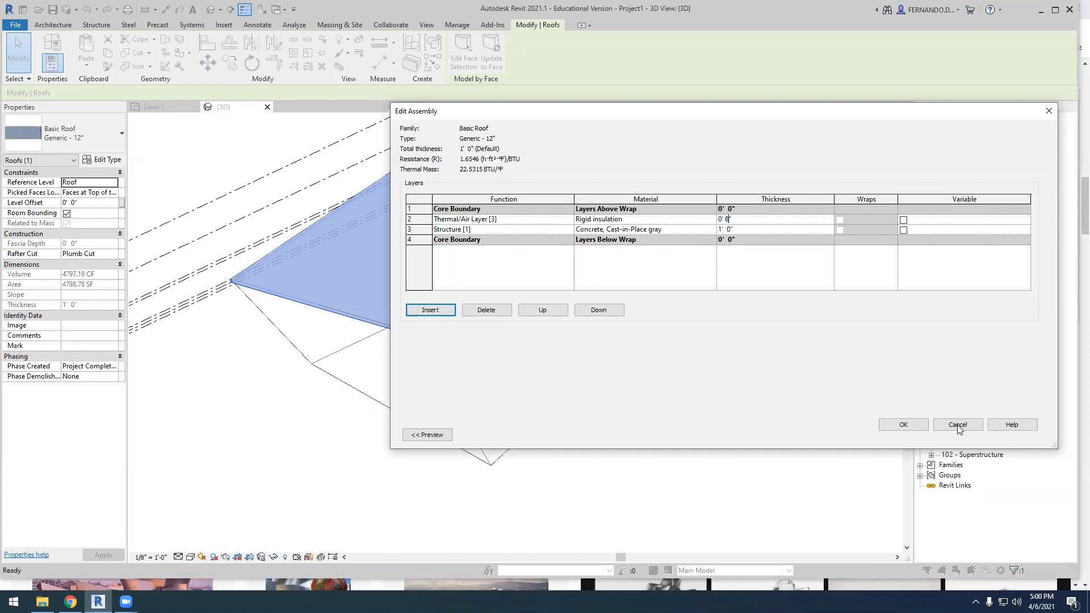
pyautogui.click(914, 426)
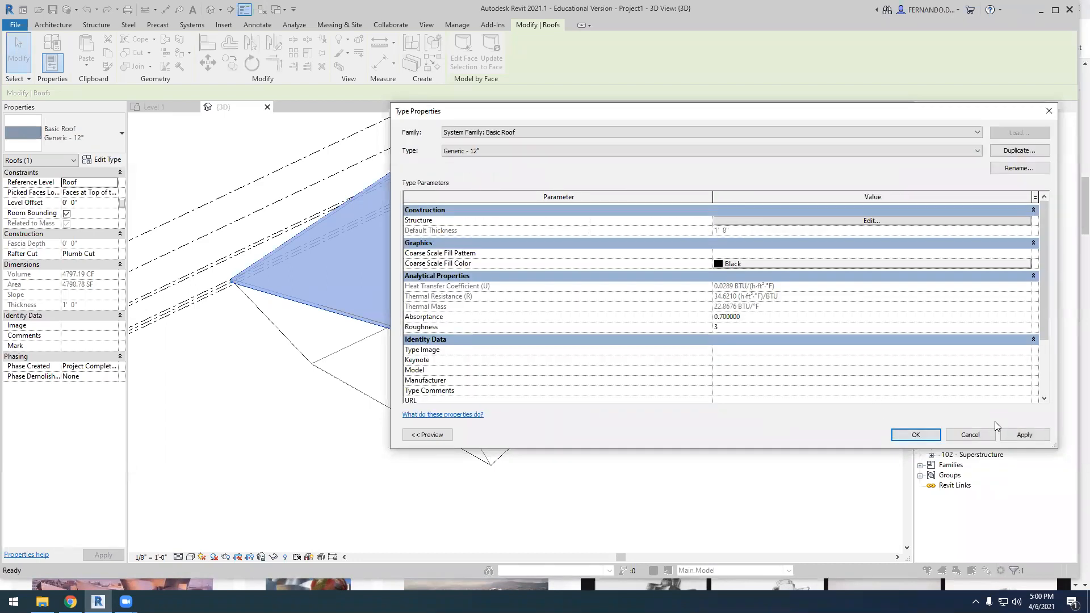
pyautogui.click(1005, 435)
pyautogui.click(916, 436)
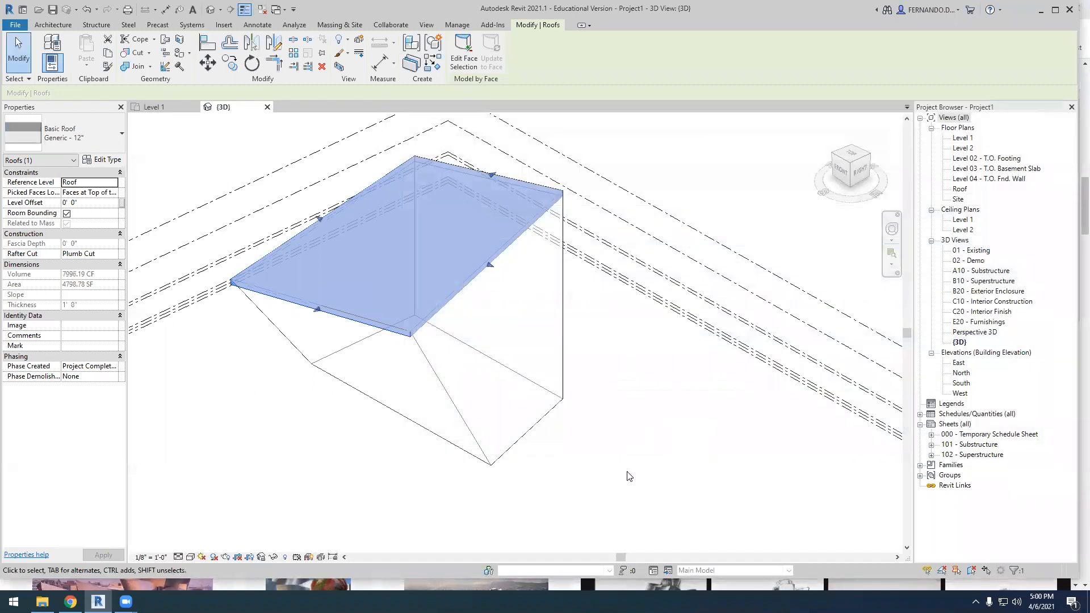
pyautogui.press('Escape')
# Inspect the roof type's layered section in the type preview, close its properties and deselect the roof
pyautogui.scroll(3, 500, 244)
pyautogui.click(522, 244)
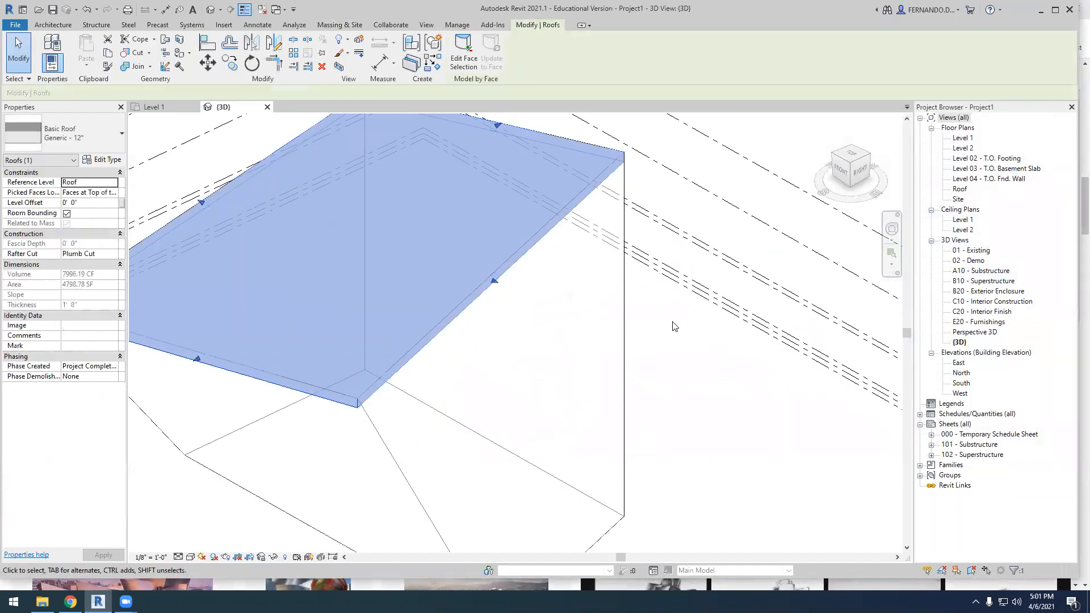
pyautogui.click(118, 160)
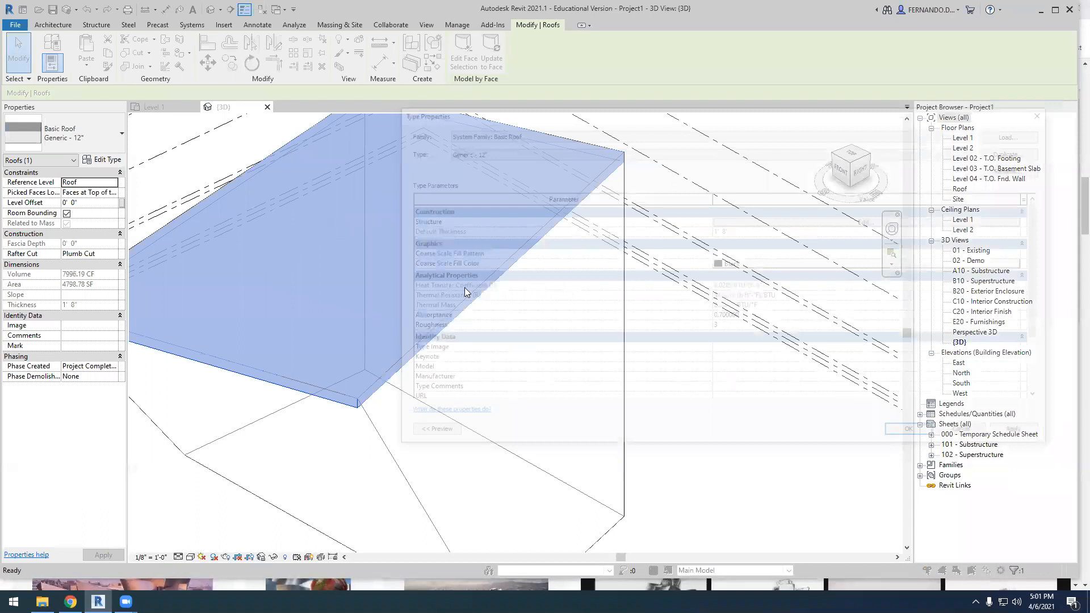
pyautogui.click(427, 435)
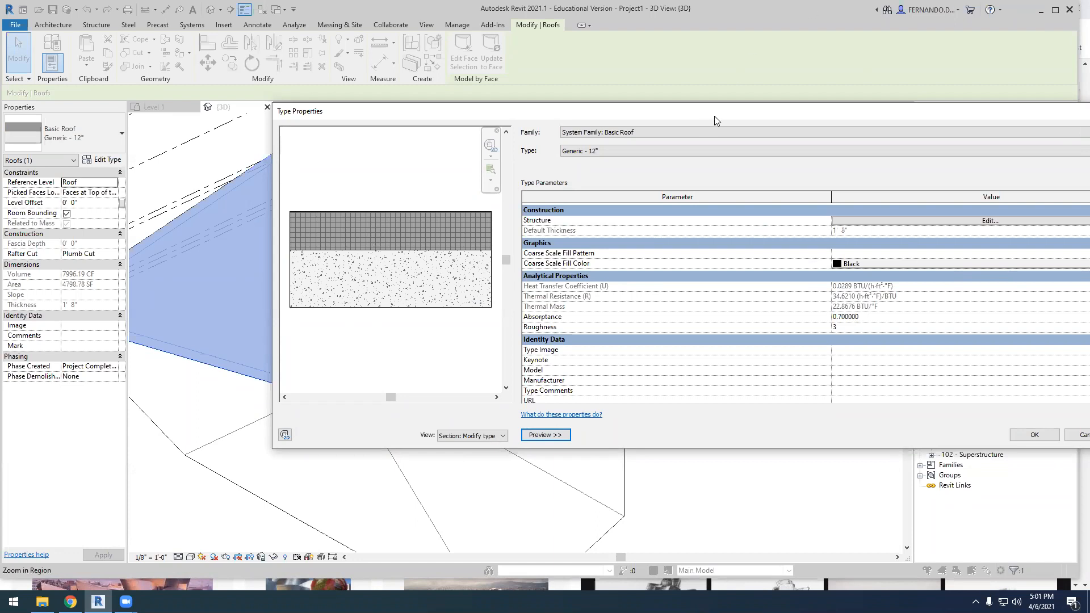
pyautogui.moveTo(715, 116); pyautogui.dragTo(491, 123)
pyautogui.click(810, 444)
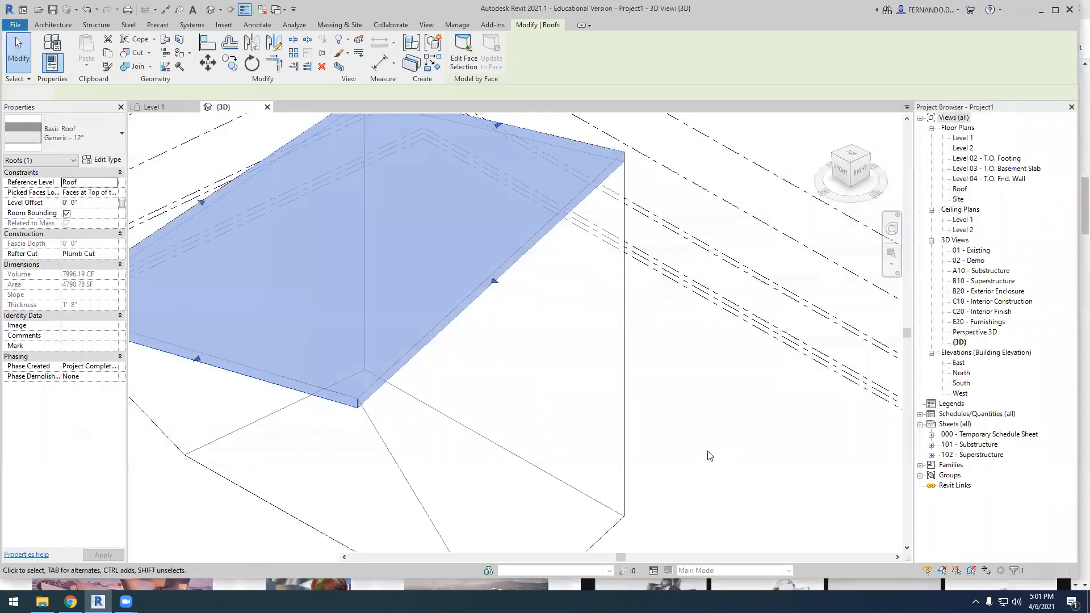
pyautogui.click(707, 452)
pyautogui.scroll(-4, 629, 352)
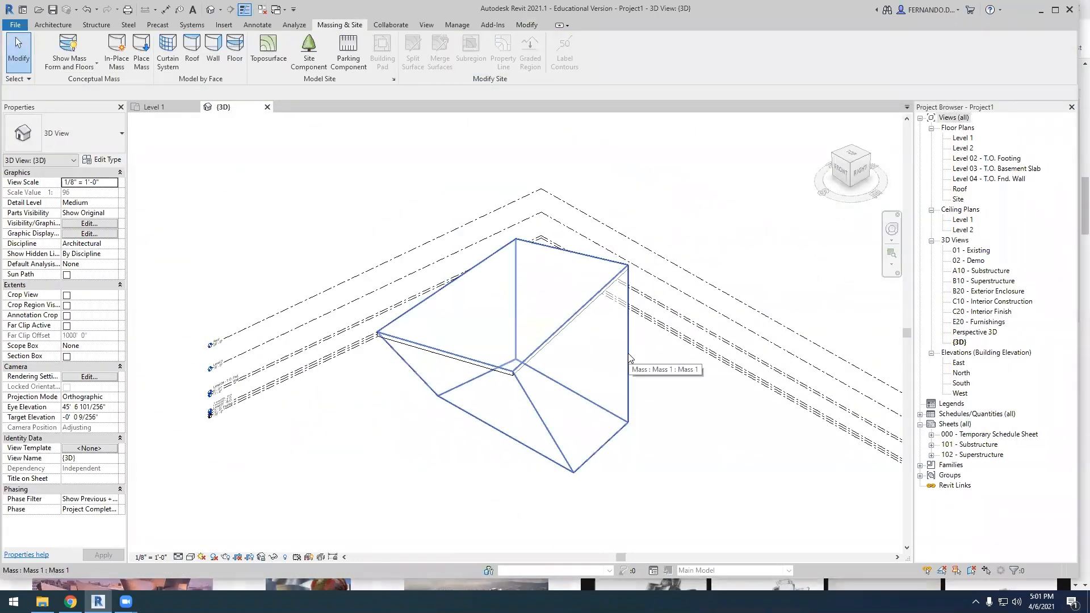
# Create Generic - 8" walls by face on the mass's right side face and its slanted front face
pyautogui.click(53, 24)
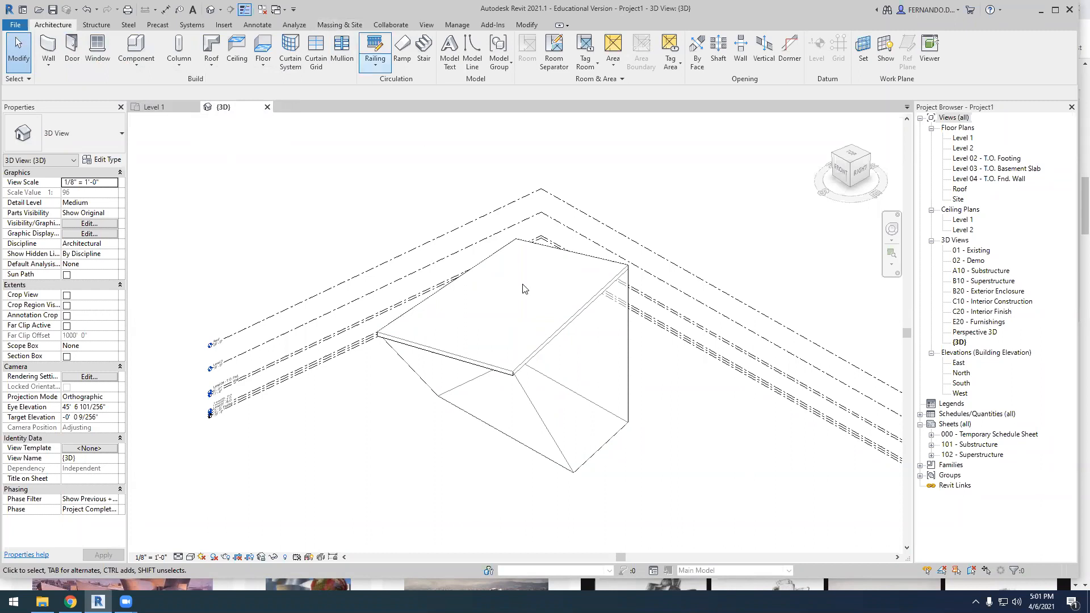
pyautogui.scroll(1, 628, 382)
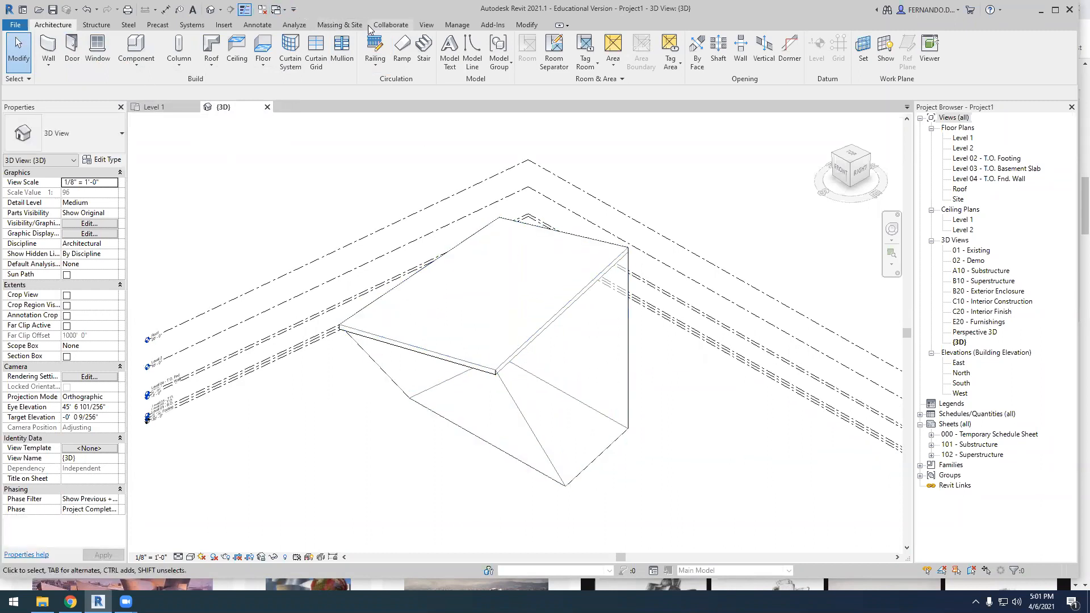
pyautogui.click(341, 25)
pyautogui.click(213, 48)
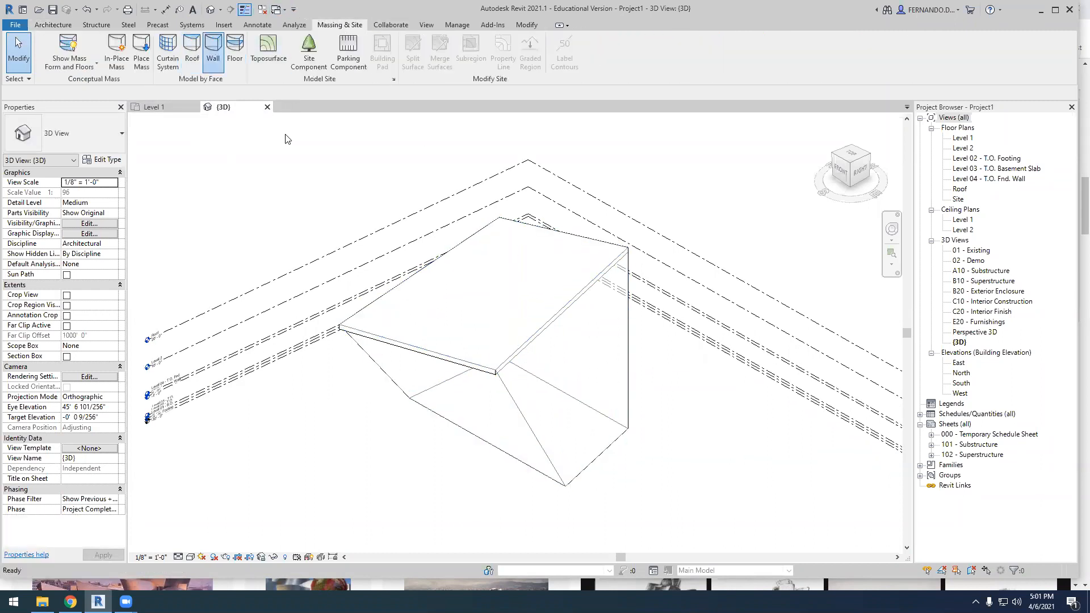
pyautogui.click(626, 335)
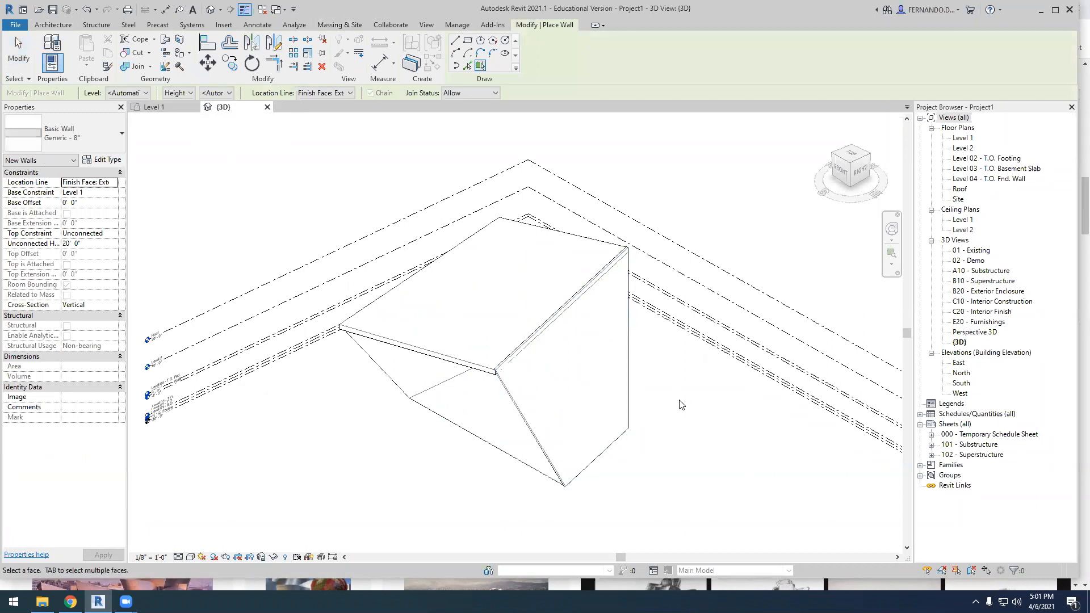
pyautogui.scroll(4, 510, 409)
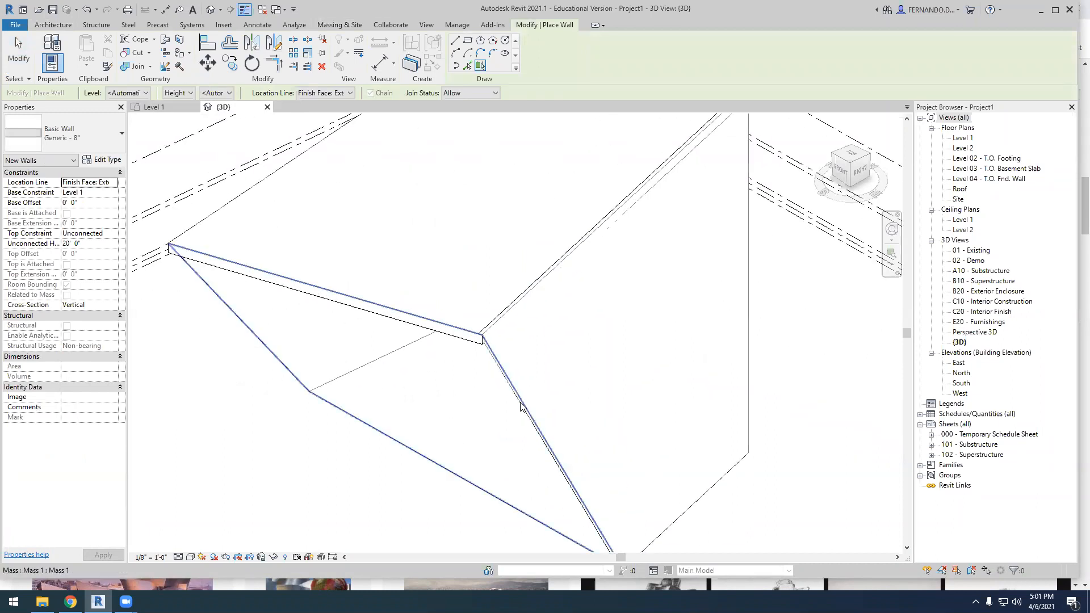
pyautogui.press('Escape')
# Examine the right wall's type properties, cancel without changes, and view the enclosed form from a lower angle
pyautogui.click(749, 383)
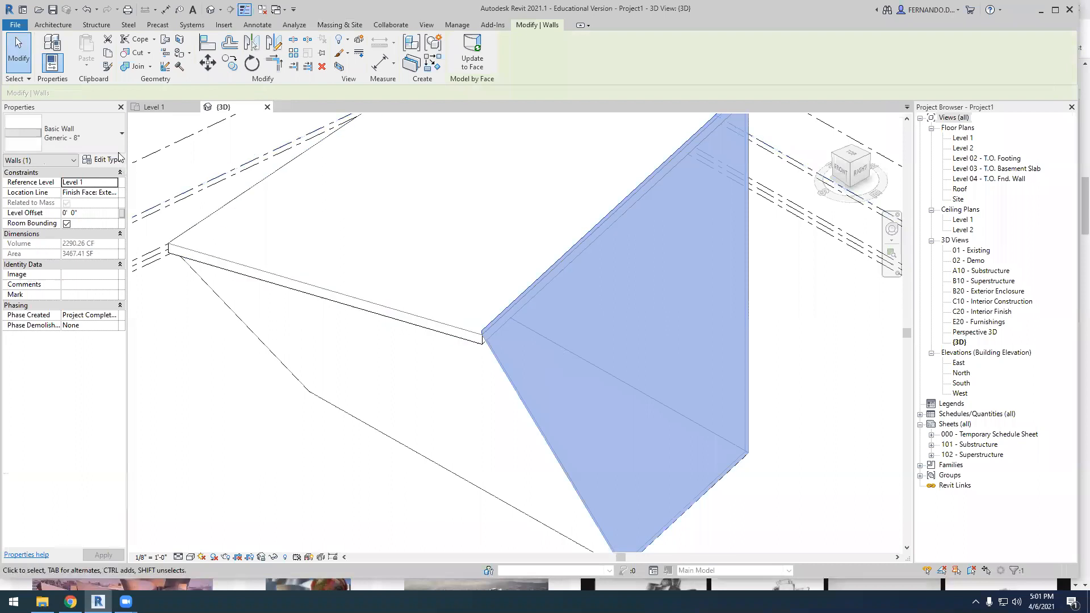
pyautogui.click(85, 133)
pyautogui.click(85, 138)
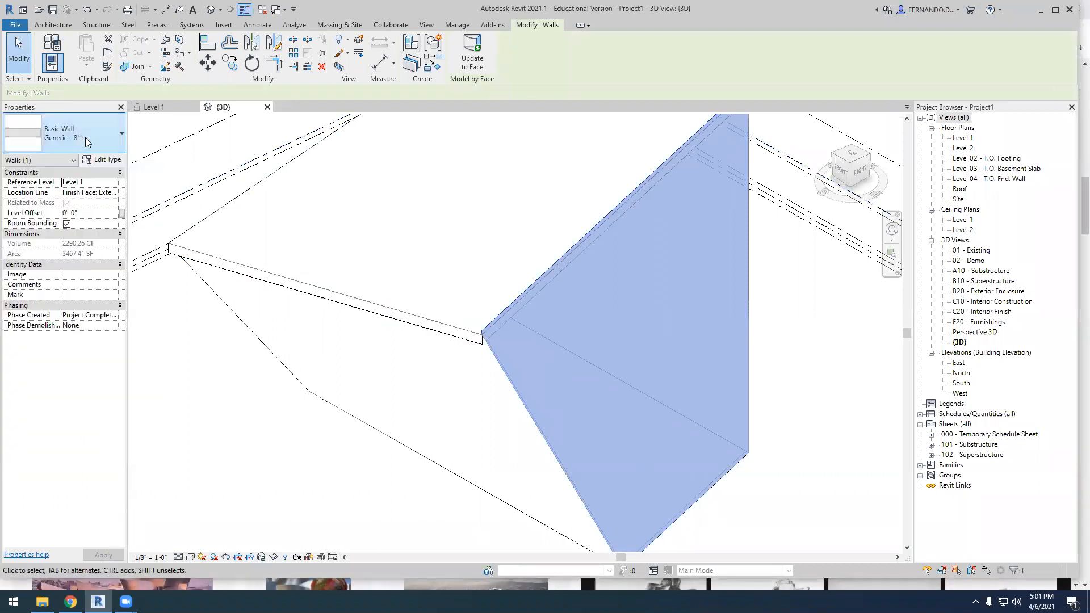
pyautogui.click(102, 159)
pyautogui.click(692, 226)
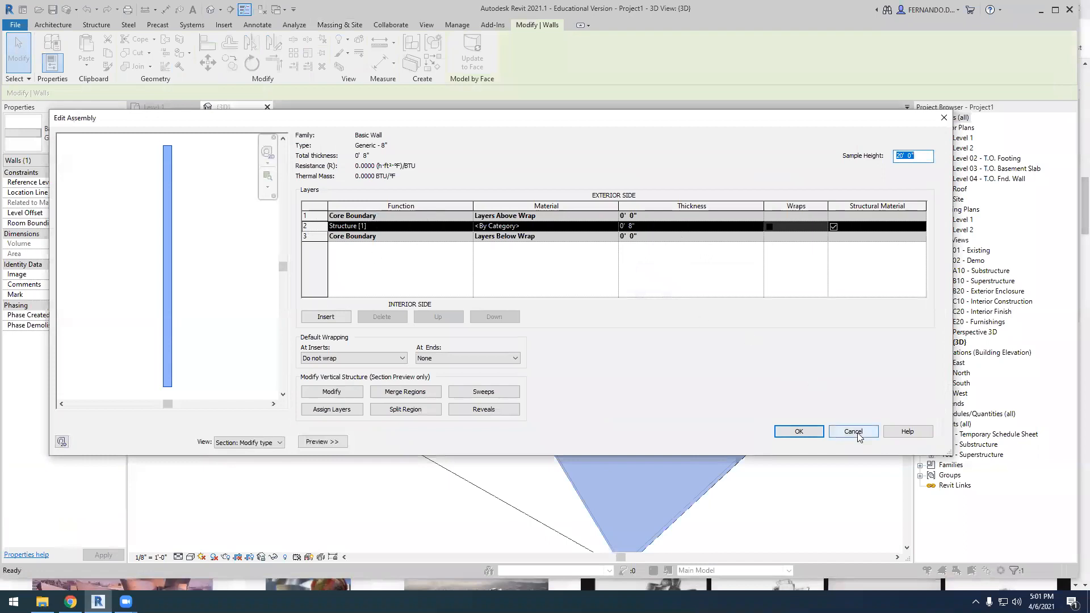
pyautogui.click(854, 432)
pyautogui.click(864, 442)
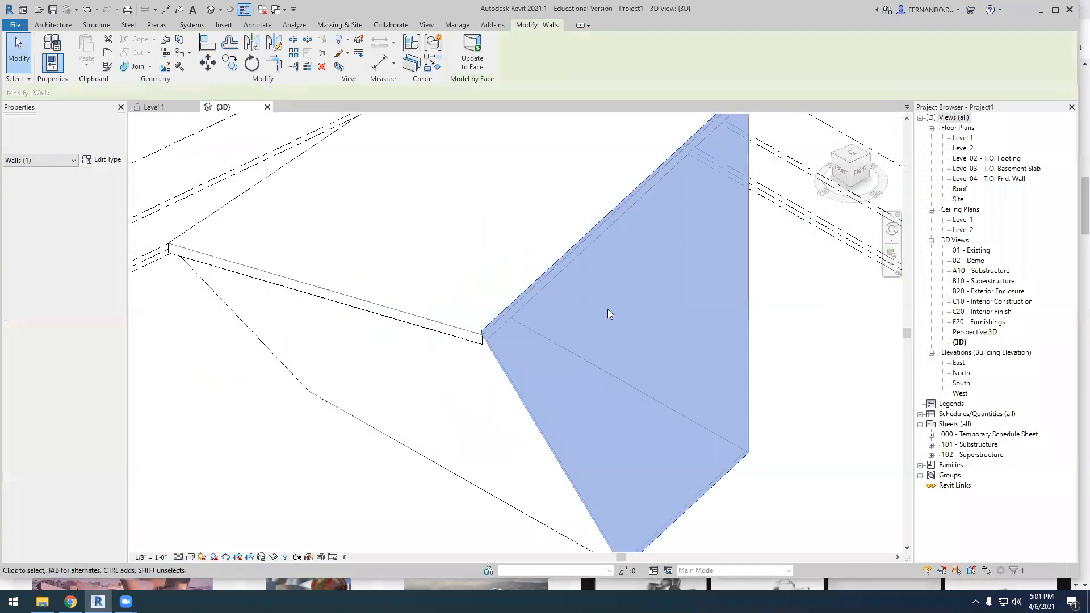
pyautogui.press('Escape')
pyautogui.keyDown('shift'); pyautogui.moveTo(634, 382); pyautogui.dragTo(523, 379, button='middle'); pyautogui.keyUp('shift')
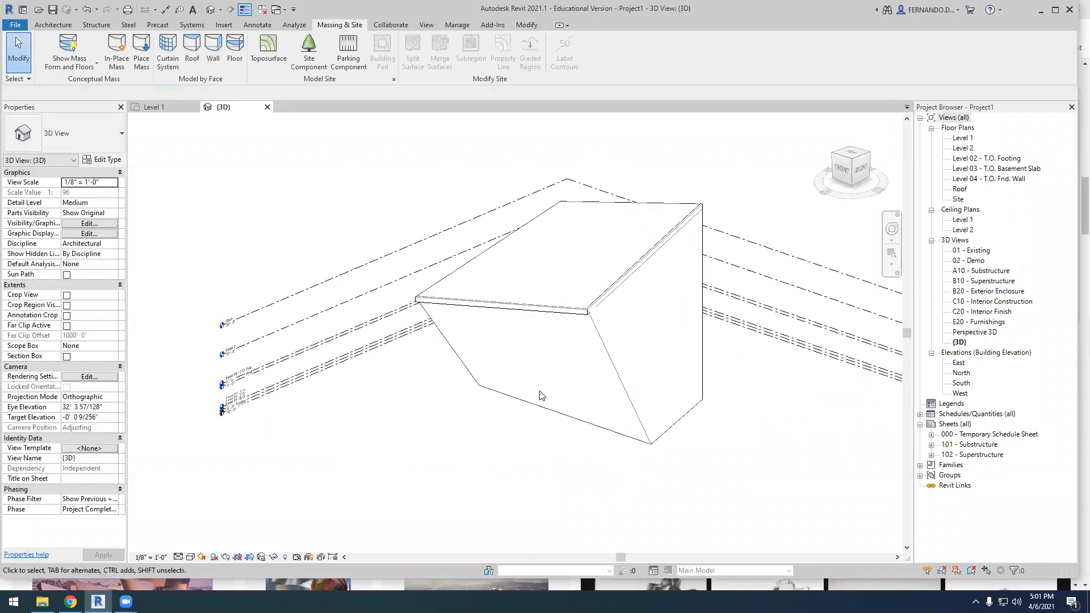
# Try to change the slanted front wall's type to Storefront, and undo the resulting deletion of the wall
pyautogui.click(541, 401)
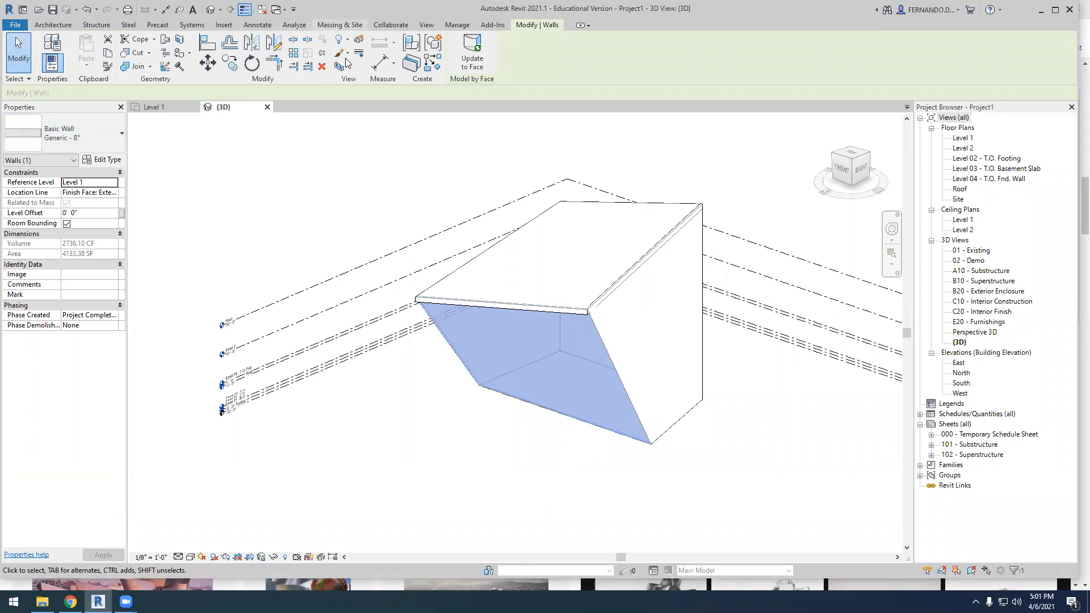
pyautogui.press('Escape')
pyautogui.click(538, 404)
pyautogui.click(118, 137)
pyautogui.scroll(-5, 51, 398)
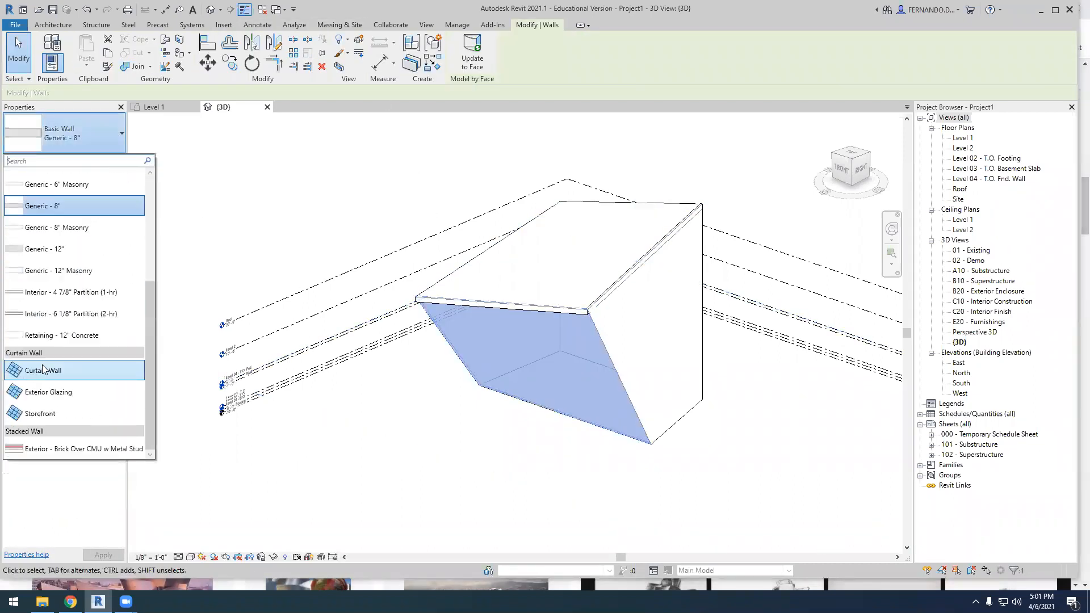
pyautogui.click(40, 414)
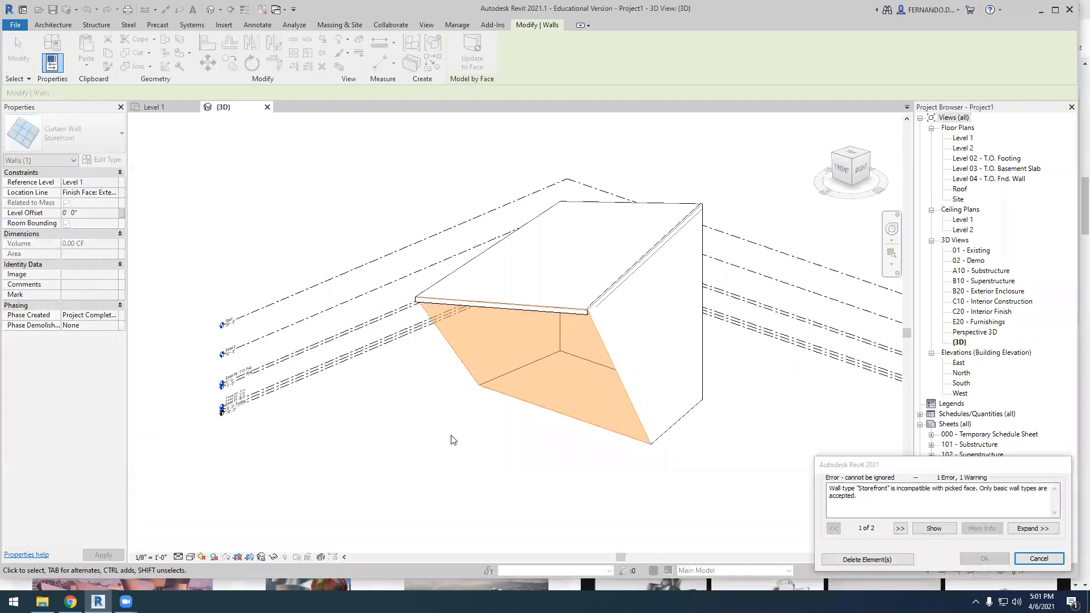
pyautogui.click(885, 562)
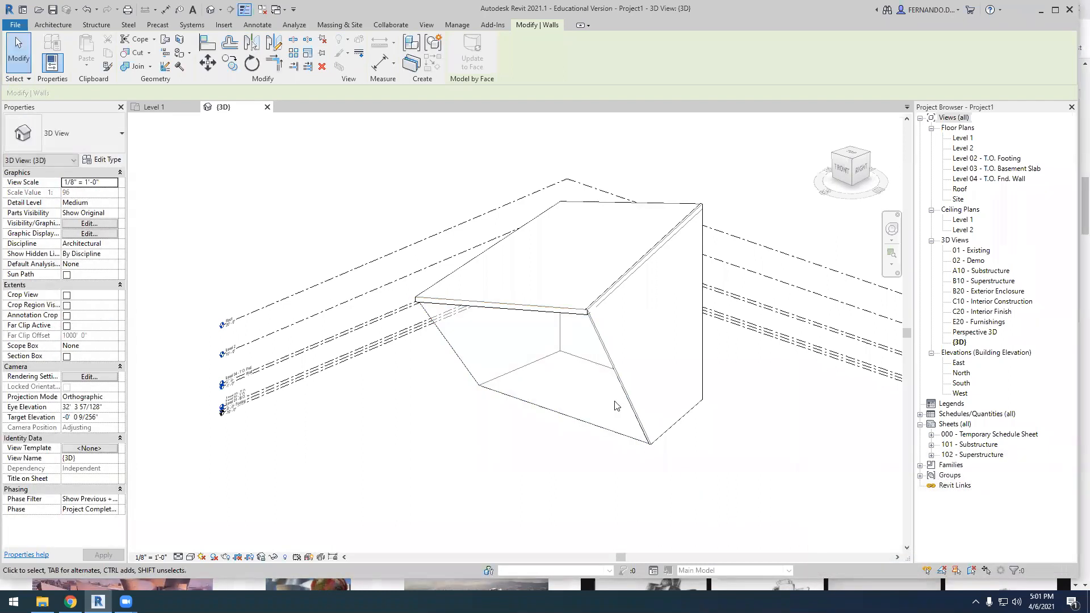
pyautogui.scroll(4, 556, 380)
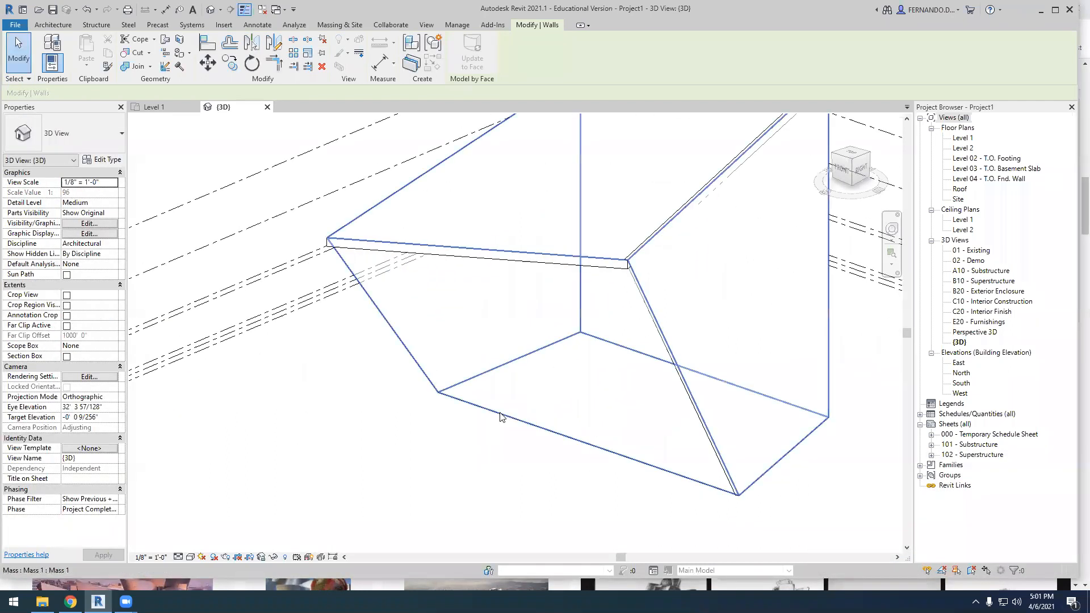
pyautogui.scroll(-2, 505, 379)
pyautogui.keyDown('shift'); pyautogui.moveTo(532, 484); pyautogui.dragTo(428, 501, button='middle'); pyautogui.keyUp('shift')
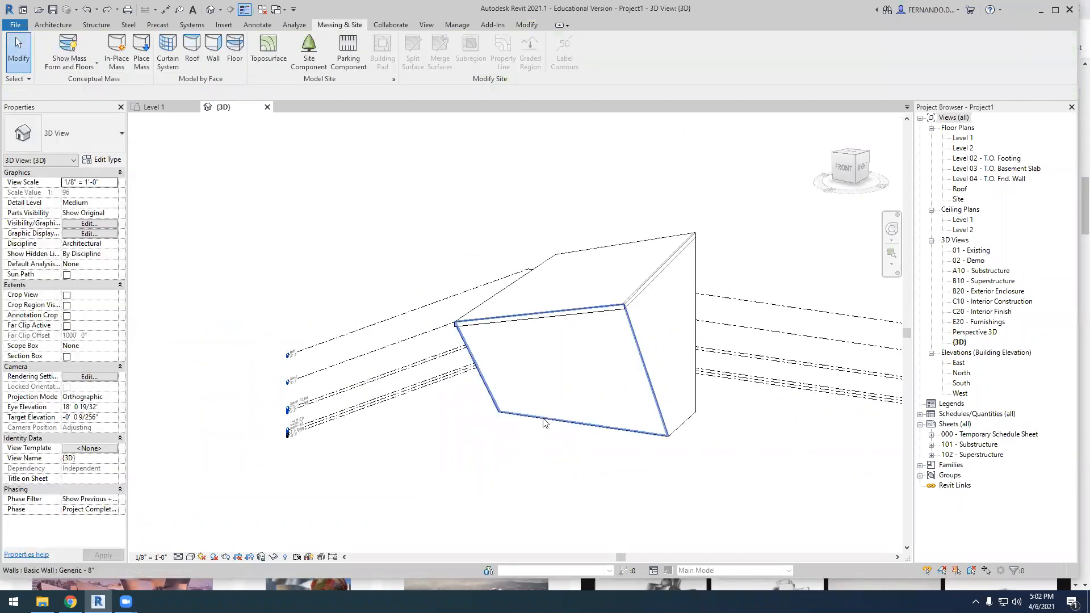
# Try to change the slanted front wall's type to Exterior Glazing and to Curtain Wall, cancelling each attempt
pyautogui.click(554, 392)
pyautogui.click(122, 131)
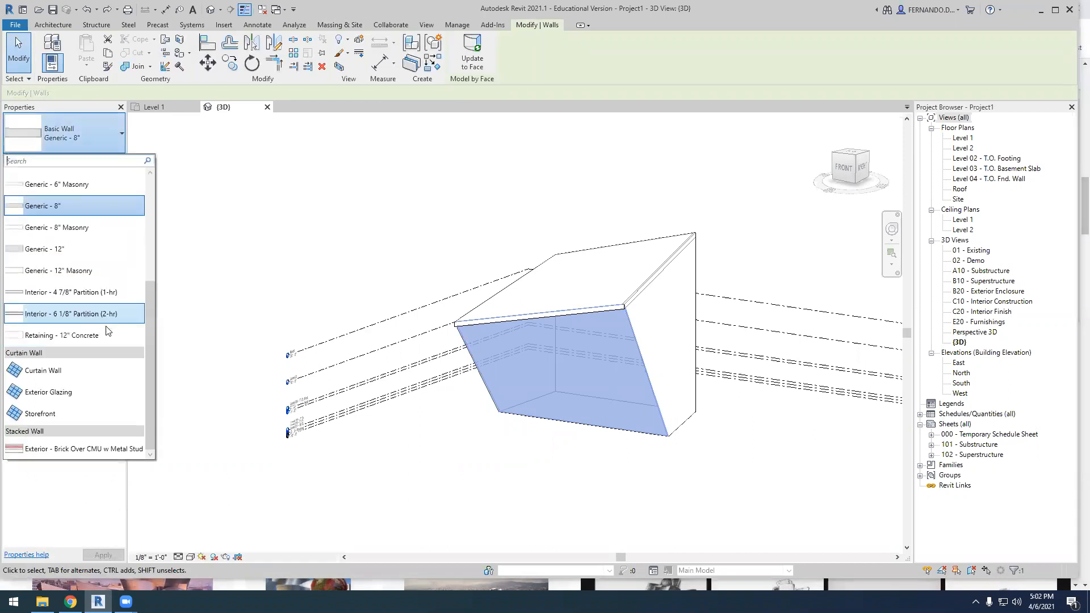
pyautogui.click(46, 393)
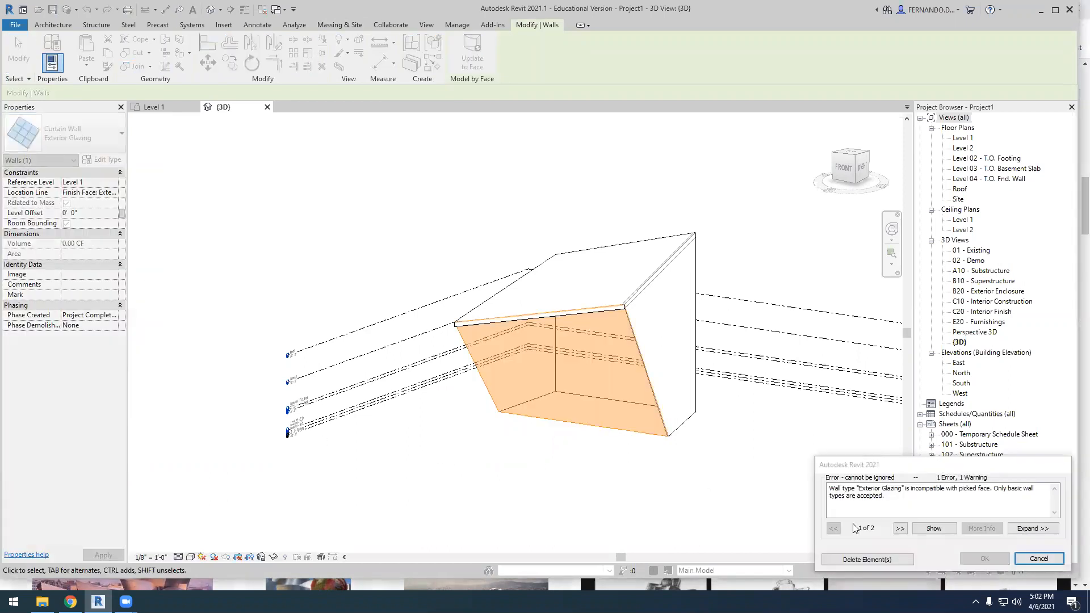
pyautogui.click(1039, 559)
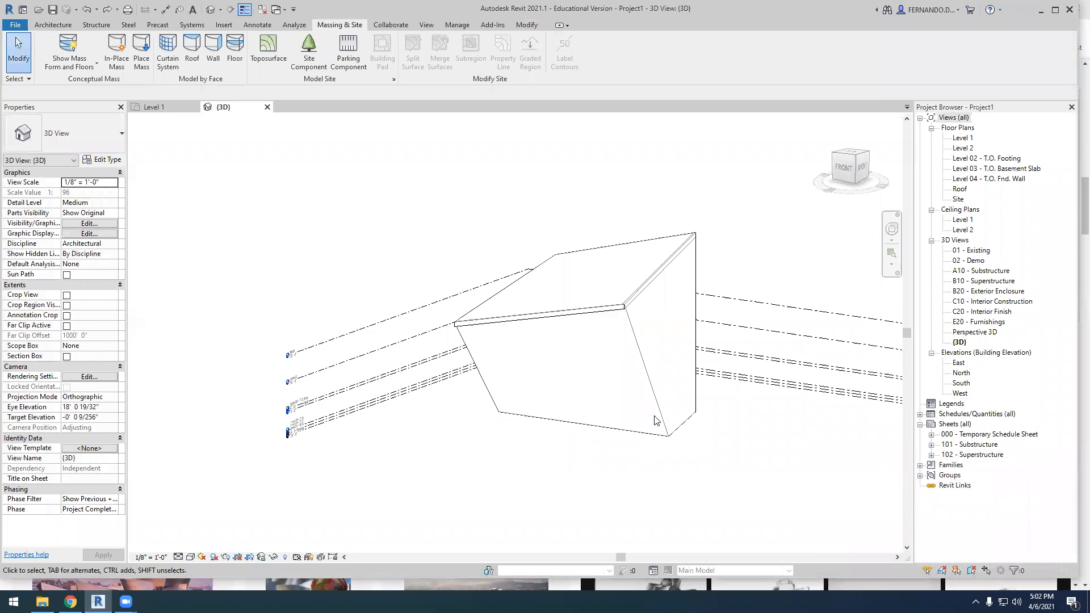
pyautogui.click(656, 436)
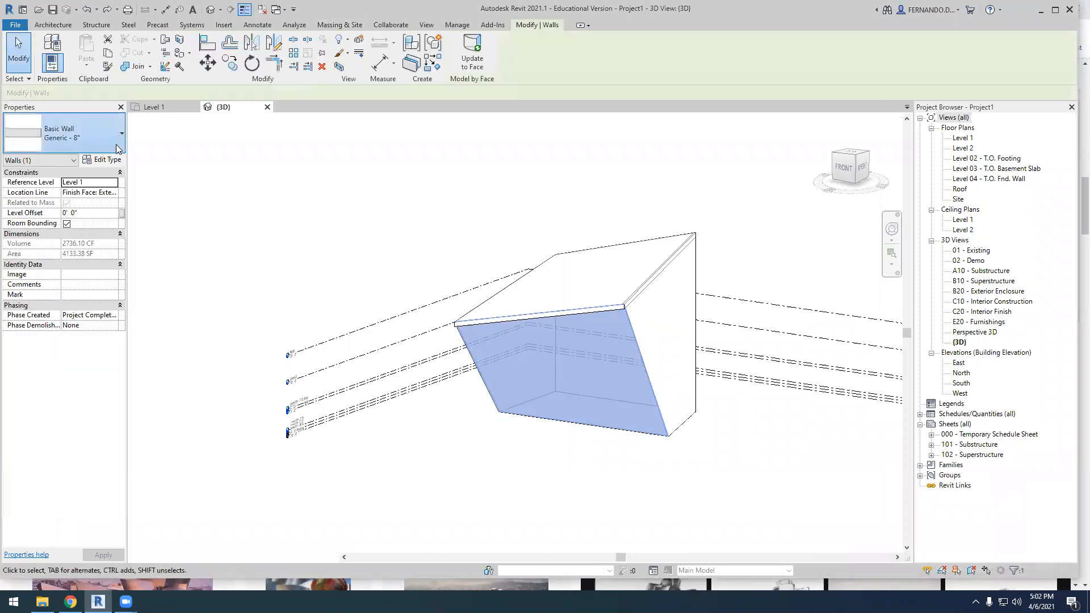
pyautogui.click(63, 134)
pyautogui.click(43, 370)
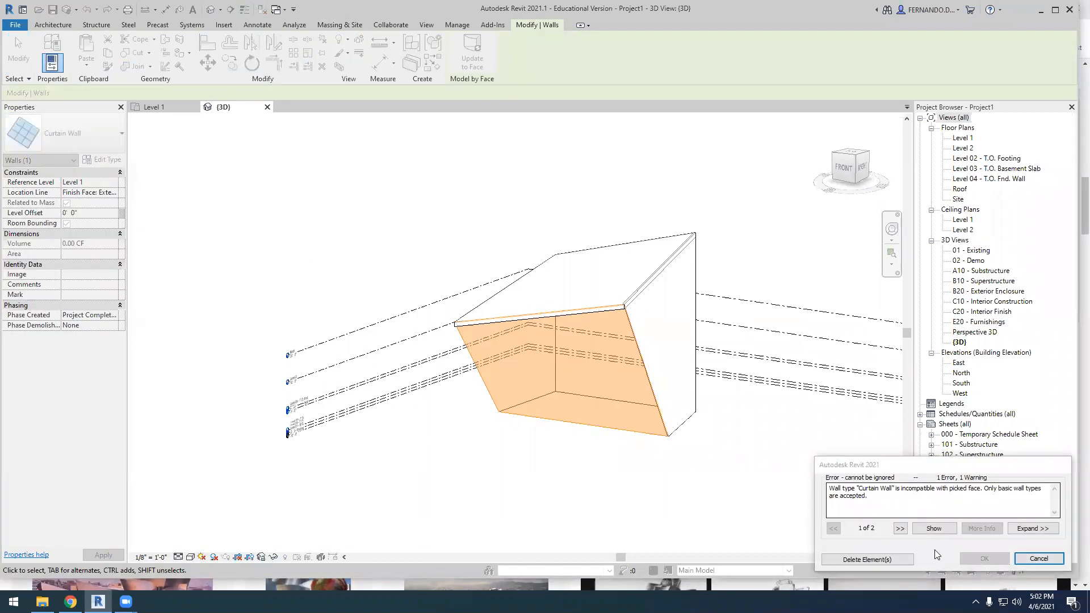
pyautogui.click(1039, 559)
# Examine the enclosed form from its front-left and front-right sides
pyautogui.scroll(-4, 623, 418)
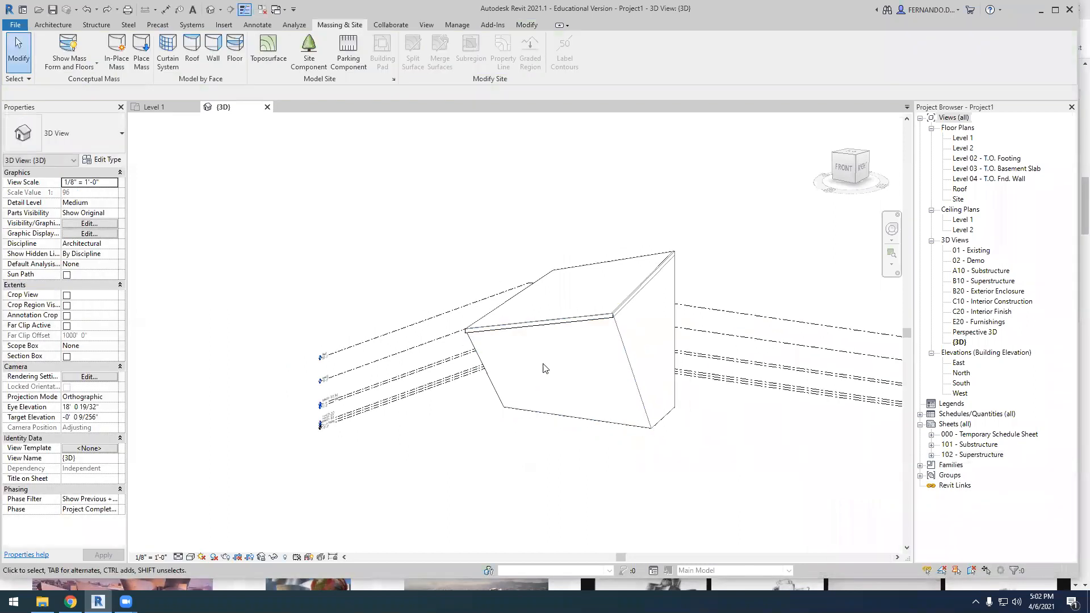
pyautogui.keyDown('shift'); pyautogui.moveTo(622, 418); pyautogui.dragTo(515, 385, button='middle'); pyautogui.keyUp('shift')
pyautogui.scroll(3, 516, 385)
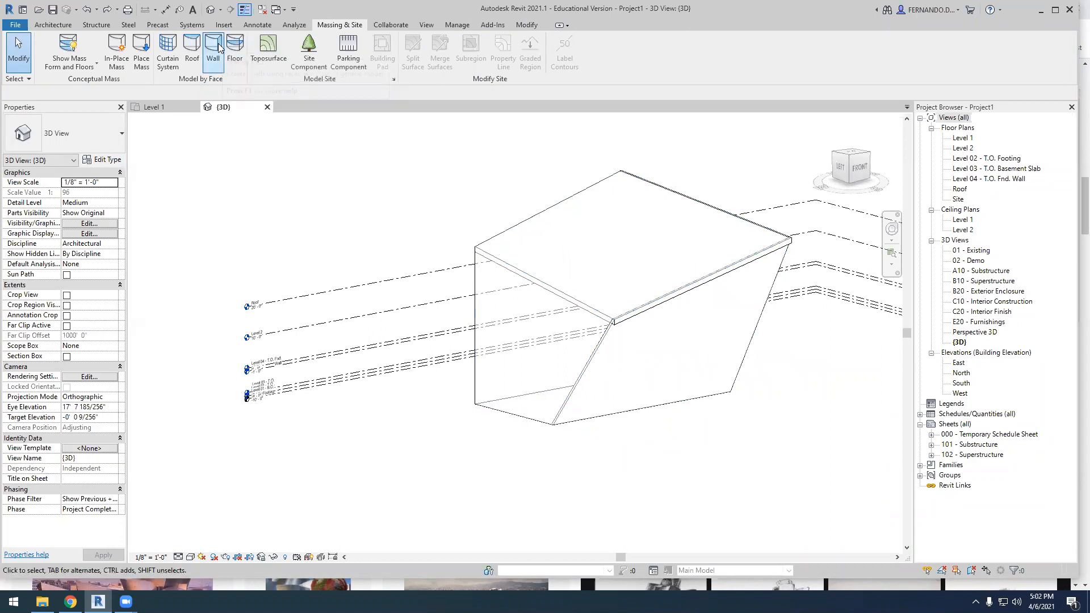
pyautogui.scroll(1, 534, 287)
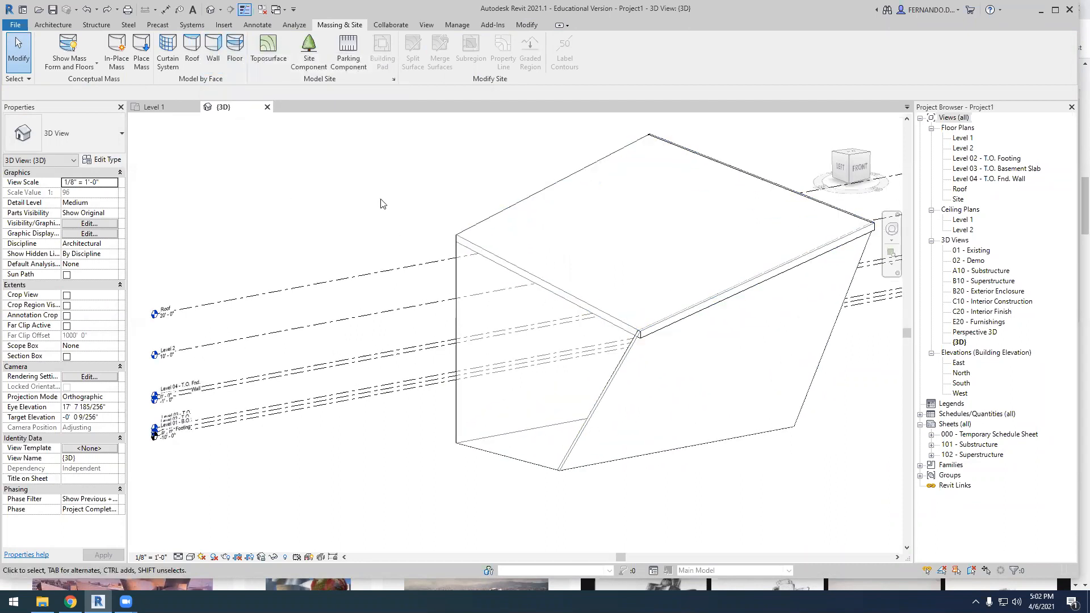
pyautogui.moveTo(692, 576); pyautogui.dragTo(660, 519)
pyautogui.scroll(-3, 437, 335)
pyautogui.keyDown('shift'); pyautogui.moveTo(534, 446); pyautogui.dragTo(519, 373, button='middle'); pyautogui.keyUp('shift')
pyautogui.scroll(3, 536, 360)
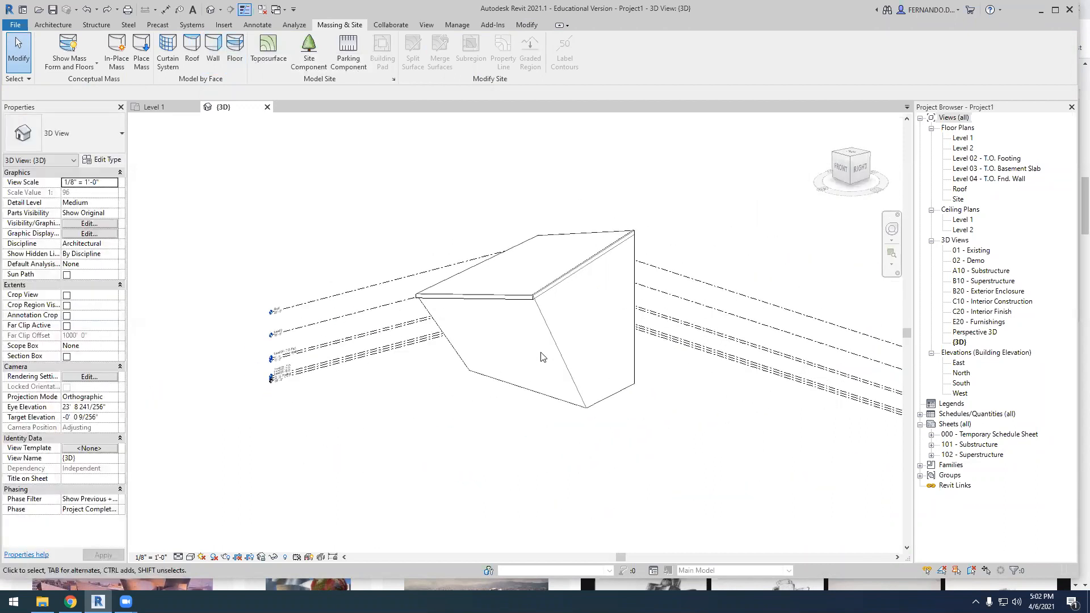
# Inspect the front corner where the roof edge meets the right wall, selecting the roof and the wall in turn
pyautogui.scroll(5, 567, 311)
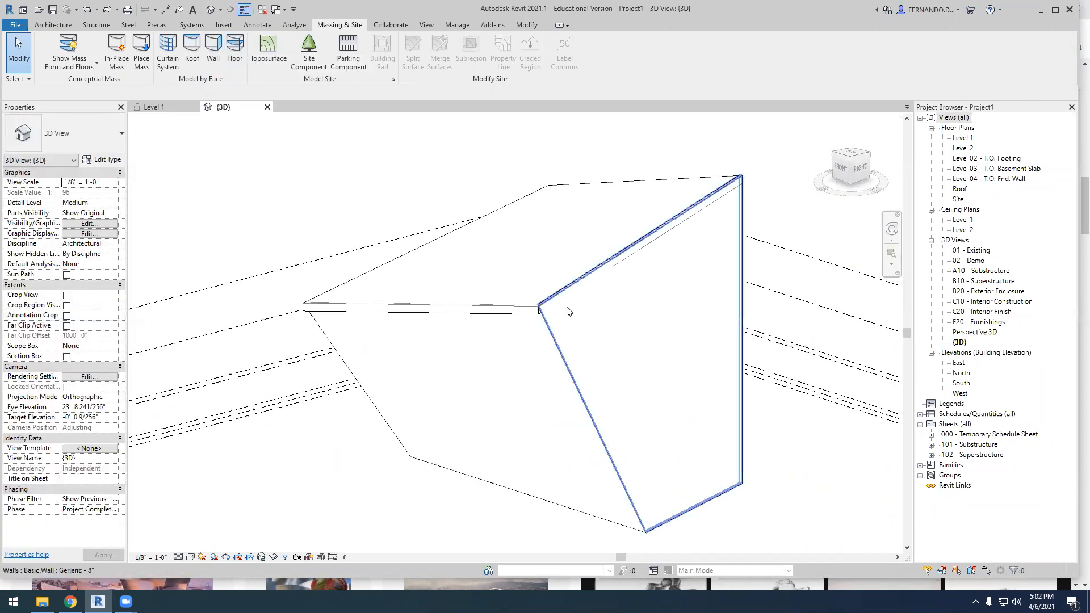
pyautogui.scroll(2, 548, 310)
pyautogui.click(499, 297)
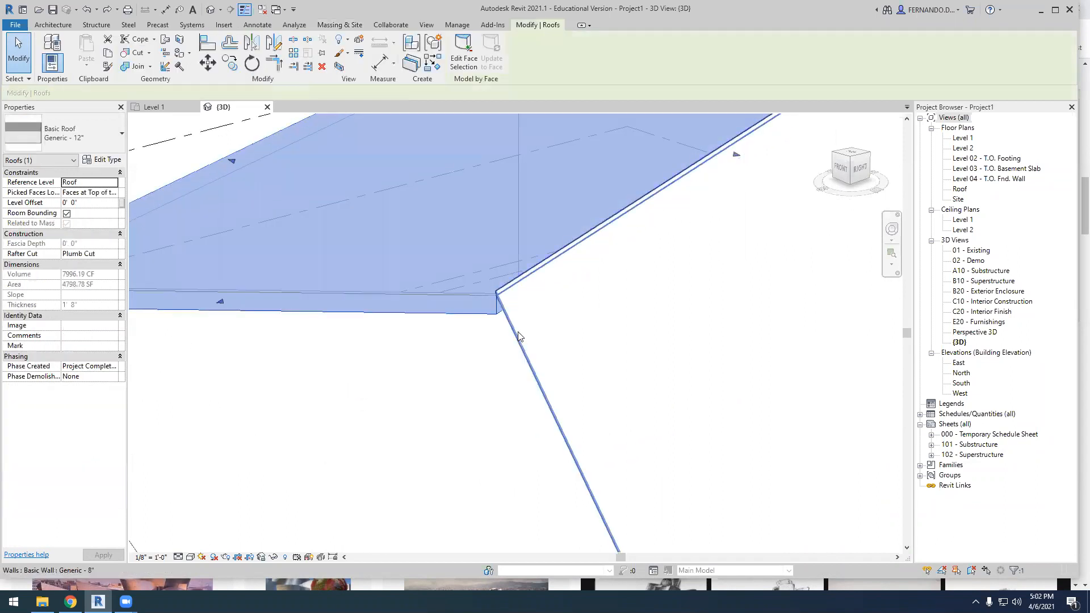
pyautogui.click(518, 332)
pyautogui.scroll(2, 489, 286)
pyautogui.keyDown('shift'); pyautogui.moveTo(500, 388); pyautogui.dragTo(547, 332, button='middle'); pyautogui.keyUp('shift')
pyautogui.scroll(-2, 548, 336)
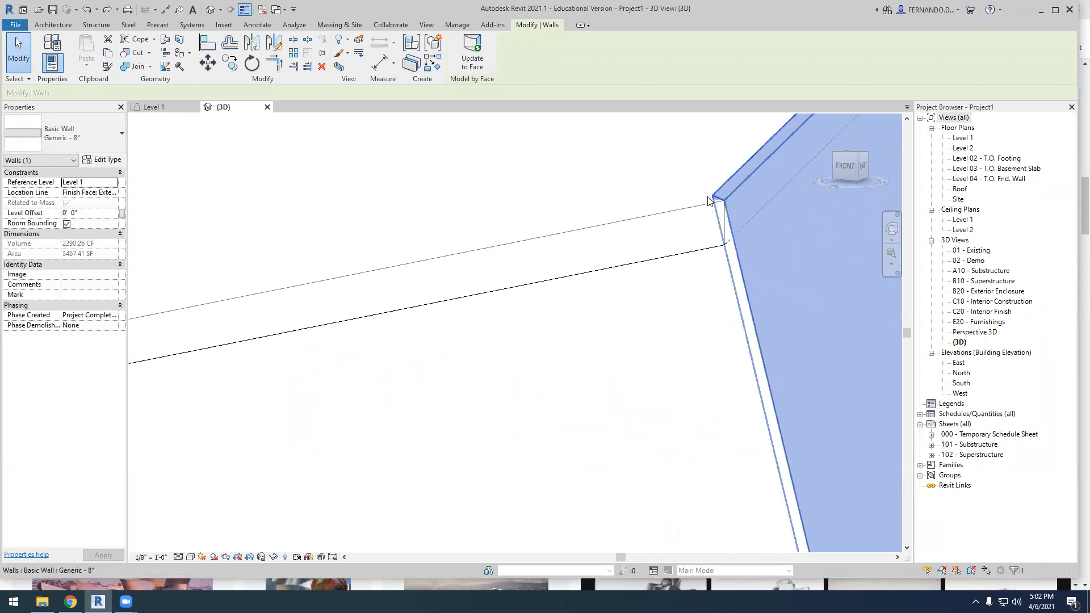
# Delete the whole mass together with its roof and walls
pyautogui.scroll(-4, 632, 292)
pyautogui.keyDown('shift'); pyautogui.moveTo(621, 324); pyautogui.dragTo(701, 465, button='middle'); pyautogui.keyUp('shift')
pyautogui.scroll(-2, 534, 449)
pyautogui.moveTo(505, 474); pyautogui.dragTo(682, 232)
pyautogui.press('Delete')
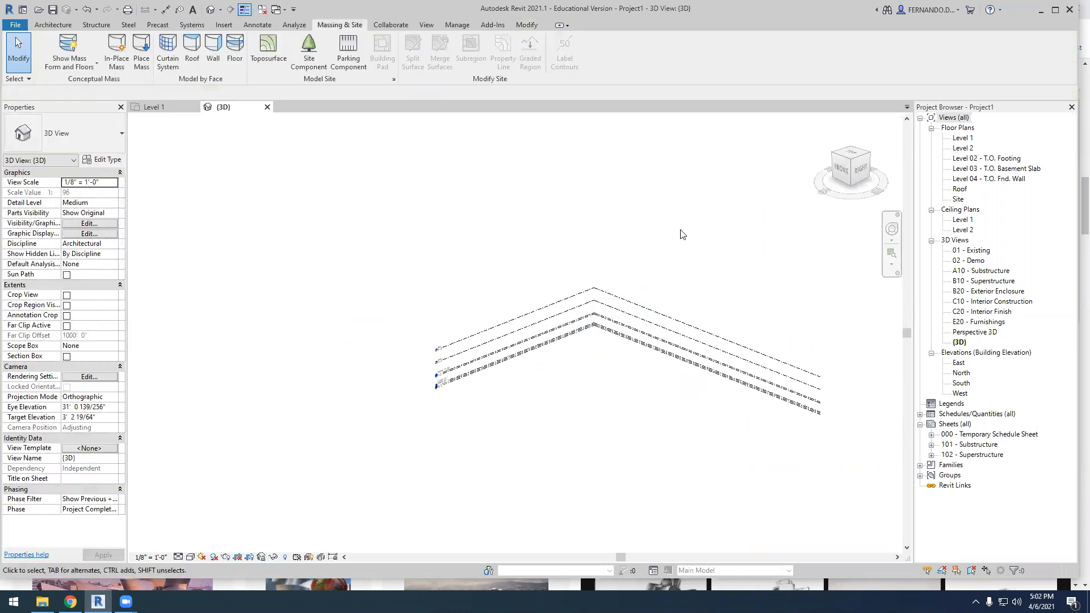
# Start a new in-place mass and draw an S-shaped control-point spline on the Level 02 plane
pyautogui.click(119, 45)
pyautogui.click(540, 314)
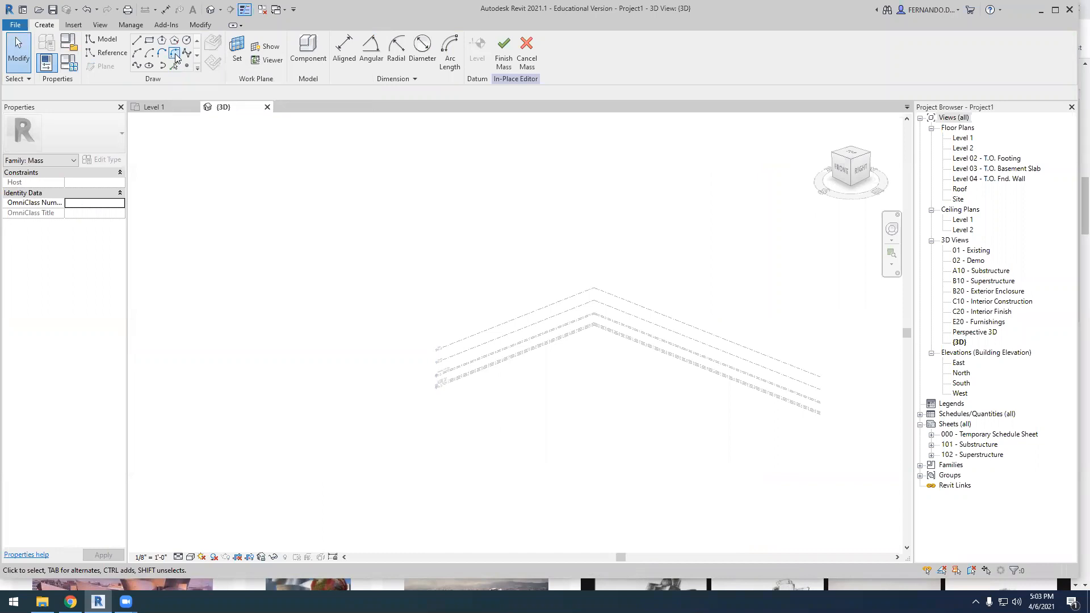
pyautogui.click(187, 57)
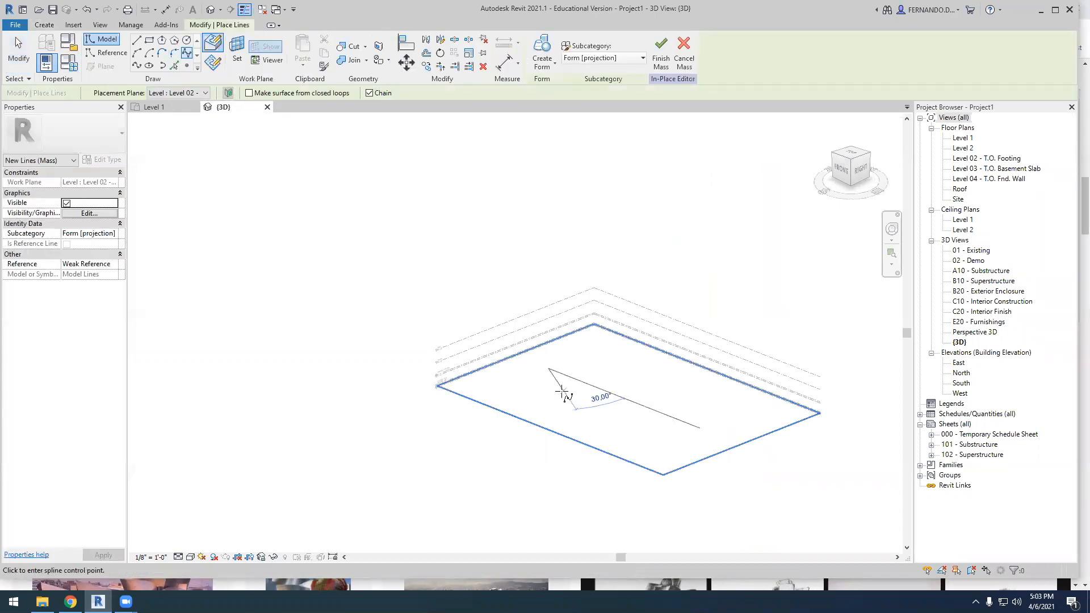
pyautogui.click(564, 392)
pyautogui.click(595, 403)
pyautogui.click(631, 396)
pyautogui.click(646, 391)
pyautogui.click(671, 391)
pyautogui.click(685, 405)
pyautogui.click(688, 427)
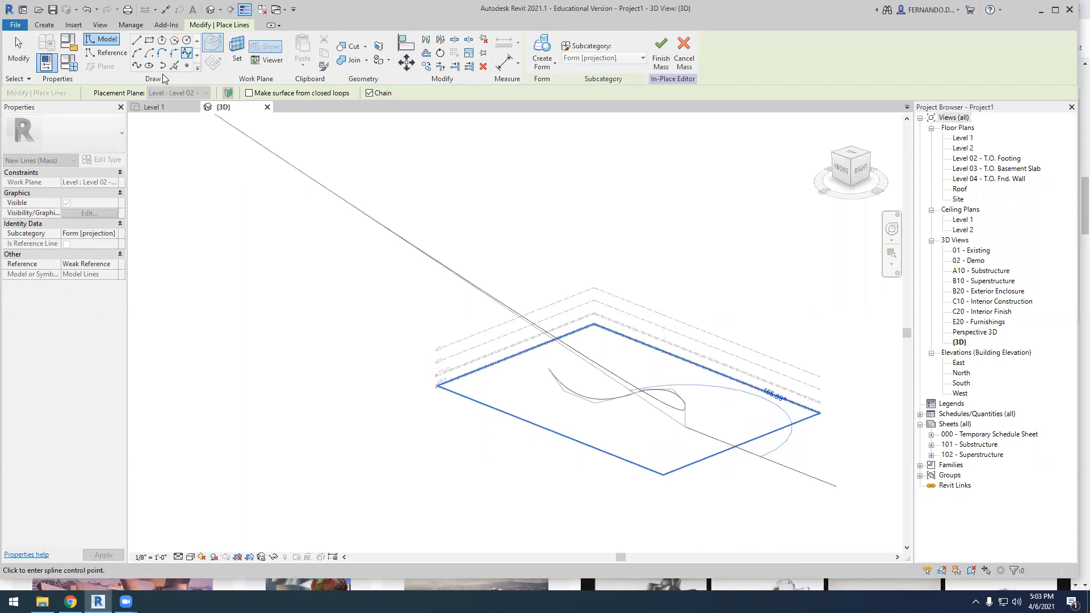
pyautogui.press('Escape')
pyautogui.press('Escape')
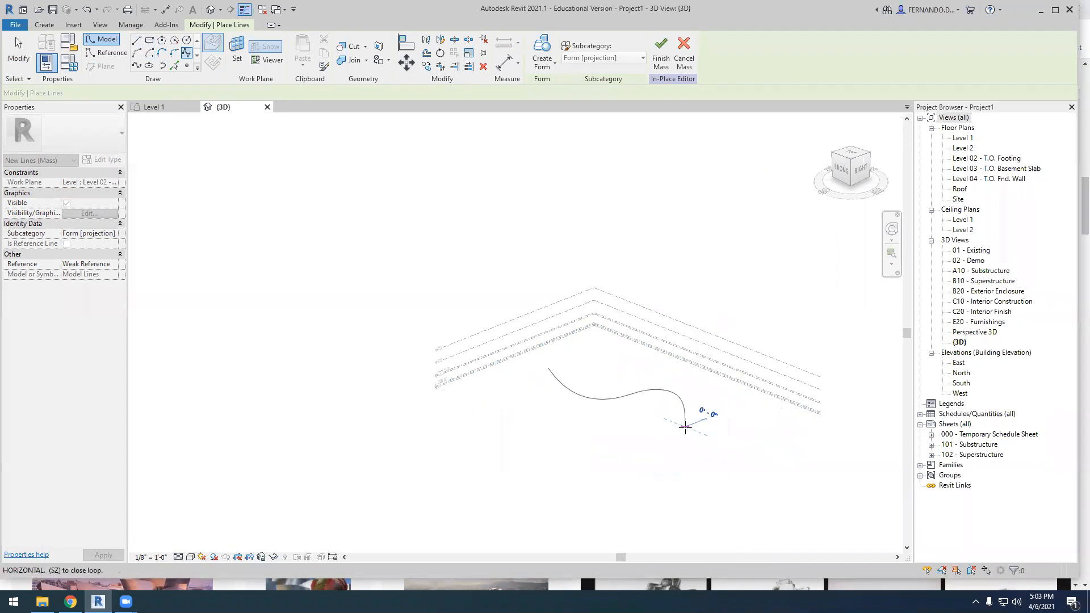
# Close the spline into a loop with four chained straight lines, the first about 40' long and the third about 23' 6"
pyautogui.scroll(3, 739, 364)
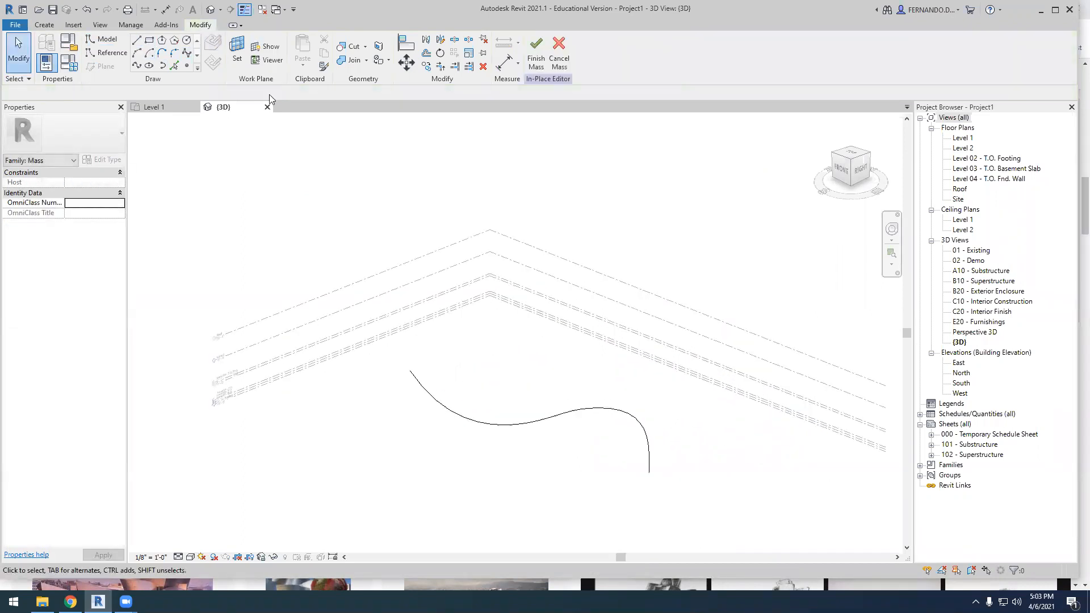
pyautogui.click(135, 40)
pyautogui.click(650, 472)
pyautogui.click(711, 445)
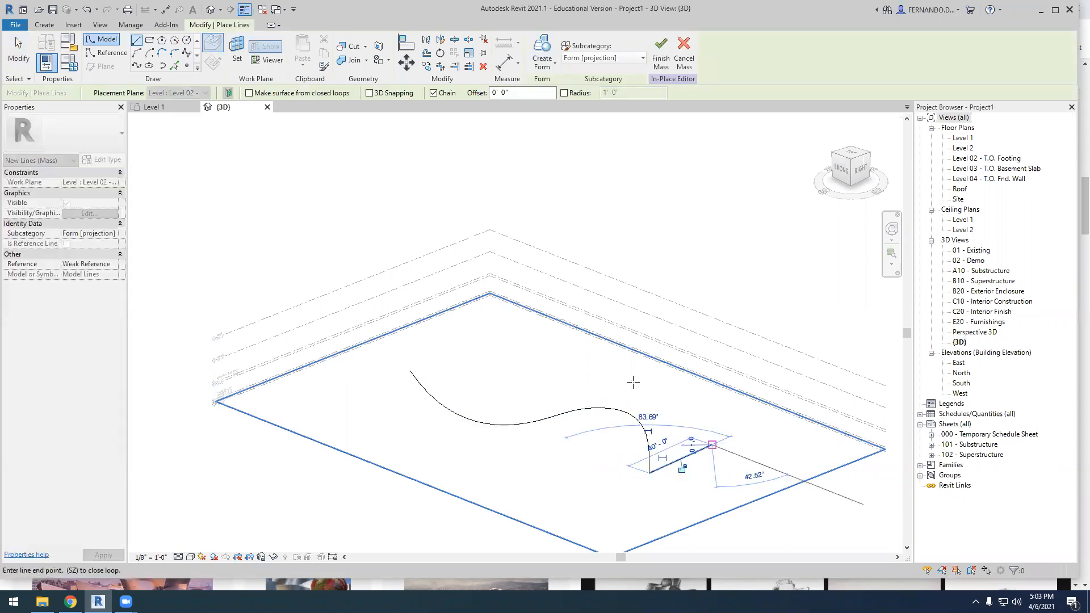
pyautogui.click(540, 340)
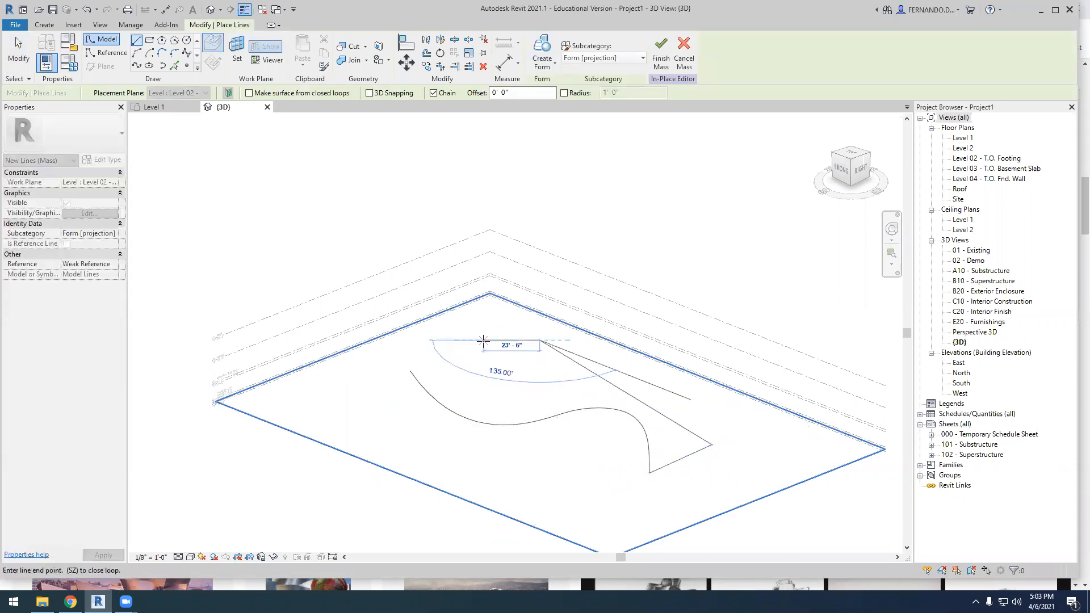
pyautogui.click(483, 341)
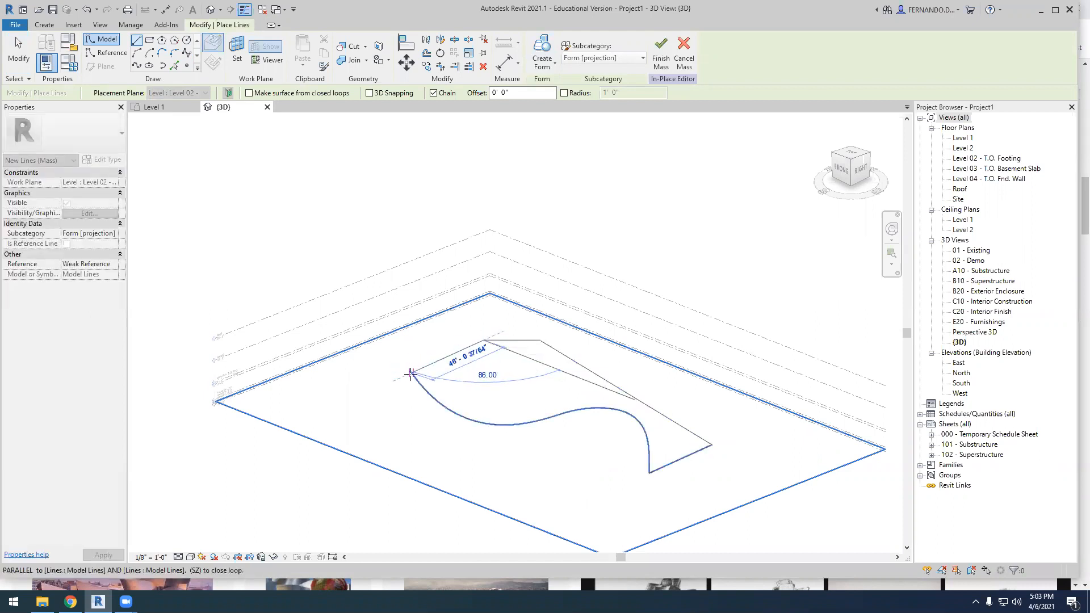
pyautogui.scroll(5, 412, 370)
pyautogui.click(413, 358)
pyautogui.scroll(-2, 378, 347)
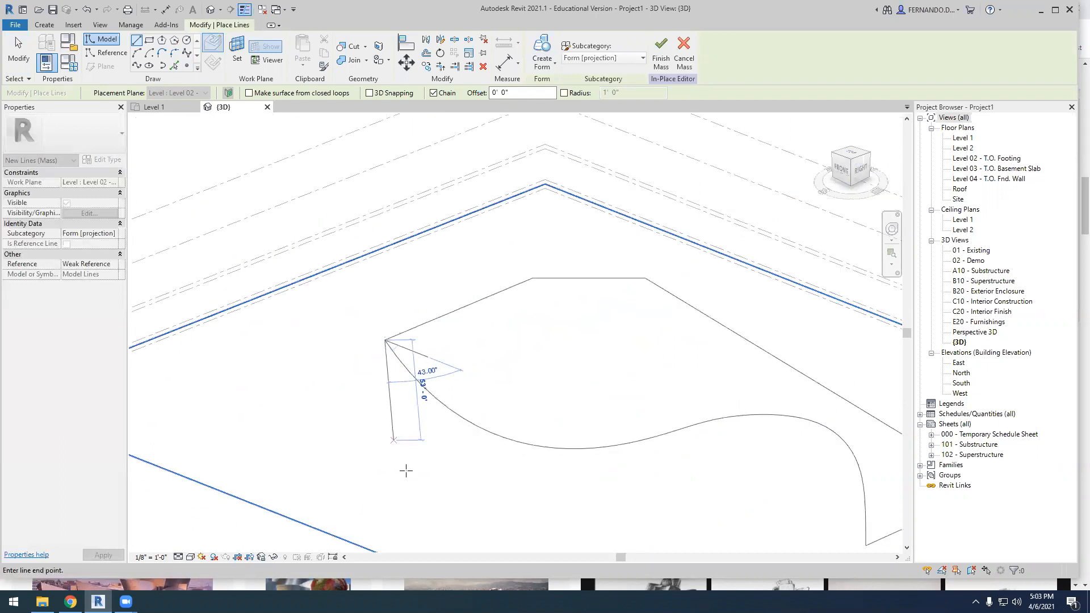
pyautogui.press('Escape')
# Create a solid form from the closed curved profile and shift its top face sideways to slant the form
pyautogui.scroll(-5, 360, 390)
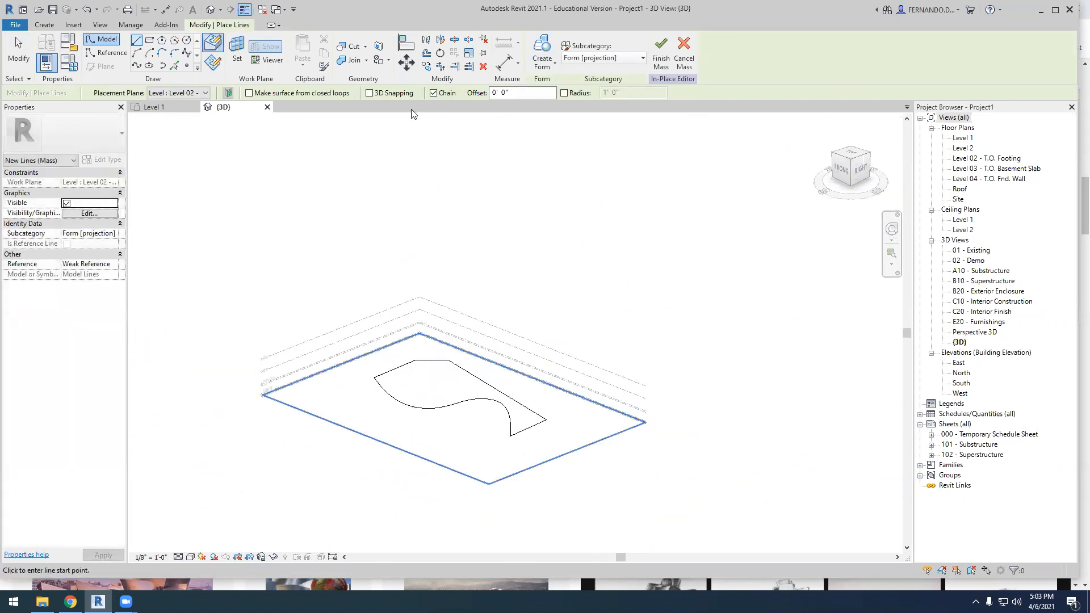
pyautogui.click(556, 66)
pyautogui.click(561, 86)
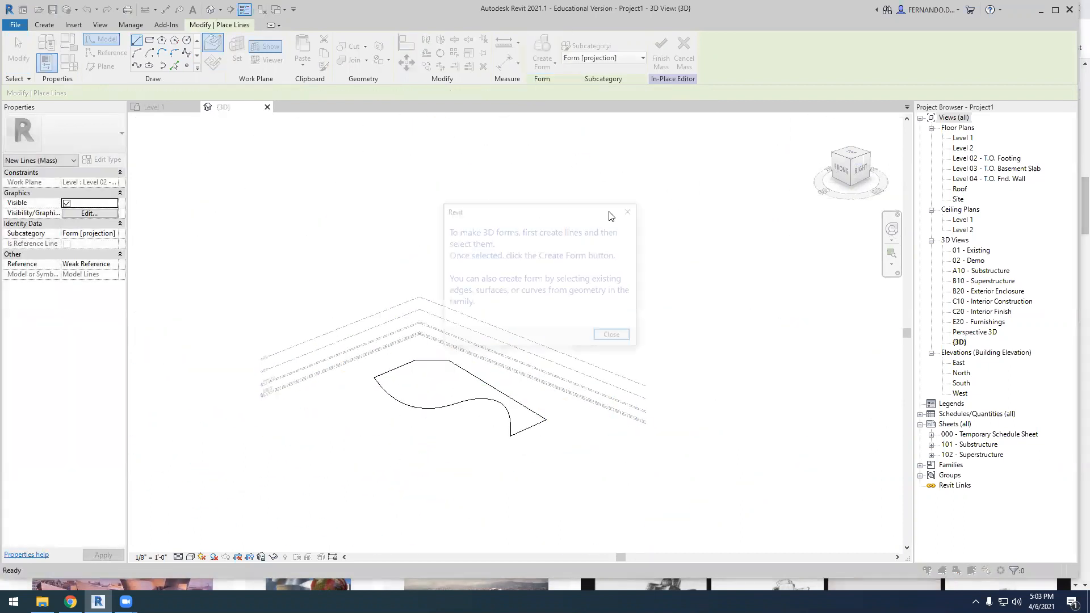
pyautogui.click(615, 338)
pyautogui.moveTo(329, 486)
pyautogui.mouseDown()
pyautogui.moveTo(570, 341)
pyautogui.moveTo(564, 283)
pyautogui.mouseUp()
pyautogui.click(555, 66)
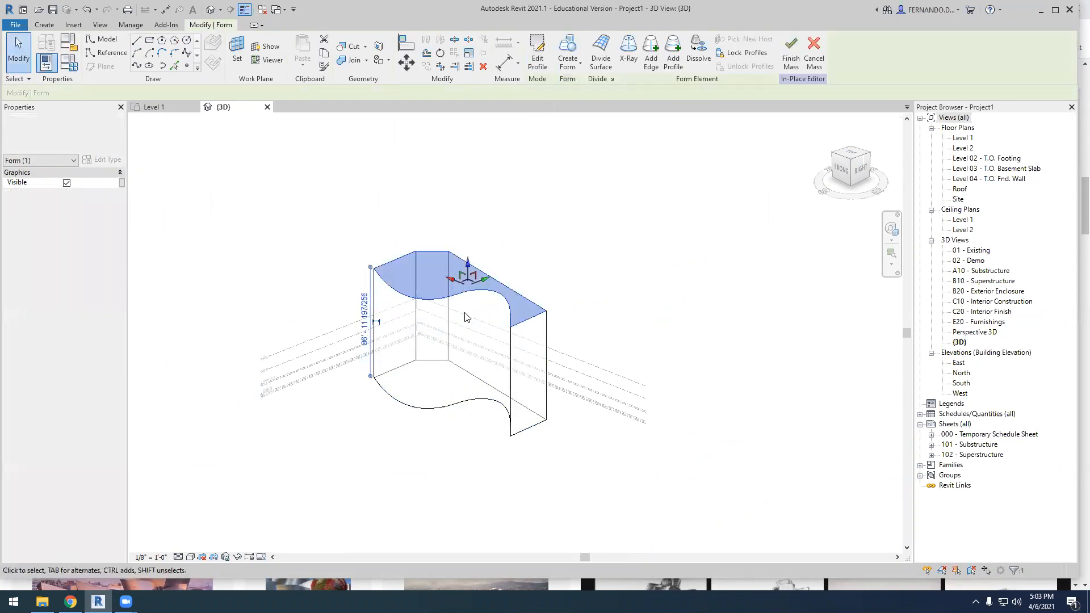
pyautogui.moveTo(502, 275); pyautogui.dragTo(523, 291)
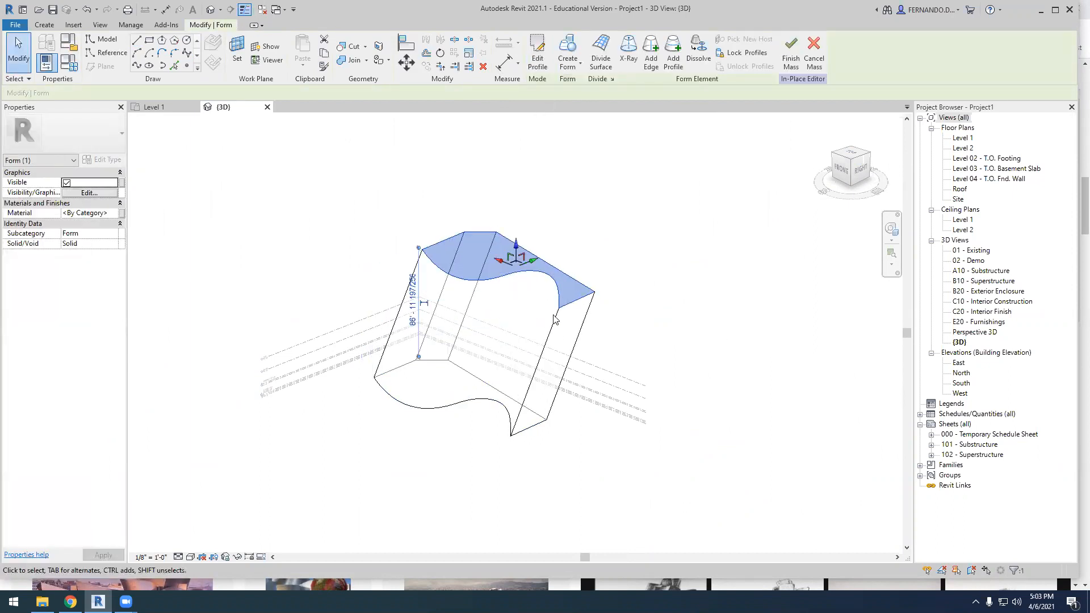
pyautogui.click(690, 339)
# Reshape the curved top edge of the slanted form by moving its control points, and finish the mass
pyautogui.click(500, 279)
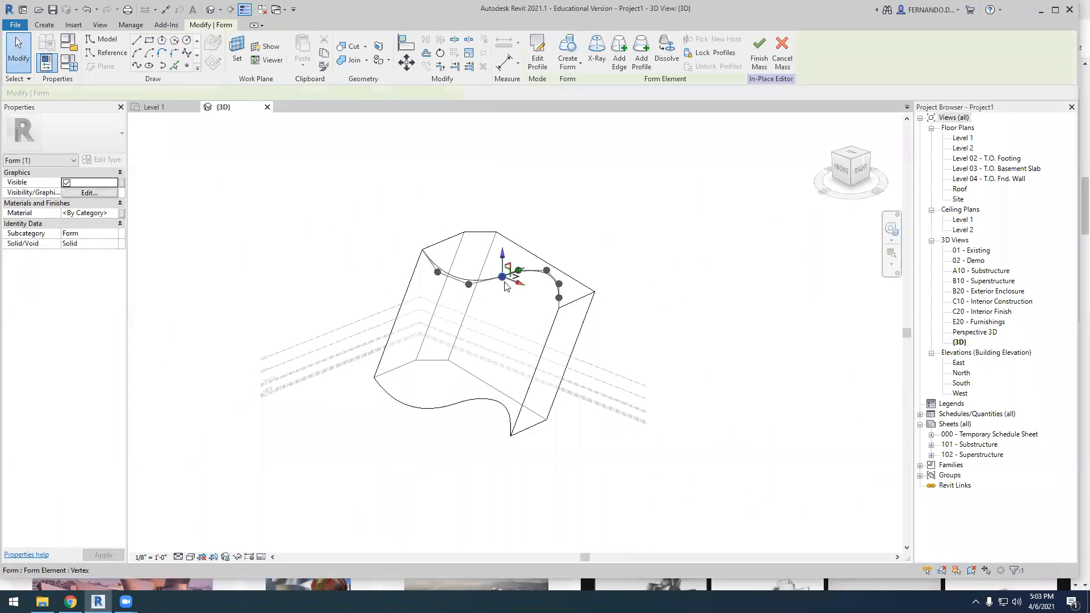
pyautogui.scroll(1, 500, 279)
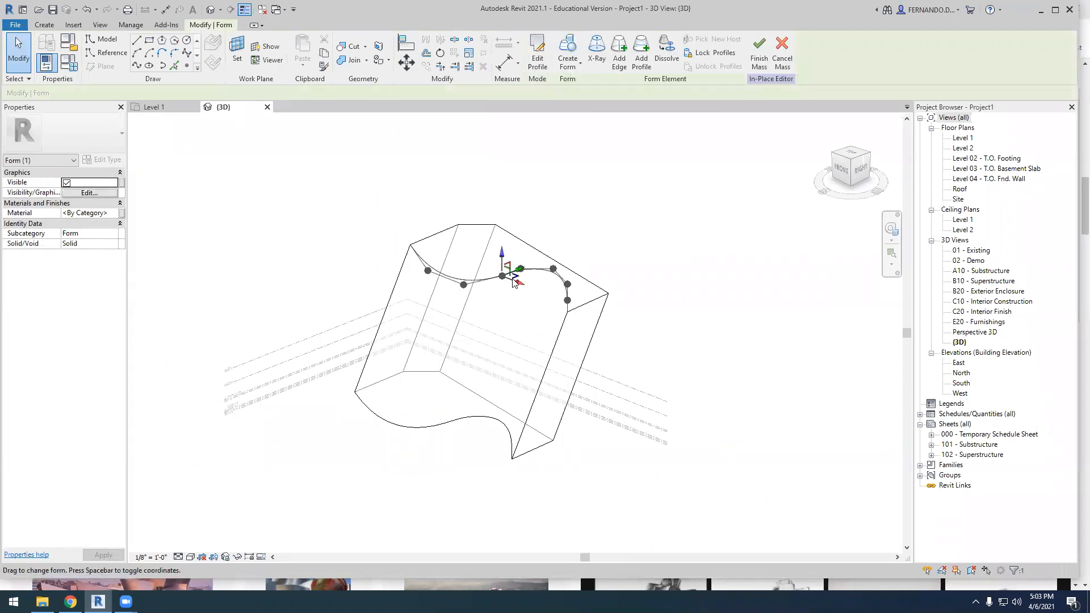
pyautogui.click(464, 285)
pyautogui.moveTo(463, 285); pyautogui.dragTo(502, 233)
pyautogui.click(428, 272)
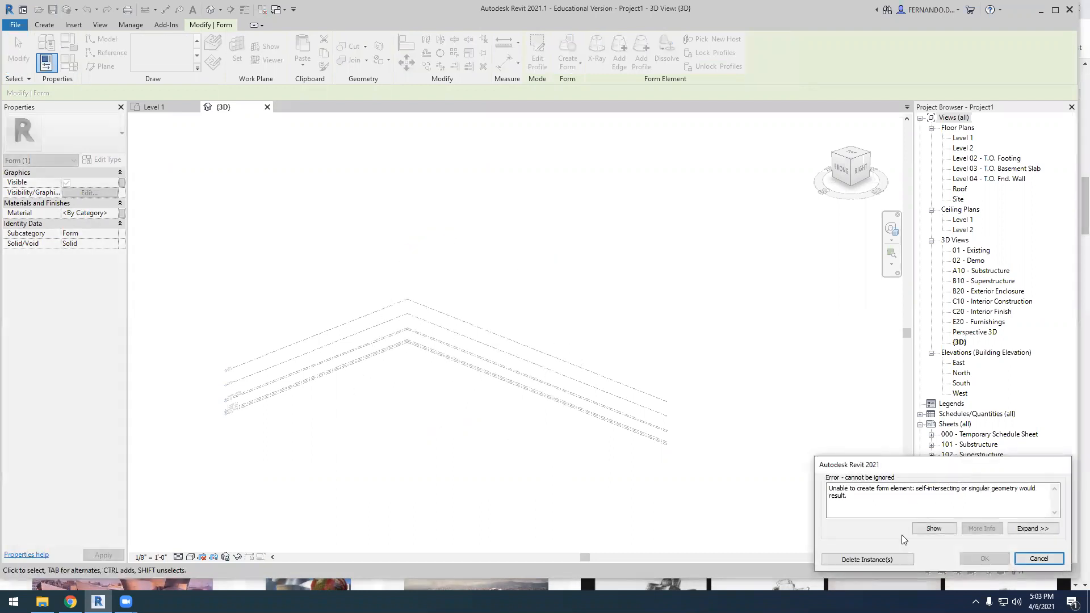
pyautogui.click(1039, 559)
pyautogui.click(707, 290)
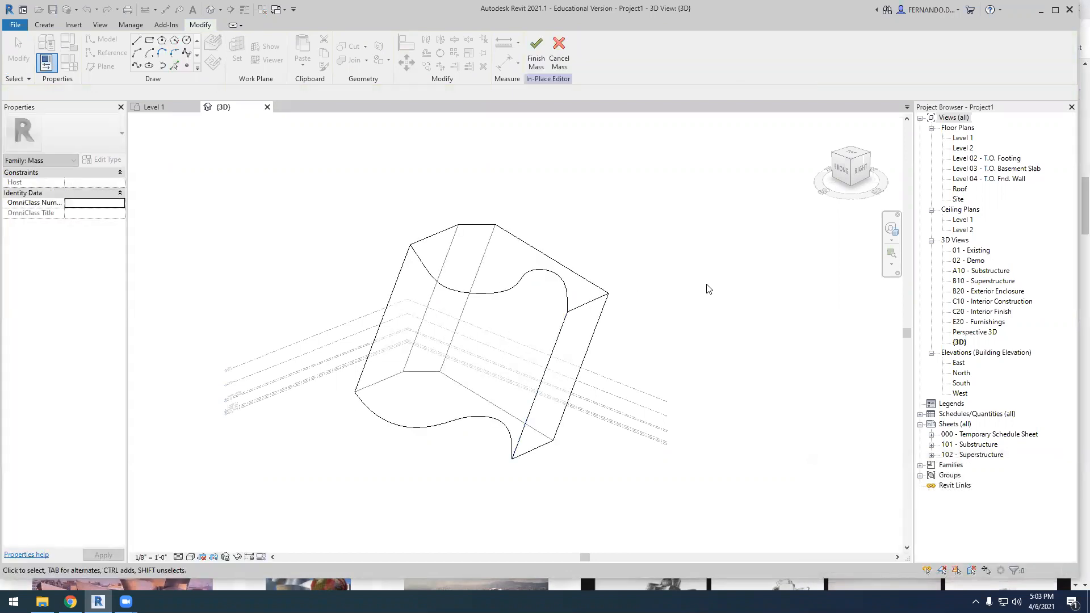
pyautogui.scroll(-3, 602, 287)
pyautogui.keyDown('shift'); pyautogui.moveTo(676, 424); pyautogui.dragTo(576, 429, button='middle'); pyautogui.keyUp('shift')
pyautogui.click(534, 54)
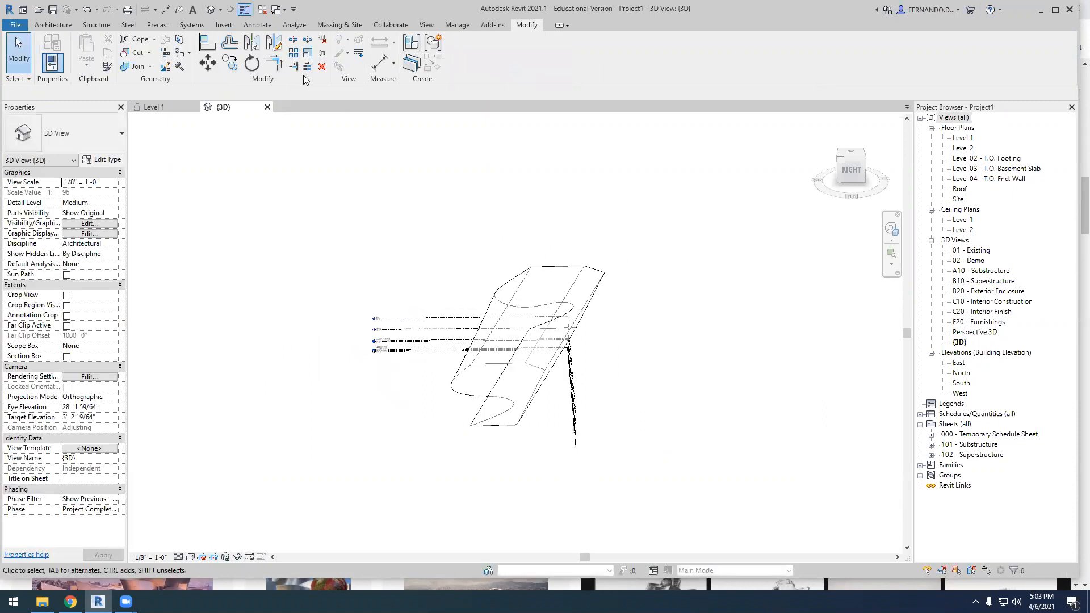
# Create a Generic - 12" roof by face on the top face of the slanted mass
pyautogui.click(339, 24)
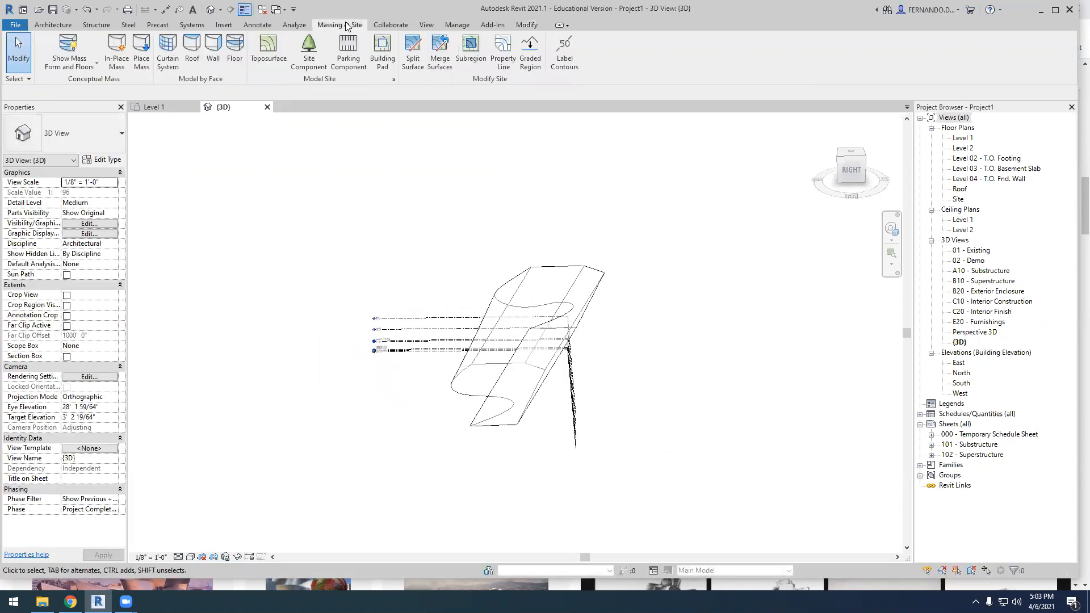
pyautogui.click(192, 48)
pyautogui.scroll(1, 570, 234)
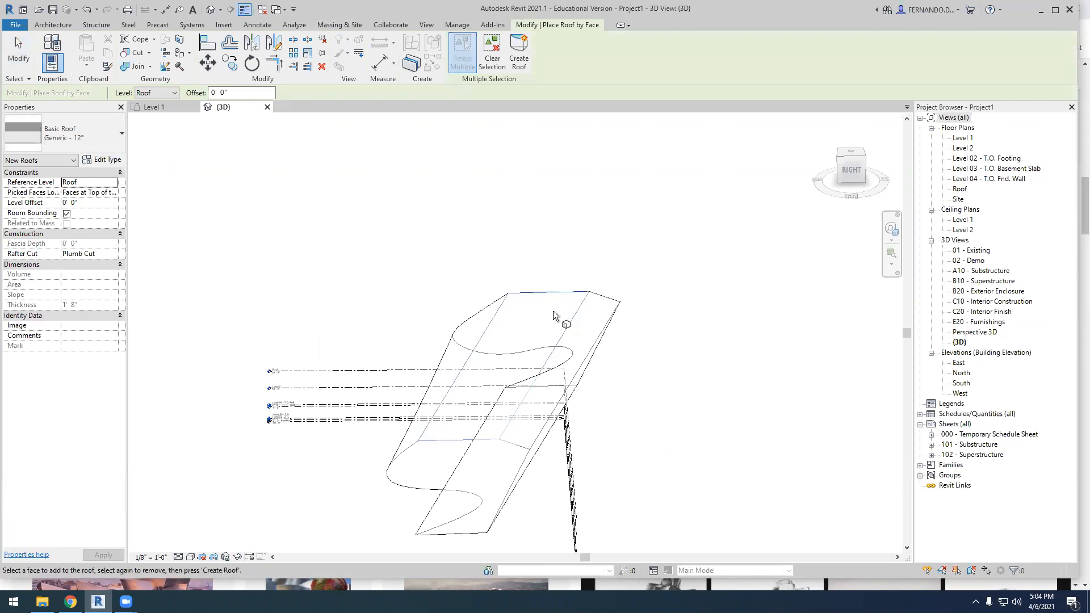
pyautogui.scroll(-1, 543, 306)
pyautogui.keyDown('shift'); pyautogui.moveTo(600, 364); pyautogui.dragTo(623, 339, button='middle'); pyautogui.keyUp('shift')
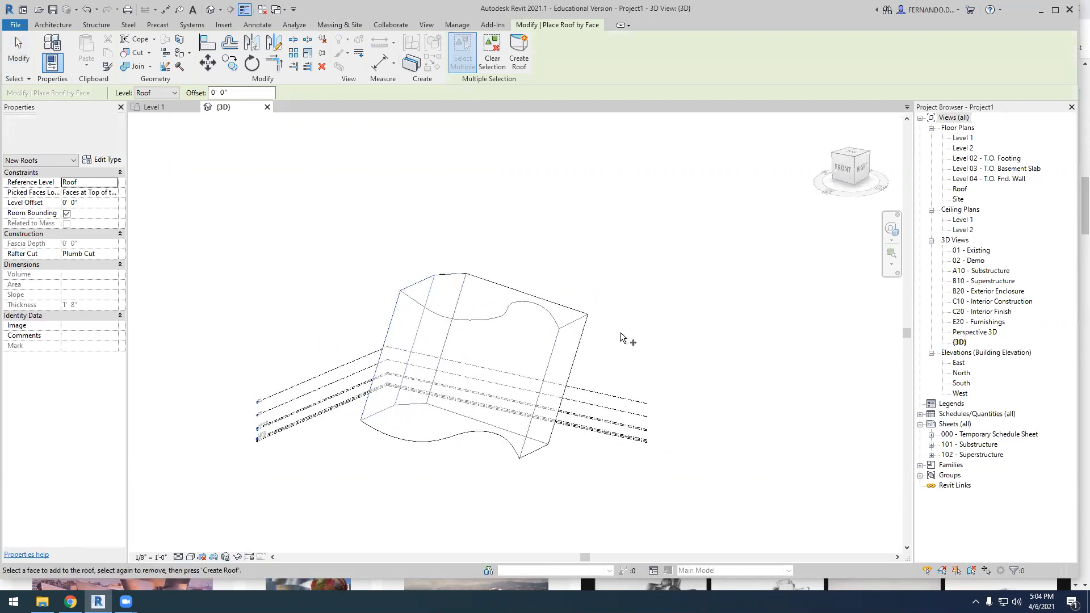
pyautogui.click(498, 325)
pyautogui.click(520, 49)
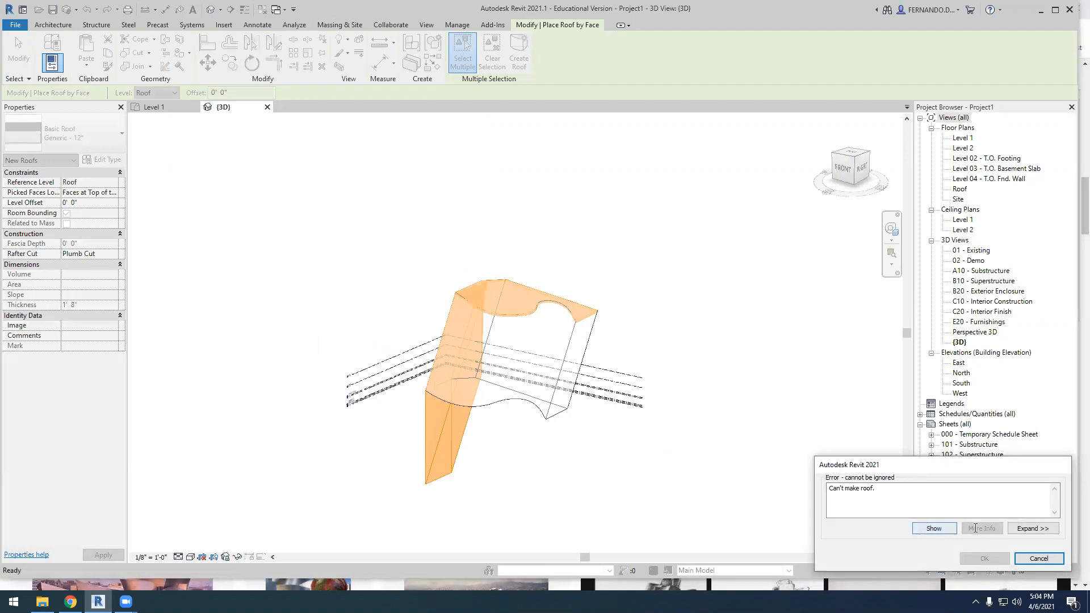
pyautogui.click(769, 406)
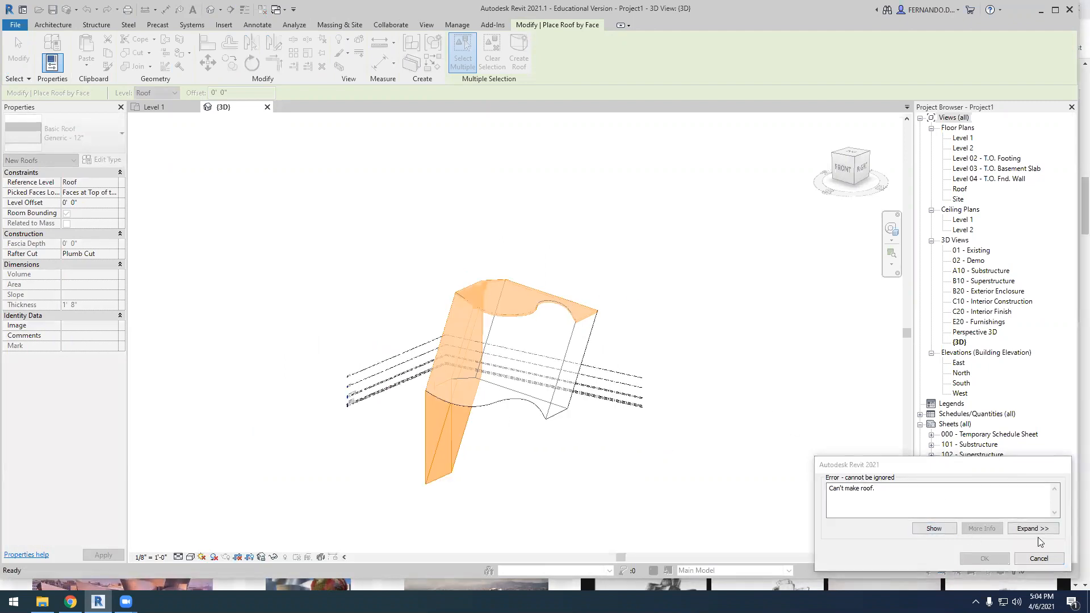
pyautogui.click(1039, 558)
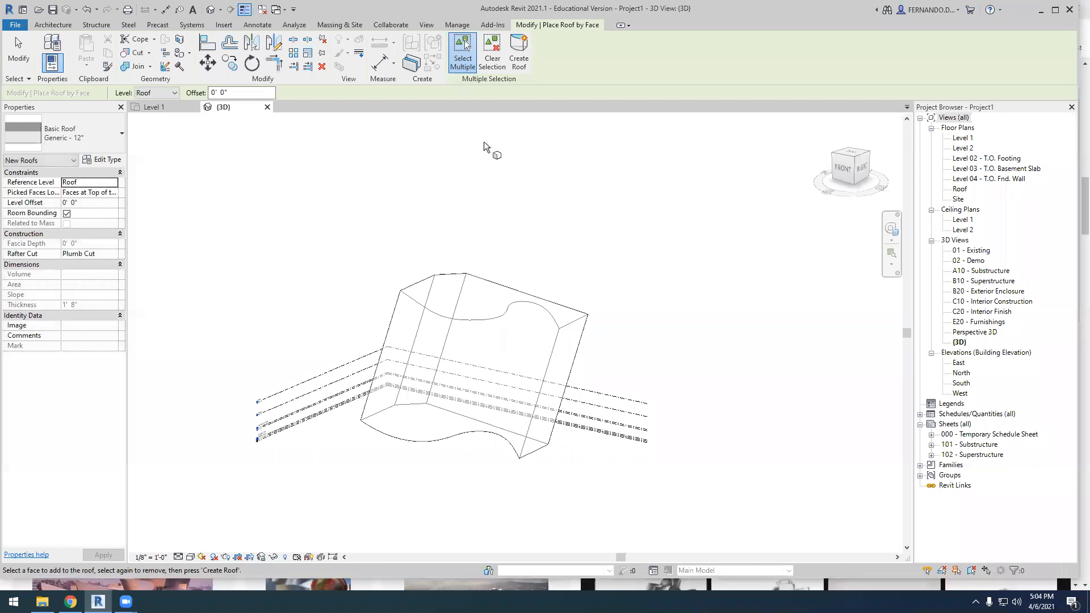
pyautogui.click(487, 326)
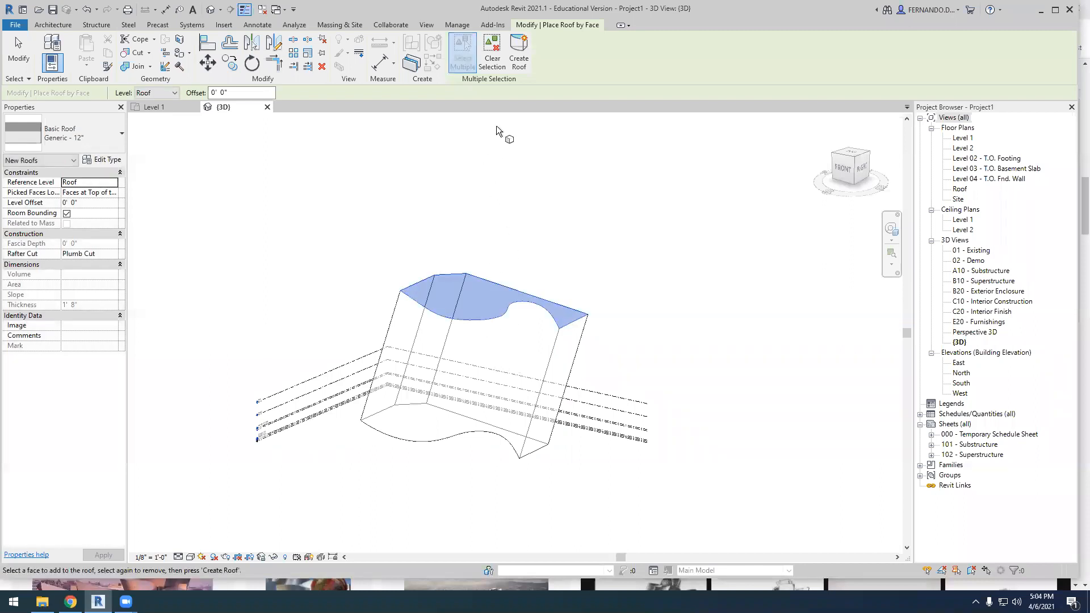
pyautogui.click(519, 67)
pyautogui.scroll(3, 585, 352)
pyautogui.scroll(3, 576, 292)
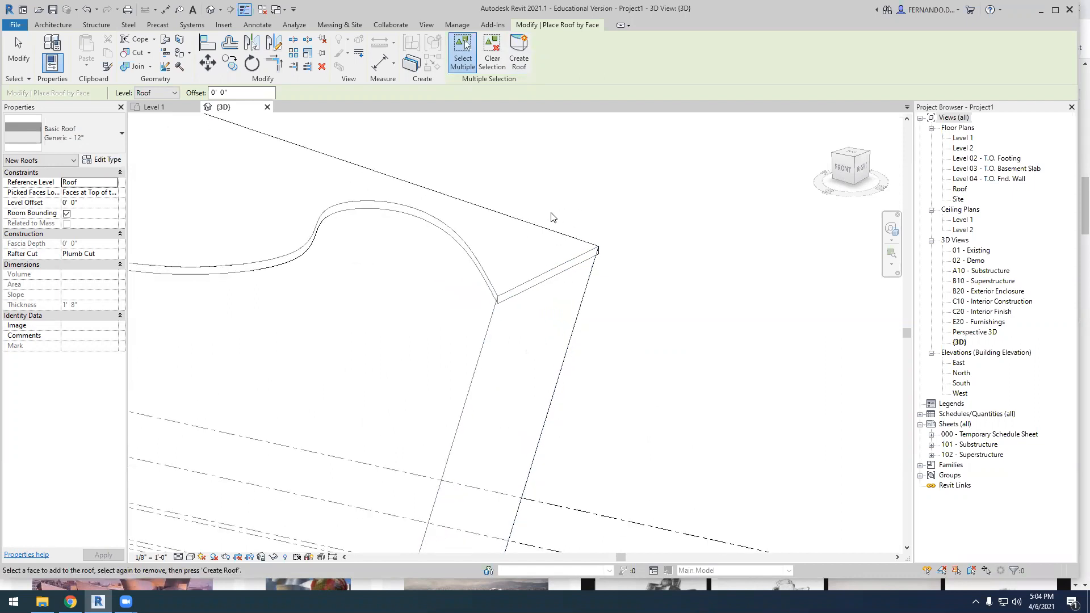
pyautogui.press('Escape')
# Check the type properties of the new roof and close them without changing anything
pyautogui.click(232, 227)
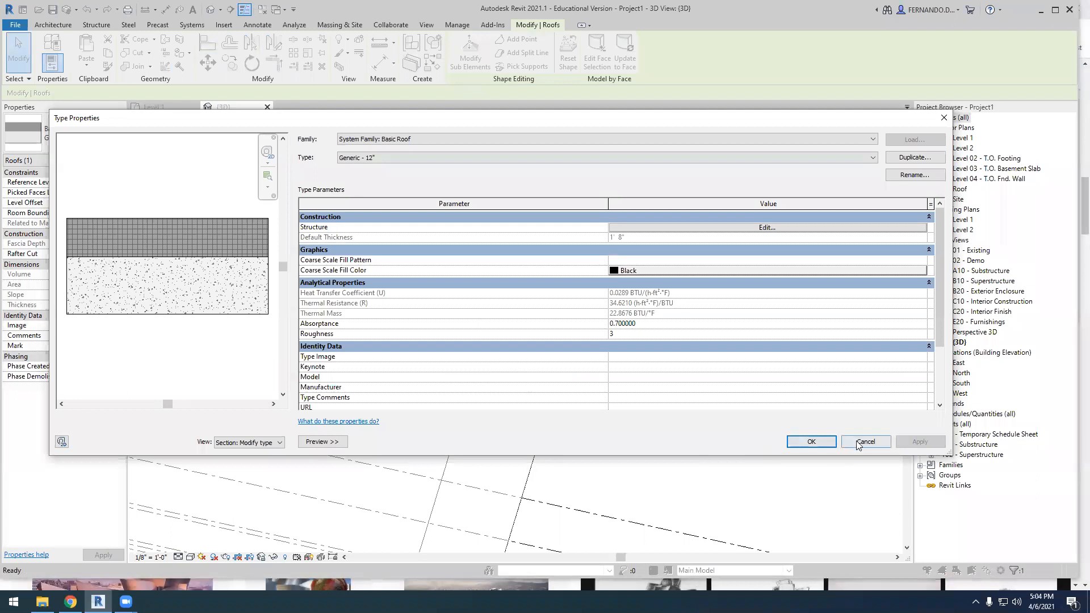
pyautogui.click(858, 446)
pyautogui.click(634, 302)
pyautogui.scroll(-4, 632, 302)
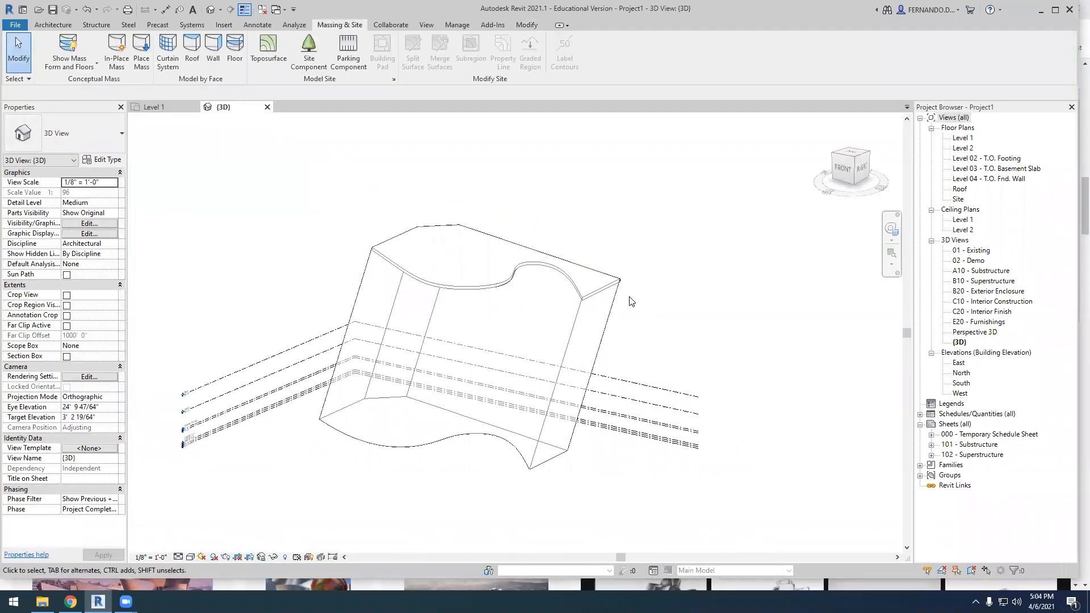
pyautogui.keyDown('shift'); pyautogui.moveTo(628, 341); pyautogui.dragTo(559, 436, button='middle'); pyautogui.keyUp('shift')
pyautogui.scroll(5, 585, 327)
pyautogui.keyDown('shift'); pyautogui.moveTo(582, 328); pyautogui.dragTo(463, 369, button='middle'); pyautogui.keyUp('shift')
pyautogui.keyDown('shift'); pyautogui.moveTo(301, 223); pyautogui.dragTo(478, 425, button='middle'); pyautogui.keyUp('shift')
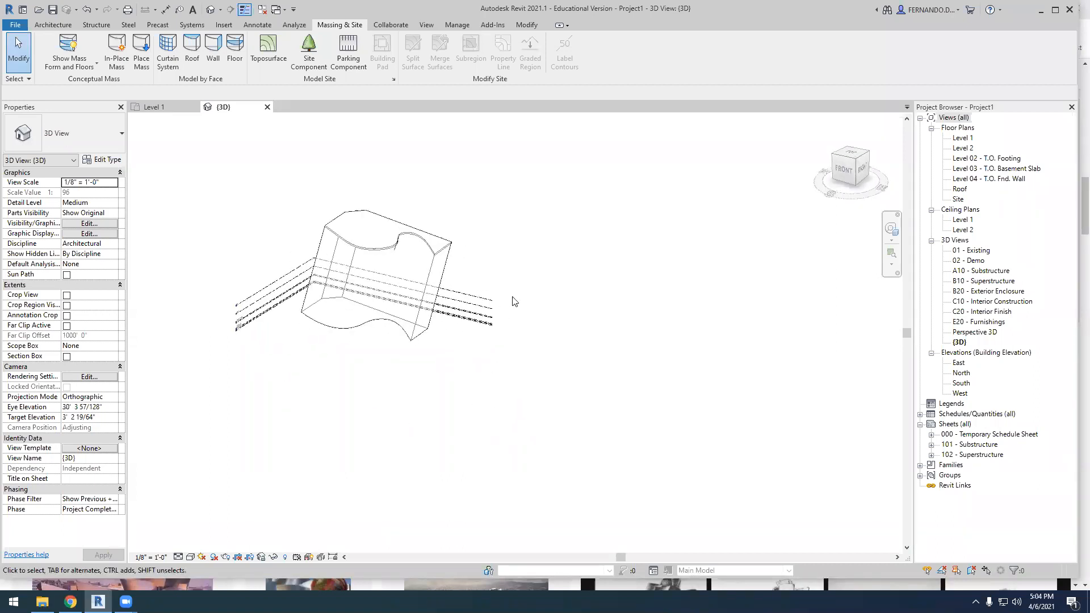
pyautogui.scroll(3, 384, 250)
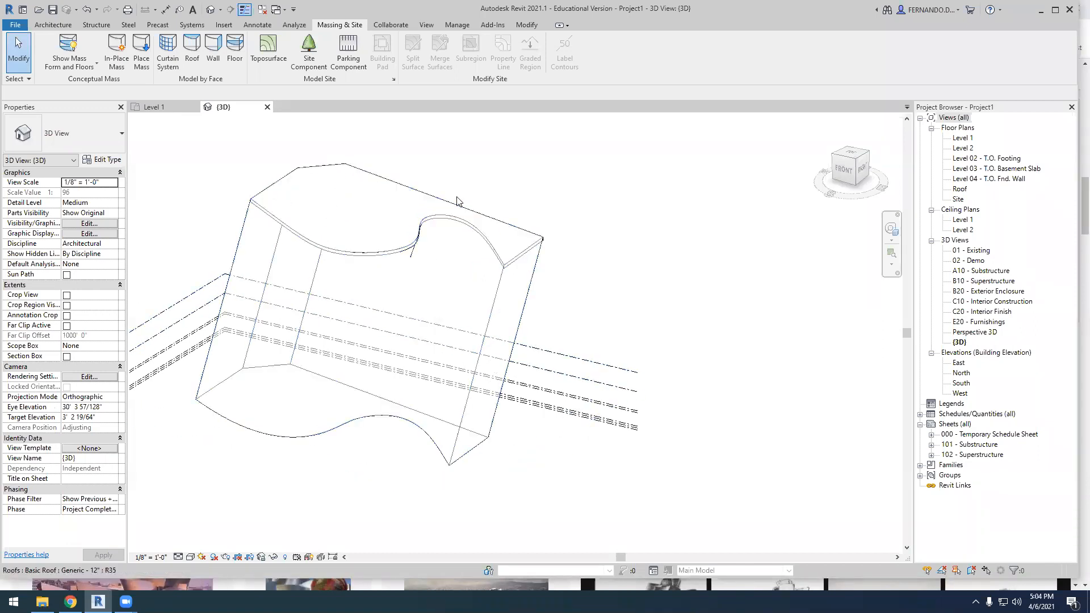
# Create a 5' x 10' curtain system by face on the curved, slanted side of the mass
pyautogui.moveTo(567, 309)
pyautogui.keyDown('shift'); pyautogui.mouseDown(button='middle')
pyautogui.moveTo(519, 401)
pyautogui.moveTo(382, 280)
pyautogui.moveTo(346, 385)
pyautogui.moveTo(474, 414)
pyautogui.moveTo(549, 310)
pyautogui.mouseUp(button='middle'); pyautogui.keyUp('shift')
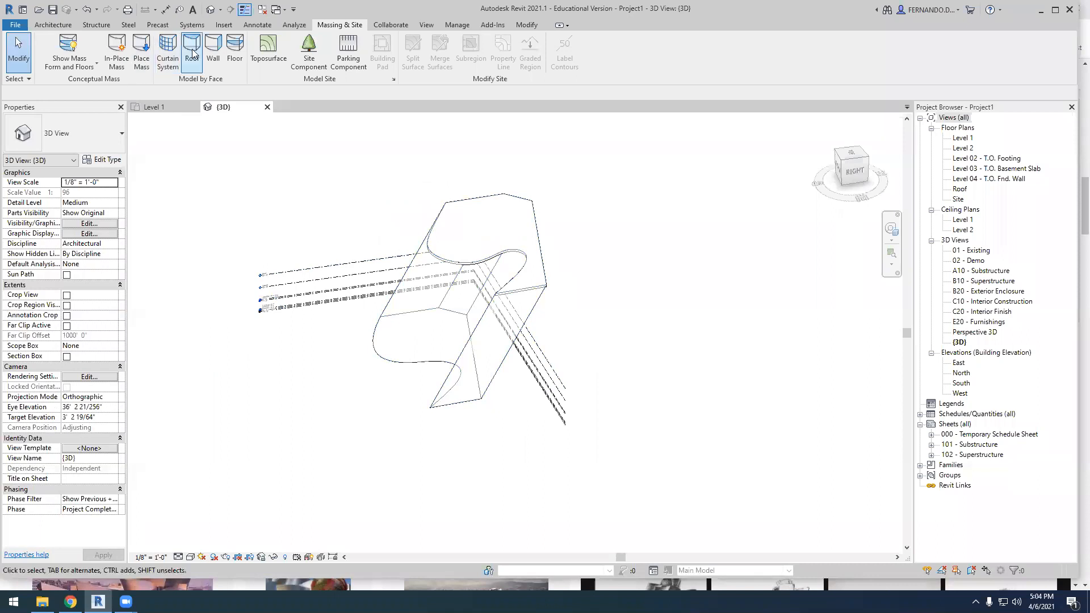
pyautogui.click(167, 52)
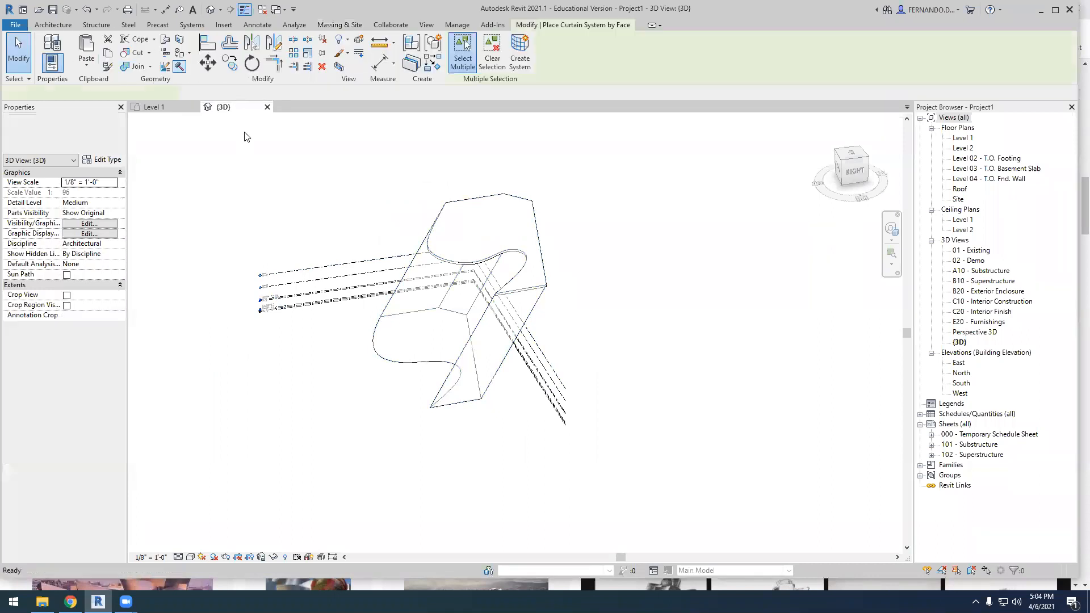
pyautogui.click(516, 331)
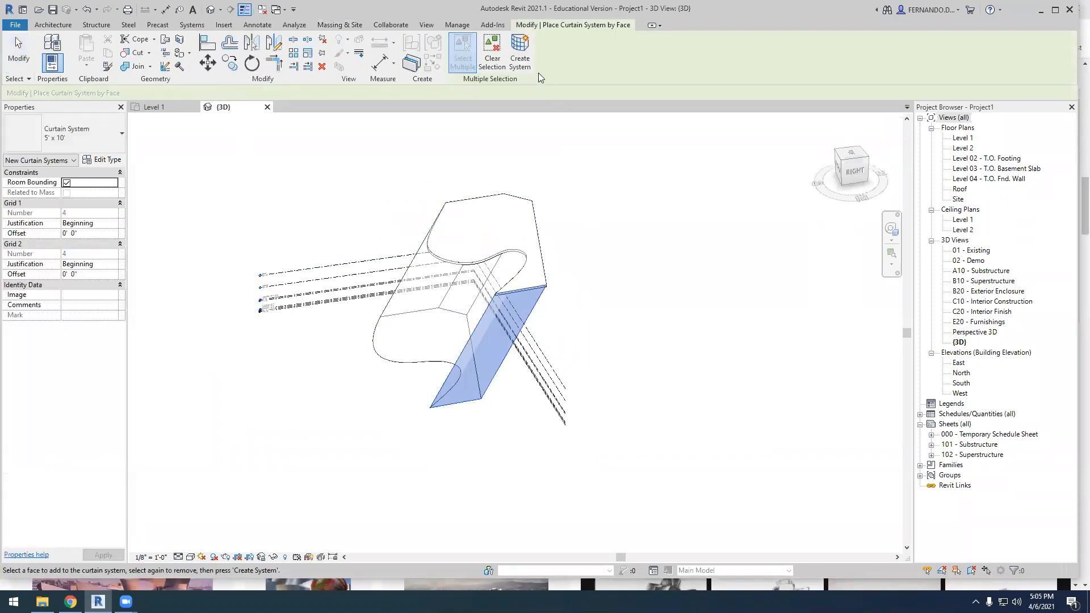
pyautogui.scroll(5, 549, 354)
pyautogui.scroll(-5, 547, 352)
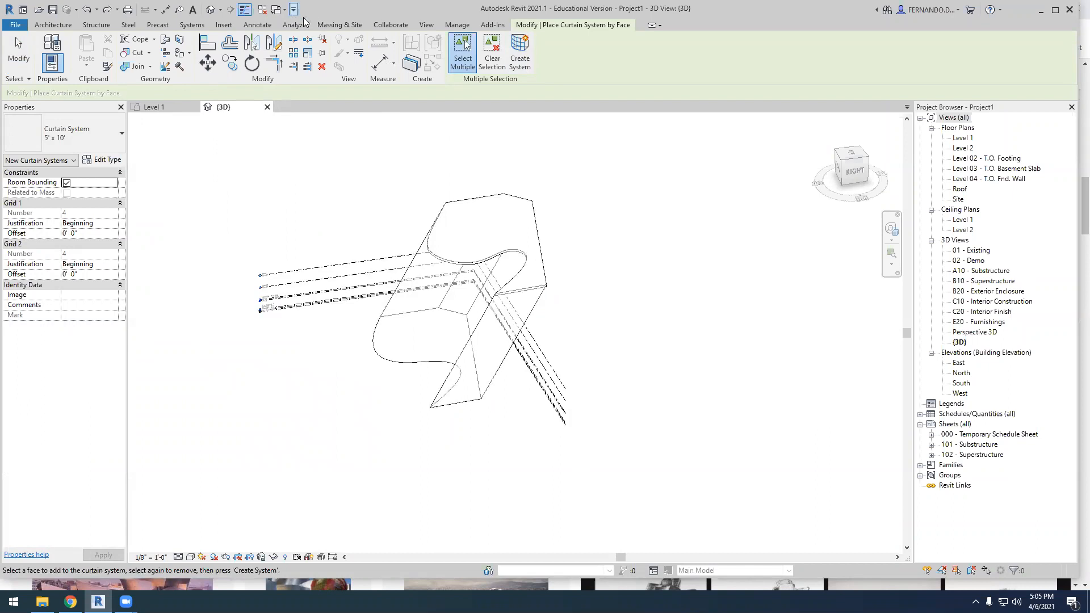
pyautogui.click(335, 25)
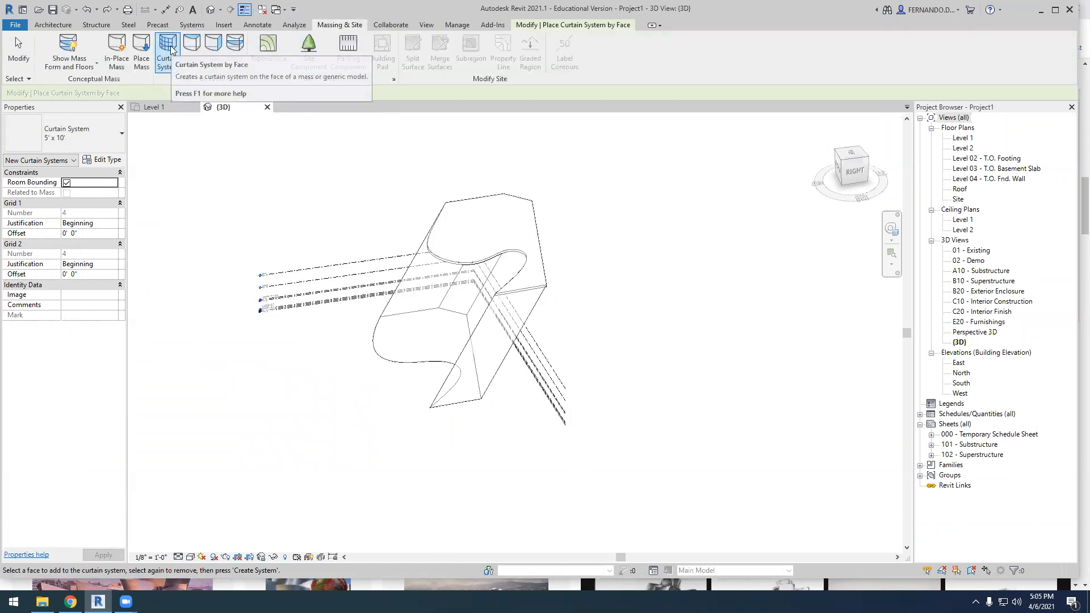
pyautogui.scroll(4, 426, 372)
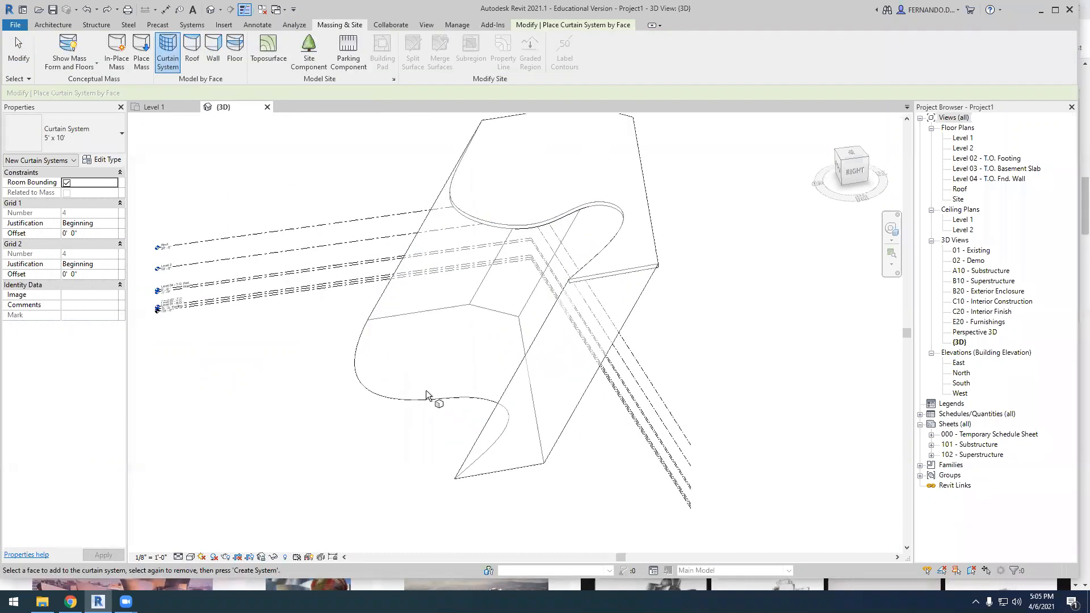
pyautogui.click(427, 402)
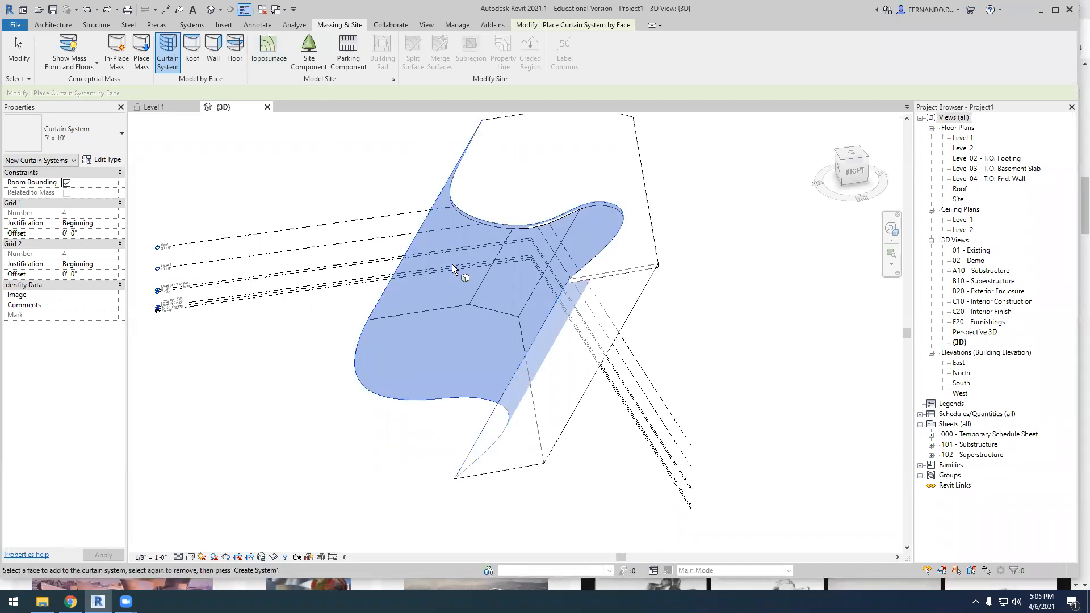
pyautogui.scroll(-1, 344, 226)
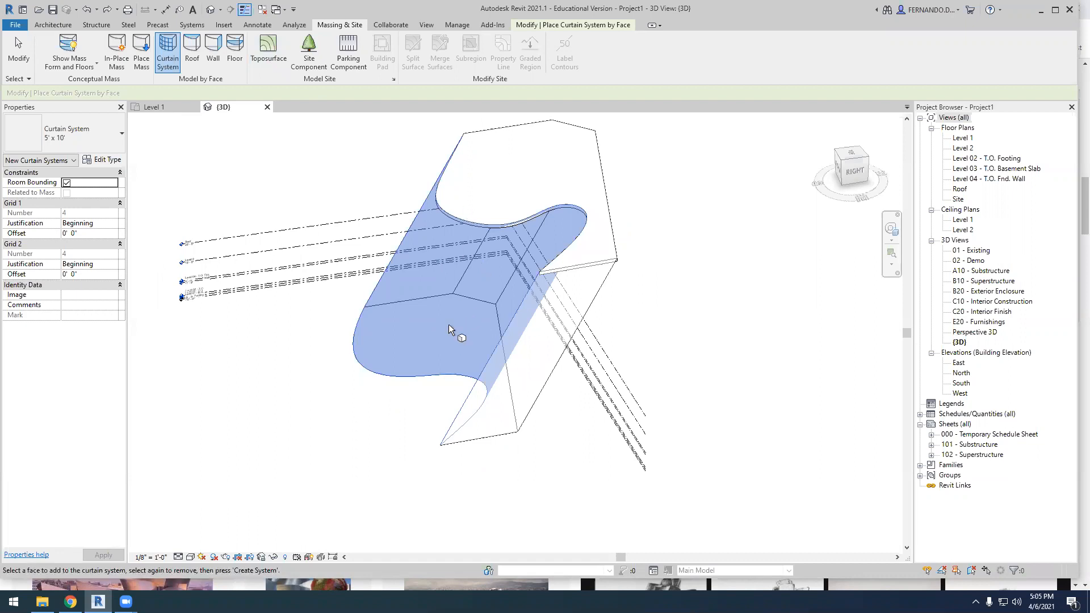
pyautogui.scroll(-2, 448, 356)
pyautogui.press('Escape')
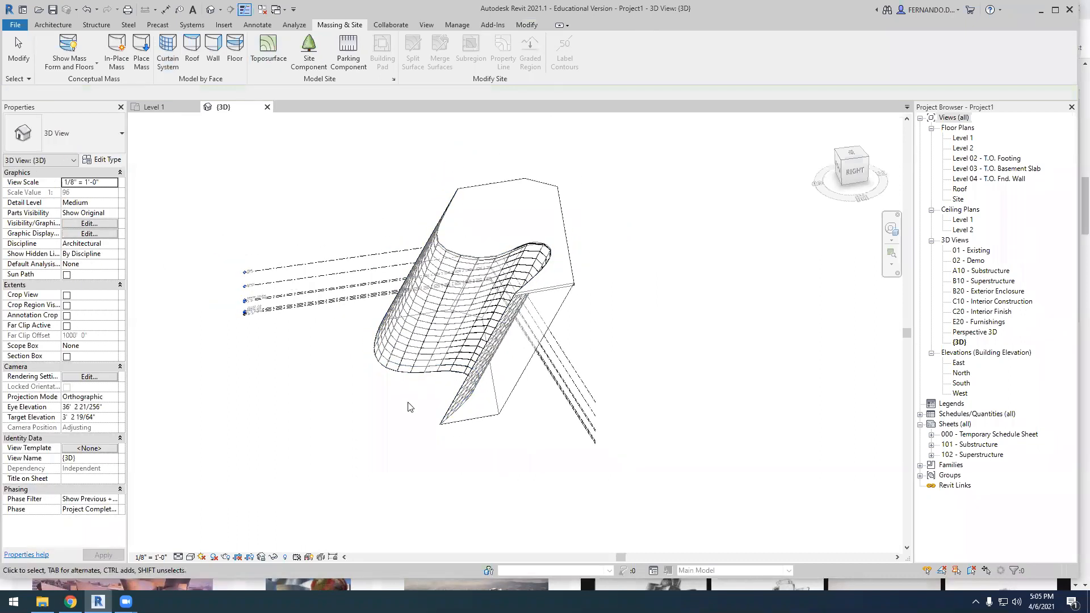
# Place Generic - 8" walls by face on the straight sides of the mass
pyautogui.keyDown('shift'); pyautogui.moveTo(397, 453); pyautogui.dragTo(483, 360, button='middle'); pyautogui.keyUp('shift')
pyautogui.scroll(-3, 483, 360)
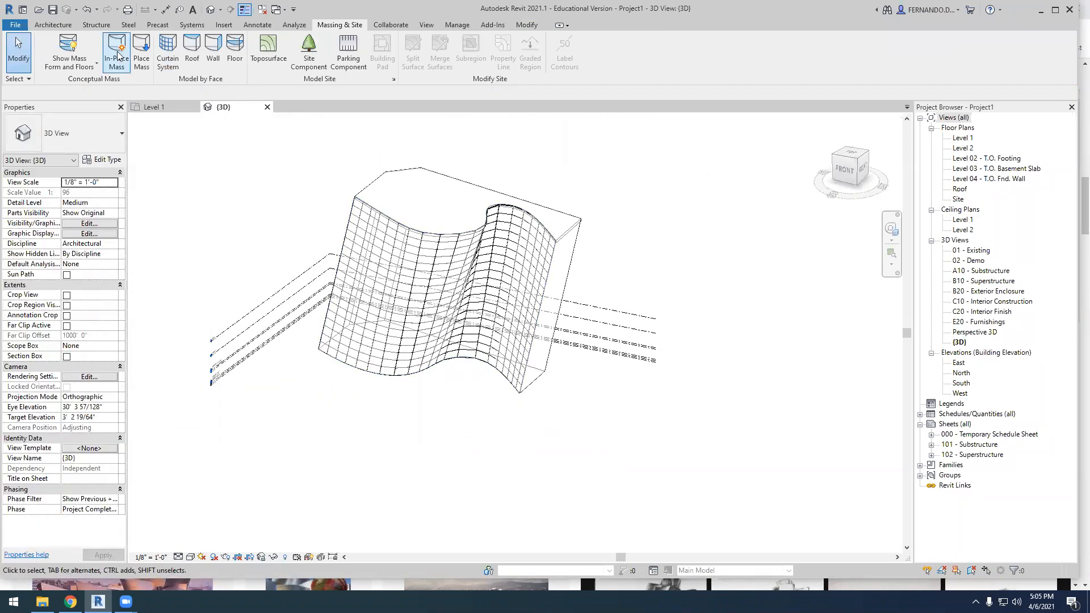
pyautogui.click(213, 50)
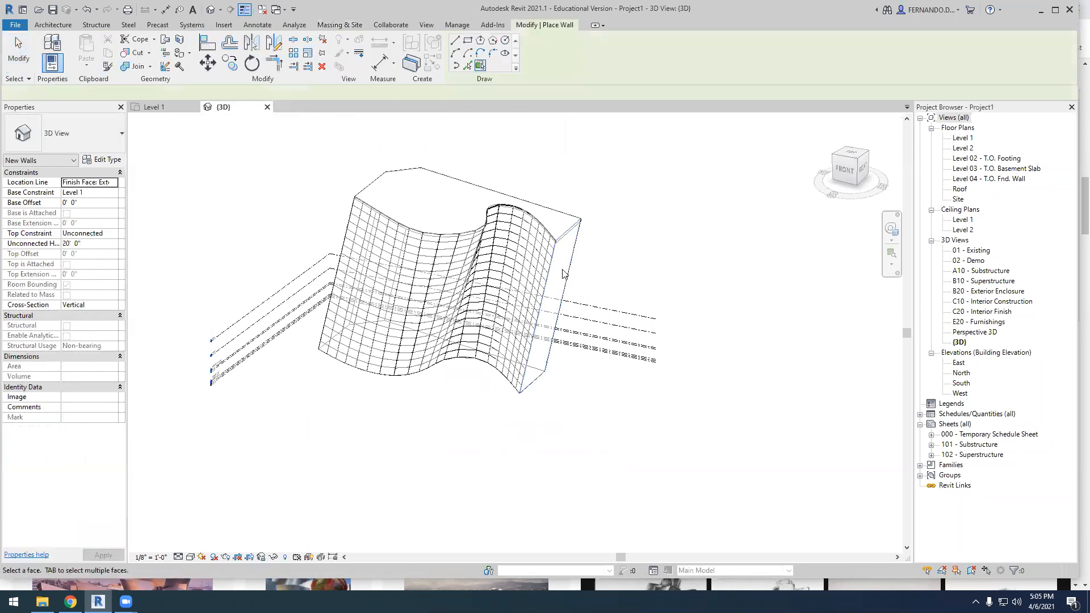
pyautogui.keyDown('shift'); pyautogui.moveTo(463, 444); pyautogui.dragTo(441, 451, button='middle'); pyautogui.keyUp('shift')
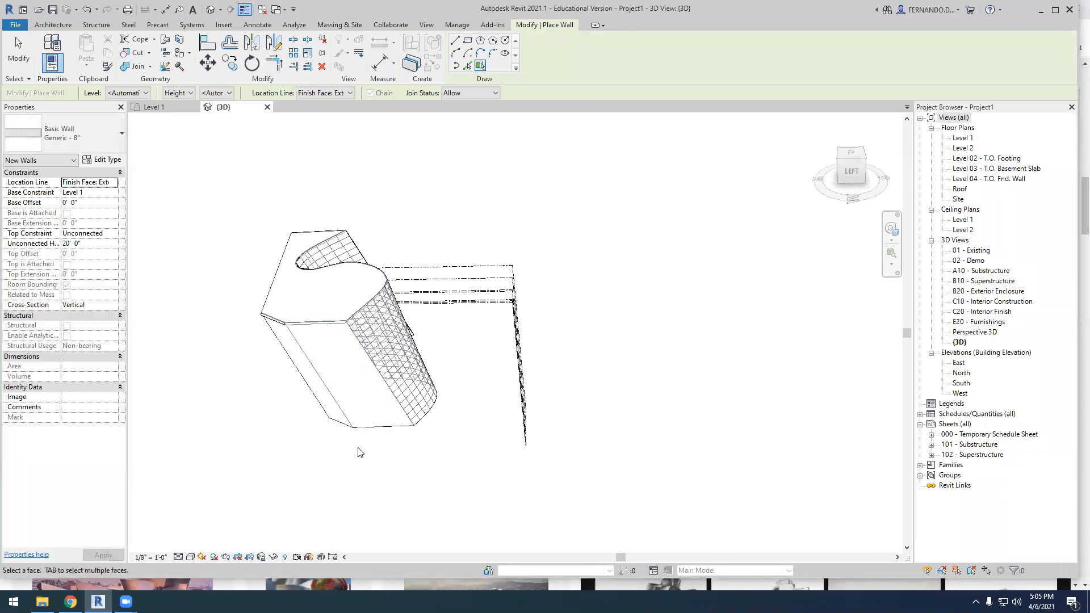
pyautogui.scroll(-4, 360, 450)
pyautogui.press('Escape')
pyautogui.press('Escape')
# Examine the curtain system grid and the slanted end wall up close and from several sides
pyautogui.scroll(-2, 391, 433)
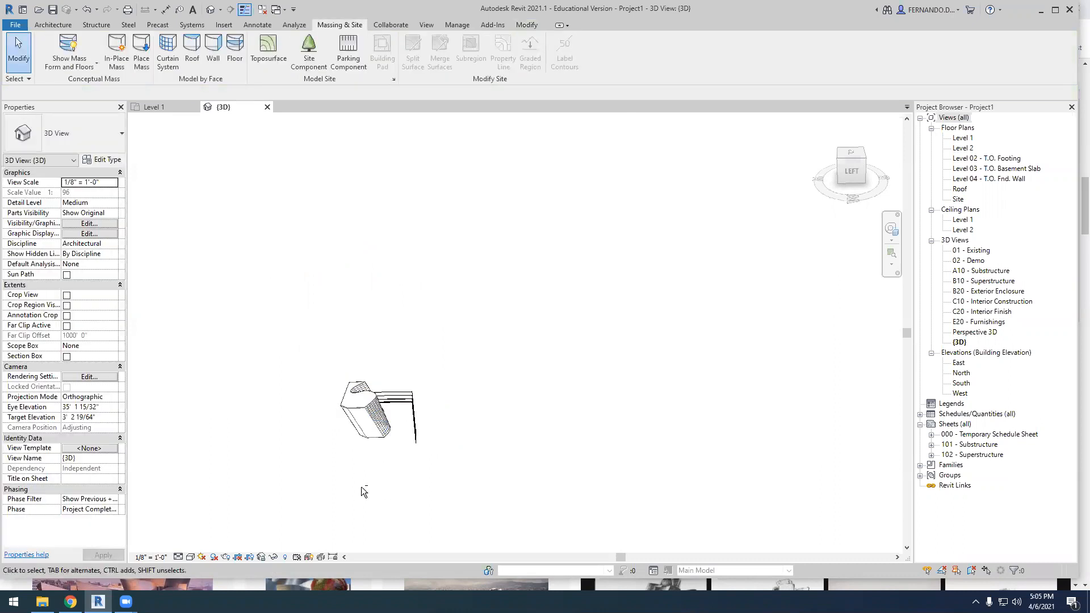
pyautogui.scroll(-1, 436, 443)
pyautogui.keyDown('shift'); pyautogui.moveTo(430, 470); pyautogui.dragTo(296, 409, button='middle'); pyautogui.keyUp('shift')
pyautogui.scroll(5, 418, 430)
pyautogui.moveTo(417, 430)
pyautogui.keyDown('shift'); pyautogui.mouseDown(button='middle')
pyautogui.moveTo(431, 433)
pyautogui.moveTo(421, 419)
pyautogui.mouseUp(button='middle'); pyautogui.keyUp('shift')
pyautogui.scroll(6, 421, 419)
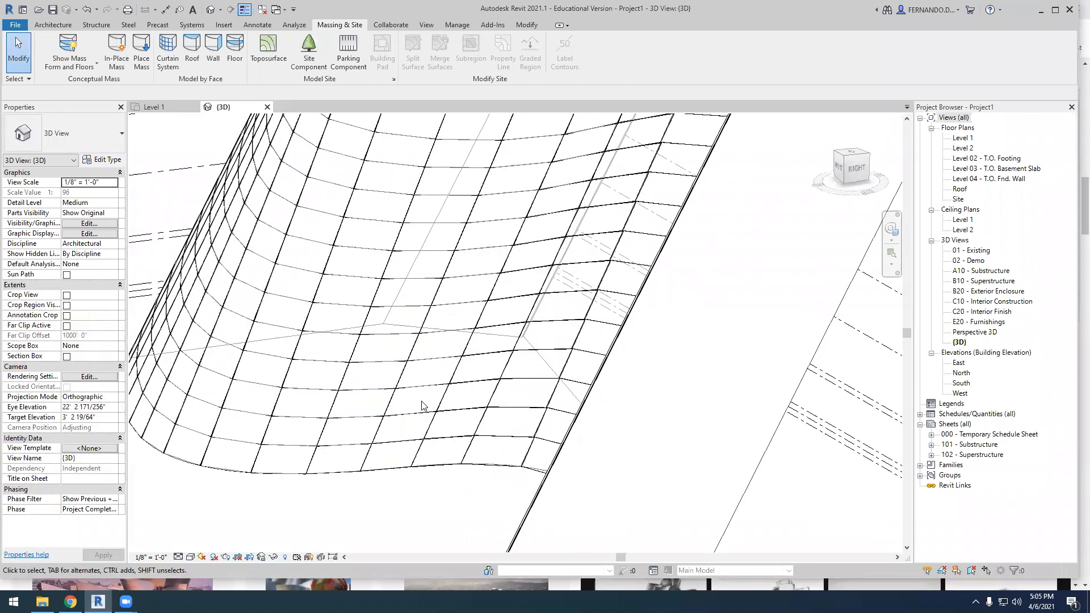
pyautogui.scroll(-6, 487, 349)
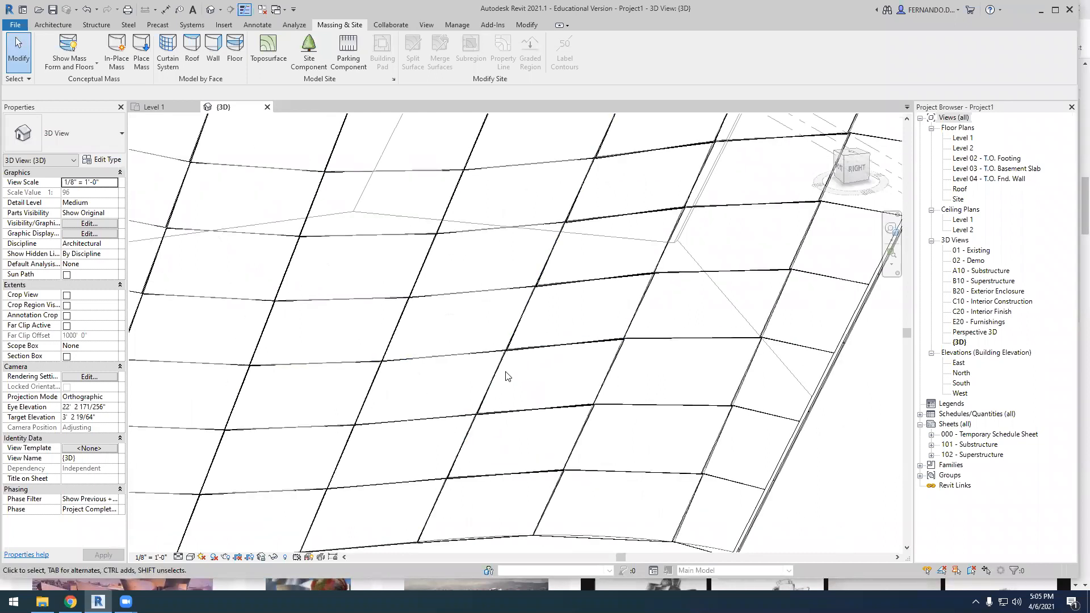
pyautogui.click(613, 476)
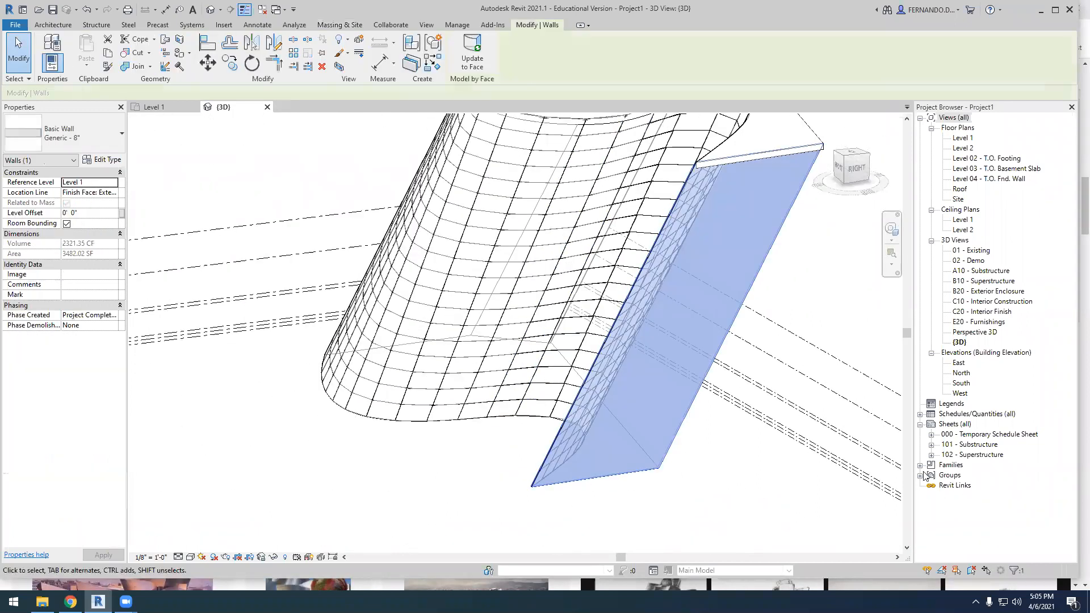
pyautogui.scroll(-3, 723, 438)
pyautogui.keyDown('shift'); pyautogui.moveTo(708, 523); pyautogui.dragTo(620, 516, button='middle'); pyautogui.keyUp('shift')
pyautogui.click(603, 517)
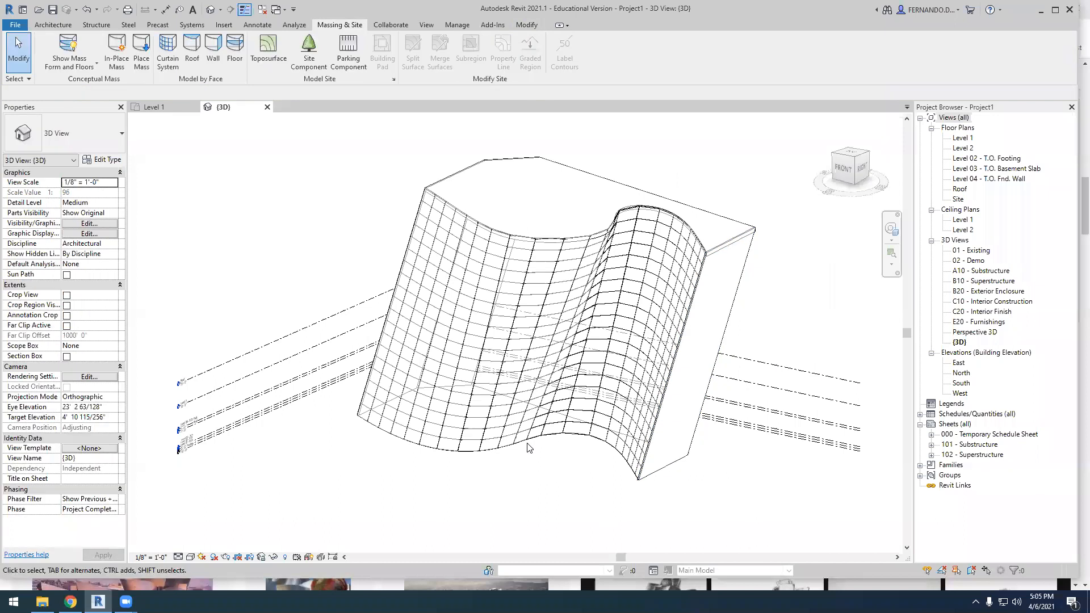
pyautogui.scroll(-5, 522, 444)
pyautogui.keyDown('shift'); pyautogui.moveTo(637, 441); pyautogui.dragTo(432, 463, button='middle'); pyautogui.keyUp('shift')
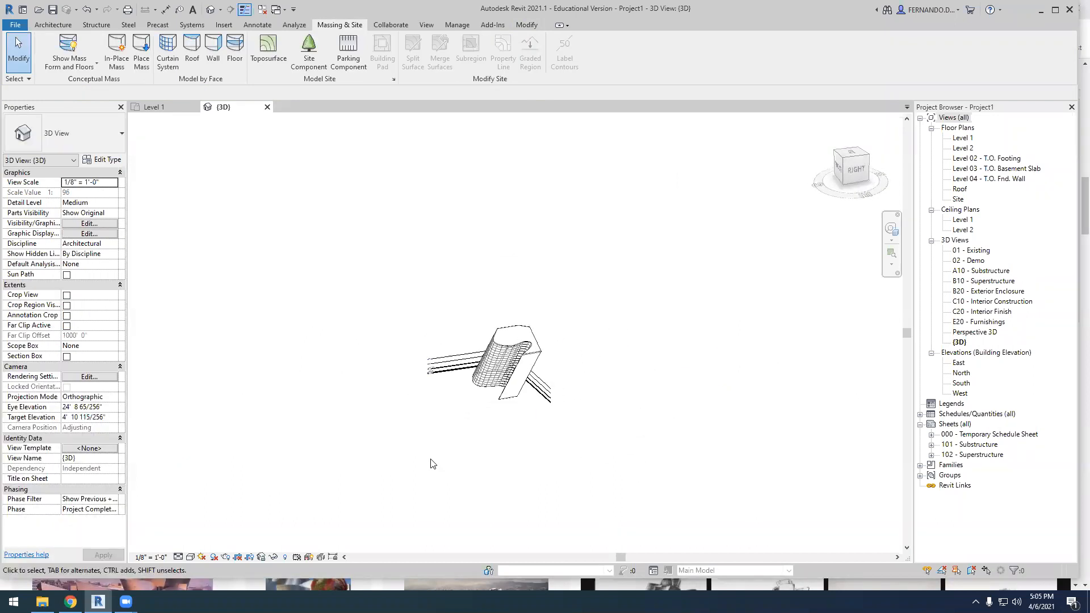
# Examine the full curved curtain system face of the mass from the front corner in the 3D view
pyautogui.scroll(2, 486, 412)
pyautogui.keyDown('shift'); pyautogui.moveTo(552, 449); pyautogui.dragTo(625, 420, button='middle'); pyautogui.keyUp('shift')
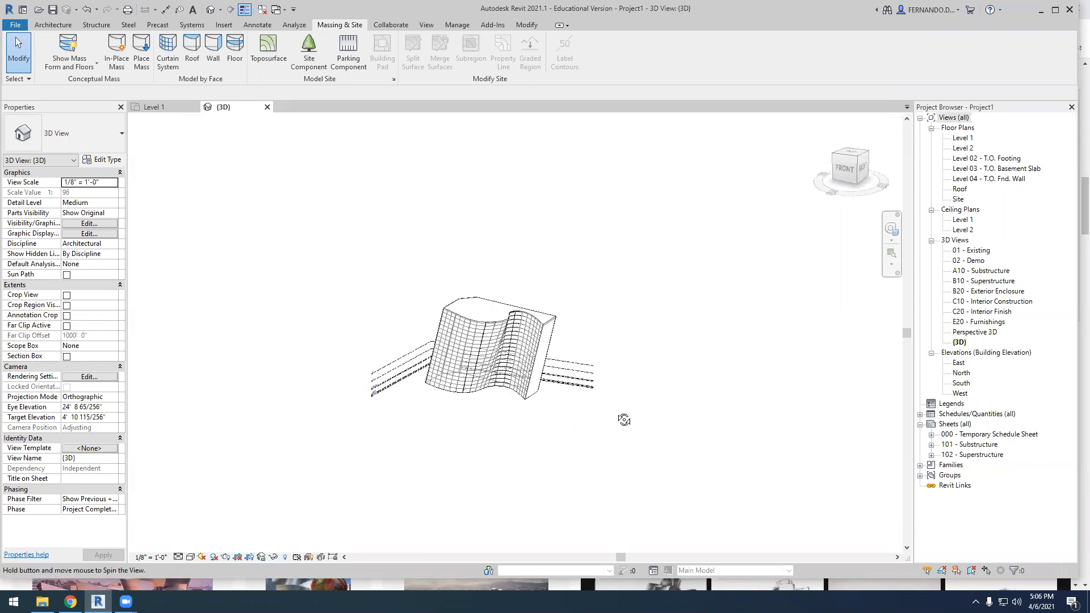
pyautogui.scroll(6, 471, 441)
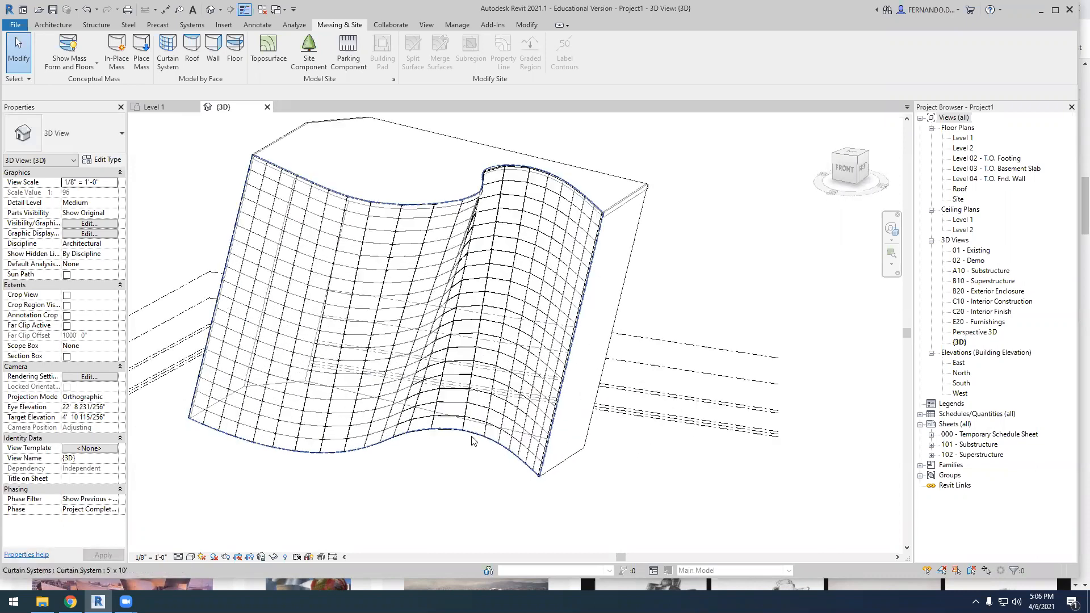
pyautogui.scroll(1, 471, 441)
pyautogui.scroll(-4, 471, 440)
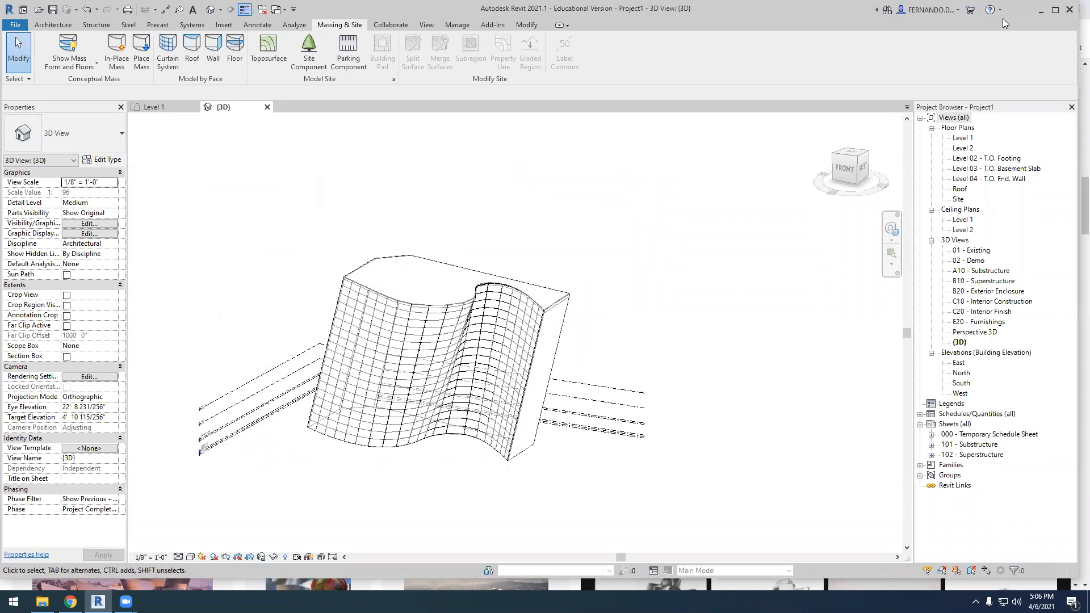
# Switch to the Guggenheim Bilbao image results in Chrome and enlarge the IE University photo, followed by a related photo of the curved metal facade
pyautogui.click(1042, 10)
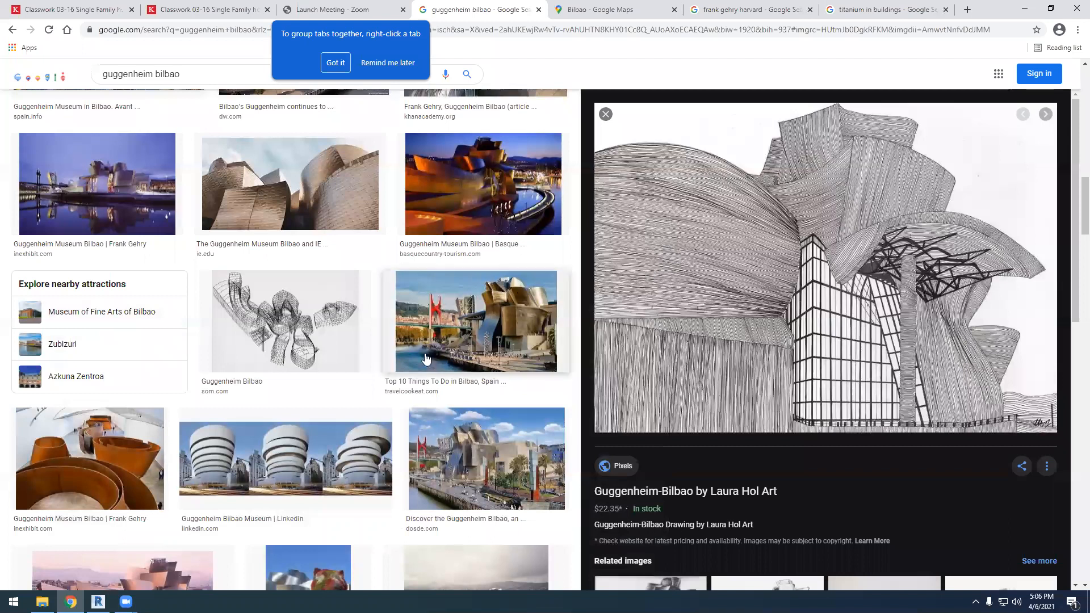
pyautogui.click(334, 205)
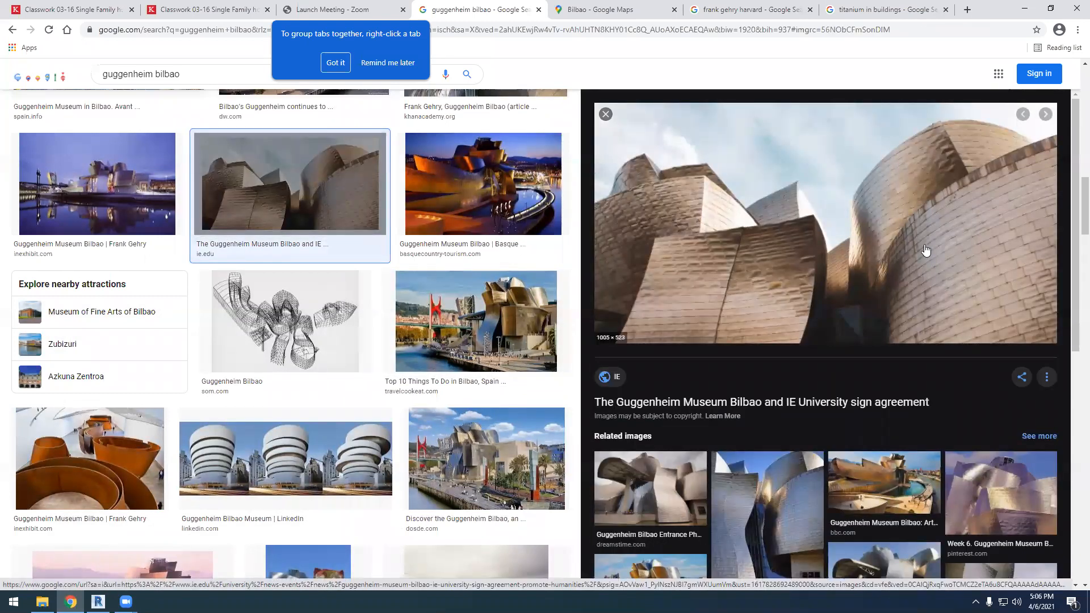
pyautogui.click(785, 514)
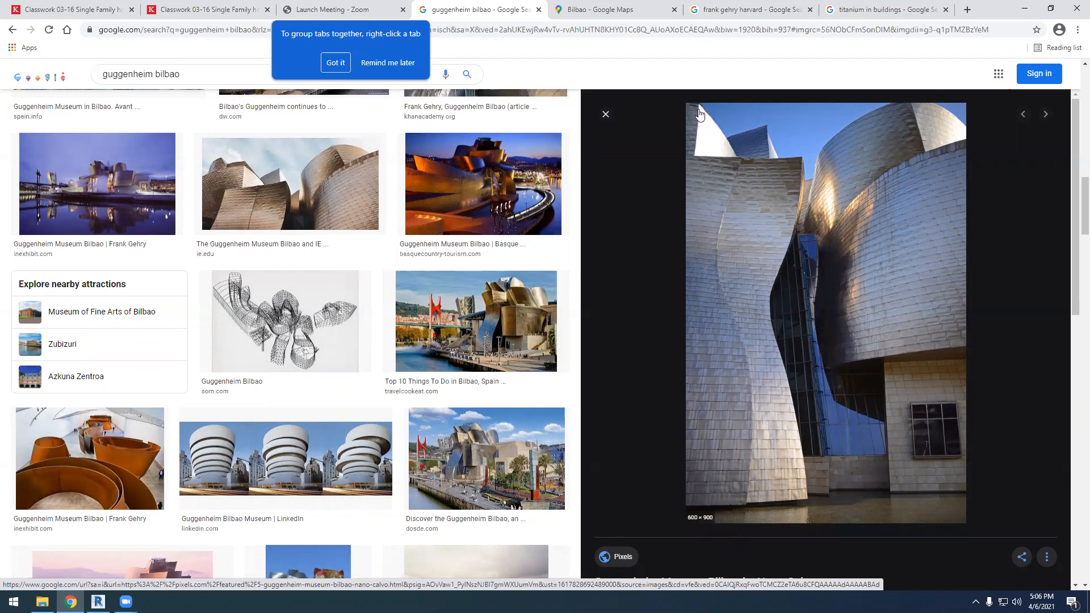
# Enlarge the Blank Palate riverside photo, the SOM wireframe drawing and The Art Newspaper night photo among the Guggenheim Bilbao image results
pyautogui.click(489, 334)
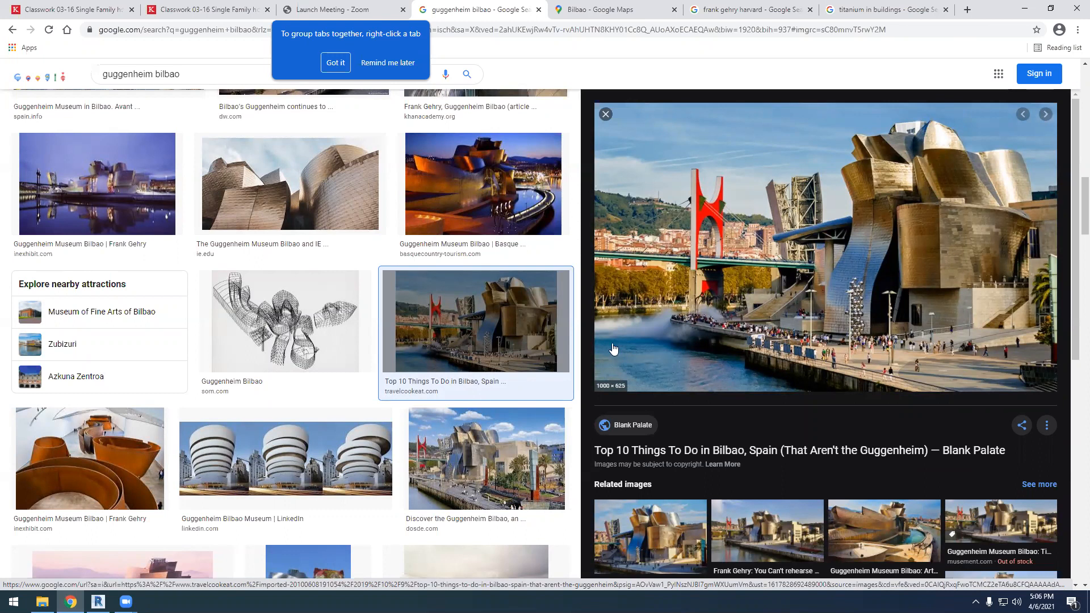
pyautogui.click(320, 313)
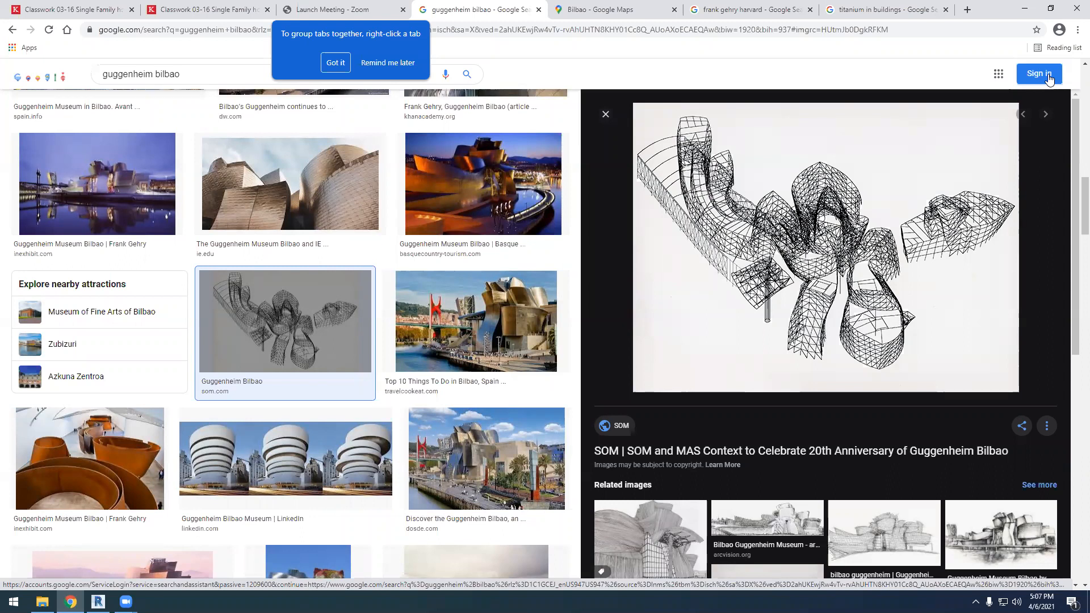
pyautogui.scroll(-5, 488, 244)
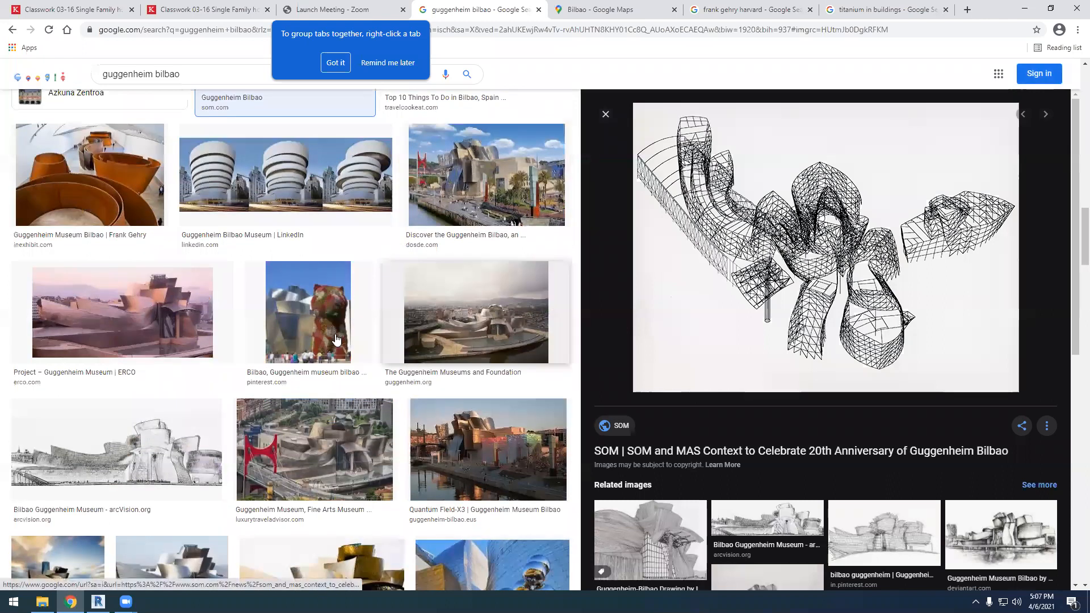
pyautogui.scroll(-5, 370, 341)
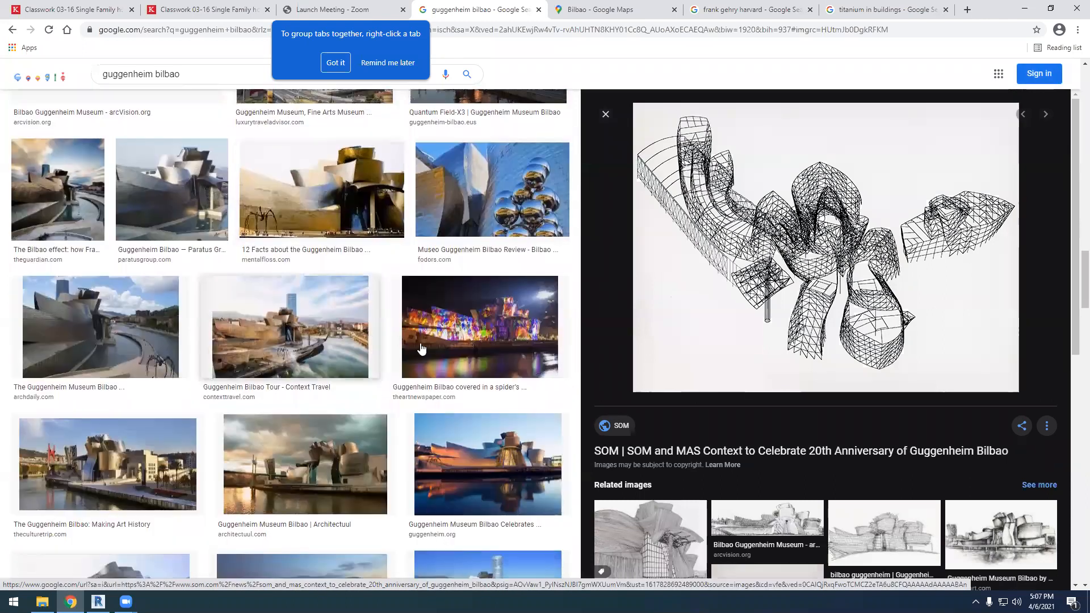
pyautogui.scroll(-1, 366, 328)
pyautogui.click(480, 386)
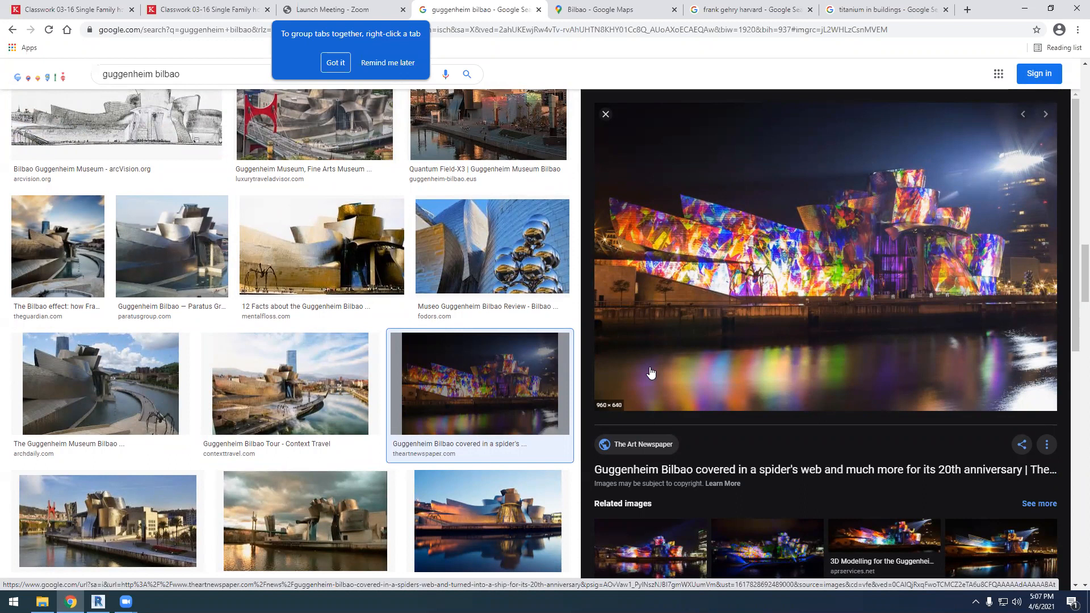
# Browse further through the Guggenheim Bilbao image results for more exterior and interior views of the curved building
pyautogui.scroll(-4, 353, 392)
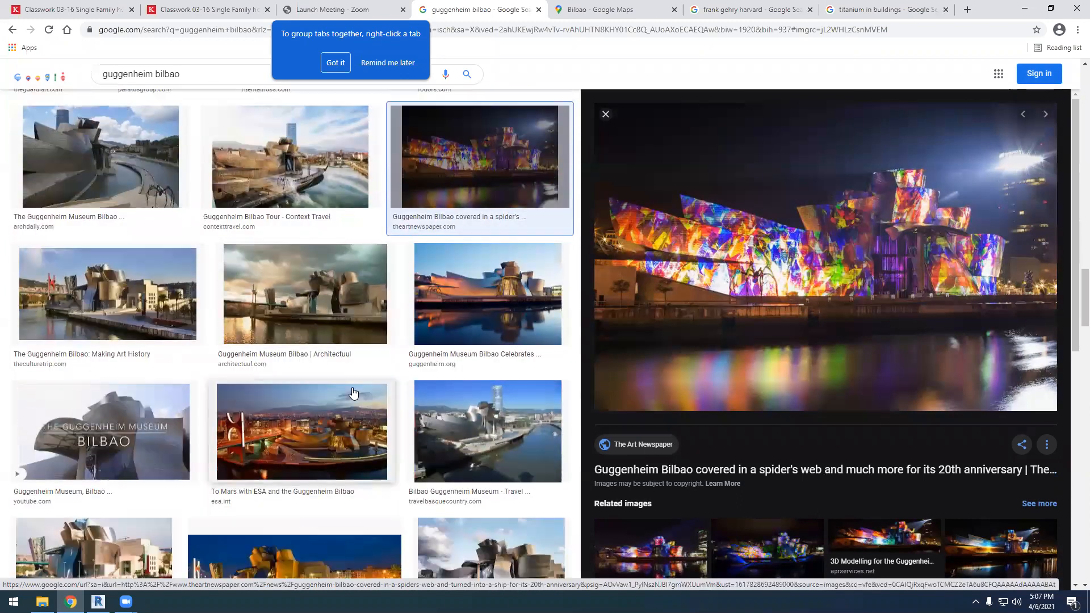
pyautogui.scroll(-1, 353, 392)
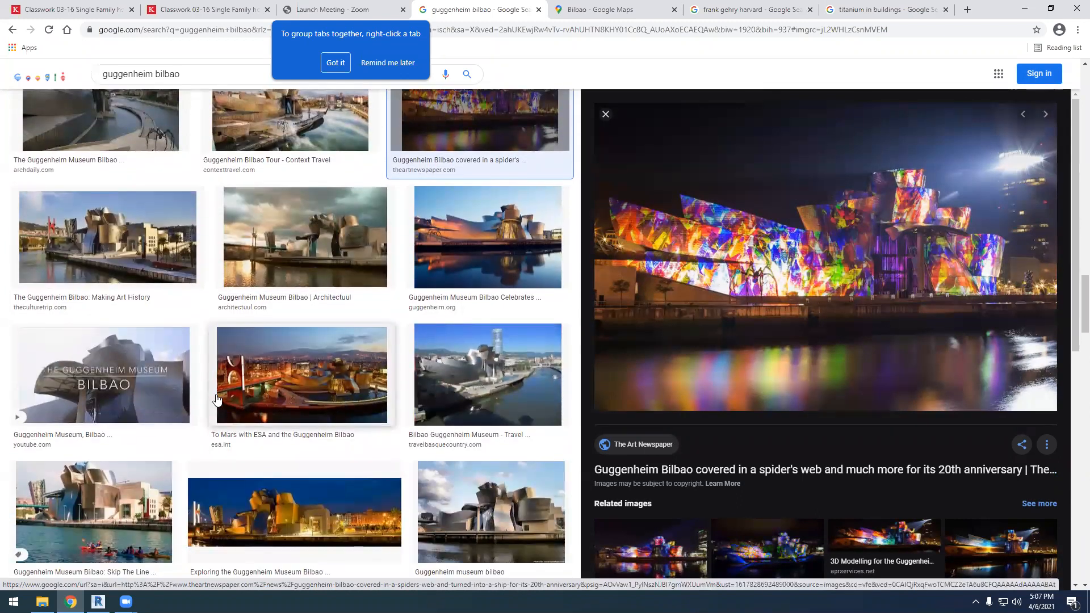
pyautogui.scroll(-5, 216, 401)
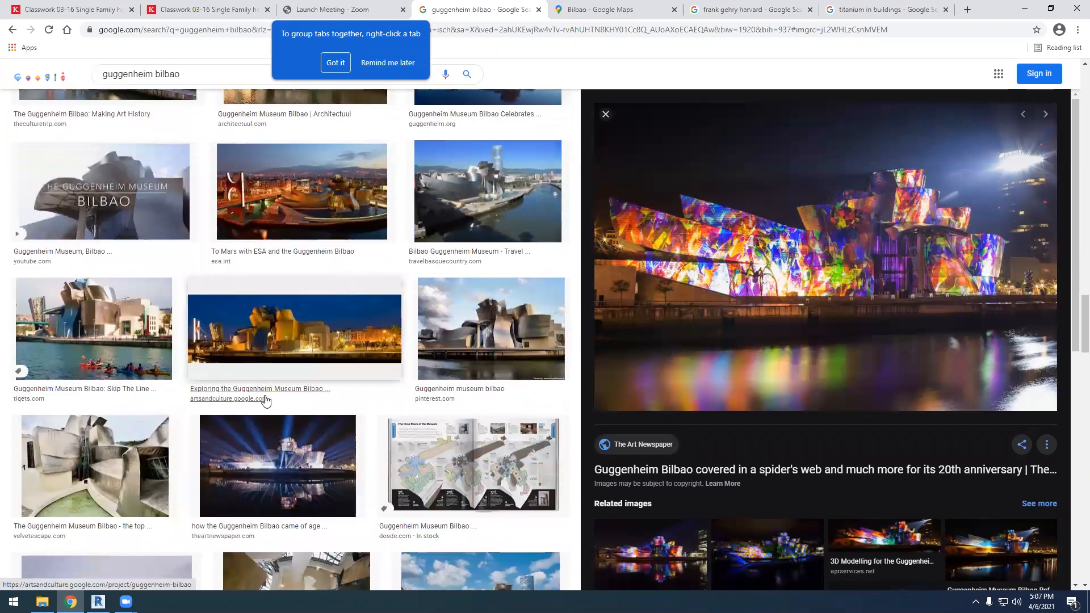
pyautogui.scroll(-3, 272, 386)
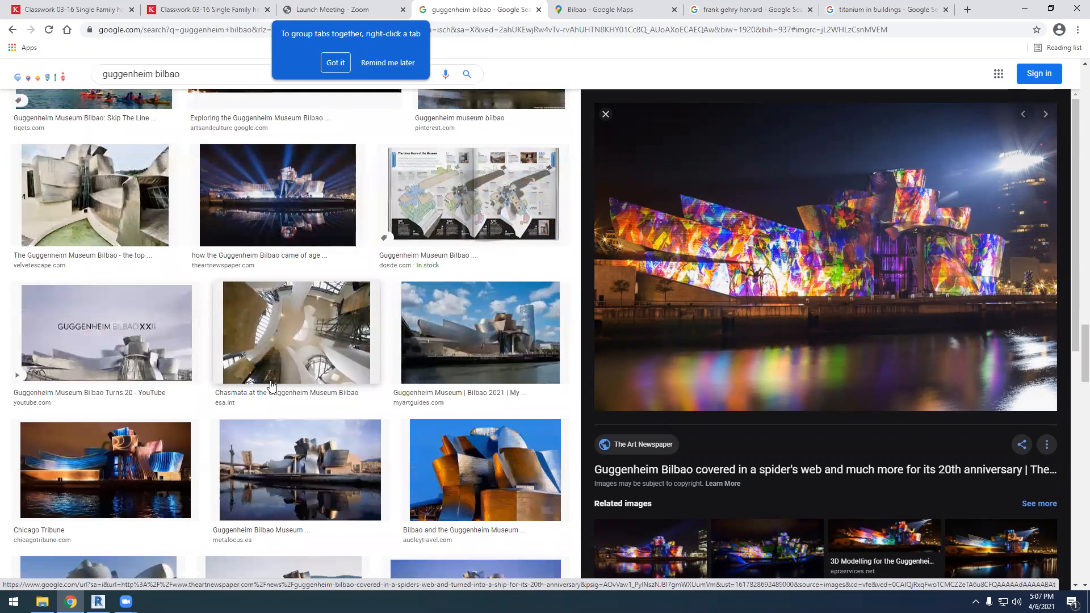
pyautogui.scroll(-4, 272, 386)
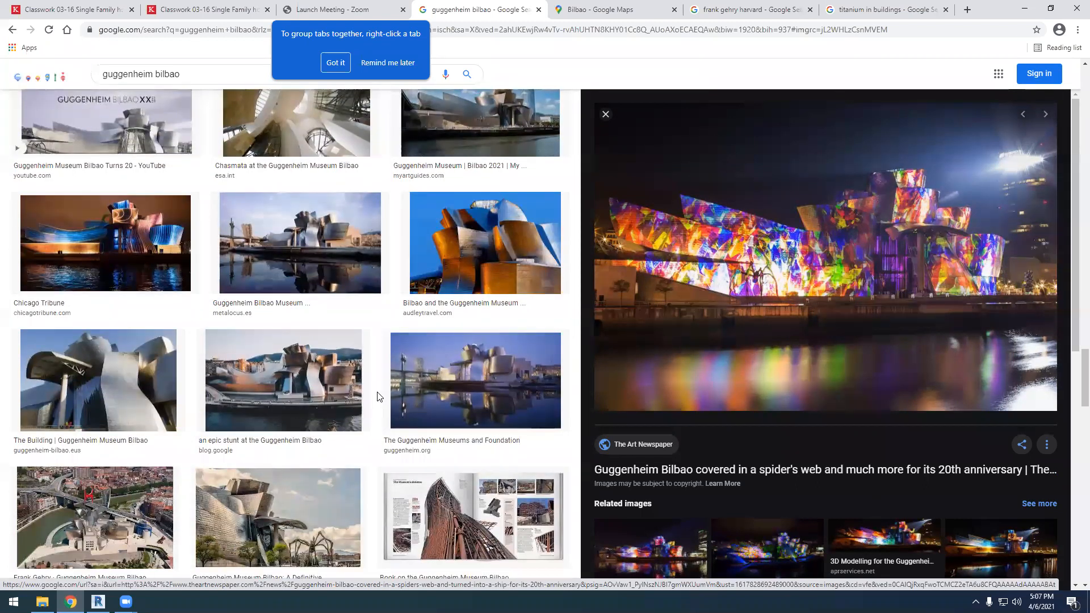
pyautogui.scroll(-3, 380, 397)
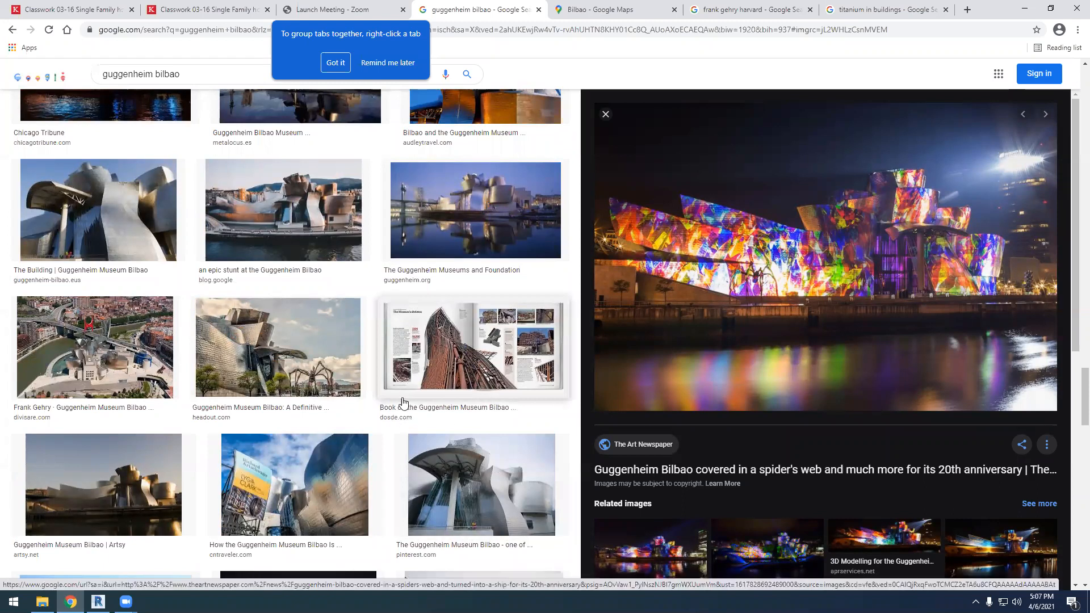
# Switch to Revit and examine the mass's curved, slanted curtain system face in the 3D view
pyautogui.click(98, 602)
pyautogui.scroll(-5, 512, 275)
pyautogui.keyDown('shift'); pyautogui.moveTo(487, 428); pyautogui.dragTo(608, 452, button='middle'); pyautogui.keyUp('shift')
pyautogui.scroll(3, 534, 363)
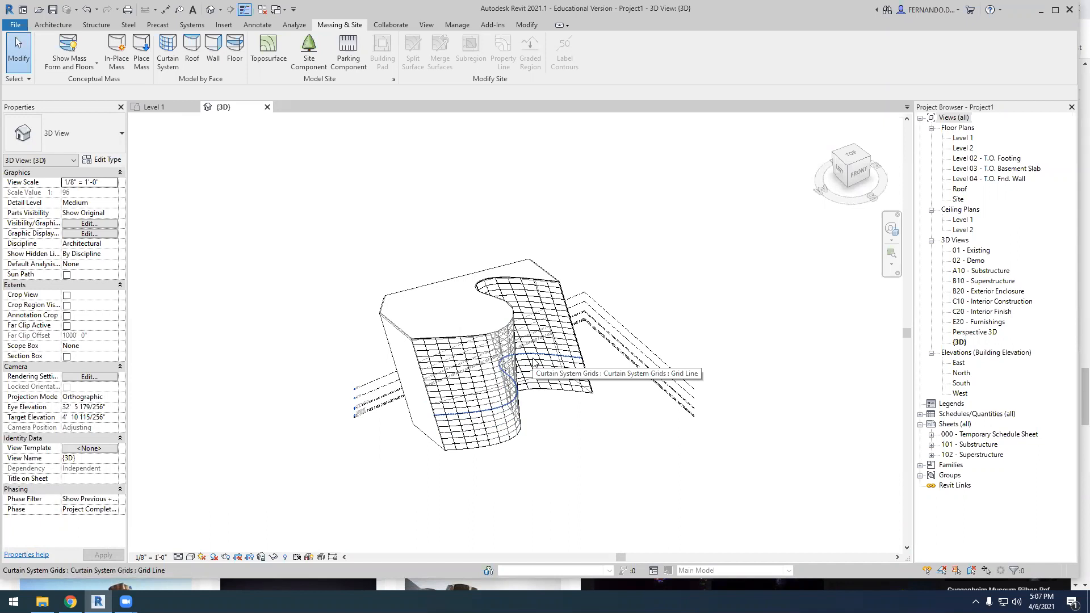
pyautogui.scroll(3, 482, 355)
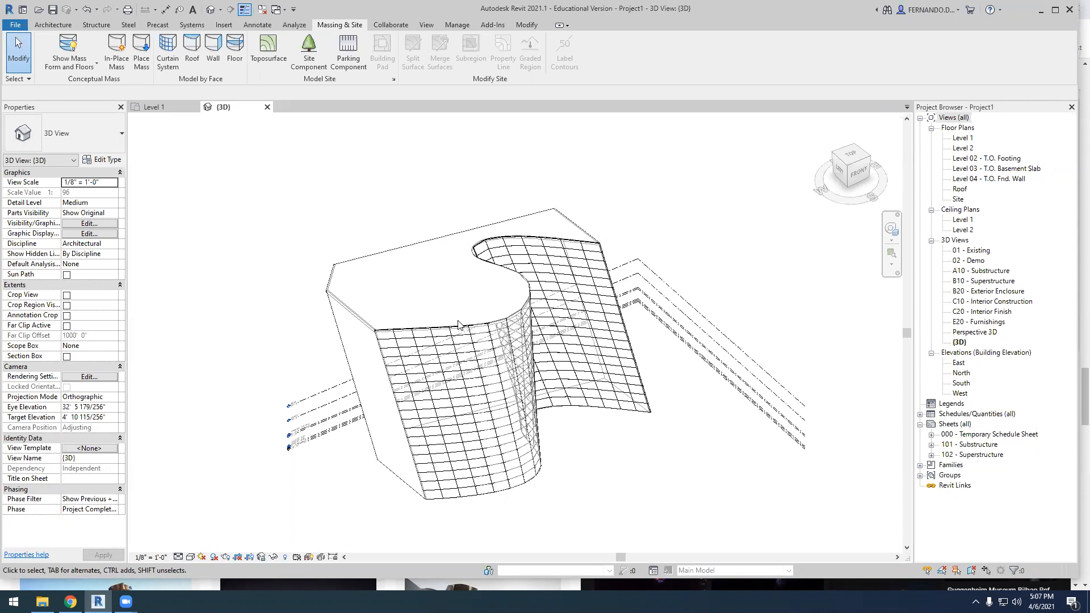
pyautogui.scroll(-2, 434, 290)
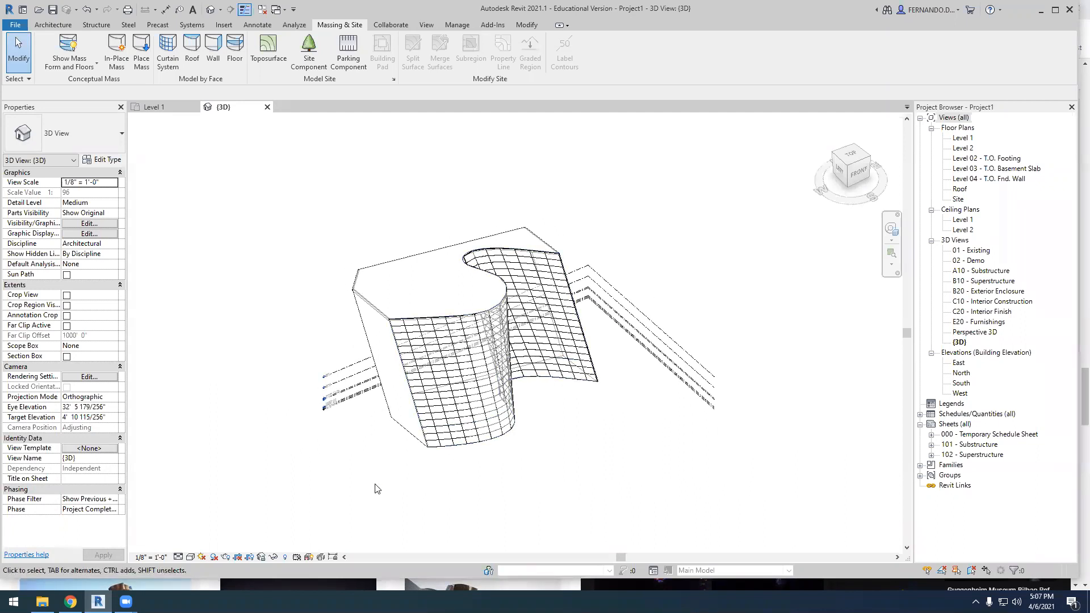
# Delete the entire mass model together with its curtain system, walls and roof from the 3D view
pyautogui.keyDown('shift'); pyautogui.moveTo(378, 436); pyautogui.dragTo(421, 372, button='middle'); pyautogui.keyUp('shift')
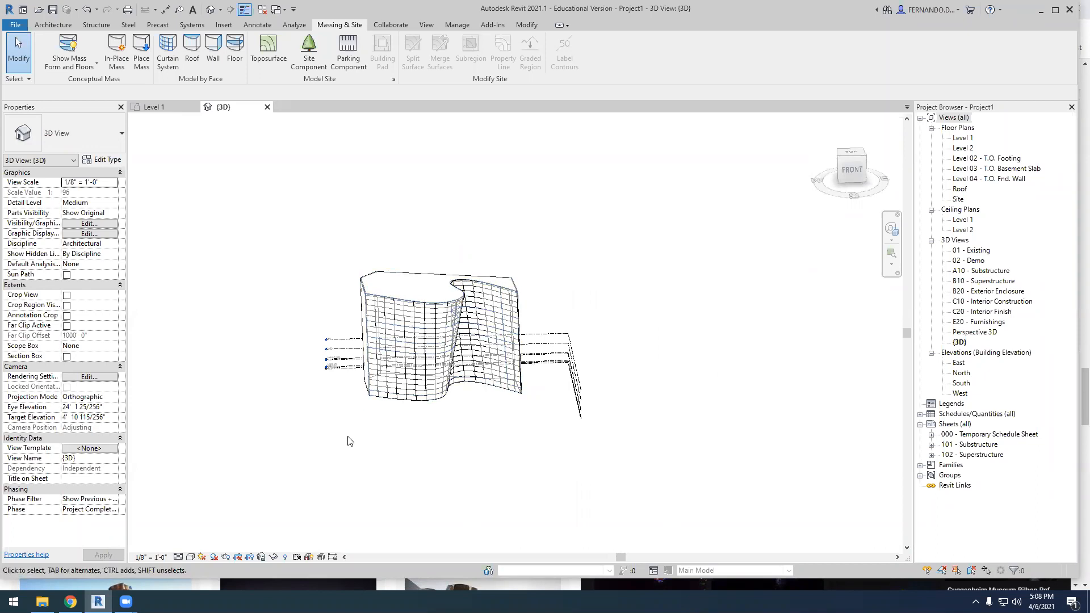
pyautogui.moveTo(352, 443); pyautogui.dragTo(544, 205)
pyautogui.press('Delete')
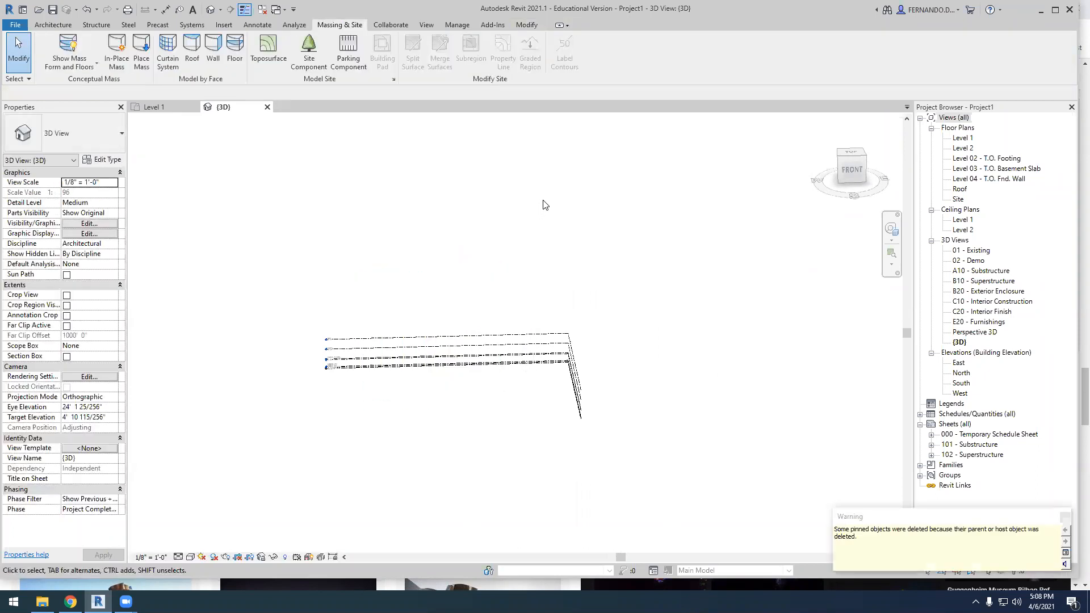
pyautogui.scroll(-2, 540, 216)
pyautogui.keyDown('shift'); pyautogui.moveTo(462, 346); pyautogui.dragTo(486, 363, button='middle'); pyautogui.keyUp('shift')
# Draw a vertical grid line between the west and north elevation markers in the Level 1 floor plan
pyautogui.click(152, 106)
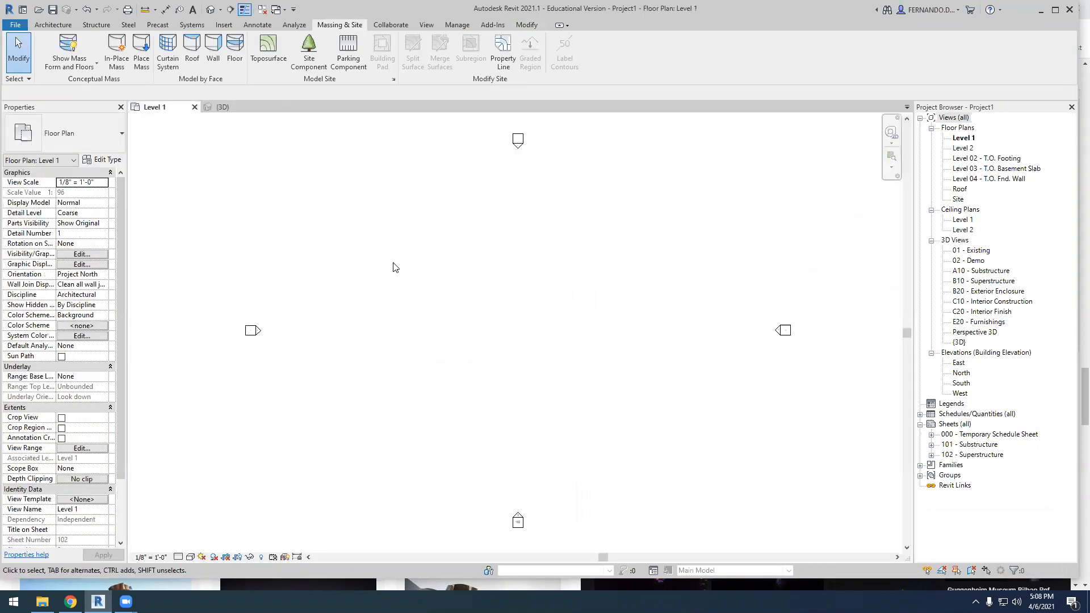
pyautogui.scroll(-2, 388, 365)
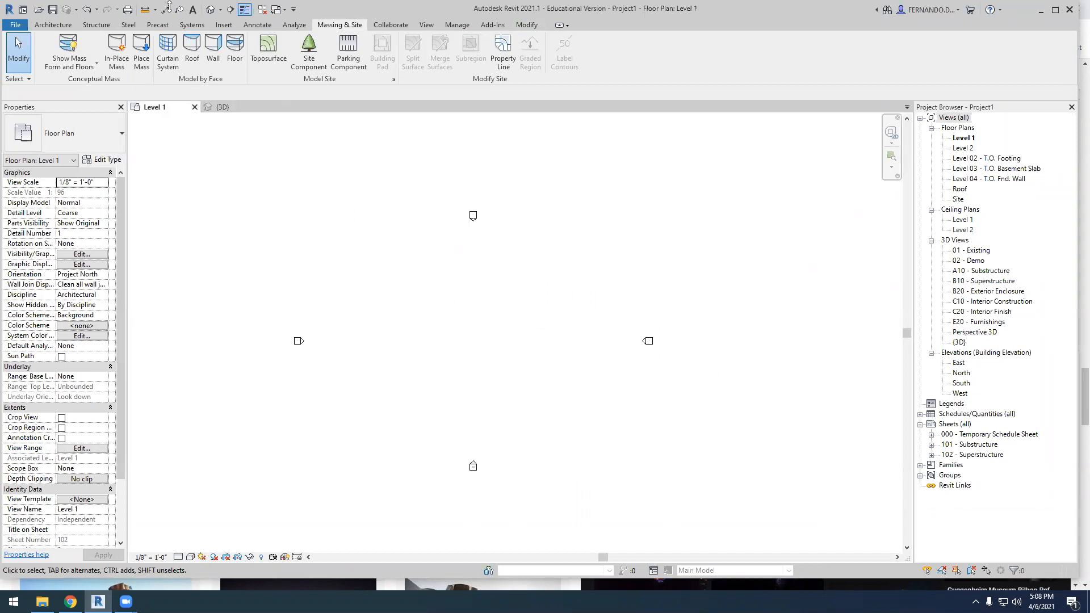
pyautogui.click(68, 27)
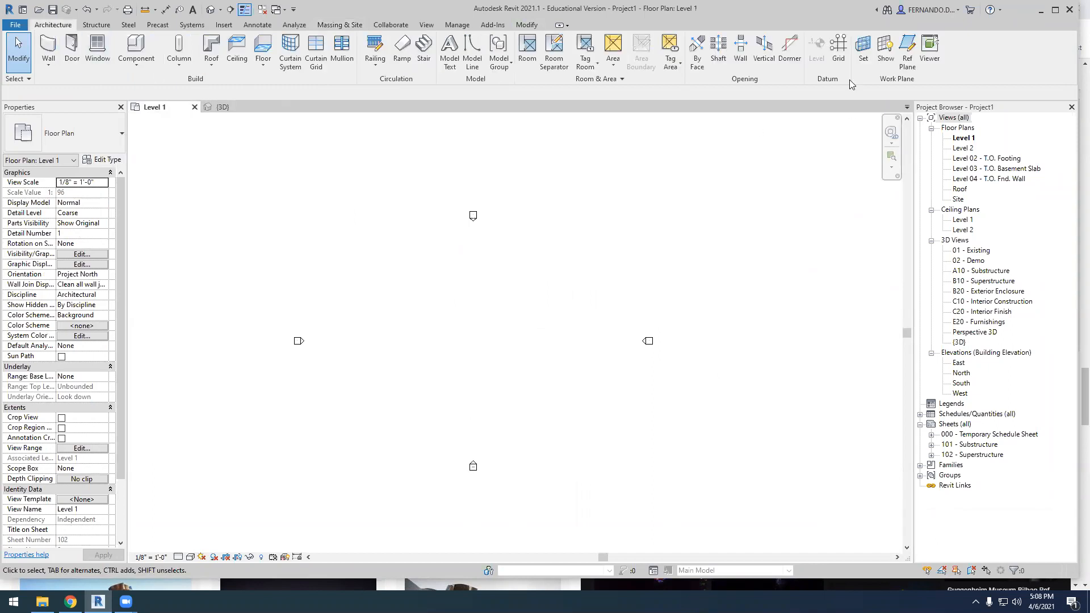
pyautogui.click(839, 51)
pyautogui.click(391, 410)
pyautogui.click(391, 244)
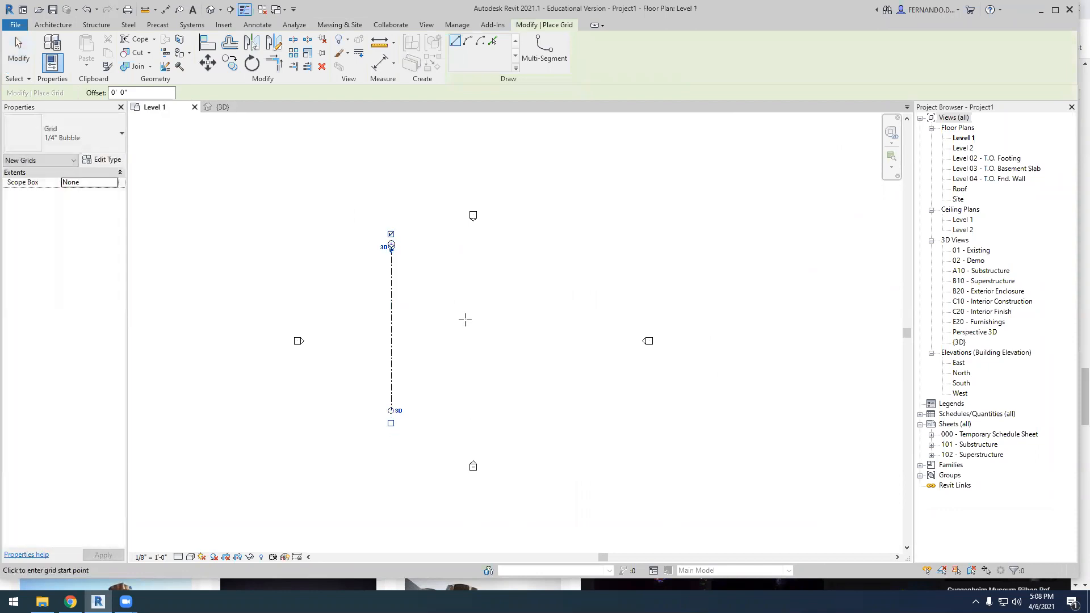
pyautogui.scroll(1, 419, 269)
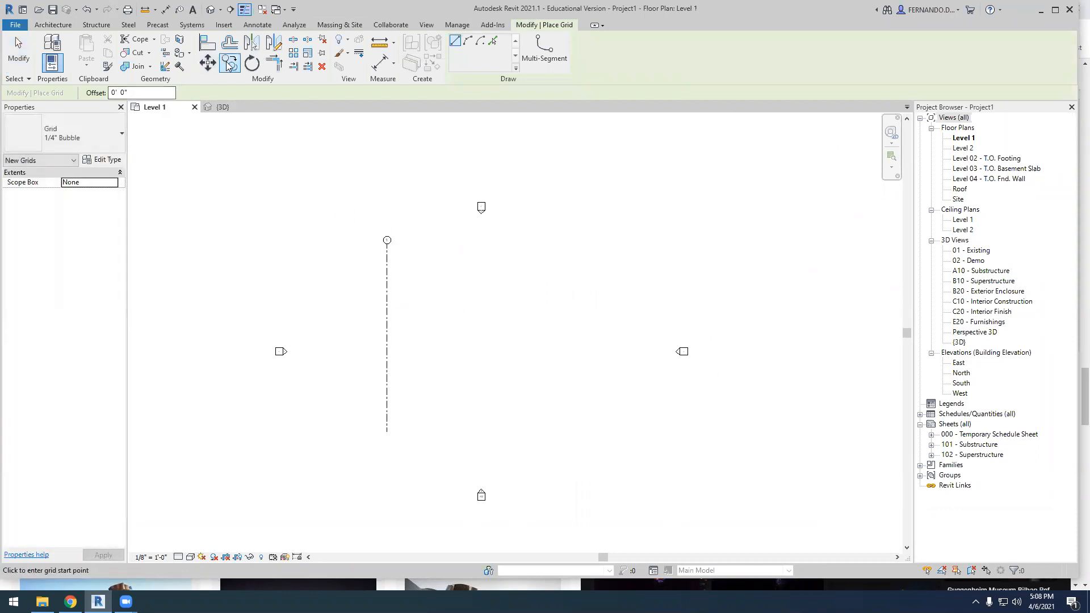
pyautogui.press('Escape')
pyautogui.press('Escape')
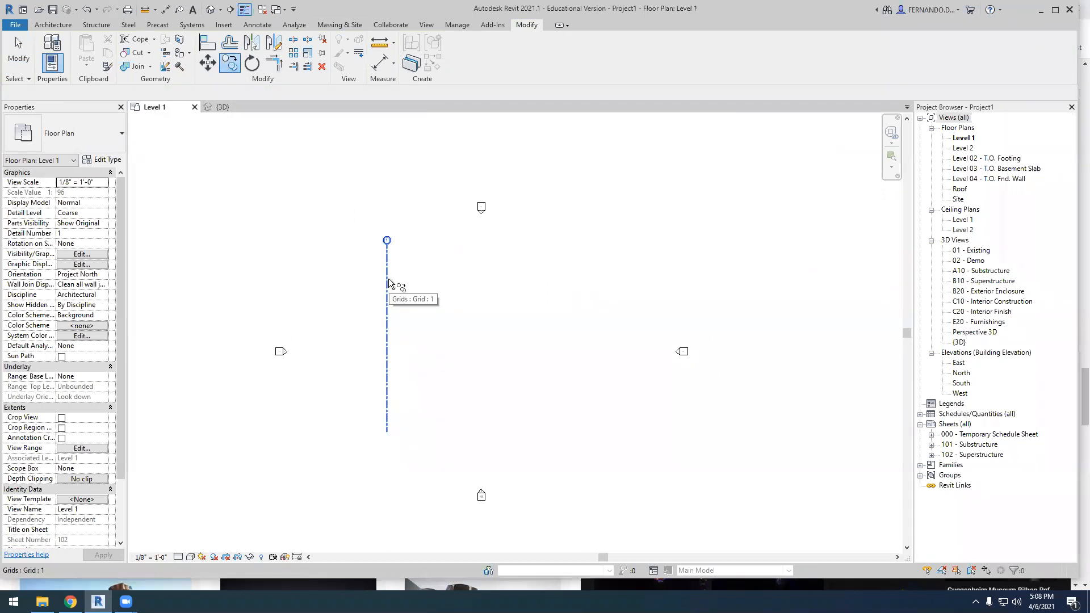
# Copy the vertical grid line three times to the east, spaced 36', 36' and 40' apart
pyautogui.click(390, 284)
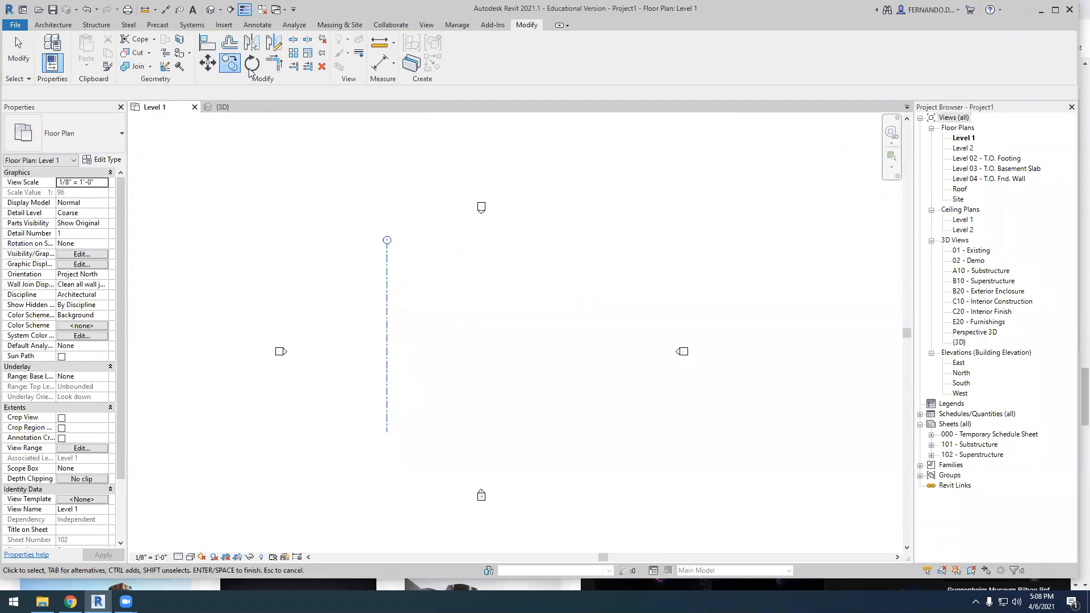
pyautogui.click(390, 336)
pyautogui.click(455, 335)
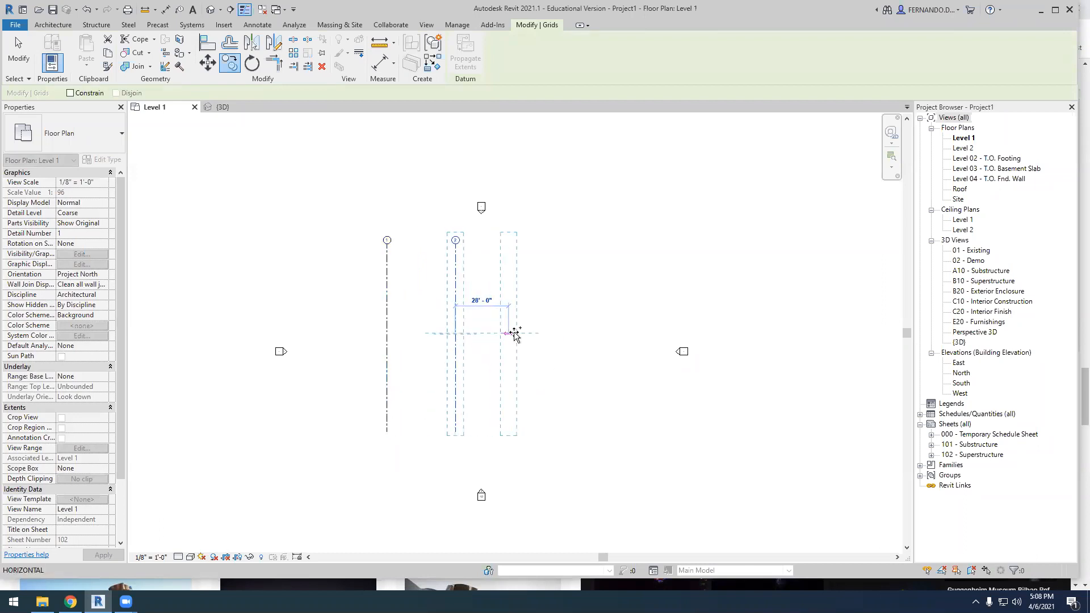
pyautogui.click(524, 335)
pyautogui.click(600, 336)
pyautogui.press('Escape')
pyautogui.press('Escape')
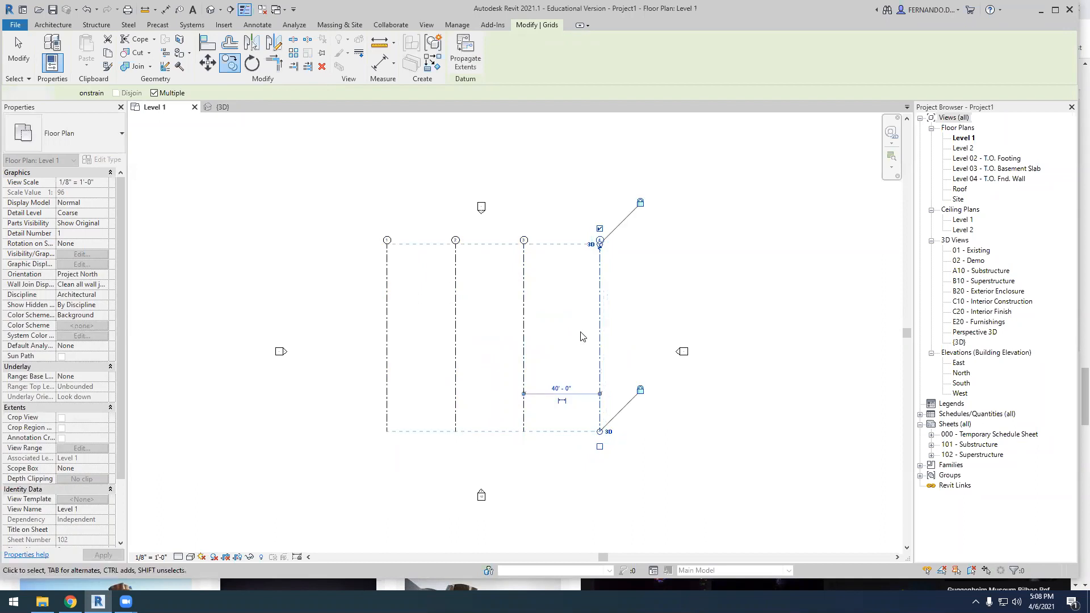
# Place one continuous aligned dimension string across grids 1 to 4, above the grid bubbles
pyautogui.scroll(2, 590, 270)
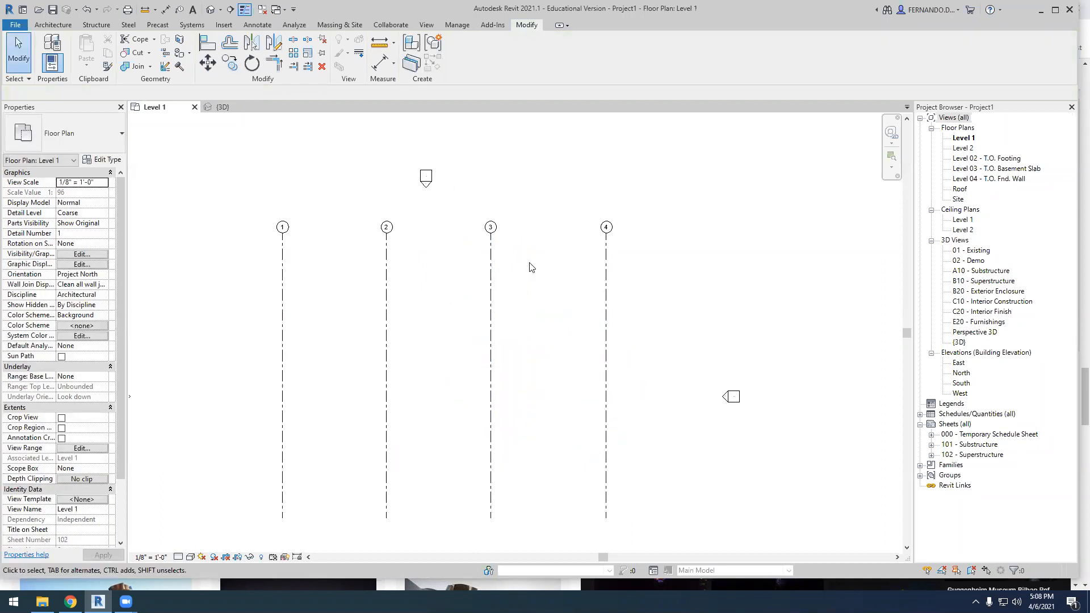
pyautogui.scroll(-1, 530, 266)
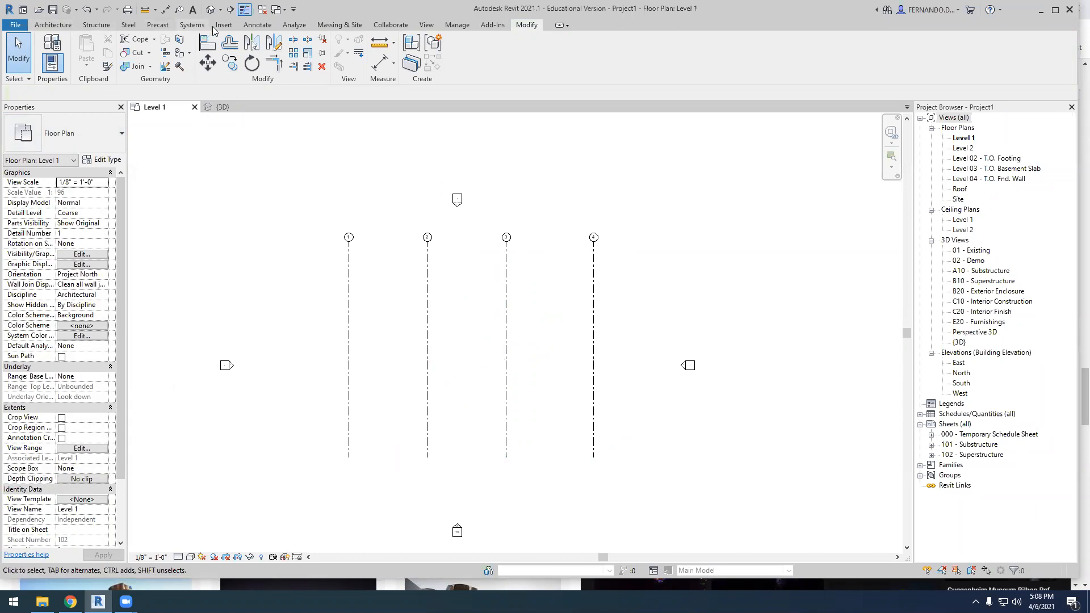
pyautogui.click(257, 25)
pyautogui.click(50, 51)
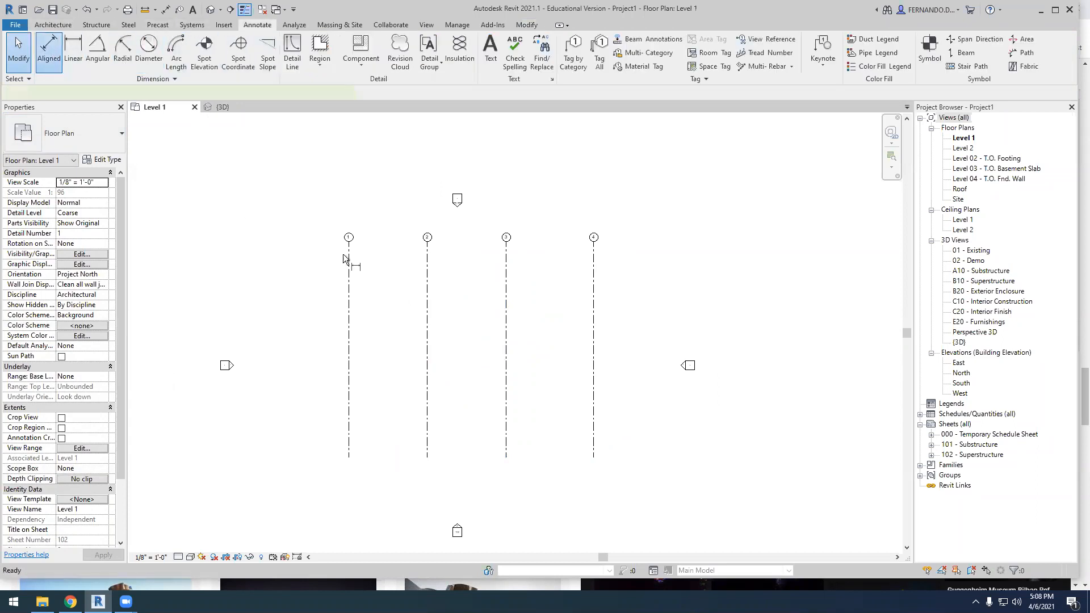
pyautogui.click(348, 279)
pyautogui.click(427, 285)
pyautogui.click(506, 293)
pyautogui.click(595, 307)
pyautogui.scroll(2, 529, 280)
pyautogui.scroll(1, 529, 280)
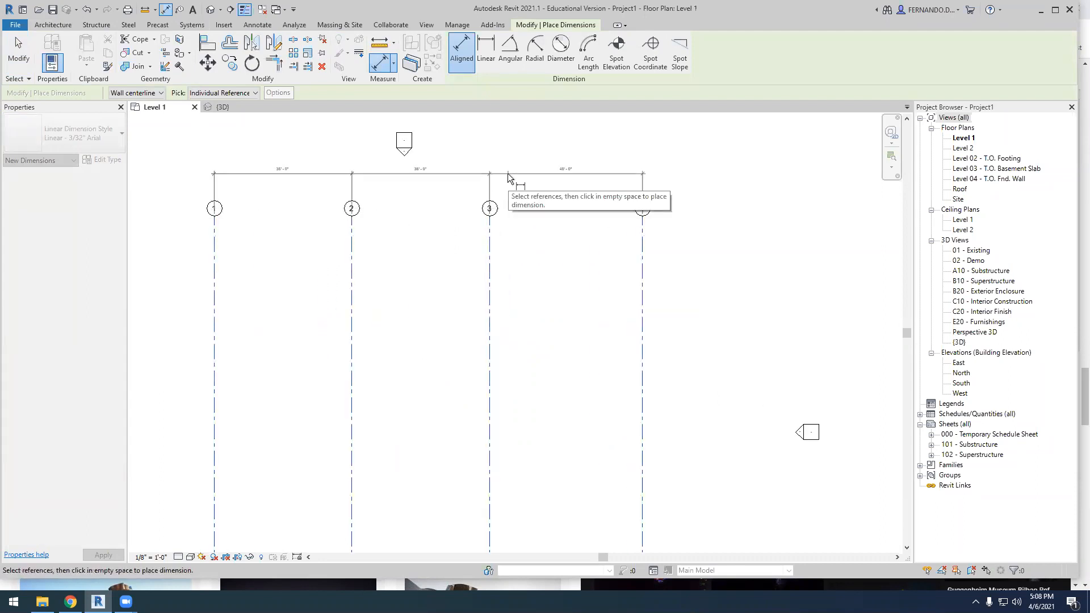
pyautogui.click(508, 178)
pyautogui.scroll(3, 292, 176)
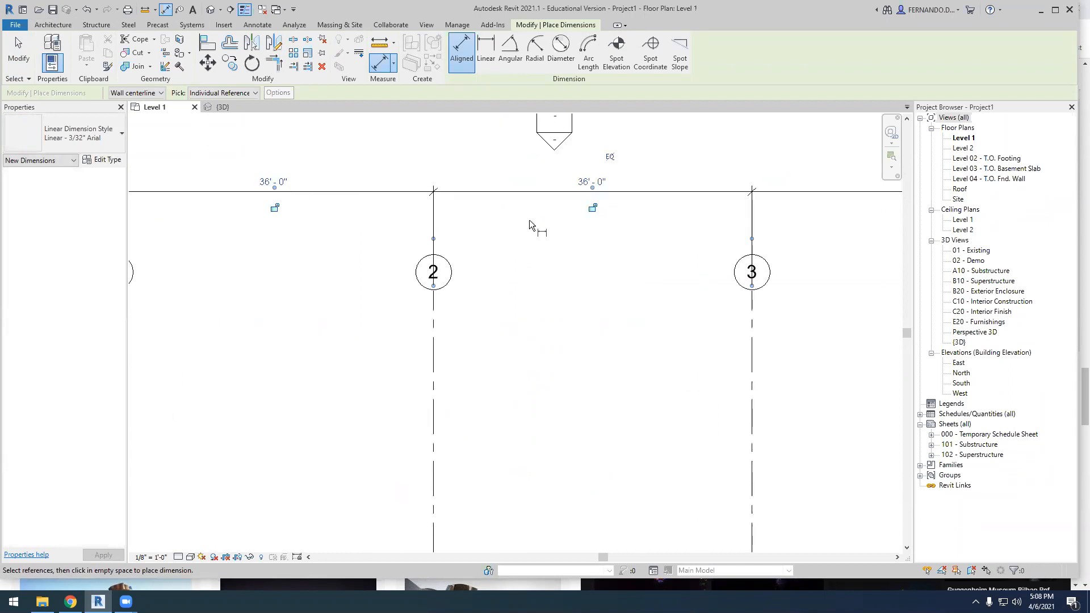
# Make the spacing of grids 1 to 4 equal by toggling the equality constraint on their dimension string
pyautogui.scroll(-2, 462, 213)
pyautogui.scroll(2, 840, 216)
pyautogui.scroll(-2, 446, 294)
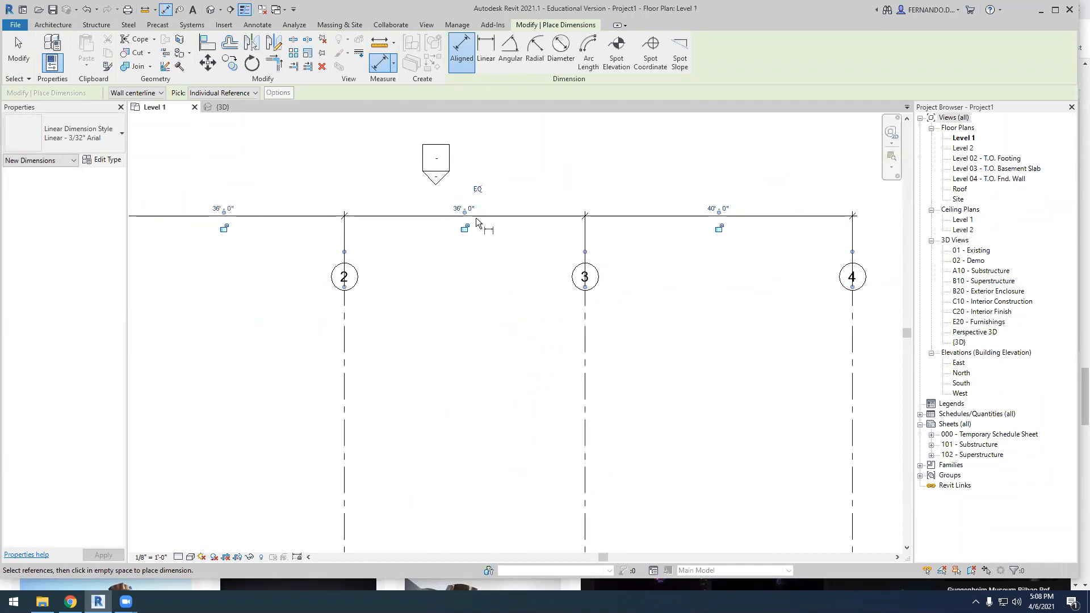
pyautogui.click(479, 190)
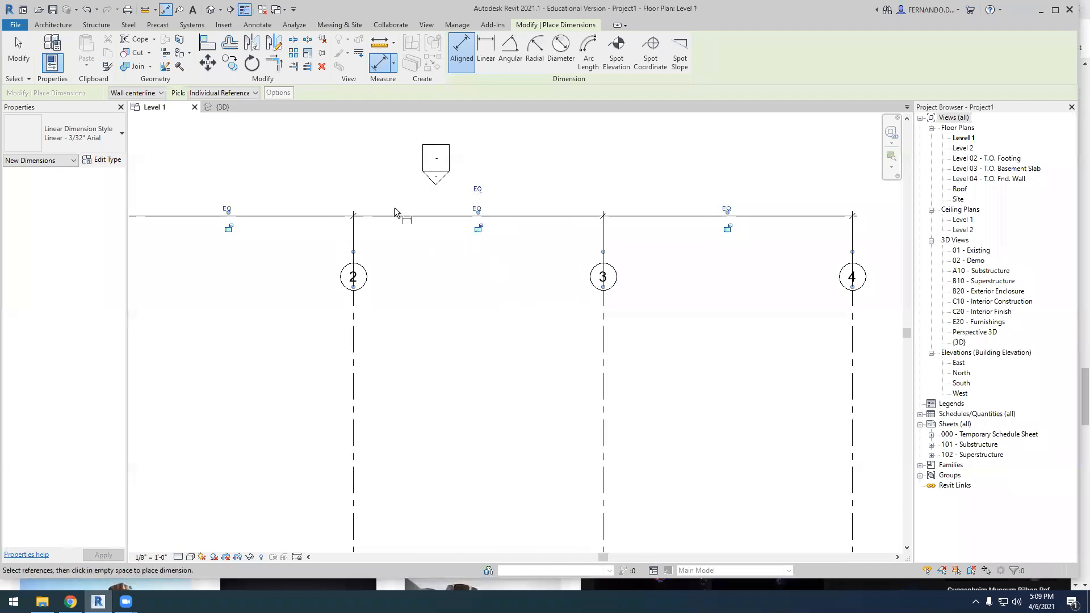
pyautogui.scroll(-3, 391, 227)
pyautogui.press('Escape')
pyautogui.press('Escape')
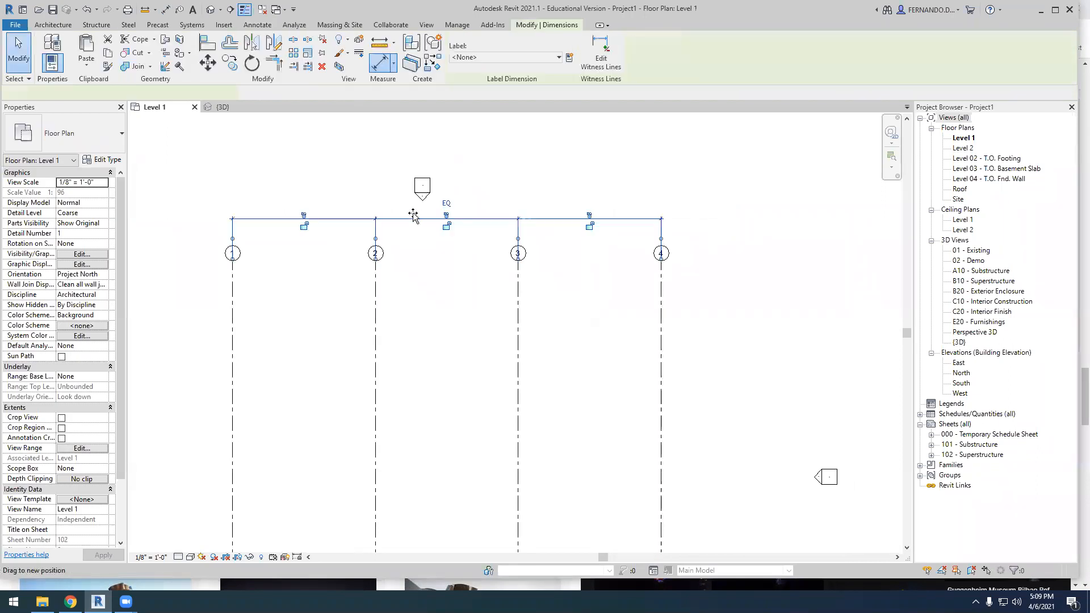
pyautogui.click(417, 219)
pyautogui.press('Escape')
pyautogui.scroll(-4, 568, 318)
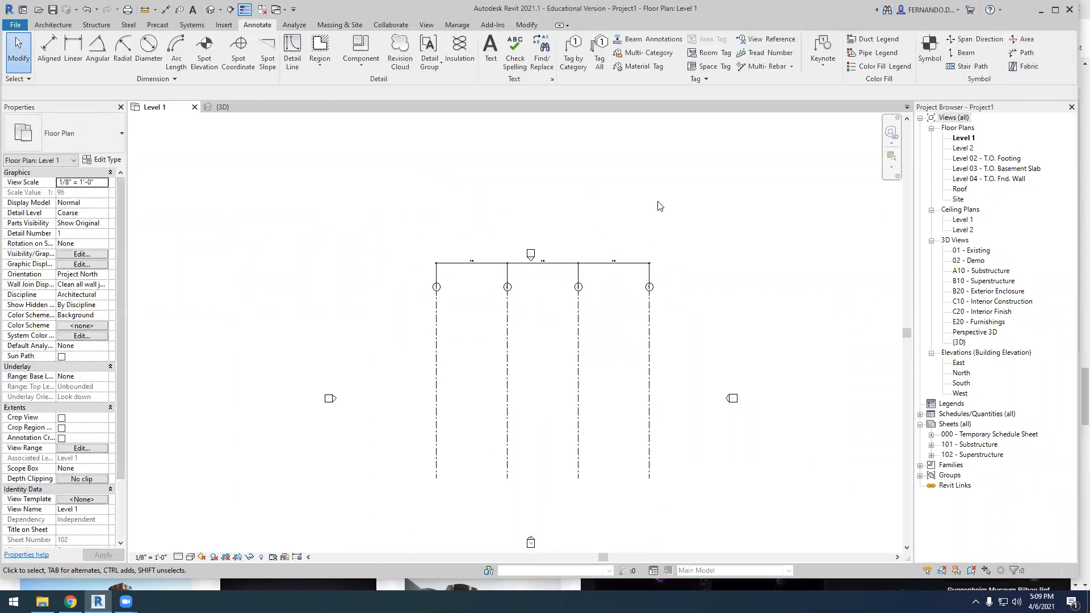
# Draw a horizontal grid line crossing grids 1 to 4 just below their bubbles in the Level 1 floor plan
pyautogui.scroll(1, 684, 250)
pyautogui.click(53, 24)
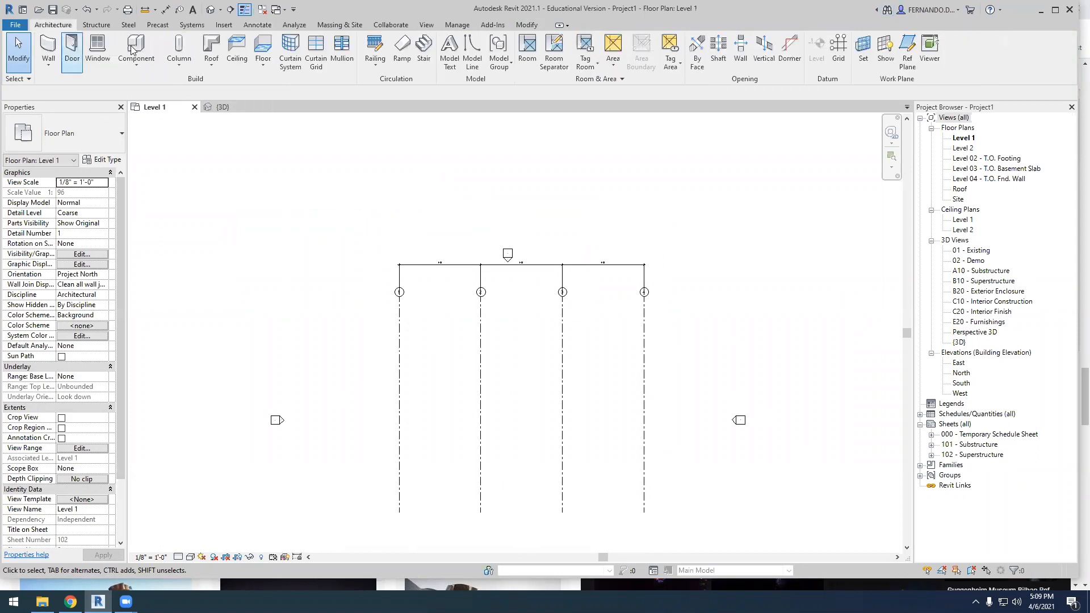
pyautogui.click(838, 51)
pyautogui.click(368, 323)
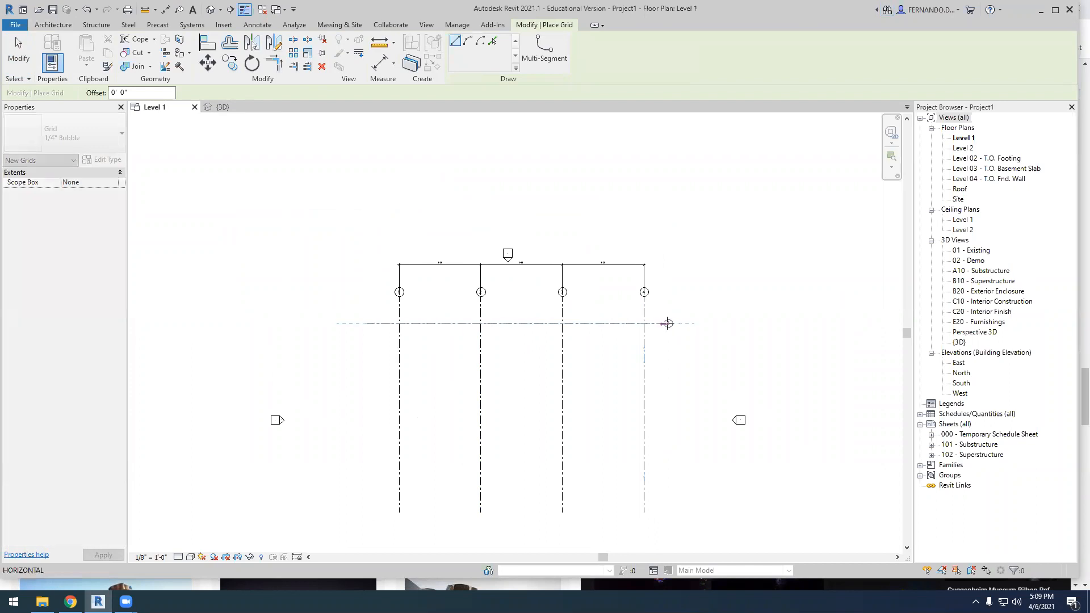
pyautogui.click(674, 324)
pyautogui.press('Escape')
pyautogui.press('Escape')
# Rename the new horizontal grid line as A
pyautogui.scroll(3, 676, 307)
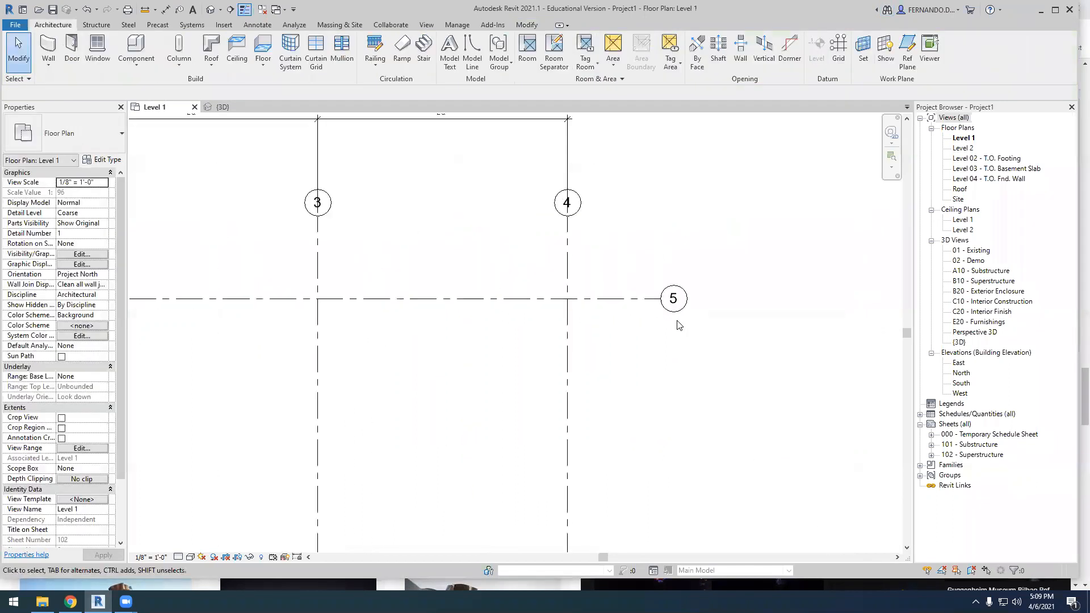
pyautogui.doubleClick(674, 301)
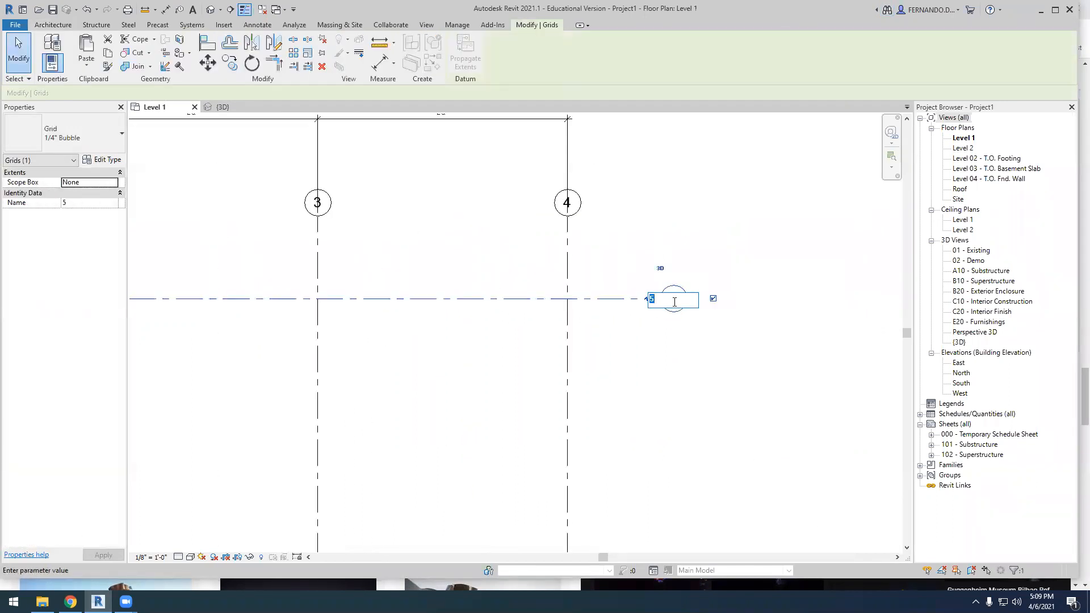
pyautogui.press('Return')
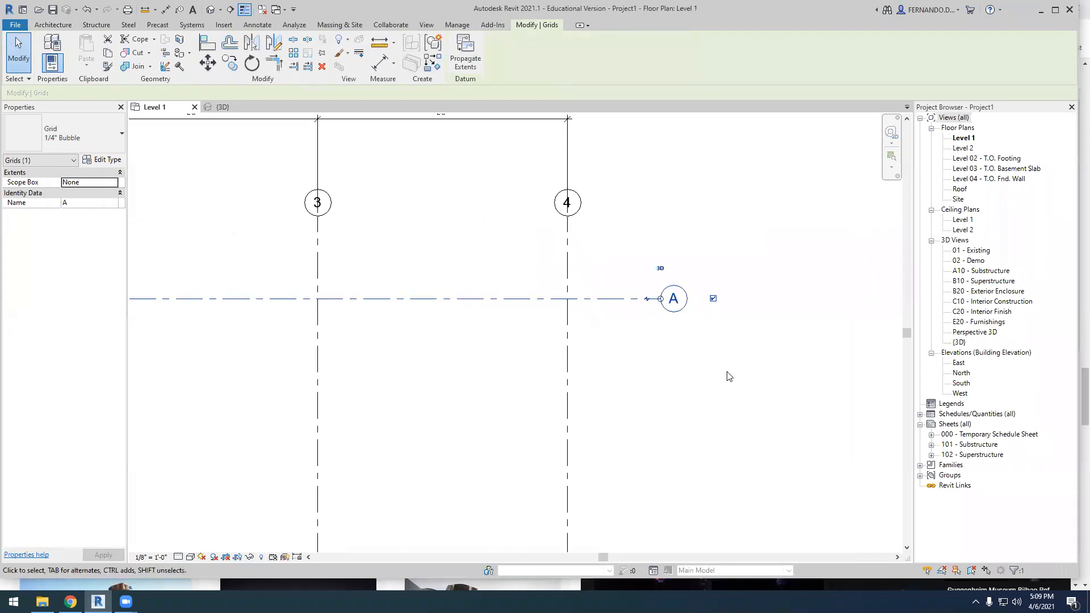
# Copy grid A three times to the south, spaced about 22', 28'-6" and 21'-6" apart
pyautogui.scroll(-2, 656, 305)
pyautogui.click(229, 63)
pyautogui.click(528, 303)
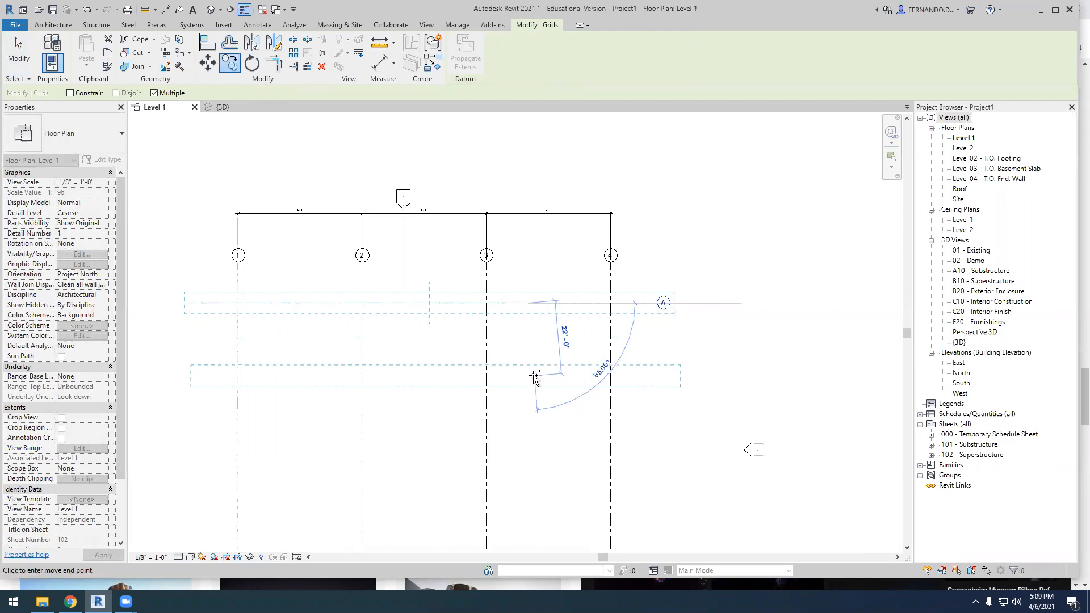
pyautogui.click(529, 376)
pyautogui.click(529, 471)
pyautogui.scroll(-2, 528, 360)
pyautogui.click(531, 467)
pyautogui.press('Escape')
pyautogui.press('Escape')
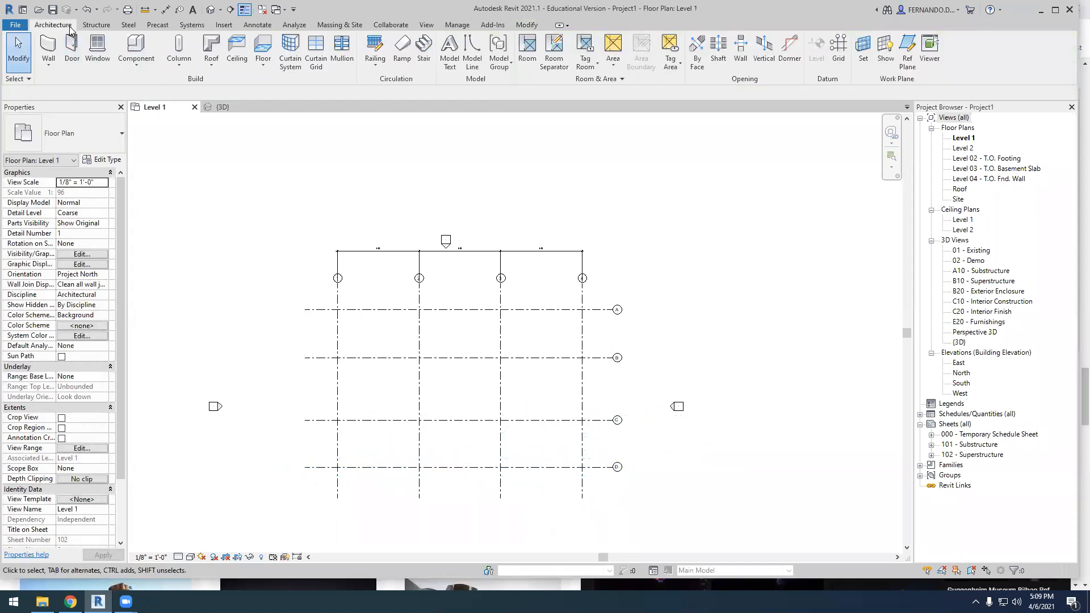
# Place one continuous aligned dimension string across grids A to D, just east of the grid bubbles
pyautogui.click(257, 24)
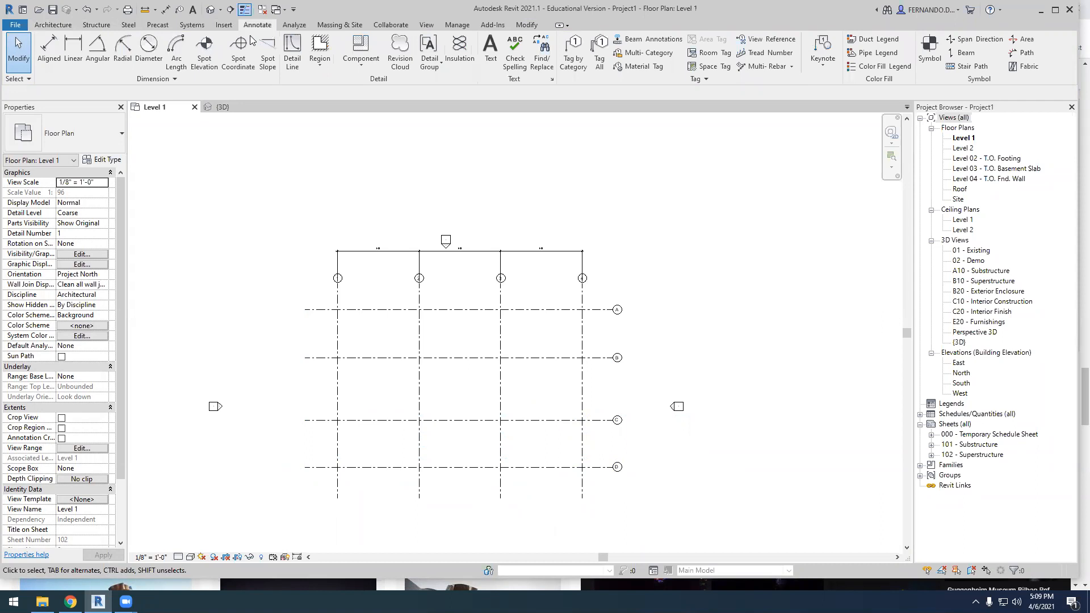
pyautogui.click(48, 51)
pyautogui.scroll(1, 653, 387)
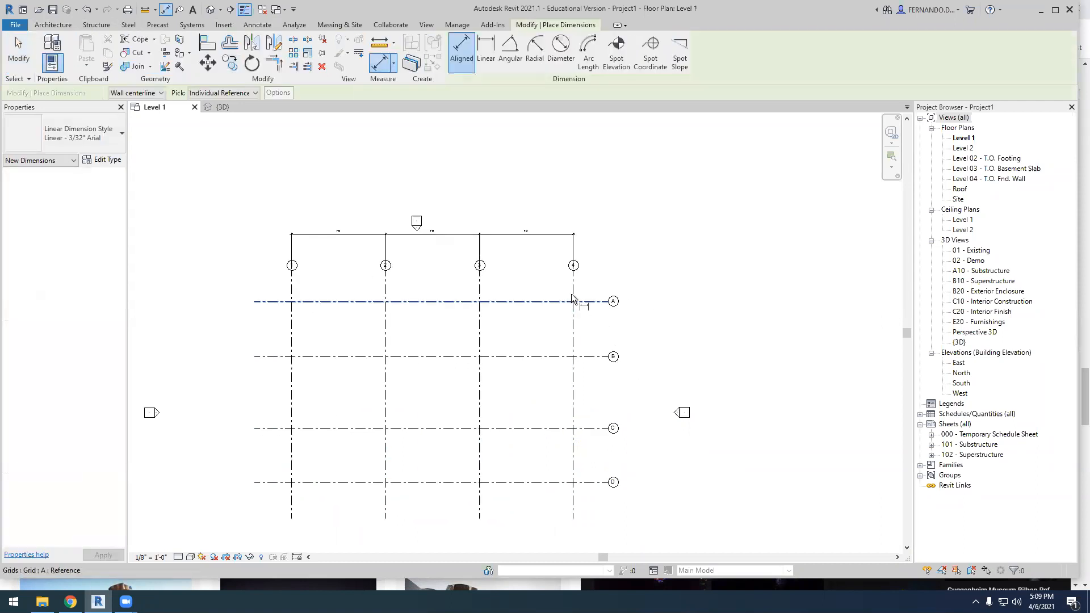
pyautogui.click(588, 303)
pyautogui.click(591, 357)
pyautogui.click(592, 430)
pyautogui.click(594, 482)
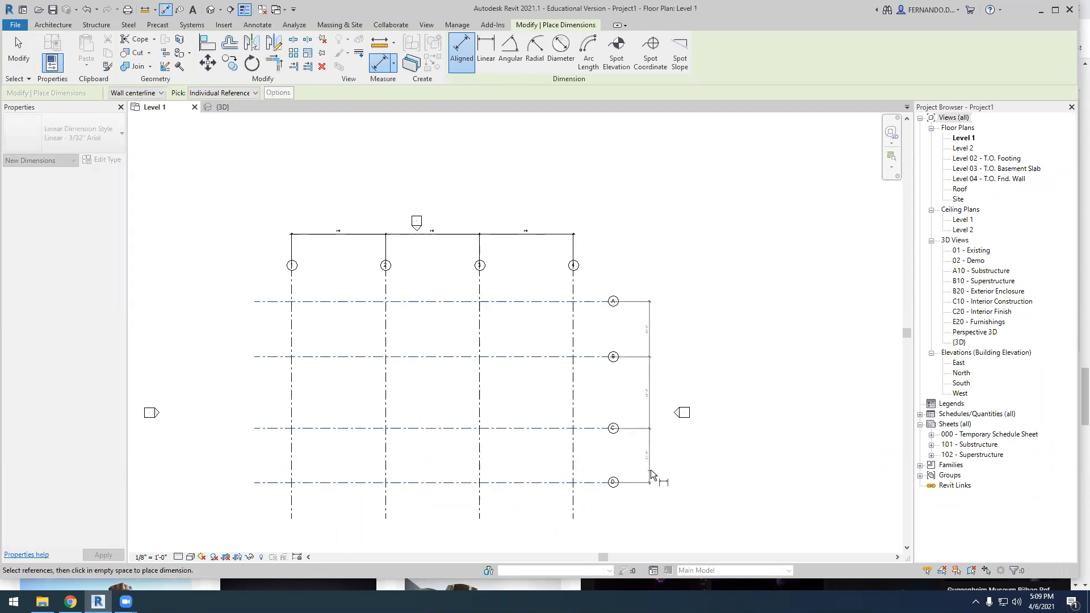
pyautogui.click(653, 470)
# Make the spacing of grids A to D equal by toggling the equality constraint on their dimension string
pyautogui.scroll(4, 662, 380)
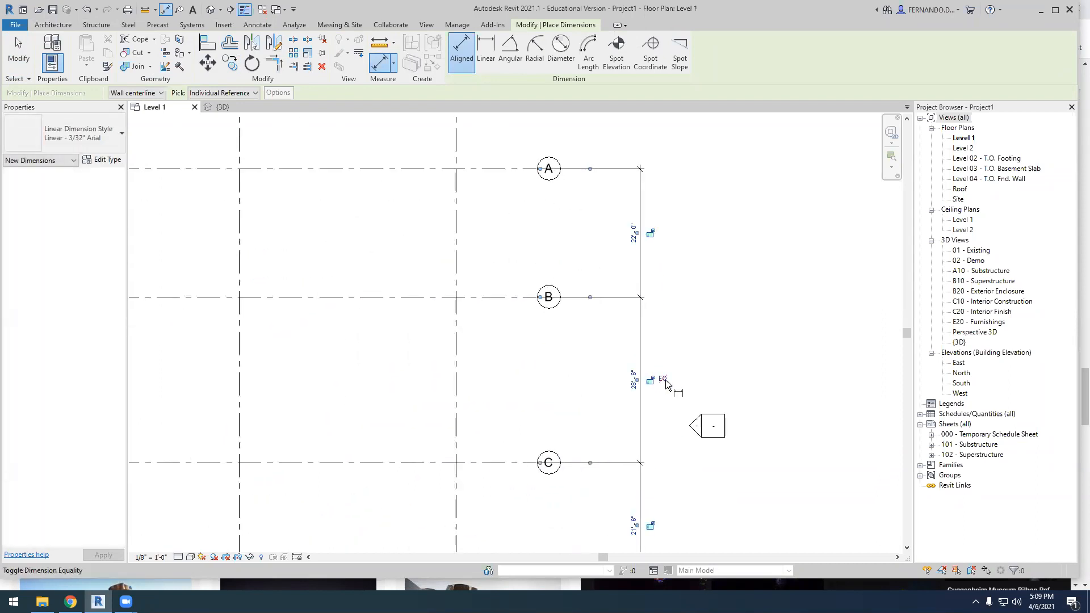
pyautogui.scroll(-2, 657, 305)
pyautogui.scroll(5, 620, 273)
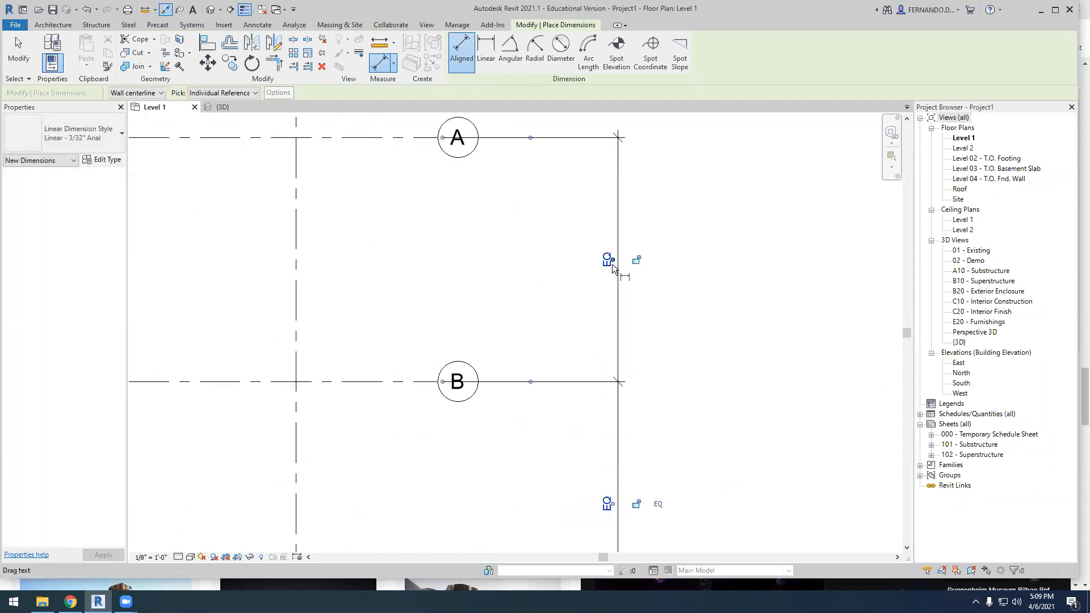
pyautogui.press('Escape')
pyautogui.press('Escape')
pyautogui.scroll(-4, 523, 239)
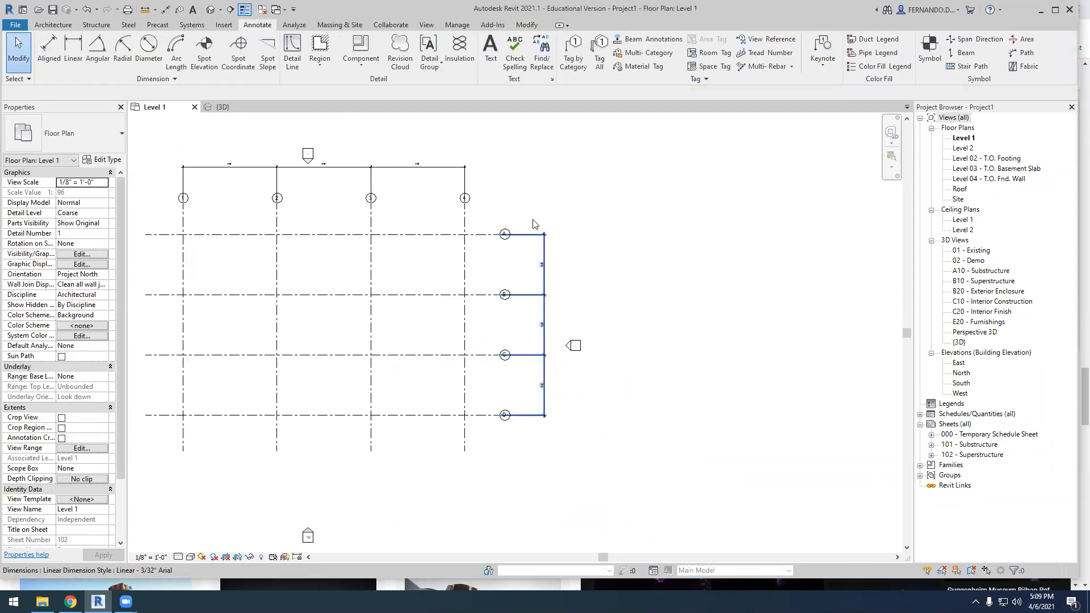
pyautogui.scroll(-1, 481, 270)
pyautogui.scroll(3, 281, 238)
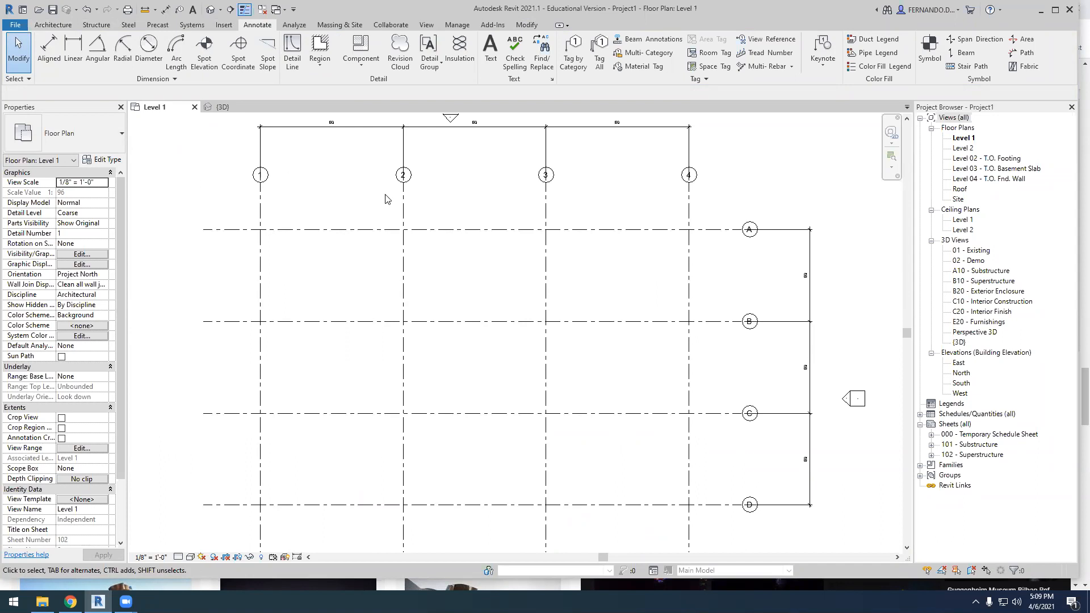
pyautogui.scroll(-1, 418, 232)
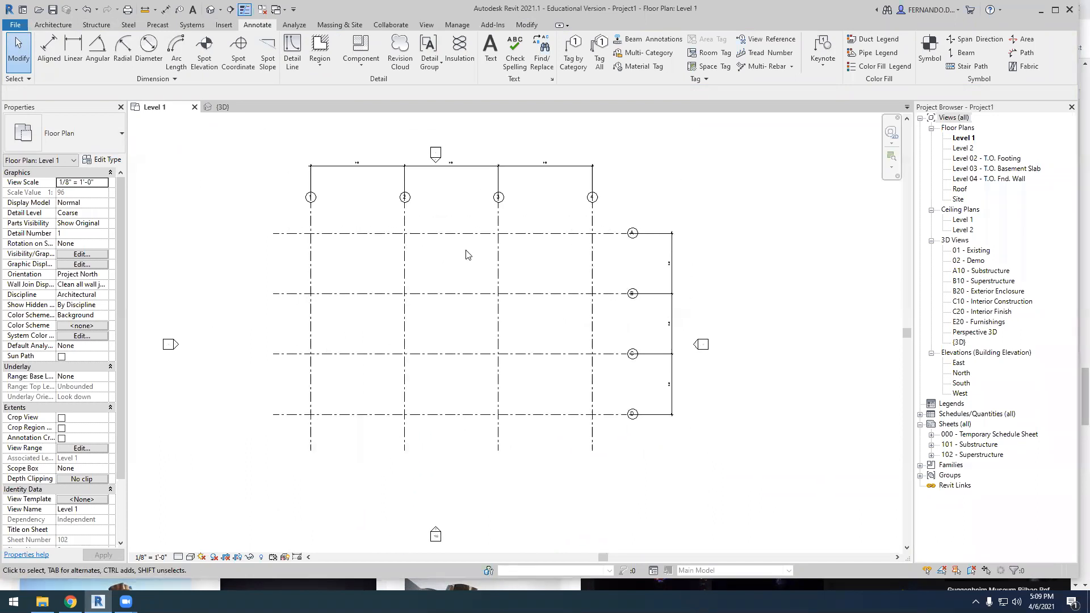
pyautogui.scroll(1, 466, 255)
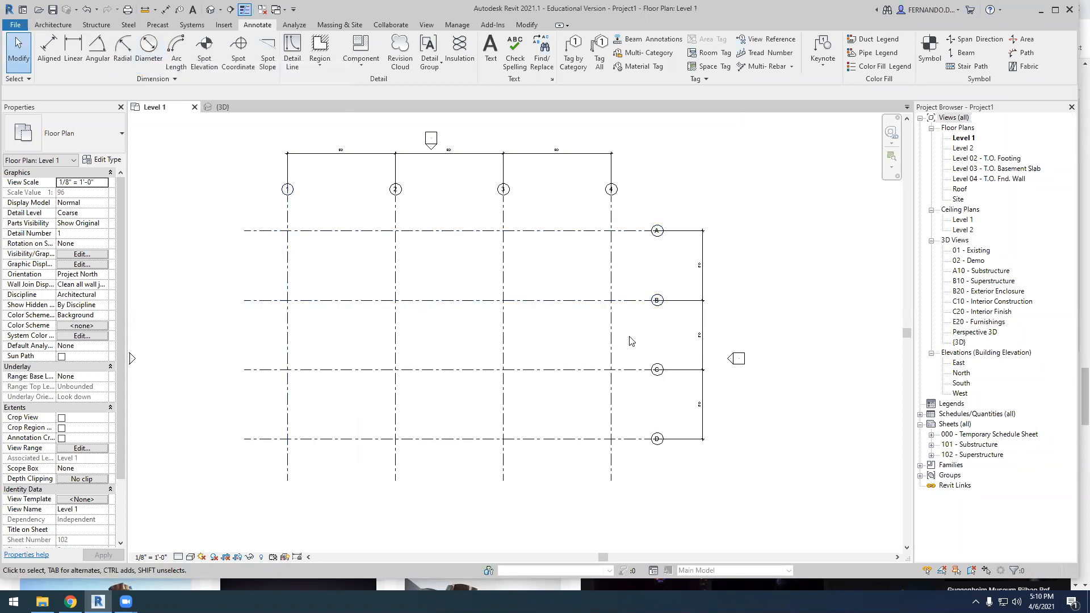
pyautogui.scroll(-1, 826, 416)
pyautogui.scroll(1, 772, 411)
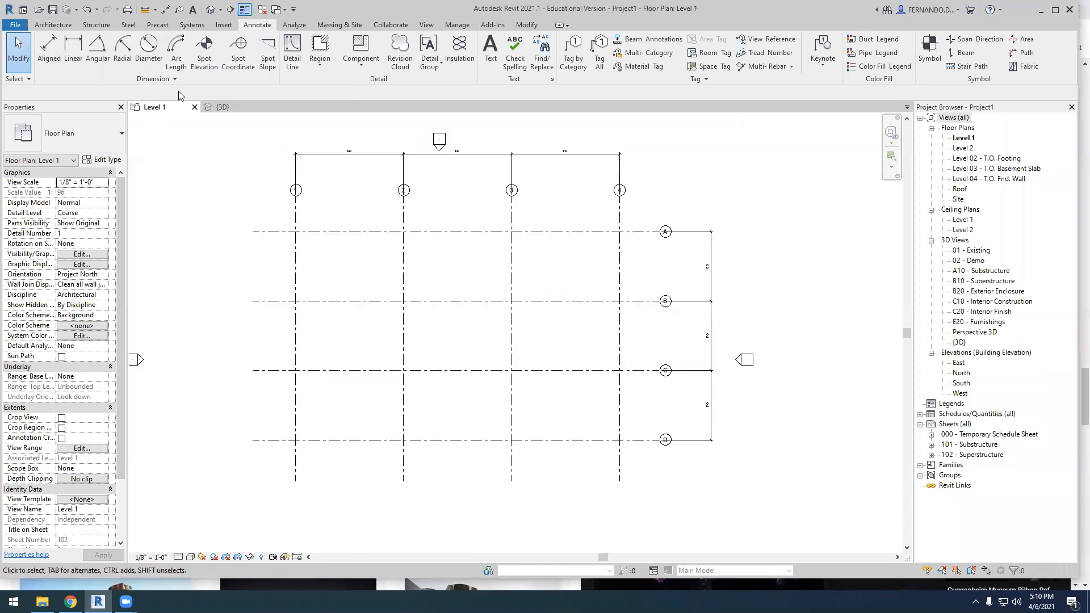
# Examine how the grids and levels are displayed in the 3D view, the North elevation and the Level 1 floor plan
pyautogui.click(220, 107)
pyautogui.keyDown('shift'); pyautogui.moveTo(508, 471); pyautogui.dragTo(461, 406, button='middle'); pyautogui.keyUp('shift')
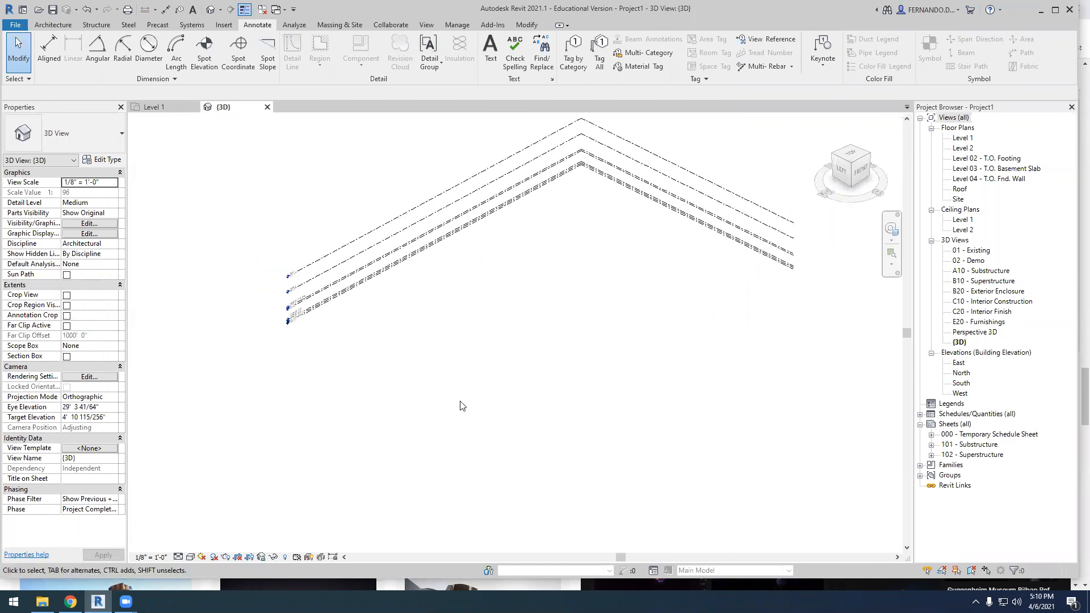
pyautogui.click(153, 106)
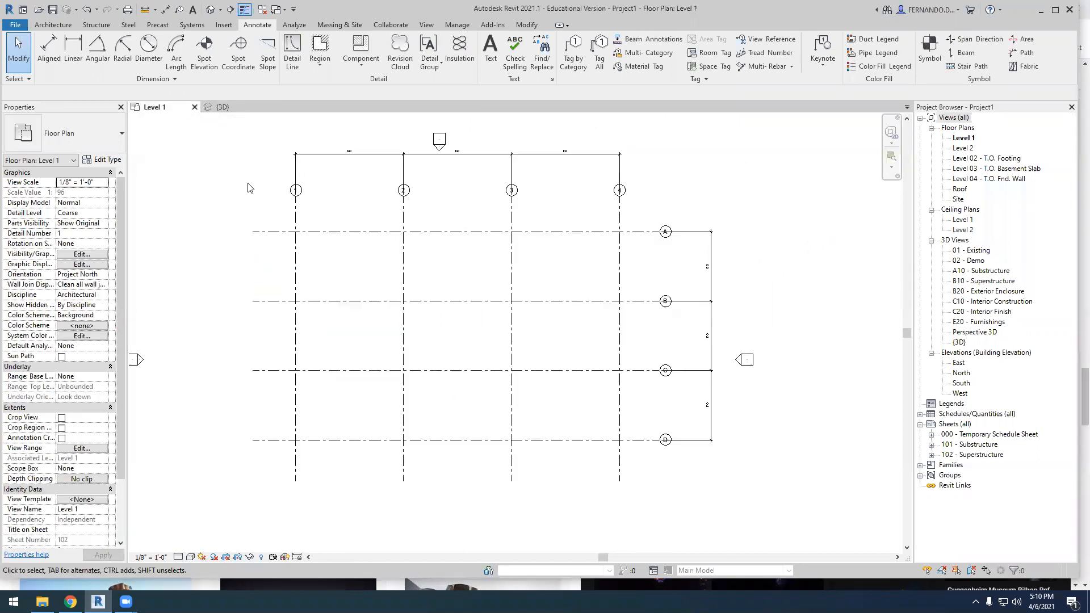
pyautogui.click(223, 107)
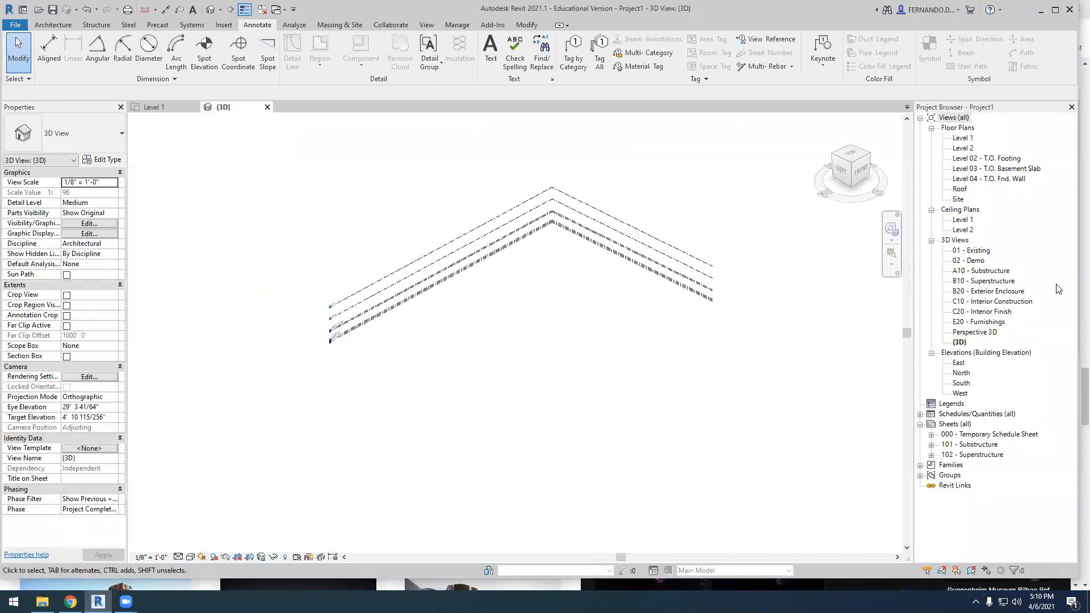
pyautogui.doubleClick(963, 373)
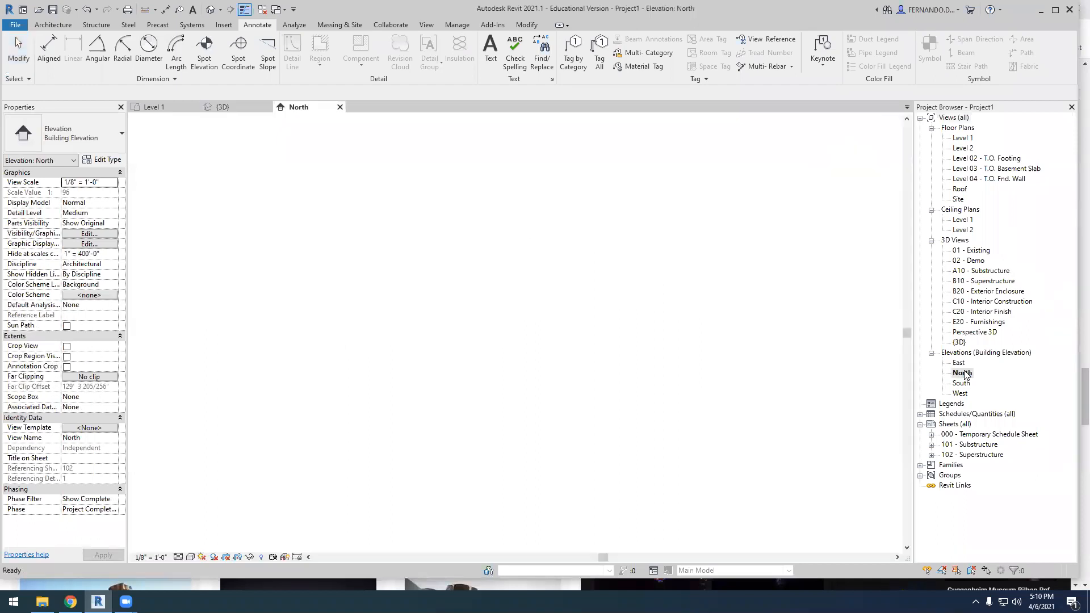
pyautogui.scroll(3, 634, 358)
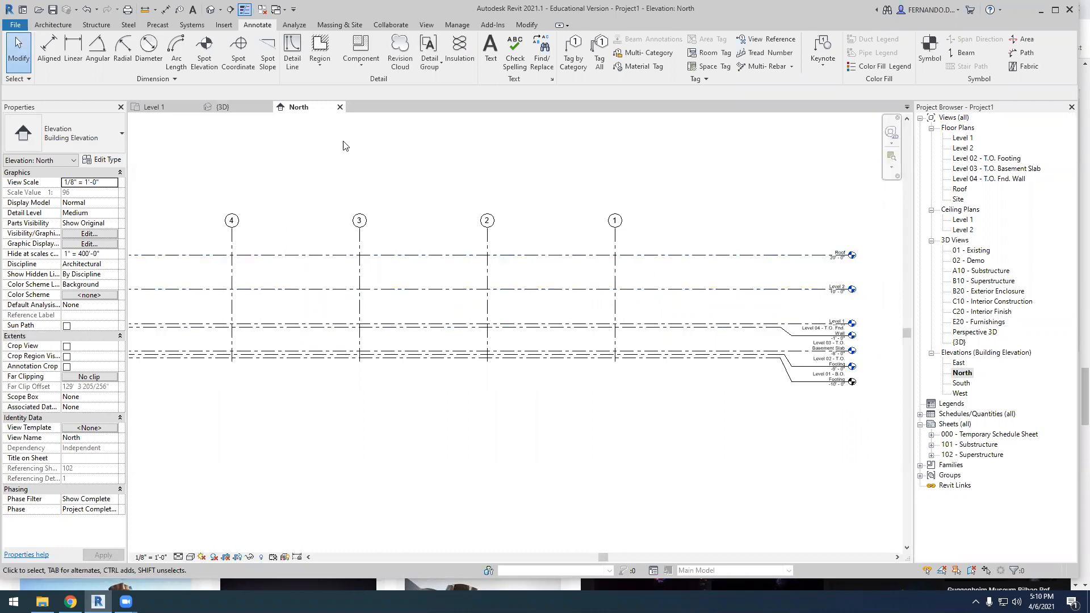
pyautogui.click(228, 107)
pyautogui.scroll(-1, 654, 376)
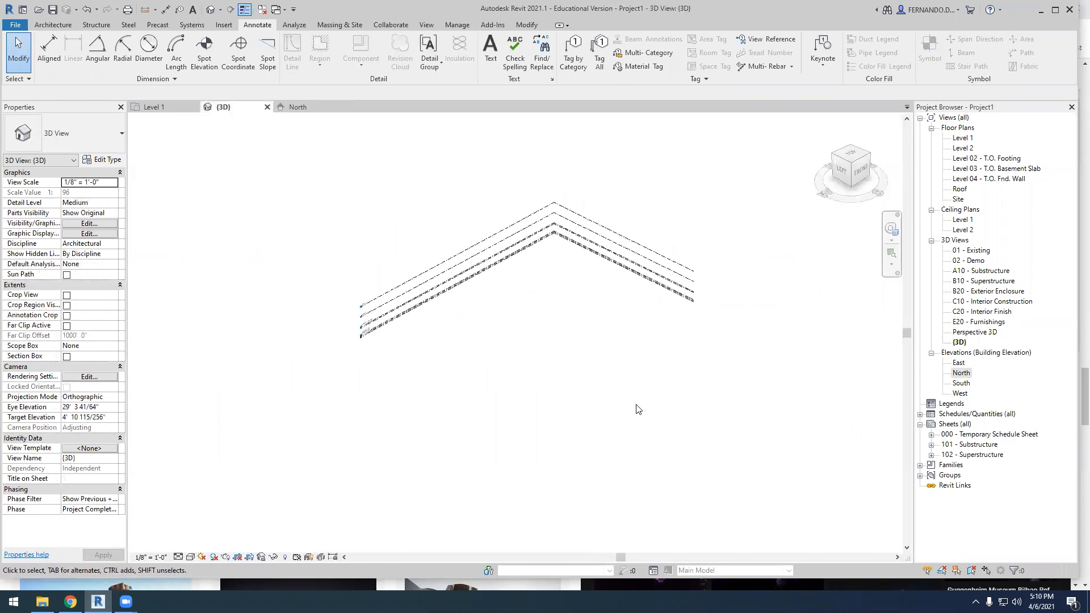
pyautogui.scroll(1, 549, 240)
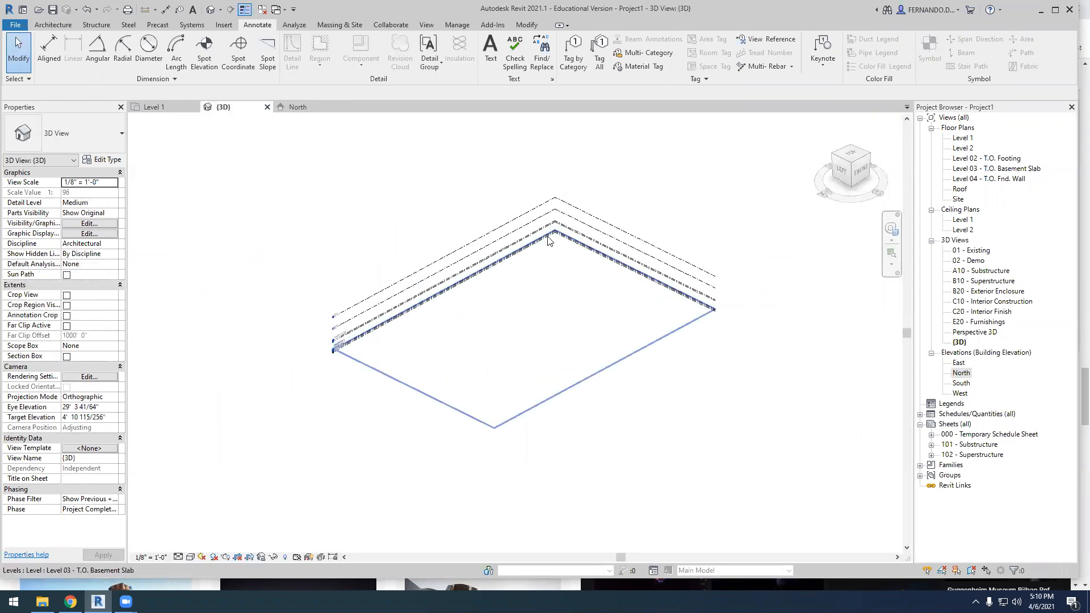
pyautogui.scroll(2, 549, 241)
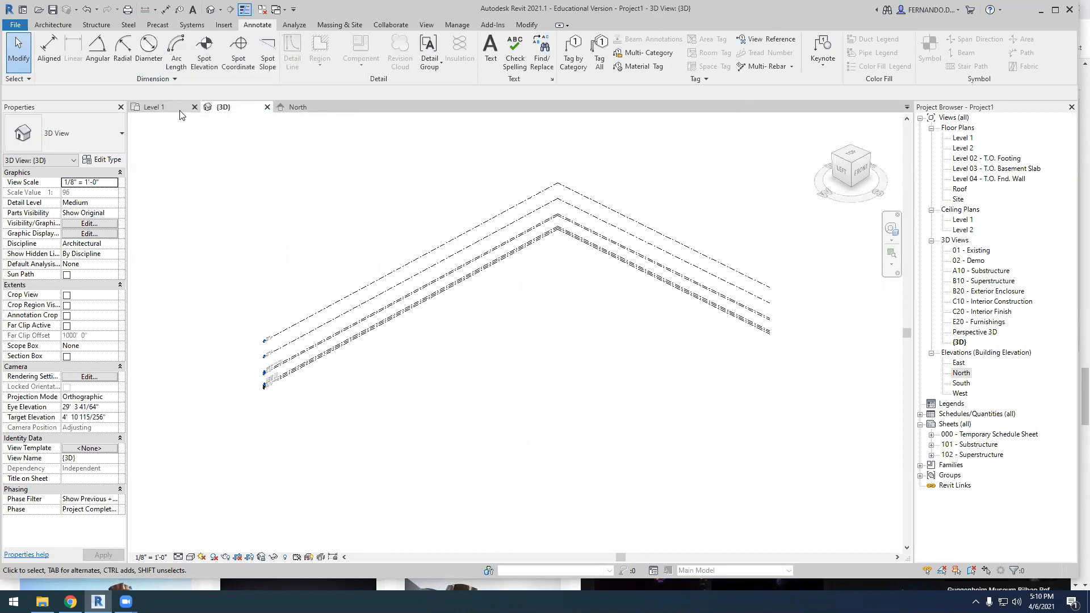
pyautogui.click(165, 107)
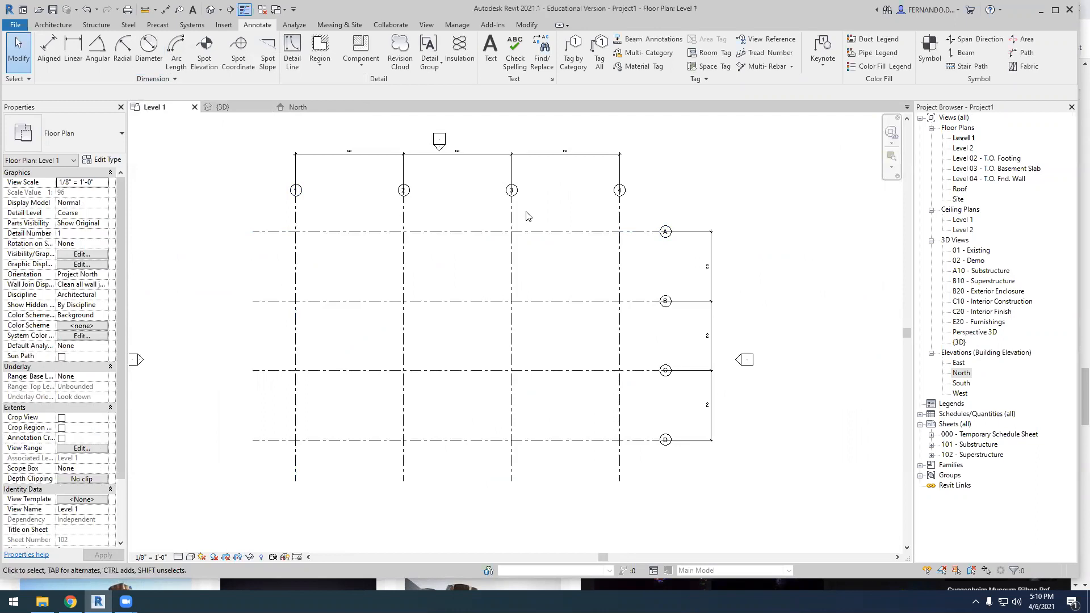
pyautogui.scroll(1, 659, 299)
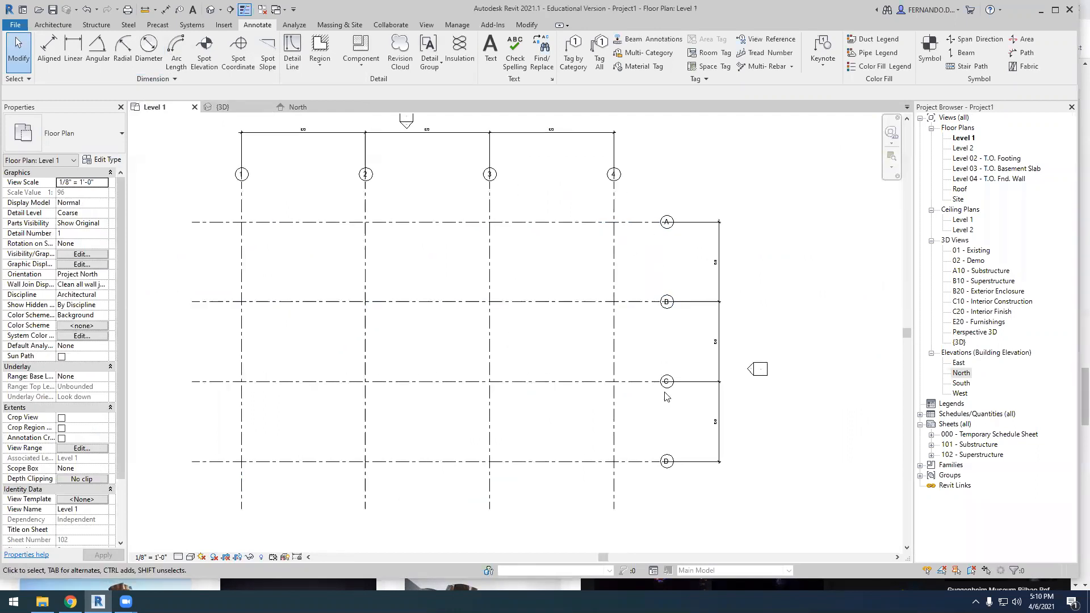
pyautogui.scroll(-1, 652, 407)
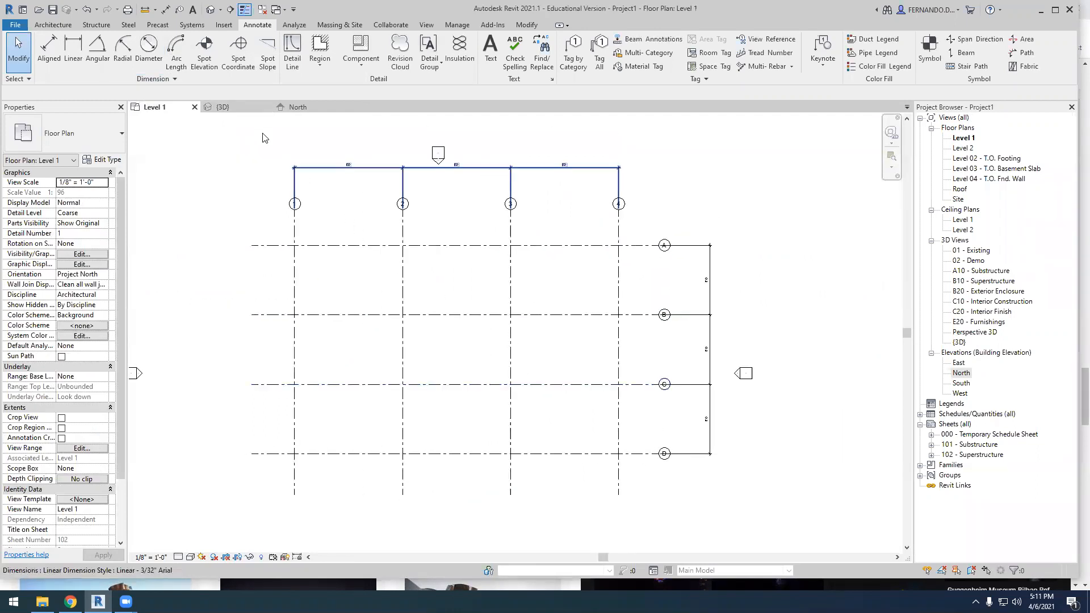
# Start an in-place mass named Mass 1 in the 3D view
pyautogui.click(250, 108)
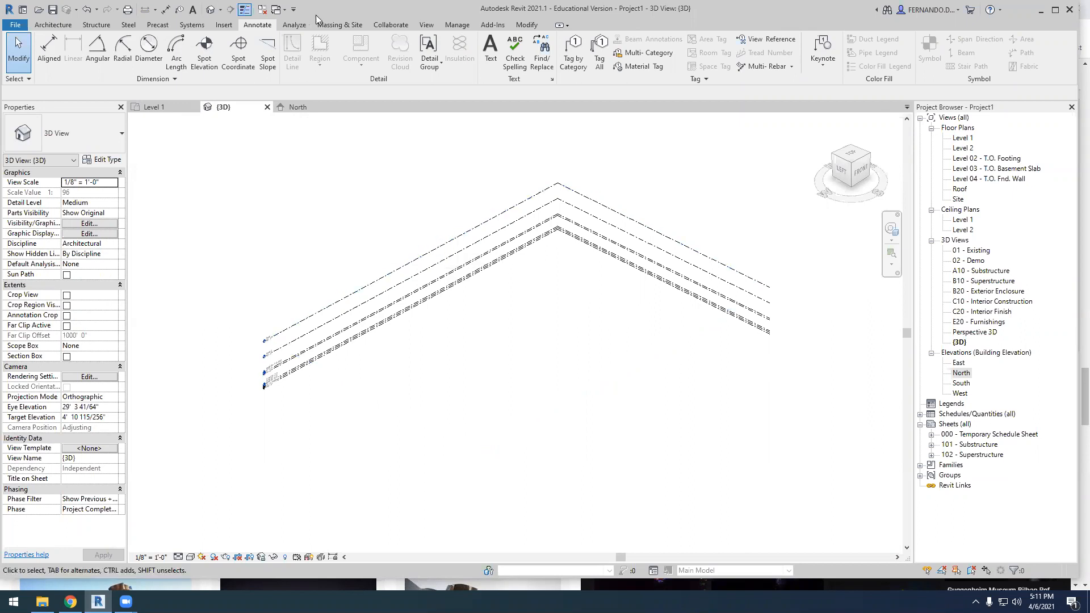
pyautogui.click(340, 25)
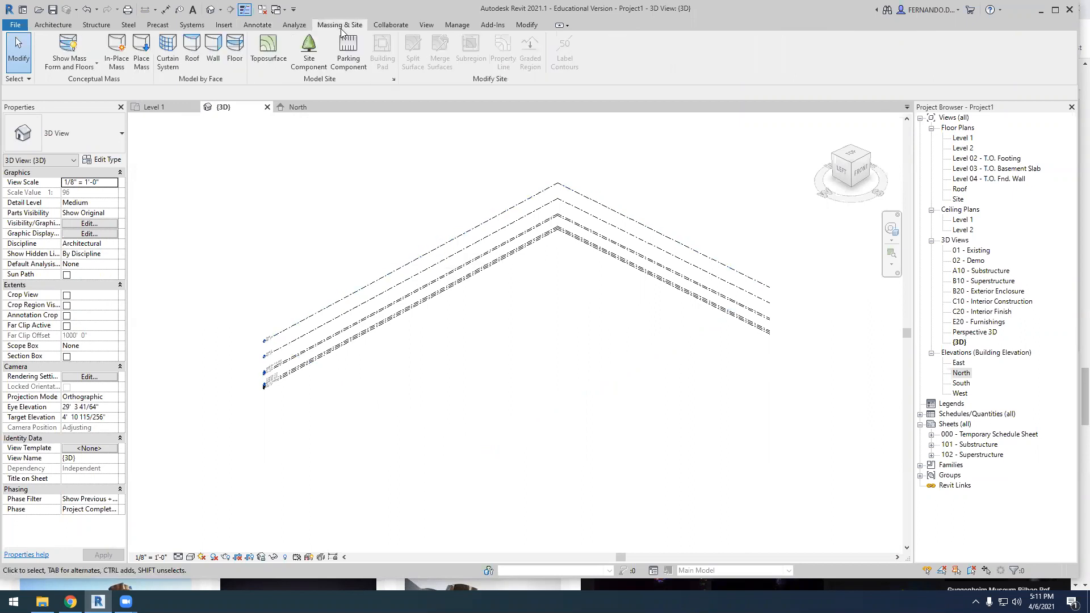
pyautogui.click(116, 51)
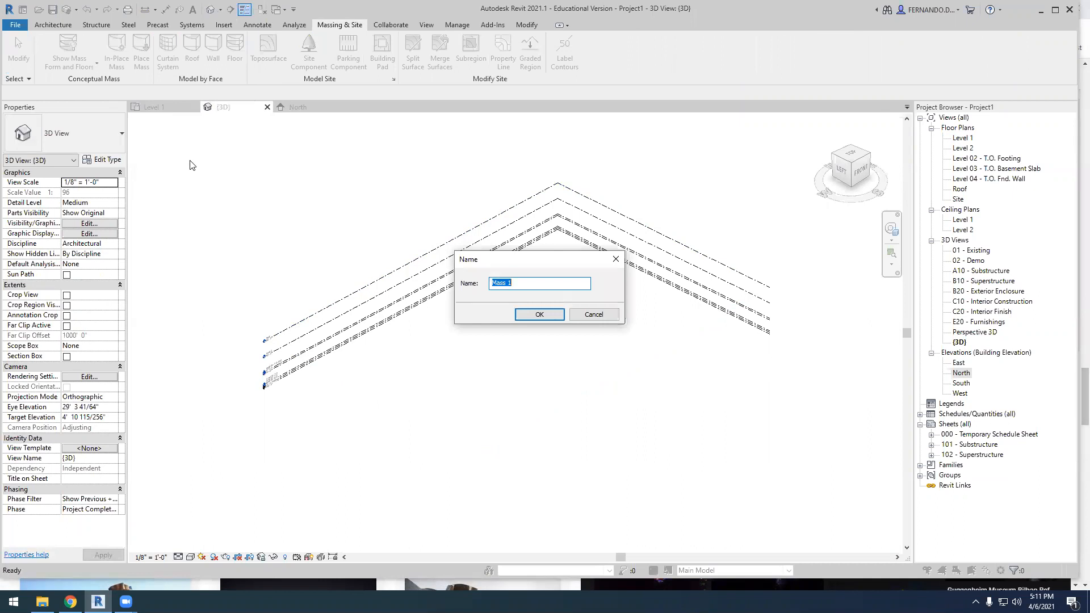
pyautogui.click(544, 316)
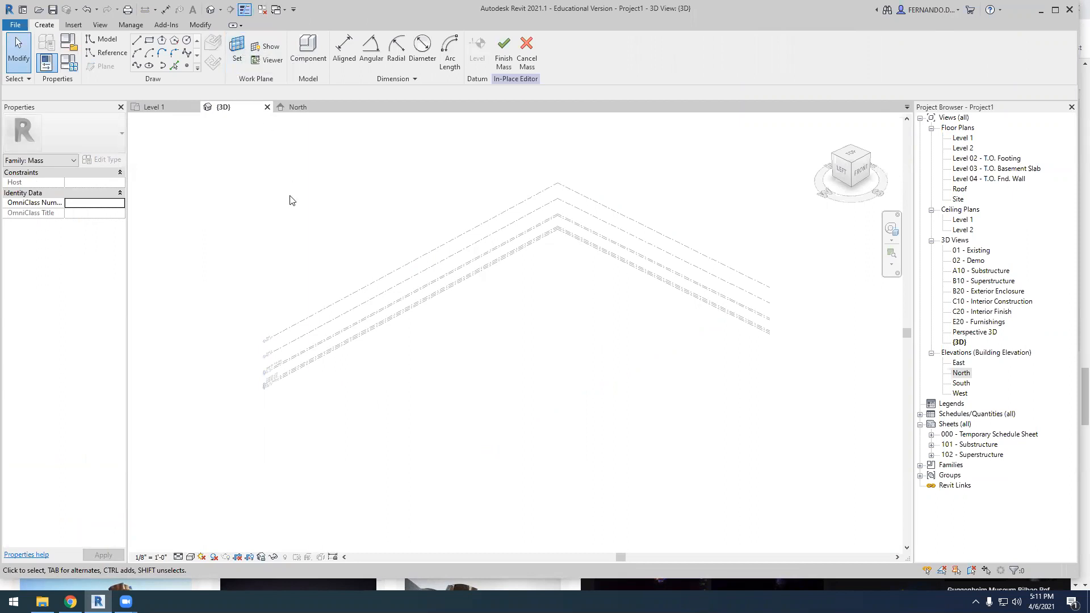
# Set the work plane of the in-place mass to Grid 1
pyautogui.click(234, 54)
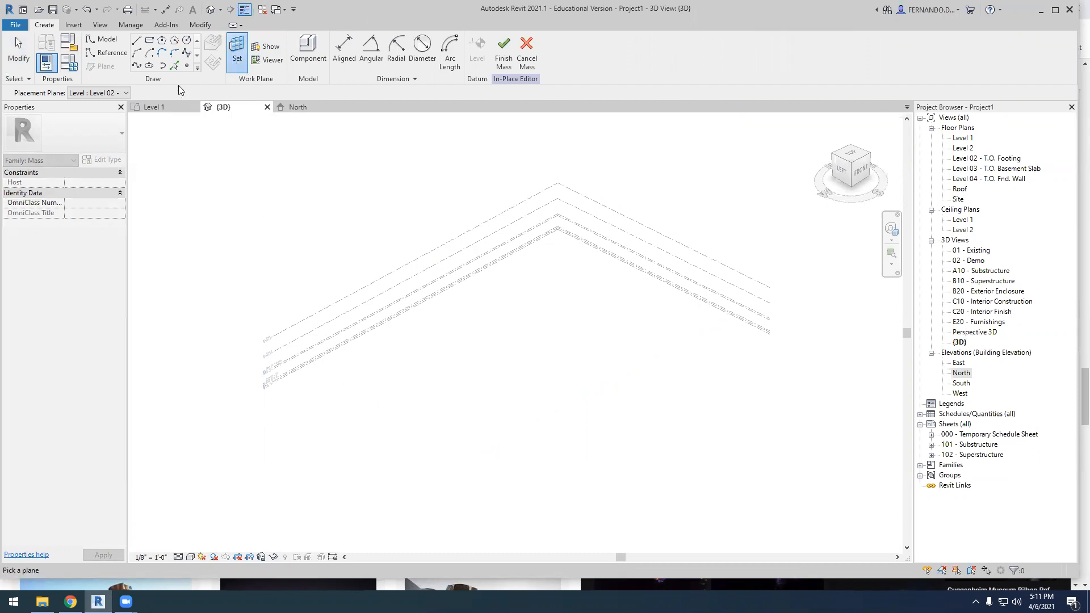
pyautogui.click(126, 93)
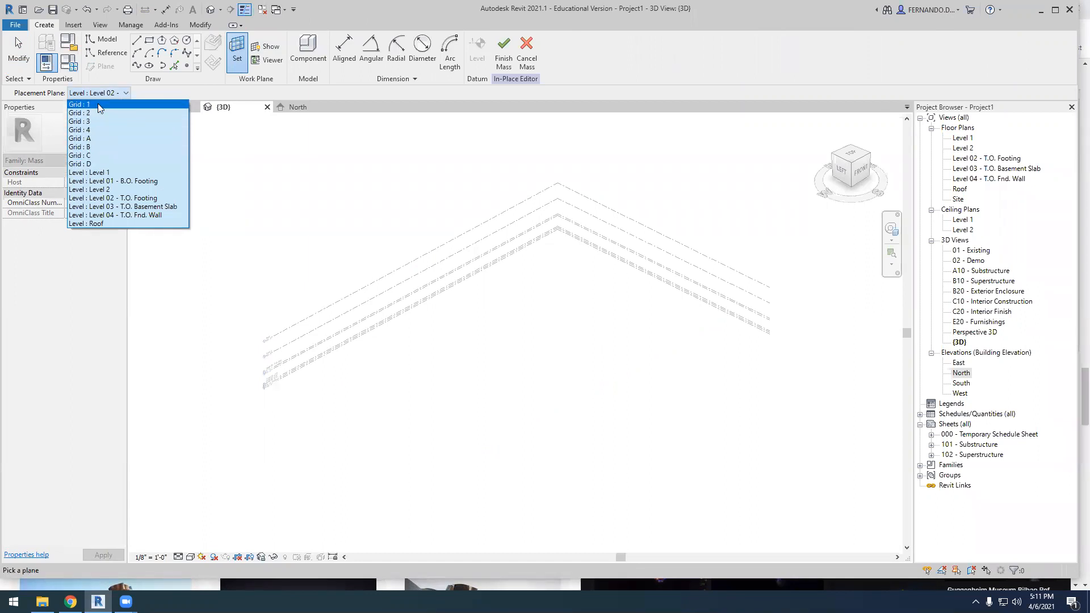
pyautogui.click(98, 104)
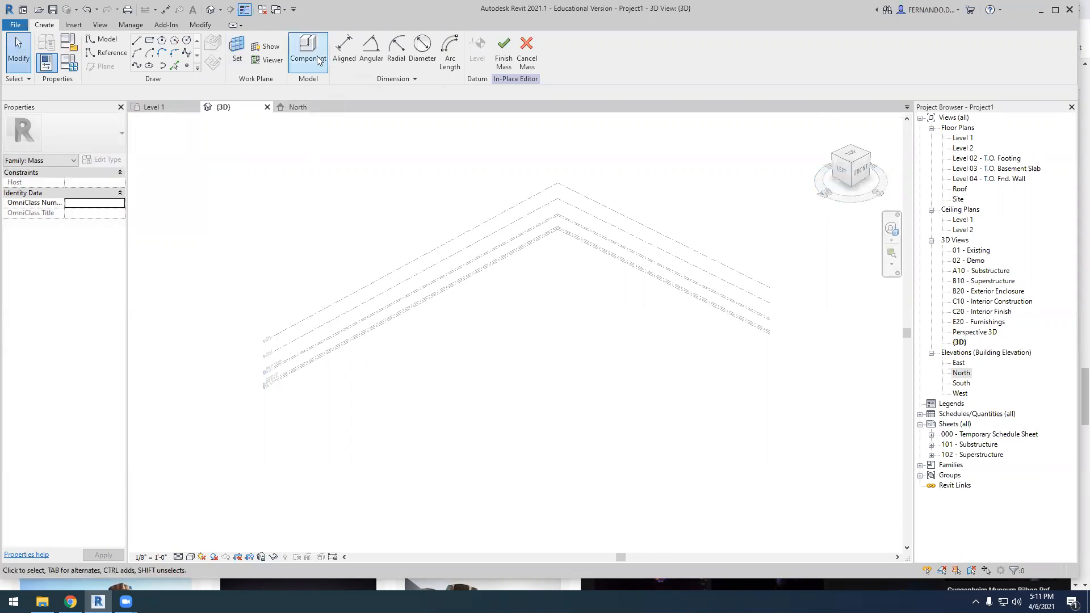
# Draw a model line about 67' long on the Grid 1 plane, rising at about 12° to the Roof level
pyautogui.click(138, 42)
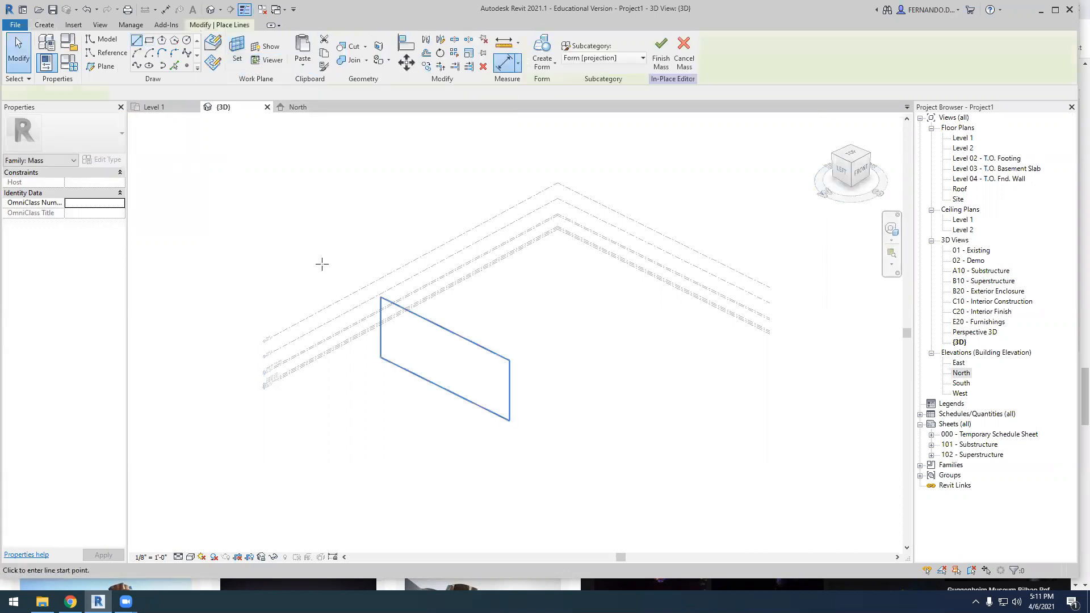
pyautogui.scroll(1, 399, 358)
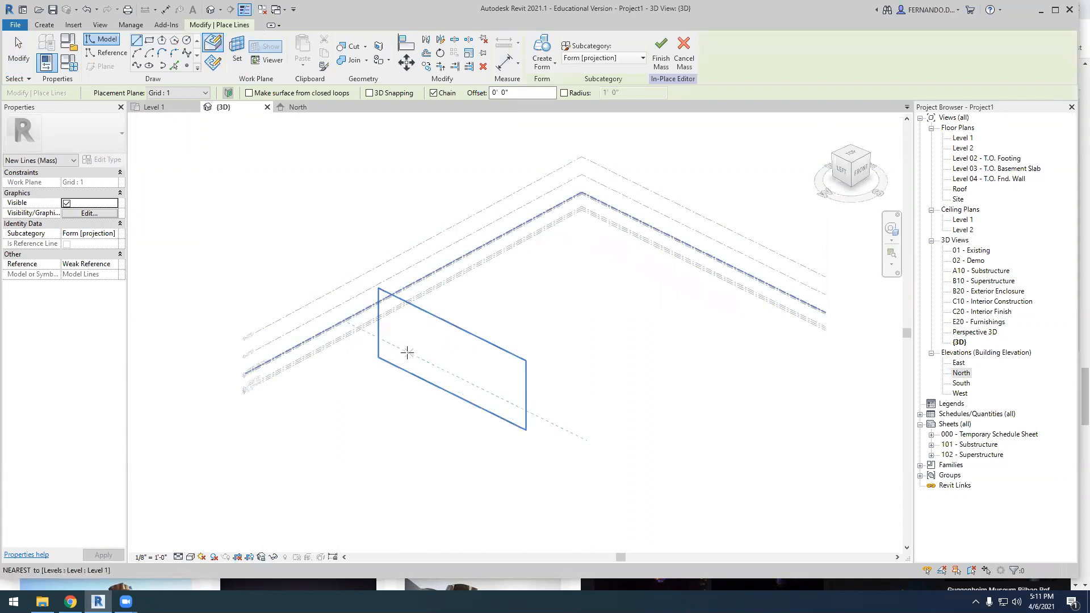
pyautogui.scroll(1, 408, 352)
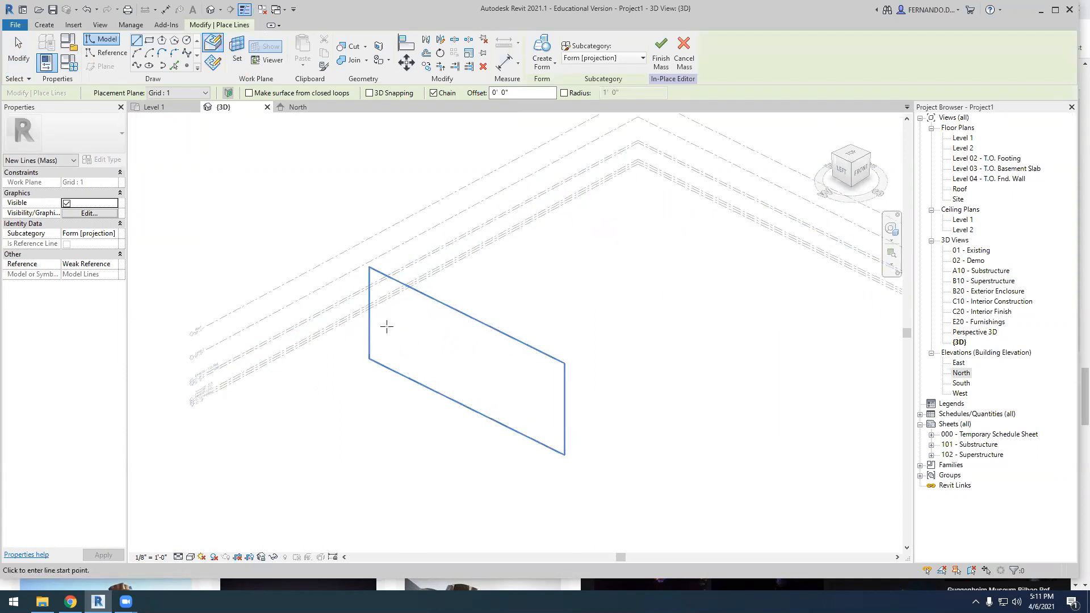
pyautogui.click(403, 336)
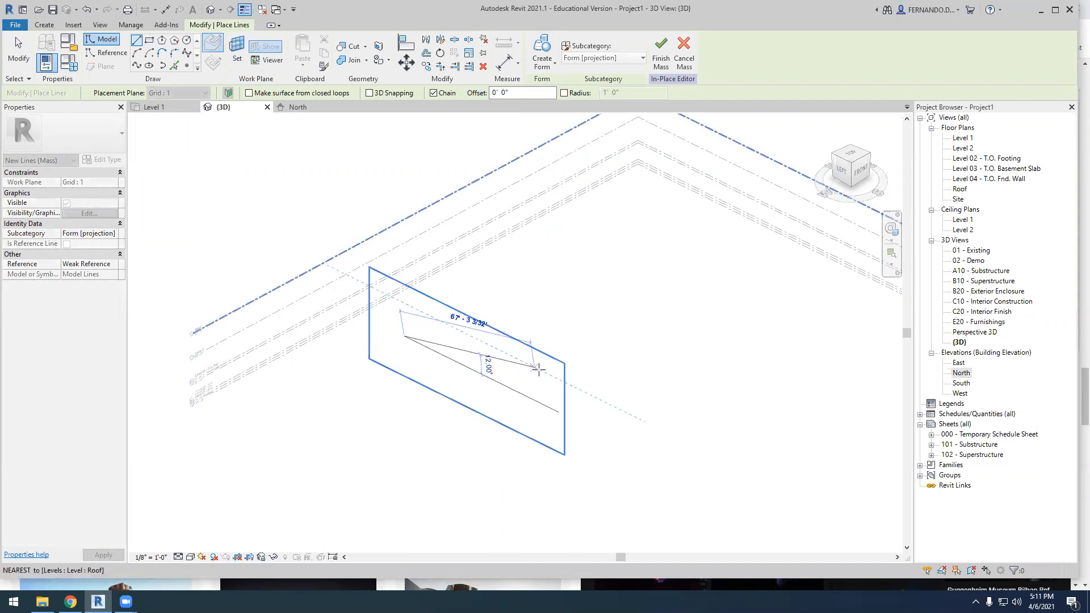
pyautogui.click(537, 368)
pyautogui.press('Escape')
# Set the work plane to Grid 2 and, seen from the left side, draw a line sloping down to Level 2 across the first
pyautogui.scroll(-2, 602, 313)
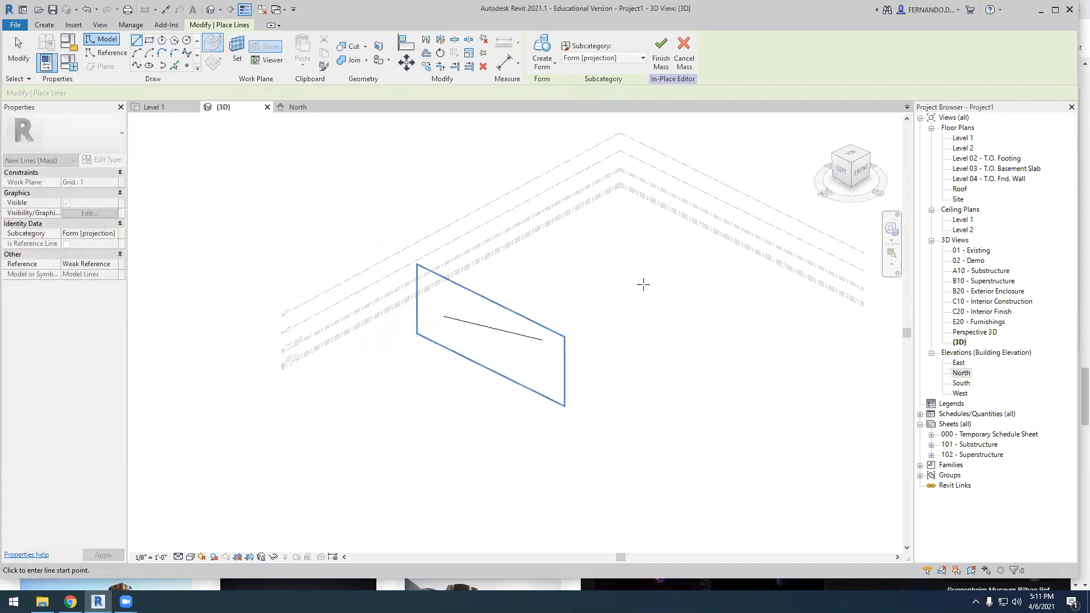
pyautogui.scroll(-1, 649, 338)
pyautogui.scroll(-1, 733, 297)
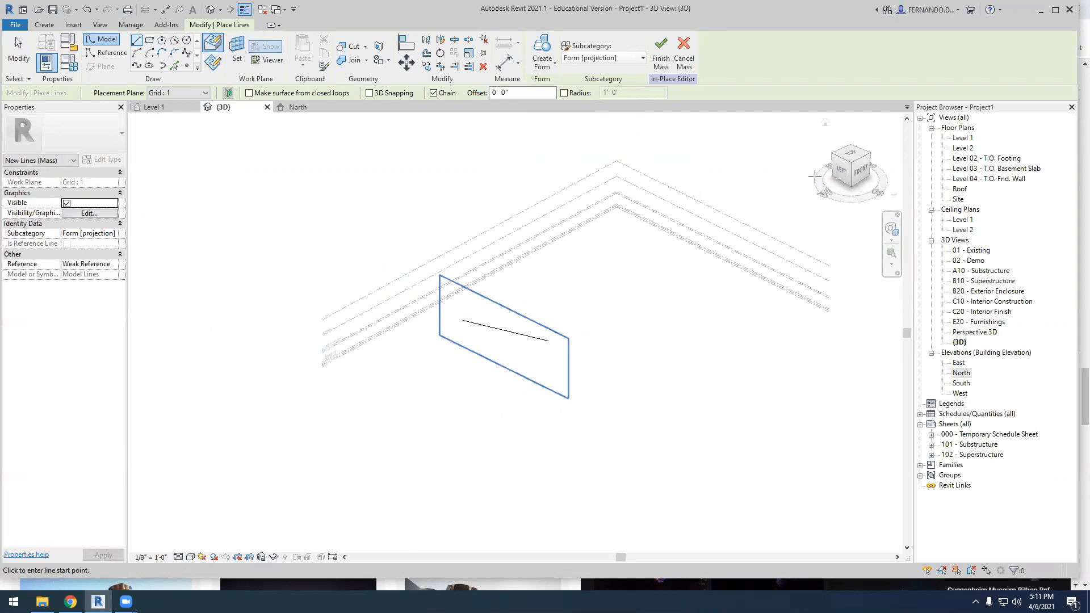
pyautogui.click(842, 171)
pyautogui.moveTo(526, 250); pyautogui.dragTo(489, 339, button='middle')
pyautogui.scroll(5, 486, 341)
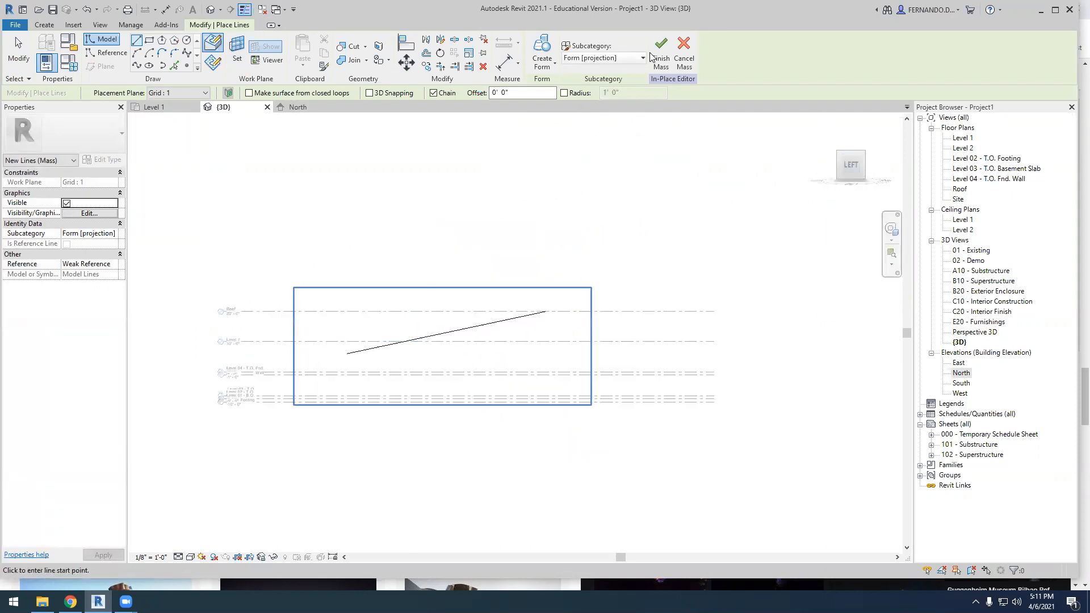
pyautogui.click(238, 46)
pyautogui.click(126, 93)
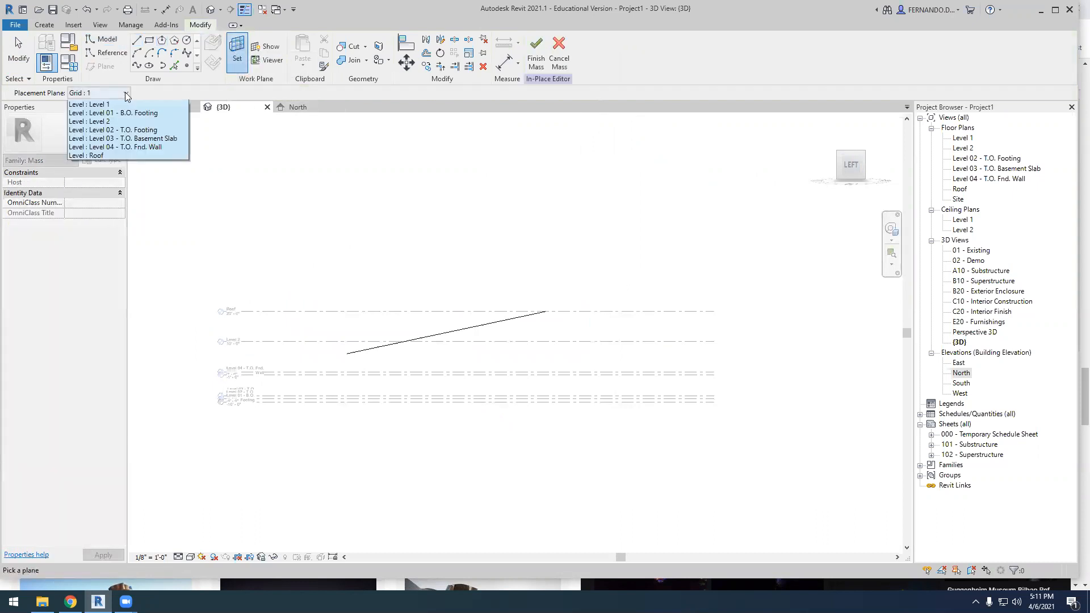
pyautogui.click(106, 114)
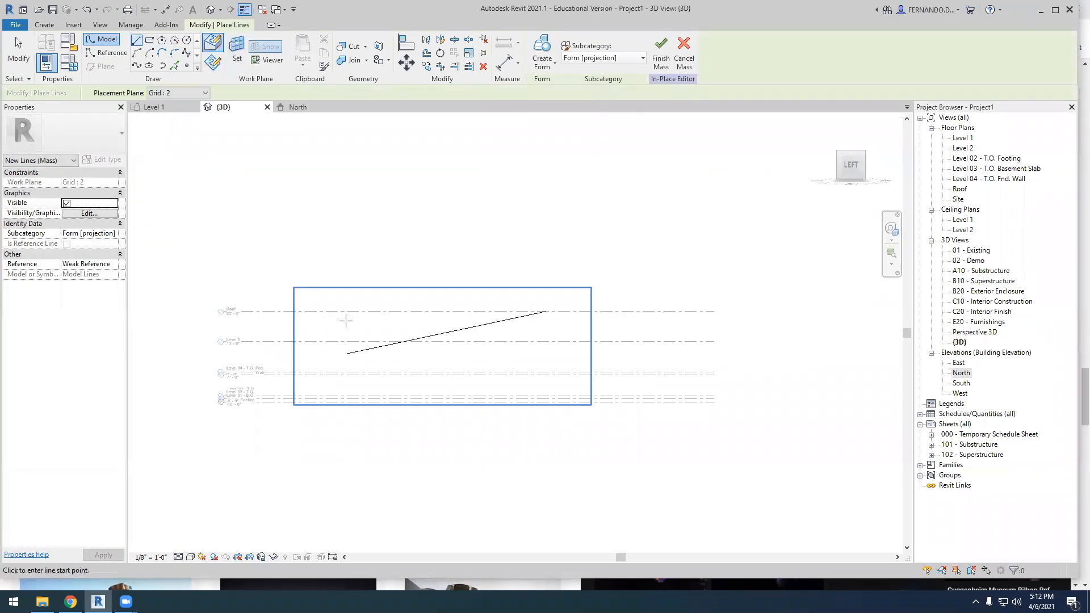
pyautogui.click(344, 323)
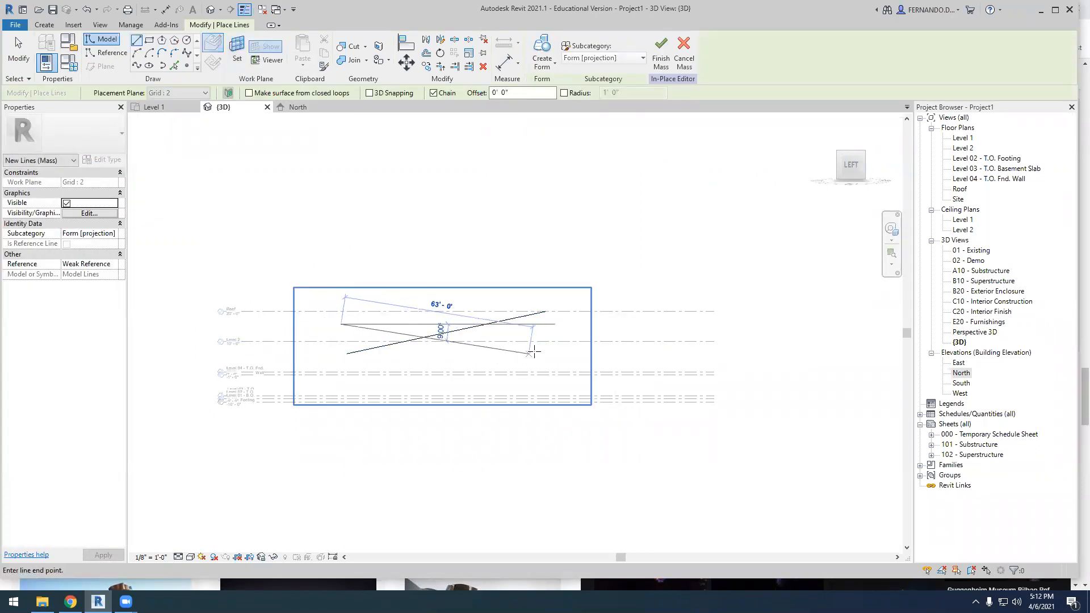
pyautogui.click(545, 342)
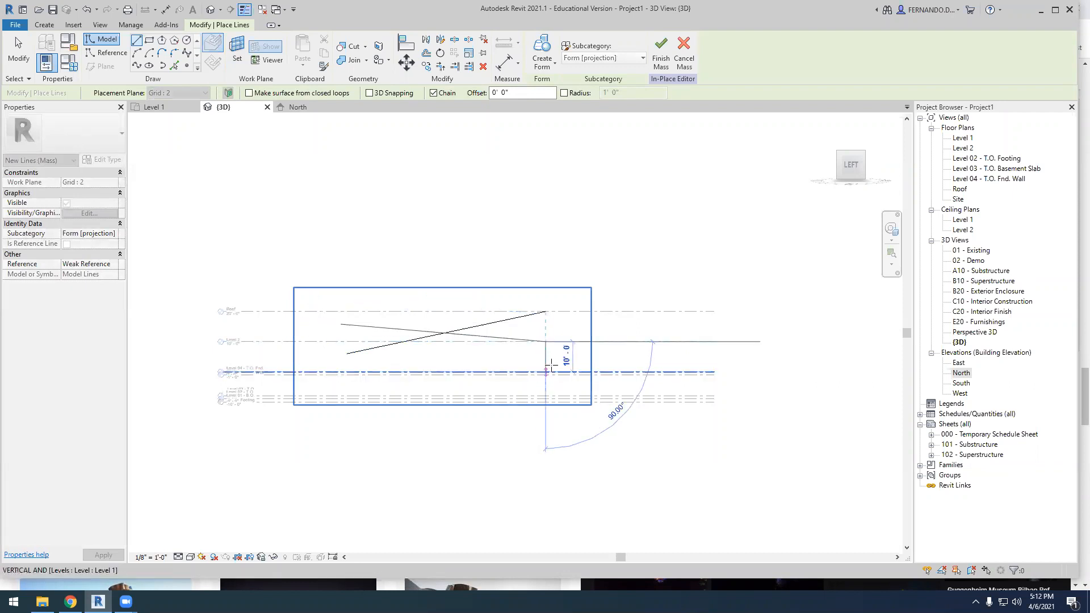
pyautogui.press('Escape')
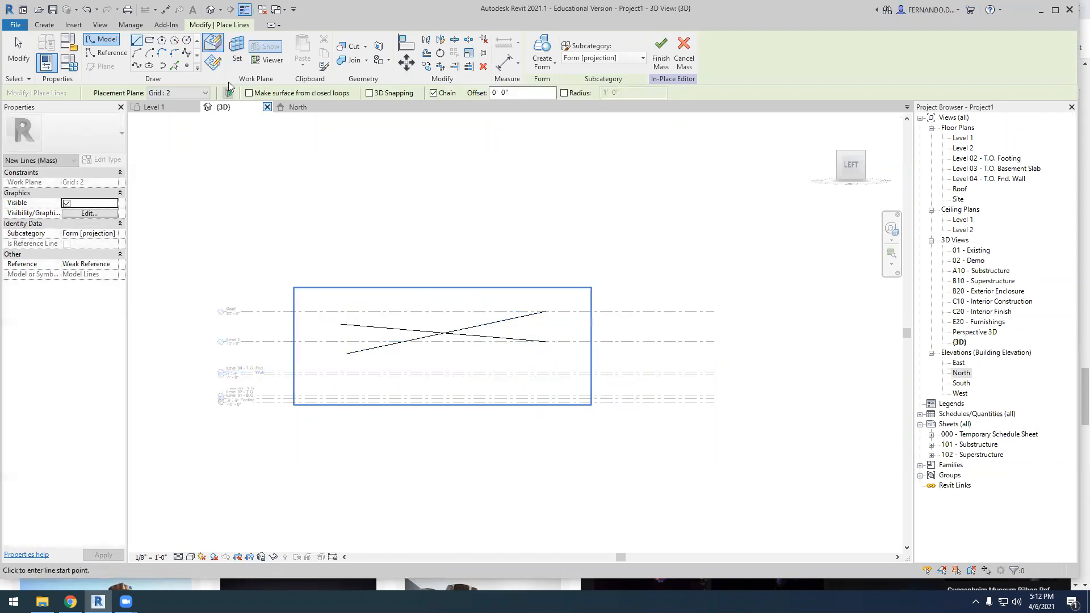
# Set the work plane to Grid 3 and draw a line rising gently from the Roof level, above the first two lines
pyautogui.press('Escape')
pyautogui.click(99, 93)
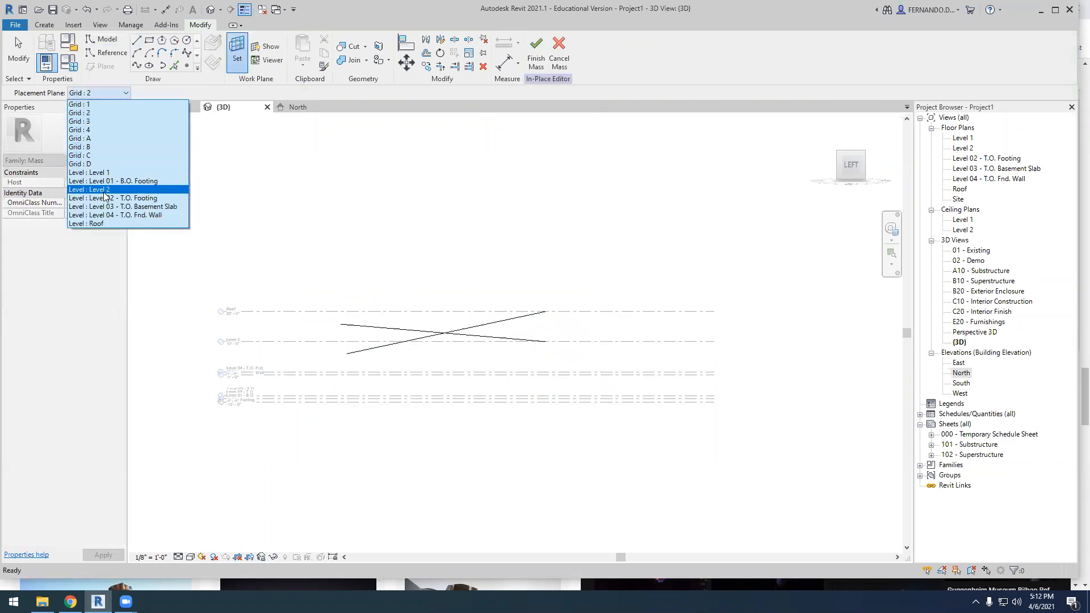
pyautogui.click(96, 122)
pyautogui.click(137, 40)
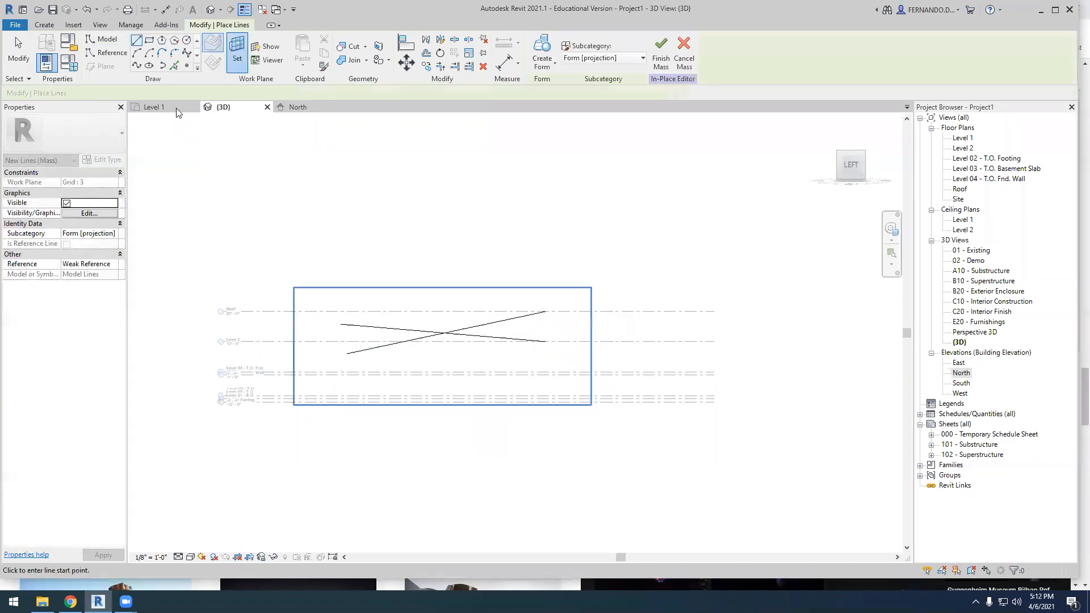
pyautogui.click(341, 312)
pyautogui.scroll(1, 538, 301)
pyautogui.click(544, 291)
pyautogui.press('Escape')
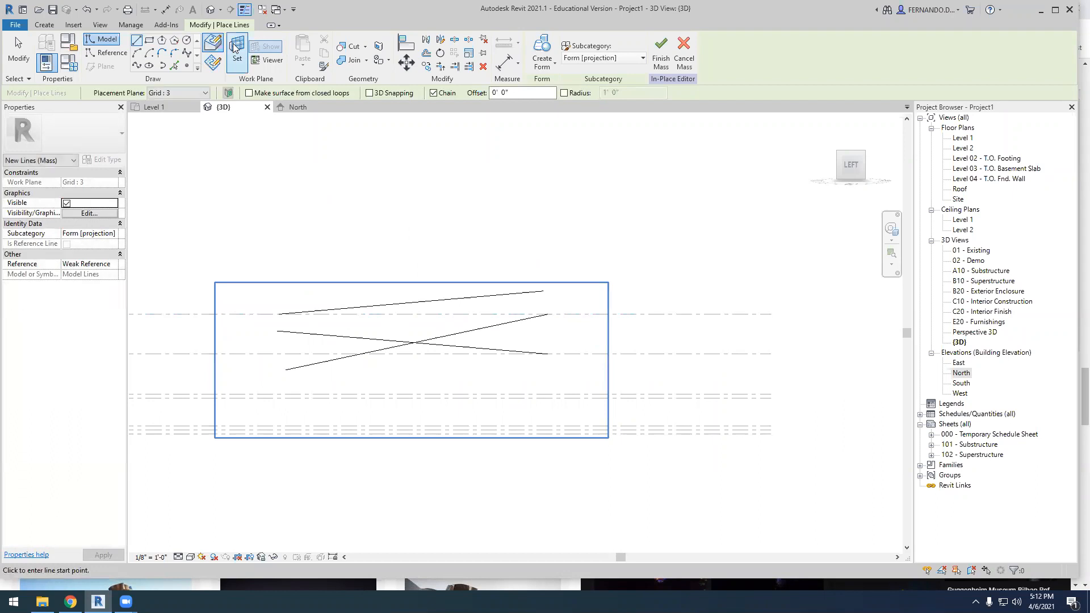
# Set the work plane to Grid 4 and draw a line about 62' long sloping down about 9° from above the other lines
pyautogui.press('Escape')
pyautogui.click(124, 93)
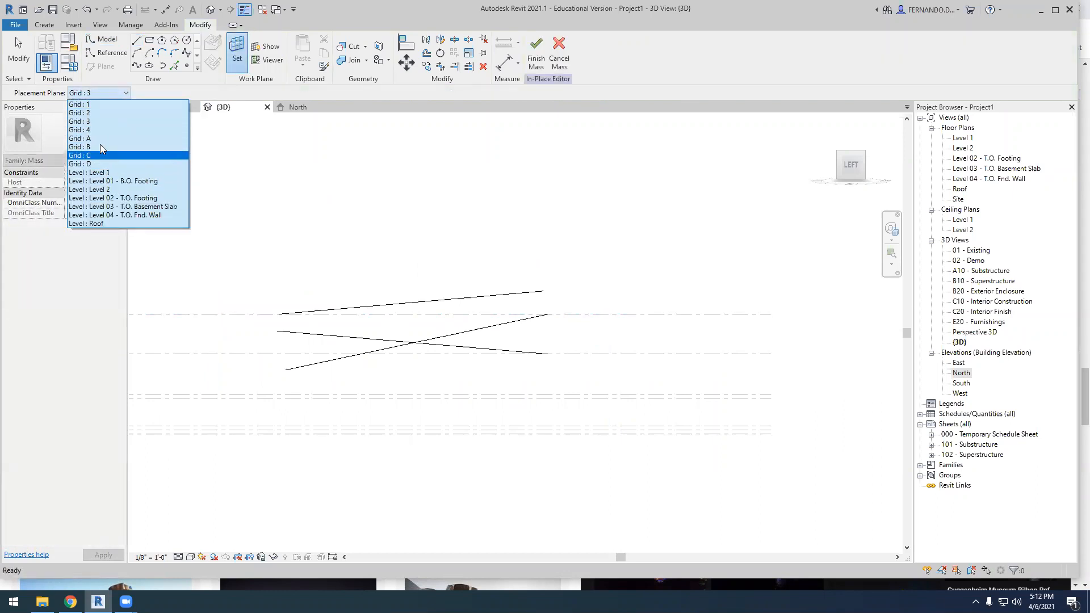
pyautogui.click(99, 130)
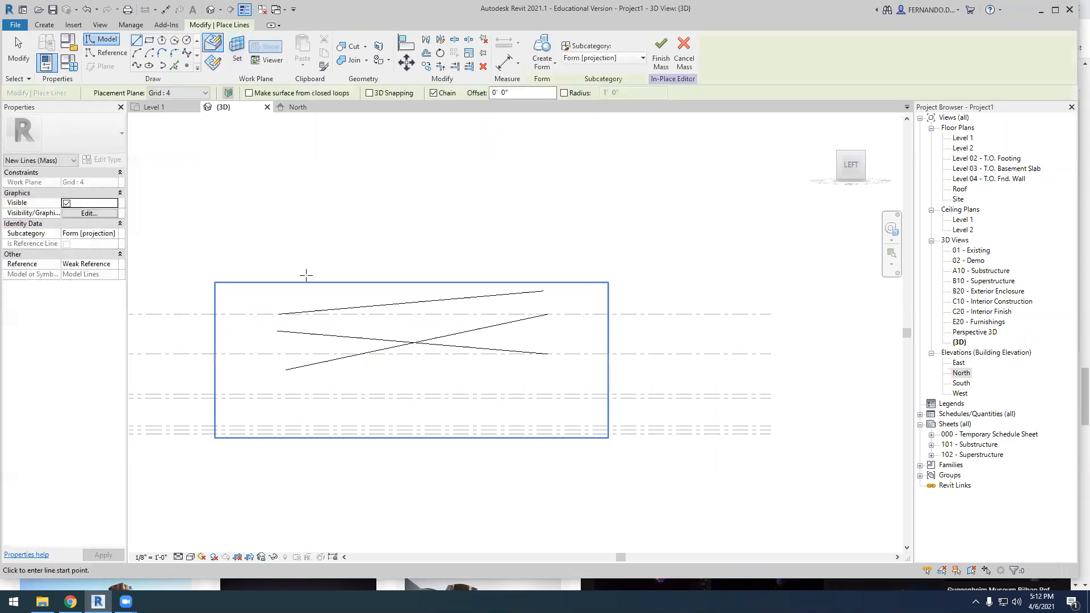
pyautogui.click(310, 266)
pyautogui.click(547, 303)
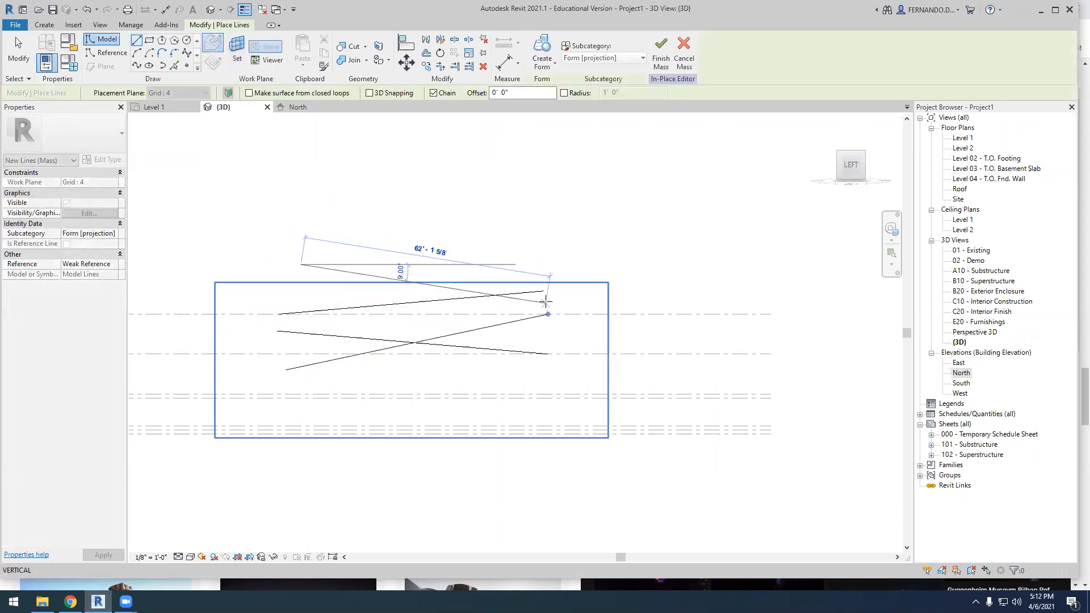
pyautogui.press('Escape')
pyautogui.scroll(4, 425, 342)
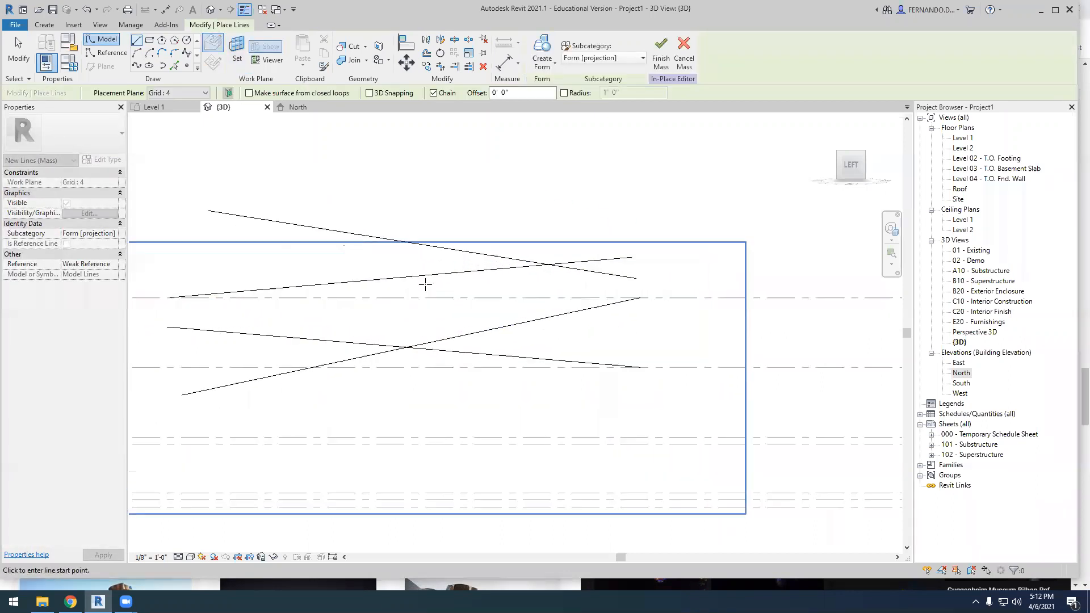
pyautogui.press('Escape')
# Examine the four lines on Grids 1 to 4 from the top and from several 3D angles
pyautogui.scroll(-2, 494, 301)
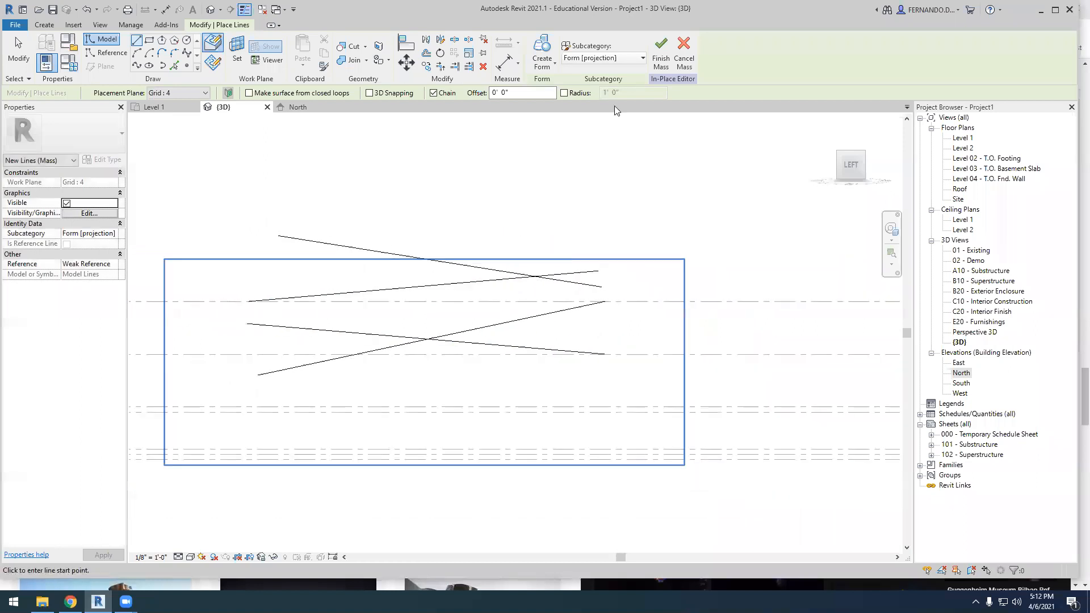
pyautogui.keyDown('shift'); pyautogui.moveTo(482, 307); pyautogui.dragTo(365, 261, button='middle'); pyautogui.keyUp('shift')
pyautogui.scroll(-2, 429, 332)
pyautogui.keyDown('shift'); pyautogui.moveTo(428, 332); pyautogui.dragTo(449, 386, button='middle'); pyautogui.keyUp('shift')
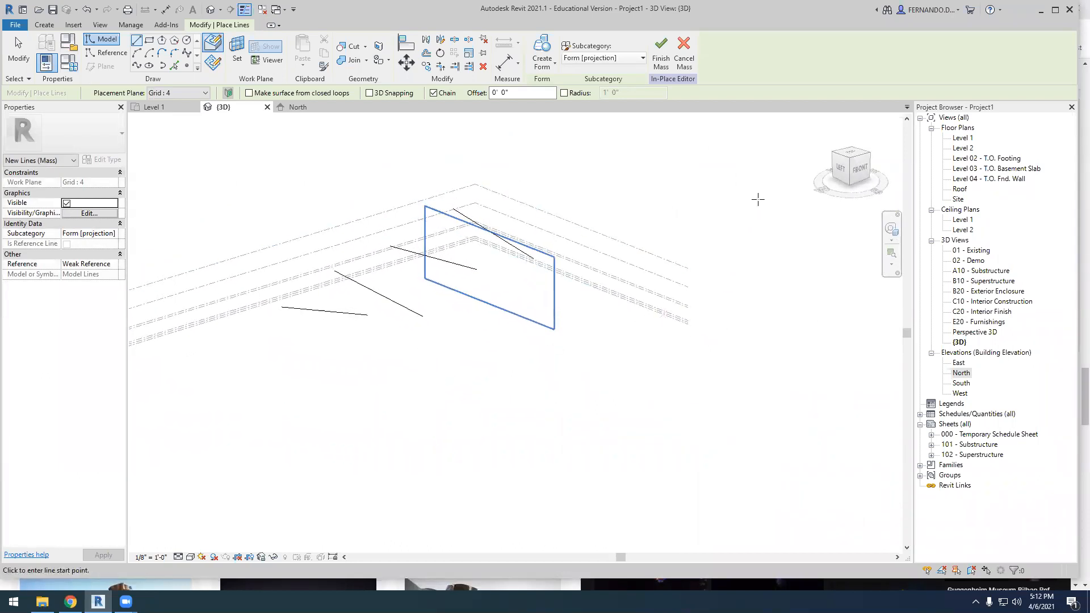
pyautogui.click(853, 155)
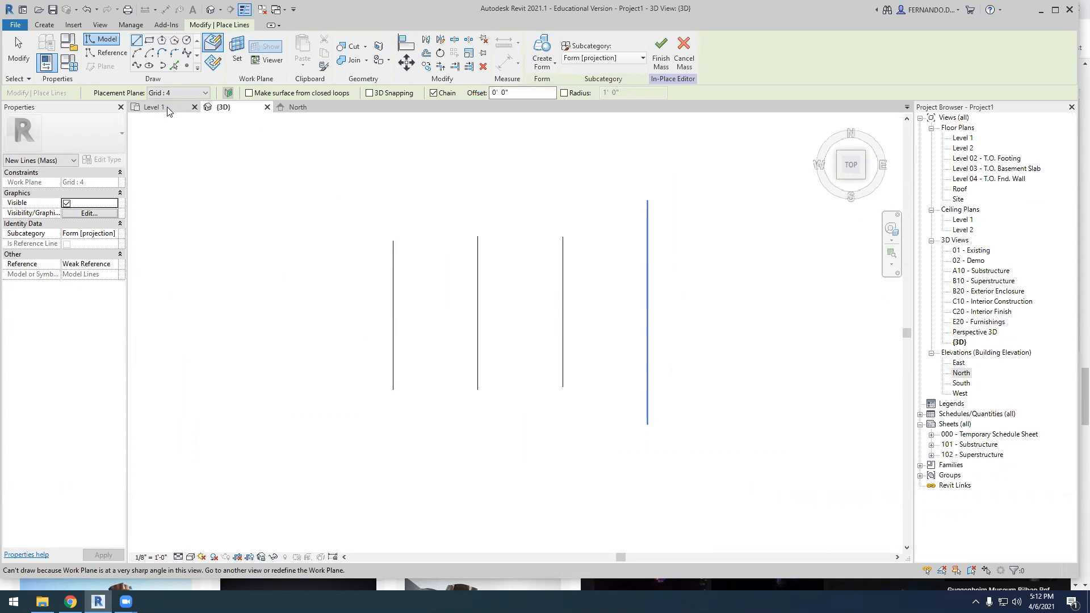
pyautogui.moveTo(470, 427)
pyautogui.keyDown('shift'); pyautogui.mouseDown(button='middle')
pyautogui.moveTo(523, 373)
pyautogui.moveTo(545, 288)
pyautogui.moveTo(603, 167)
pyautogui.mouseUp(button='middle'); pyautogui.keyUp('shift')
pyautogui.moveTo(411, 360)
pyautogui.keyDown('shift'); pyautogui.mouseDown(button='middle')
pyautogui.moveTo(513, 407)
pyautogui.moveTo(638, 377)
pyautogui.moveTo(653, 321)
pyautogui.moveTo(619, 328)
pyautogui.moveTo(587, 360)
pyautogui.moveTo(506, 343)
pyautogui.mouseUp(button='middle'); pyautogui.keyUp('shift')
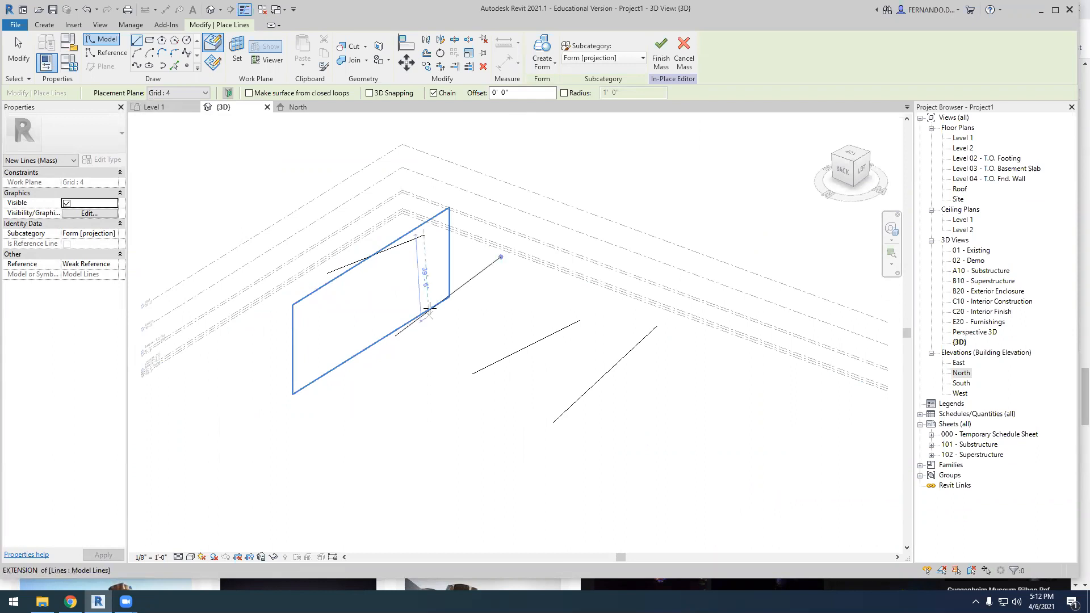
pyautogui.keyDown('shift'); pyautogui.moveTo(405, 423); pyautogui.dragTo(370, 389, button='middle'); pyautogui.keyUp('shift')
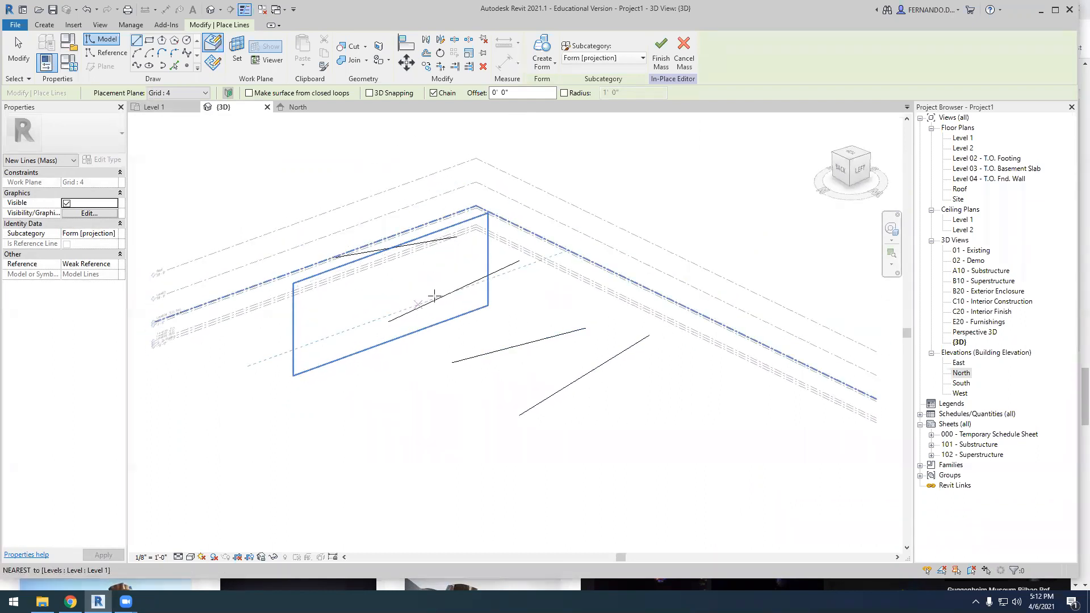
pyautogui.keyDown('shift'); pyautogui.moveTo(447, 410); pyautogui.dragTo(441, 369, button='middle'); pyautogui.keyUp('shift')
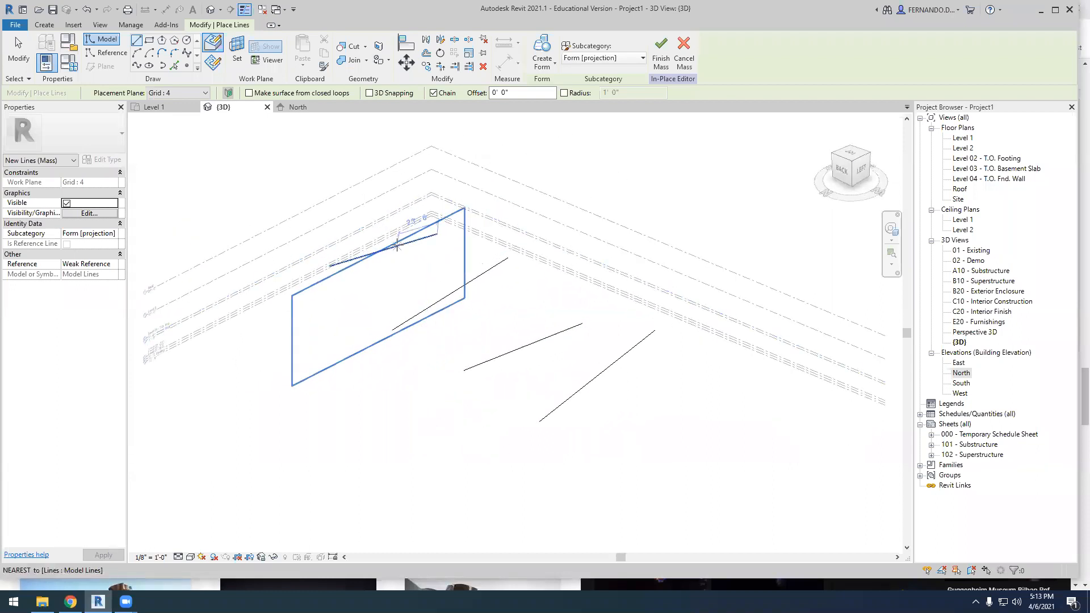
pyautogui.keyDown('shift'); pyautogui.moveTo(441, 404); pyautogui.dragTo(259, 223, button='middle'); pyautogui.keyUp('shift')
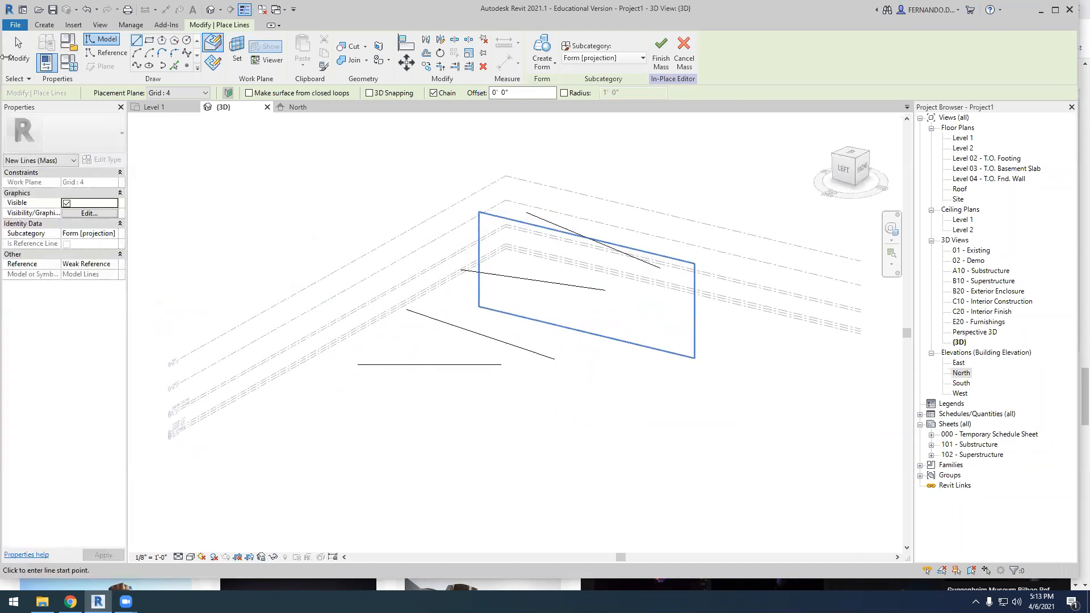
# Select the four sloping lines and create a solid form from them
pyautogui.press('Escape')
pyautogui.press('Escape')
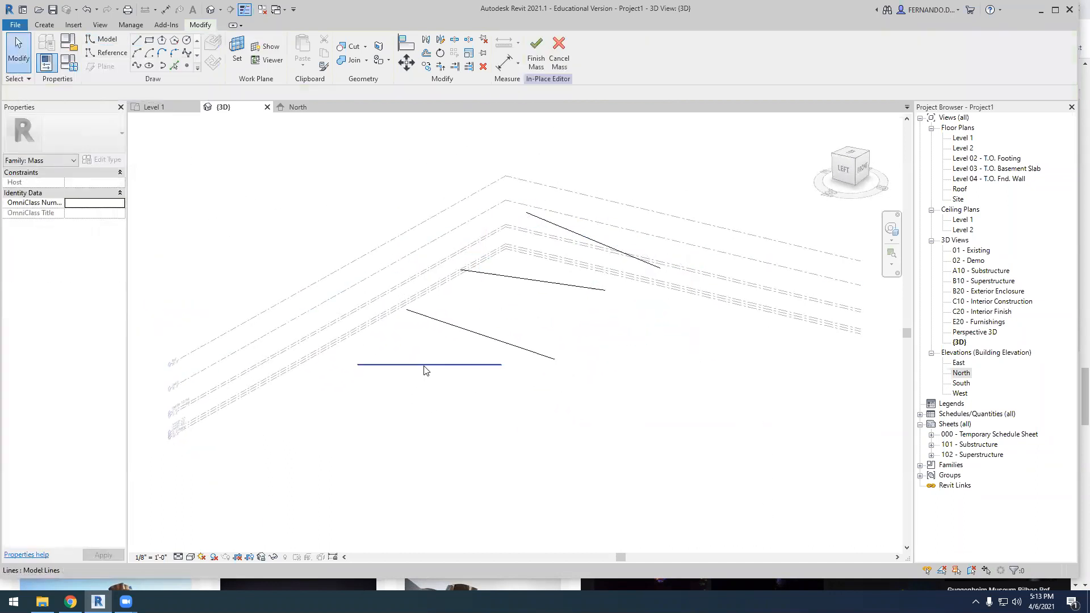
pyautogui.click(444, 364)
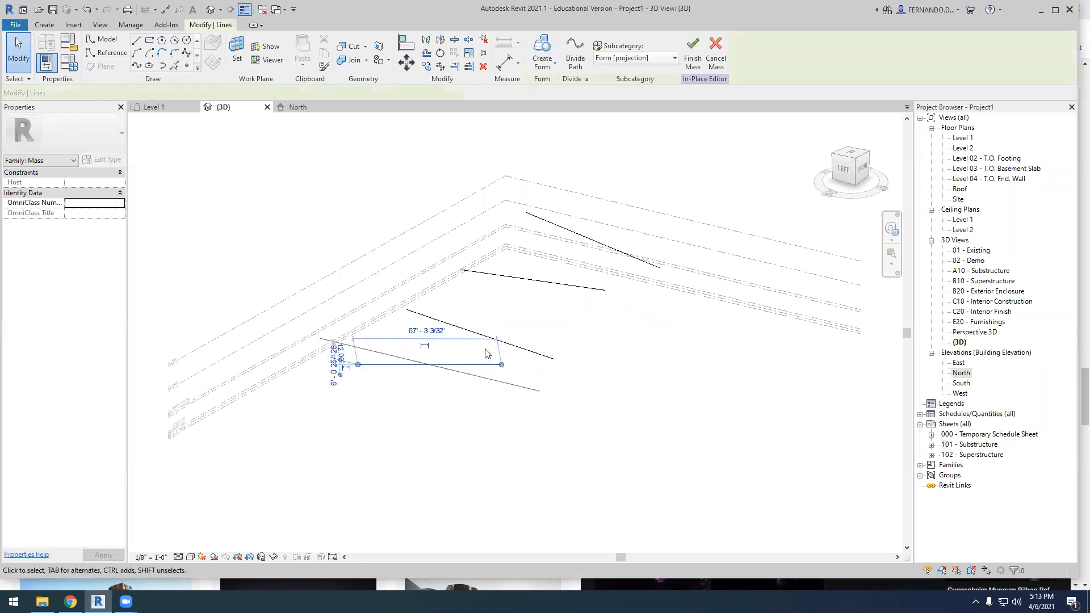
pyautogui.keyDown('ctrl'); pyautogui.click(490, 336); pyautogui.keyUp('ctrl')
pyautogui.keyDown('ctrl'); pyautogui.click(535, 281); pyautogui.keyUp('ctrl')
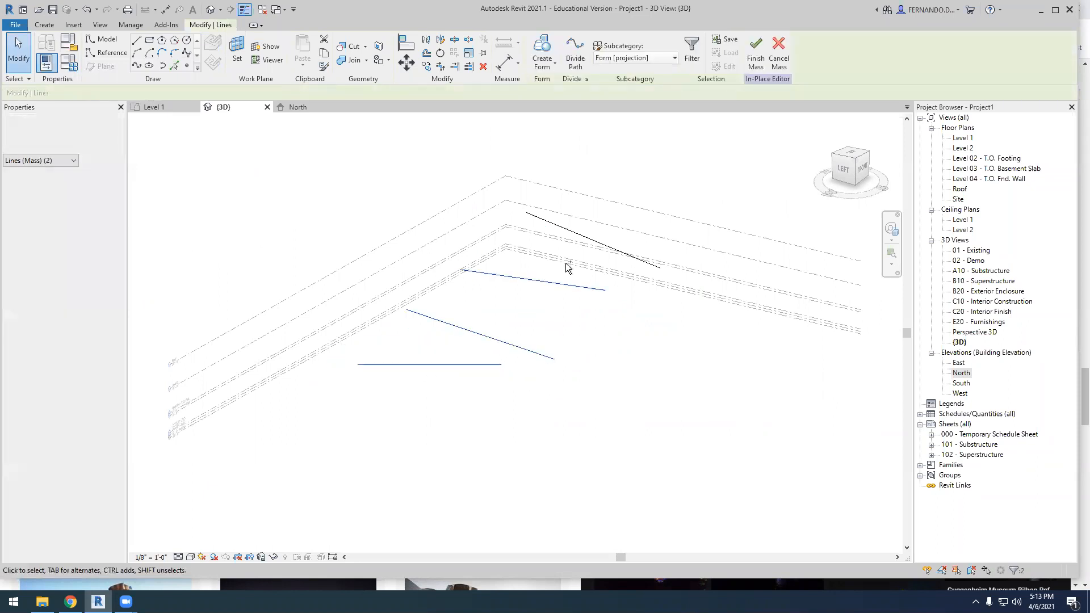
pyautogui.keyDown('ctrl'); pyautogui.click(588, 243); pyautogui.keyUp('ctrl')
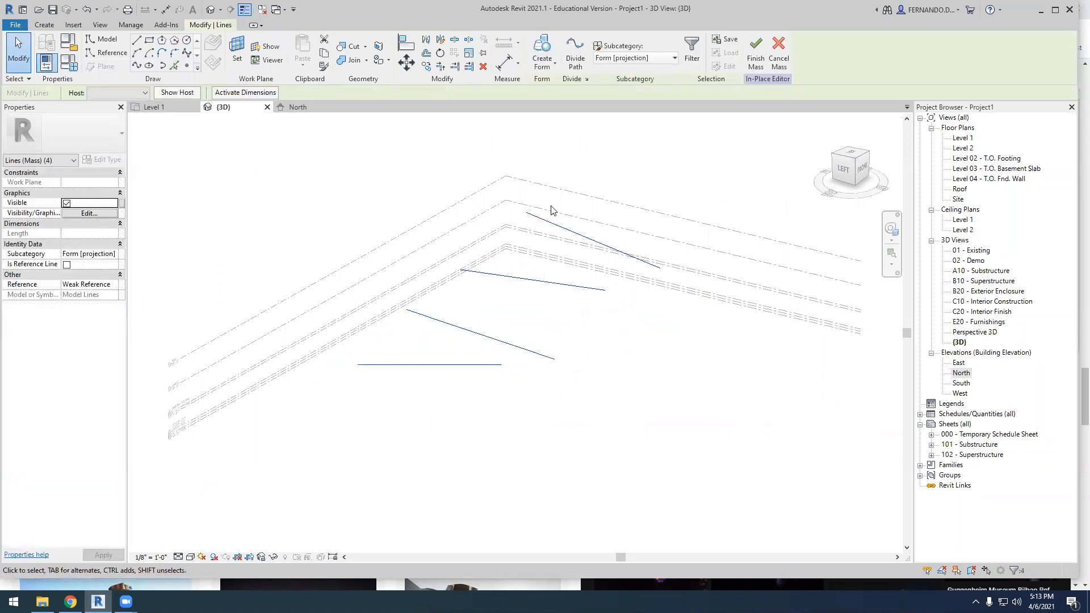
pyautogui.click(555, 66)
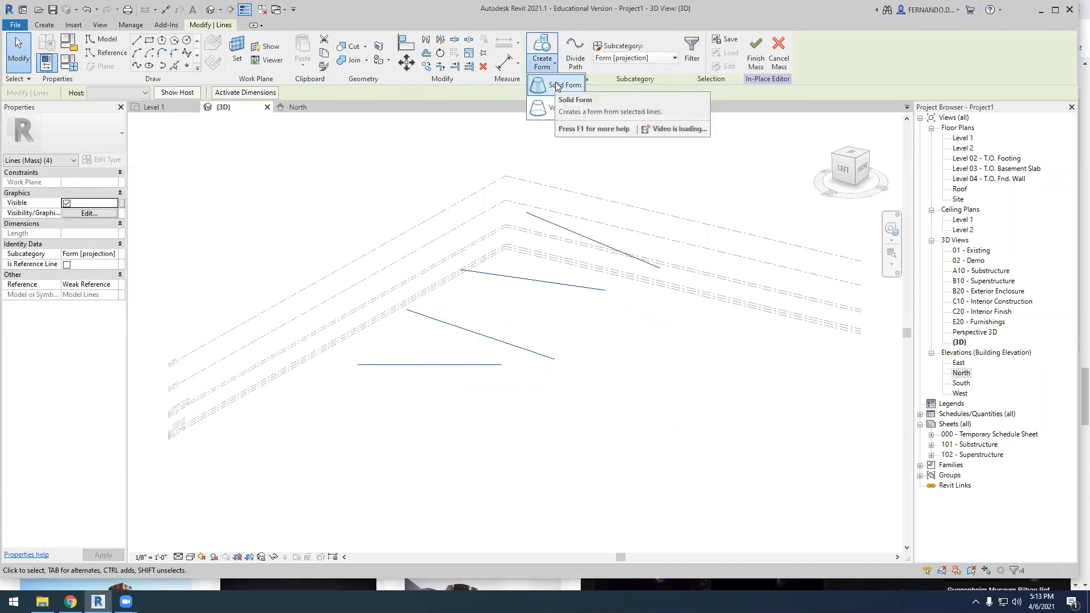
pyautogui.click(555, 86)
# Finish the in-place mass and inspect its curved surface from several 3D angles
pyautogui.scroll(-3, 528, 210)
pyautogui.keyDown('shift'); pyautogui.moveTo(564, 390); pyautogui.dragTo(626, 330, button='middle'); pyautogui.keyUp('shift')
pyautogui.keyDown('shift'); pyautogui.moveTo(588, 356); pyautogui.dragTo(561, 363, button='middle'); pyautogui.keyUp('shift')
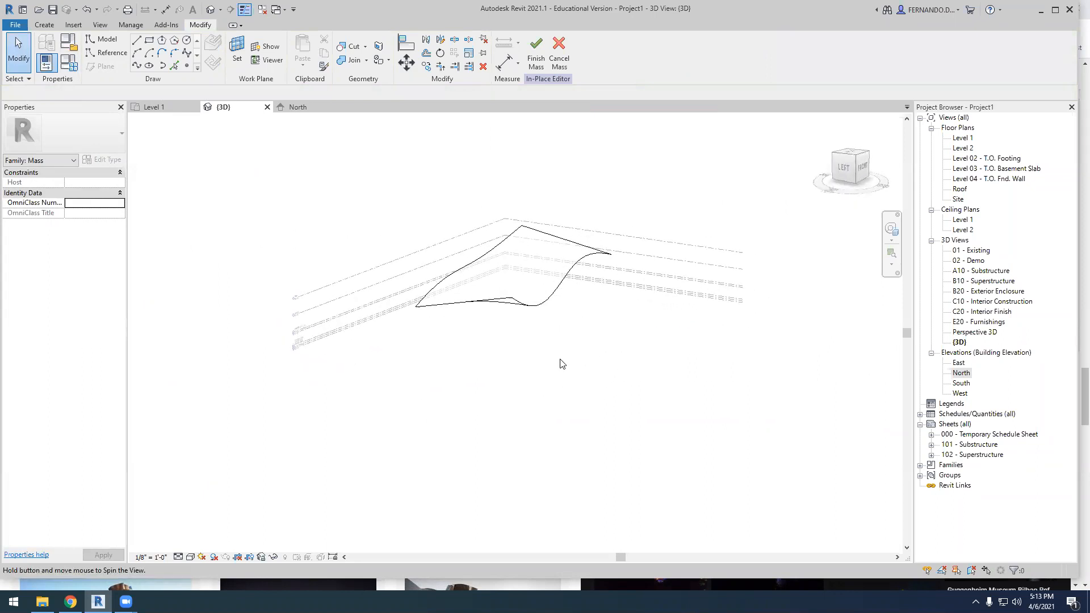
pyautogui.click(536, 54)
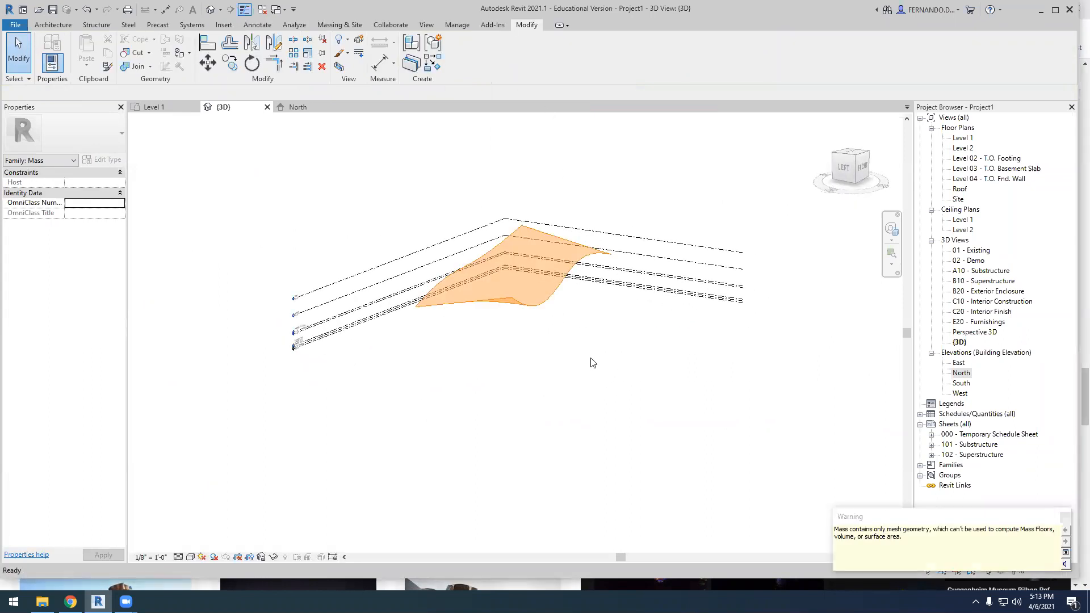
pyautogui.keyDown('shift'); pyautogui.moveTo(564, 394); pyautogui.dragTo(497, 419, button='middle'); pyautogui.keyUp('shift')
pyautogui.keyDown('shift'); pyautogui.moveTo(567, 331); pyautogui.dragTo(487, 348, button='middle'); pyautogui.keyUp('shift')
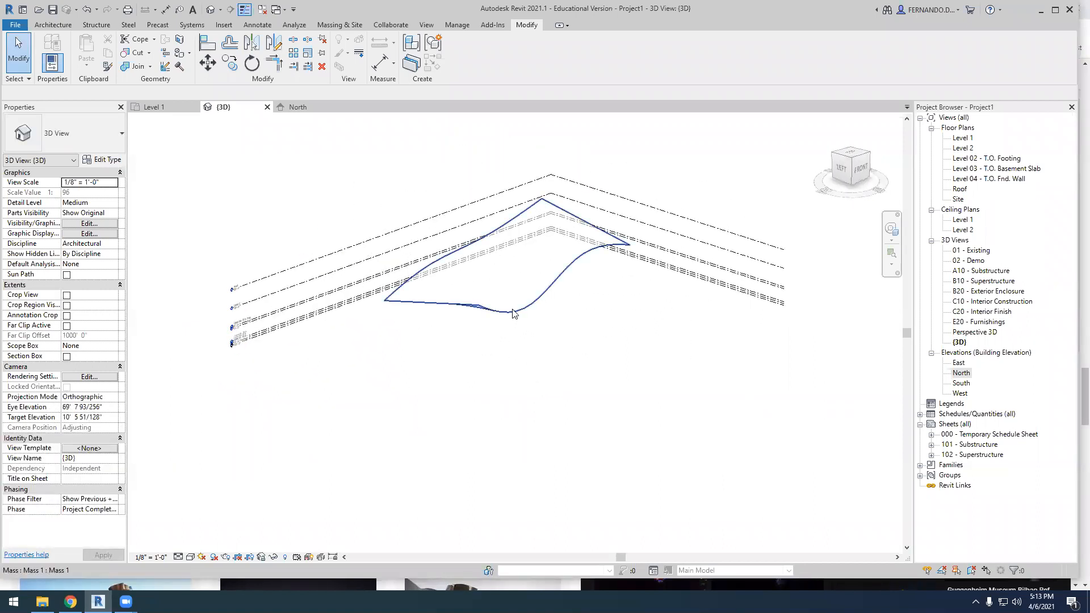
pyautogui.scroll(1, 531, 322)
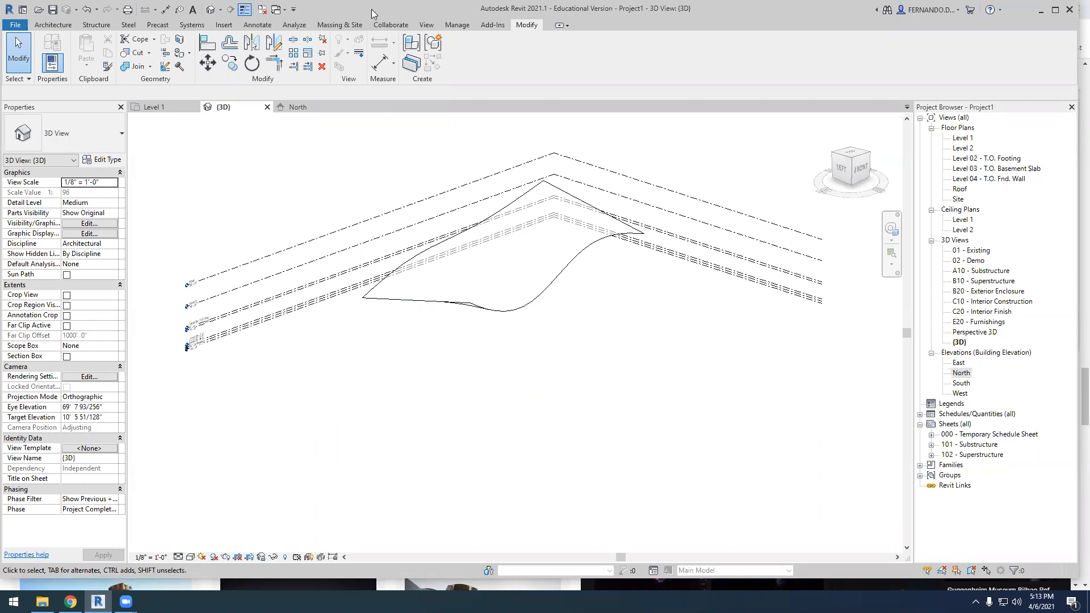
# Create a Basic Roof Generic - 12" by face on the curved mass surface and inspect its thickness in 3D
pyautogui.click(349, 25)
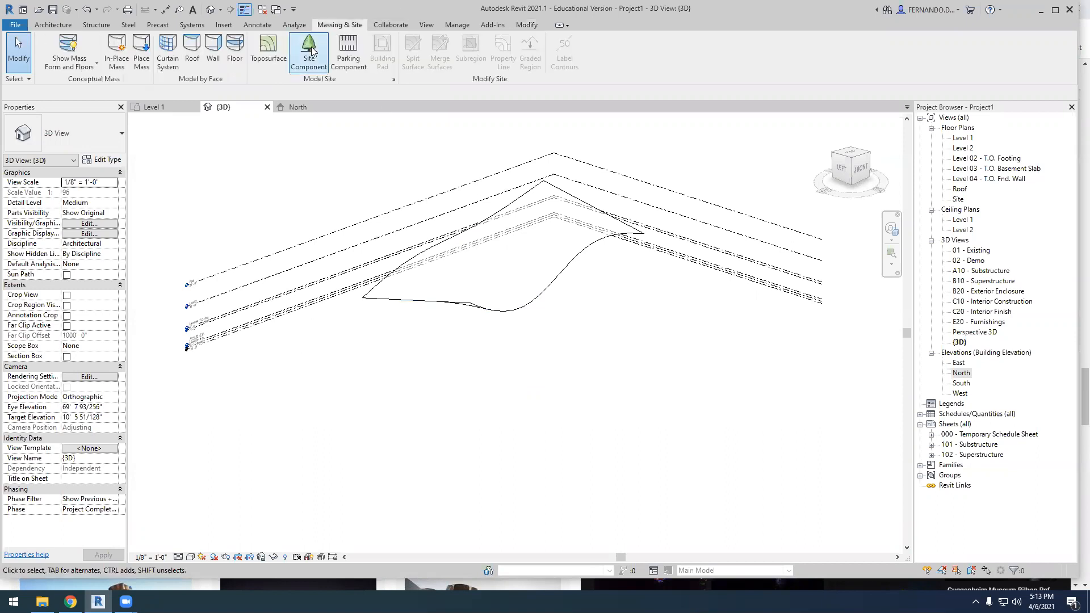
pyautogui.click(195, 48)
pyautogui.click(555, 275)
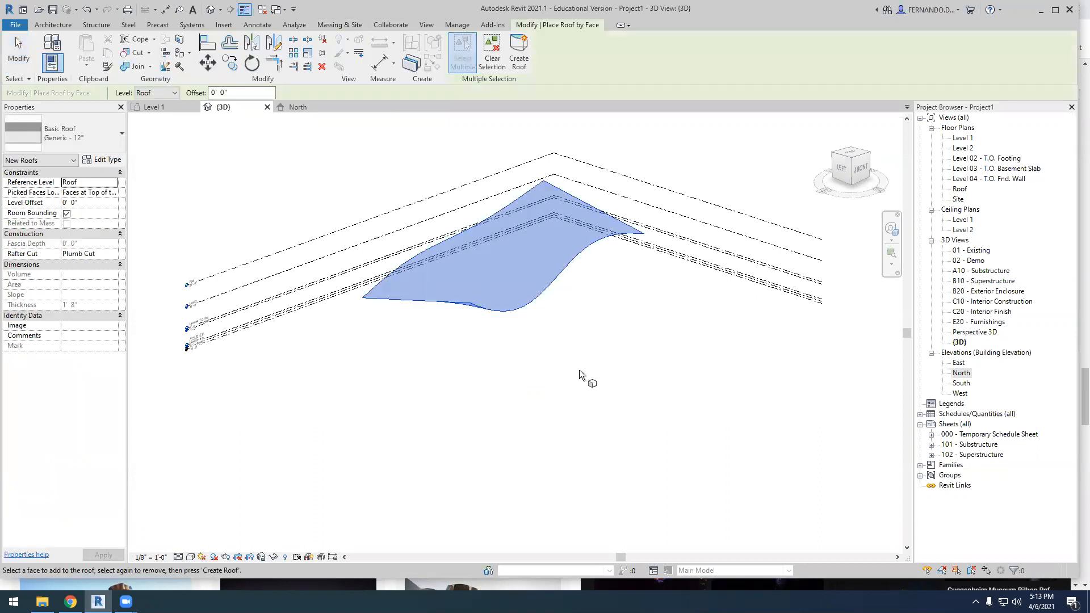
pyautogui.click(519, 59)
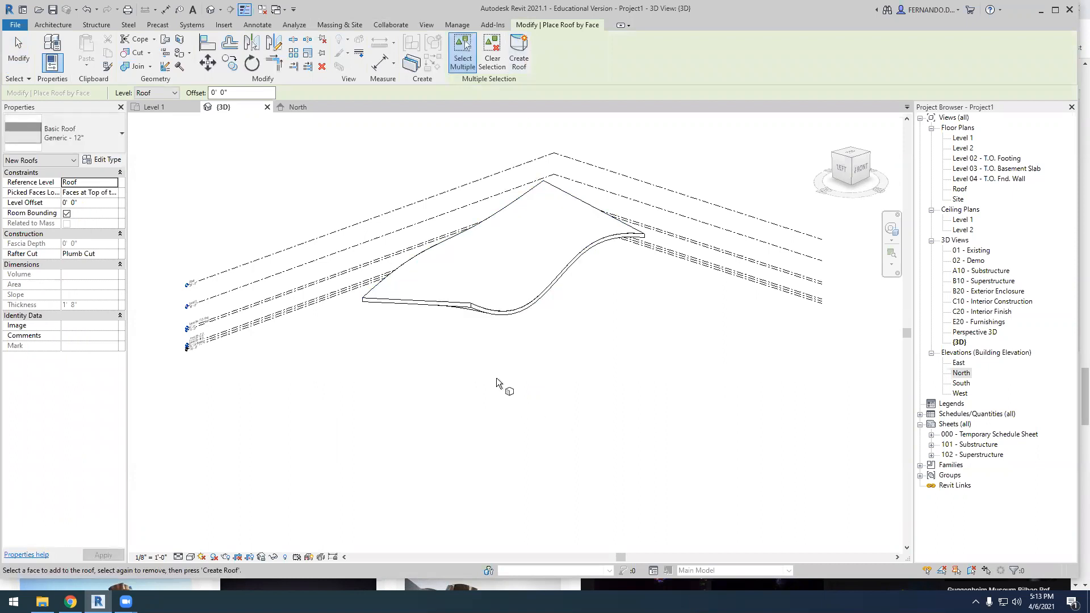
pyautogui.scroll(3, 489, 352)
pyautogui.scroll(2, 502, 285)
pyautogui.press('Escape')
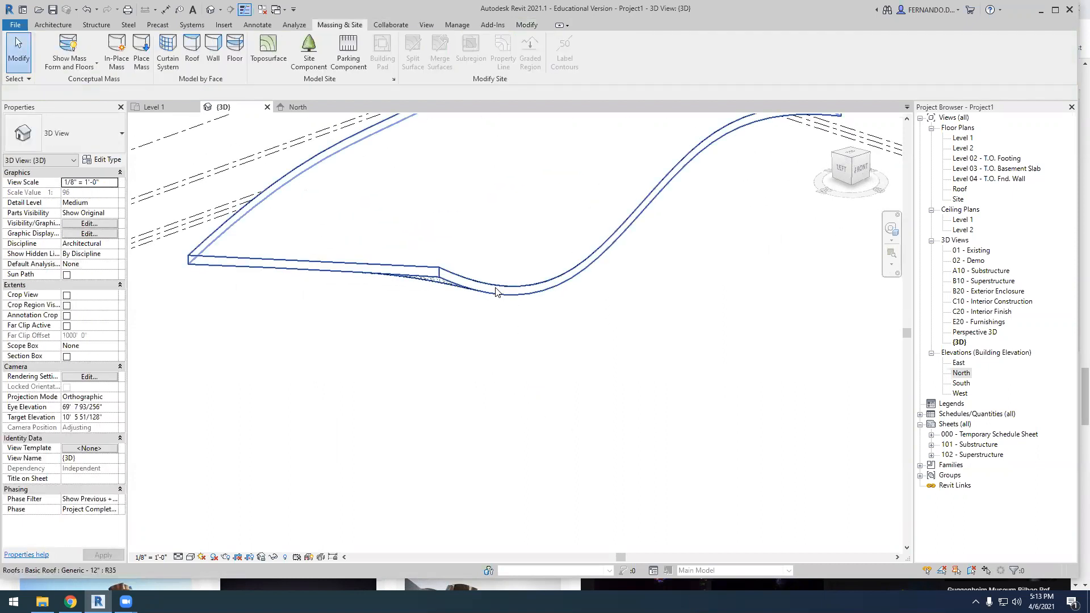
pyautogui.click(498, 291)
pyautogui.scroll(-3, 454, 341)
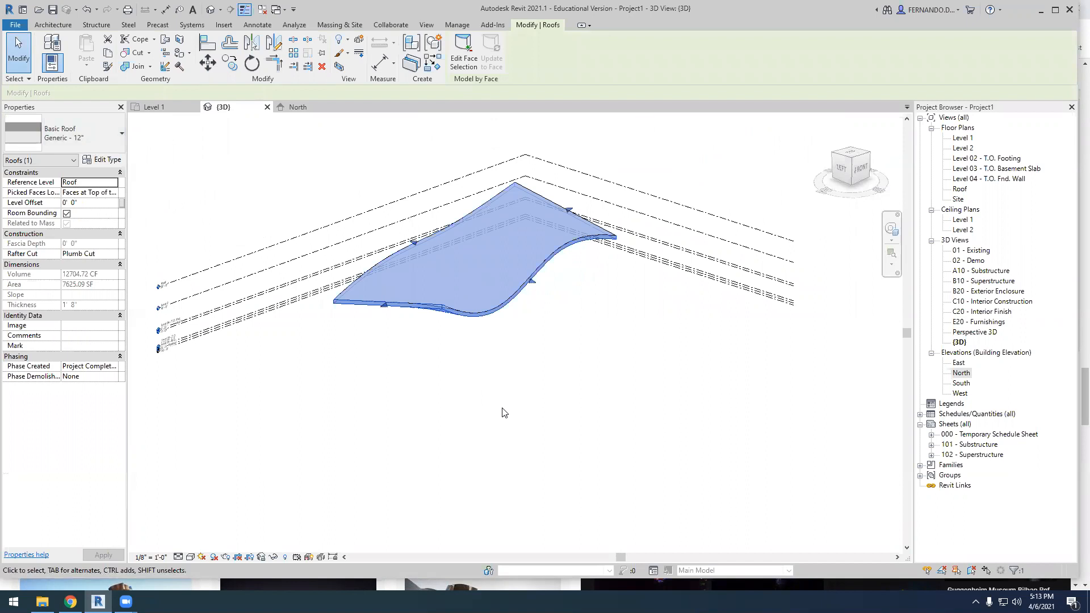
pyautogui.click(514, 417)
pyautogui.keyDown('shift'); pyautogui.moveTo(516, 440); pyautogui.dragTo(650, 428, button='middle'); pyautogui.keyUp('shift')
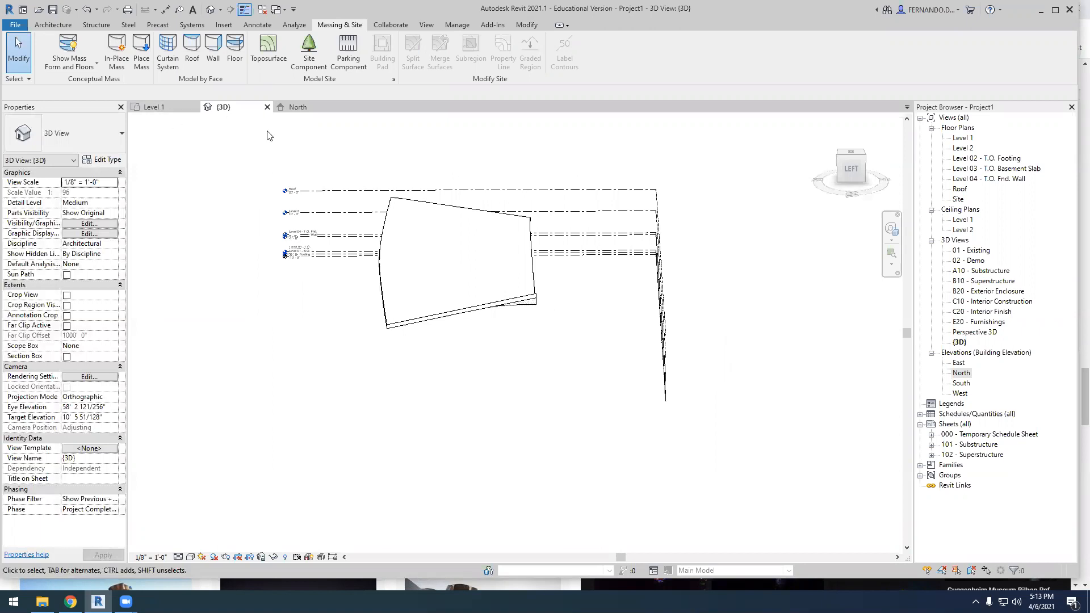
# On the Level 1 plan, draw three chained Generic - 8" walls forming a U shape, the first two about 82'-6" and 52'-6" long
pyautogui.click(158, 111)
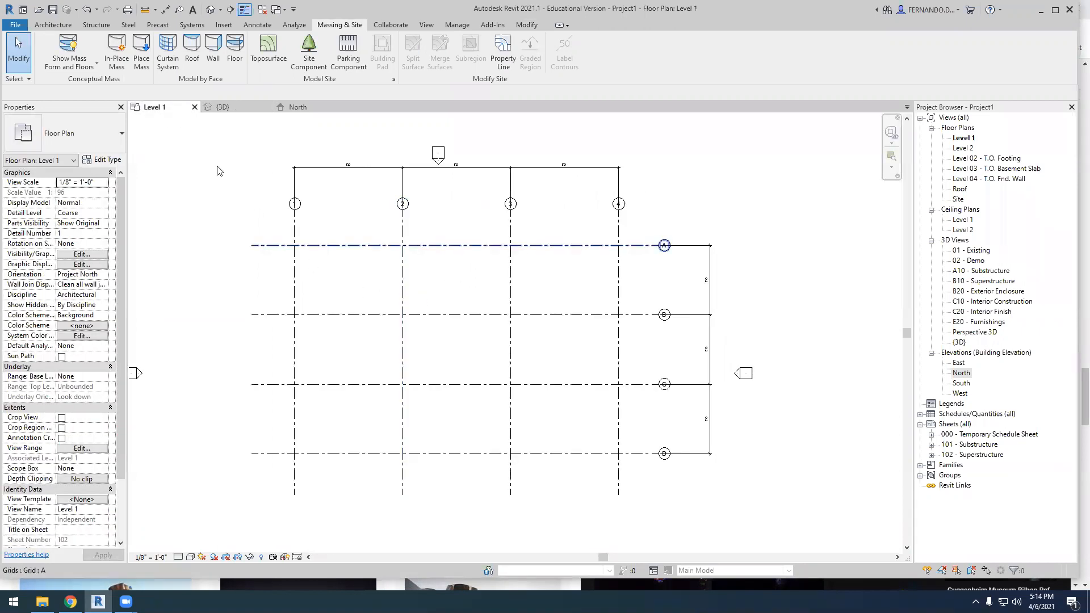
pyautogui.click(53, 24)
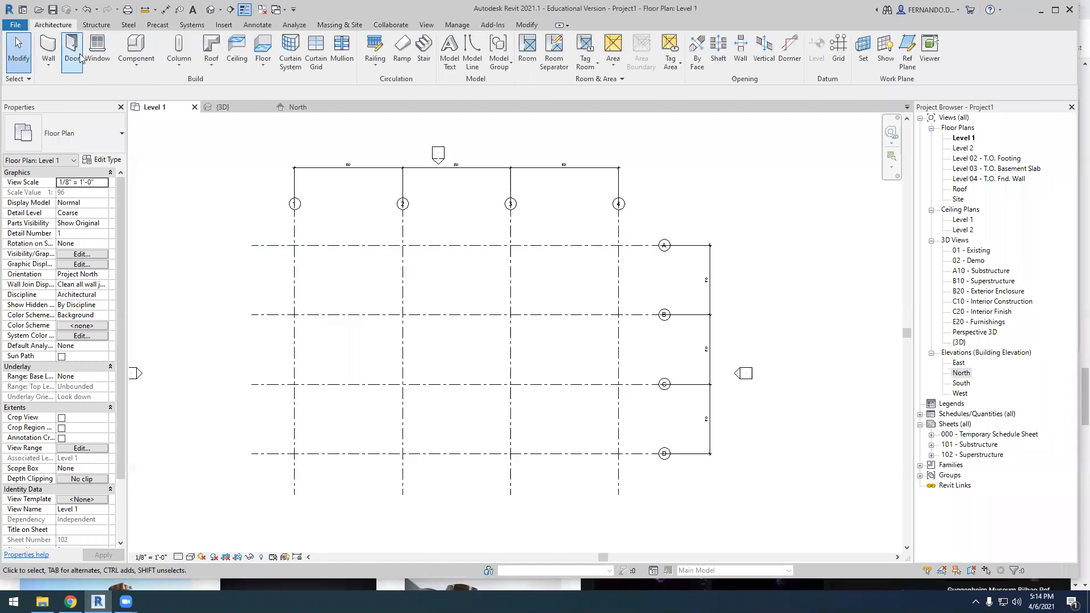
pyautogui.click(48, 49)
pyautogui.click(336, 259)
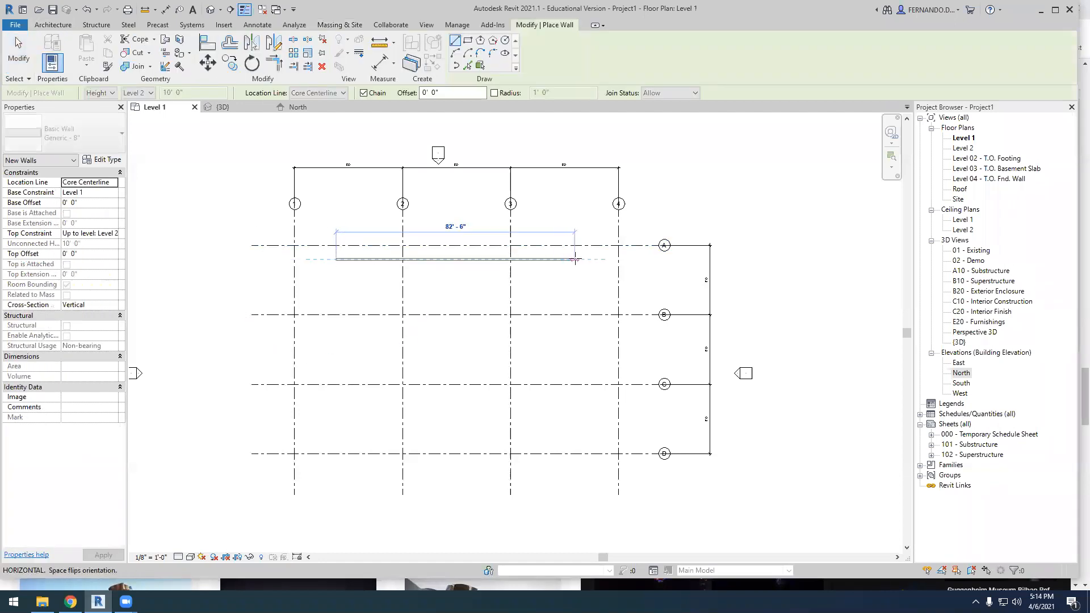
pyautogui.click(575, 259)
pyautogui.click(575, 410)
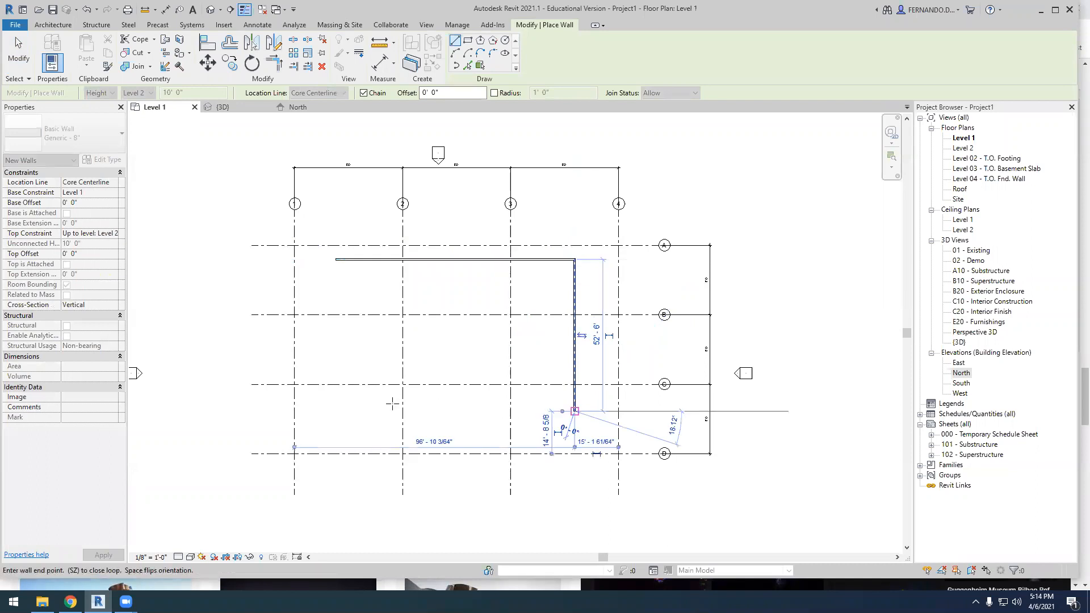
pyautogui.click(370, 411)
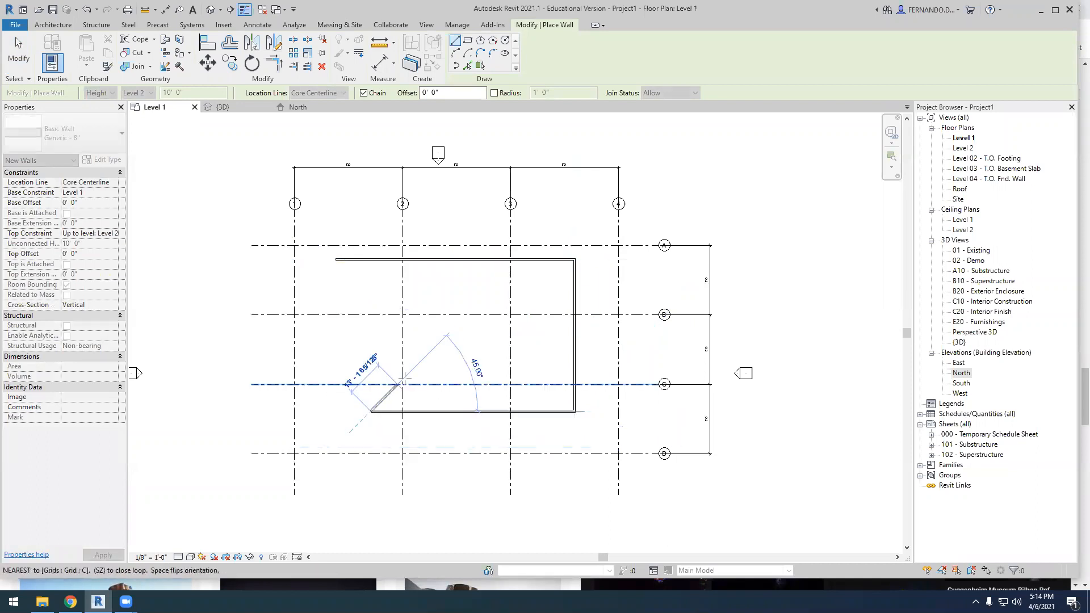
pyautogui.press('Escape')
pyautogui.press('Escape')
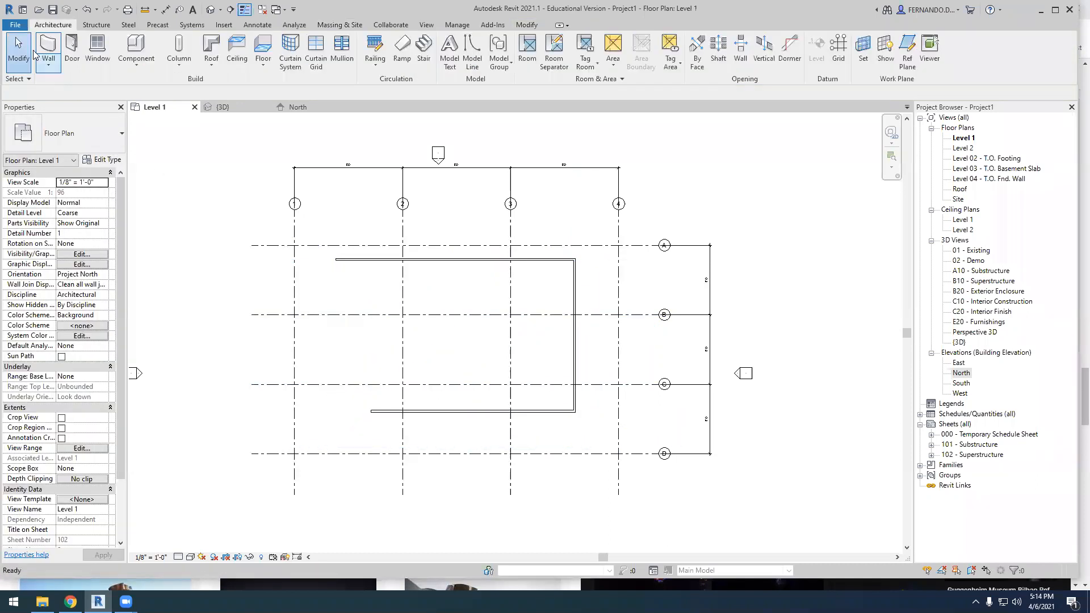
# Delete the wall connecting the two long parallel walls and shorten the wall near Grid A to 66'-0"
pyautogui.click(571, 353)
pyautogui.press('Delete')
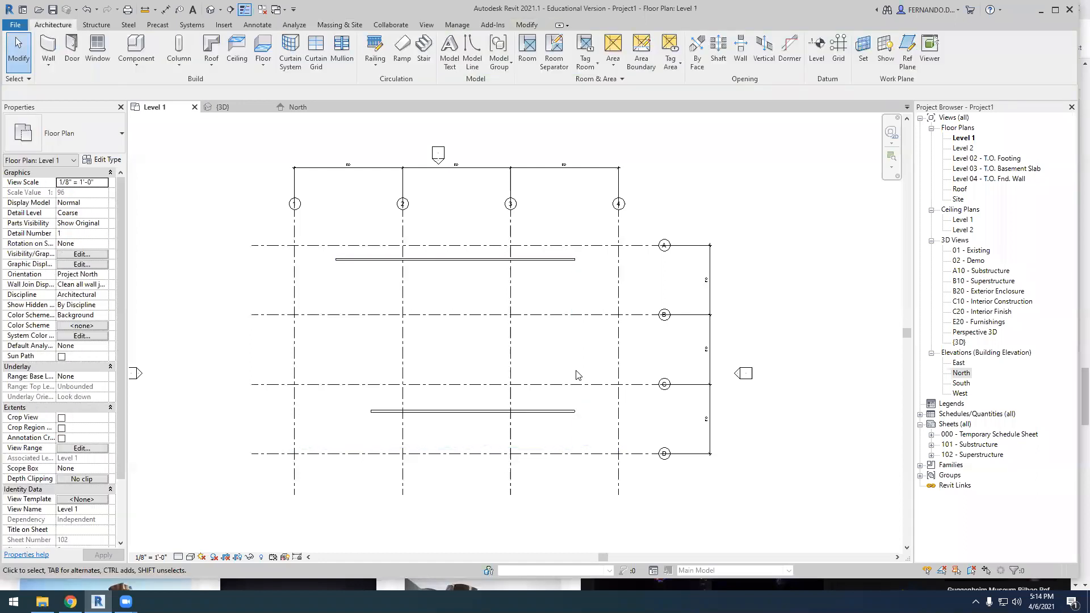
pyautogui.click(569, 263)
pyautogui.moveTo(575, 260); pyautogui.dragTo(527, 260)
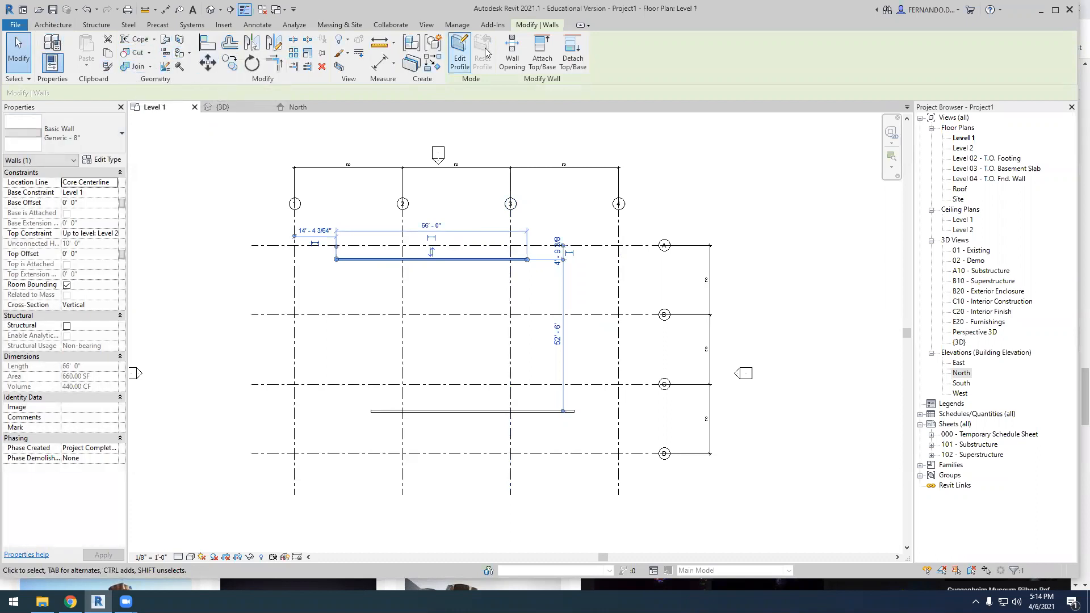
# Draw a start-end-radius arc wall with a radius of about 14'-9" across Grid B, bulging toward Grid 4
pyautogui.click(67, 25)
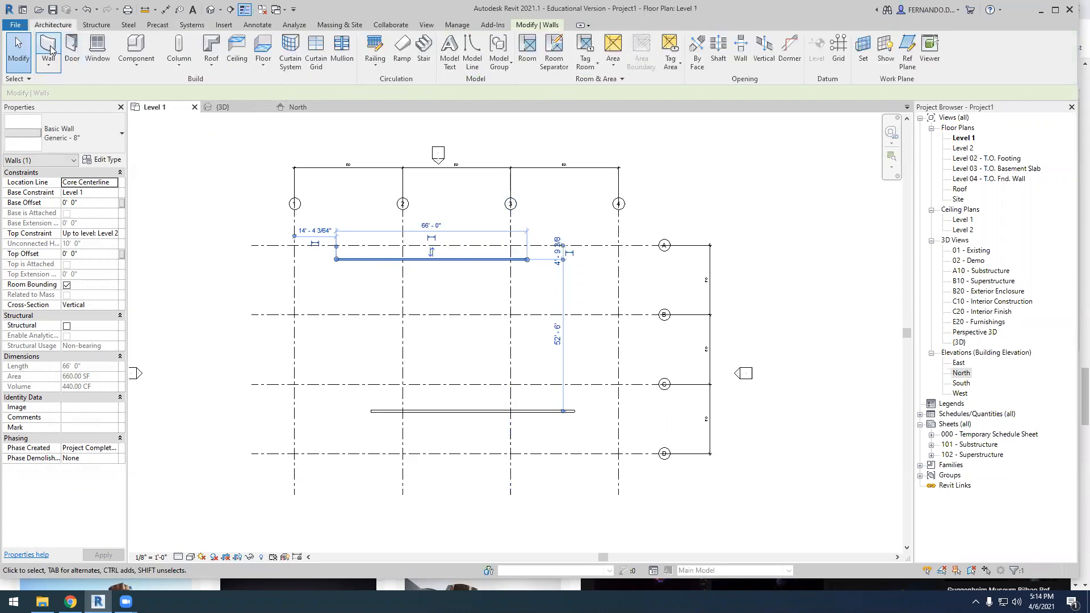
pyautogui.click(50, 49)
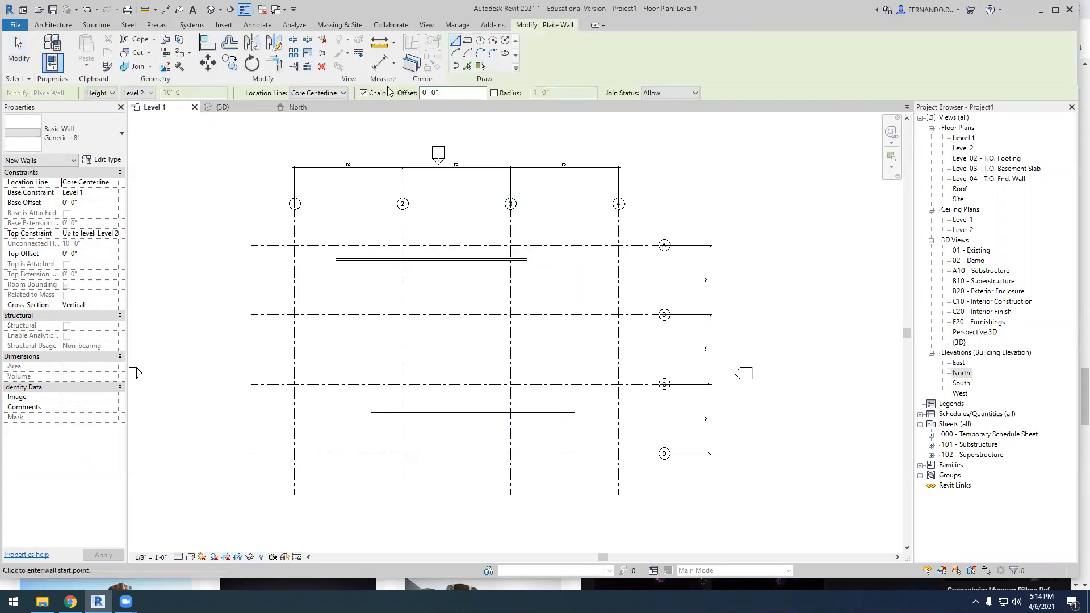
pyautogui.click(455, 53)
pyautogui.click(500, 290)
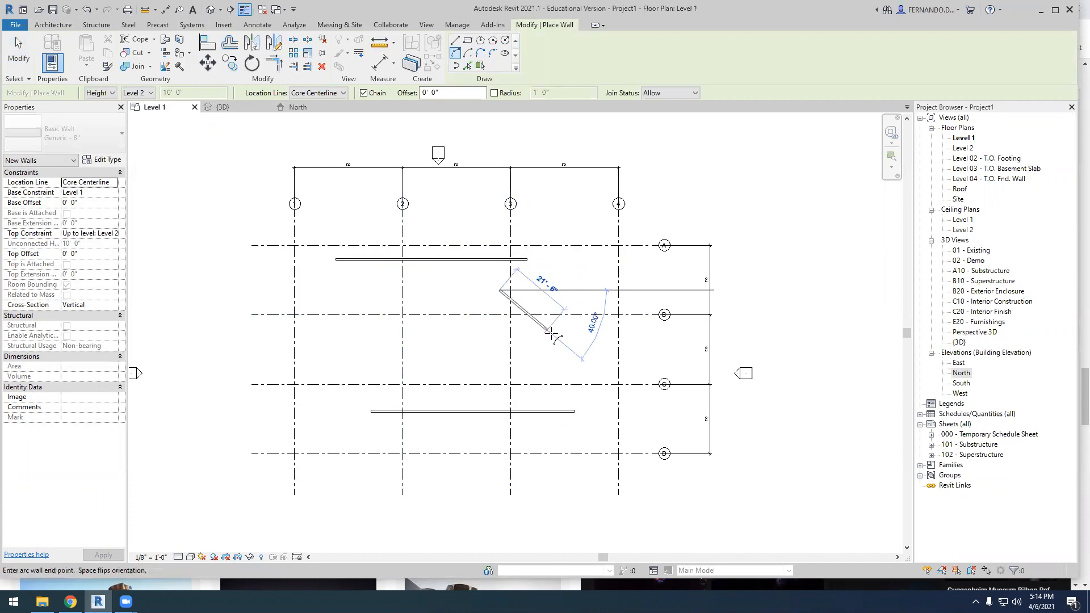
pyautogui.click(561, 350)
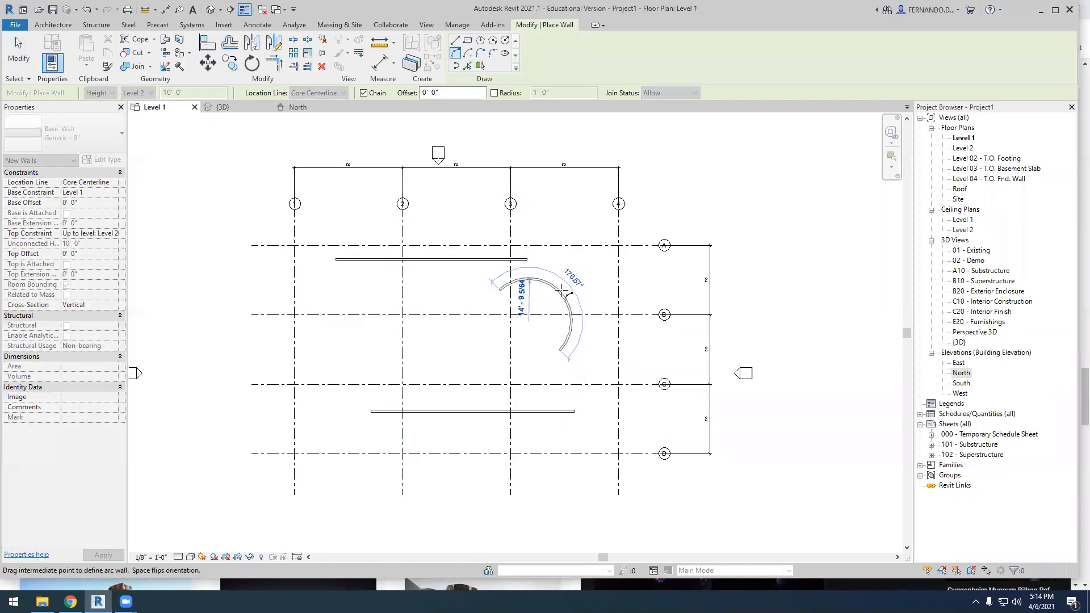
pyautogui.click(574, 310)
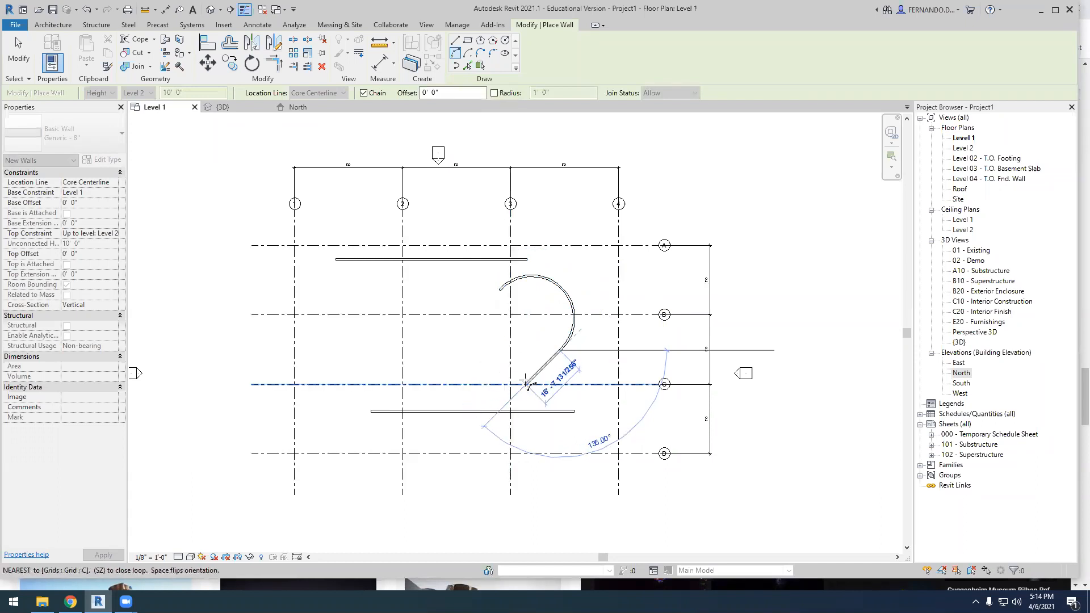
pyautogui.click(525, 383)
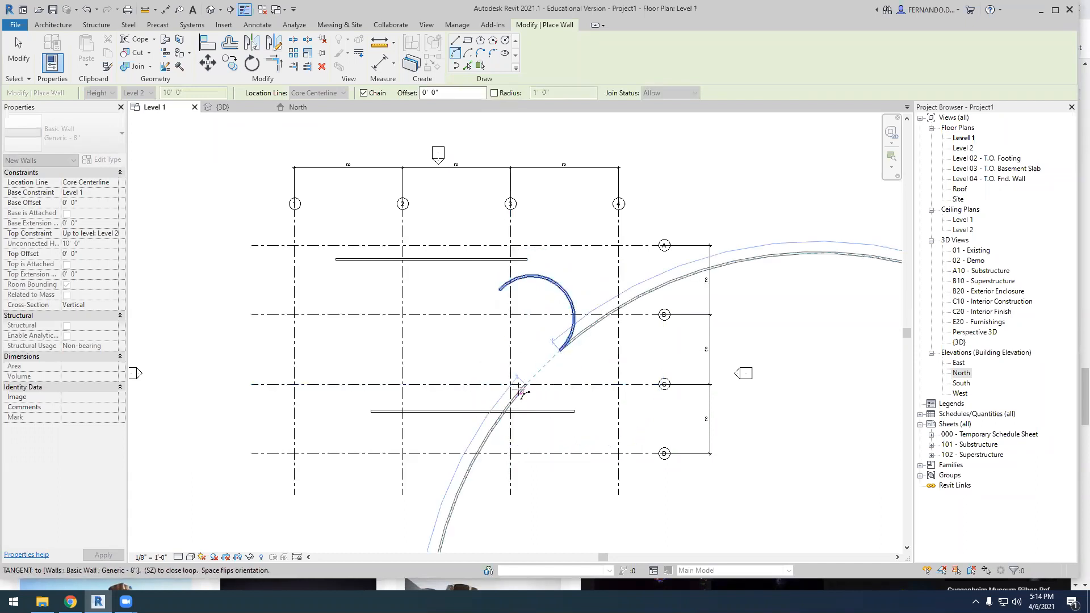
pyautogui.press('Escape')
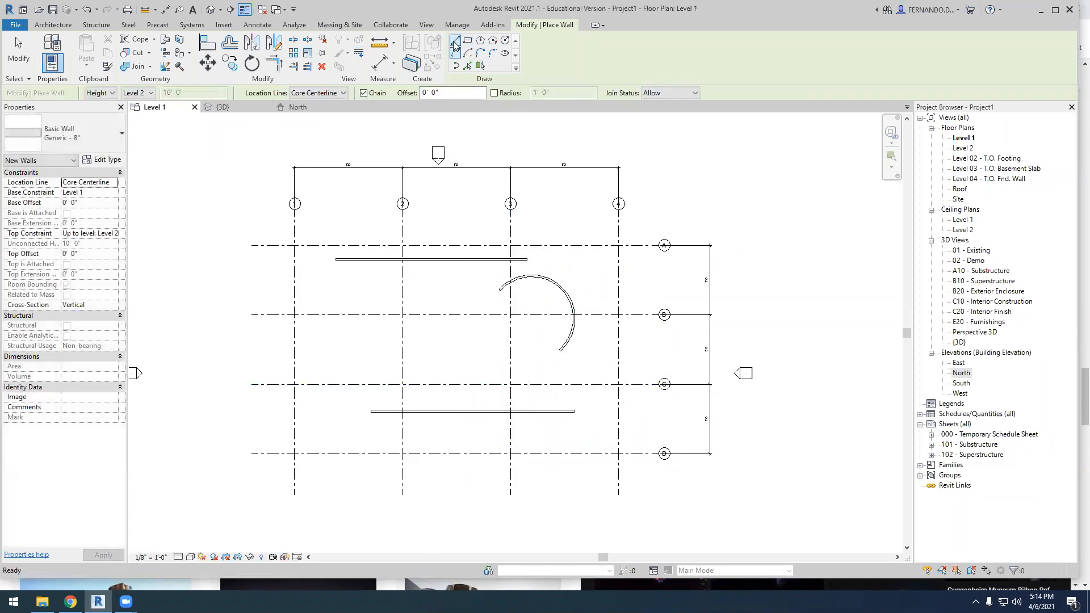
# Continue from the arc's lower end with a straight wall about 16'-7" long at 135° to Grid C and a short wall along Grid C
pyautogui.click(455, 43)
pyautogui.scroll(3, 553, 345)
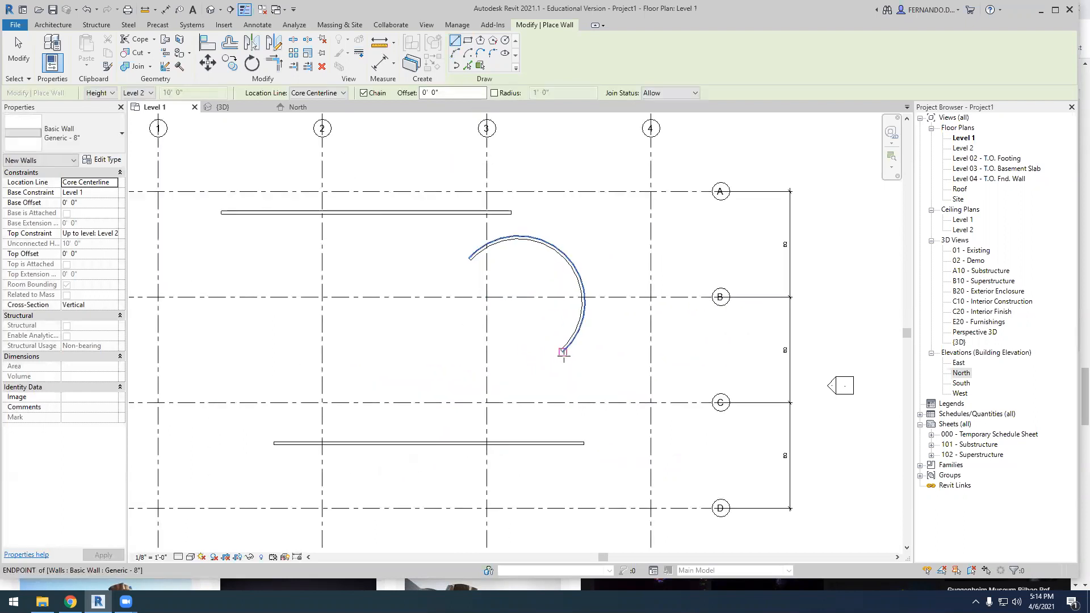
pyautogui.click(561, 352)
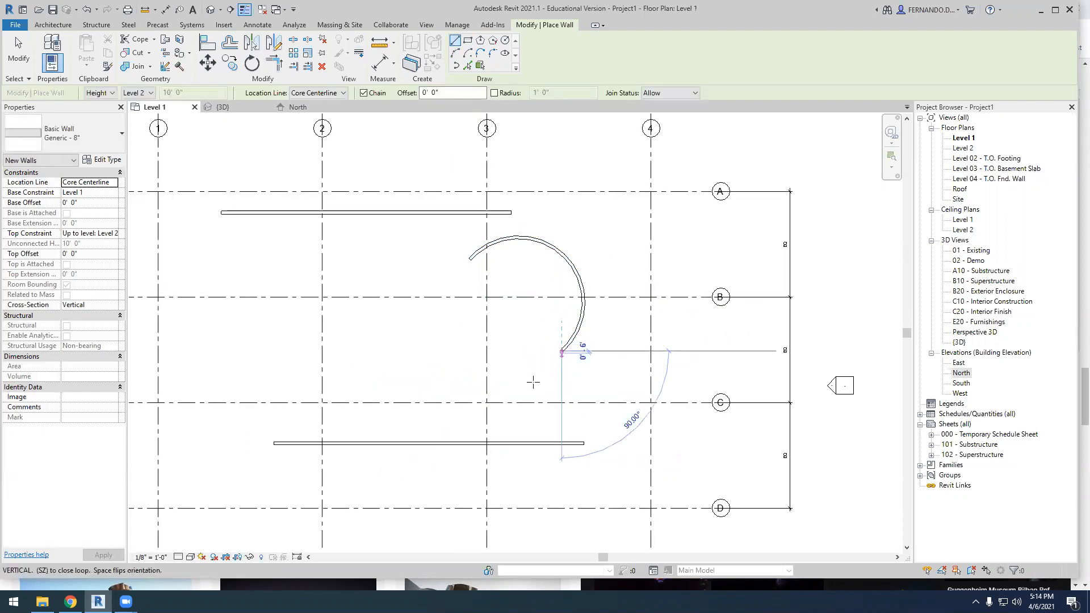
pyautogui.click(512, 403)
pyautogui.click(464, 403)
pyautogui.press('Escape')
pyautogui.scroll(-2, 573, 389)
pyautogui.press('Escape')
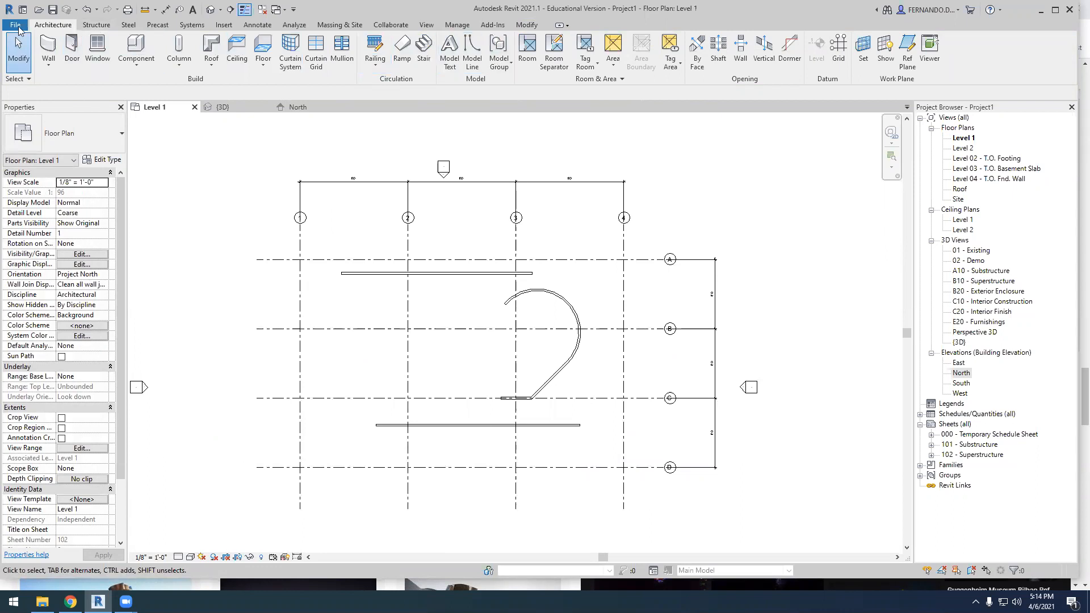
# Draw a semicircular arc wall with a radius of about 16' across Grid 2, opening toward Grid C
pyautogui.click(49, 47)
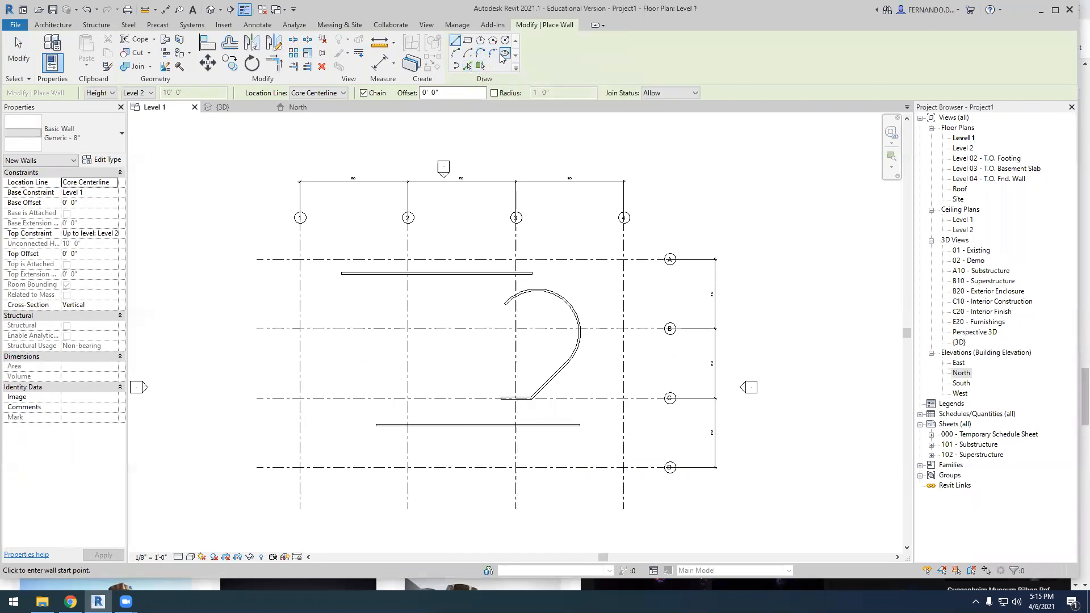
pyautogui.click(456, 54)
pyautogui.click(469, 354)
pyautogui.click(376, 353)
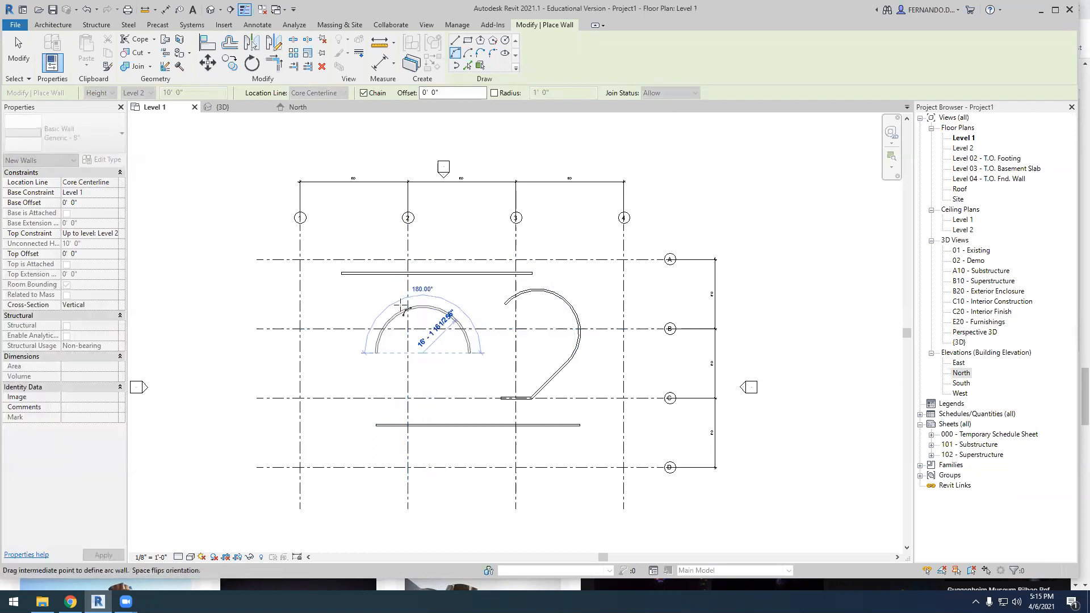
pyautogui.click(404, 306)
pyautogui.press('Escape')
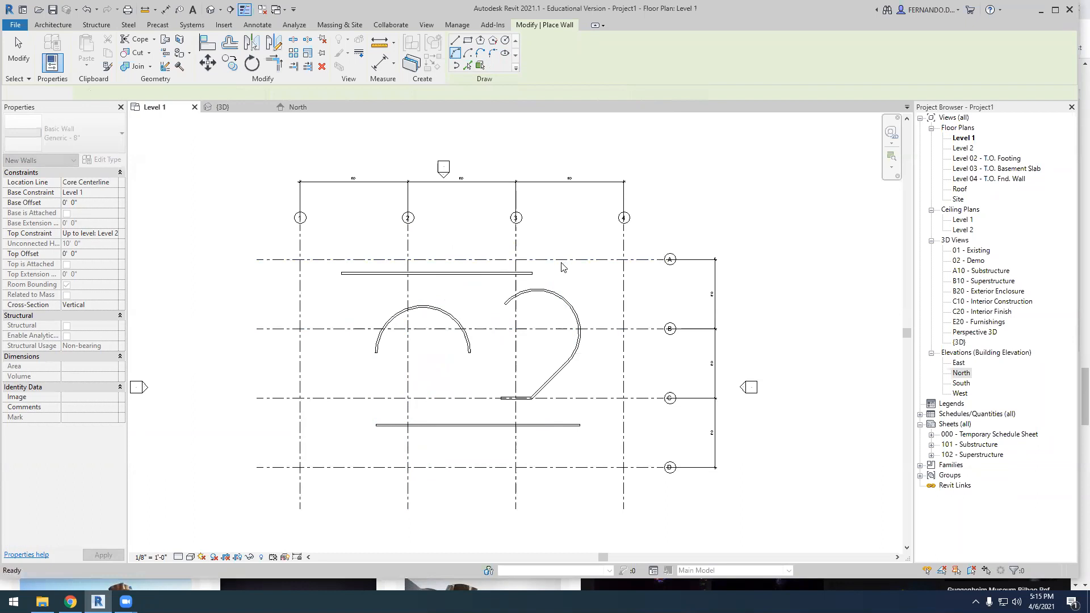
pyautogui.press('Escape')
pyautogui.scroll(-2, 554, 281)
# In the 3D view, attach the top of the large curved wall near Grid 3 to the curved roof
pyautogui.click(234, 108)
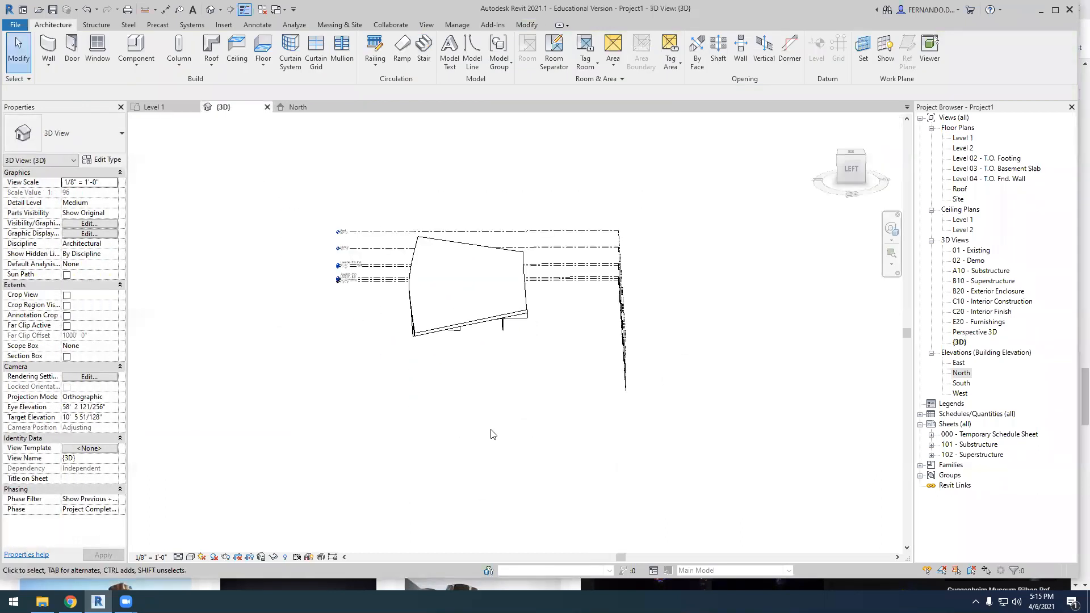
pyautogui.keyDown('shift'); pyautogui.moveTo(506, 466); pyautogui.dragTo(540, 498, button='middle'); pyautogui.keyUp('shift')
pyautogui.scroll(5, 469, 342)
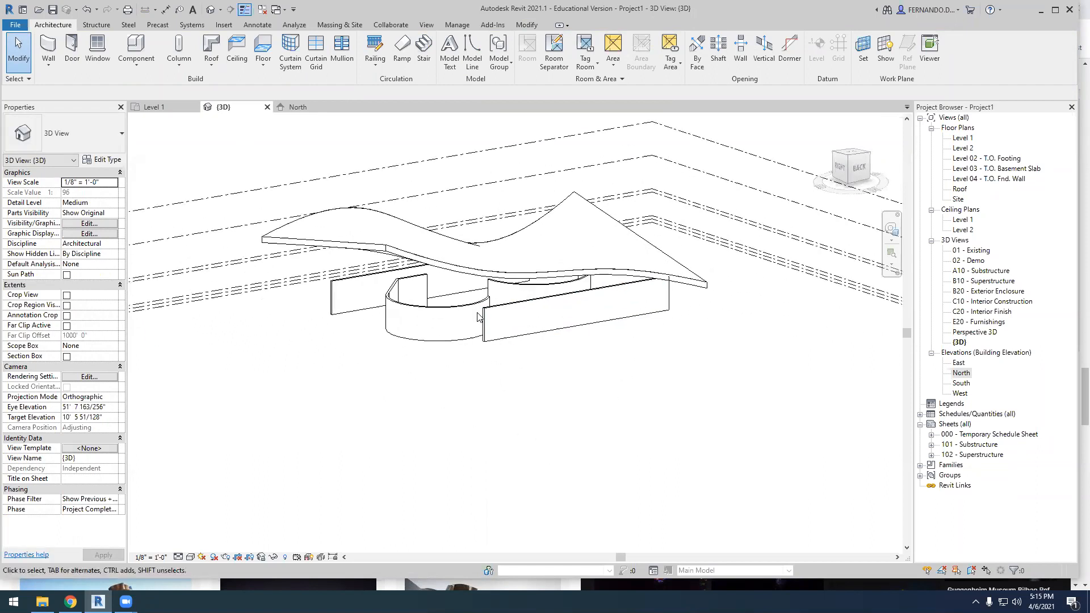
pyautogui.click(448, 309)
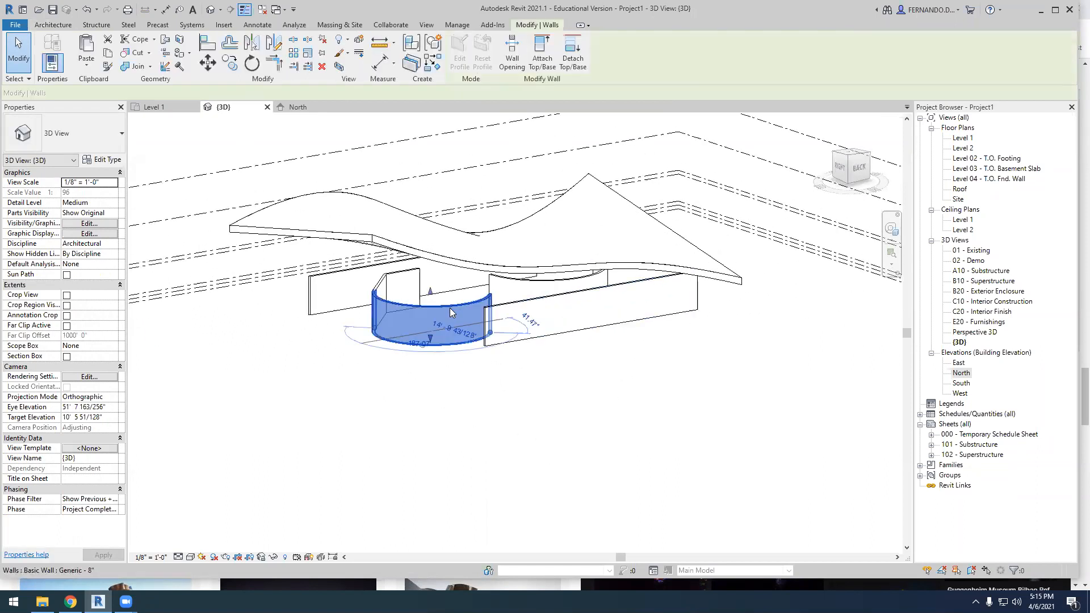
pyautogui.click(542, 57)
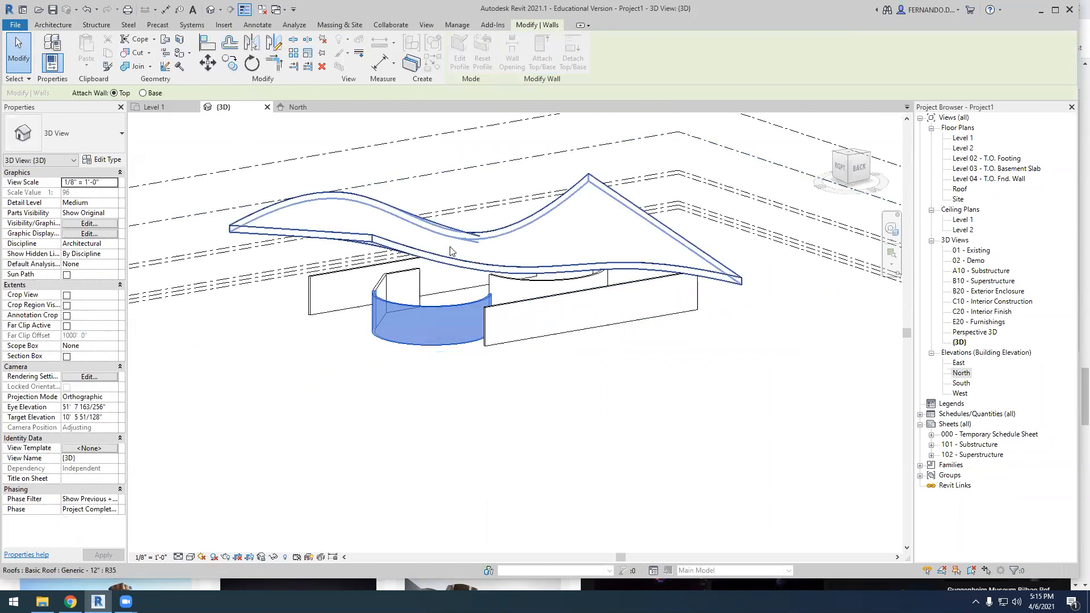
pyautogui.click(487, 352)
# Attach the tops of the diagonal wall, the short Grid C wall and the long wall near Grid D to the roof and inspect the result
pyautogui.keyDown('shift'); pyautogui.moveTo(531, 438); pyautogui.dragTo(417, 355, button='middle'); pyautogui.keyUp('shift')
pyautogui.click(353, 304)
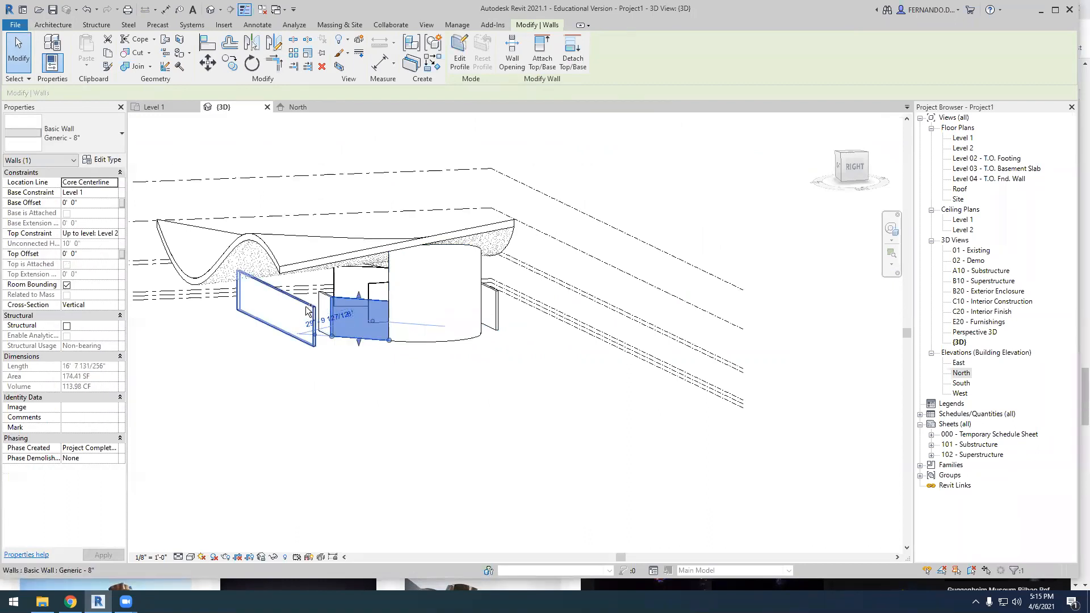
pyautogui.keyDown('ctrl'); pyautogui.click(306, 305); pyautogui.keyUp('ctrl')
pyautogui.keyDown('ctrl'); pyautogui.click(324, 296); pyautogui.keyUp('ctrl')
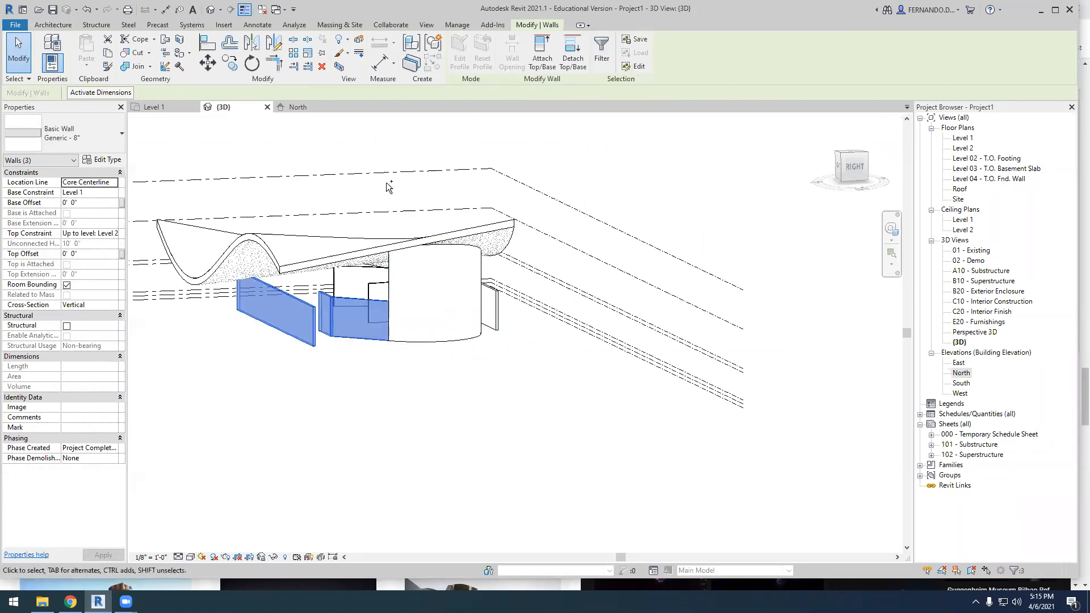
pyautogui.click(541, 54)
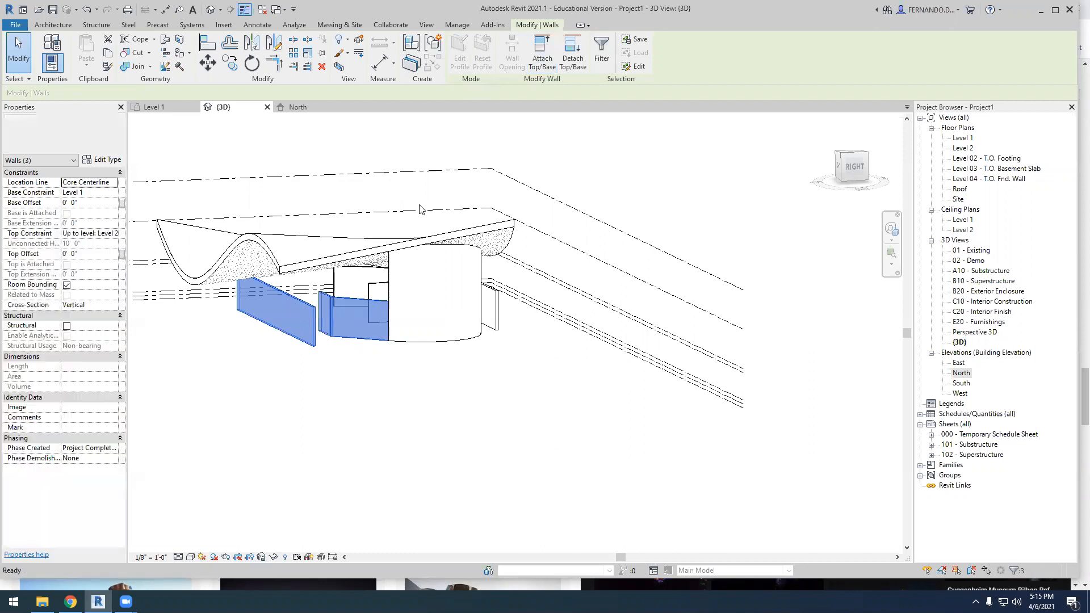
pyautogui.click(386, 401)
pyautogui.click(413, 445)
pyautogui.keyDown('shift'); pyautogui.moveTo(450, 445); pyautogui.dragTo(670, 416, button='middle'); pyautogui.keyUp('shift')
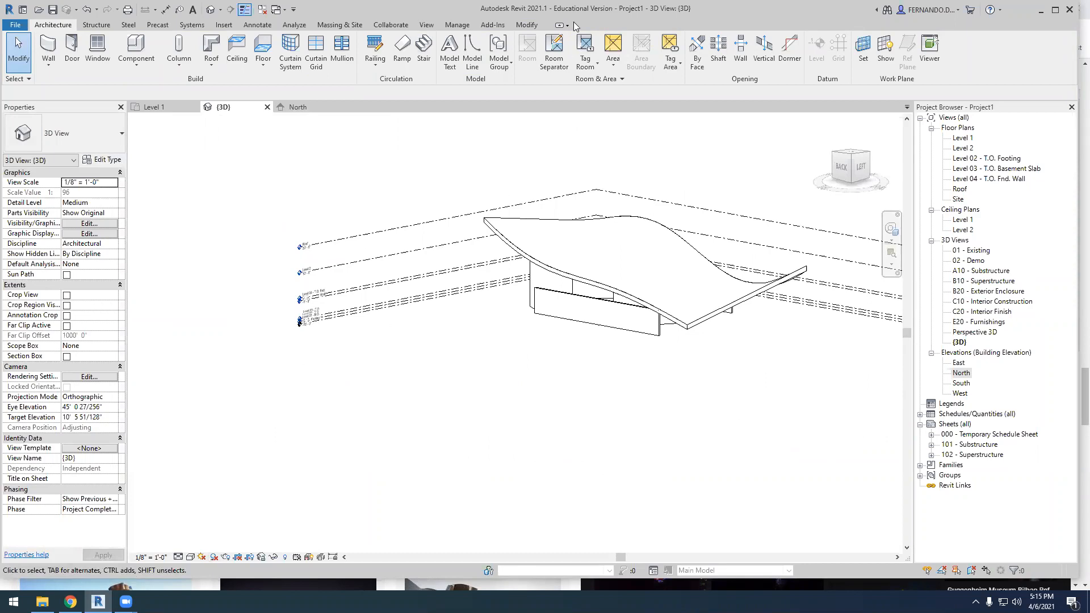
# Switch to Chrome and review the image results for titanium in buildings
pyautogui.click(69, 588)
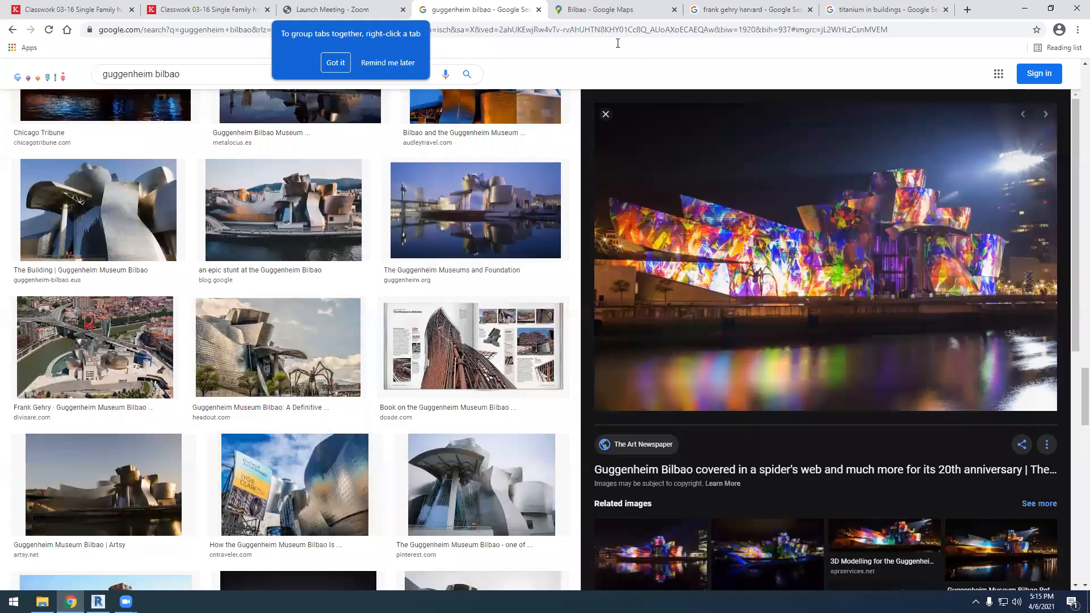
pyautogui.click(876, 10)
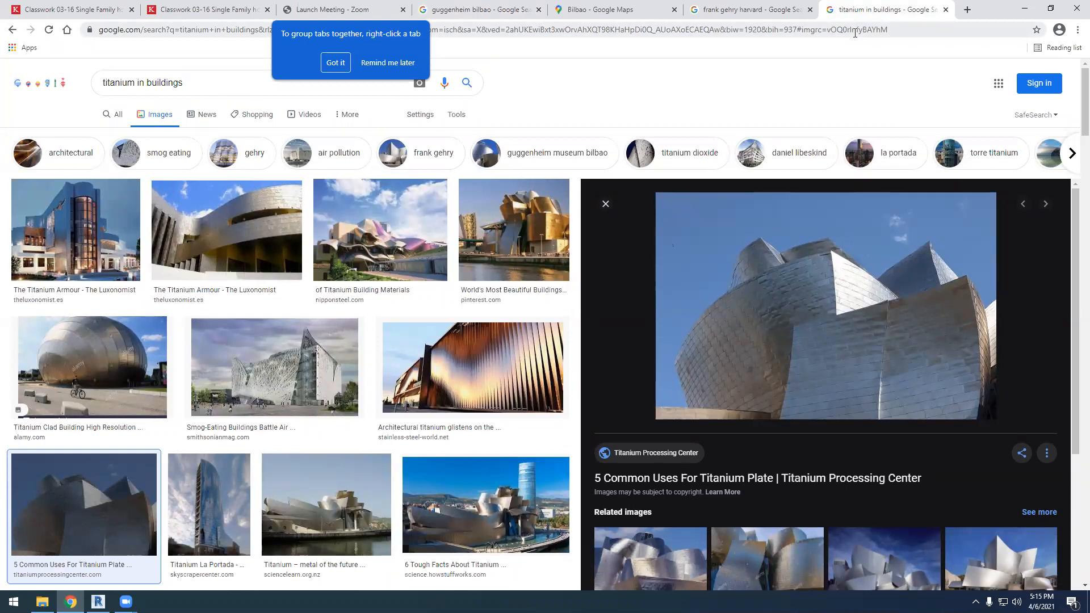
pyautogui.scroll(-7, 825, 384)
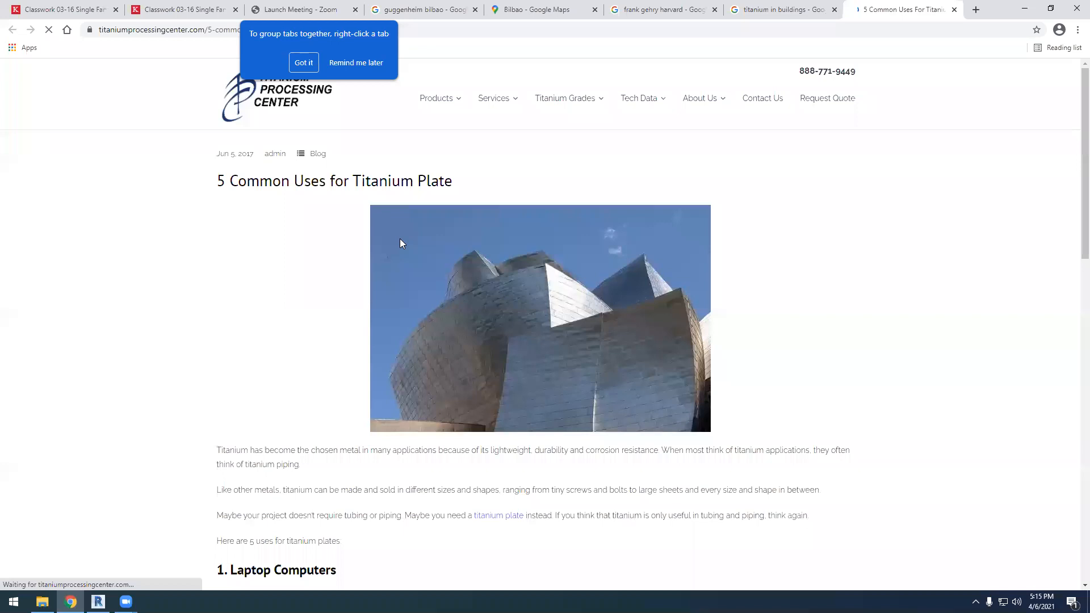
# Search the web for the Ronchamp chapel and view the Inexhibit section drawing among the image results
pyautogui.click(569, 28)
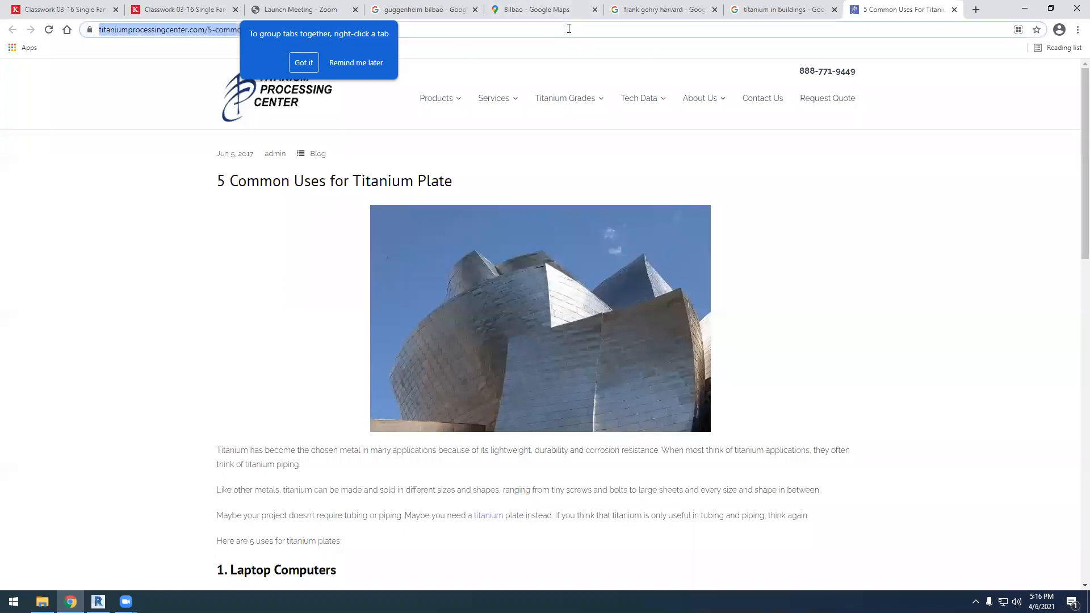
pyautogui.write('ronchamp')
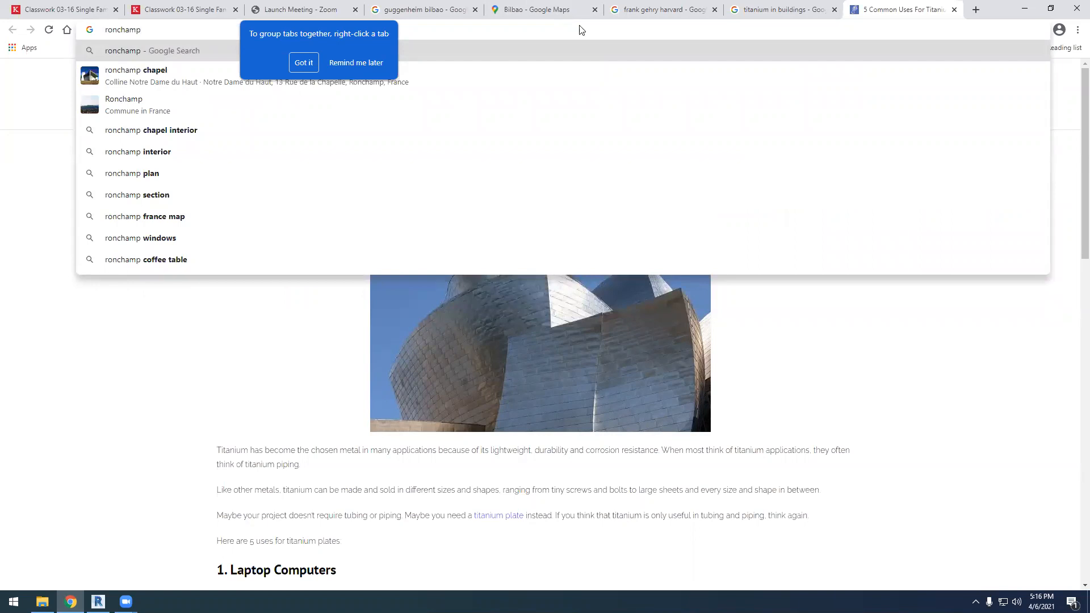
pyautogui.click(120, 80)
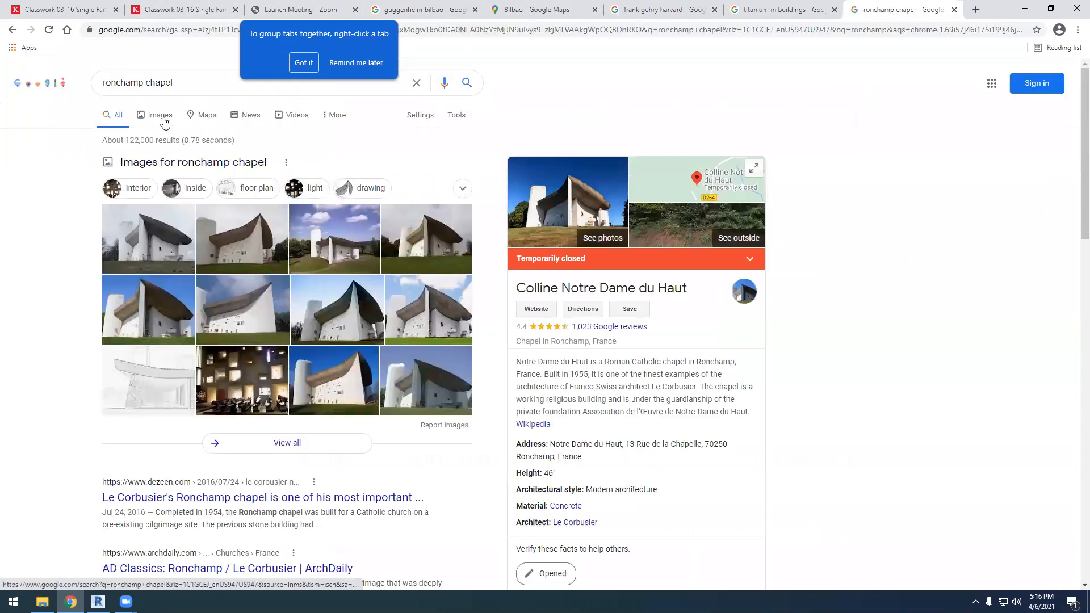
pyautogui.click(171, 133)
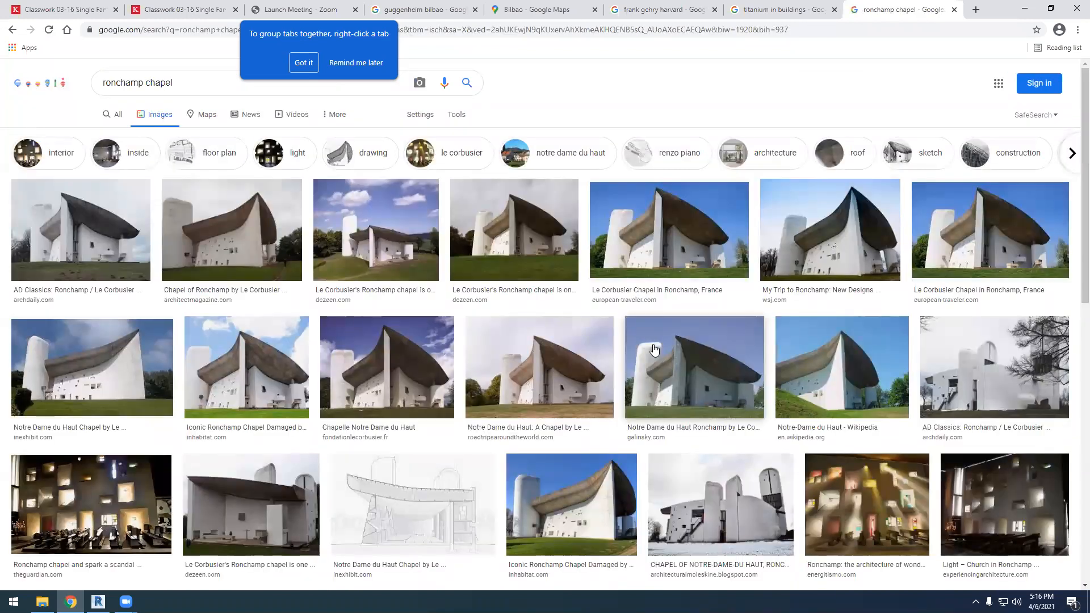
pyautogui.click(434, 531)
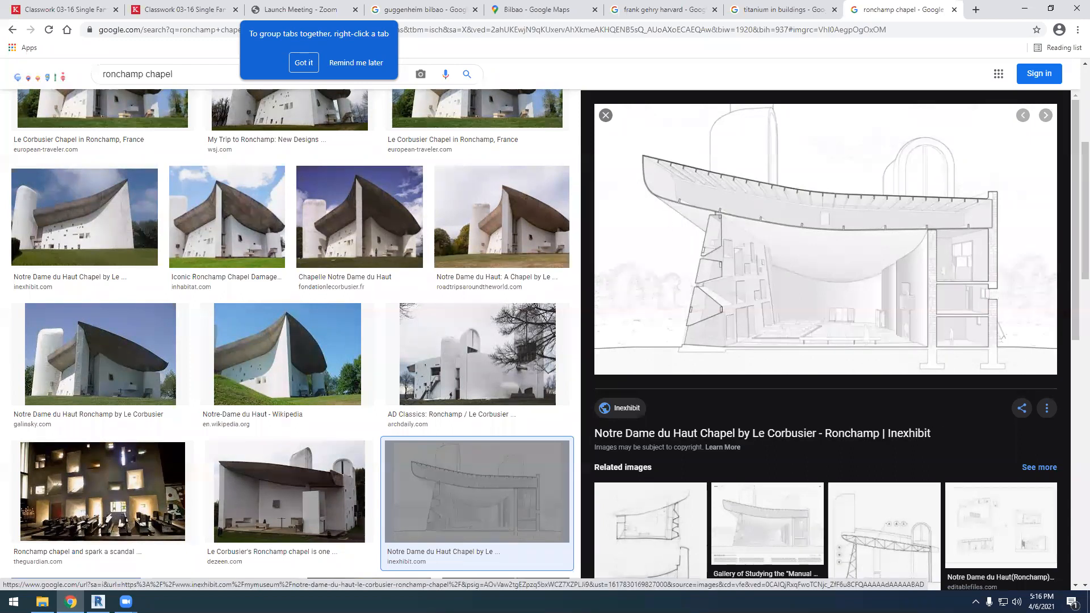
# Return to Revit and examine the curved roof and its attached walls from several sides in the 3D view
pyautogui.click(99, 602)
pyautogui.keyDown('shift'); pyautogui.moveTo(654, 331); pyautogui.dragTo(769, 379, button='middle'); pyautogui.keyUp('shift')
pyautogui.scroll(4, 599, 318)
pyautogui.keyDown('shift'); pyautogui.moveTo(633, 377); pyautogui.dragTo(579, 341, button='middle'); pyautogui.keyUp('shift')
pyautogui.scroll(-3, 574, 340)
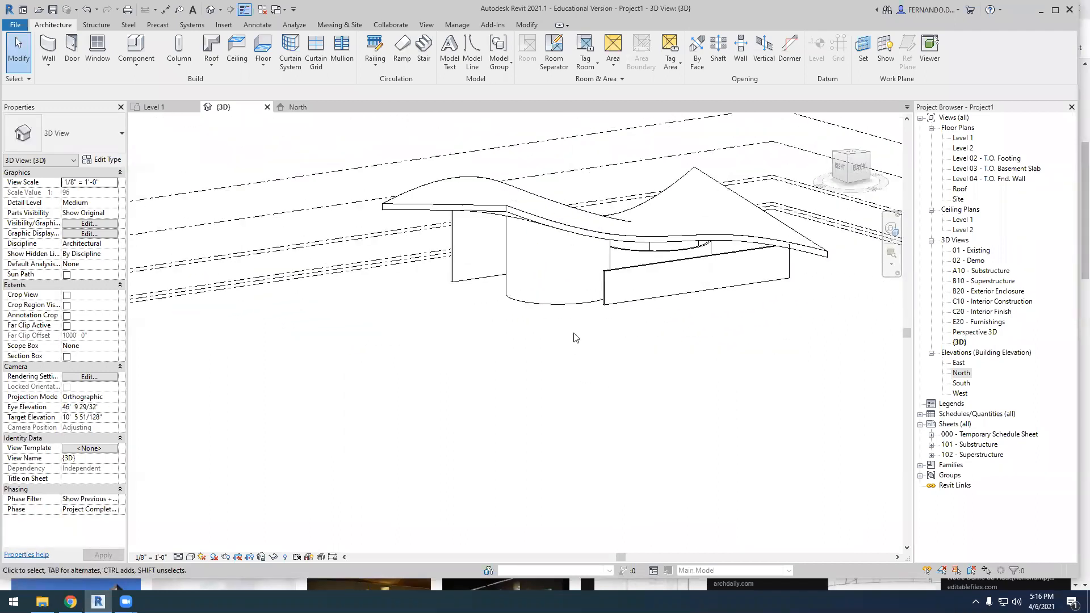
pyautogui.keyDown('shift'); pyautogui.moveTo(725, 334); pyautogui.dragTo(630, 298, button='middle'); pyautogui.keyUp('shift')
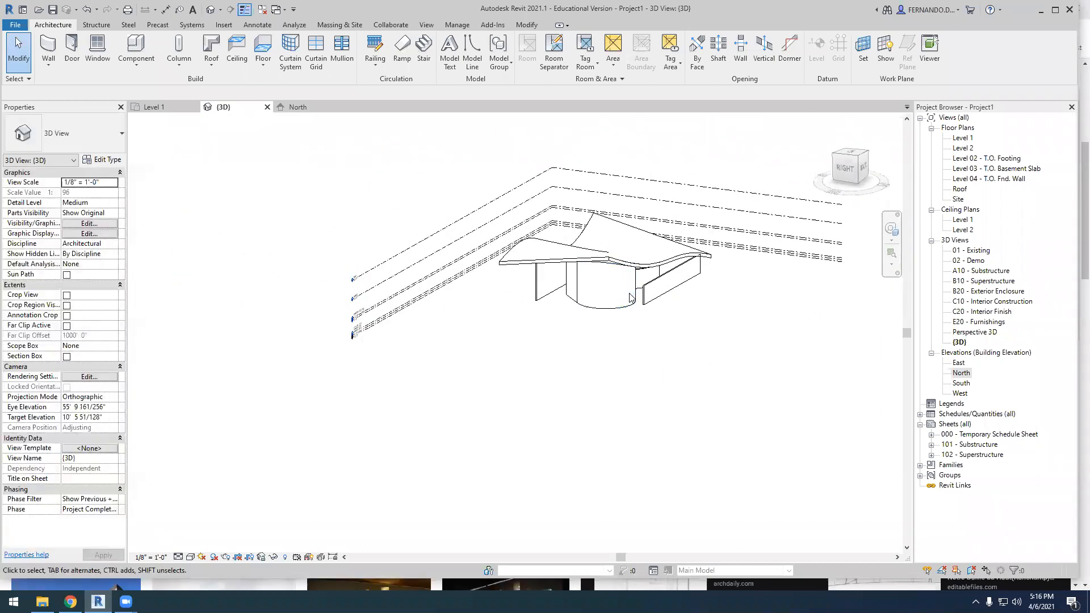
pyautogui.scroll(5, 630, 297)
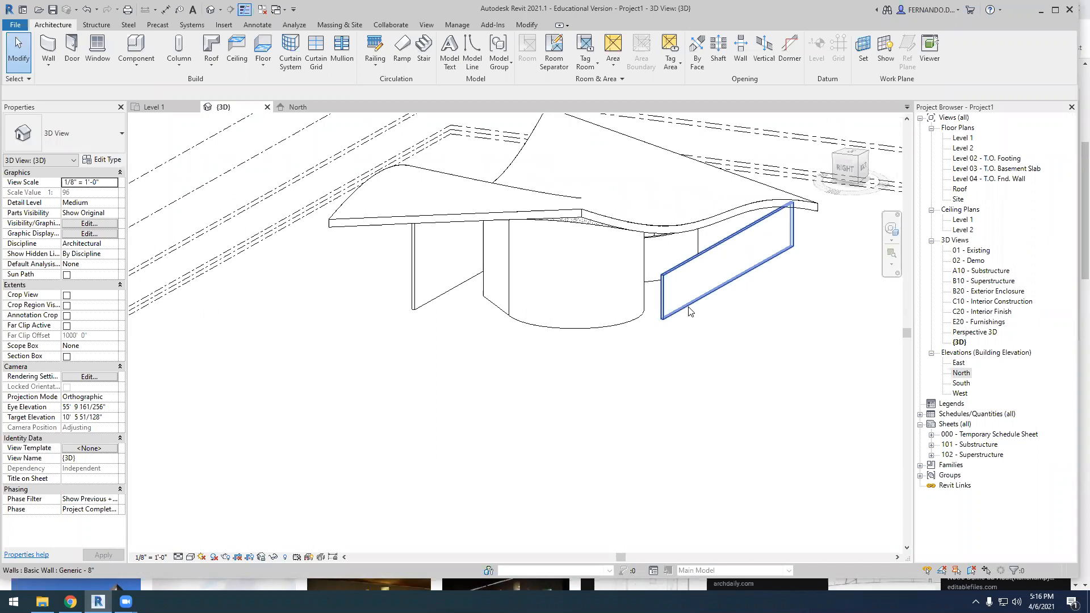
pyautogui.keyDown('shift'); pyautogui.moveTo(596, 415); pyautogui.dragTo(665, 445, button='middle'); pyautogui.keyUp('shift')
pyautogui.click(500, 244)
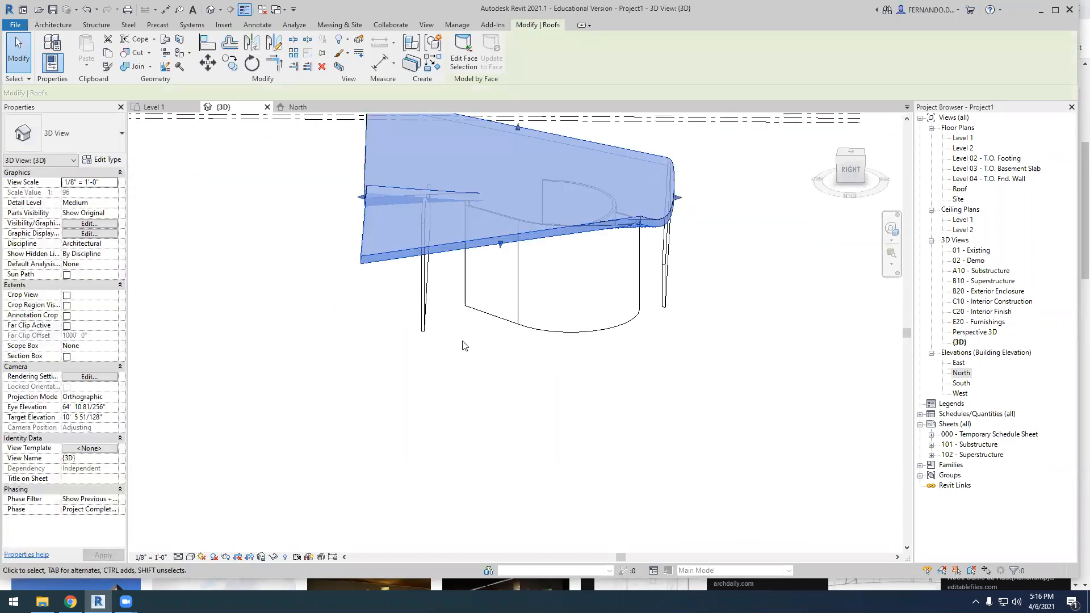
# Compare the wall layout in the Level 1 plan with the 3D model, examining how the straight and curved walls meet the roof
pyautogui.click(154, 107)
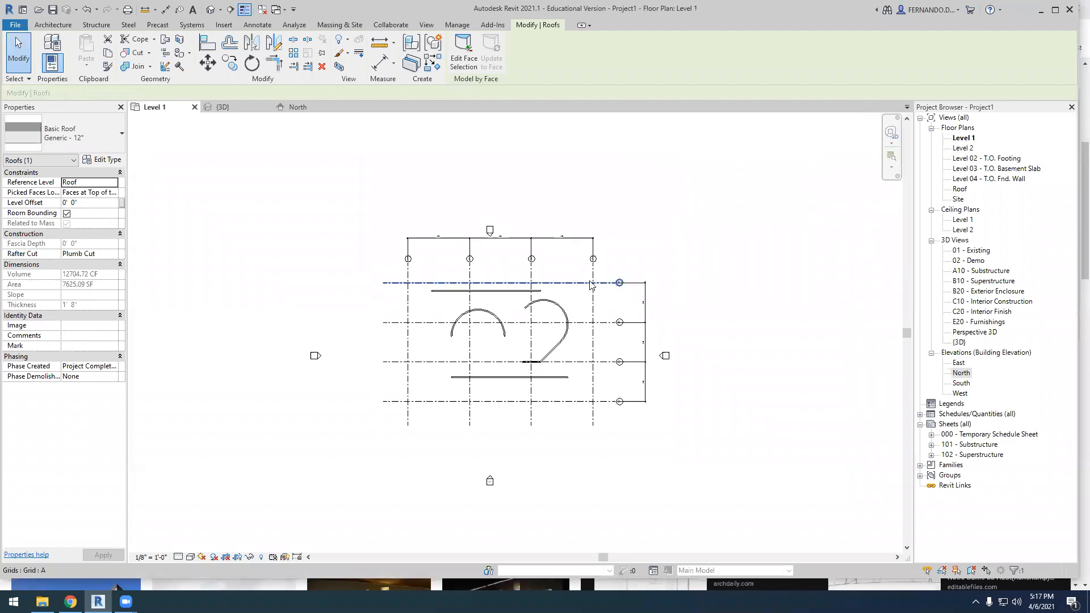
pyautogui.scroll(2, 547, 287)
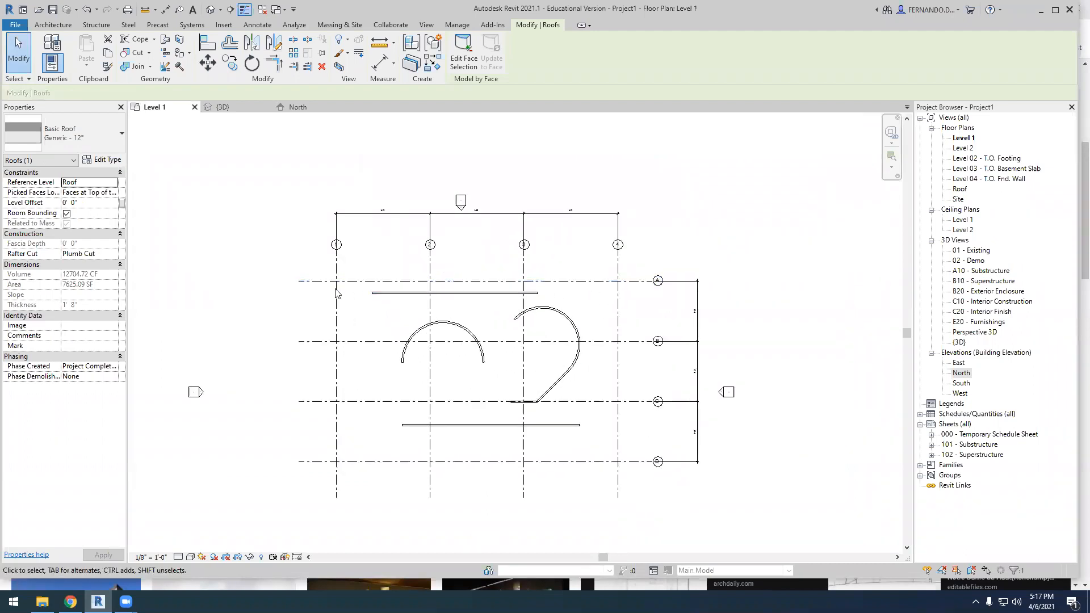
pyautogui.scroll(1, 455, 349)
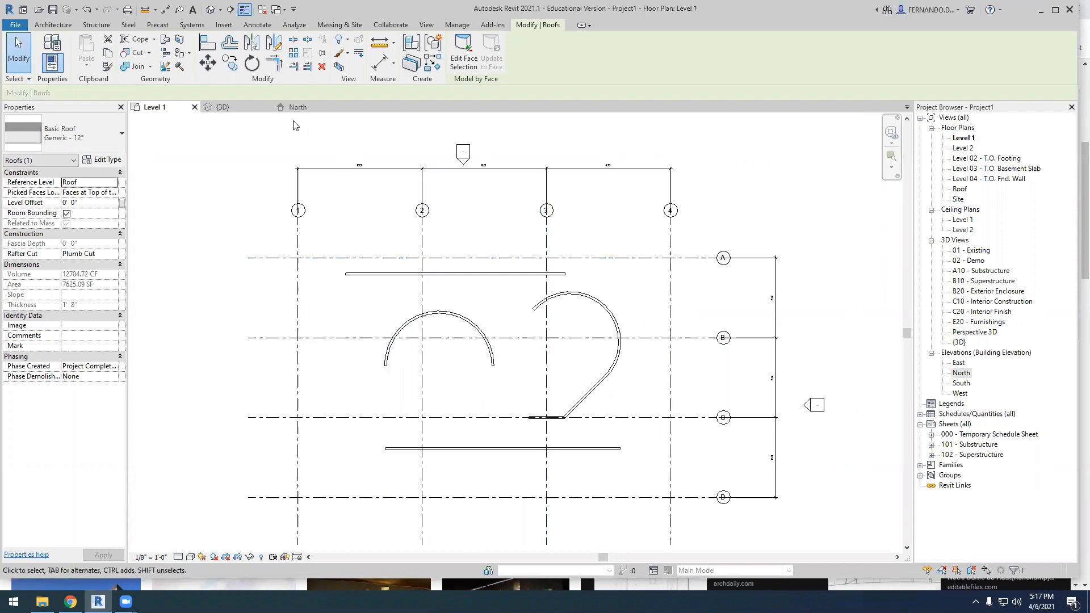
pyautogui.click(229, 112)
pyautogui.moveTo(574, 441)
pyautogui.keyDown('shift'); pyautogui.mouseDown(button='middle')
pyautogui.moveTo(632, 377)
pyautogui.moveTo(603, 386)
pyautogui.mouseUp(button='middle'); pyautogui.keyUp('shift')
pyautogui.scroll(2, 489, 310)
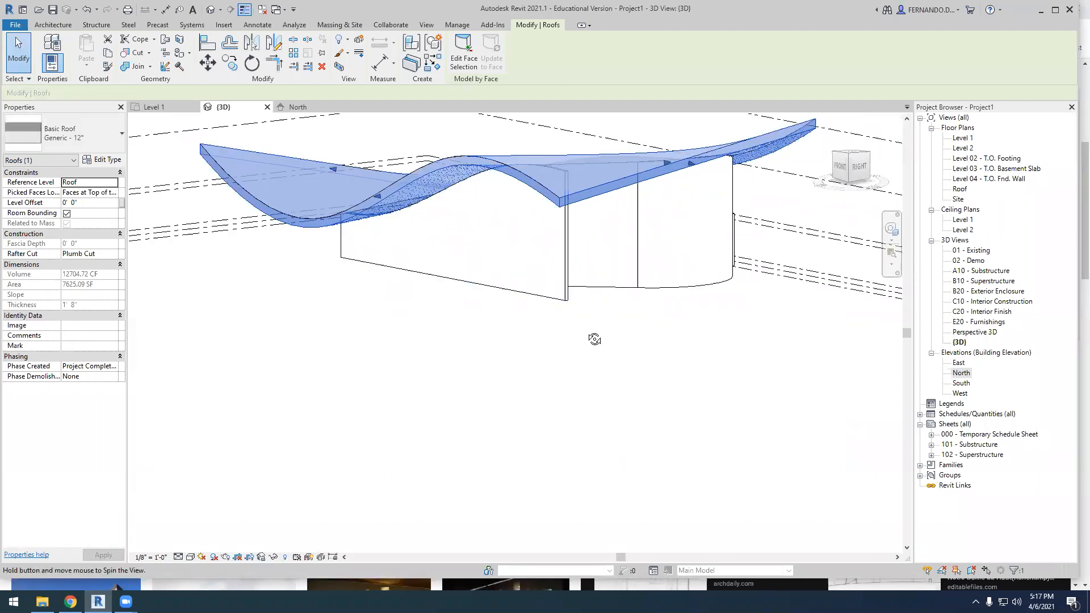
pyautogui.keyDown('shift'); pyautogui.moveTo(594, 339); pyautogui.dragTo(499, 304, button='middle'); pyautogui.keyUp('shift')
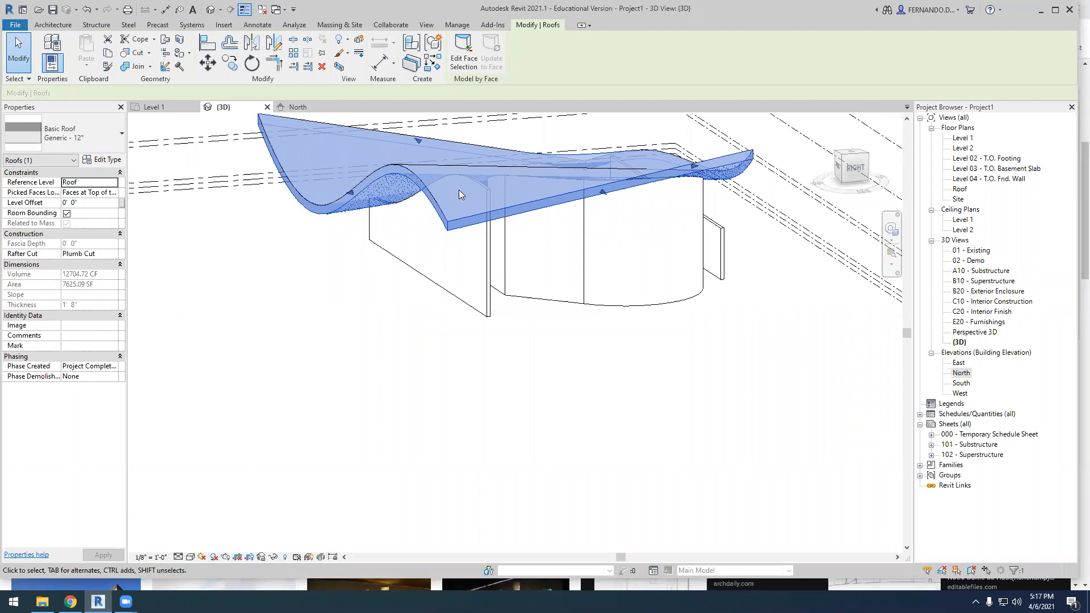
pyautogui.scroll(2, 465, 257)
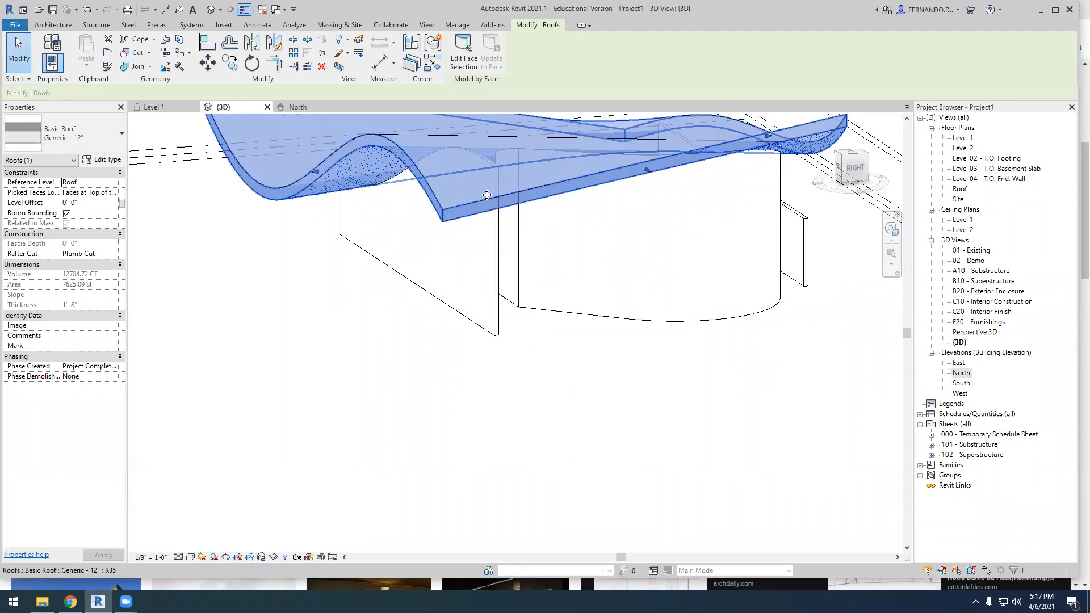
pyautogui.keyDown('shift'); pyautogui.moveTo(535, 316); pyautogui.dragTo(625, 379, button='middle'); pyautogui.keyUp('shift')
pyautogui.scroll(1, 640, 311)
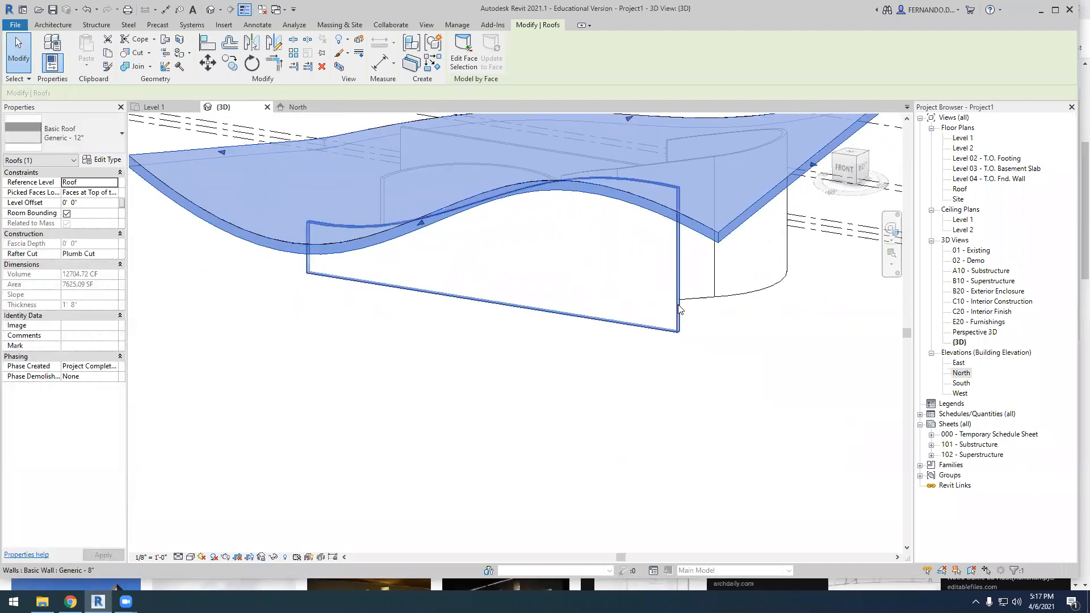
pyautogui.scroll(-1, 484, 347)
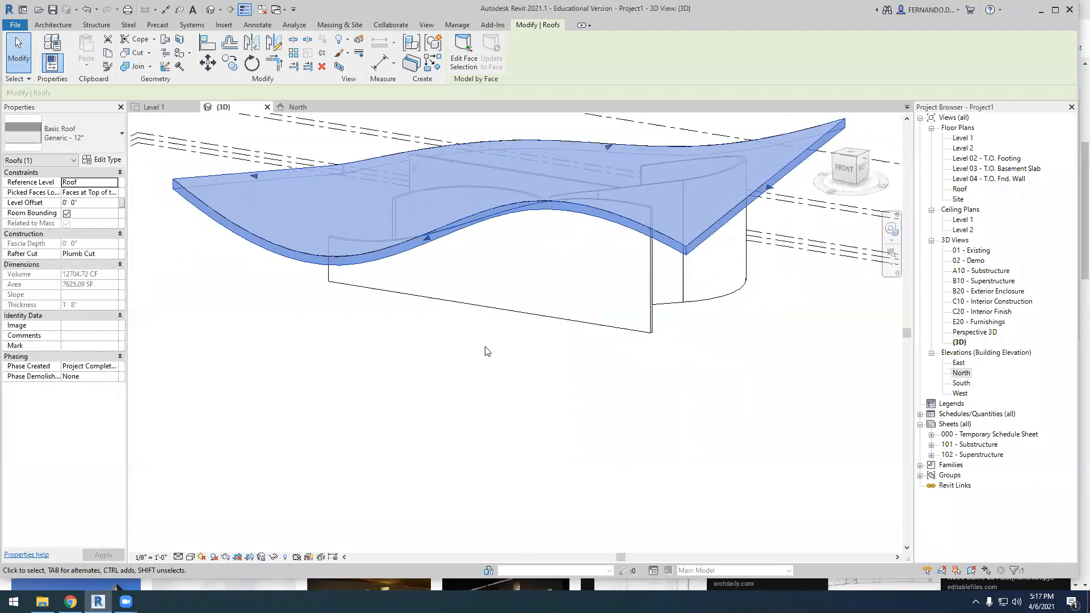
pyautogui.keyDown('shift'); pyautogui.moveTo(486, 351); pyautogui.dragTo(550, 401, button='middle'); pyautogui.keyUp('shift')
pyautogui.click(675, 255)
pyautogui.click(668, 221)
pyautogui.moveTo(635, 217)
pyautogui.keyDown('shift'); pyautogui.mouseDown(button='middle')
pyautogui.moveTo(618, 241)
pyautogui.moveTo(568, 227)
pyautogui.moveTo(628, 350)
pyautogui.moveTo(538, 368)
pyautogui.moveTo(390, 318)
pyautogui.moveTo(349, 380)
pyautogui.moveTo(462, 341)
pyautogui.moveTo(470, 299)
pyautogui.moveTo(470, 329)
pyautogui.moveTo(494, 316)
pyautogui.mouseUp(button='middle'); pyautogui.keyUp('shift')
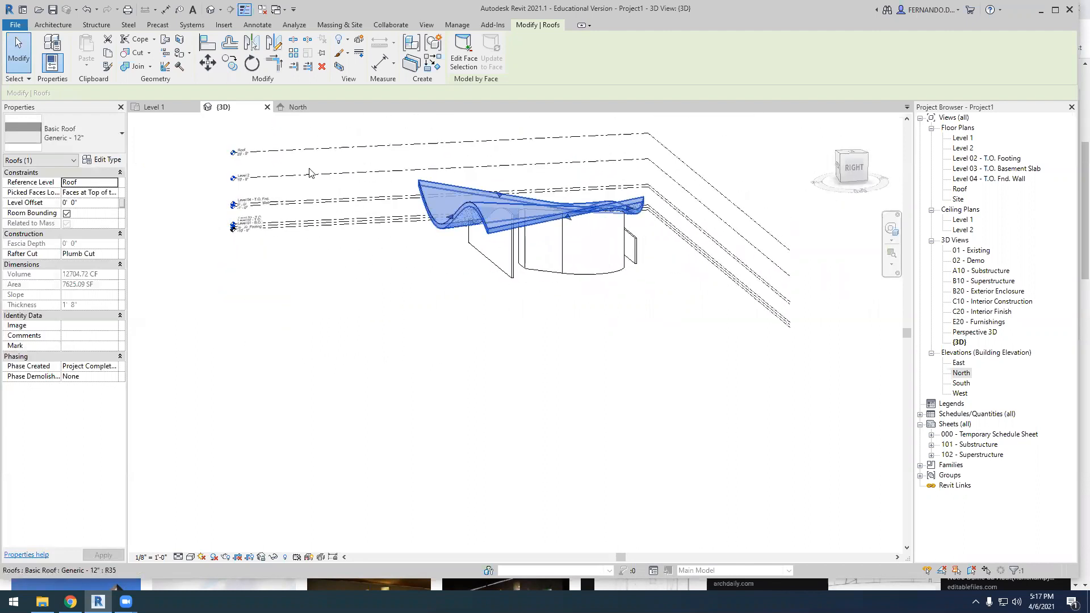
# In the Level 1 plan, draw a Storefront curtain wall about 9'-3" long along Grid 3, from the long wall near Grid D to the short Grid C wall
pyautogui.click(170, 108)
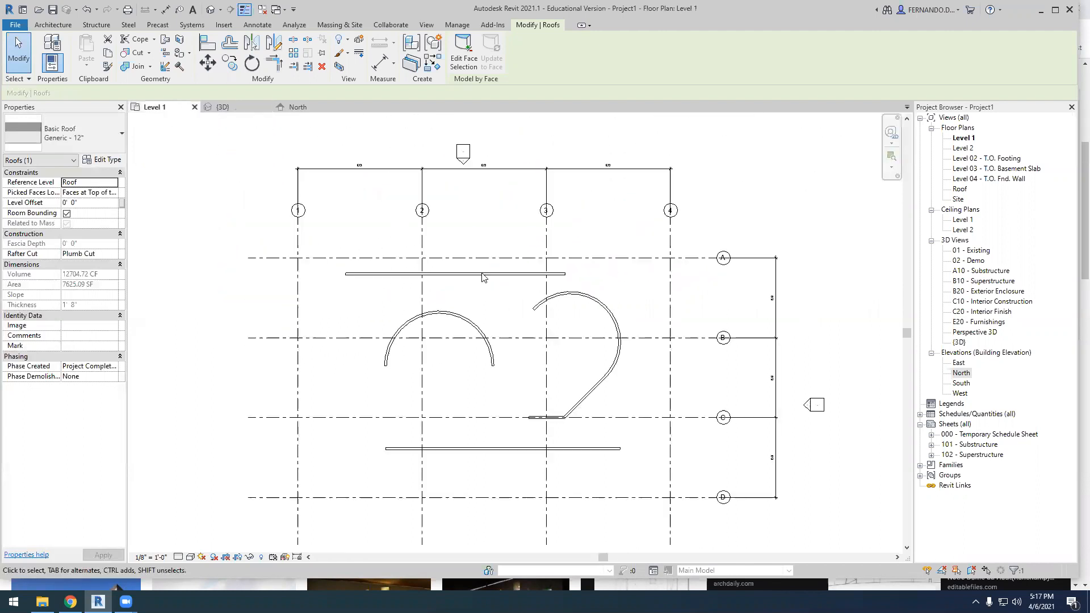
pyautogui.scroll(5, 494, 421)
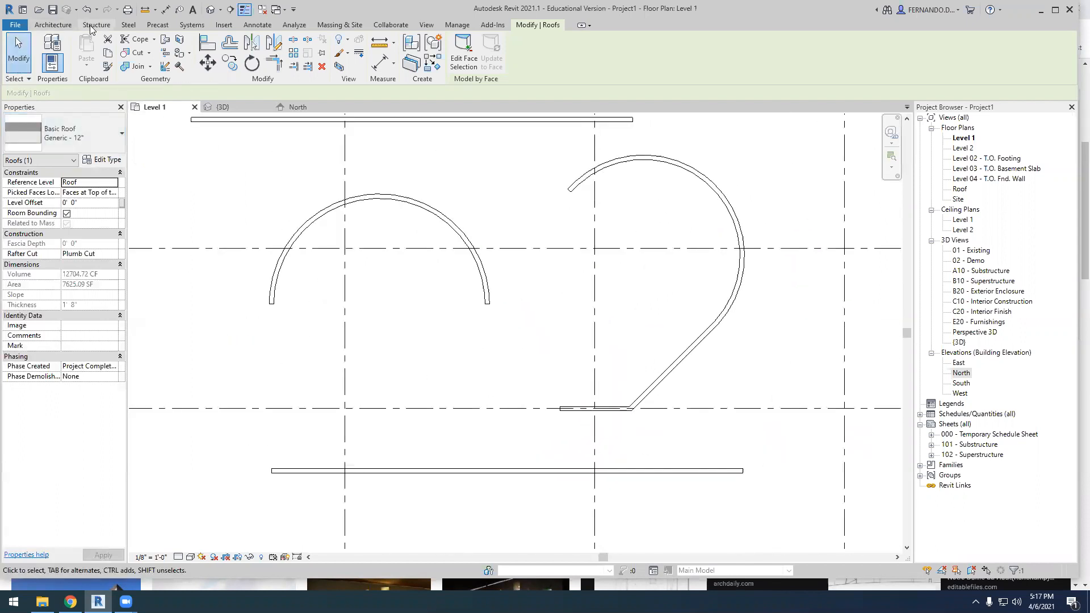
pyautogui.click(58, 24)
pyautogui.click(53, 69)
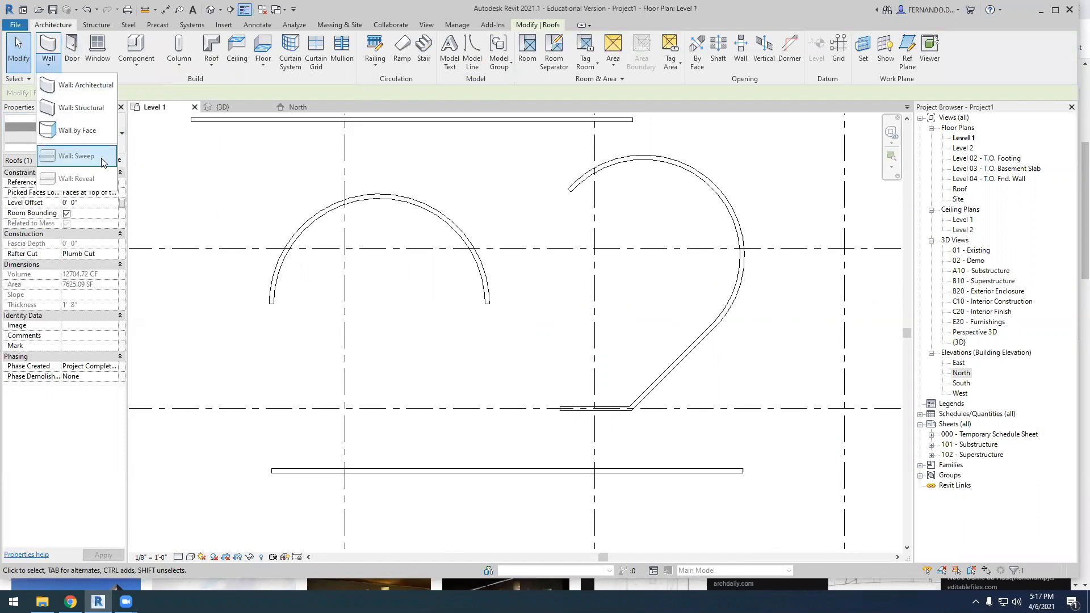
pyautogui.click(80, 85)
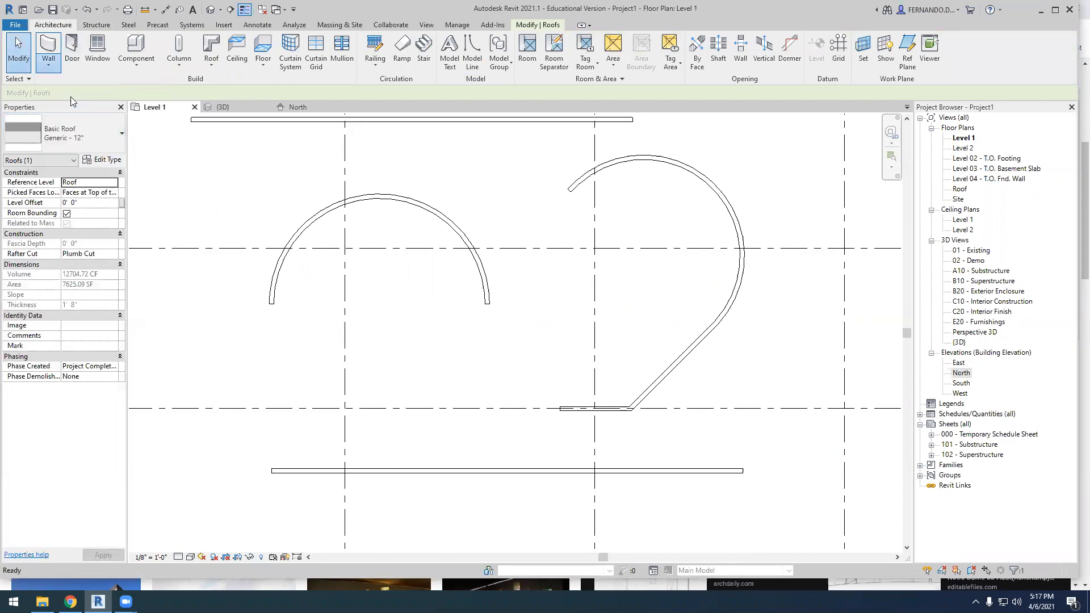
pyautogui.click(82, 133)
pyautogui.click(39, 414)
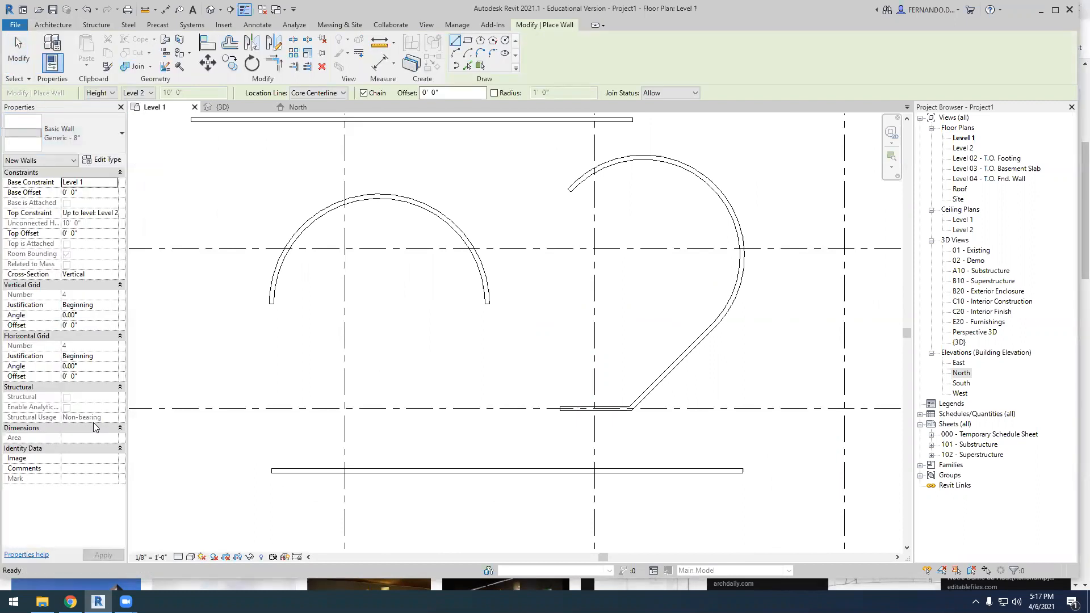
pyautogui.scroll(1, 591, 451)
pyautogui.scroll(2, 591, 452)
pyautogui.click(595, 489)
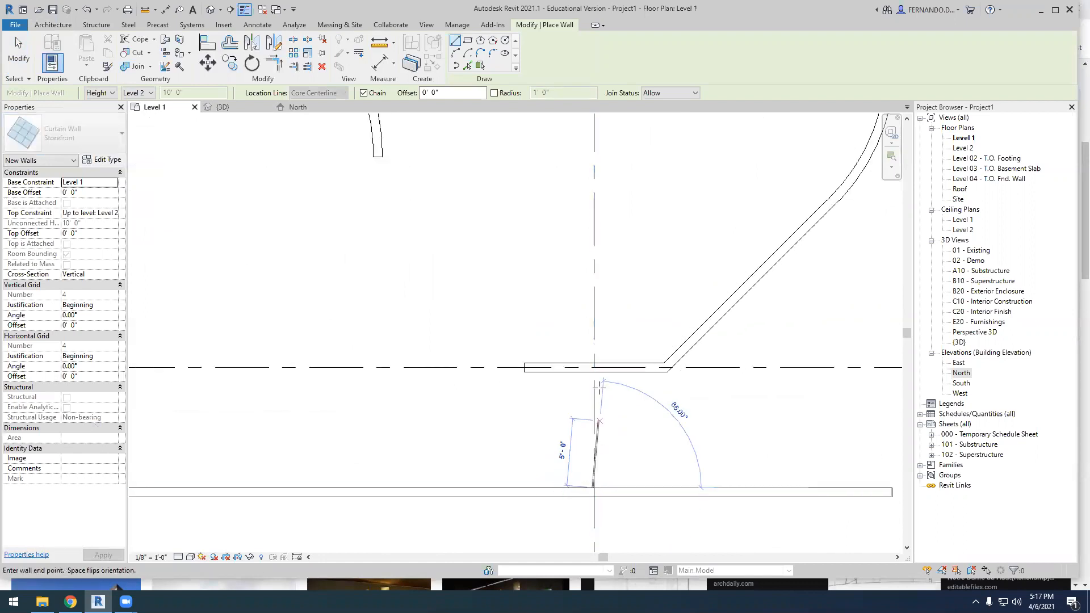
pyautogui.click(594, 372)
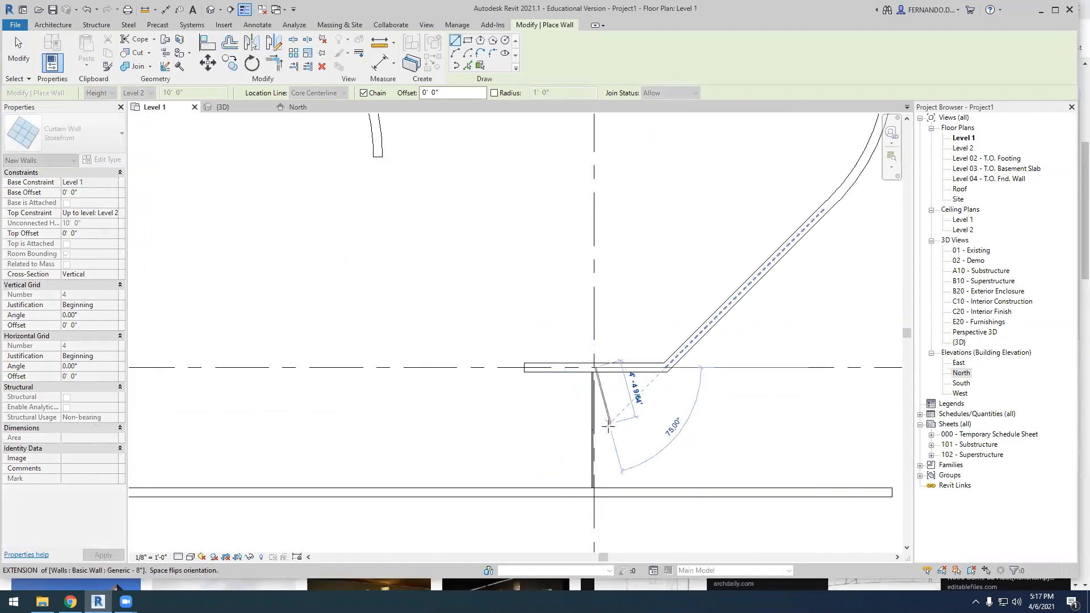
pyautogui.press('Escape')
pyautogui.scroll(-3, 416, 292)
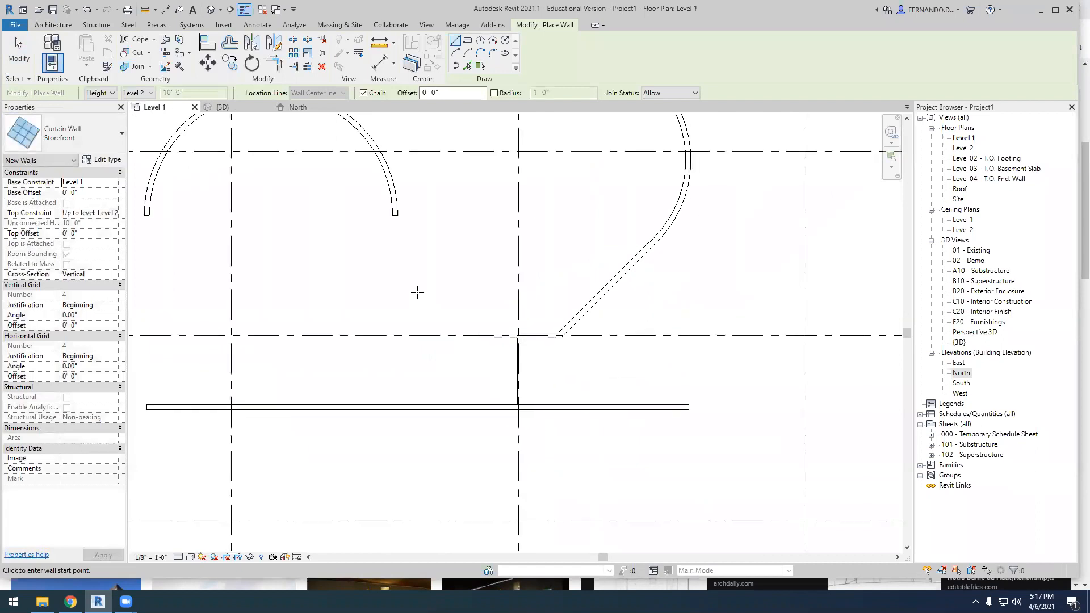
# In the 3D view, attach the top of the Storefront curtain wall to the curved roof and inspect the result
pyautogui.click(237, 110)
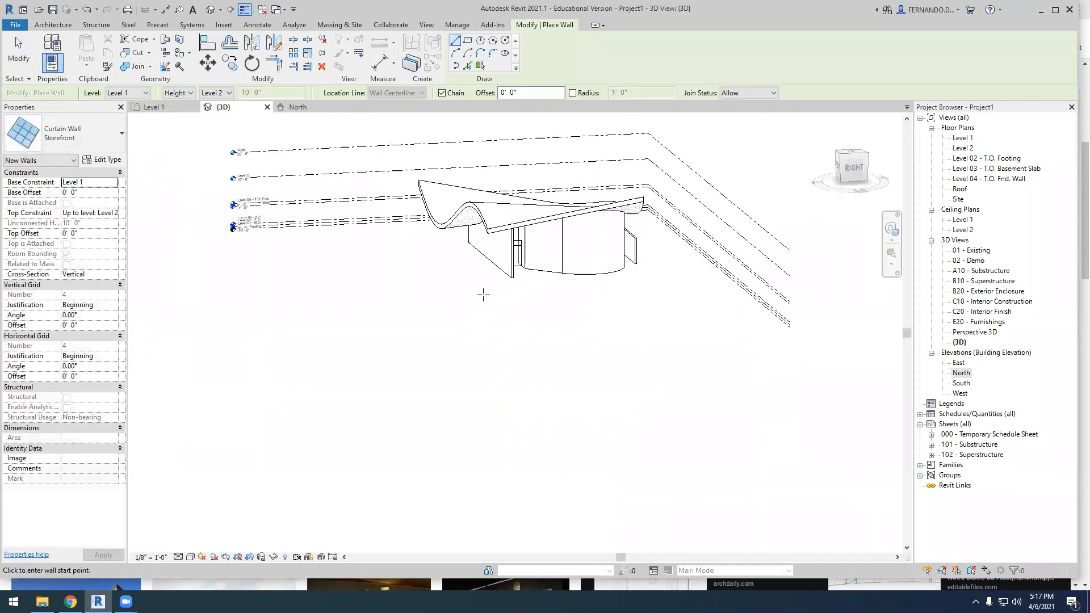
pyautogui.keyDown('shift'); pyautogui.moveTo(551, 352); pyautogui.dragTo(495, 352, button='middle'); pyautogui.keyUp('shift')
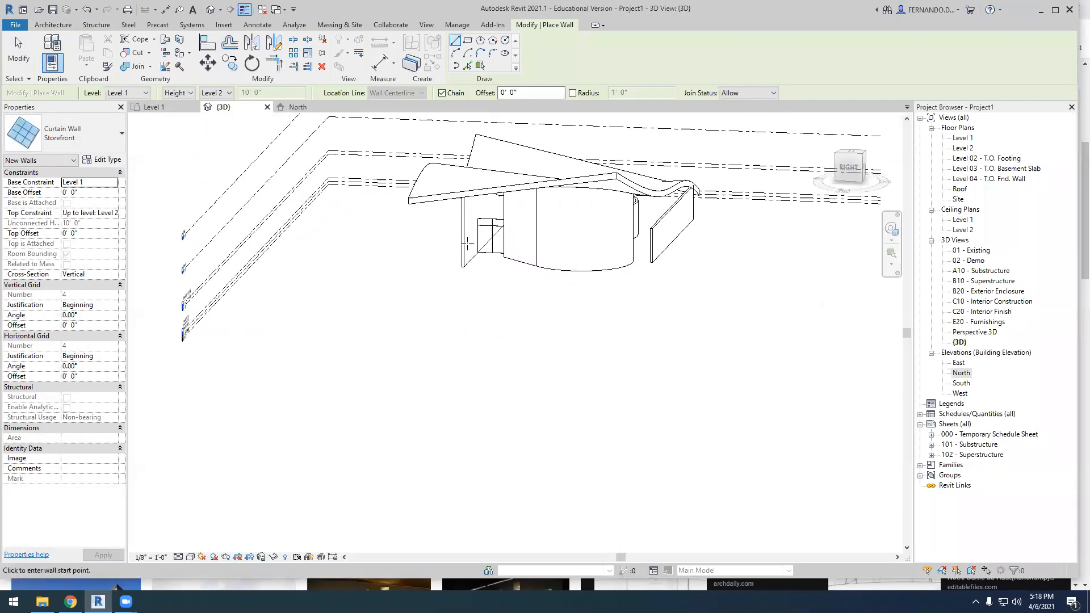
pyautogui.scroll(3, 292, 209)
pyautogui.click(18, 55)
pyautogui.scroll(2, 409, 228)
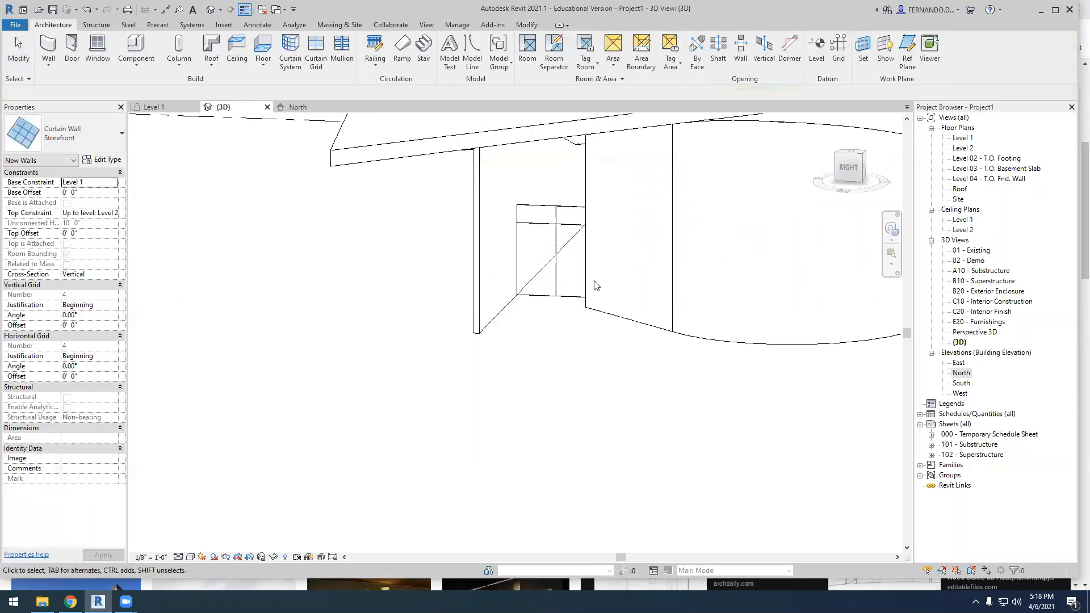
pyautogui.click(556, 298)
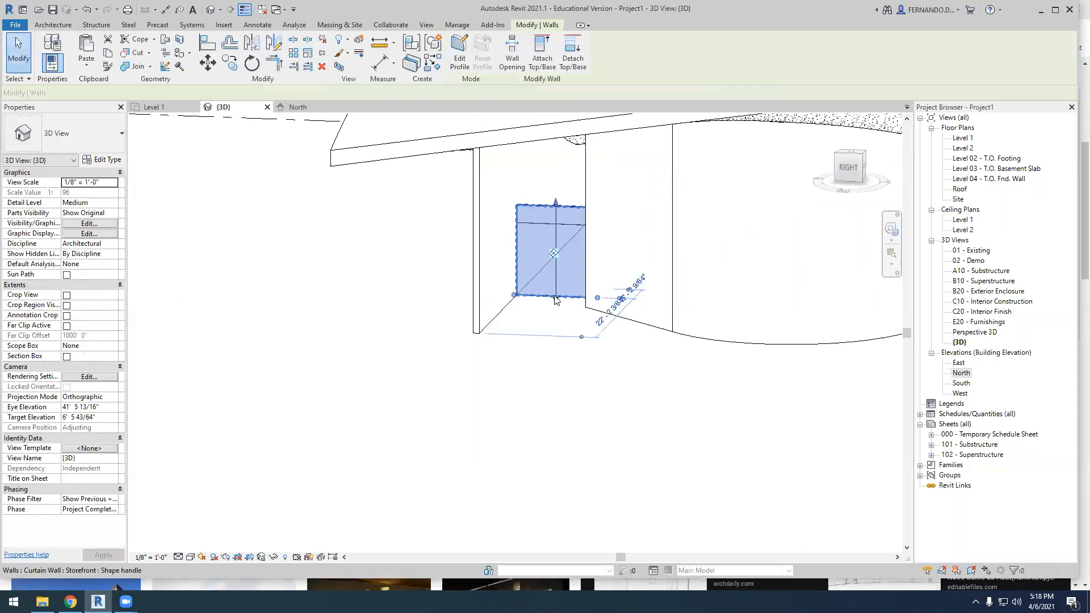
pyautogui.click(540, 55)
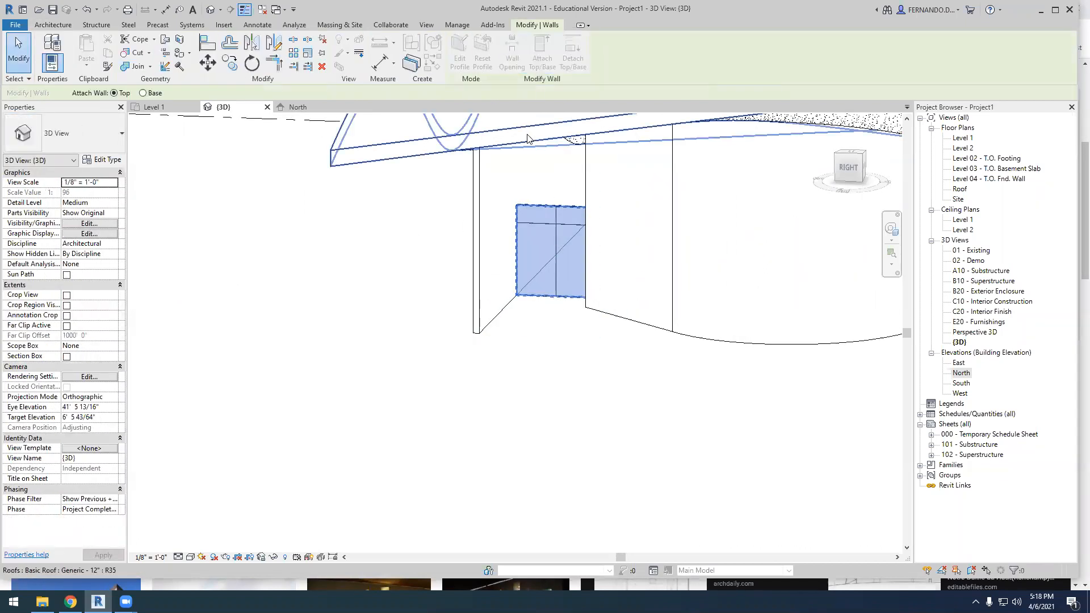
pyautogui.click(528, 201)
pyautogui.scroll(-3, 520, 377)
pyautogui.click(522, 400)
pyautogui.keyDown('shift'); pyautogui.moveTo(533, 441); pyautogui.dragTo(537, 406, button='middle'); pyautogui.keyUp('shift')
pyautogui.scroll(5, 528, 346)
pyautogui.scroll(-1, 544, 369)
pyautogui.scroll(-3, 459, 334)
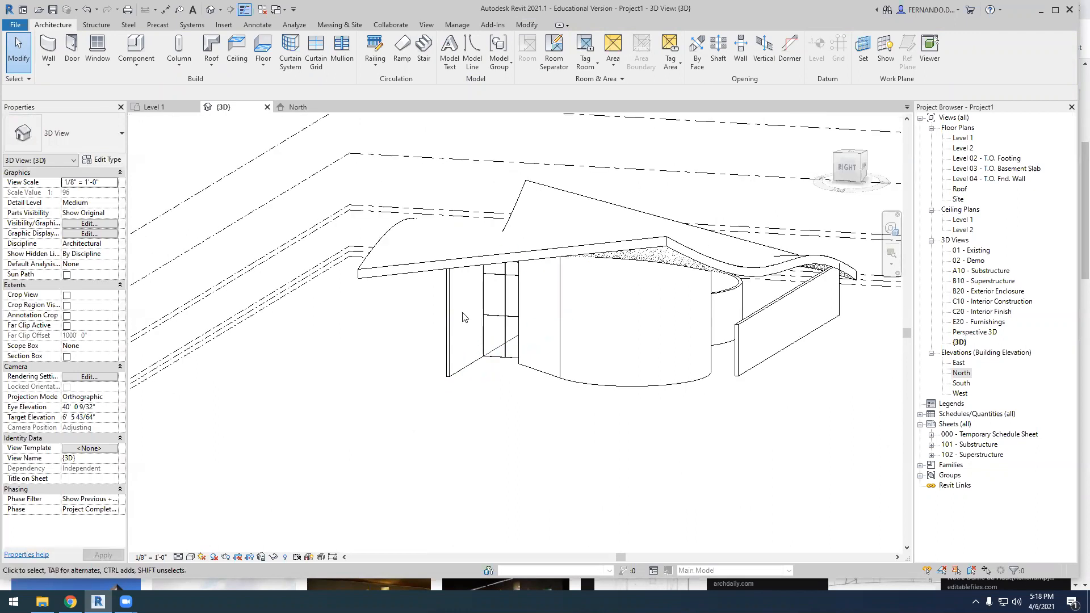
pyautogui.scroll(-2, 332, 324)
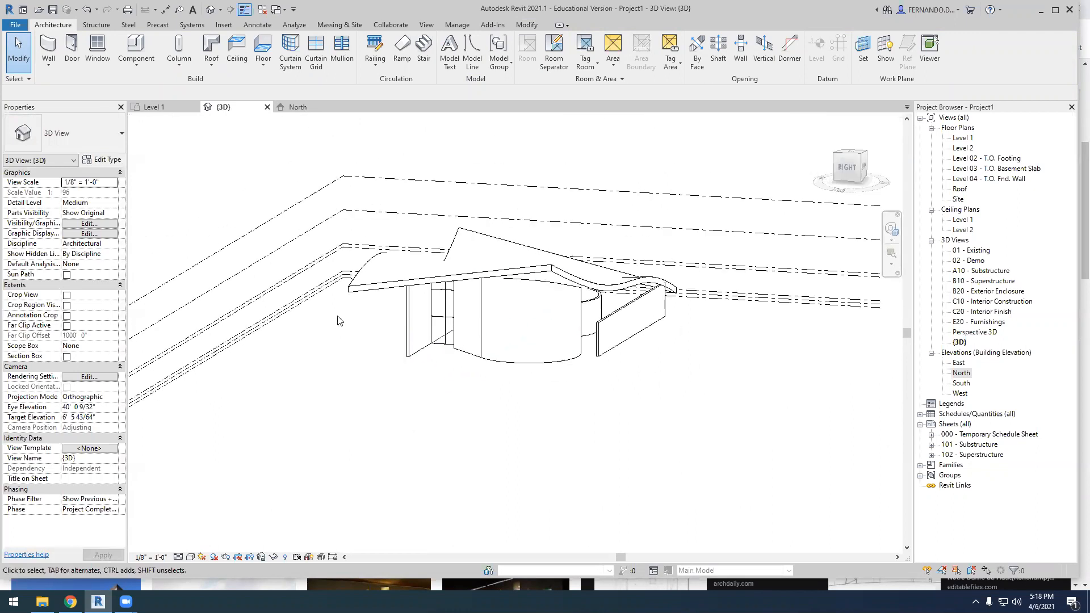
pyautogui.click(54, 50)
pyautogui.click(632, 406)
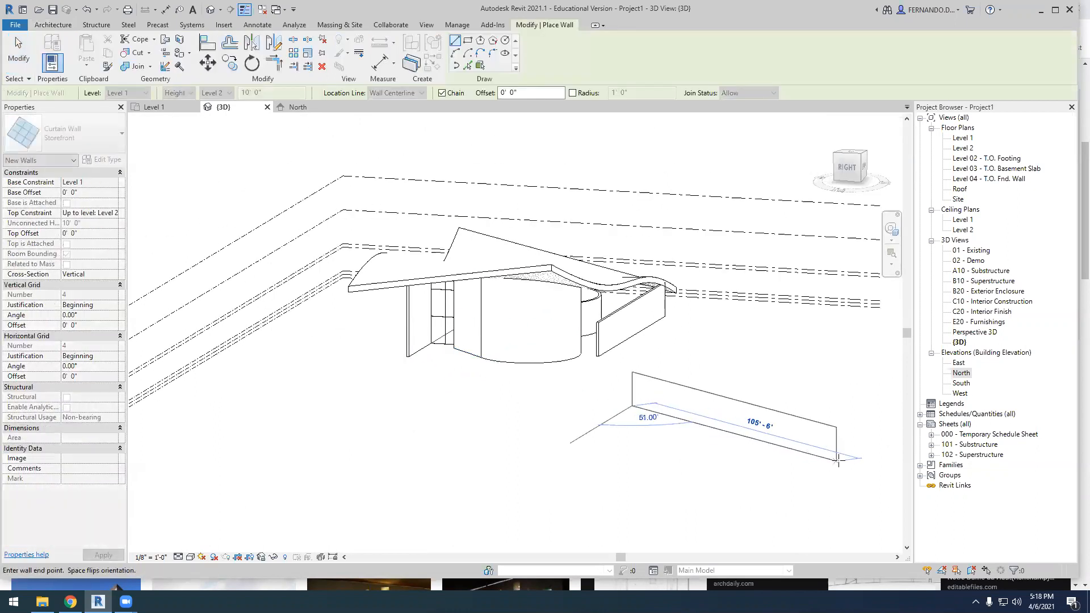
pyautogui.click(830, 479)
pyautogui.press('Escape')
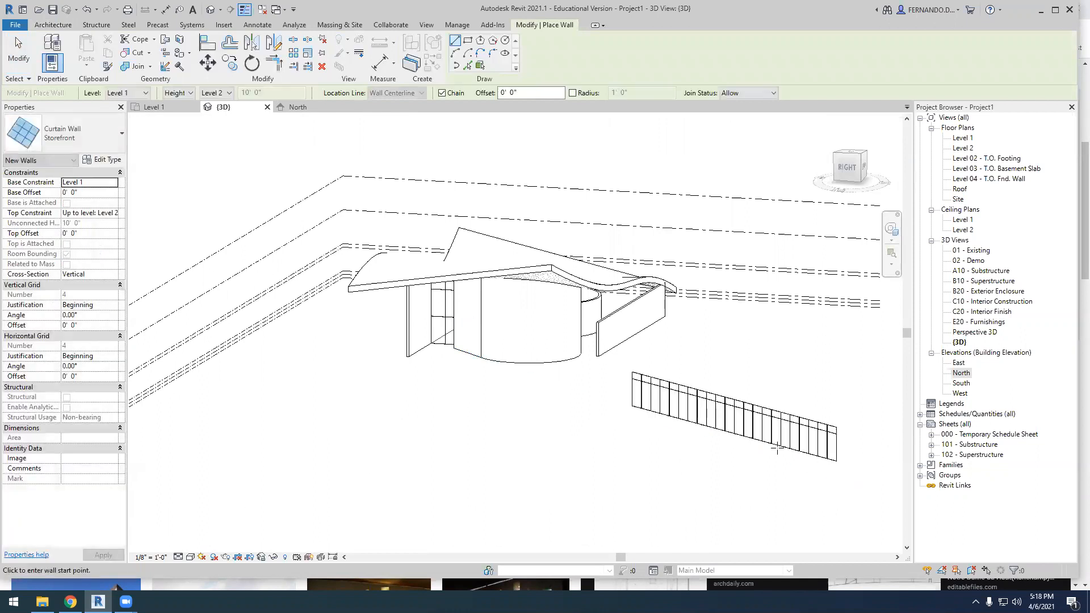
pyautogui.hotkey('ctrl', 'z')
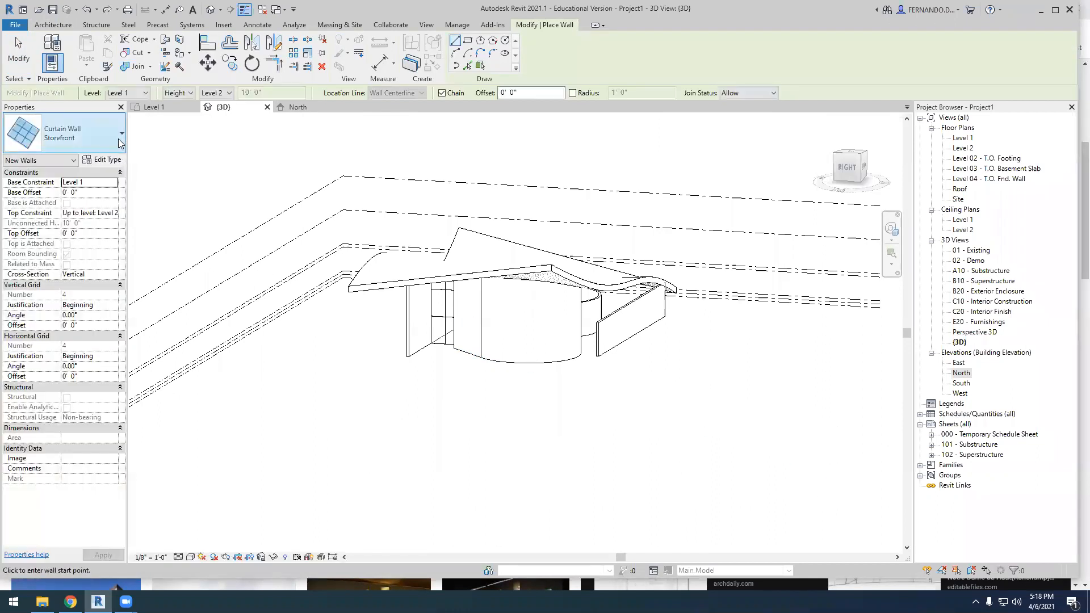
# Draw a straight Exterior - Brick and CMU on Mtl. Stud wall about 113' long in the open area in front of the building
pyautogui.click(63, 134)
pyautogui.scroll(5, 79, 283)
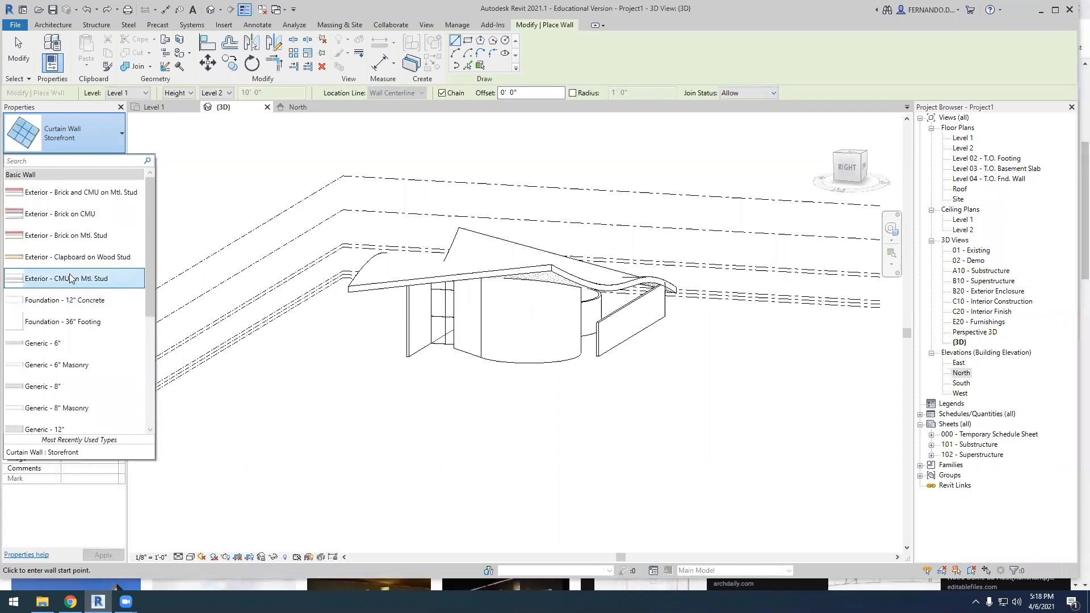
pyautogui.click(85, 192)
pyautogui.click(693, 429)
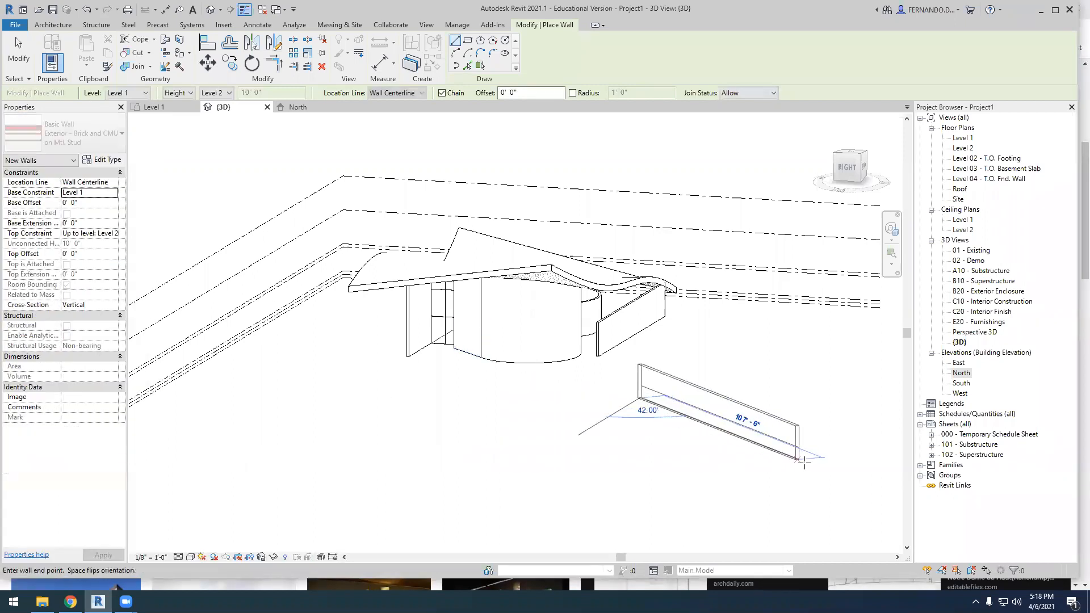
pyautogui.click(806, 463)
pyautogui.press('Escape')
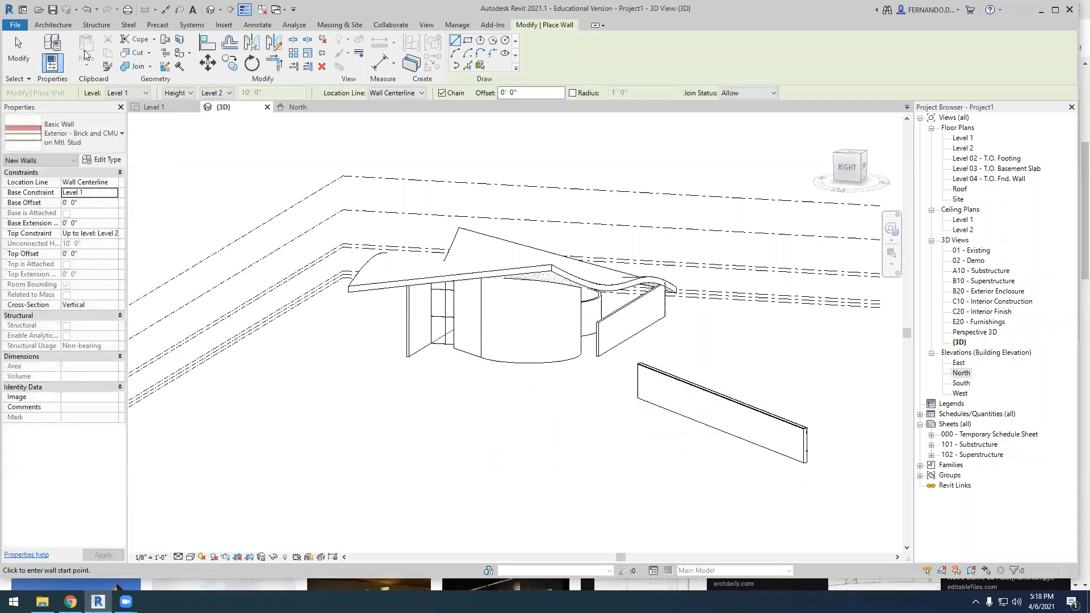
# Place a Fixed 36" x 48" window in the freestanding brick wall, about 24'-0" from its end nearest the building
pyautogui.click(60, 26)
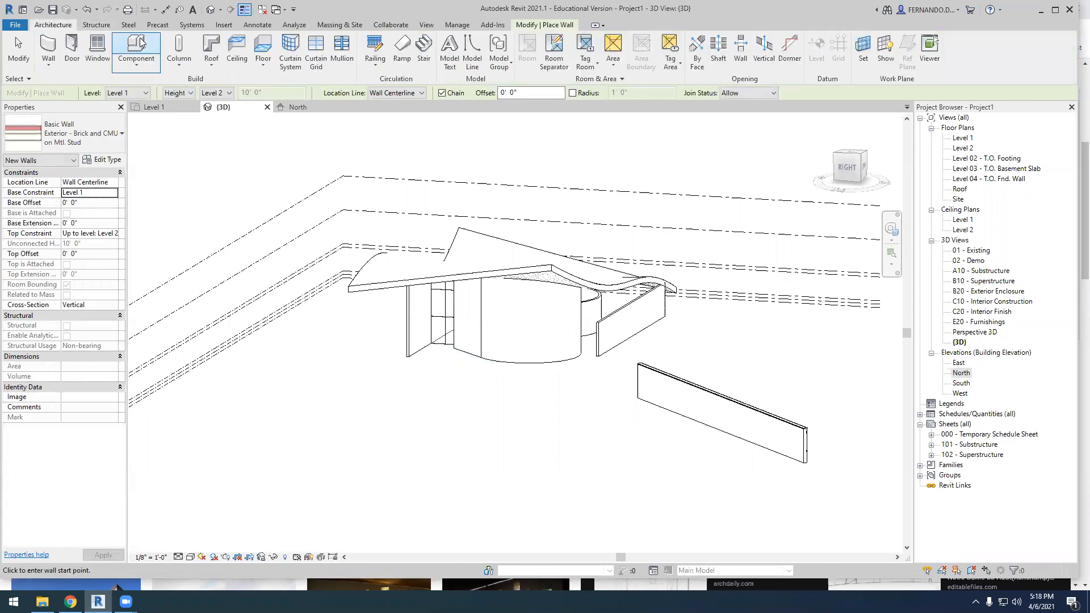
pyautogui.click(98, 50)
pyautogui.scroll(2, 651, 390)
pyautogui.click(683, 405)
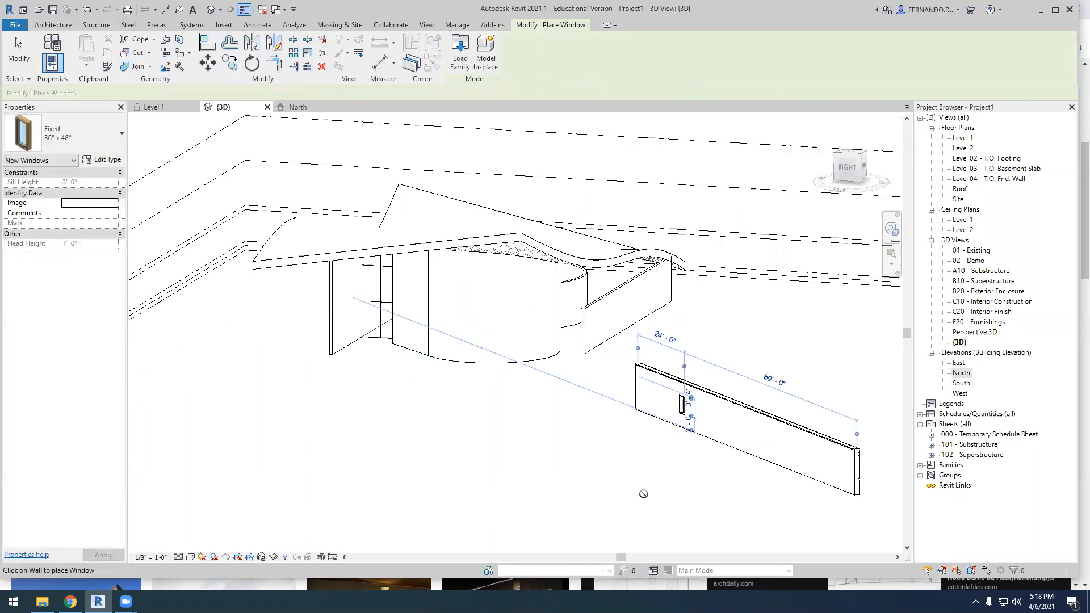
pyautogui.scroll(3, 659, 466)
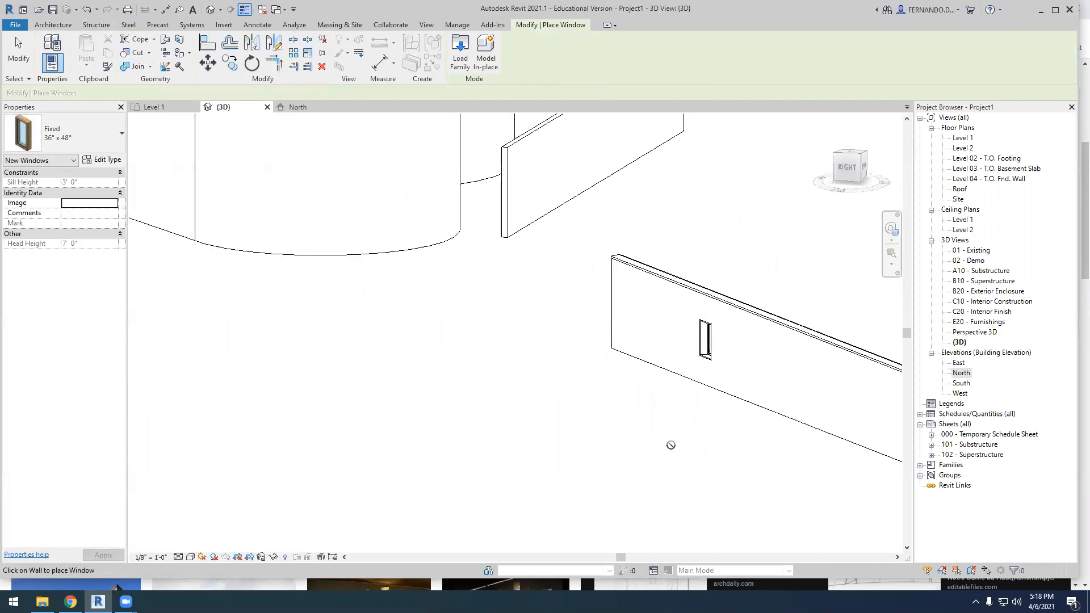
pyautogui.scroll(-2, 679, 465)
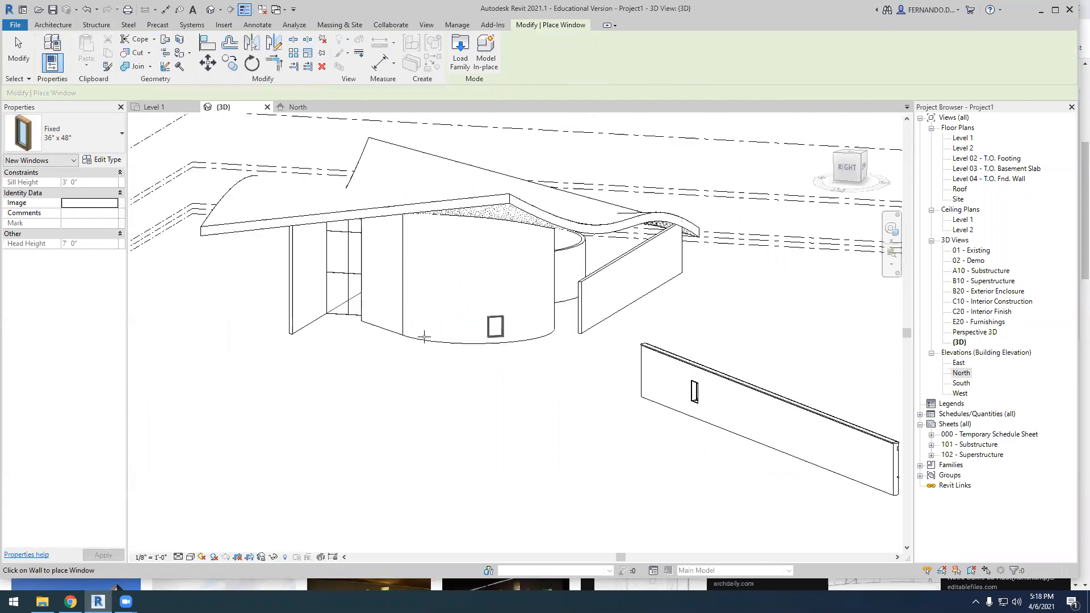
pyautogui.scroll(-1, 386, 345)
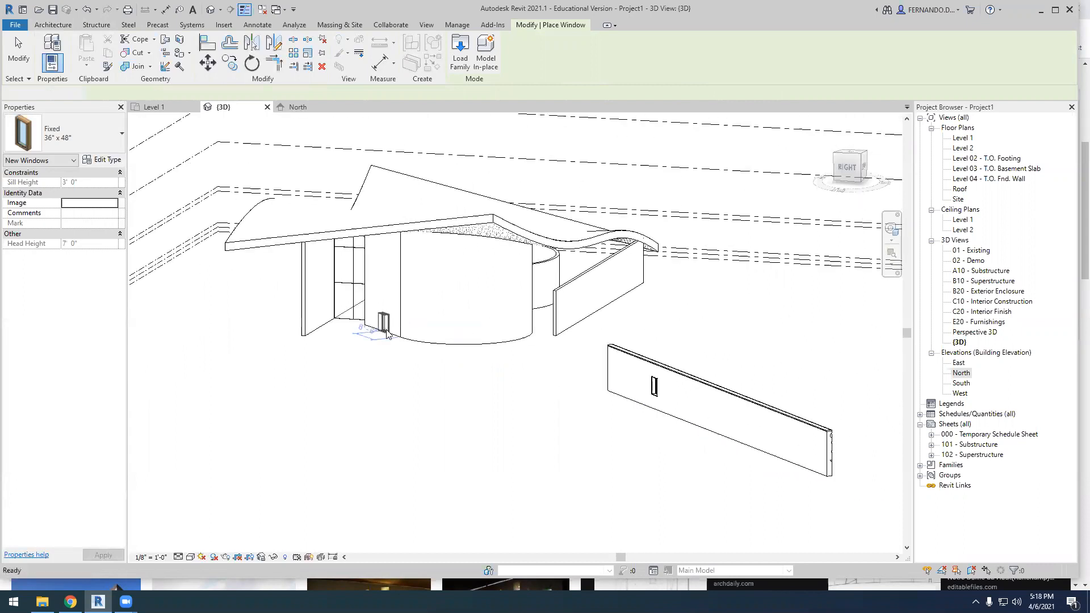
pyautogui.press('Escape')
# Examine the curved roof, its attached walls and the freestanding windowed wall from low, high and opposite viewpoints in the 3D view
pyautogui.scroll(-1, 343, 345)
pyautogui.keyDown('shift'); pyautogui.moveTo(374, 407); pyautogui.dragTo(453, 405, button='middle'); pyautogui.keyUp('shift')
pyautogui.scroll(1, 453, 345)
pyautogui.scroll(1, 453, 346)
pyautogui.moveTo(453, 352)
pyautogui.keyDown('shift'); pyautogui.mouseDown(button='middle')
pyautogui.moveTo(435, 382)
pyautogui.moveTo(341, 352)
pyautogui.moveTo(426, 365)
pyautogui.moveTo(438, 382)
pyautogui.moveTo(423, 411)
pyautogui.moveTo(448, 389)
pyautogui.moveTo(451, 364)
pyautogui.mouseUp(button='middle'); pyautogui.keyUp('shift')
pyautogui.scroll(2, 293, 314)
pyautogui.click(280, 351)
pyautogui.click(423, 411)
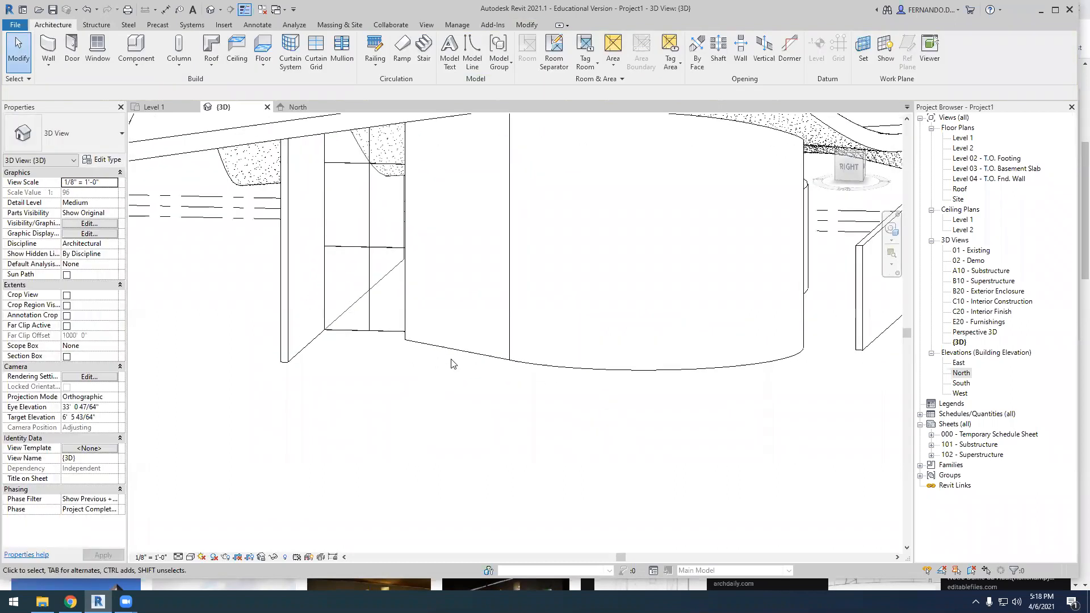
pyautogui.scroll(-2, 420, 417)
pyautogui.keyDown('shift'); pyautogui.moveTo(420, 417); pyautogui.dragTo(430, 353, button='middle'); pyautogui.keyUp('shift')
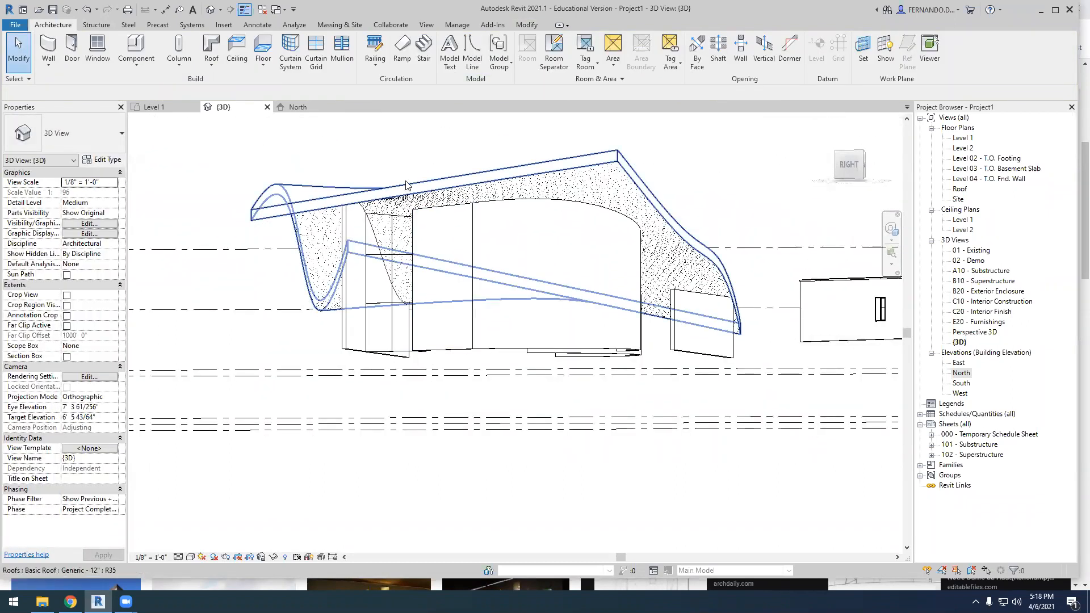
pyautogui.keyDown('shift'); pyautogui.moveTo(445, 441); pyautogui.dragTo(670, 460, button='middle'); pyautogui.keyUp('shift')
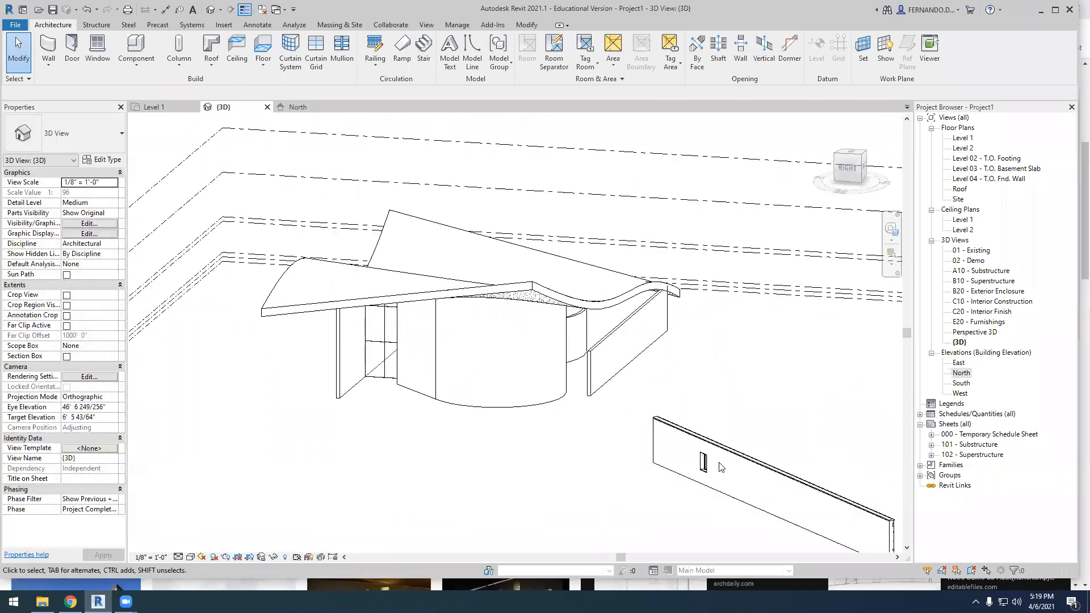
pyautogui.scroll(-2, 650, 401)
pyautogui.keyDown('shift'); pyautogui.moveTo(535, 464); pyautogui.dragTo(667, 482, button='middle'); pyautogui.keyUp('shift')
pyautogui.scroll(1, 602, 406)
pyautogui.scroll(2, 469, 379)
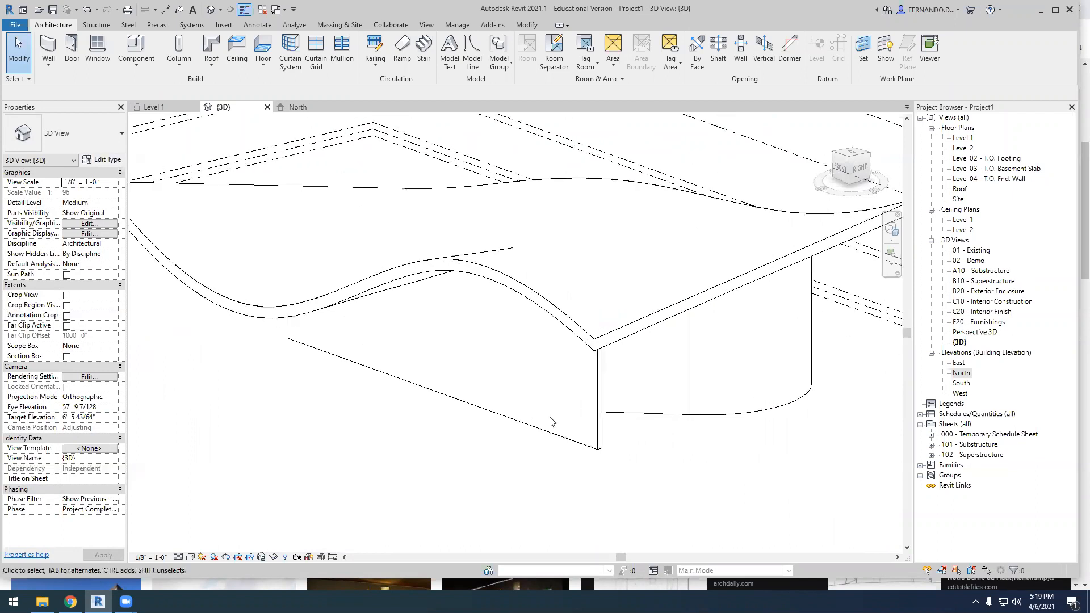
pyautogui.scroll(-3, 438, 374)
pyautogui.keyDown('shift'); pyautogui.moveTo(499, 438); pyautogui.dragTo(398, 408, button='middle'); pyautogui.keyUp('shift')
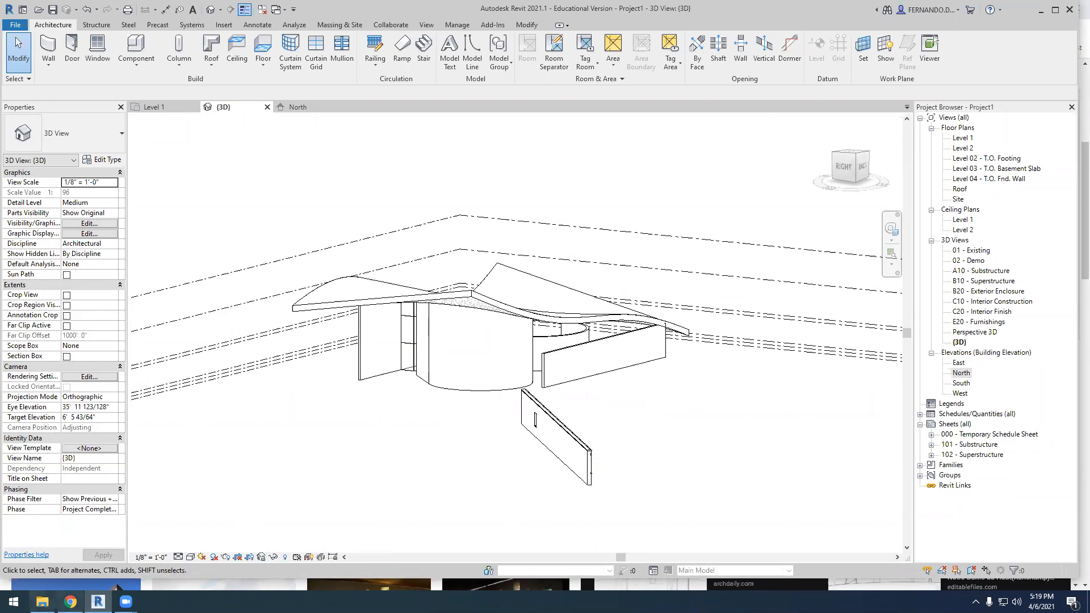
# Switch to Chrome and open the Inexhibit article on the Notre Dame du Haut Chapel from the Ronchamp section drawing
pyautogui.click(117, 586)
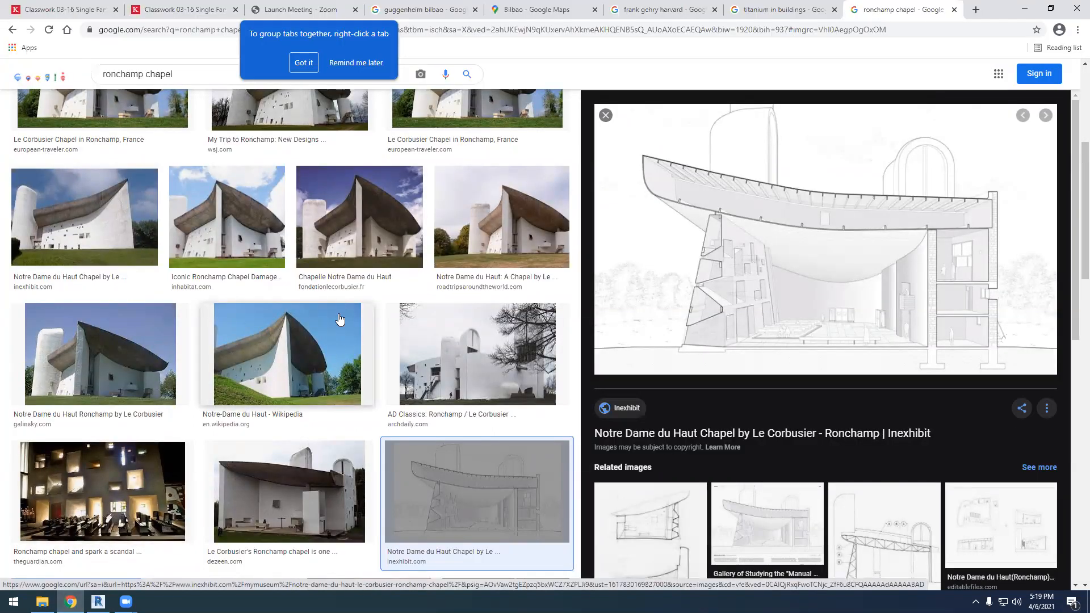
pyautogui.press('pagedown')
pyautogui.press('Return')
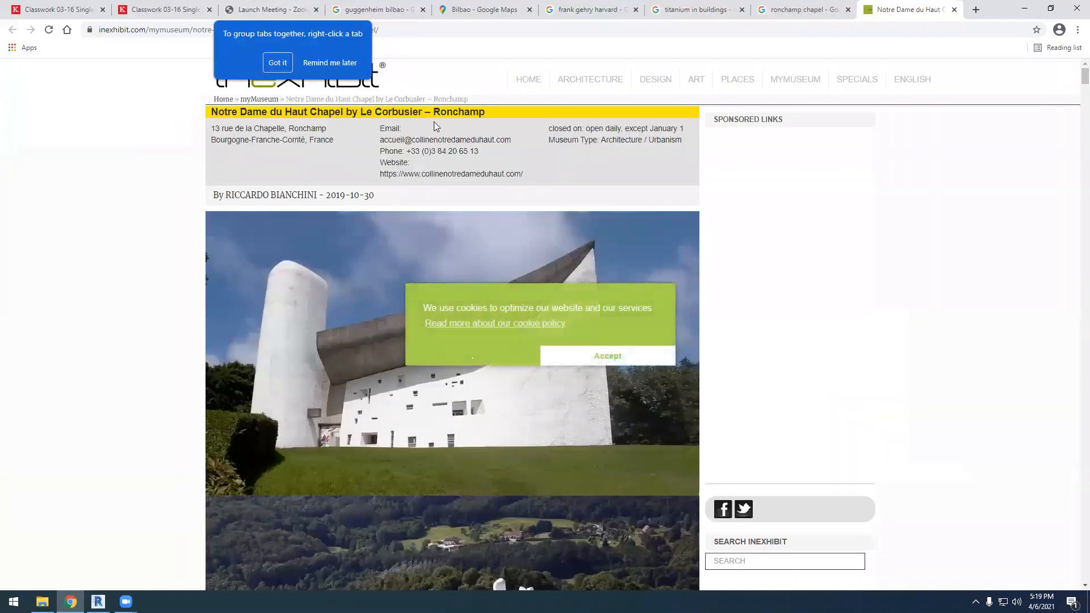
# Search Google Images for "keene houses for sale" and preview the RE/MAX photo of a small white house with a dark gable roof
pyautogui.click(528, 31)
pyautogui.write('keene j')
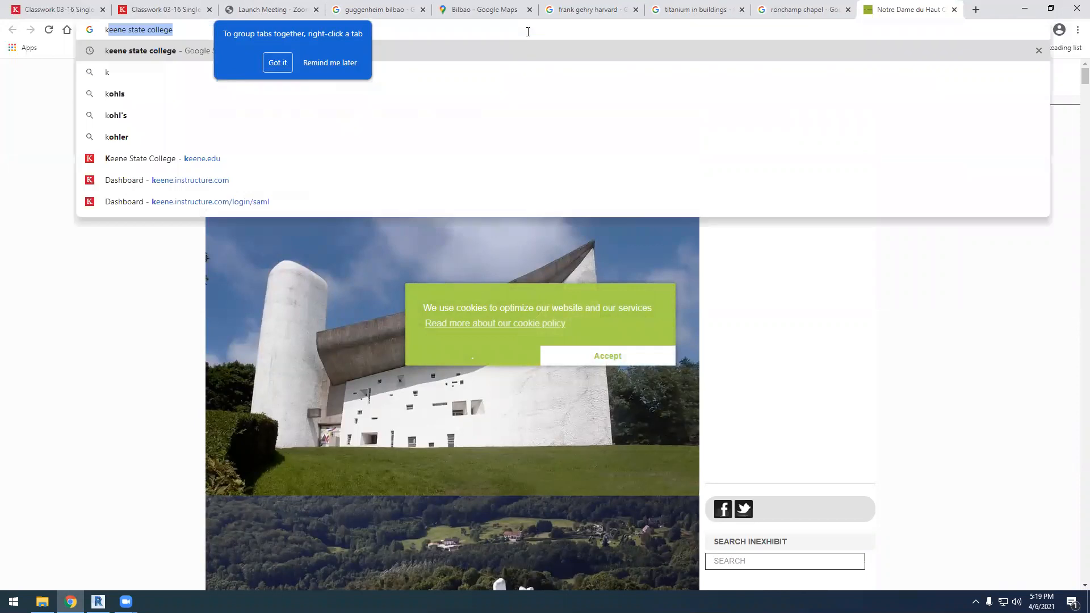
pyautogui.press('BackSpace')
pyautogui.write('houses')
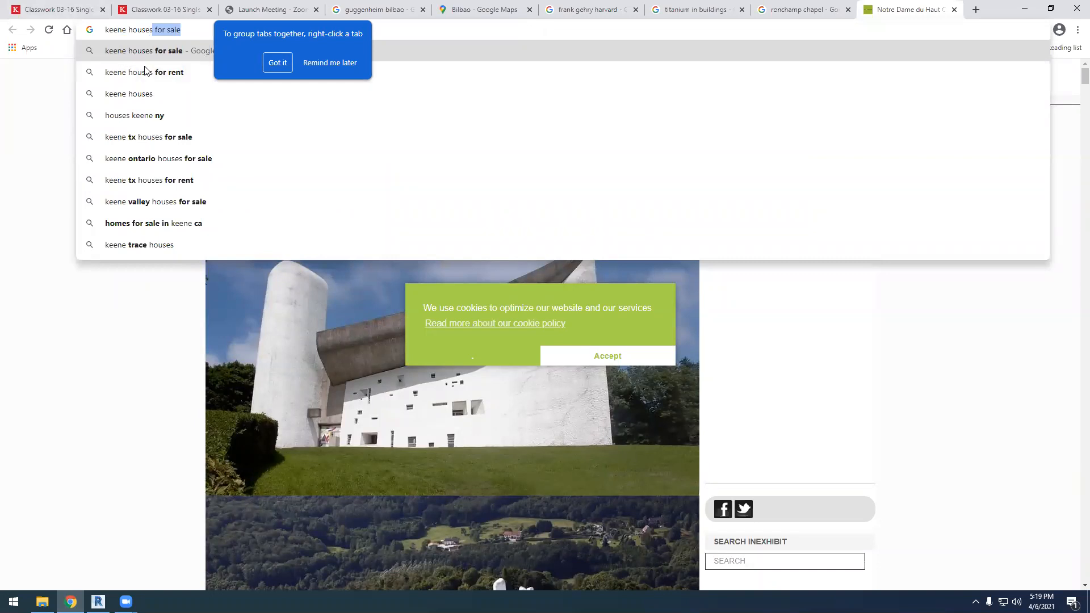
pyautogui.press('Return')
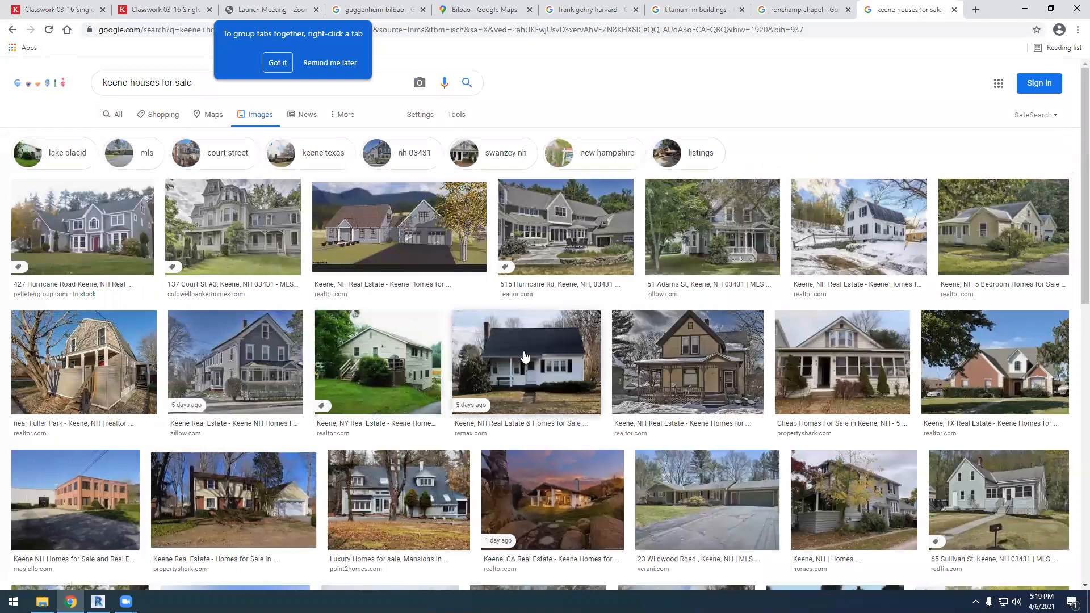
pyautogui.click(524, 356)
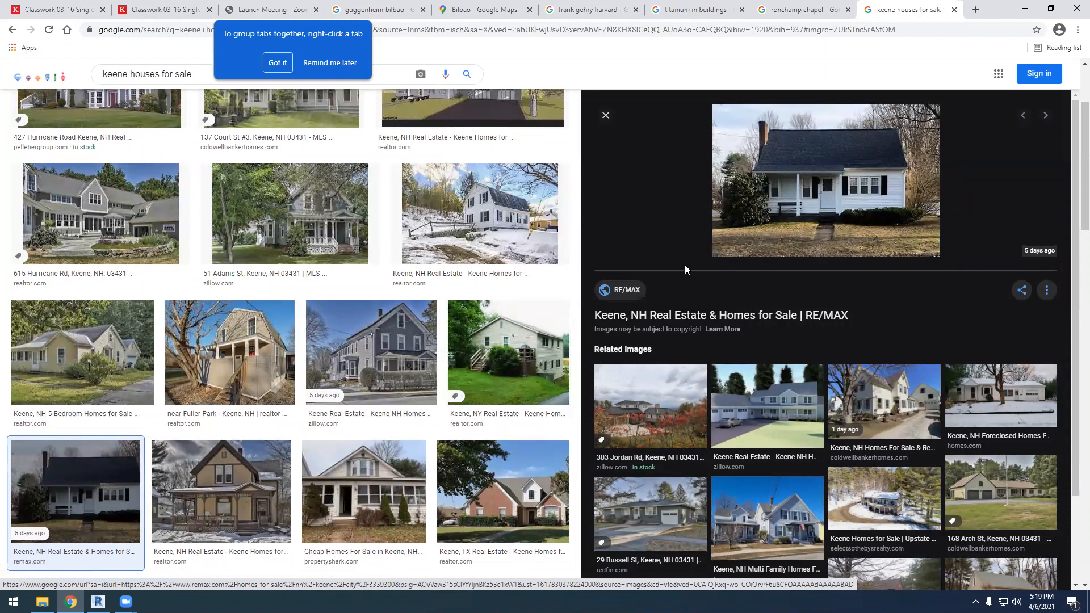
# Return to the Ronchamp chapel image results and compare the Road Trips around the World exterior photo with the Inexhibit section drawing
pyautogui.click(786, 17)
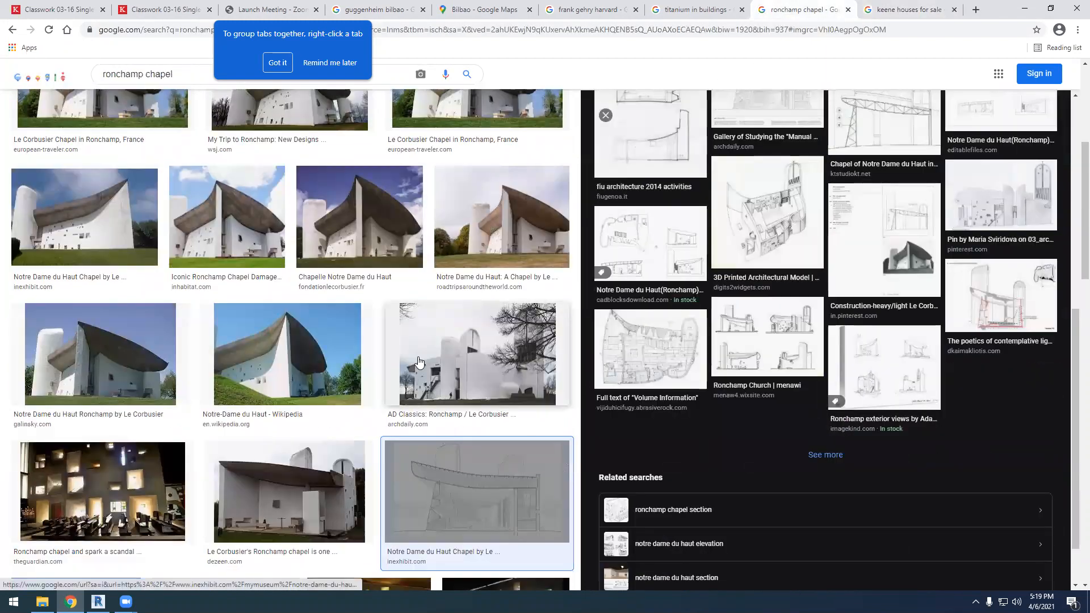
pyautogui.click(540, 234)
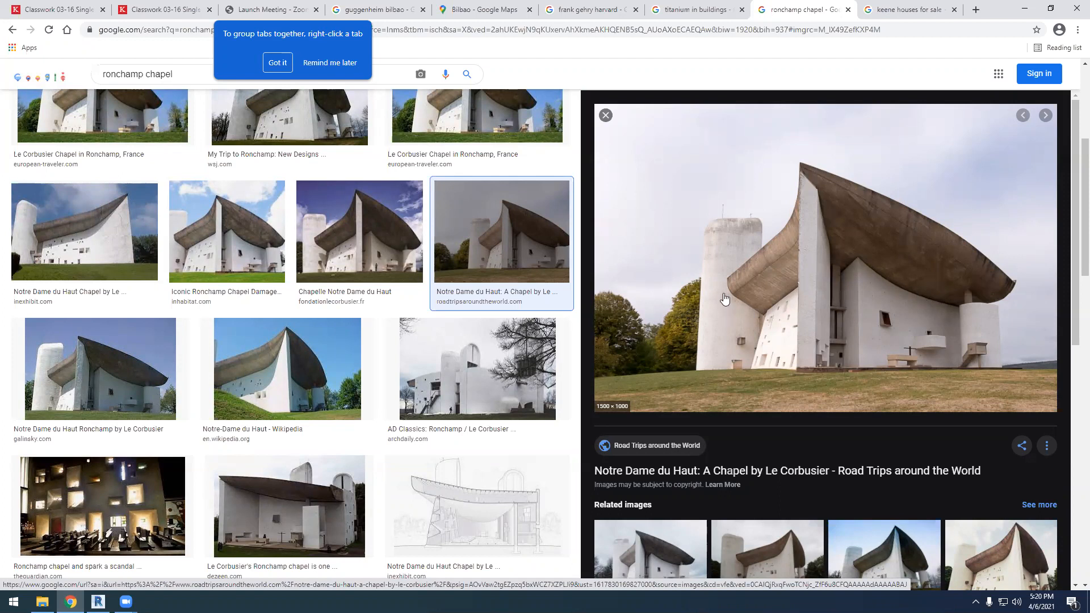
pyautogui.click(472, 518)
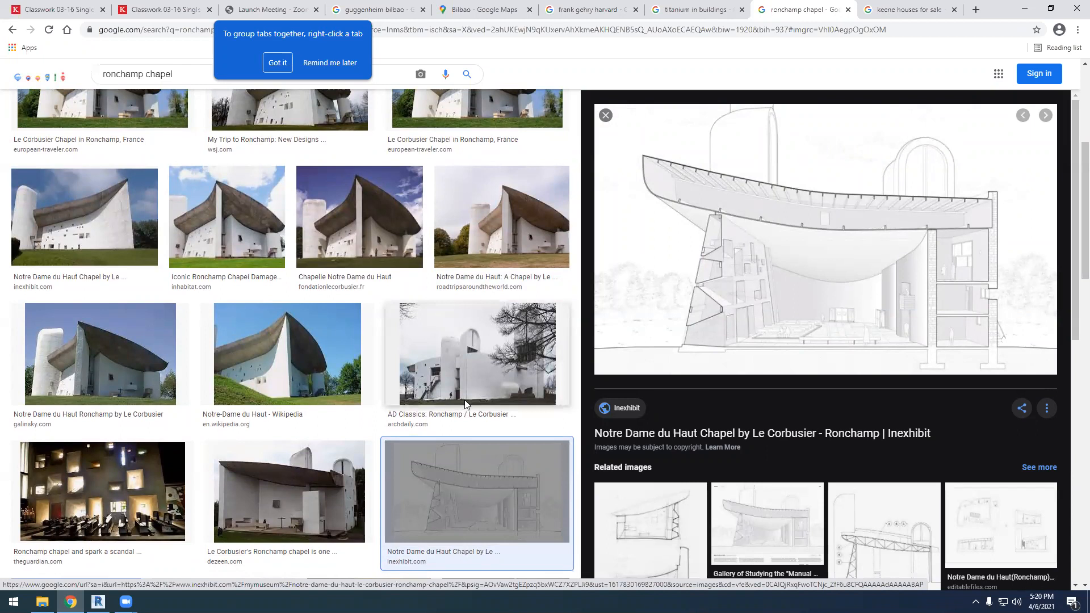
# Look through the Ronchamp chapel images and preview the Energitismo interior photo of light entering through the wall openings
pyautogui.scroll(5, 474, 450)
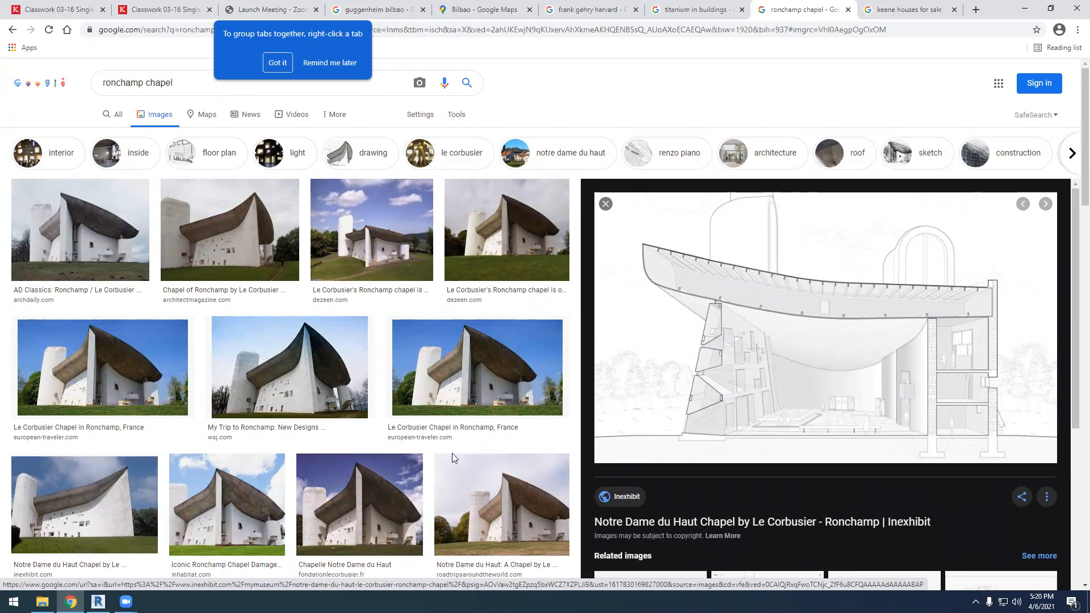
pyautogui.scroll(-2, 428, 438)
pyautogui.scroll(-3, 431, 422)
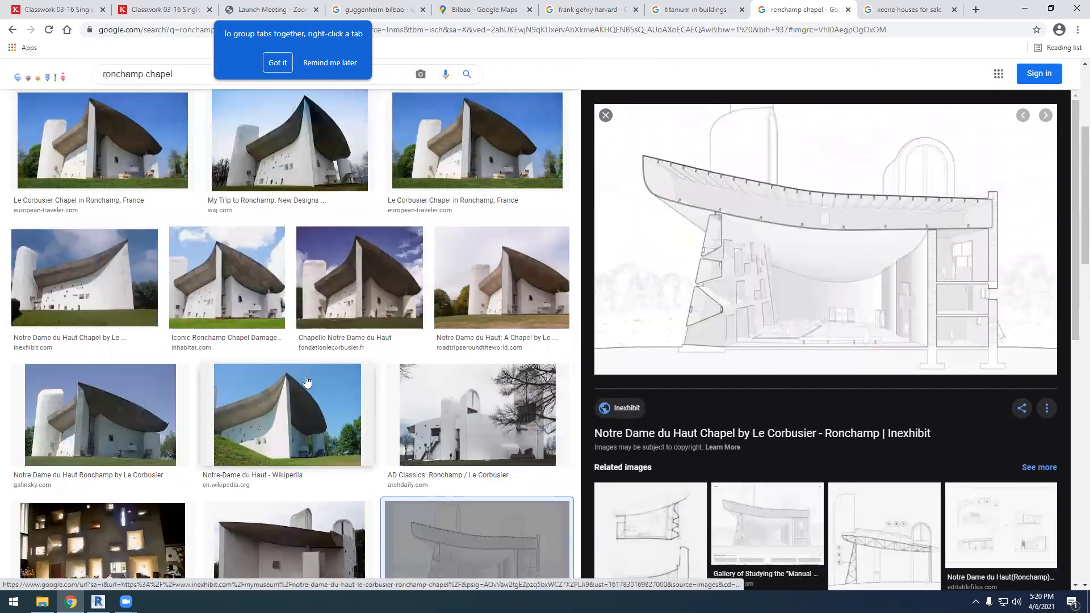
pyautogui.scroll(-3, 337, 404)
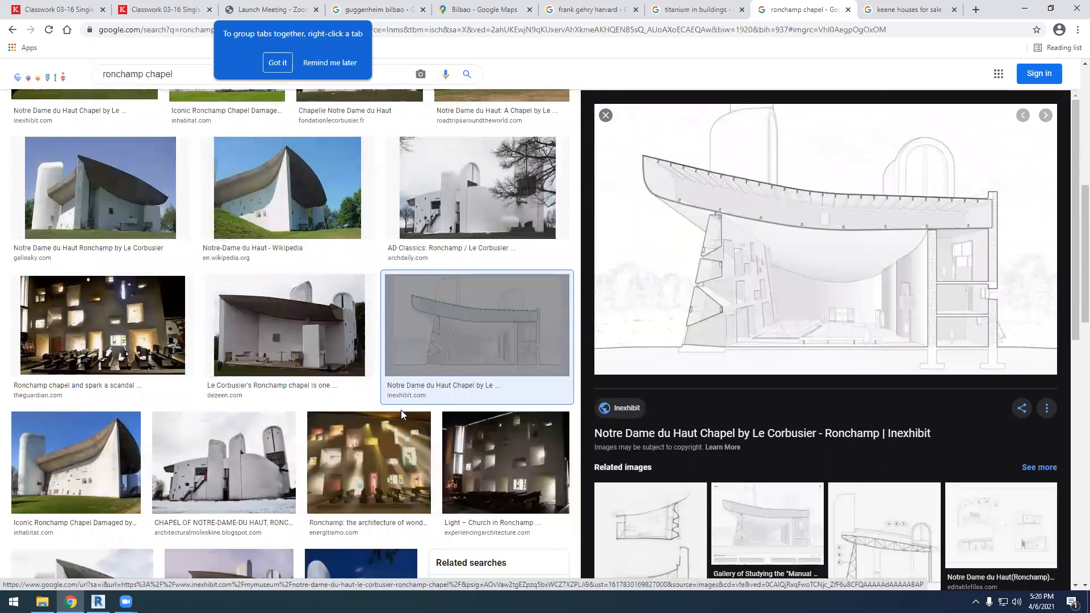
pyautogui.scroll(-4, 426, 412)
pyautogui.scroll(2, 449, 413)
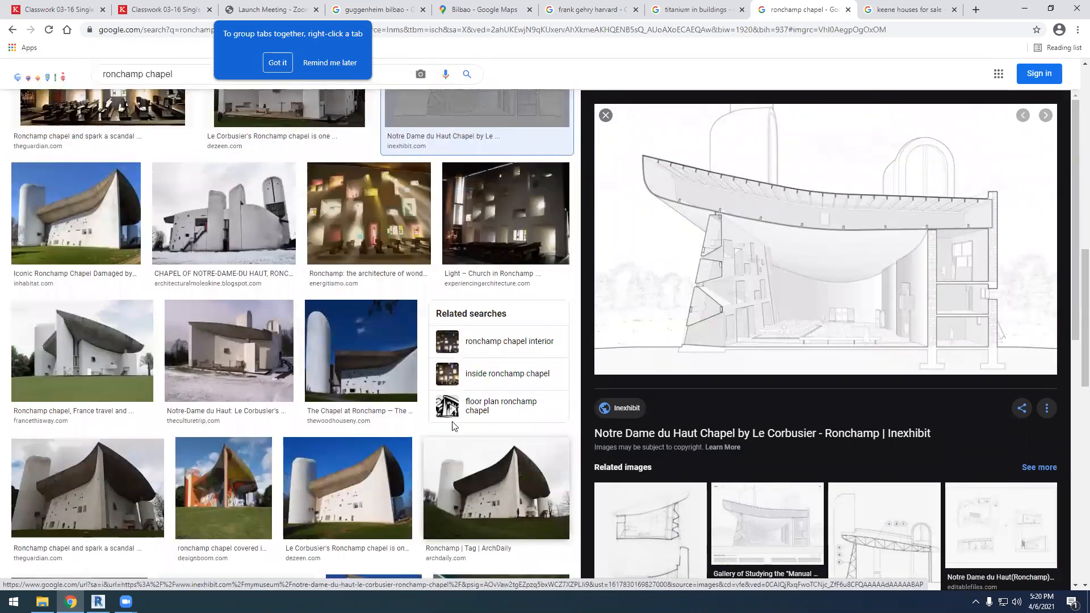
pyautogui.click(393, 361)
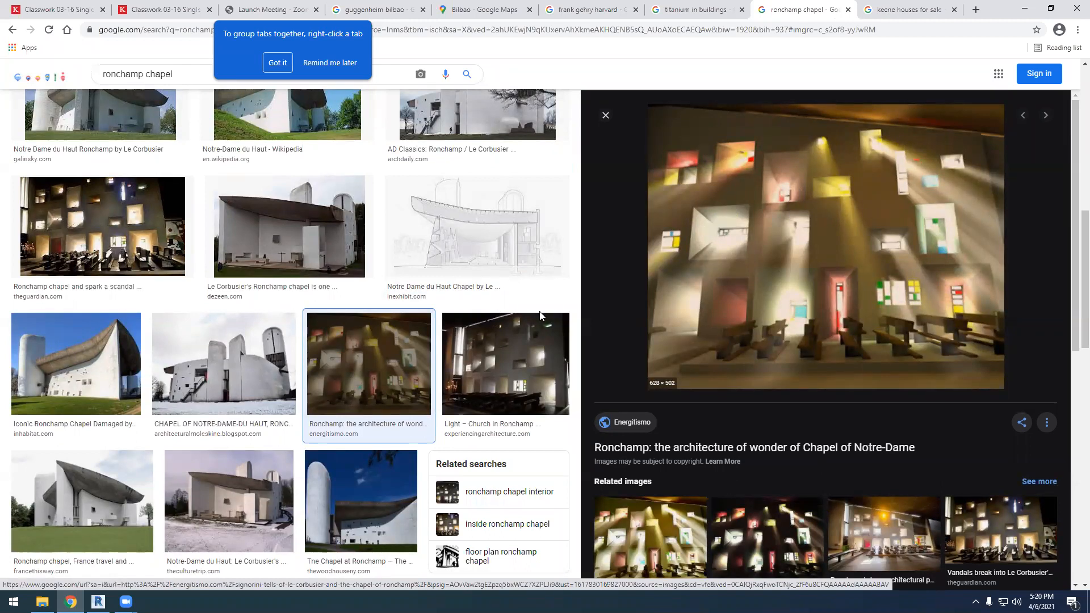
# Preview the Inhabitat exterior photo of the Ronchamp chapel and browse the surrounding image results for more views
pyautogui.click(83, 363)
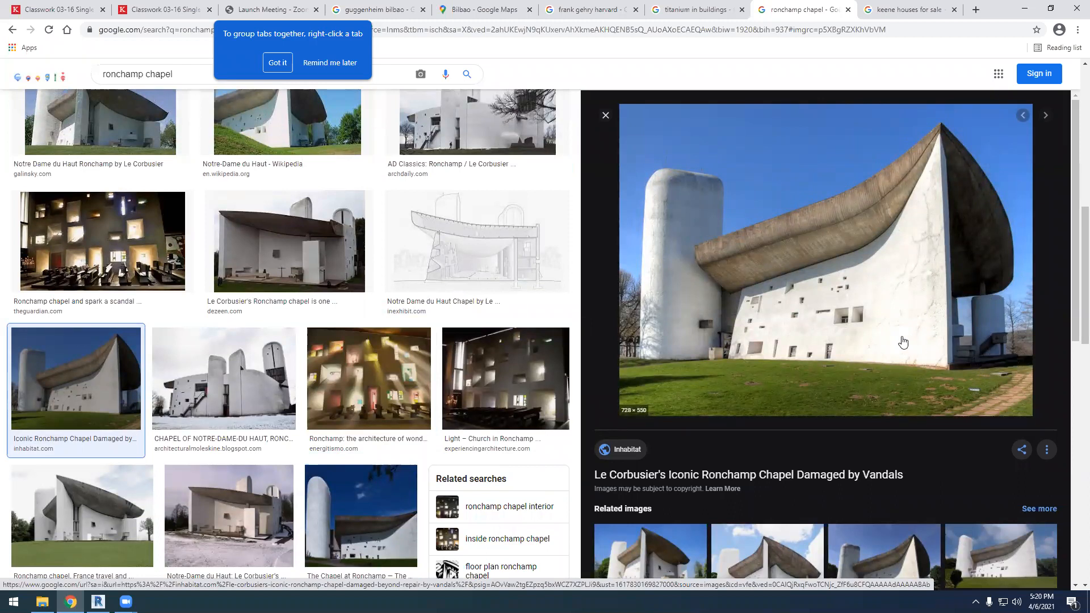
pyautogui.scroll(-4, 550, 362)
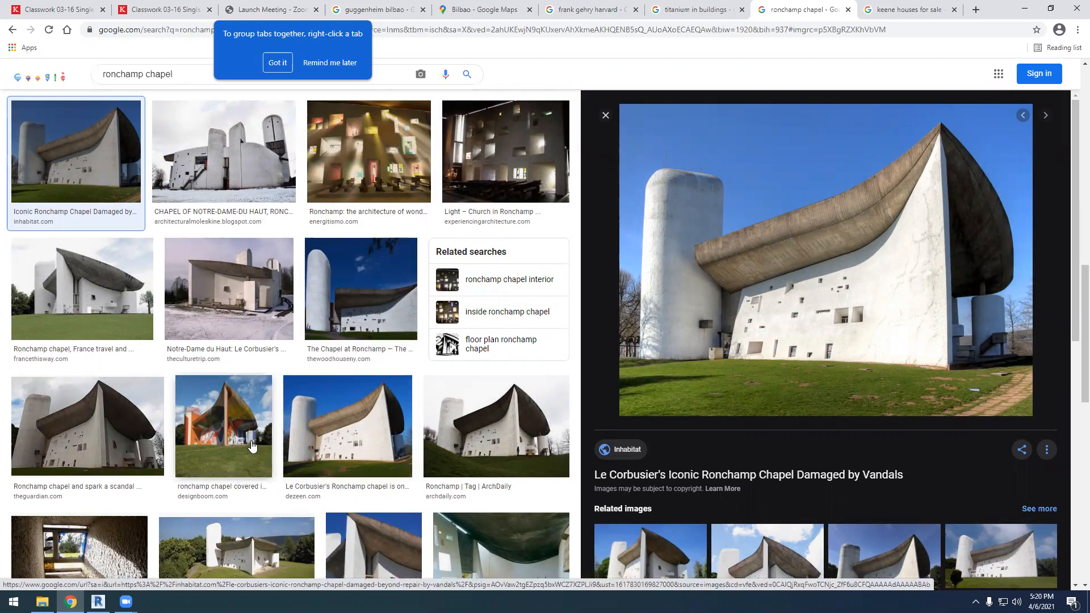
pyautogui.scroll(-3, 277, 411)
pyautogui.scroll(-10, 278, 412)
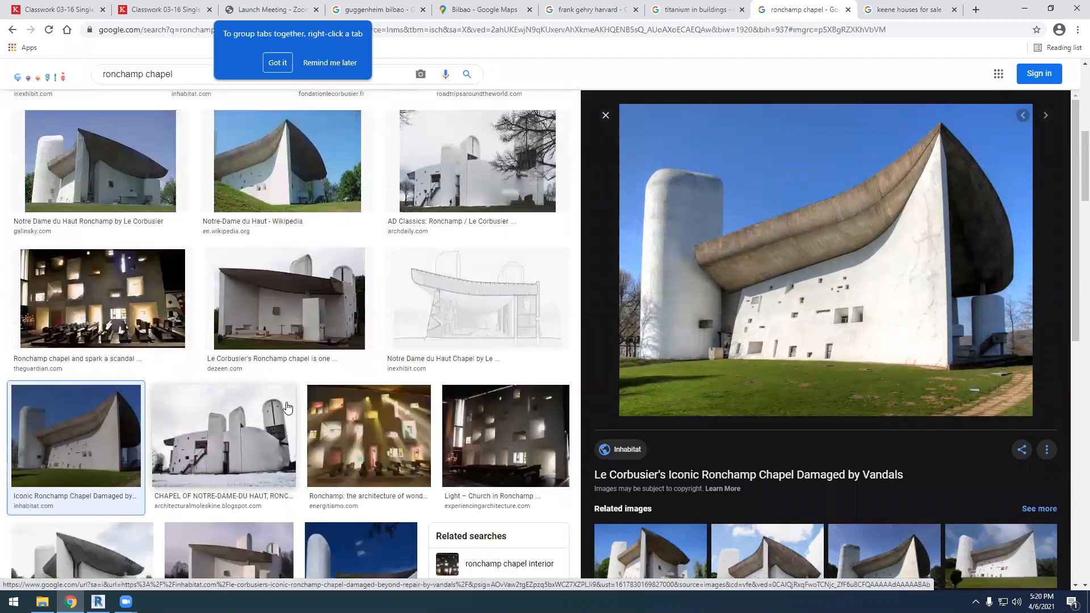
pyautogui.scroll(2, 292, 398)
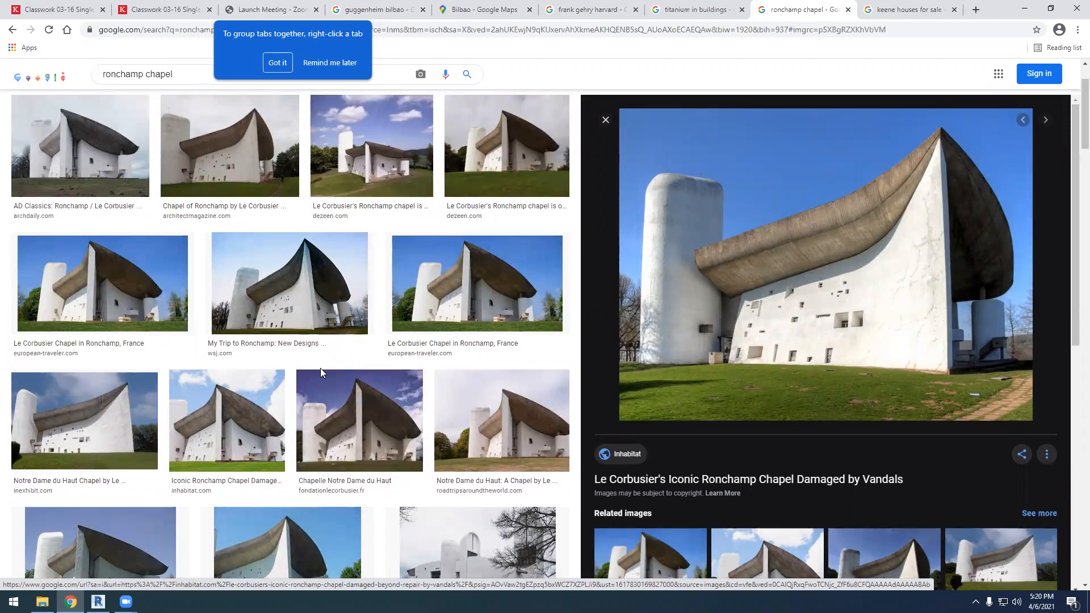
# Switch to Revit and examine the freestanding wall with its window opening in the 3D view
pyautogui.click(1025, 9)
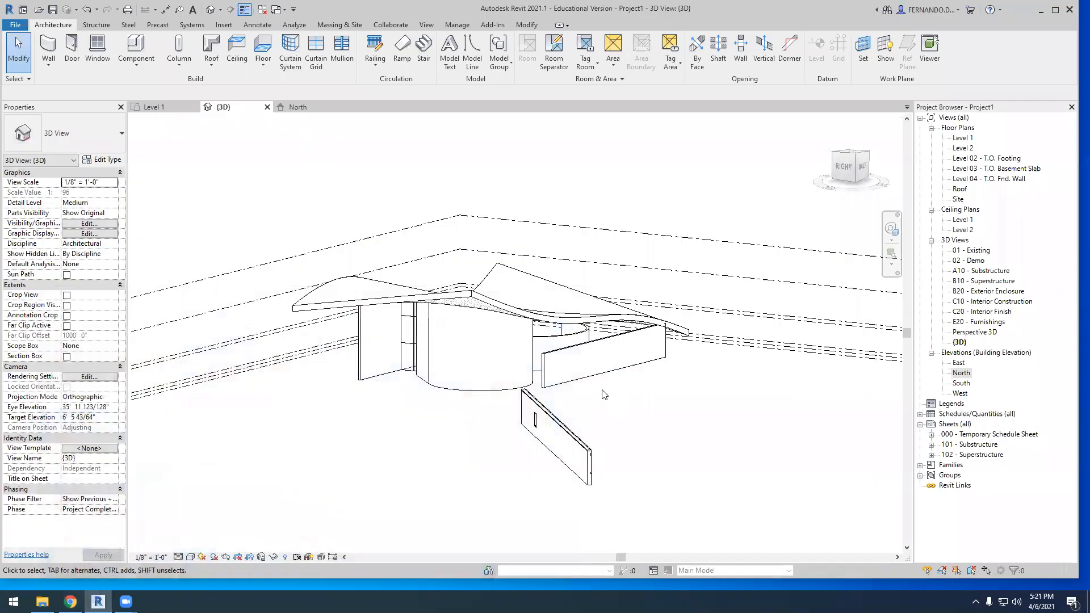
pyautogui.scroll(3, 562, 454)
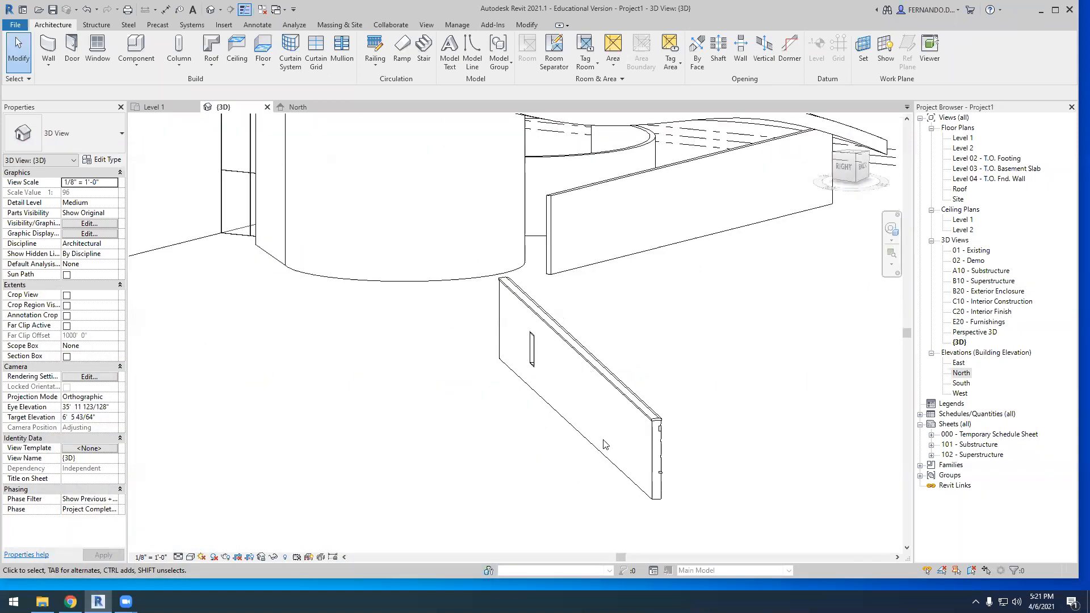
pyautogui.scroll(2, 625, 398)
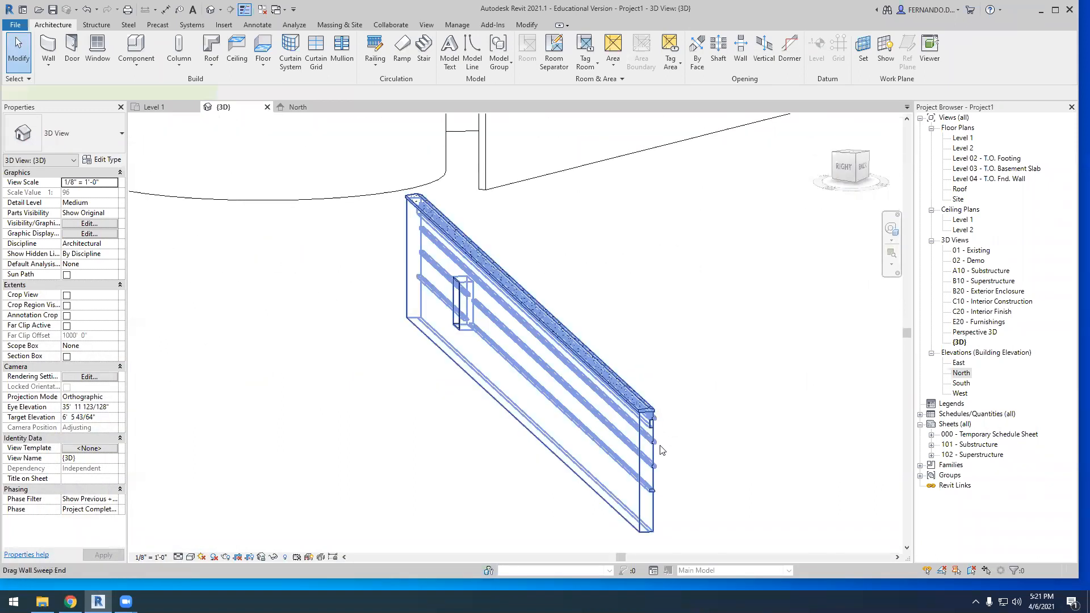
pyautogui.click(656, 420)
pyautogui.click(689, 353)
pyautogui.scroll(-3, 689, 353)
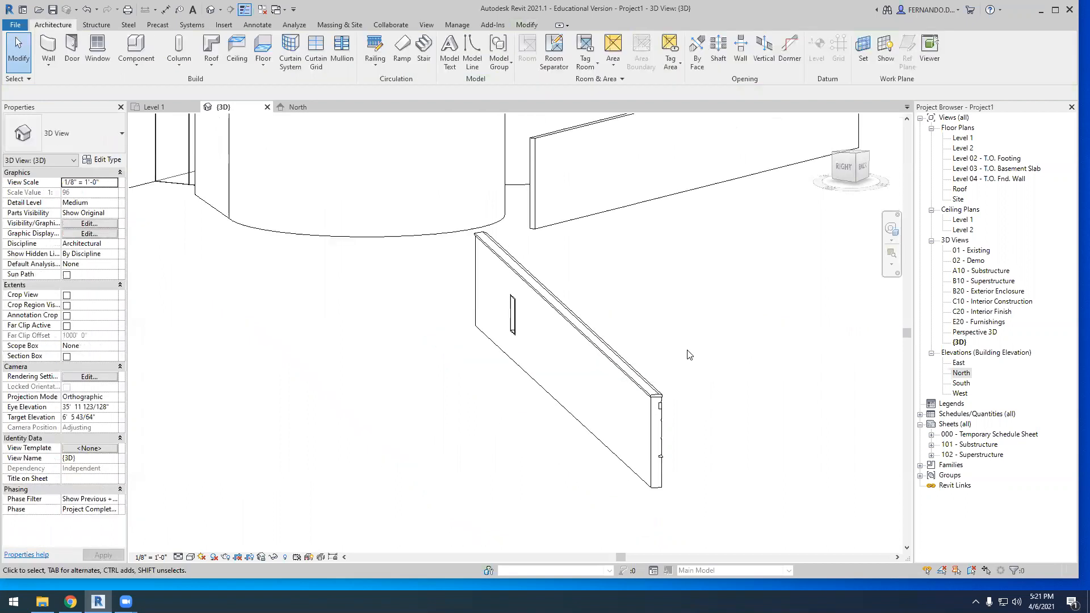
pyautogui.click(619, 345)
pyautogui.scroll(-4, 542, 470)
pyautogui.keyDown('shift'); pyautogui.moveTo(544, 471); pyautogui.dragTo(554, 498, button='middle'); pyautogui.keyUp('shift')
pyautogui.scroll(3, 537, 301)
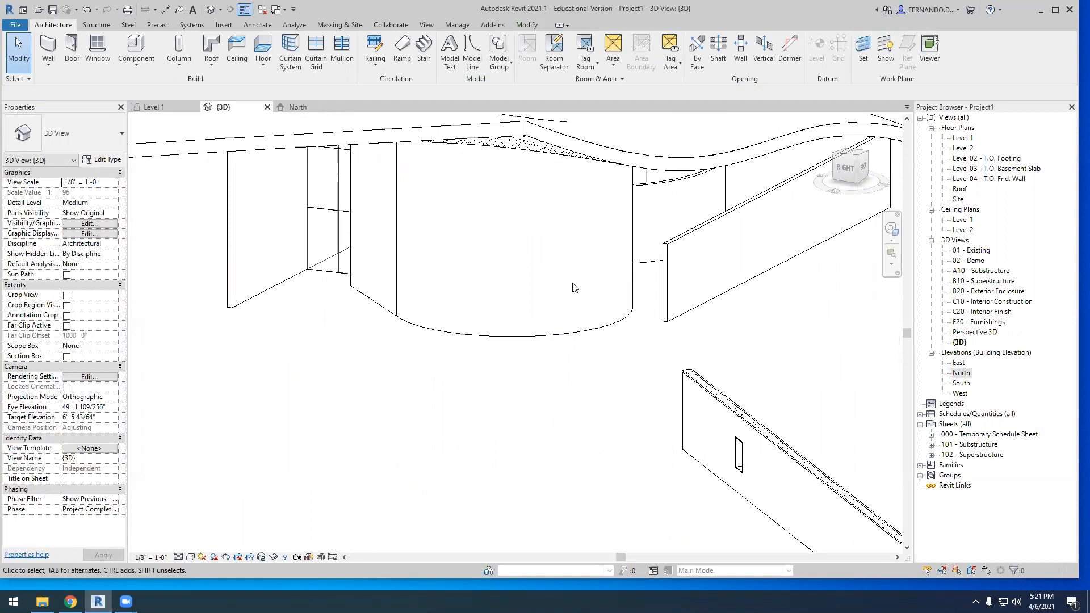
# Examine the curved roof and the walls attached beneath it from several directions in the 3D view
pyautogui.scroll(-3, 401, 503)
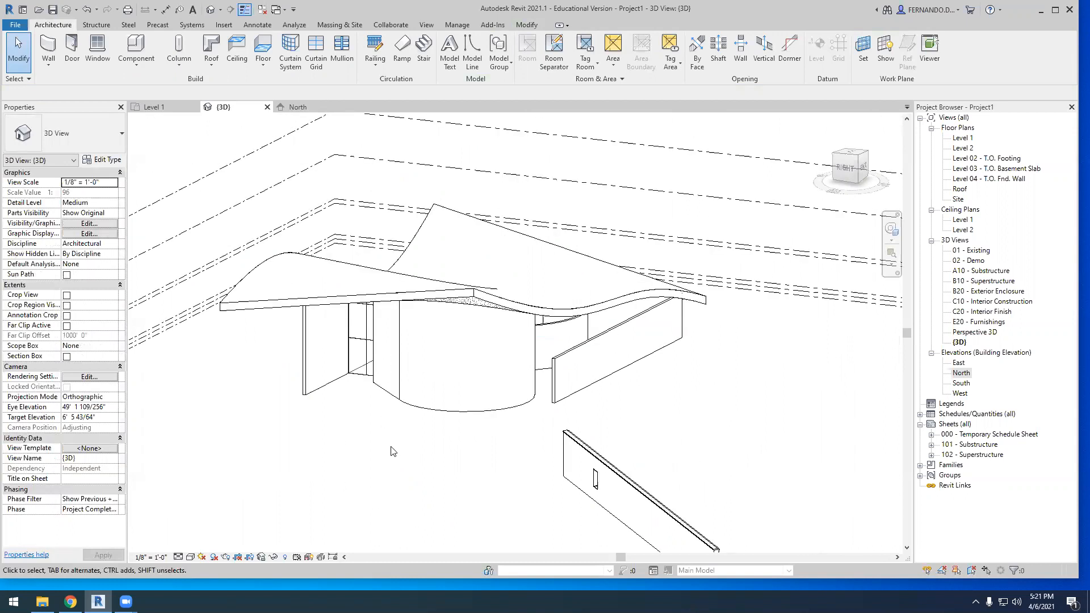
pyautogui.scroll(-2, 468, 438)
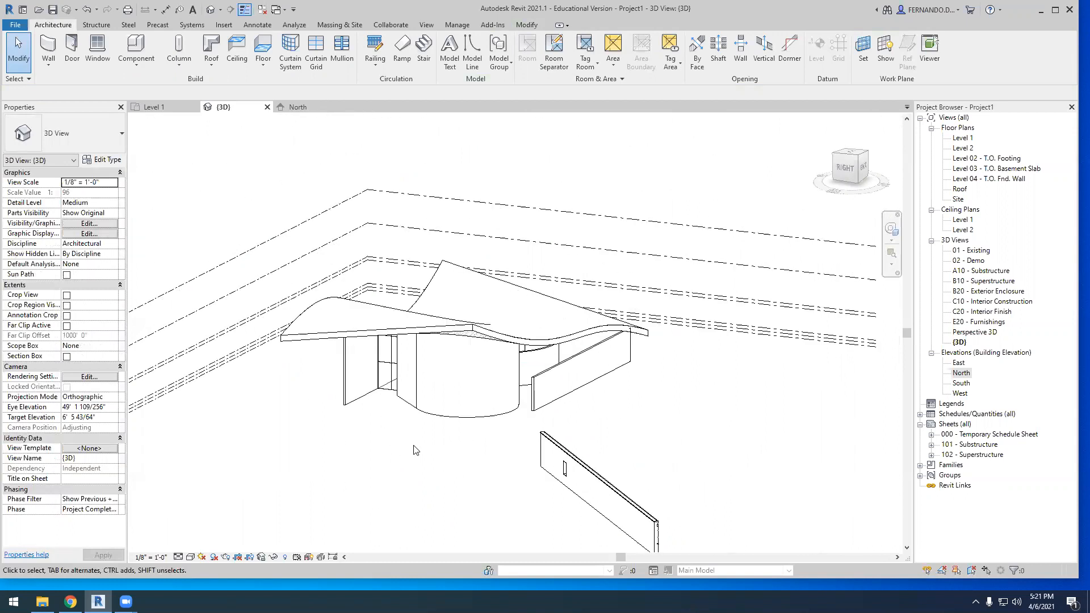
pyautogui.scroll(1, 415, 449)
pyautogui.keyDown('shift'); pyautogui.moveTo(538, 453); pyautogui.dragTo(508, 446, button='middle'); pyautogui.keyUp('shift')
pyautogui.scroll(5, 505, 398)
pyautogui.keyDown('shift'); pyautogui.moveTo(451, 477); pyautogui.dragTo(469, 396, button='middle'); pyautogui.keyUp('shift')
pyautogui.scroll(-3, 563, 439)
pyautogui.scroll(2, 469, 396)
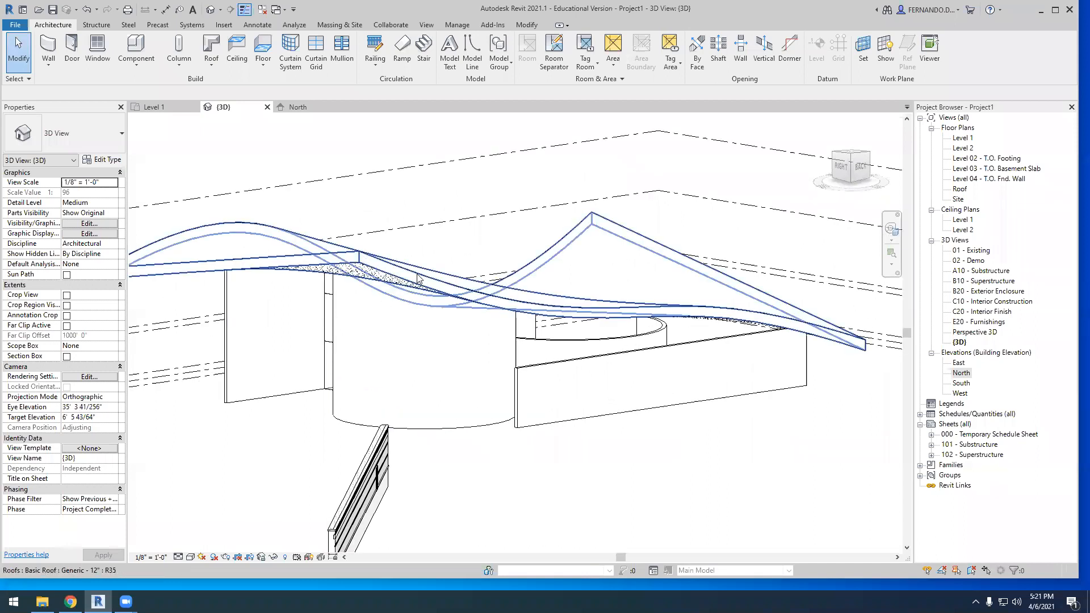
pyautogui.scroll(-2, 702, 306)
pyautogui.scroll(2, 535, 338)
pyautogui.keyDown('shift'); pyautogui.moveTo(410, 407); pyautogui.dragTo(549, 383, button='middle'); pyautogui.keyUp('shift')
pyautogui.scroll(3, 437, 379)
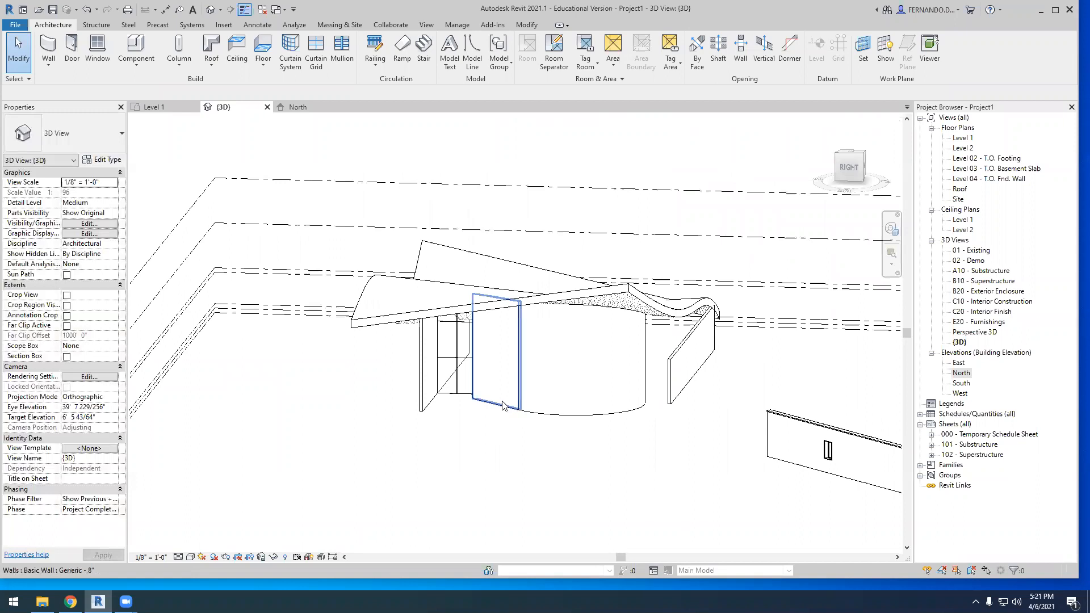
pyautogui.scroll(-1, 438, 378)
pyautogui.scroll(-3, 397, 433)
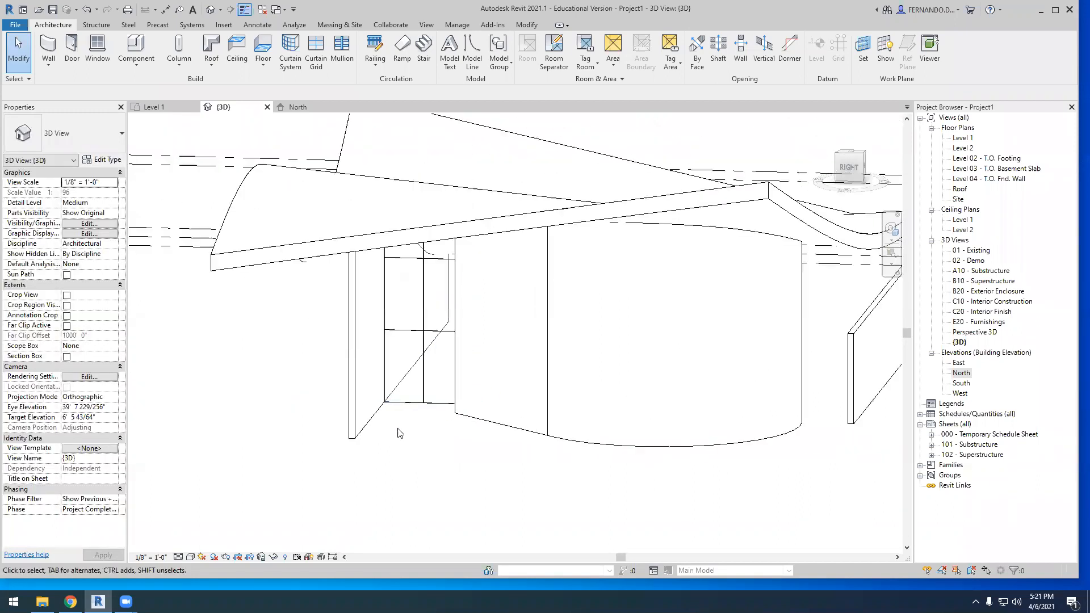
# Place a Single-Flush 36" x 84" door at the base of the curved wall and select it to judge its scale
pyautogui.click(72, 46)
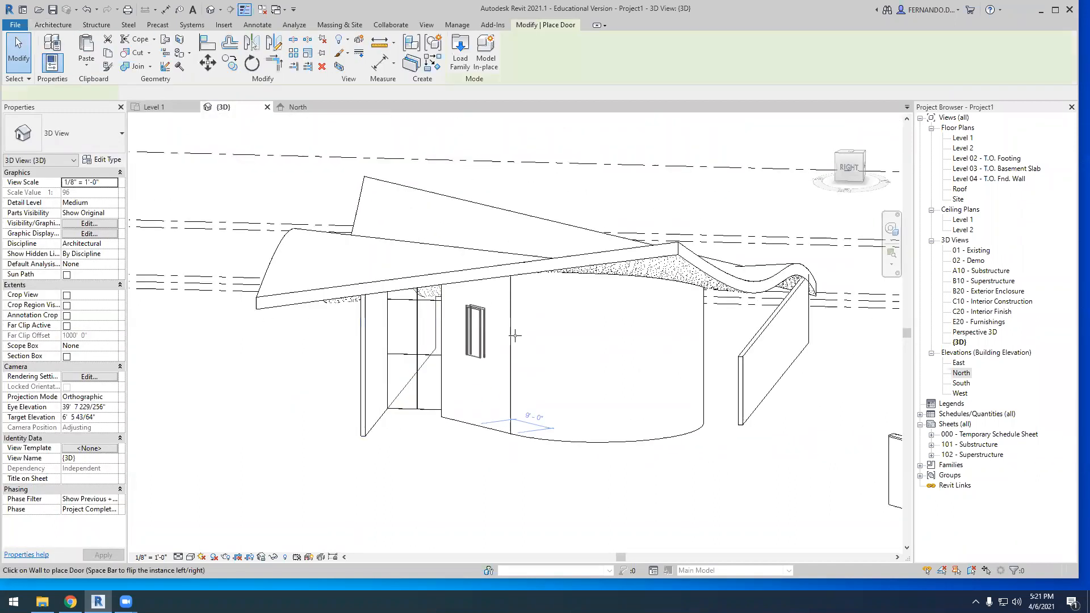
pyautogui.click(555, 419)
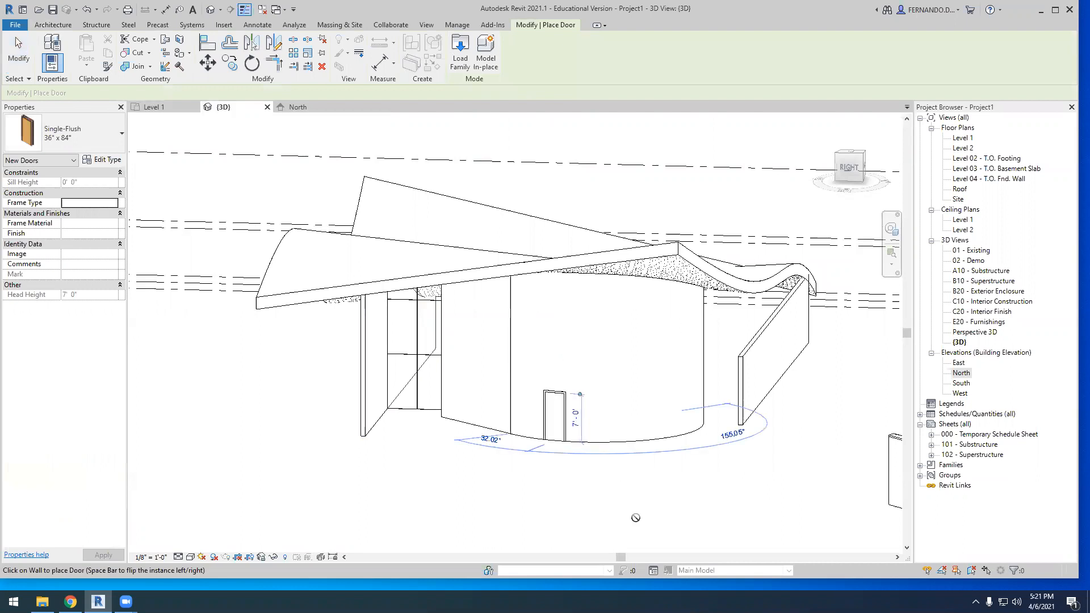
pyautogui.press('Escape')
pyautogui.press('Escape')
pyautogui.scroll(3, 573, 441)
pyautogui.scroll(-3, 532, 433)
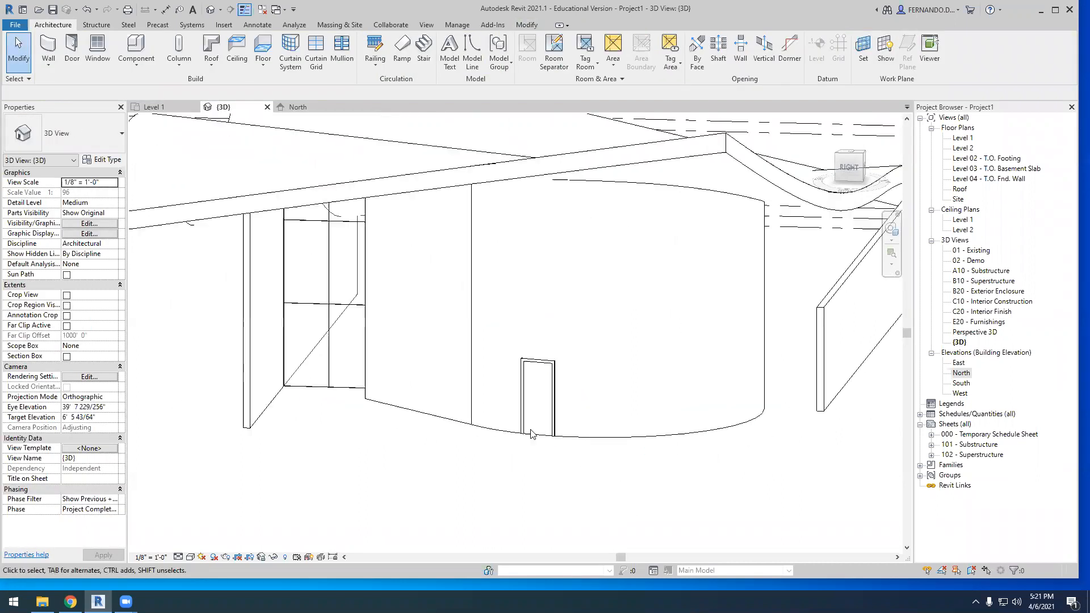
pyautogui.click(542, 390)
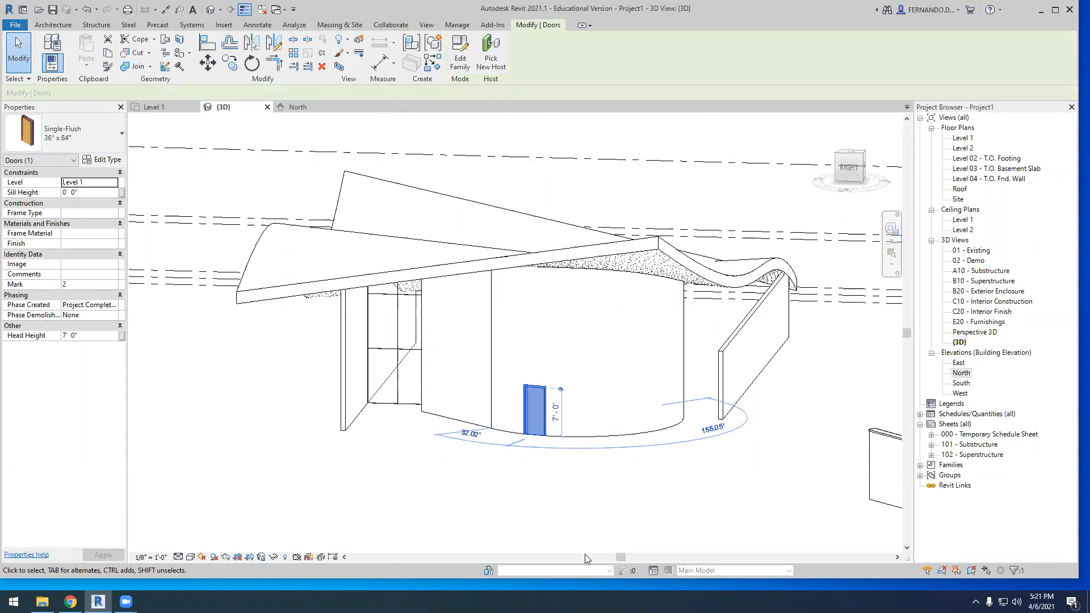
pyautogui.press('Escape')
pyautogui.scroll(2, 528, 443)
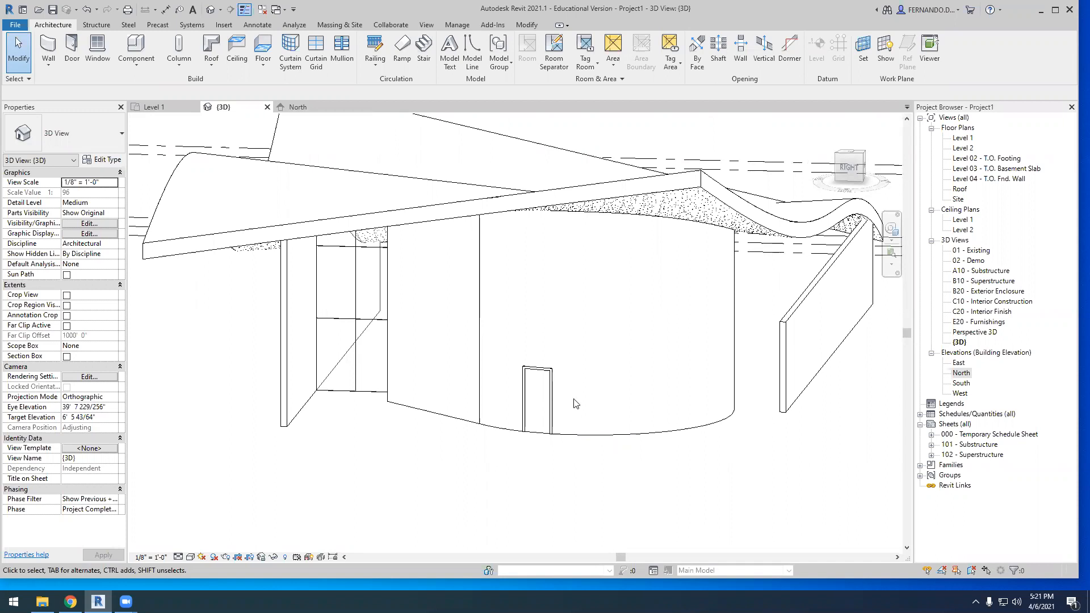
# Delete the door from the curved wall and the freestanding wall that holds the window
pyautogui.click(537, 397)
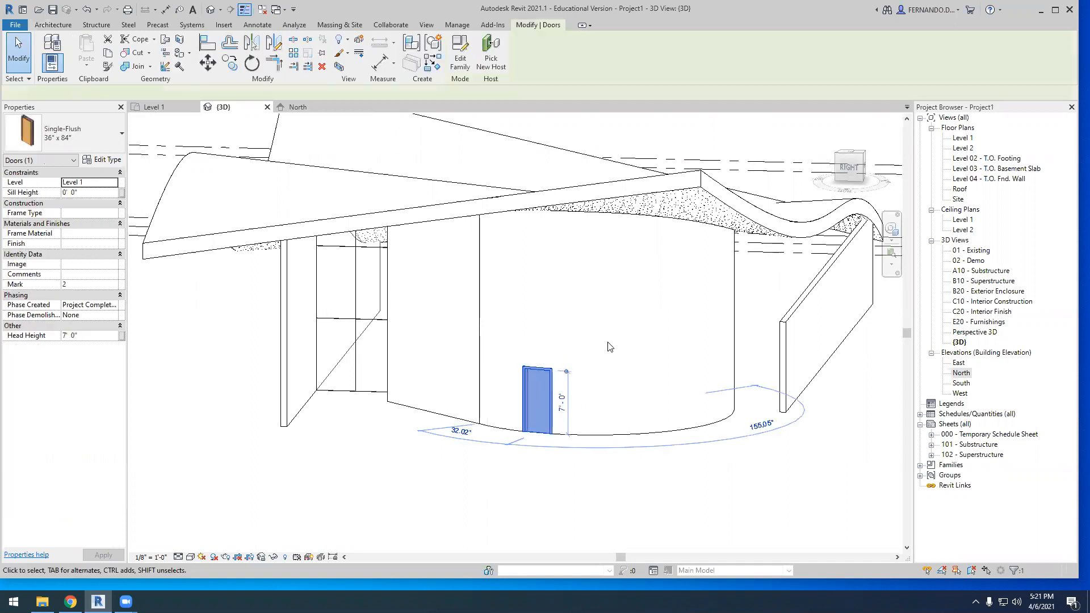
pyautogui.press('Delete')
pyautogui.keyDown('shift'); pyautogui.moveTo(606, 369); pyautogui.dragTo(484, 429, button='middle'); pyautogui.keyUp('shift')
pyautogui.scroll(2, 249, 464)
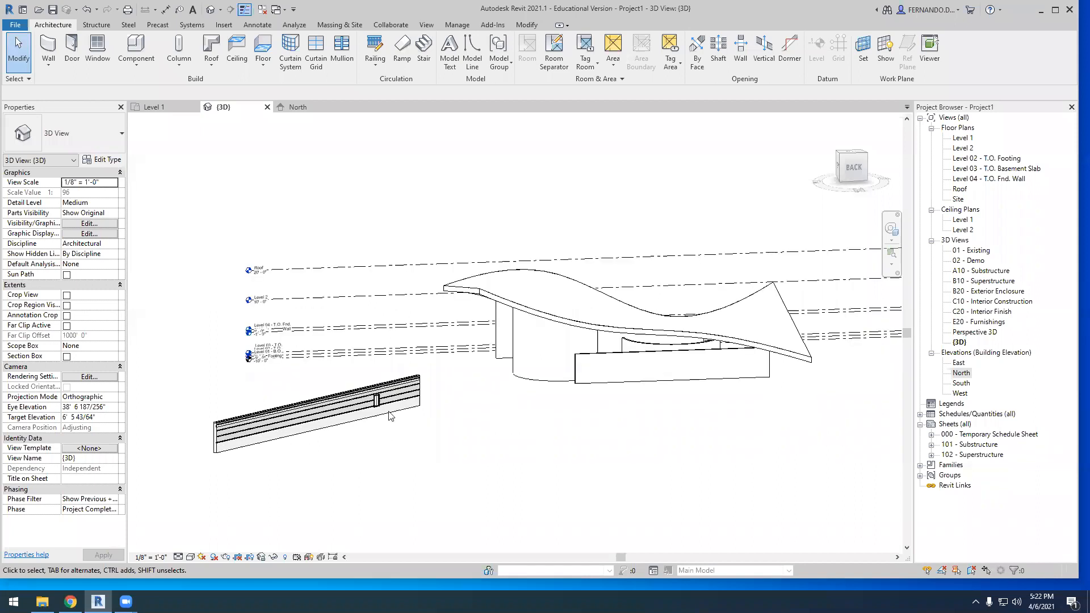
pyautogui.click(373, 391)
pyautogui.press('Delete')
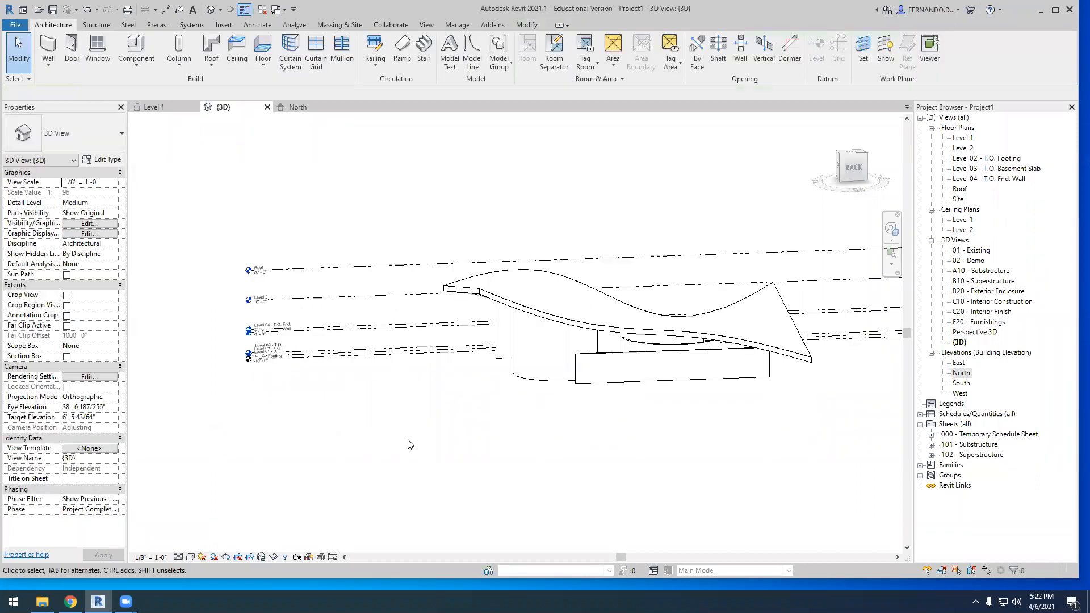
# Delete the curved roof together with all the remaining walls beneath it
pyautogui.keyDown('shift'); pyautogui.moveTo(513, 438); pyautogui.dragTo(546, 420, button='middle'); pyautogui.keyUp('shift')
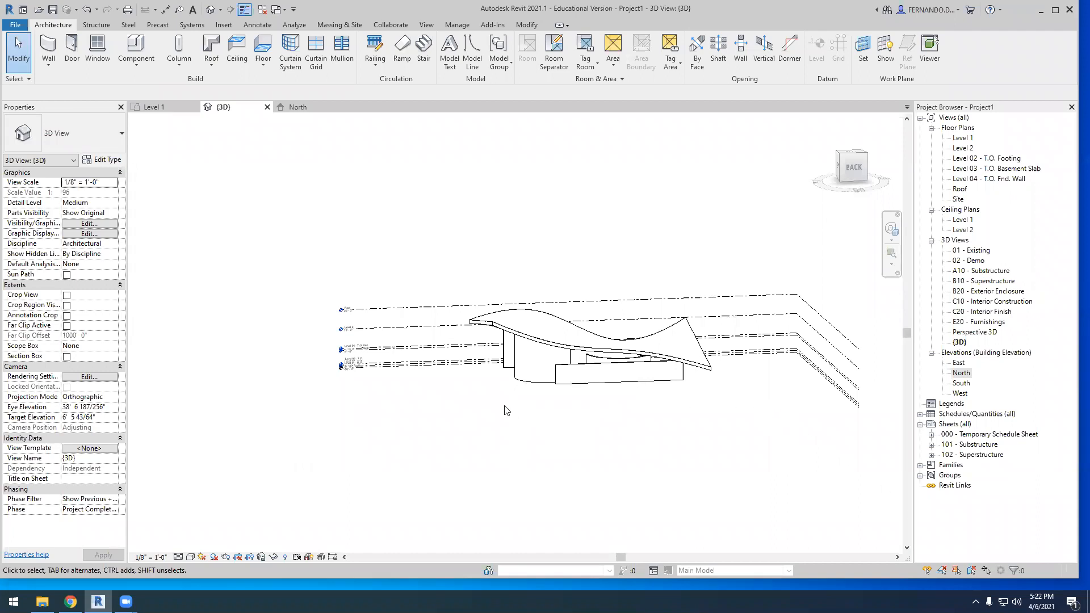
pyautogui.moveTo(445, 441); pyautogui.dragTo(733, 203)
pyautogui.press('Delete')
# Check the grid layout in the Level 1 floor plan and return to the 3D view
pyautogui.click(169, 111)
pyautogui.scroll(-3, 562, 345)
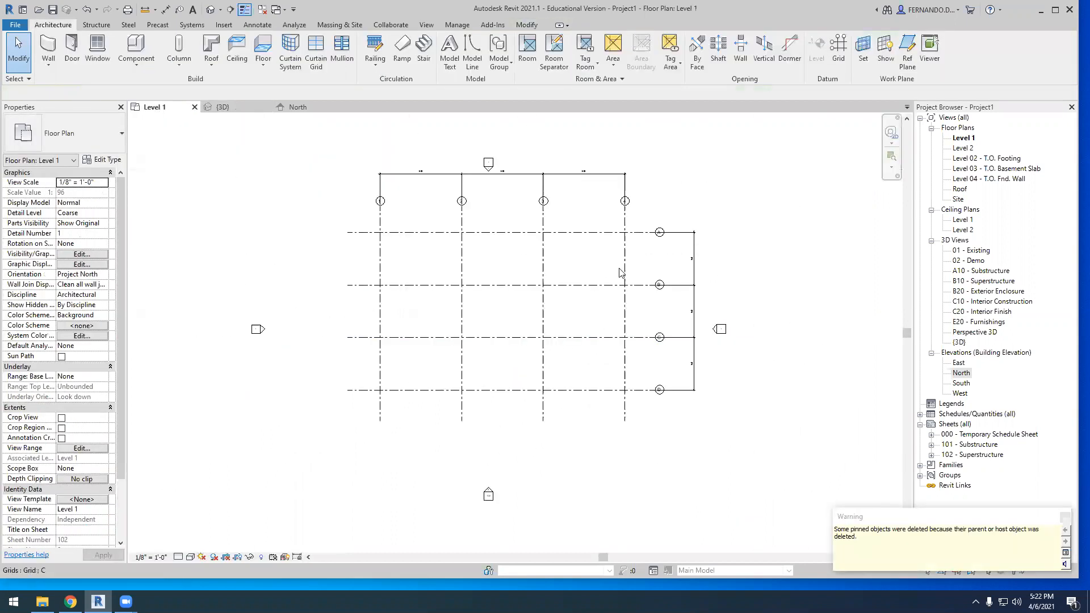
pyautogui.scroll(2, 563, 232)
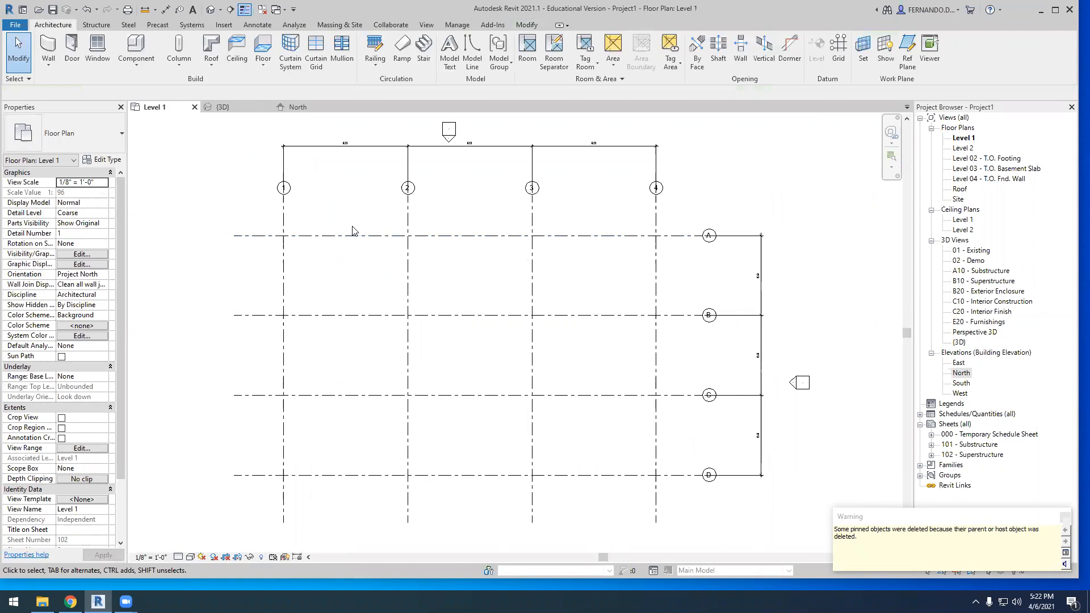
pyautogui.click(223, 107)
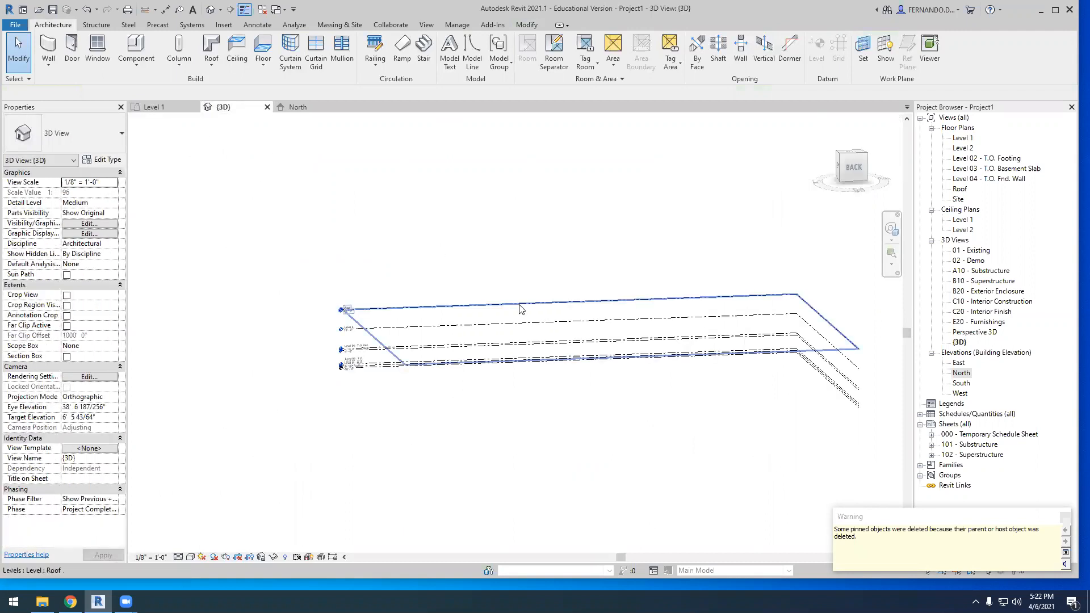
# Start a new in-place mass in the 3D view, keeping the name Mass 1
pyautogui.keyDown('shift'); pyautogui.moveTo(473, 435); pyautogui.dragTo(507, 406, button='middle'); pyautogui.keyUp('shift')
pyautogui.click(341, 27)
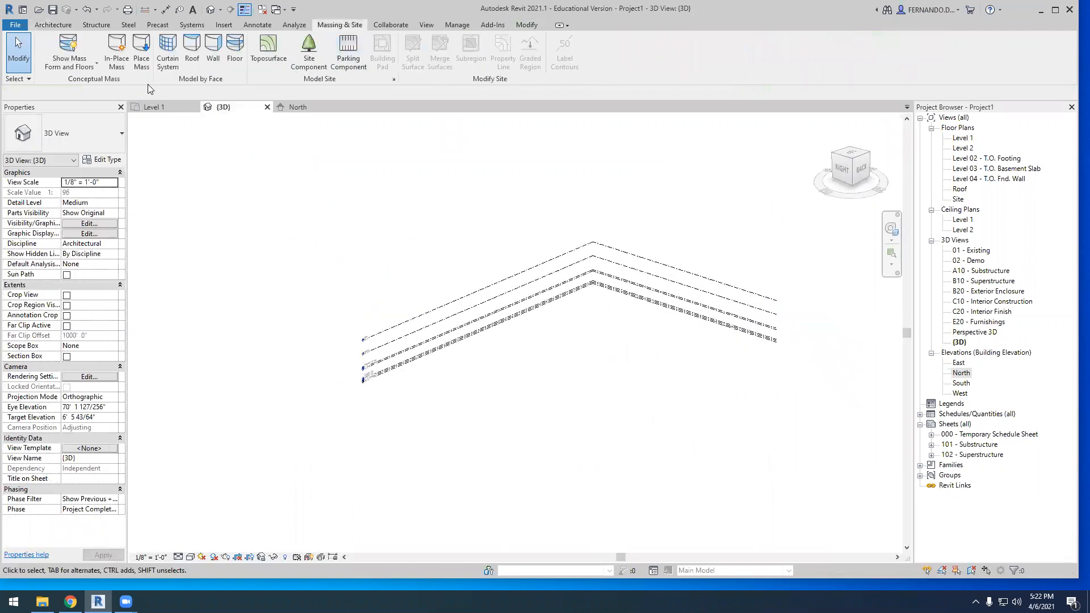
pyautogui.click(118, 55)
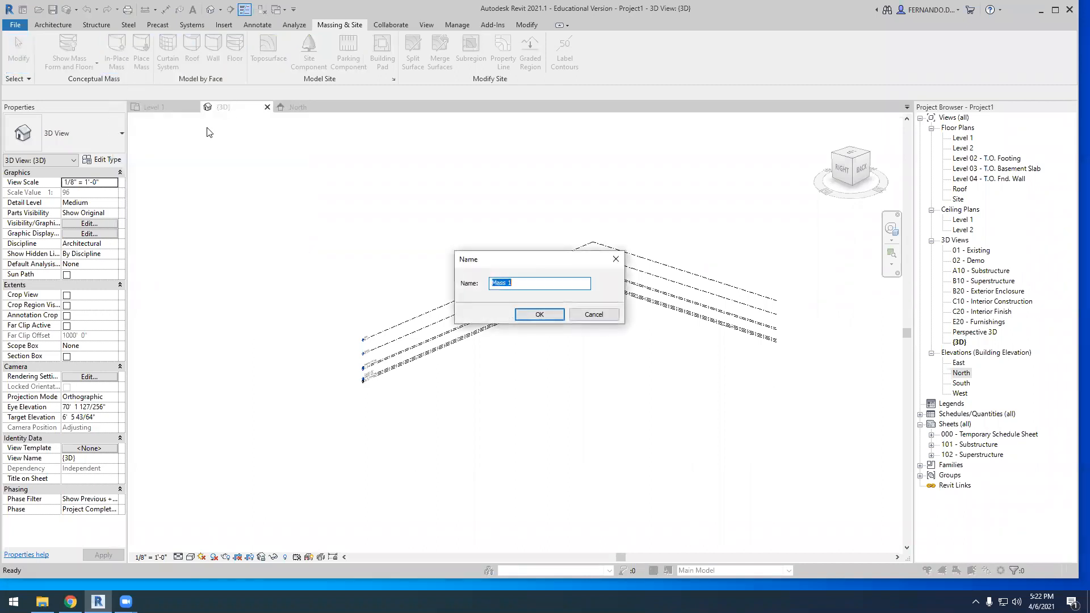
pyautogui.click(547, 317)
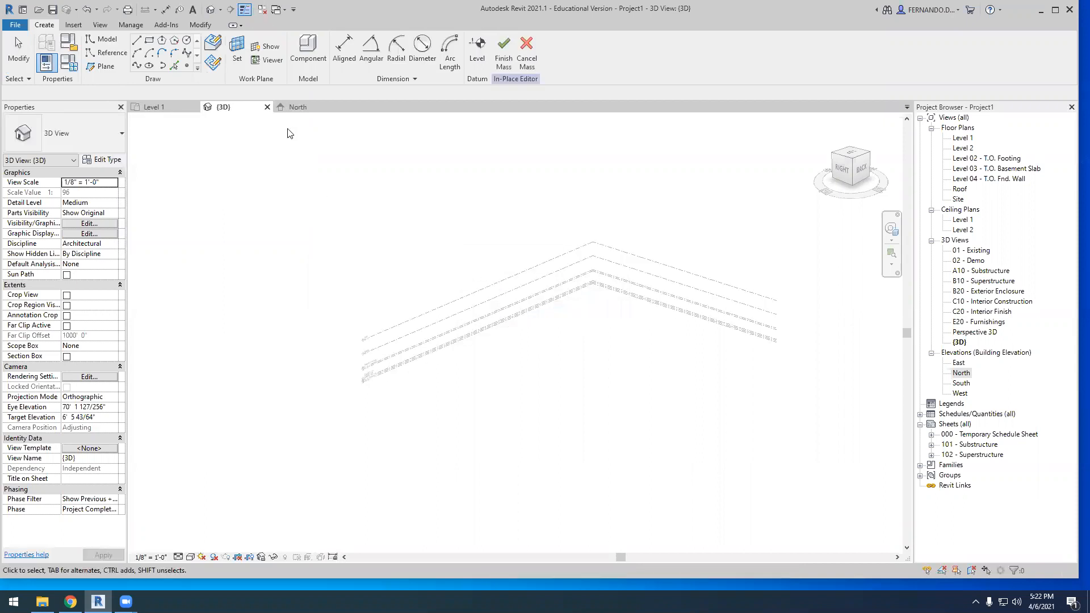
# Set the work plane of the in-place mass to Grid A
pyautogui.click(238, 52)
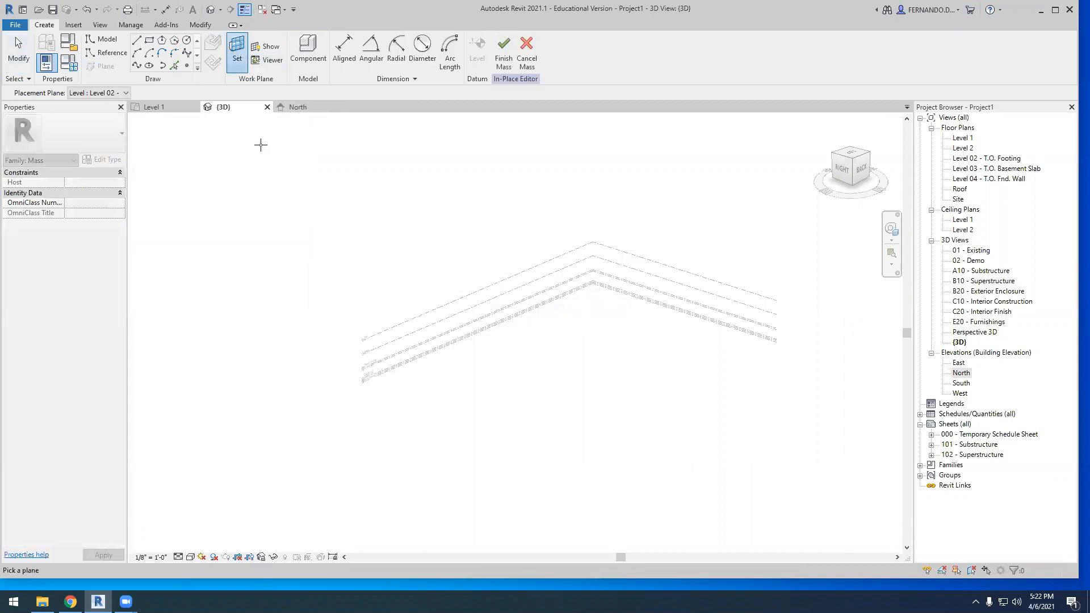
pyautogui.click(126, 93)
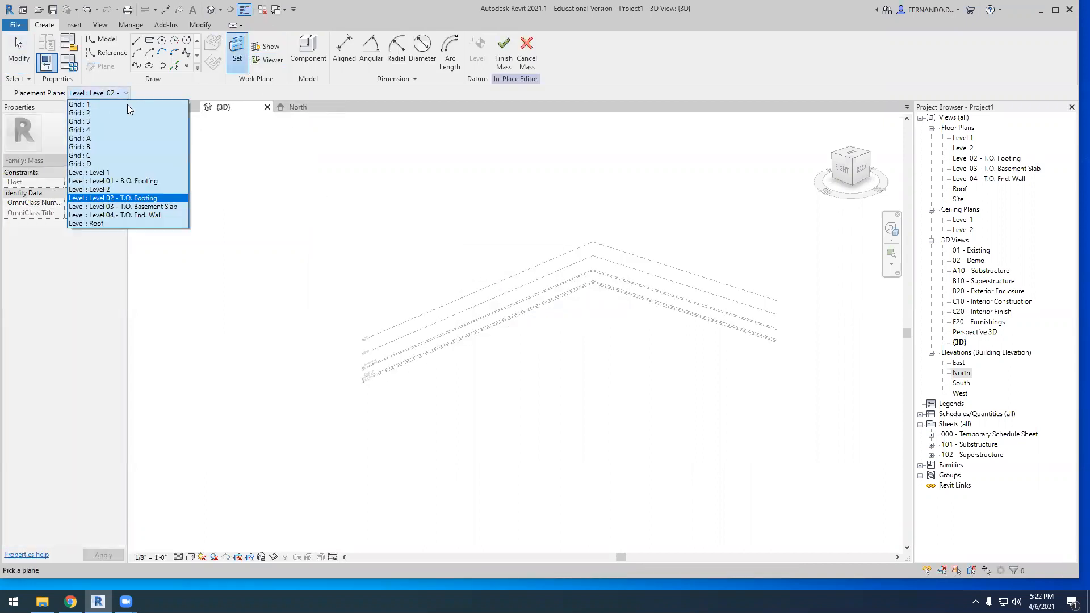
pyautogui.click(114, 138)
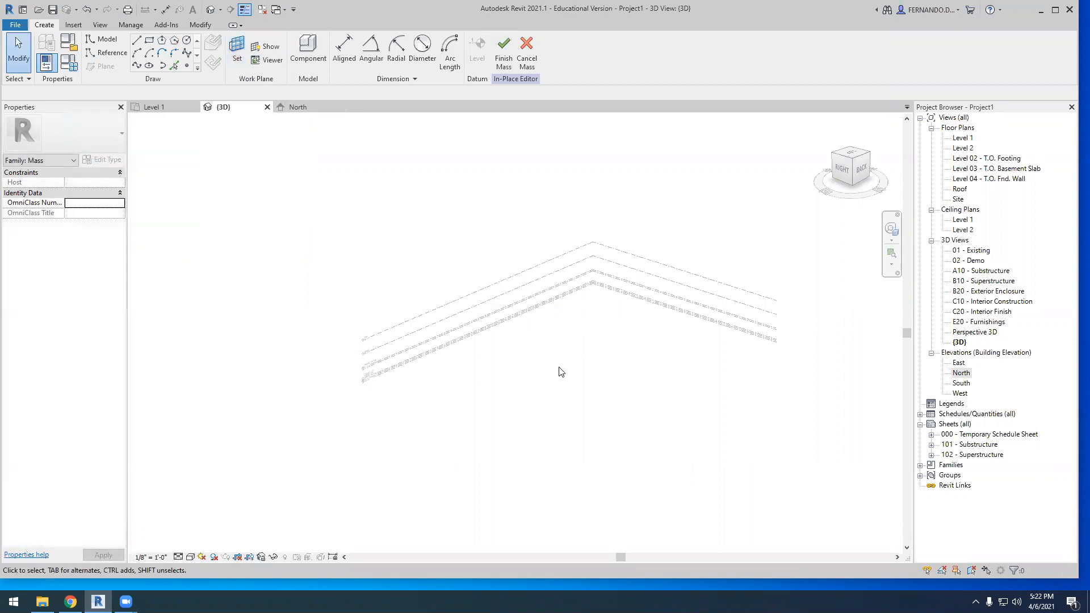
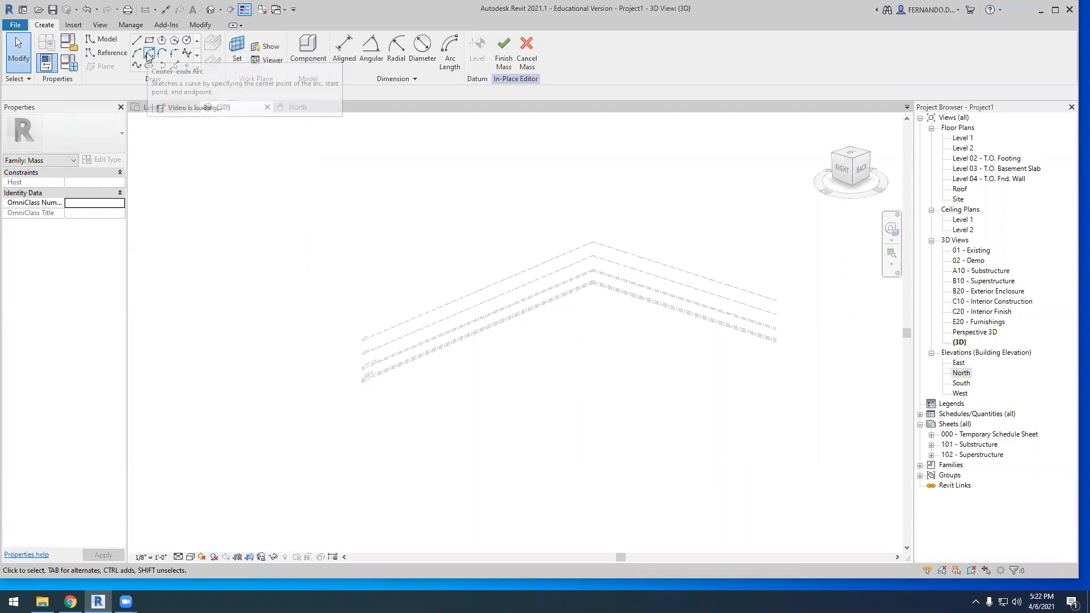
pyautogui.click(161, 54)
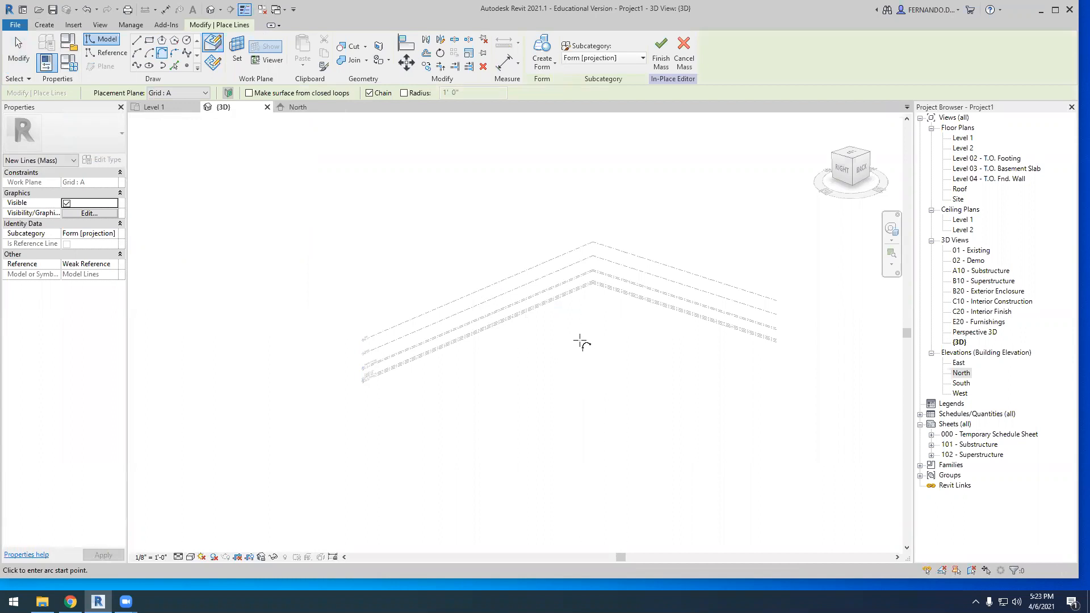
pyautogui.scroll(-2, 603, 323)
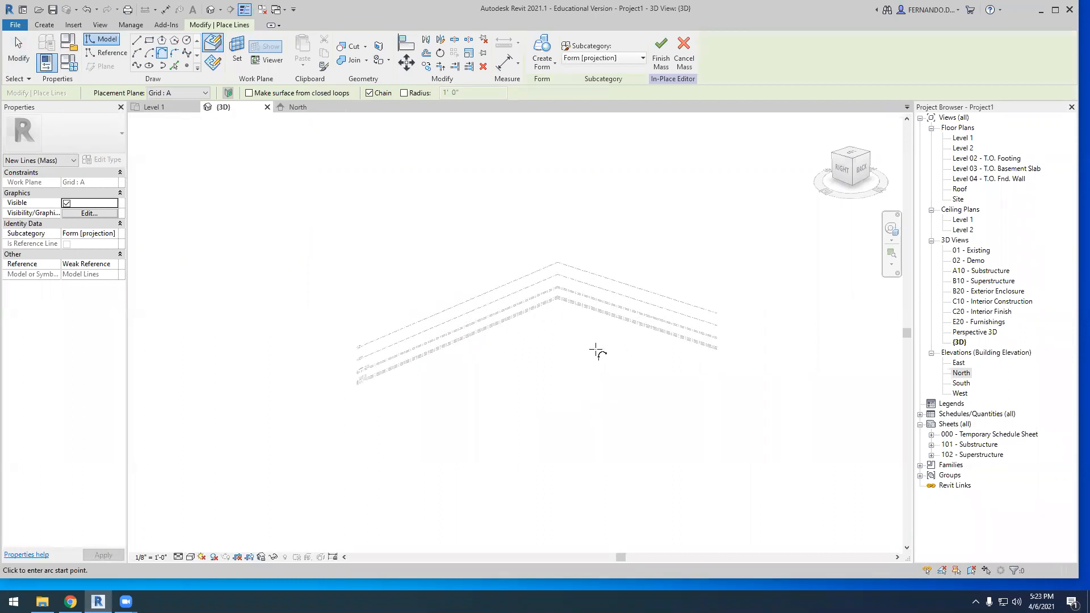
pyautogui.scroll(-3, 494, 314)
pyautogui.keyDown('shift'); pyautogui.moveTo(617, 386); pyautogui.dragTo(506, 309, button='middle'); pyautogui.keyUp('shift')
pyautogui.scroll(2, 555, 329)
# Quit the in-place mass, discarding its changes, and return to the project's 3D view
pyautogui.click(684, 51)
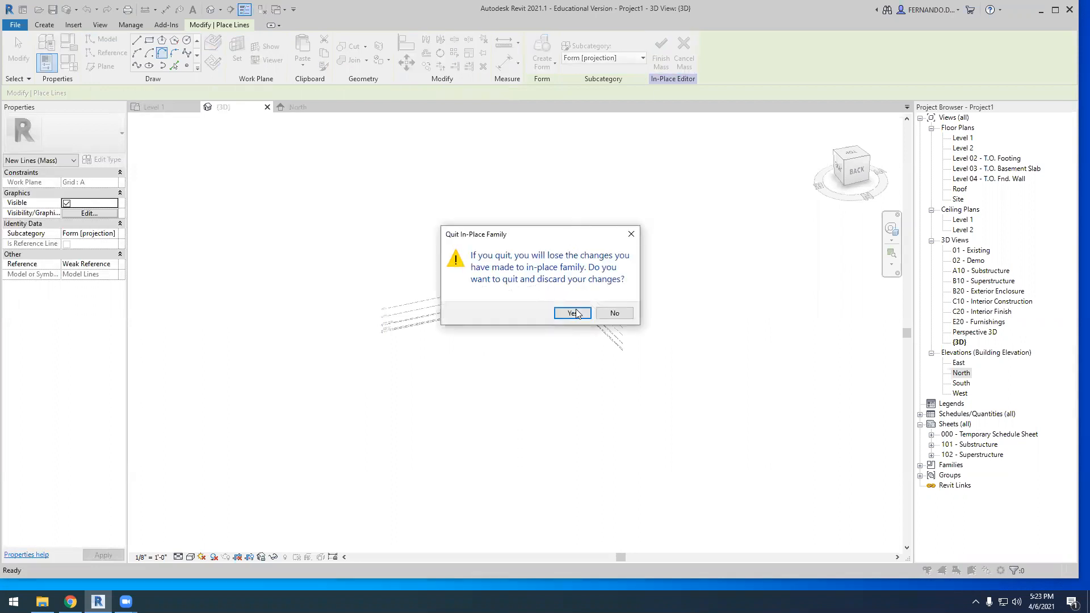
pyautogui.click(613, 316)
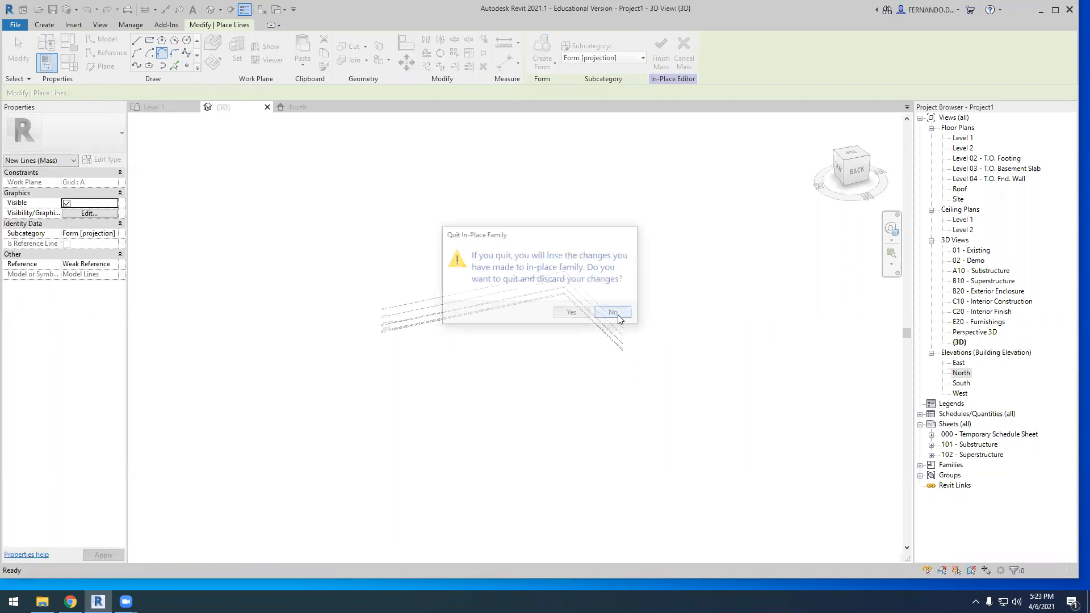
pyautogui.click(551, 55)
pyautogui.click(567, 310)
pyautogui.keyDown('shift'); pyautogui.moveTo(525, 412); pyautogui.dragTo(554, 408, button='middle'); pyautogui.keyUp('shift')
pyautogui.keyDown('shift'); pyautogui.moveTo(806, 236); pyautogui.dragTo(495, 217, button='middle'); pyautogui.keyUp('shift')
pyautogui.scroll(-1, 496, 217)
pyautogui.scroll(2, 336, 21)
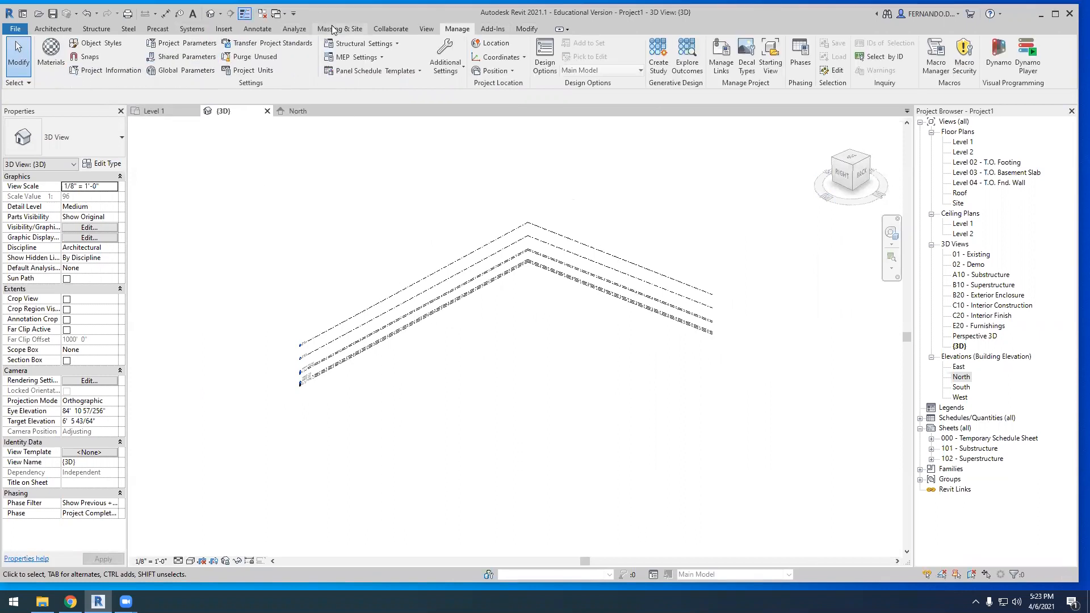
# Start a new in-place mass, keeping the name Mass 1, and set its work plane to Grid A
pyautogui.click(332, 25)
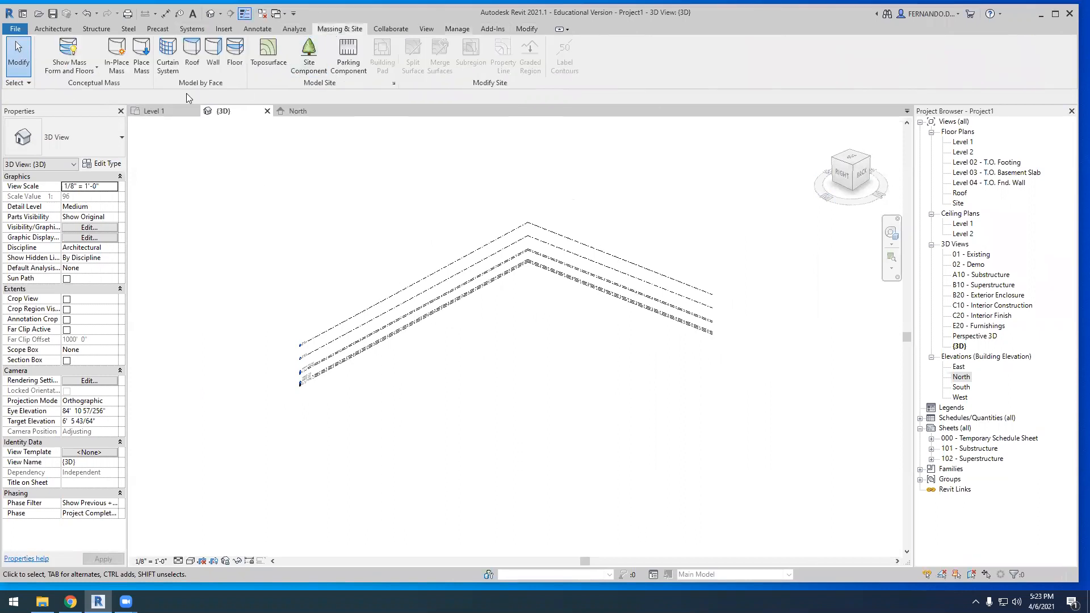
pyautogui.click(118, 52)
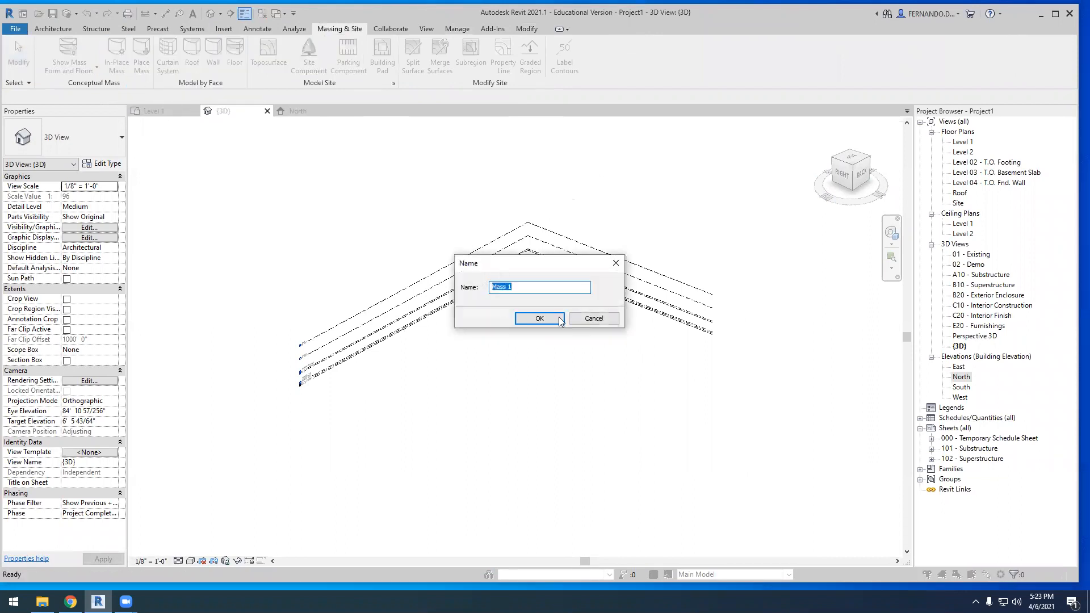
pyautogui.click(561, 321)
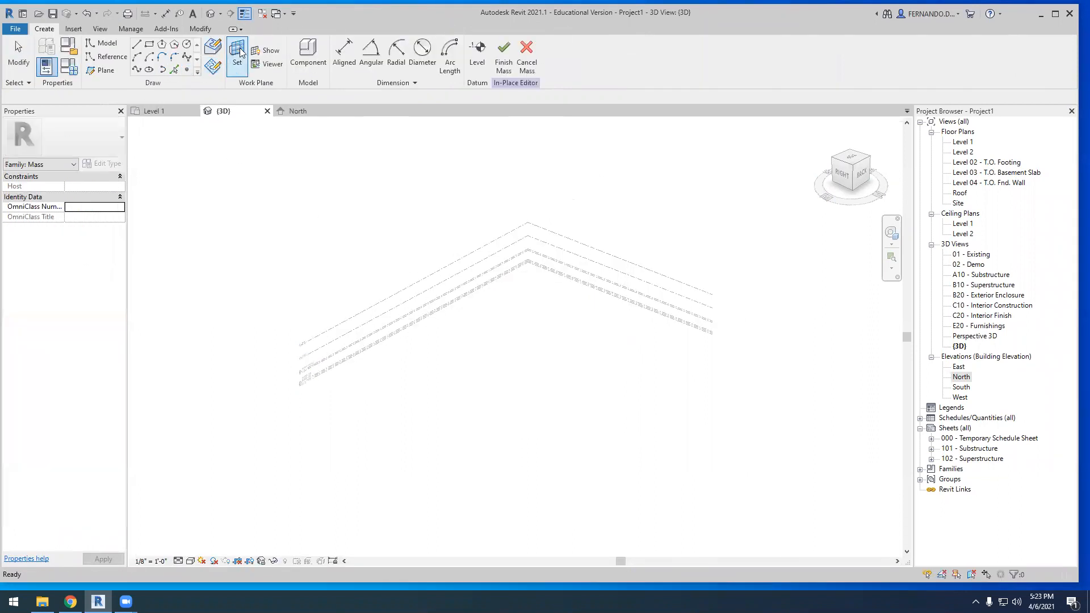
pyautogui.click(238, 53)
pyautogui.click(126, 98)
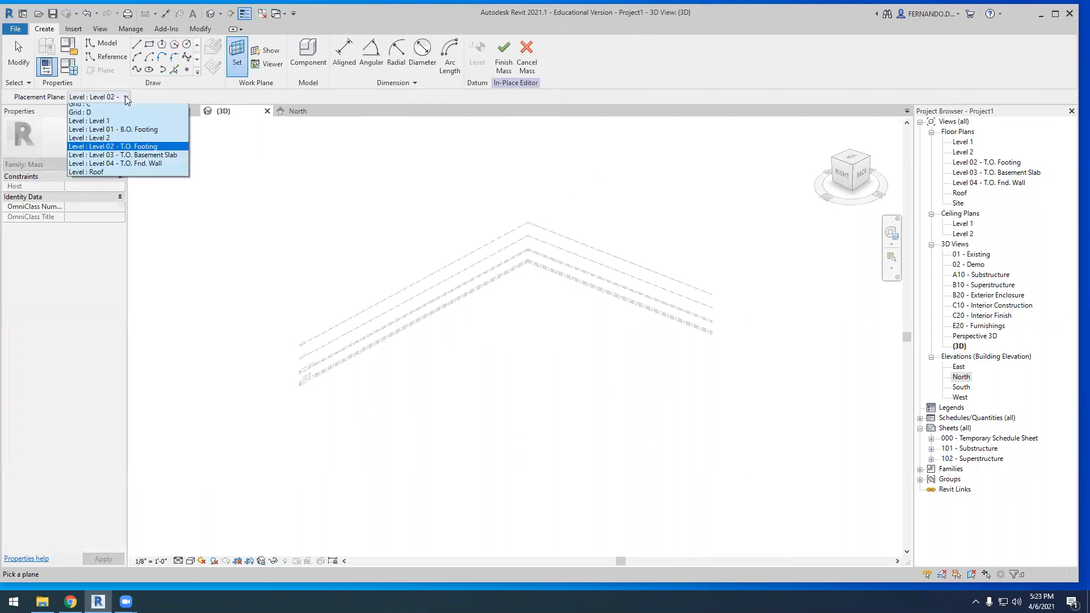
pyautogui.click(108, 146)
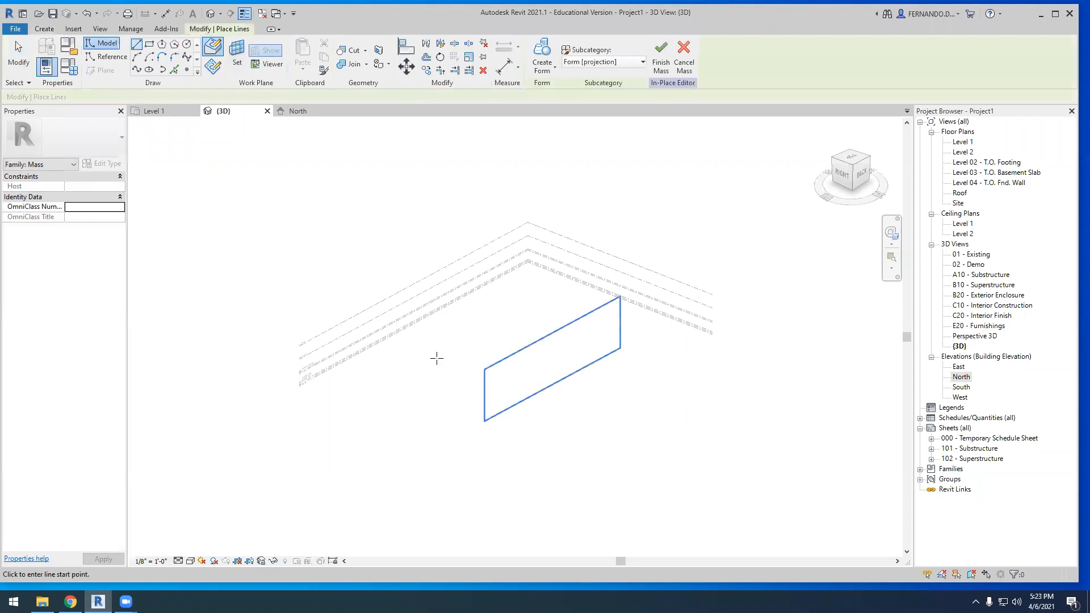
pyautogui.scroll(2, 648, 343)
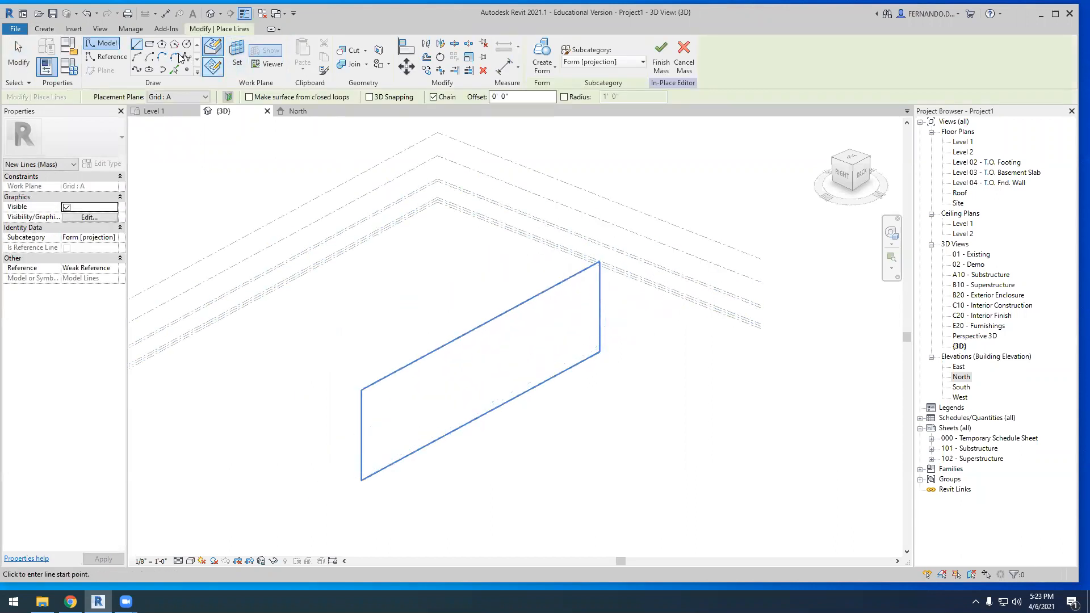
# Draw a first slanted model line on the Grid A work plane, rising at about 45 degrees
pyautogui.click(162, 58)
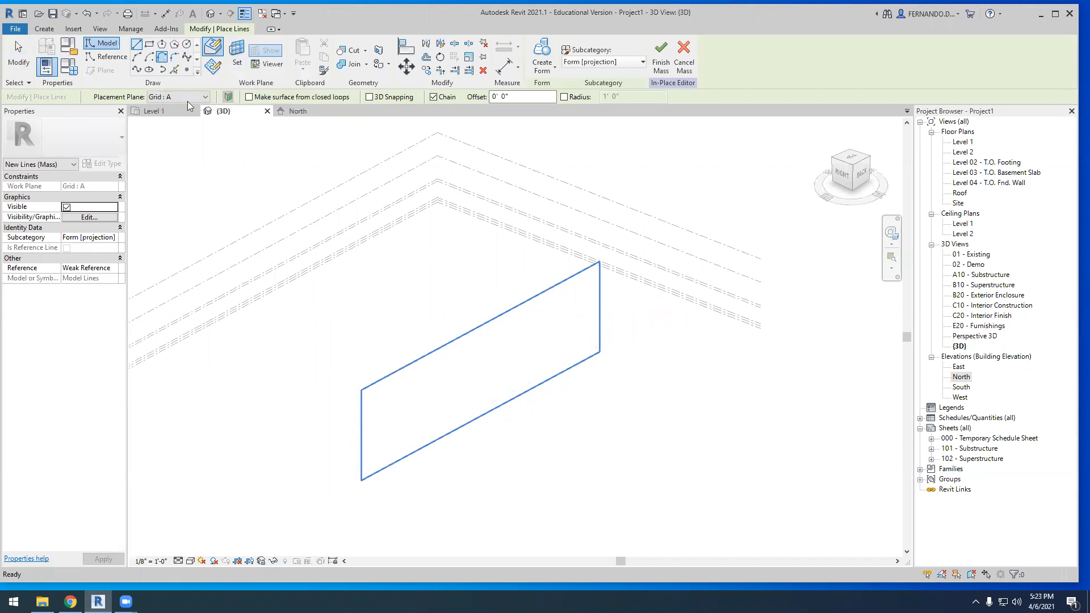
pyautogui.click(148, 58)
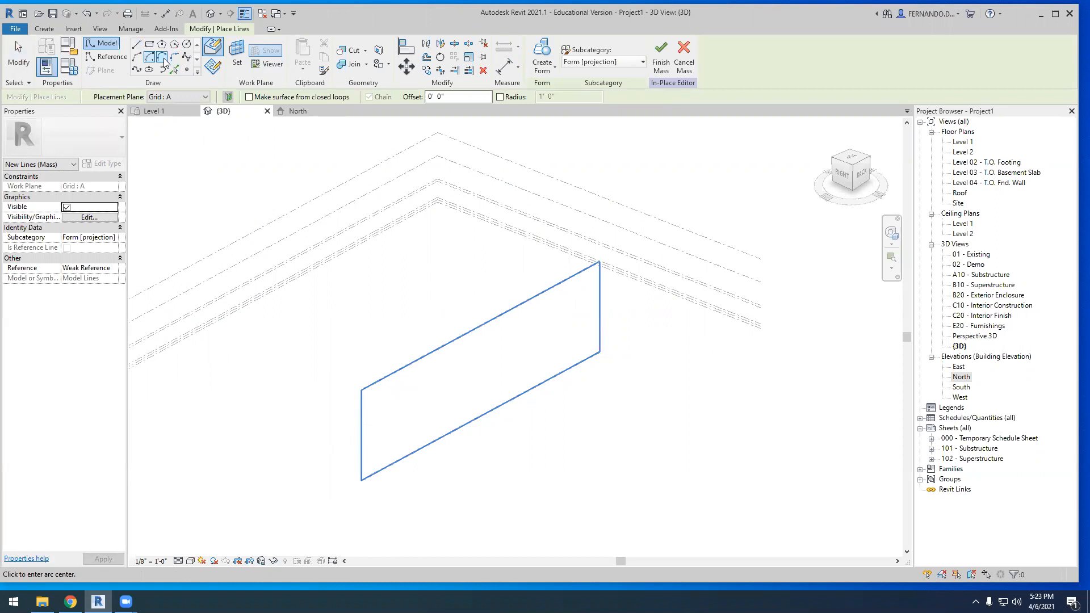
pyautogui.click(137, 43)
pyautogui.click(402, 419)
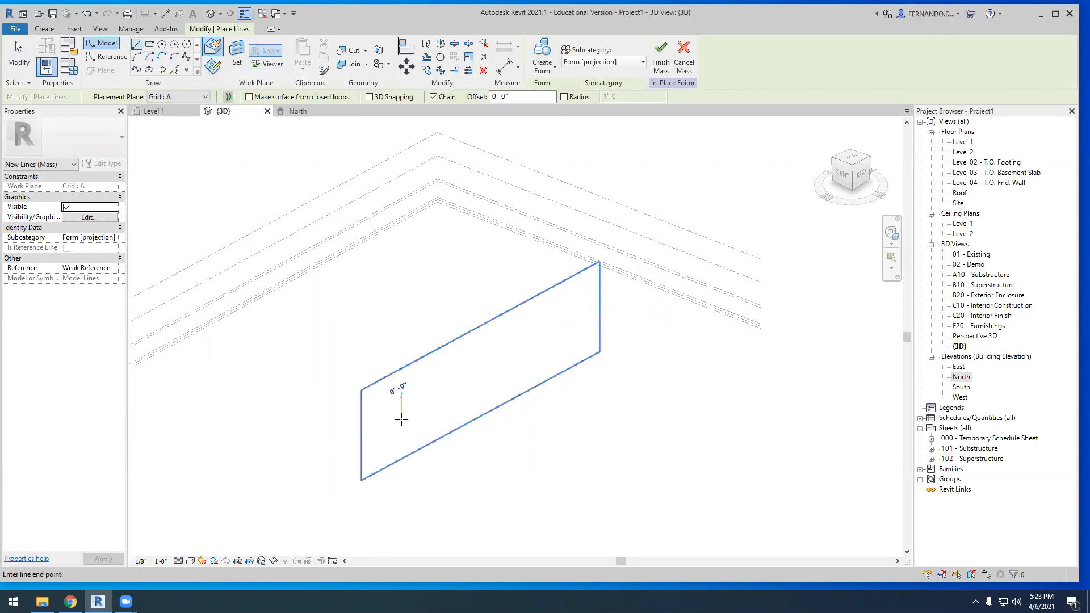
pyautogui.click(425, 379)
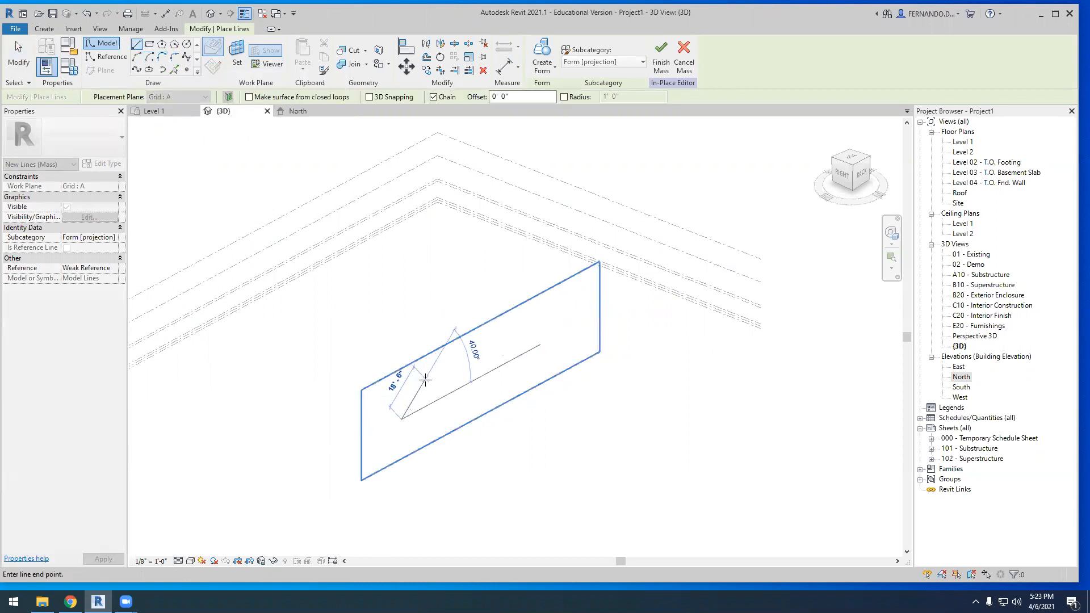
# Continue from the first line's upper end with five chained model lines, alternating down and up to form a three-peak zigzag
pyautogui.click(175, 57)
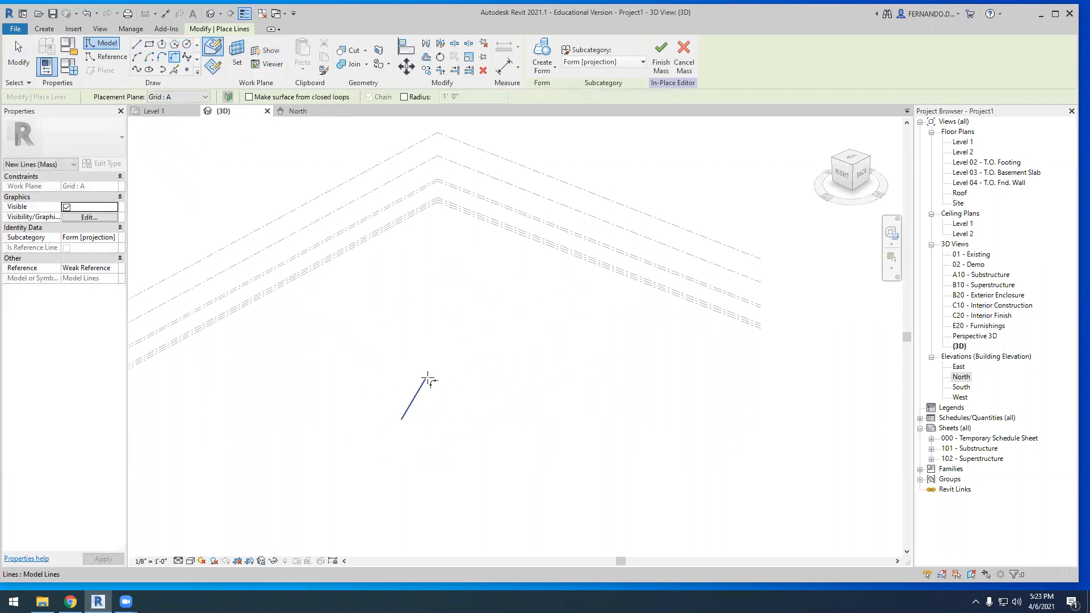
pyautogui.scroll(3, 455, 374)
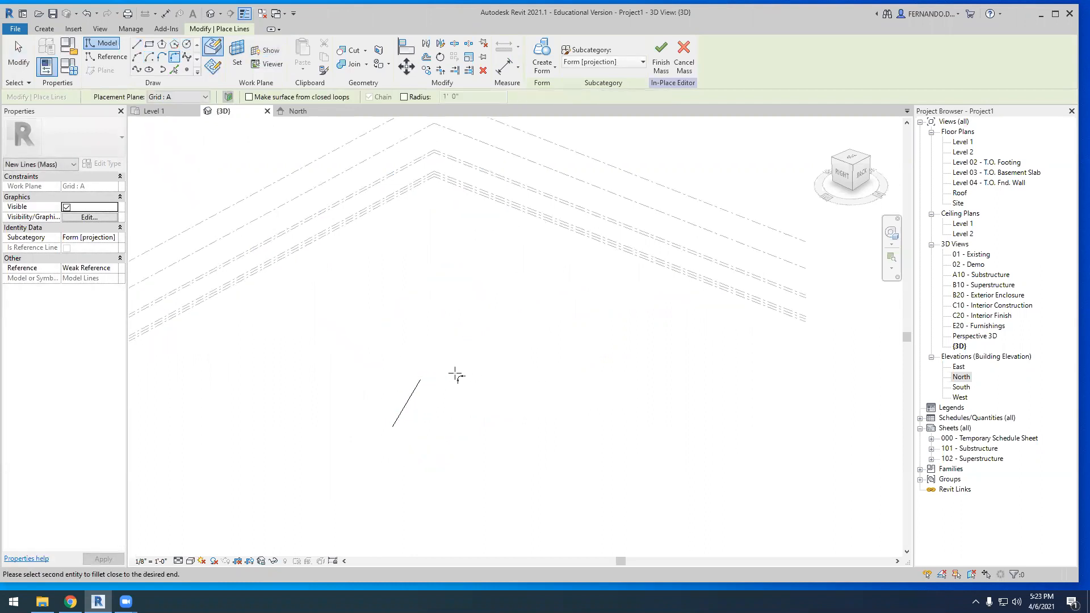
pyautogui.click(136, 44)
pyautogui.click(412, 380)
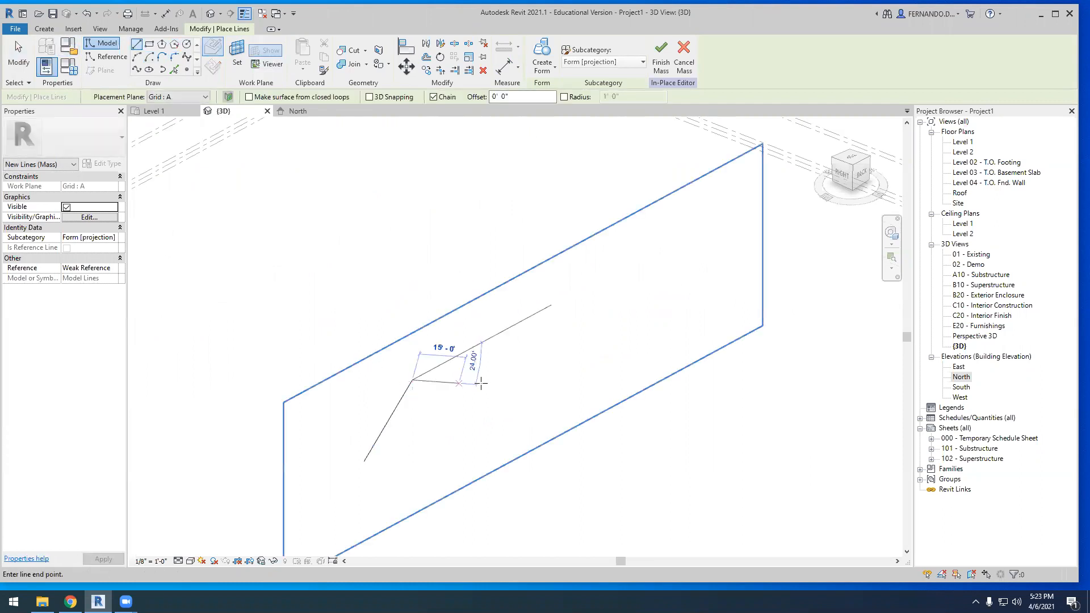
pyautogui.click(503, 382)
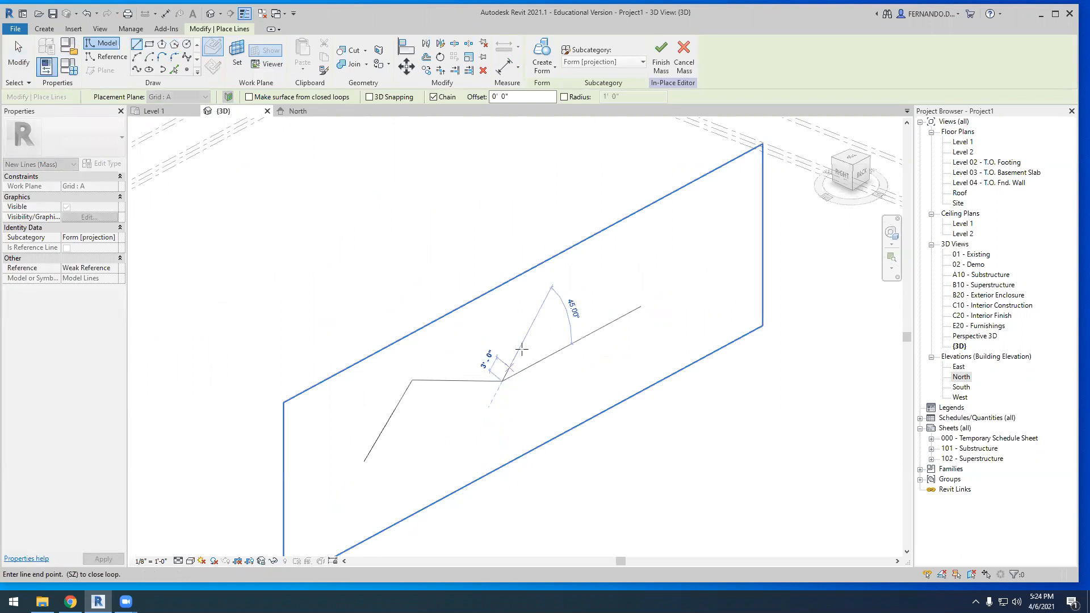
pyautogui.click(554, 310)
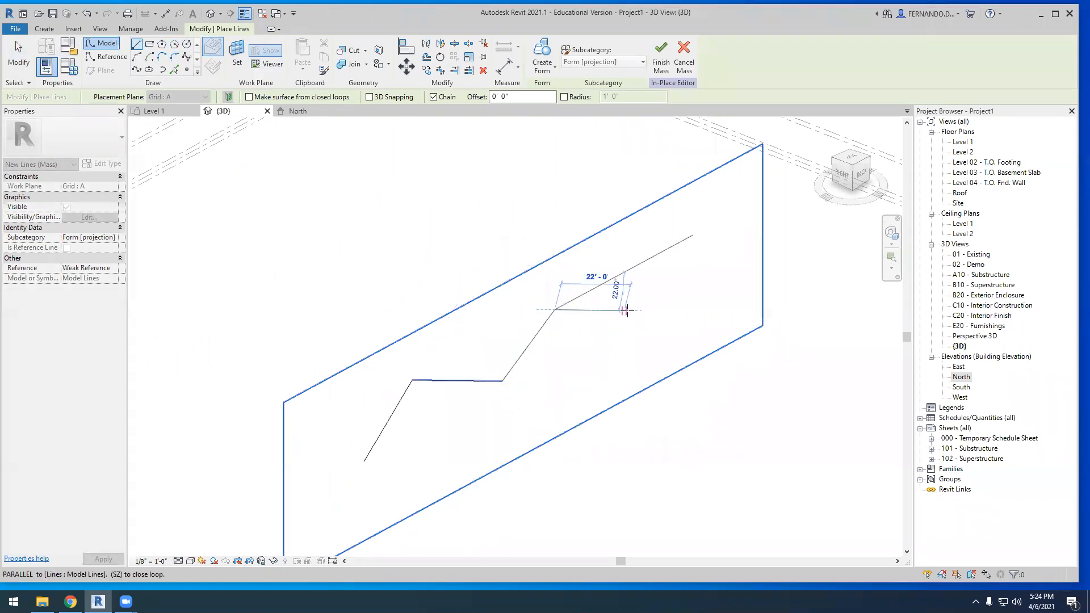
pyautogui.click(631, 310)
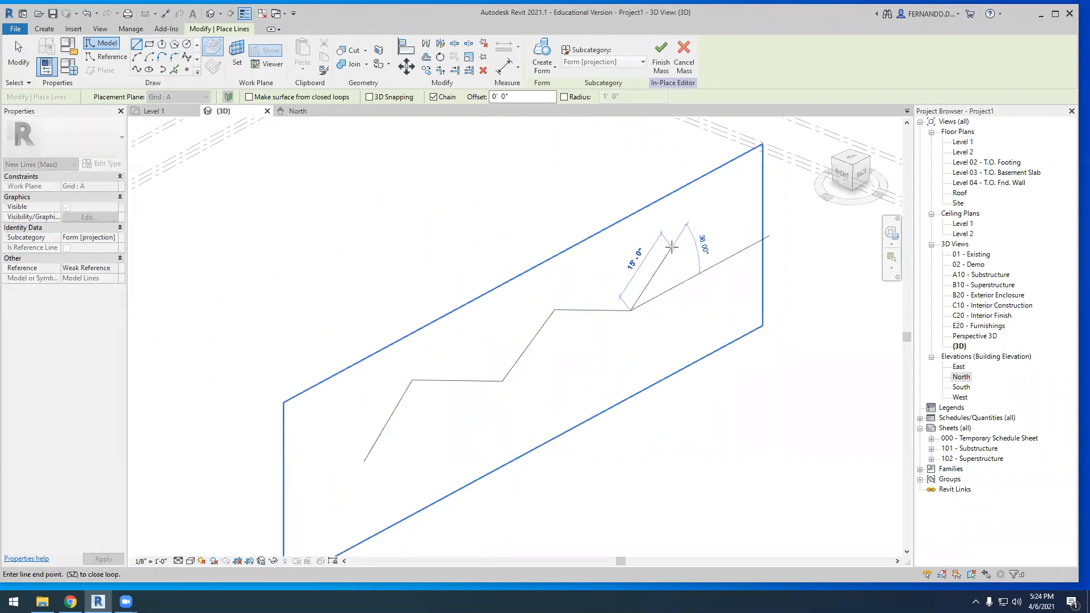
pyautogui.click(672, 247)
pyautogui.click(740, 248)
pyautogui.press('Escape')
pyautogui.press('Escape')
# From the back view, shift the first two peaks of the zigzag sideways to even out their slopes
pyautogui.scroll(-1, 558, 230)
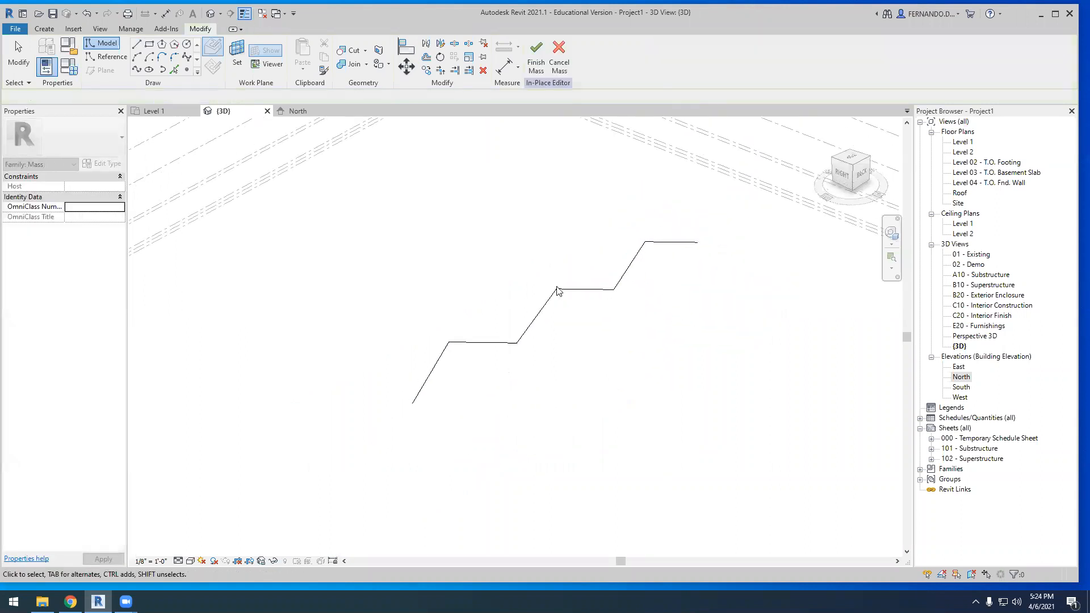
pyautogui.click(862, 173)
pyautogui.scroll(5, 598, 331)
pyautogui.scroll(-1, 664, 273)
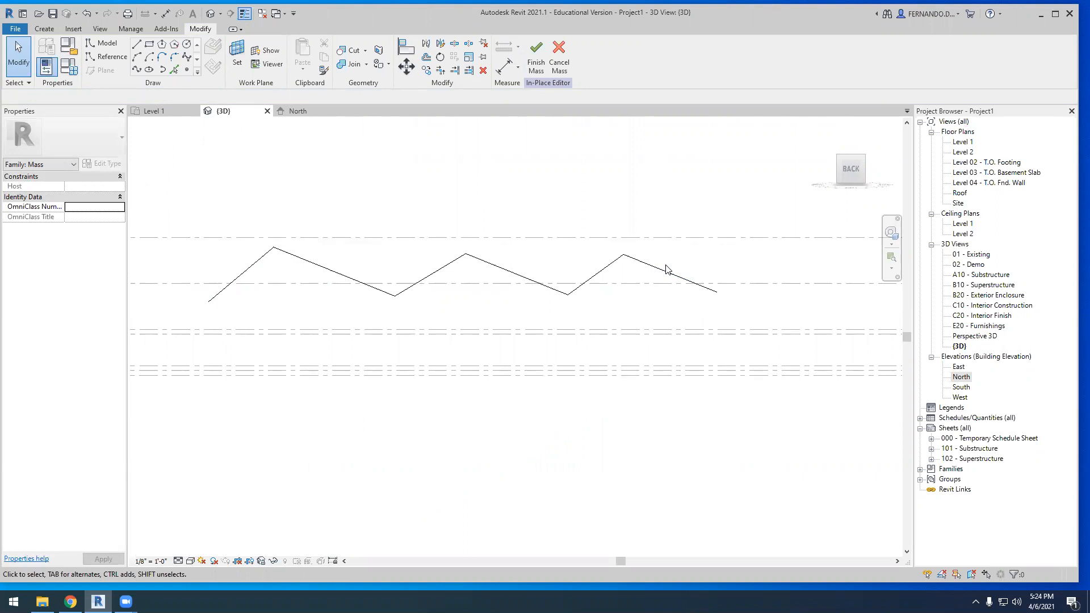
pyautogui.click(264, 259)
pyautogui.moveTo(274, 248); pyautogui.dragTo(309, 255)
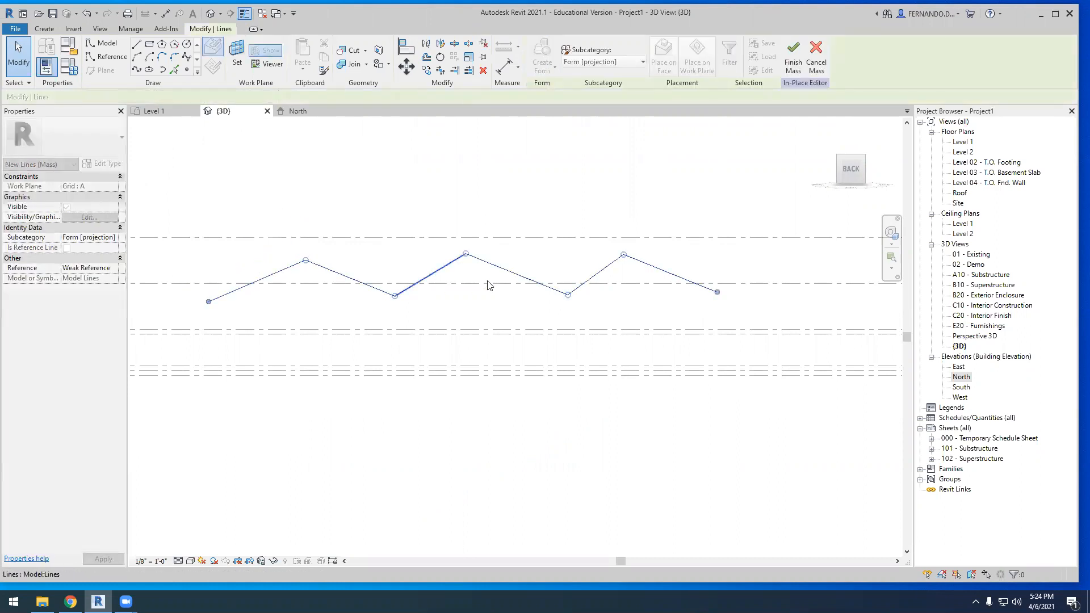
pyautogui.moveTo(471, 253); pyautogui.dragTo(487, 262)
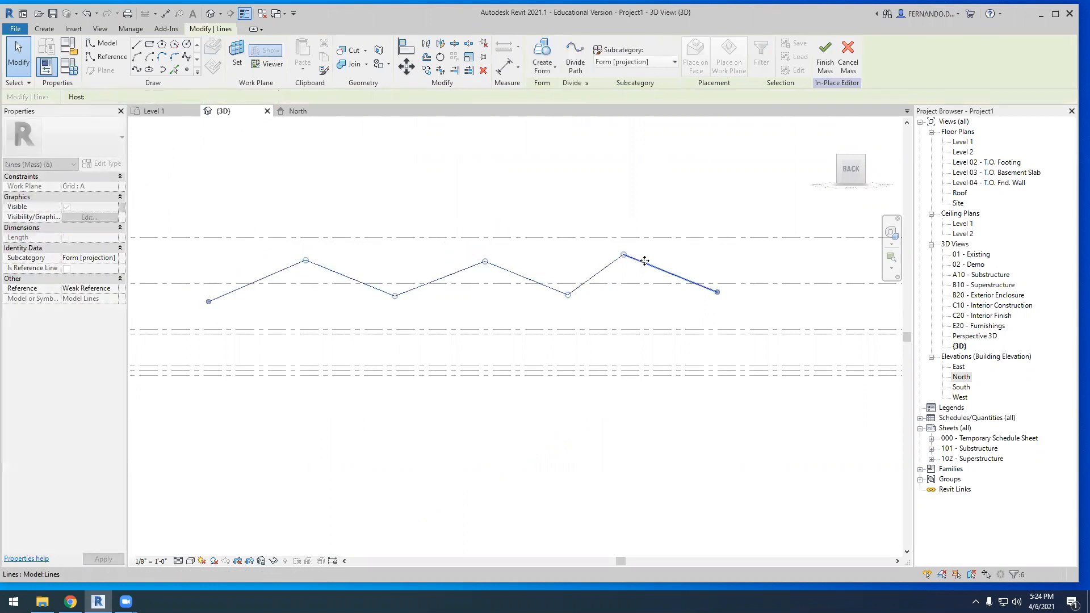
# Shift the zigzag's third peak slightly toward the chain's end, keeping its two lines joined
pyautogui.click(645, 262)
pyautogui.moveTo(625, 259); pyautogui.dragTo(651, 266)
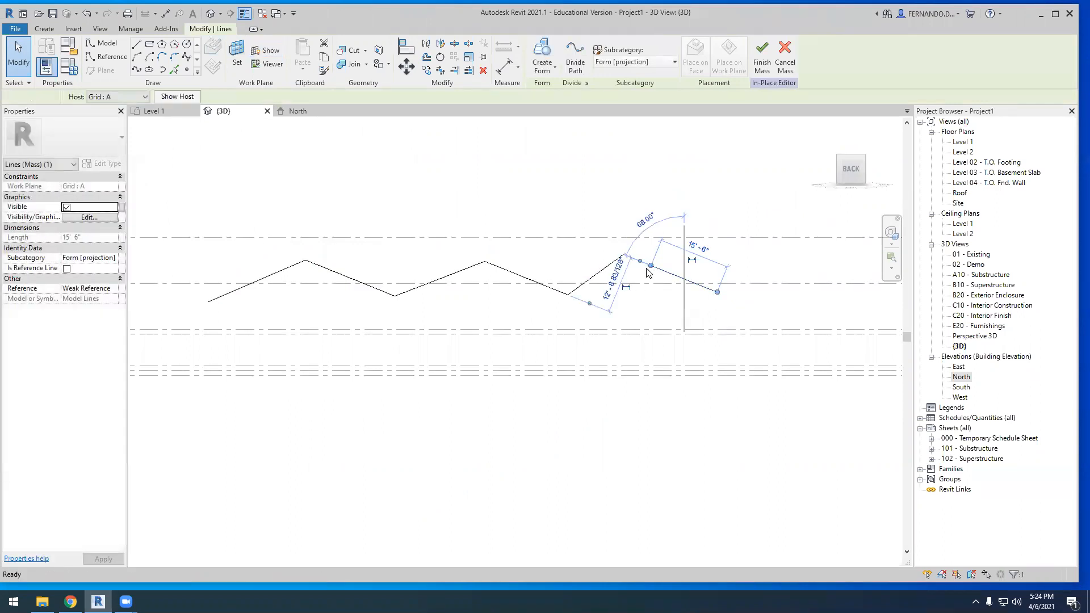
pyautogui.press('Escape')
pyautogui.click(625, 256)
pyautogui.moveTo(624, 255); pyautogui.dragTo(637, 255)
pyautogui.click(568, 453)
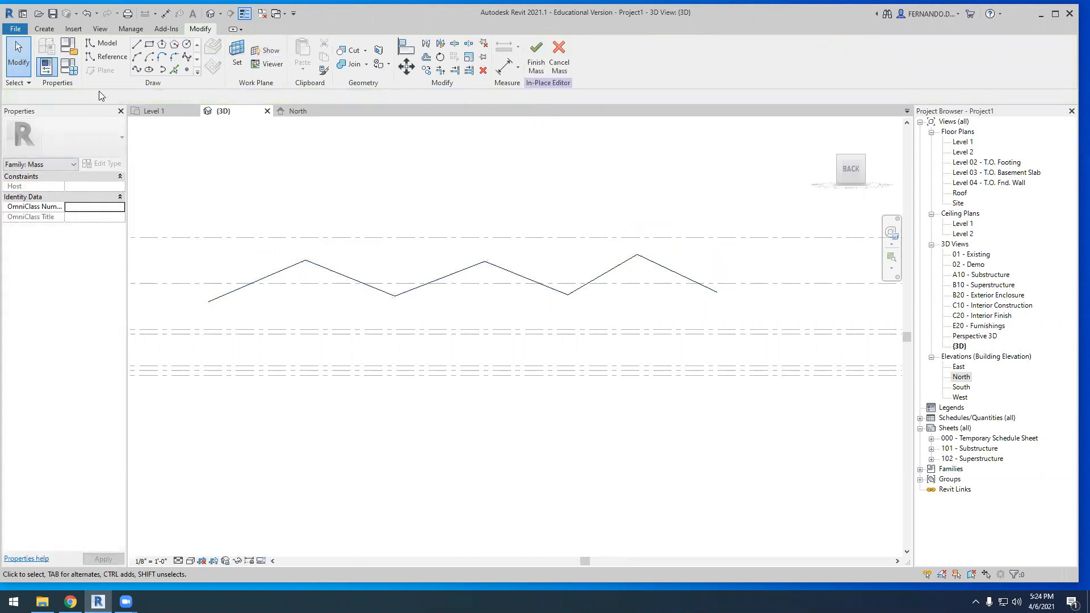
# Set the work plane of the in-place mass to Grid D
pyautogui.click(244, 52)
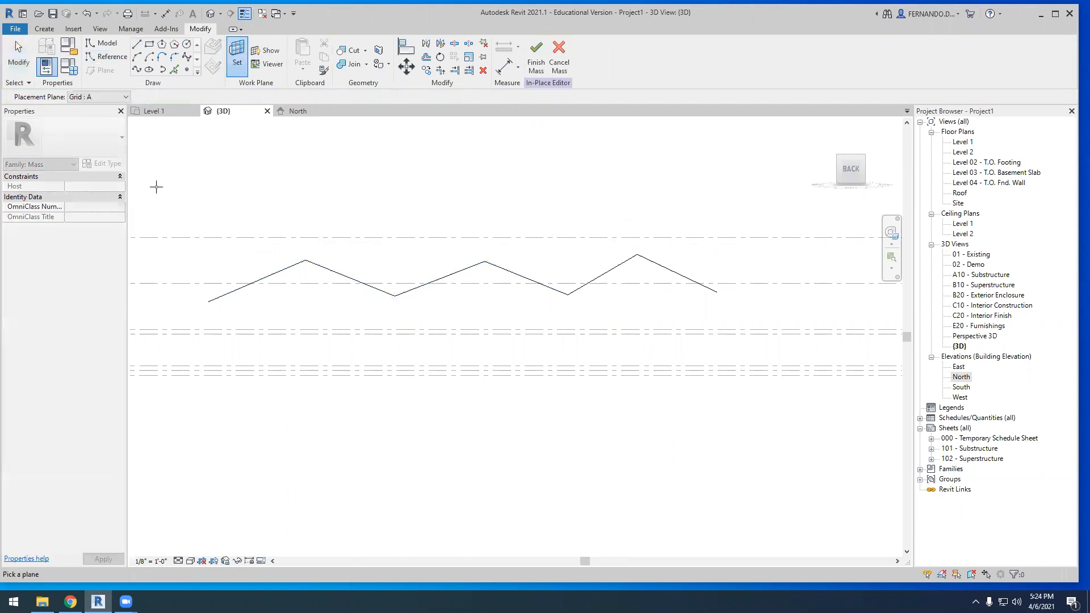
pyautogui.click(120, 96)
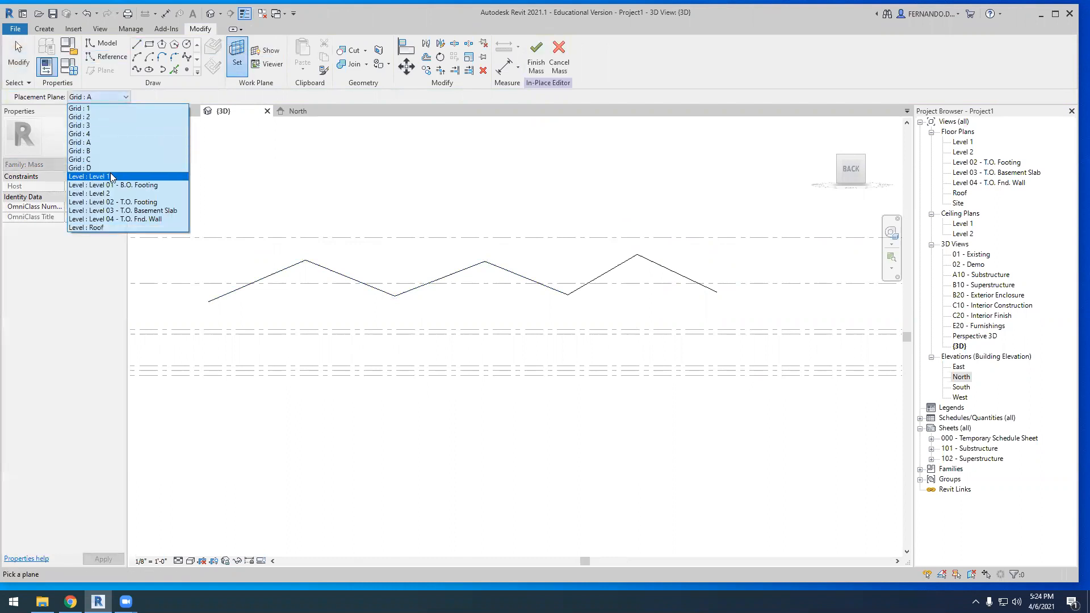
pyautogui.click(94, 169)
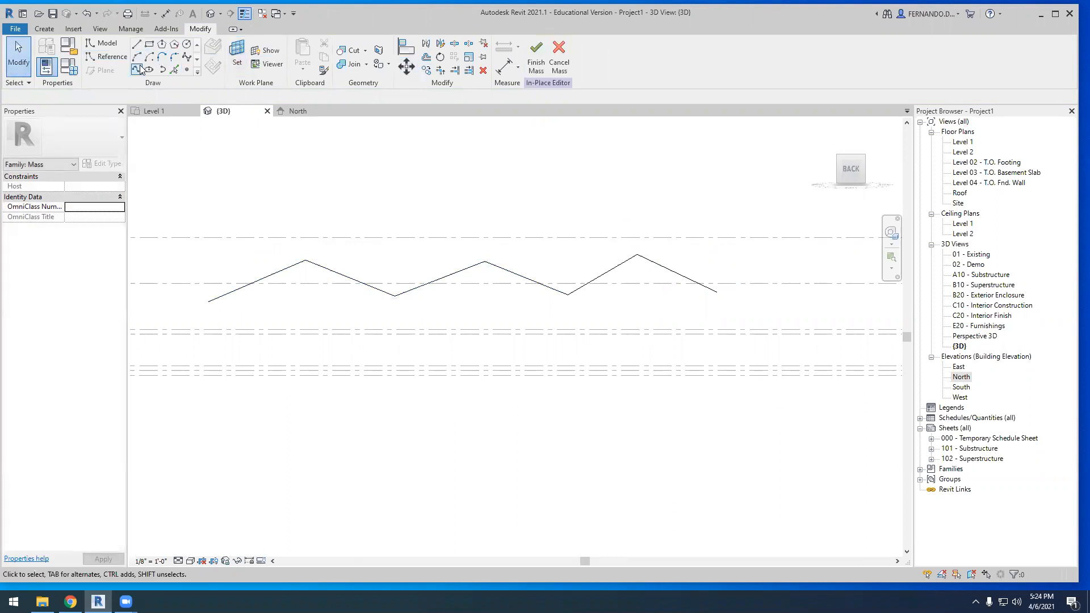
# Draw six chained model lines on Grid D, starting high and alternating down and up to mirror the existing zigzag's rhythm
pyautogui.press('l')
pyautogui.press('i')
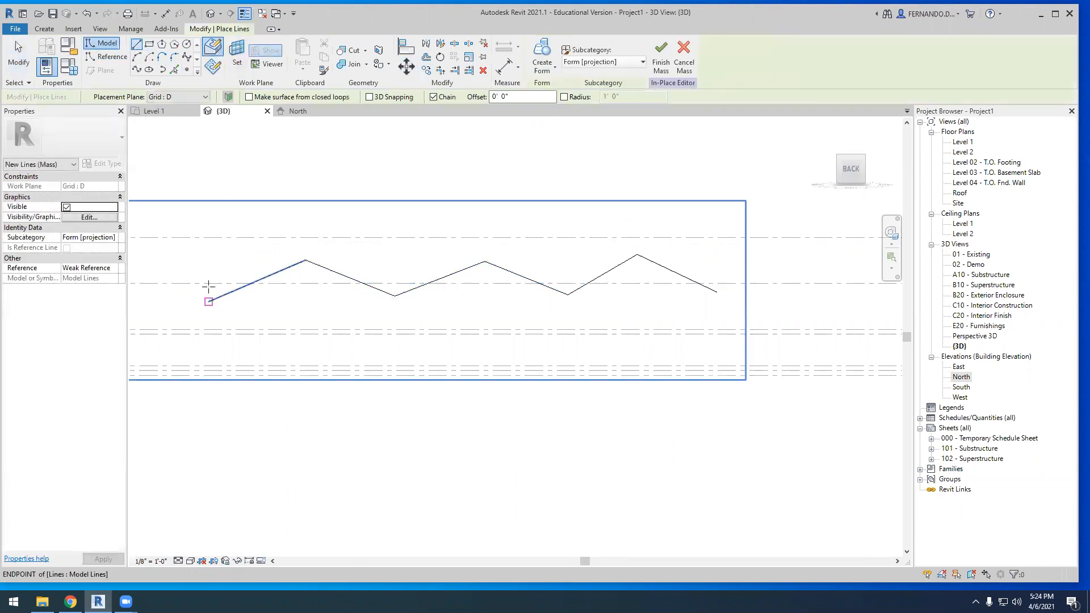
pyautogui.click(209, 259)
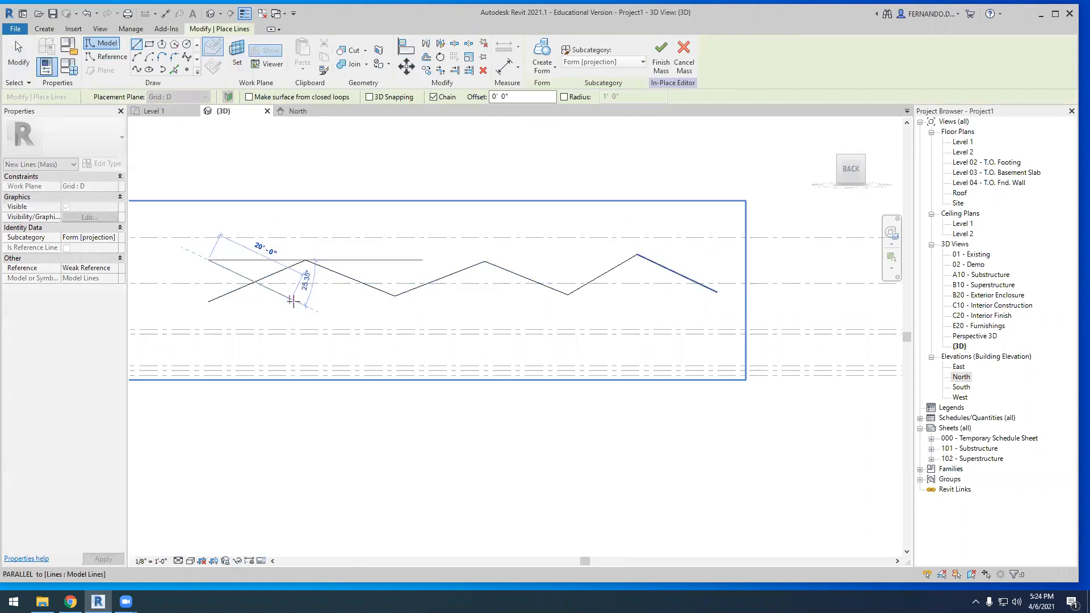
pyautogui.click(306, 306)
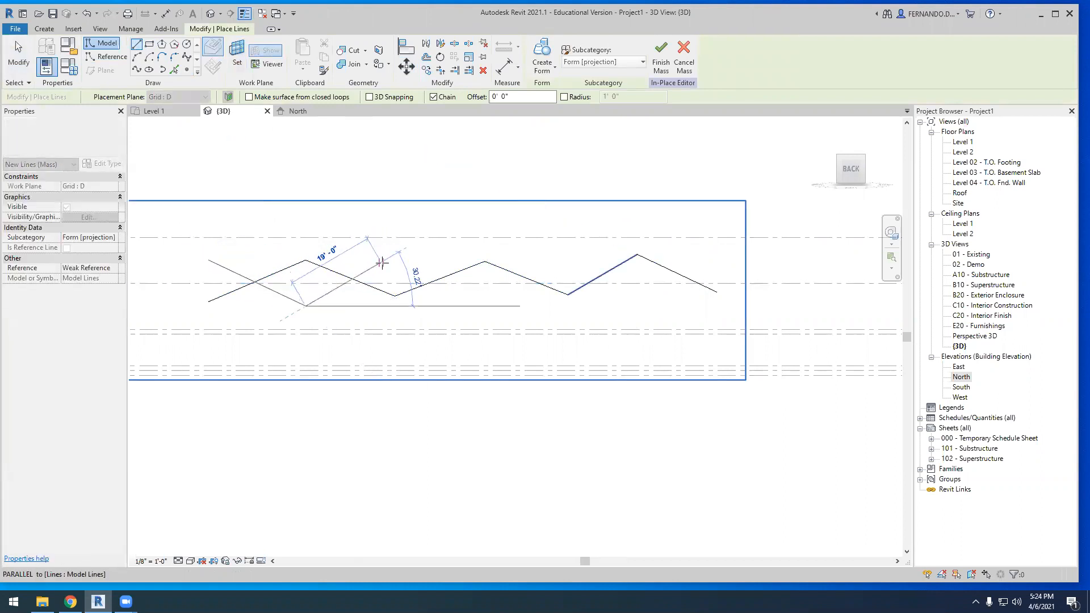
pyautogui.click(393, 255)
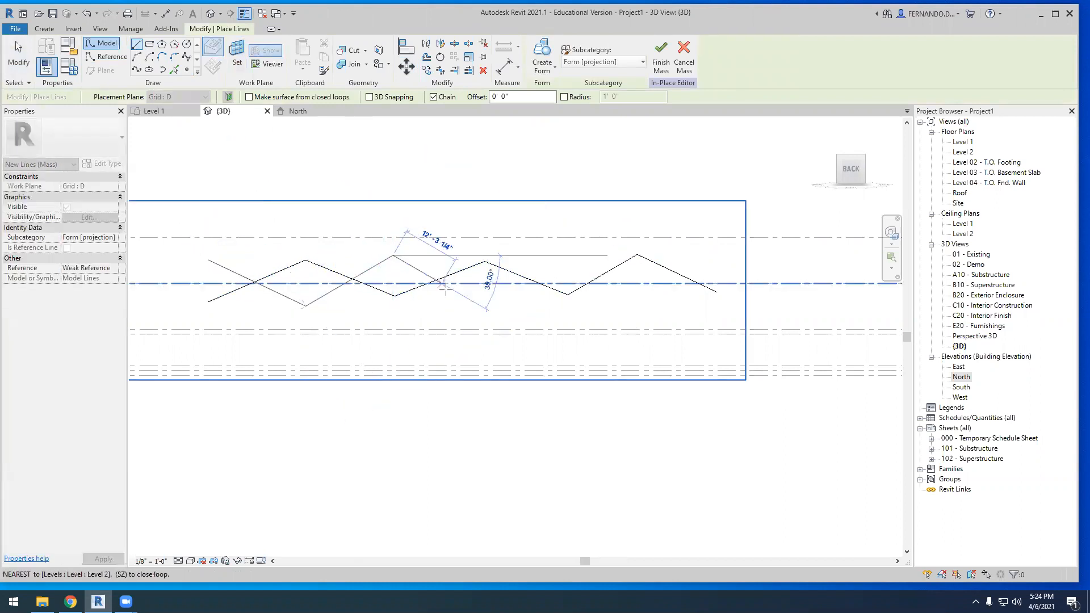
pyautogui.click(487, 301)
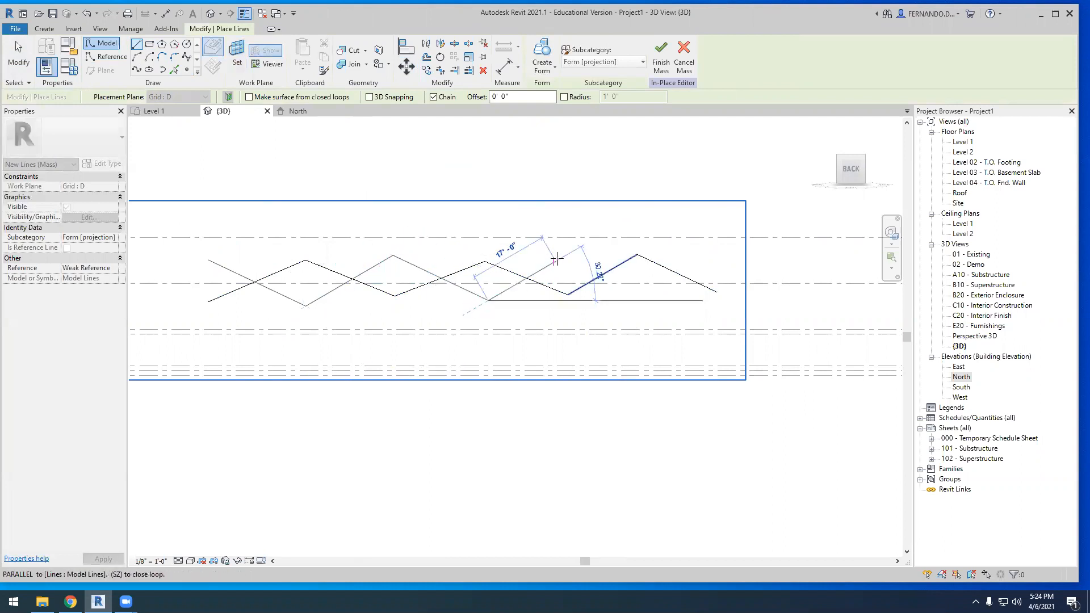
pyautogui.click(564, 256)
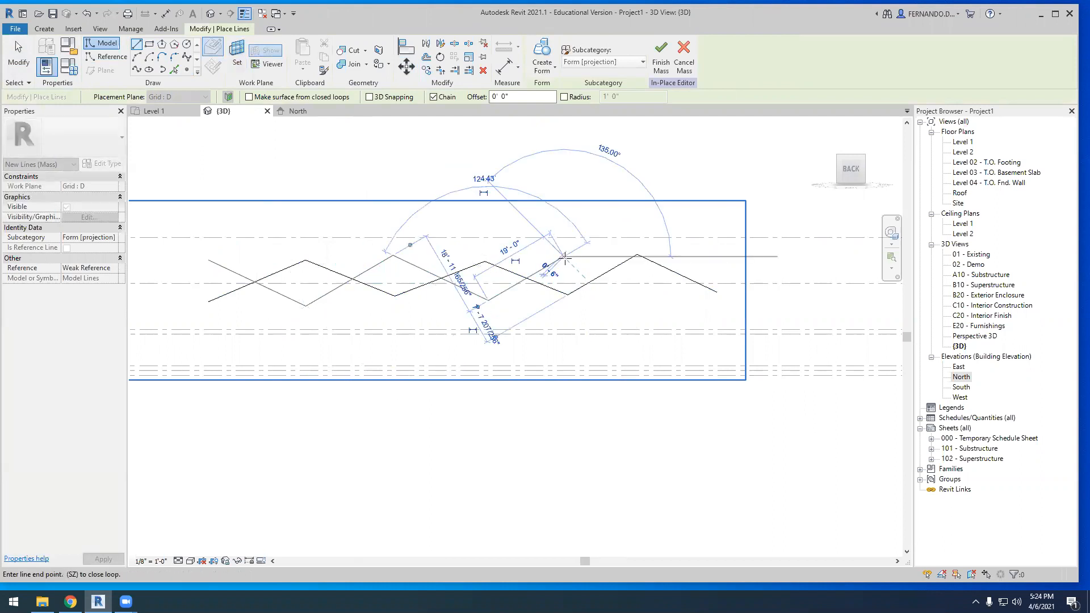
pyautogui.click(630, 295)
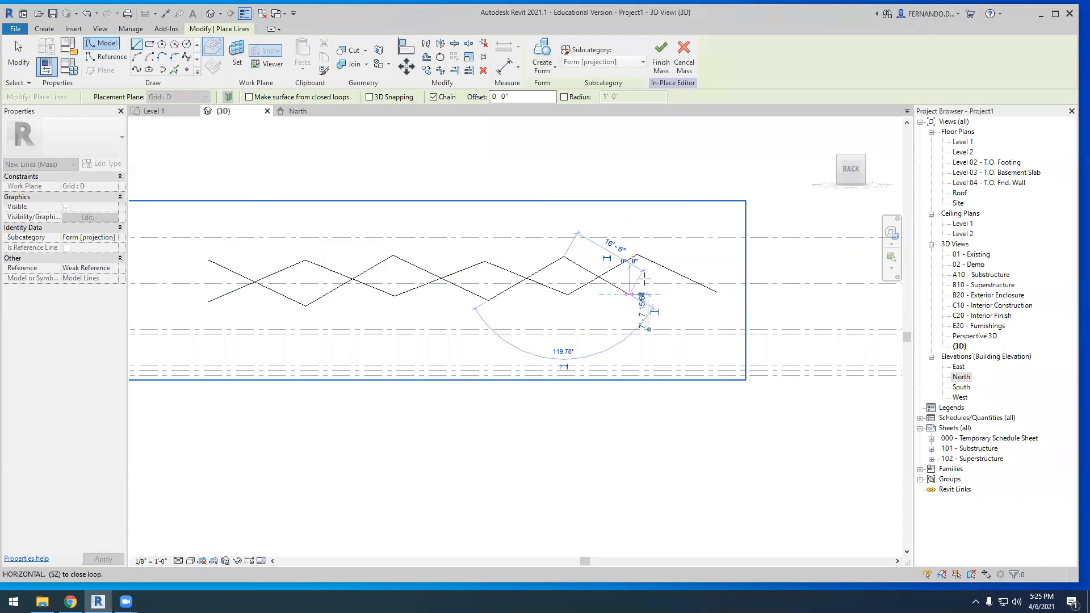
pyautogui.click(710, 249)
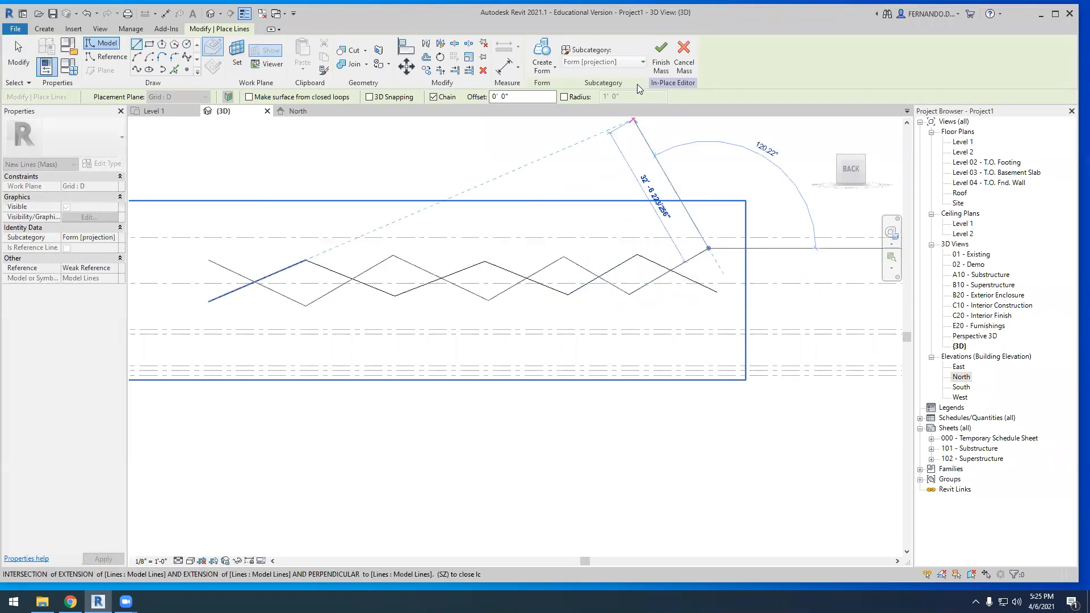
pyautogui.press('Escape')
pyautogui.scroll(-2, 459, 273)
pyautogui.scroll(-1, 458, 274)
pyautogui.moveTo(448, 305)
pyautogui.keyDown('shift'); pyautogui.mouseDown(button='middle')
pyautogui.moveTo(477, 392)
pyautogui.moveTo(608, 441)
pyautogui.moveTo(633, 415)
pyautogui.moveTo(596, 445)
pyautogui.moveTo(431, 318)
pyautogui.mouseUp(button='middle'); pyautogui.keyUp('shift')
pyautogui.click(13, 66)
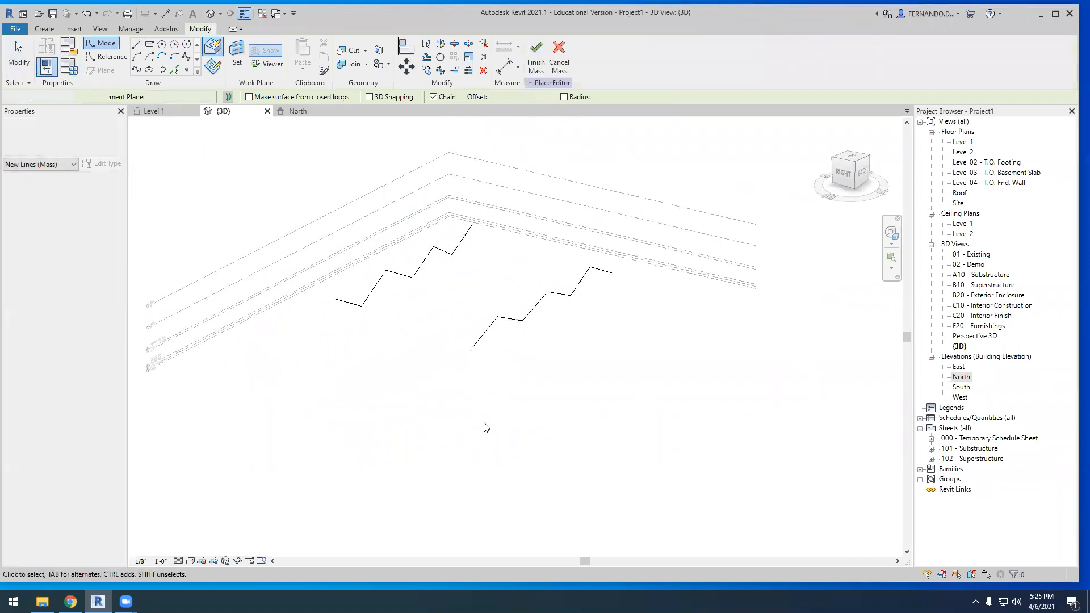
# Create a solid form from both zigzag line chains and finish the in-place mass
pyautogui.moveTo(439, 399); pyautogui.dragTo(630, 250)
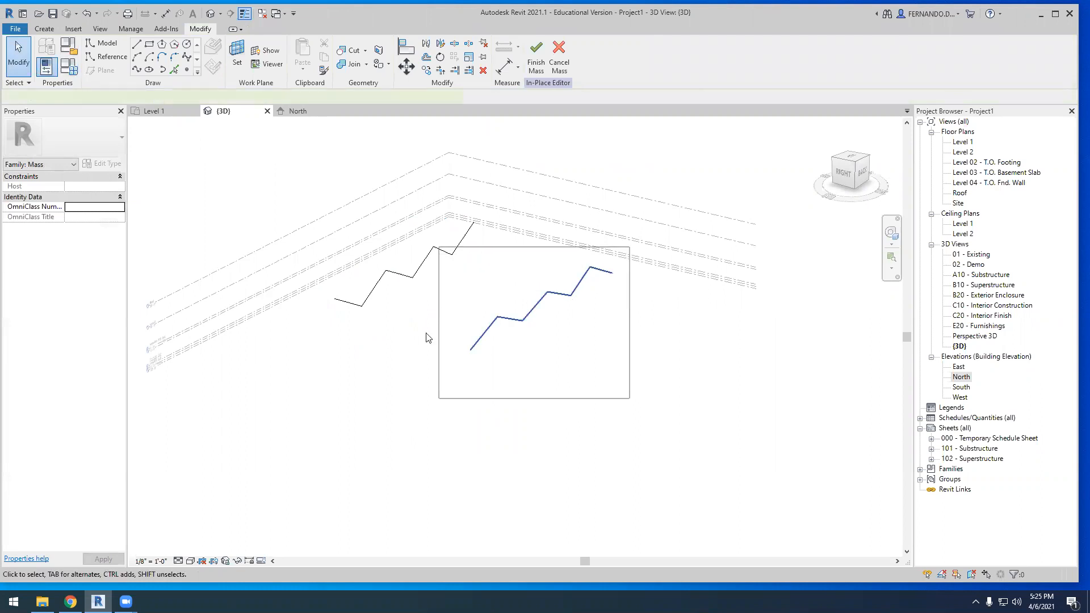
pyautogui.moveTo(428, 338); pyautogui.dragTo(429, 338)
pyautogui.moveTo(281, 359); pyautogui.dragTo(415, 250)
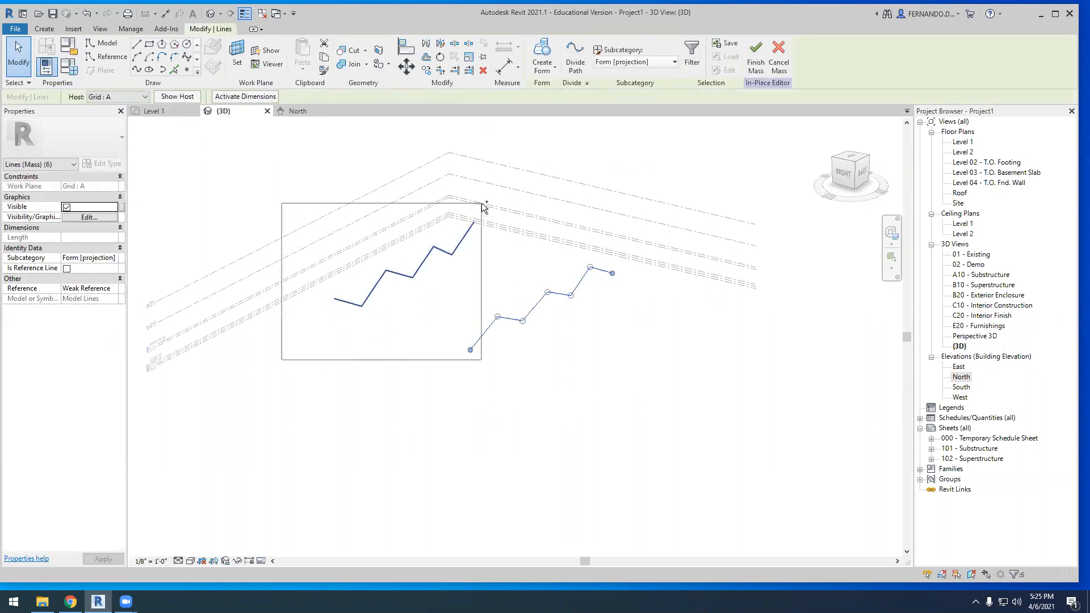
pyautogui.keyDown('ctrl'); pyautogui.moveTo(481, 206); pyautogui.dragTo(482, 206); pyautogui.keyUp('ctrl')
pyautogui.click(554, 73)
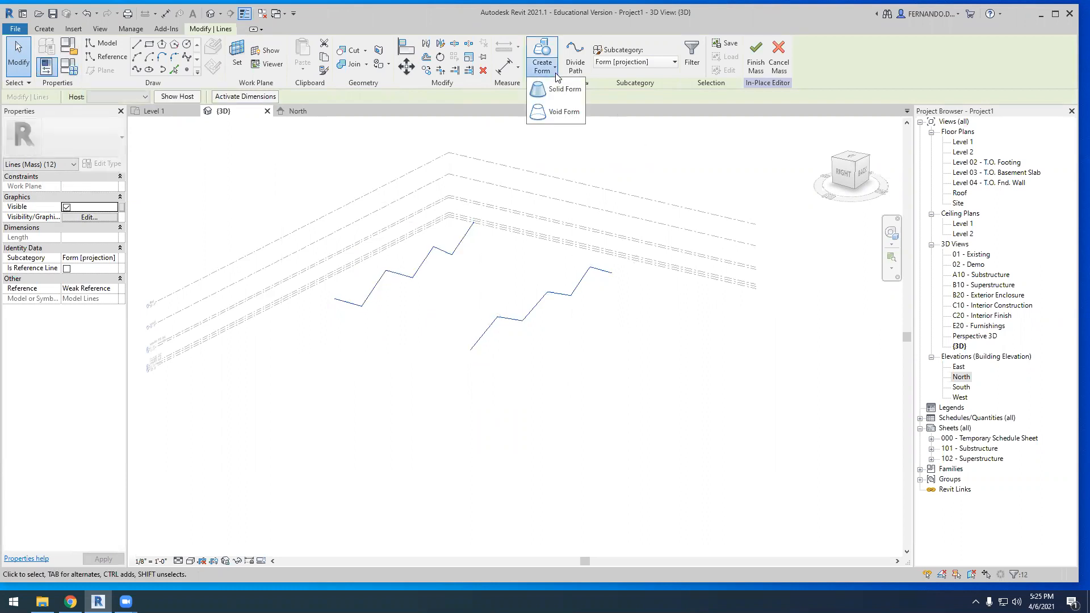
pyautogui.click(557, 95)
pyautogui.click(528, 346)
pyautogui.keyDown('shift'); pyautogui.moveTo(526, 351); pyautogui.dragTo(353, 391, button='middle'); pyautogui.keyUp('shift')
pyautogui.scroll(5, 545, 309)
pyautogui.moveTo(518, 433)
pyautogui.keyDown('shift'); pyautogui.mouseDown(button='middle')
pyautogui.moveTo(530, 450)
pyautogui.moveTo(527, 438)
pyautogui.mouseUp(button='middle'); pyautogui.keyUp('shift')
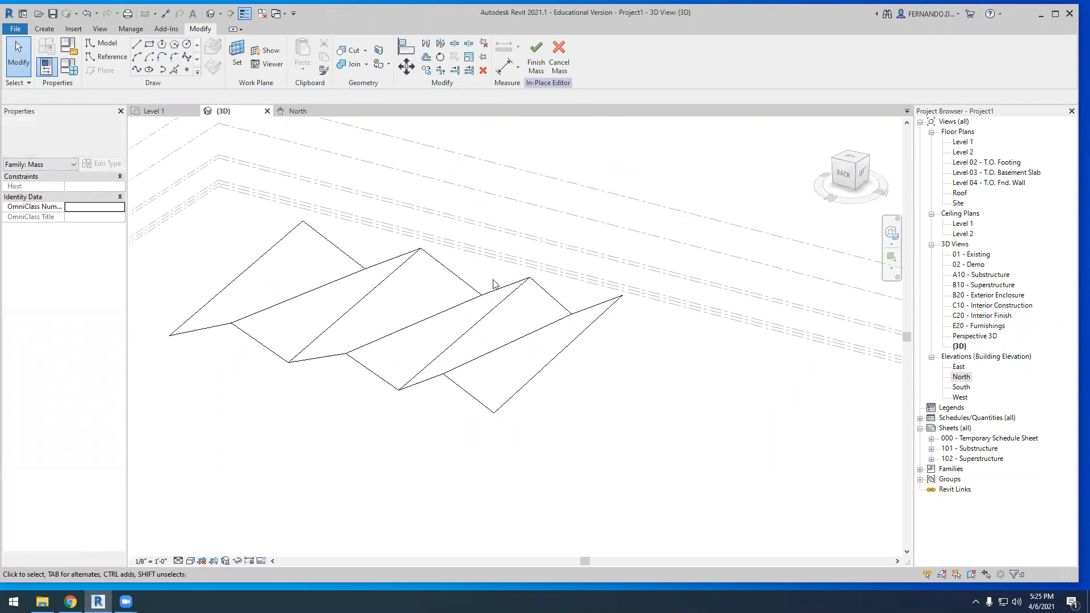
pyautogui.keyDown('shift'); pyautogui.moveTo(516, 279); pyautogui.dragTo(392, 273, button='middle'); pyautogui.keyUp('shift')
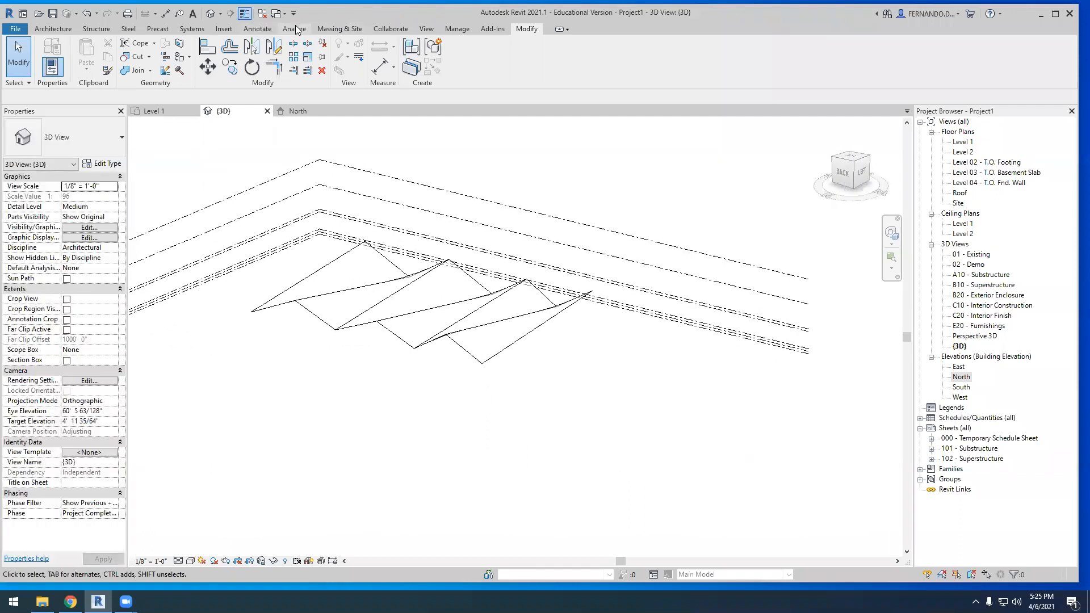
# Create a Basic Roof Generic - 12" by face on three alternating faces of the folded mass
pyautogui.click(349, 30)
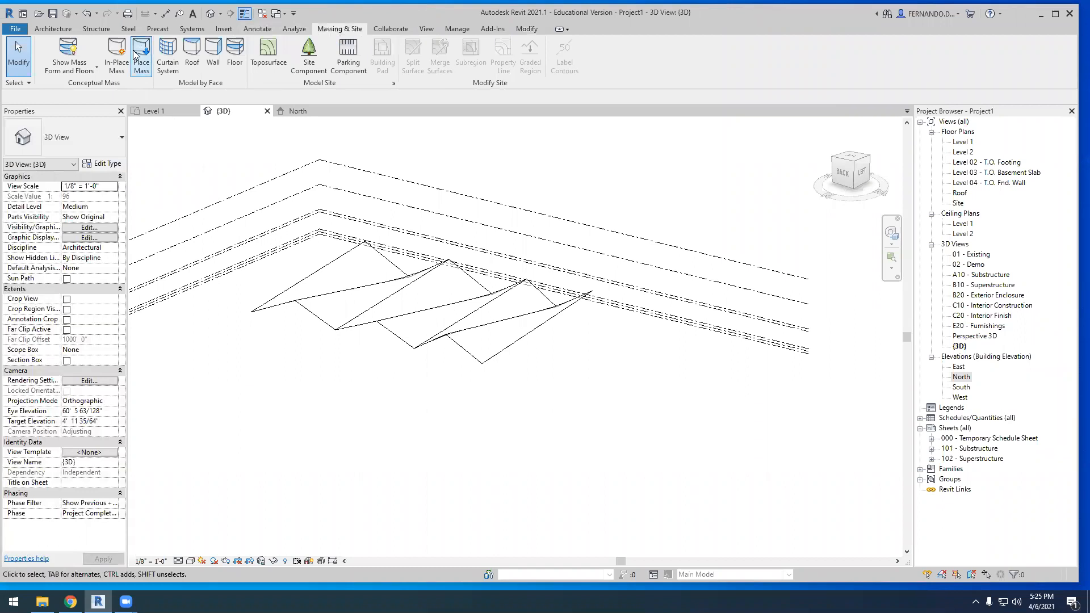
pyautogui.click(193, 54)
pyautogui.click(454, 362)
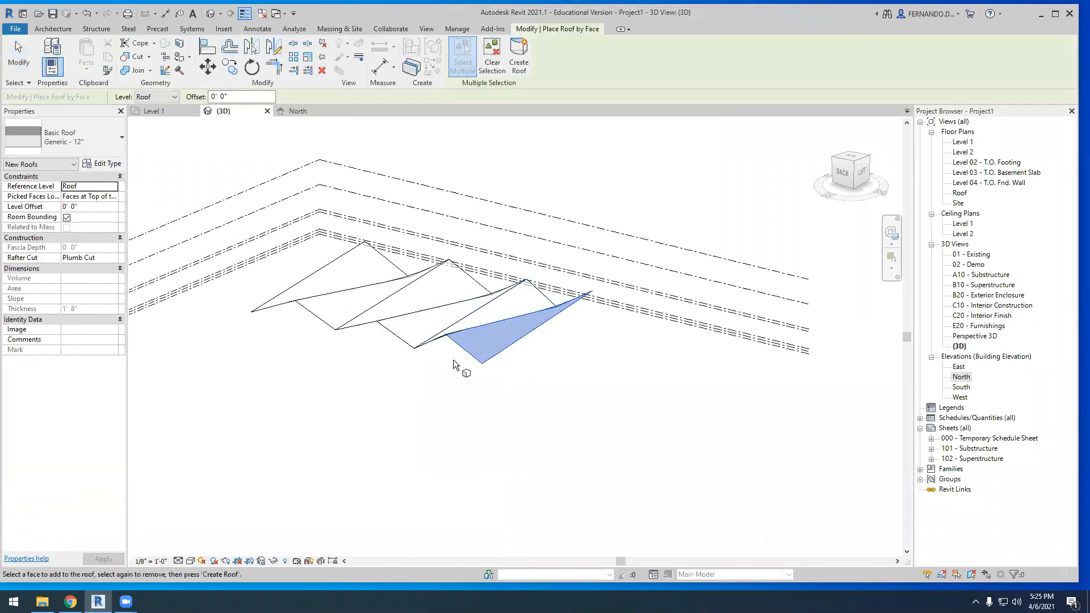
pyautogui.scroll(2, 453, 360)
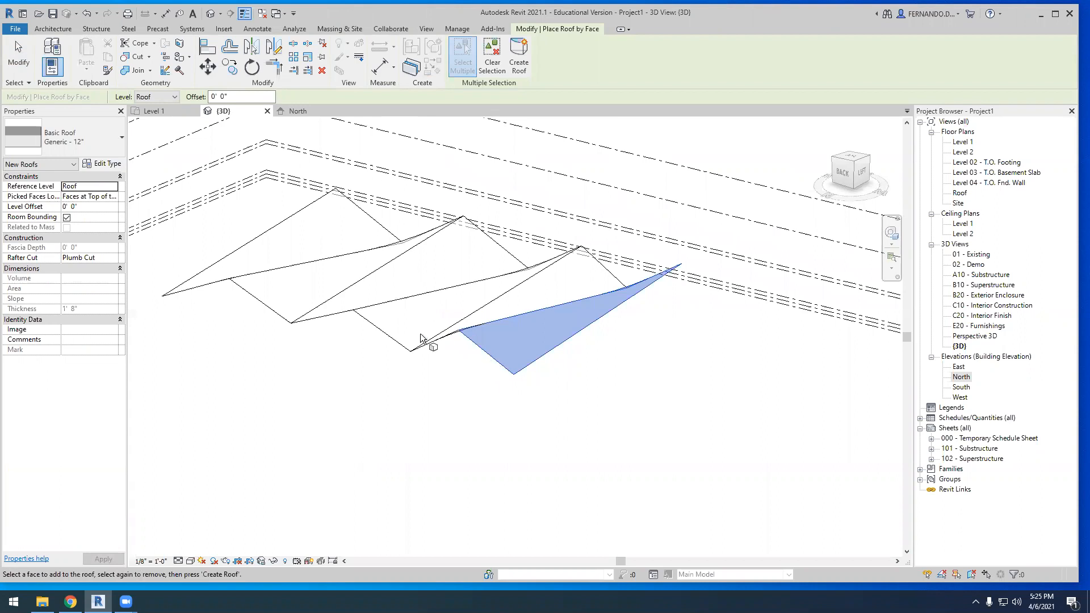
pyautogui.scroll(1, 420, 338)
pyautogui.keyDown('shift'); pyautogui.moveTo(478, 401); pyautogui.dragTo(520, 392, button='middle'); pyautogui.keyUp('shift')
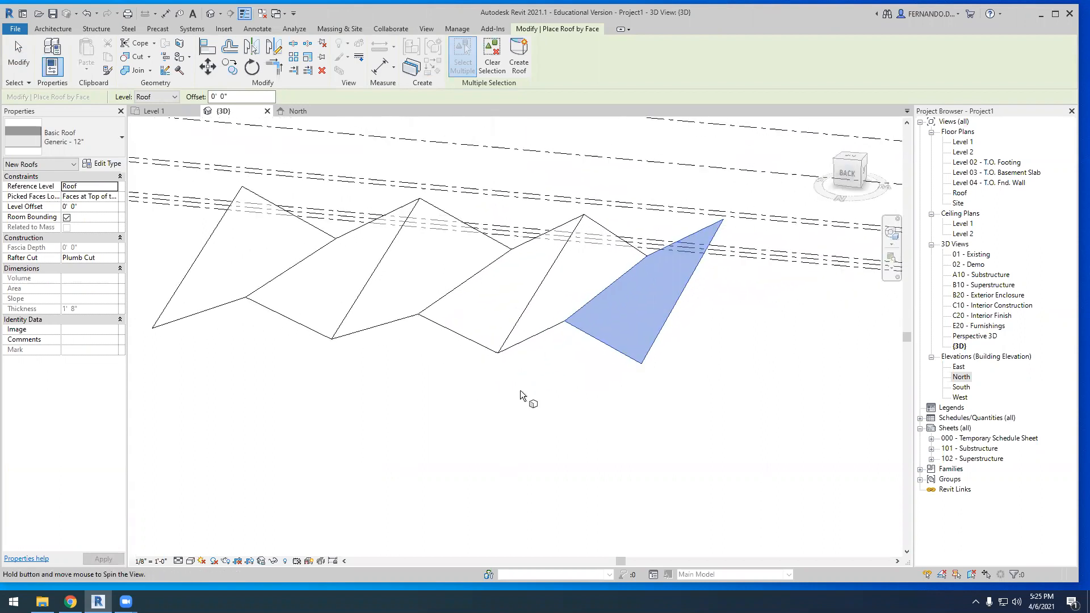
pyautogui.click(476, 347)
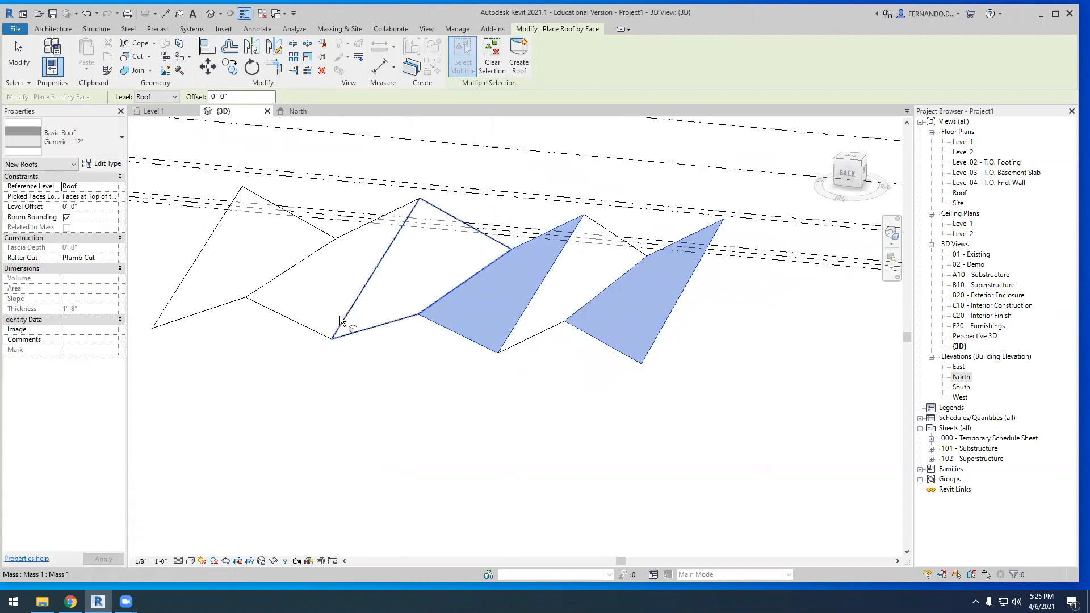
pyautogui.click(325, 327)
pyautogui.scroll(-2, 369, 289)
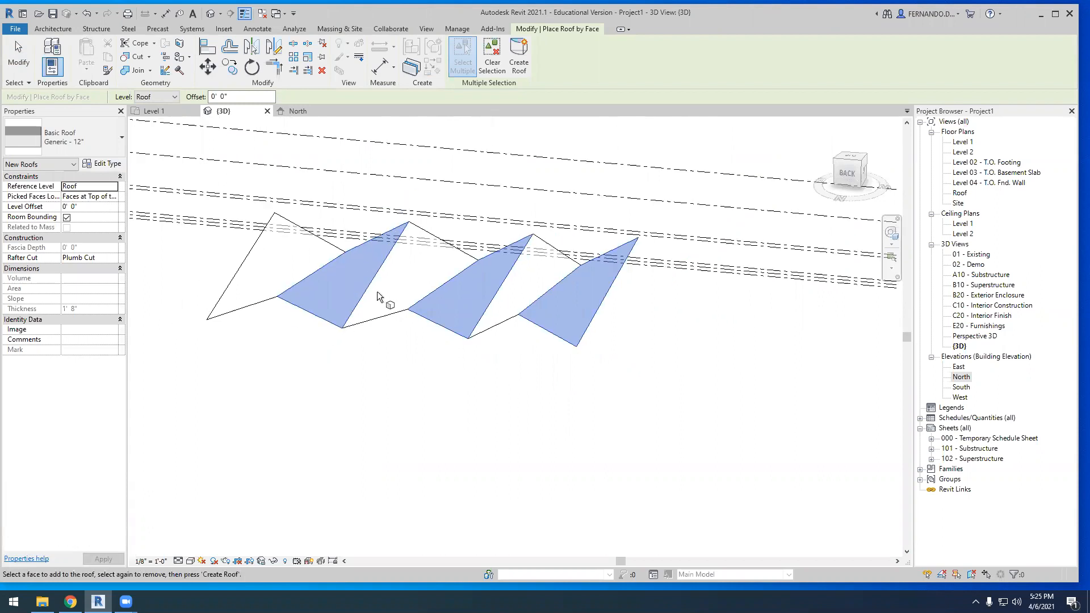
pyautogui.keyDown('shift'); pyautogui.moveTo(378, 377); pyautogui.dragTo(523, 3, button='middle'); pyautogui.keyUp('shift')
pyautogui.click(519, 57)
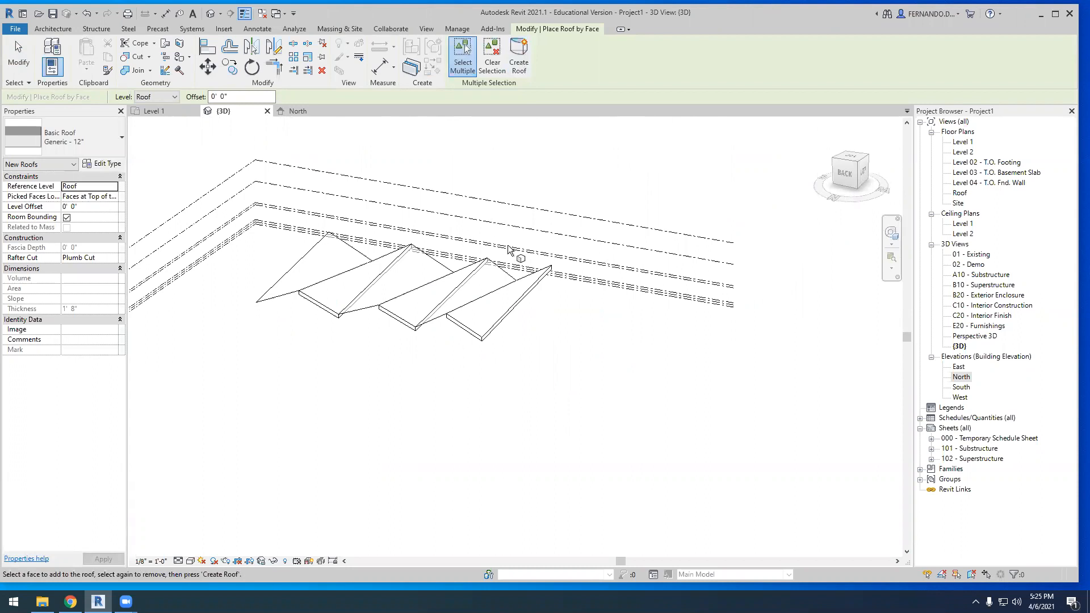
pyautogui.scroll(3, 480, 376)
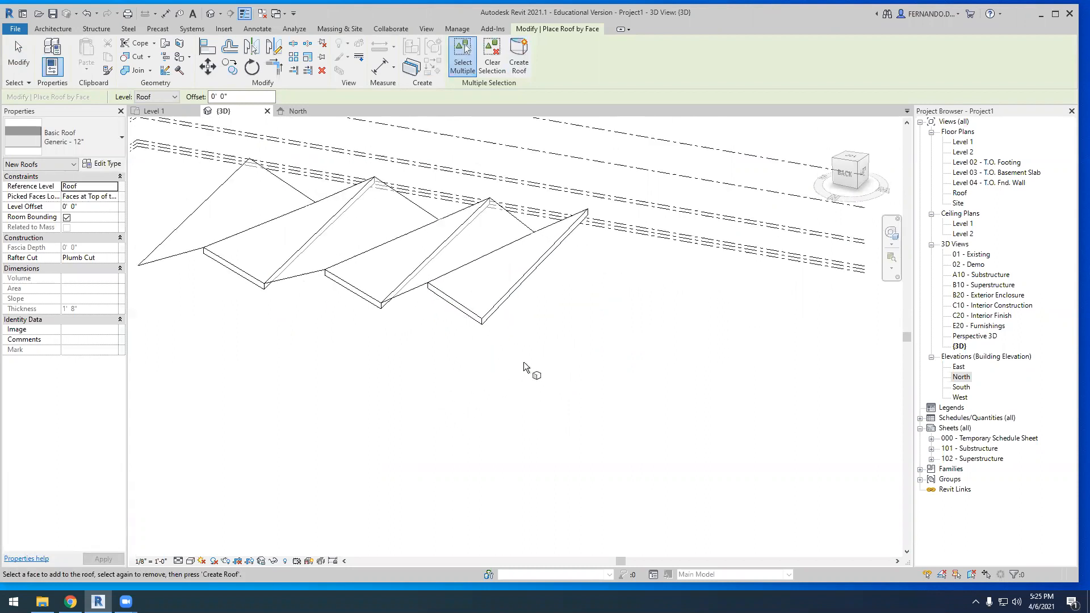
pyautogui.press('Escape')
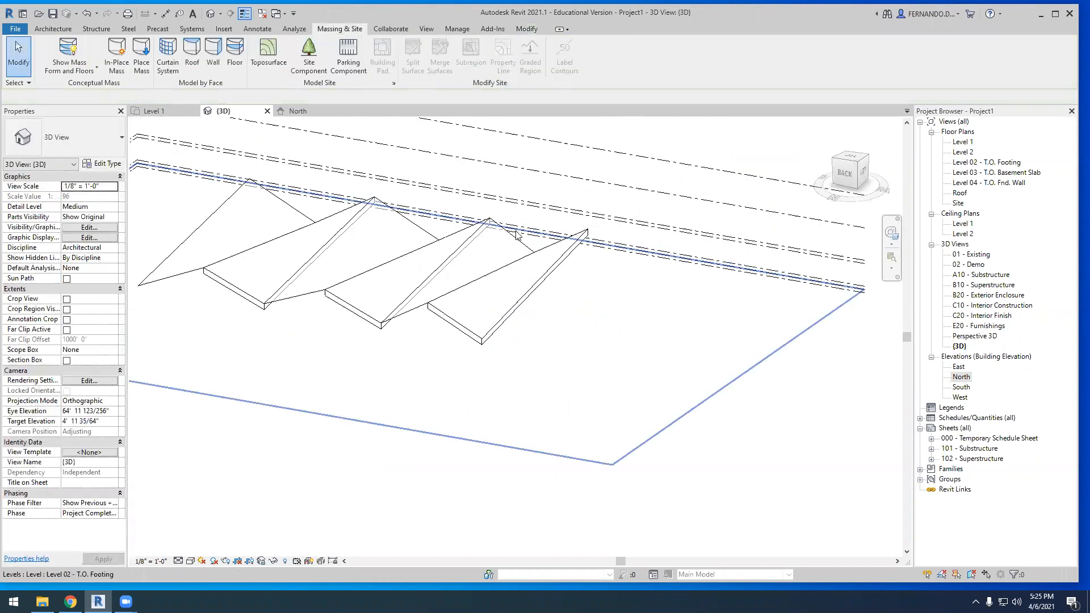
# Create a 5' x 10' curtain system by face on the two mass faces between the roof panels
pyautogui.click(167, 54)
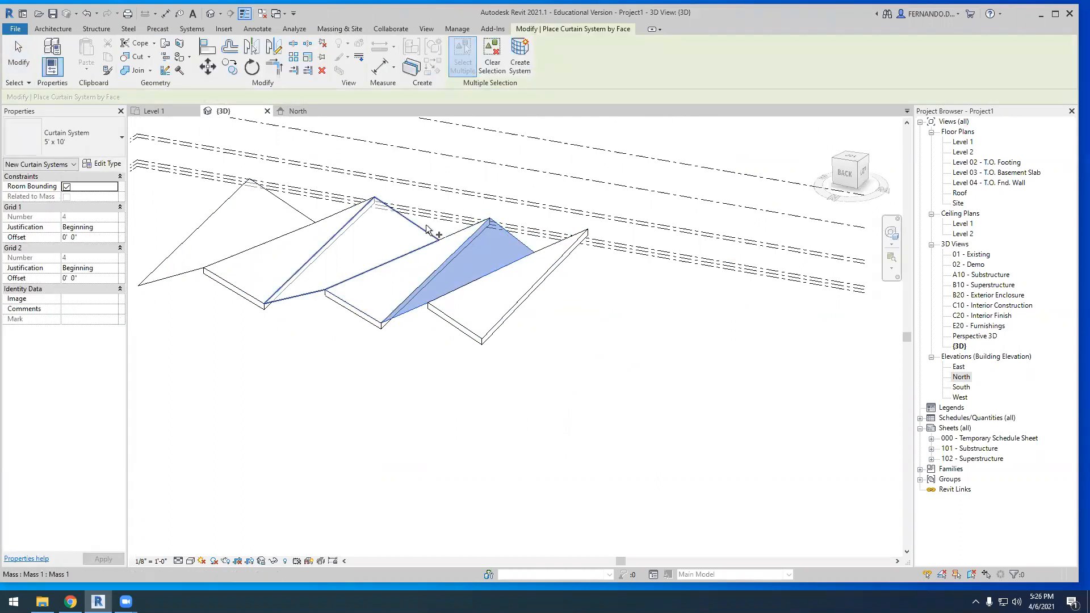
pyautogui.click(390, 261)
pyautogui.click(519, 58)
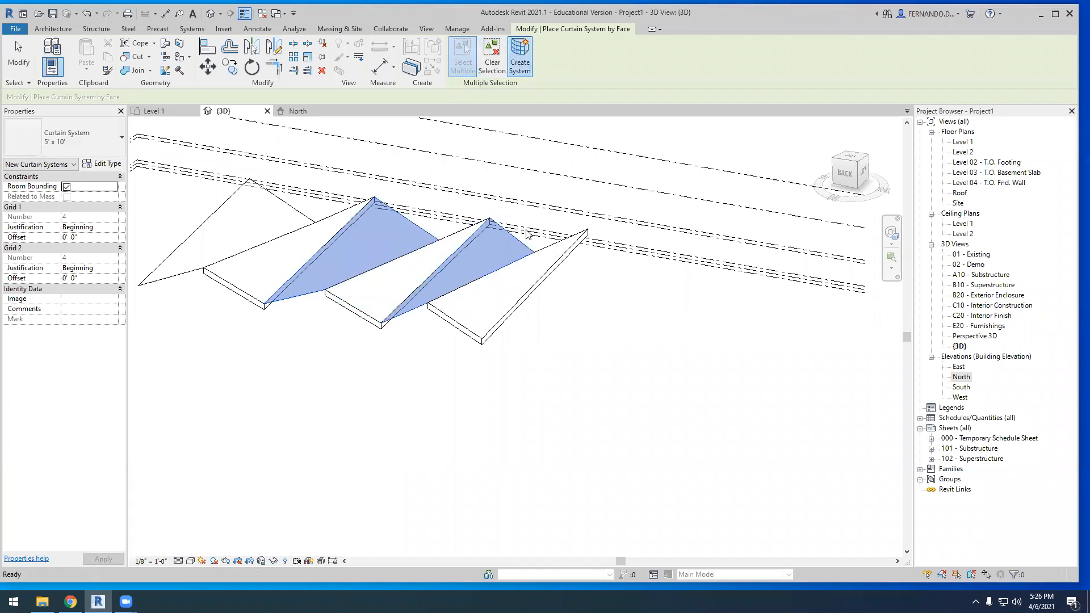
pyautogui.scroll(-1, 481, 324)
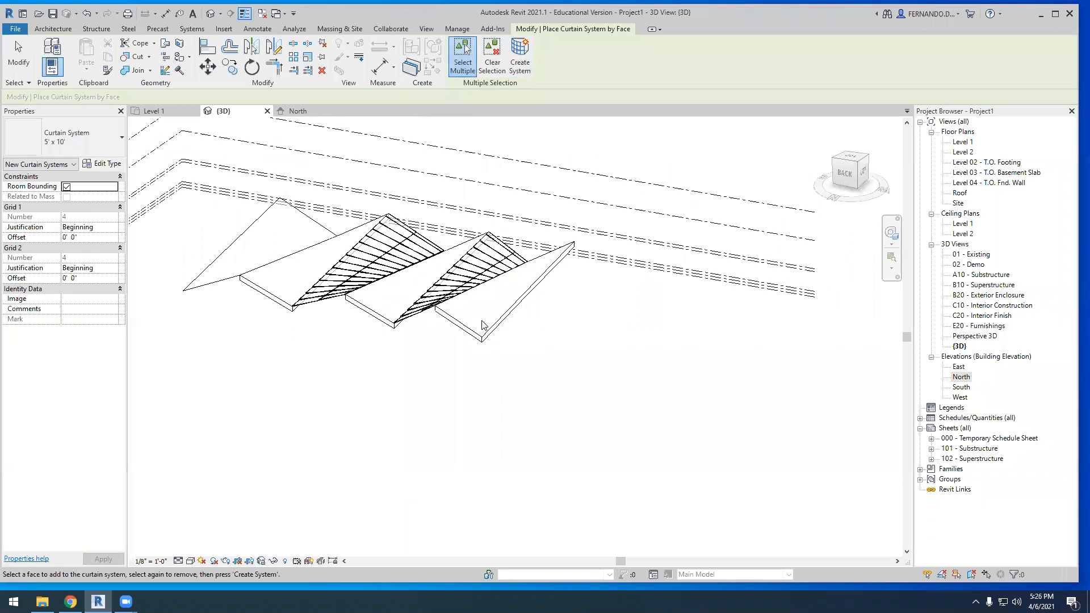
pyautogui.press('Escape')
# Examine the folded roof panels and curtain systems from several angles in 3D
pyautogui.scroll(-1, 471, 272)
pyautogui.keyDown('shift'); pyautogui.moveTo(482, 411); pyautogui.dragTo(263, 394, button='middle'); pyautogui.keyUp('shift')
pyautogui.scroll(4, 452, 288)
pyautogui.keyDown('shift'); pyautogui.moveTo(451, 289); pyautogui.dragTo(275, 279, button='middle'); pyautogui.keyUp('shift')
pyautogui.scroll(-4, 397, 258)
pyautogui.keyDown('shift'); pyautogui.moveTo(414, 293); pyautogui.dragTo(359, 244, button='middle'); pyautogui.keyUp('shift')
pyautogui.scroll(4, 471, 243)
pyautogui.scroll(-4, 491, 318)
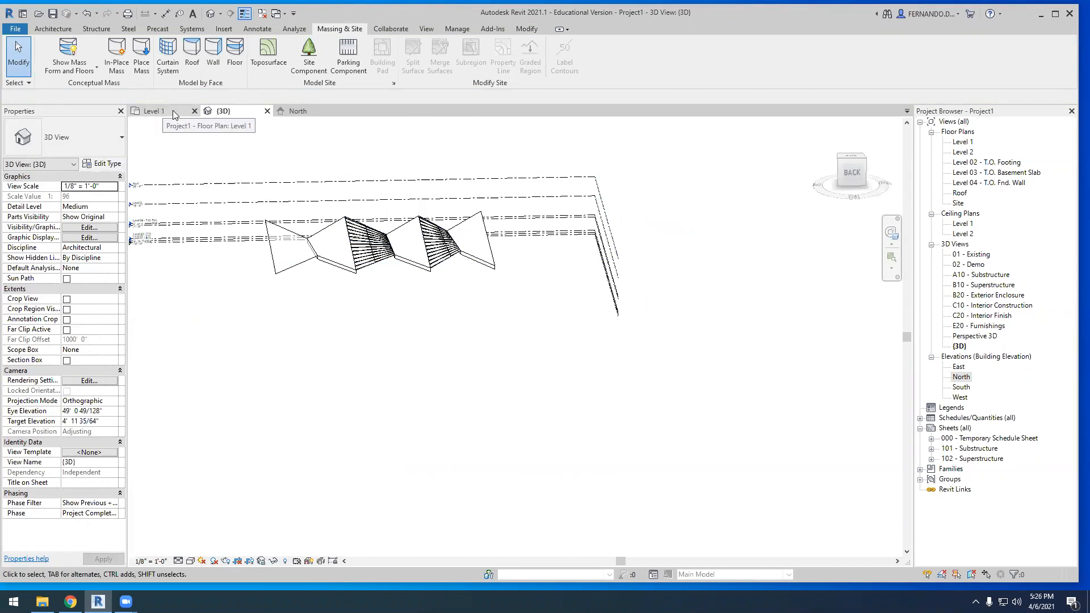
# On the Level 1 plan, place 24" x 24" rectangular architectural columns at grid intersections B2, B3, C3 and C2
pyautogui.click(173, 110)
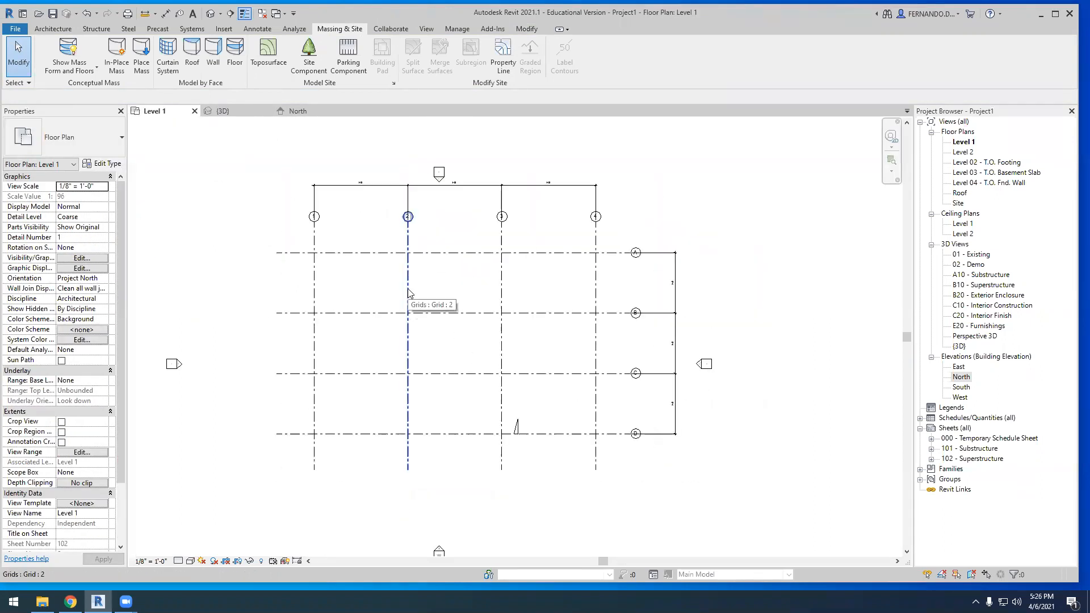
pyautogui.click(43, 29)
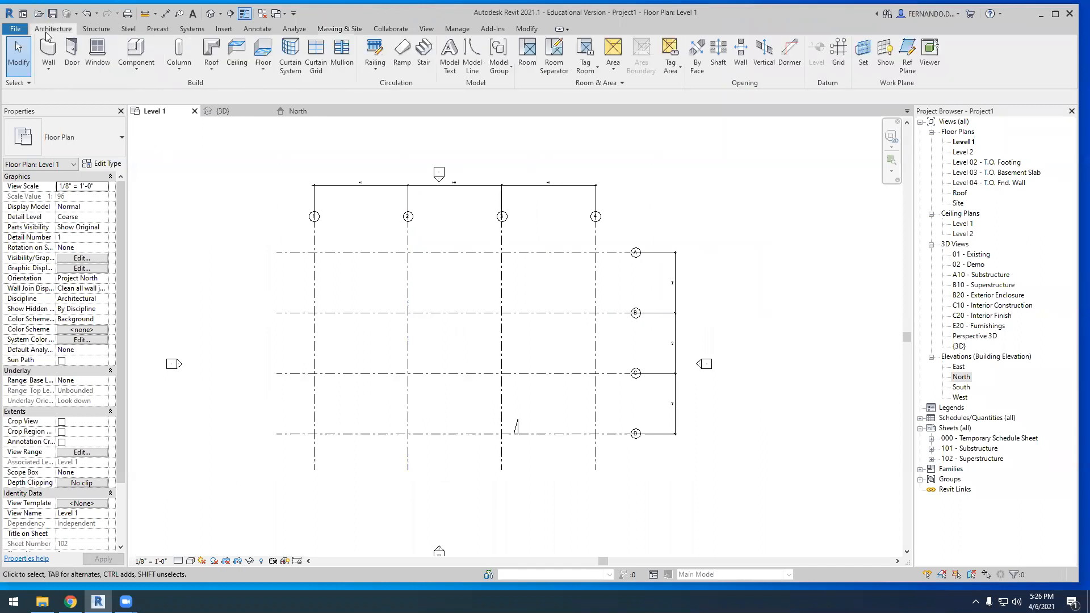
pyautogui.click(179, 63)
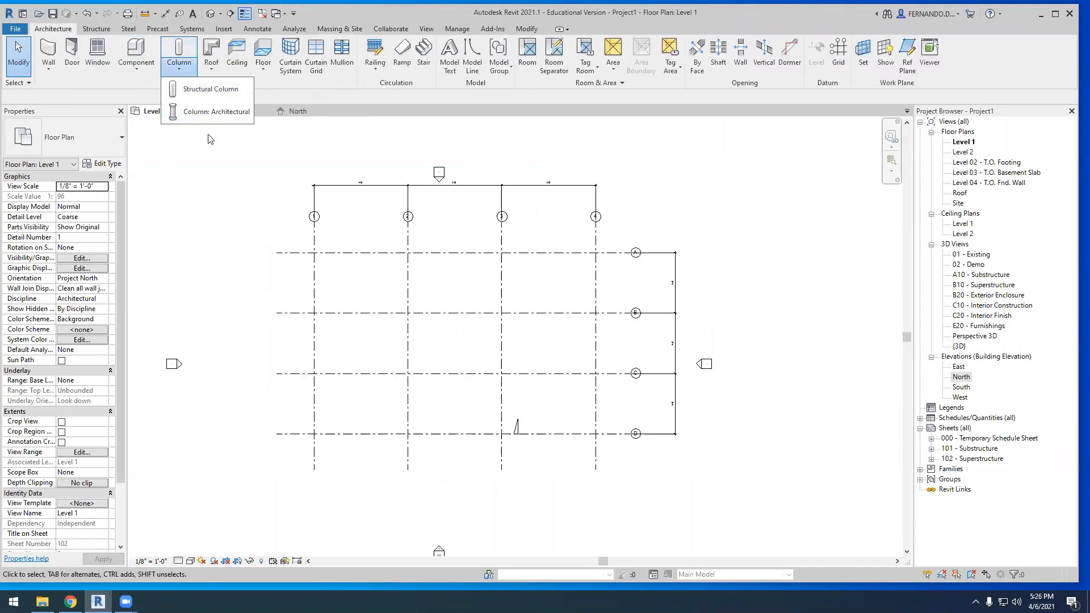
pyautogui.click(205, 116)
pyautogui.scroll(5, 414, 312)
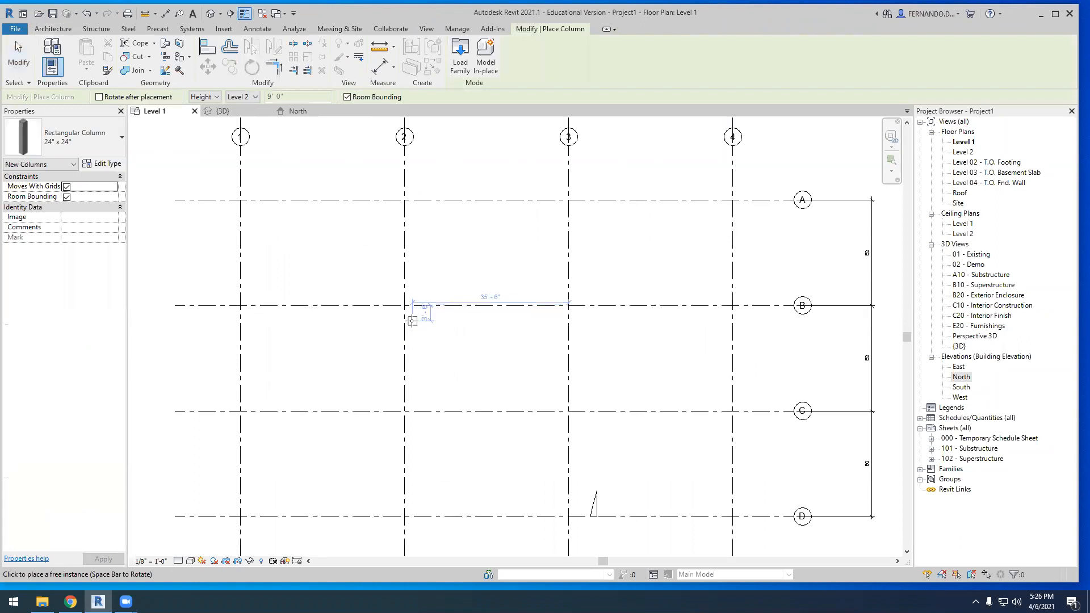
pyautogui.click(590, 305)
pyautogui.click(592, 423)
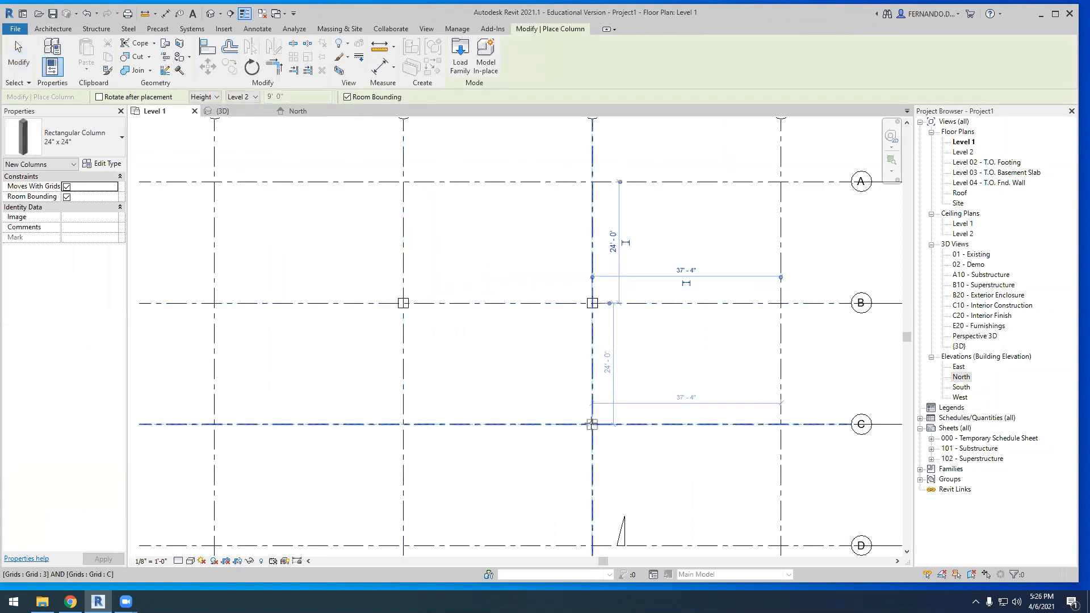
pyautogui.click(404, 424)
pyautogui.press('Escape')
pyautogui.press('Escape')
# In the 3D view, attach the top of one front column to the roof panel above it
pyautogui.scroll(-3, 308, 236)
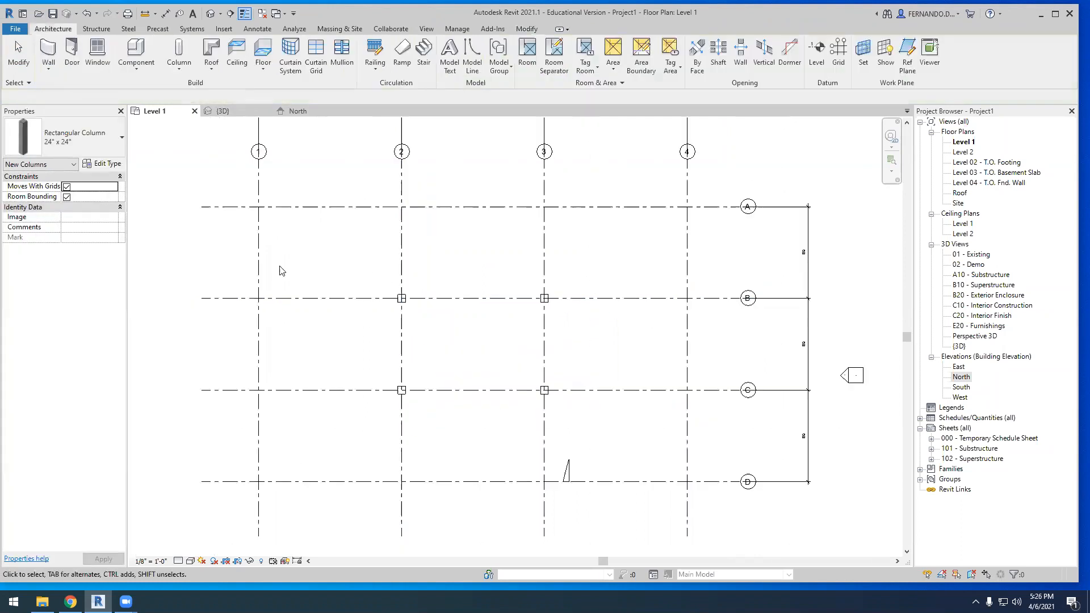
pyautogui.click(224, 111)
pyautogui.keyDown('shift'); pyautogui.moveTo(367, 404); pyautogui.dragTo(339, 384, button='middle'); pyautogui.keyUp('shift')
pyautogui.scroll(2, 376, 261)
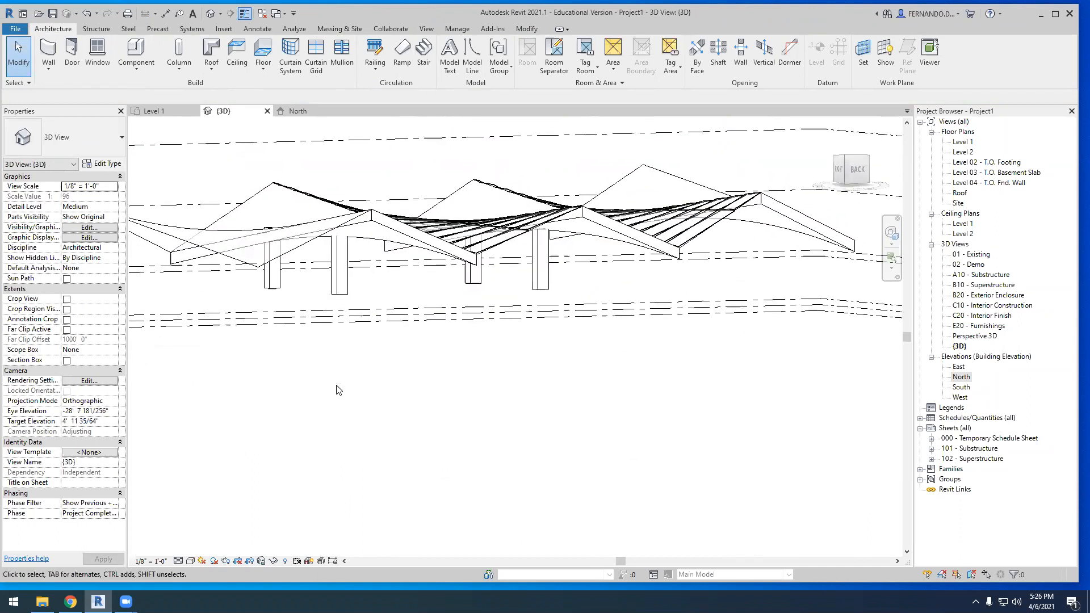
pyautogui.click(338, 267)
pyautogui.click(491, 57)
pyautogui.click(379, 221)
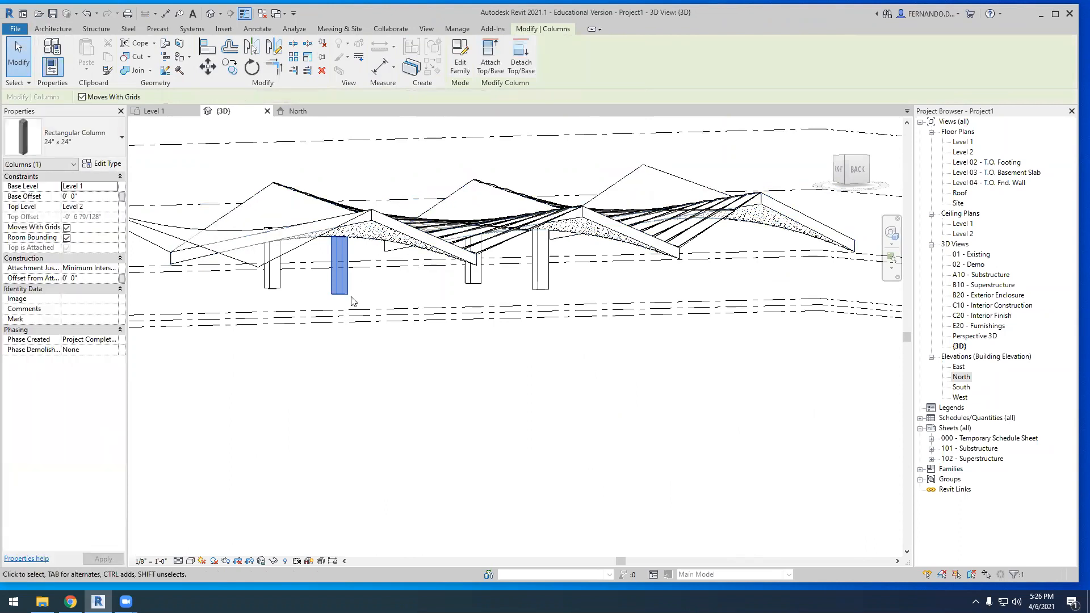
# Attach the tops of the three remaining columns to the roof panels above them
pyautogui.click(273, 286)
pyautogui.click(490, 56)
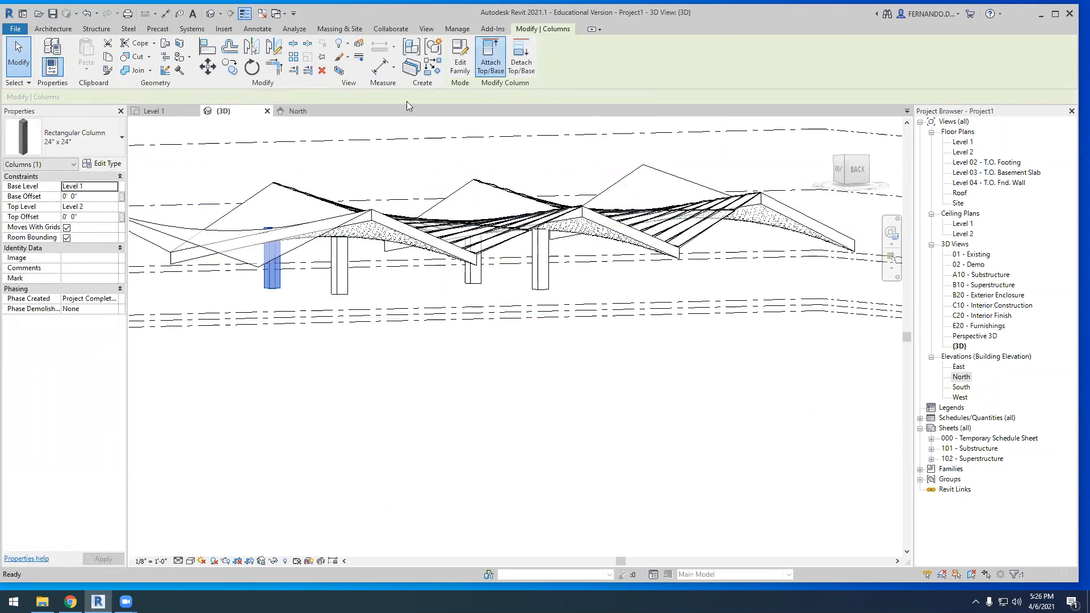
pyautogui.click(475, 274)
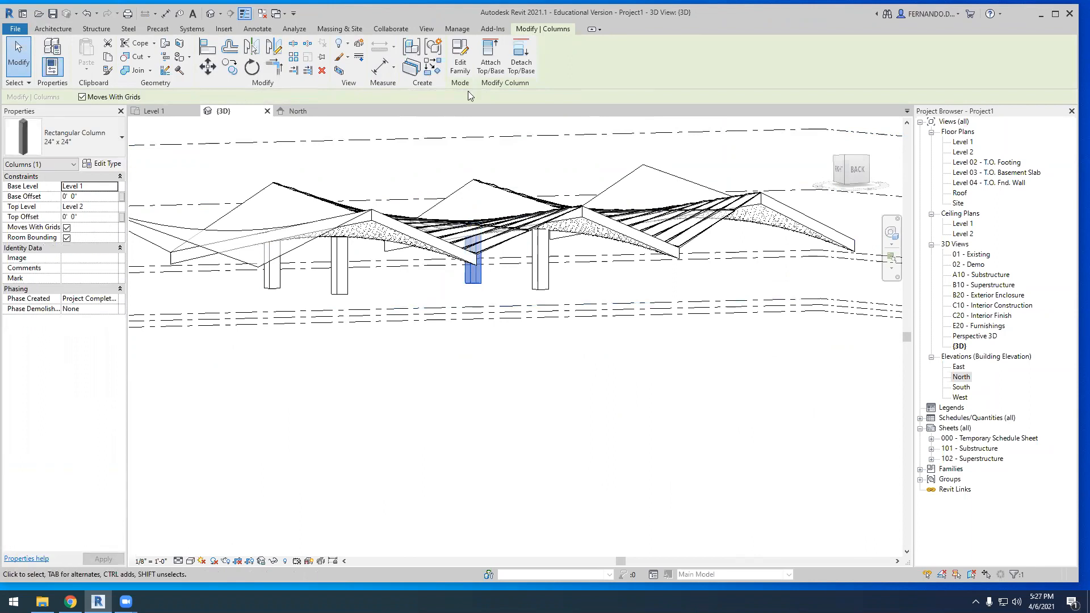
pyautogui.click(491, 57)
pyautogui.click(469, 192)
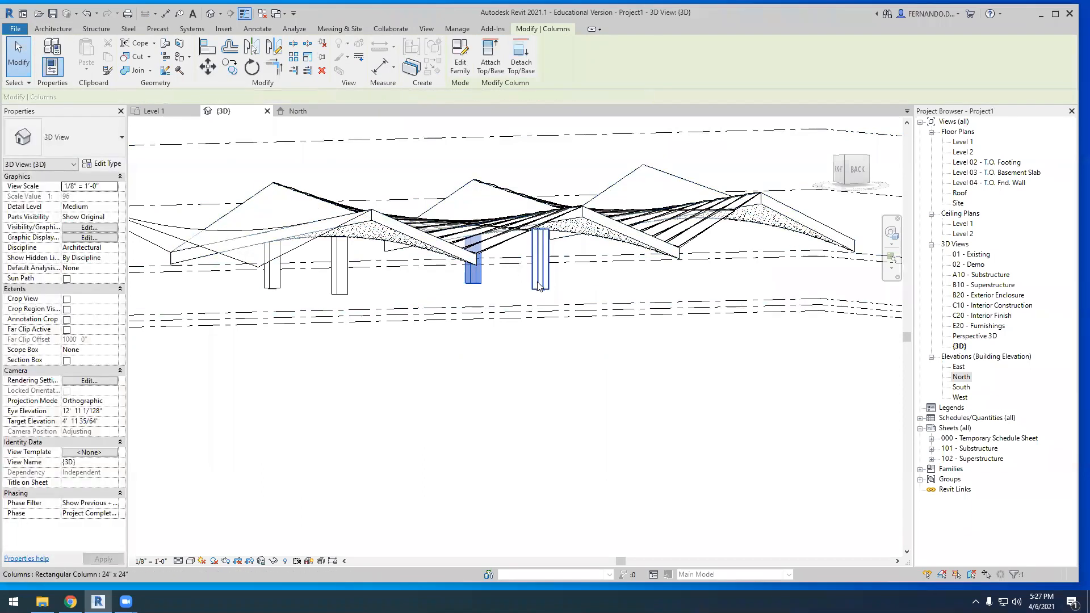
pyautogui.click(540, 261)
pyautogui.click(485, 56)
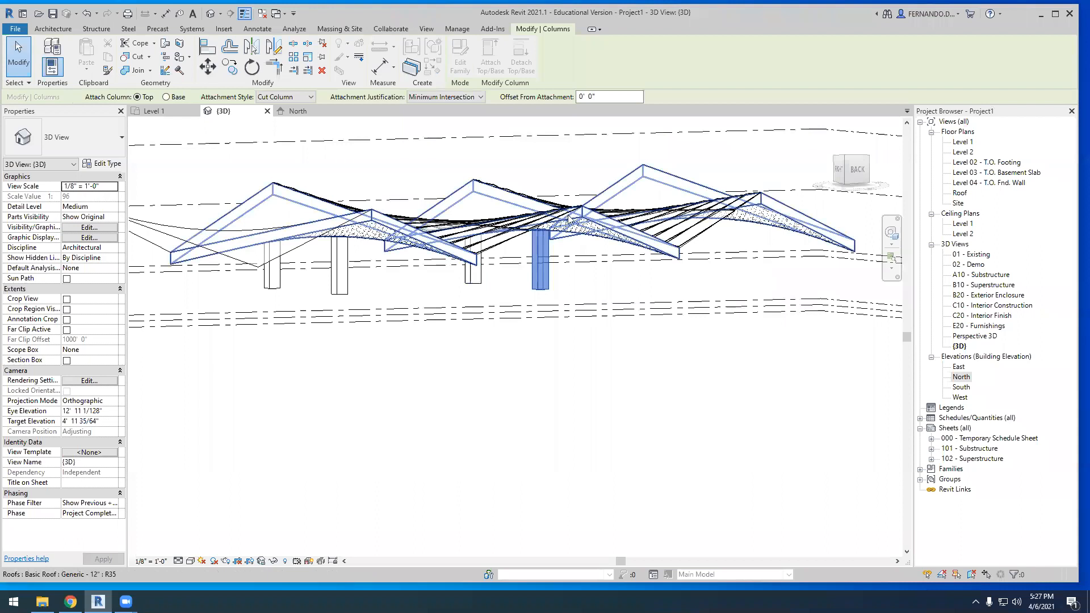
pyautogui.scroll(-3, 493, 375)
pyautogui.click(497, 368)
# Examine the columns beneath the folded roof in 3D and their grid layout on the Level 1 plan
pyautogui.scroll(-2, 500, 354)
pyautogui.keyDown('shift'); pyautogui.moveTo(496, 405); pyautogui.dragTo(456, 321, button='middle'); pyautogui.keyUp('shift')
pyautogui.scroll(-1, 456, 320)
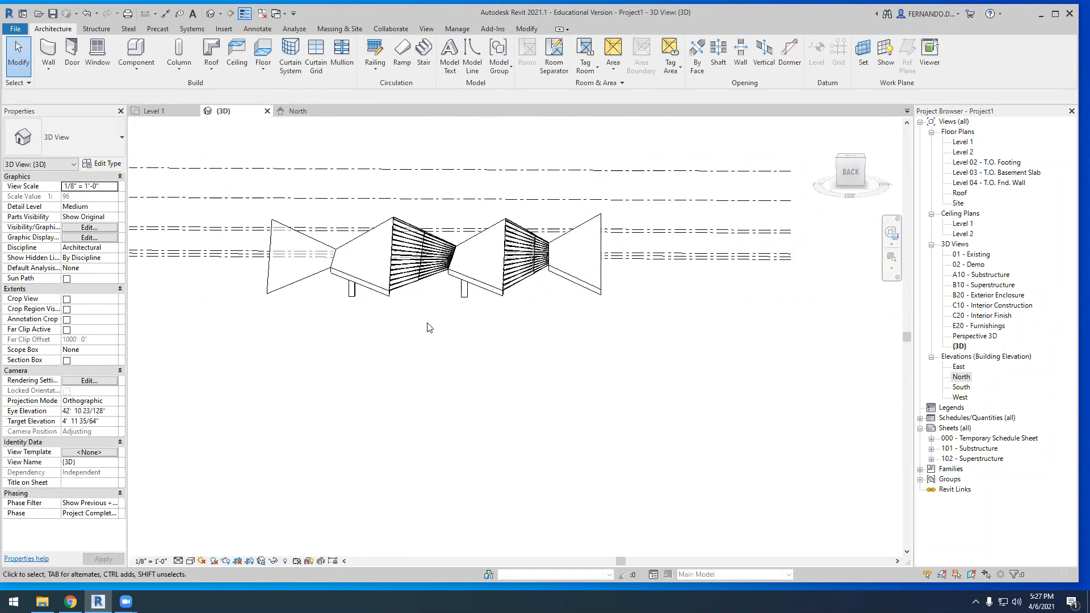
pyautogui.click(176, 114)
pyautogui.scroll(1, 484, 245)
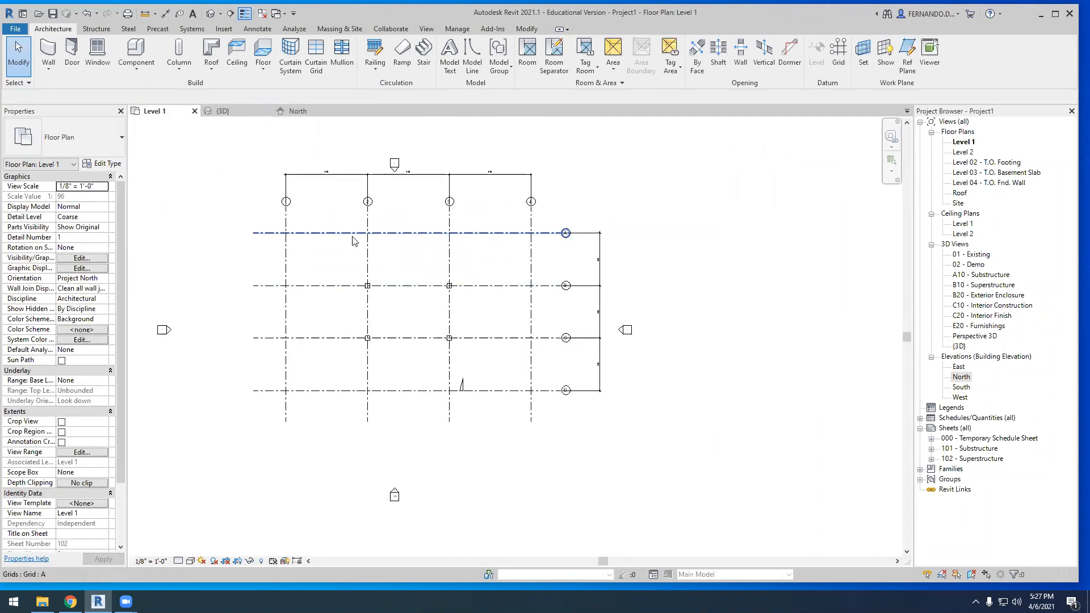
pyautogui.scroll(1, 429, 321)
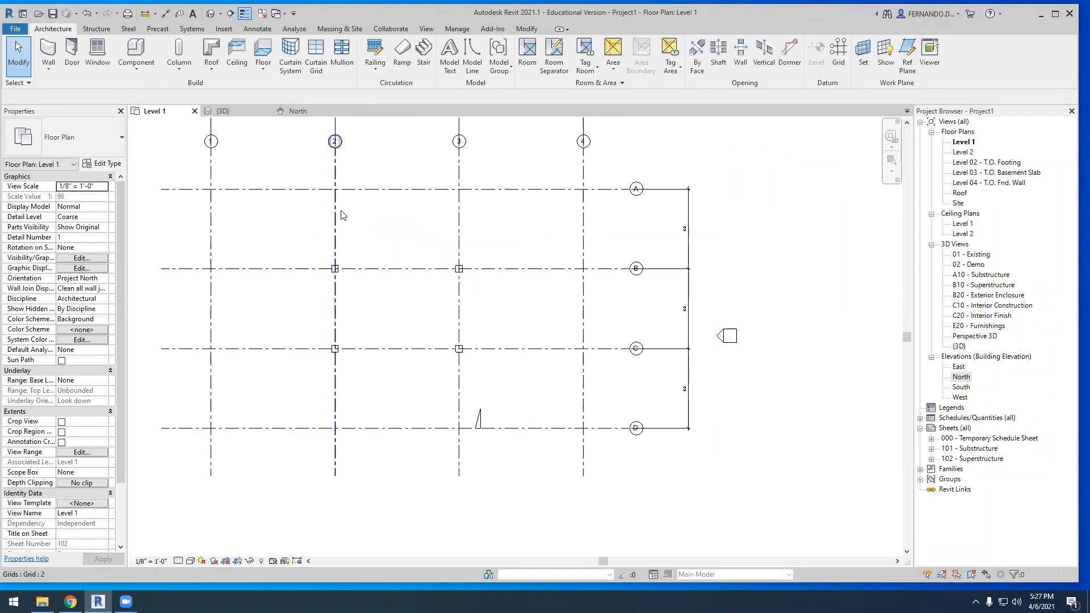
pyautogui.scroll(-1, 500, 282)
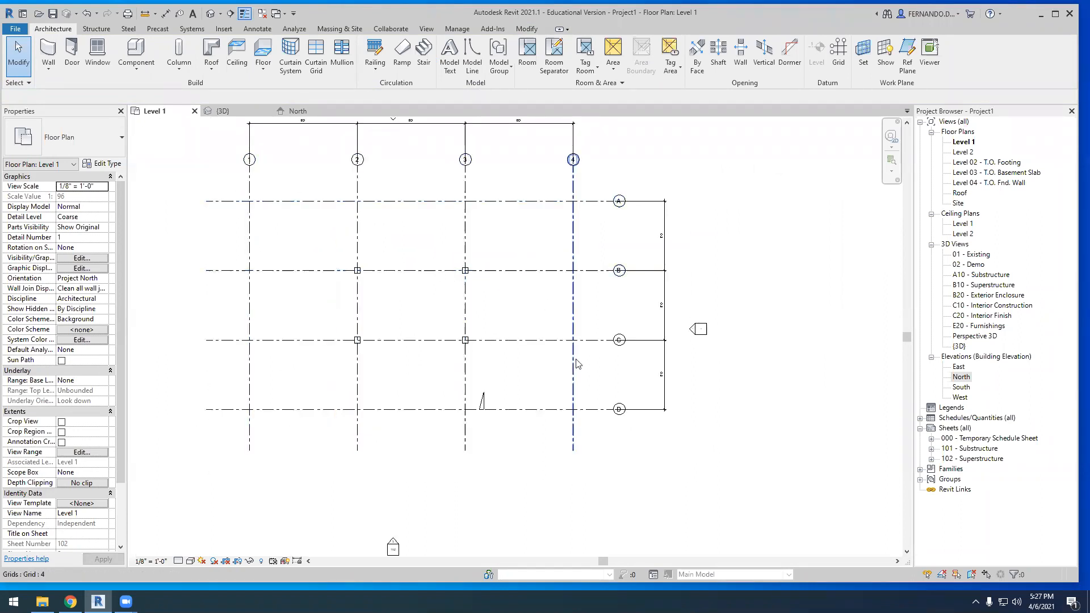
pyautogui.scroll(1, 487, 408)
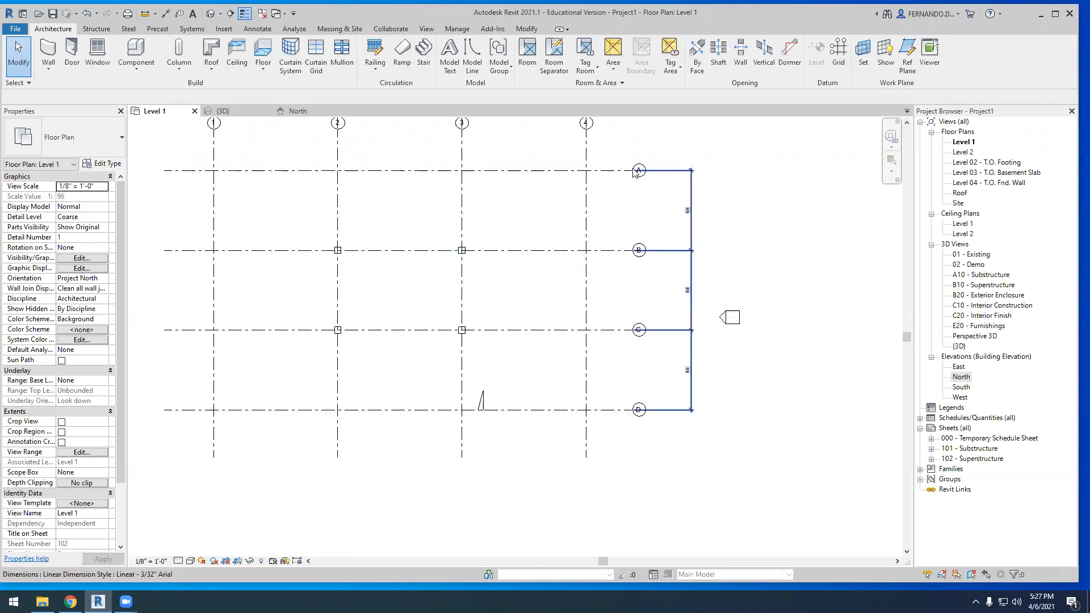
pyautogui.scroll(-3, 315, 345)
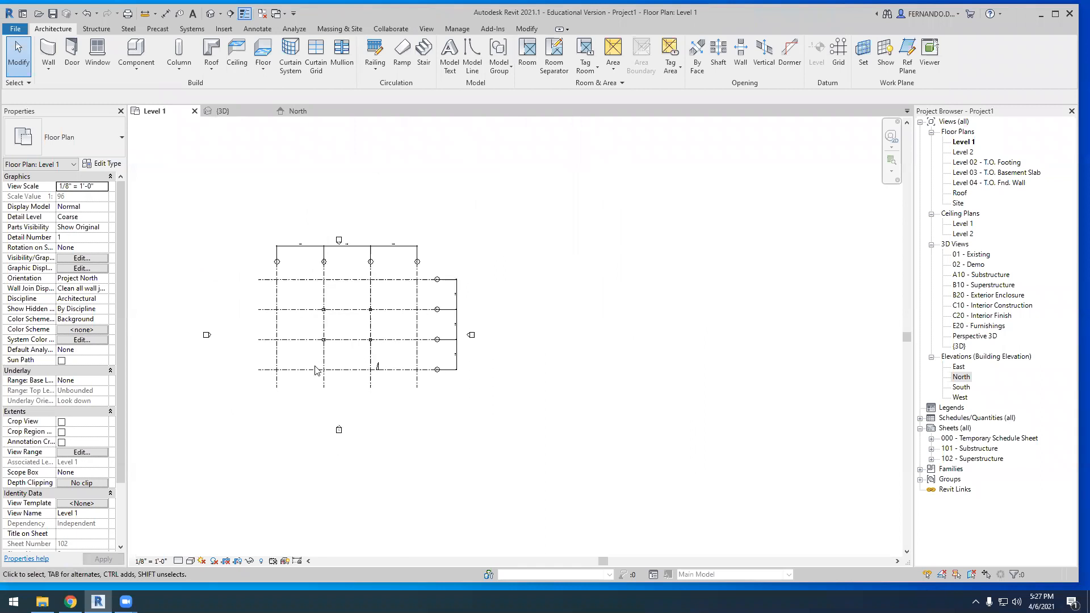
pyautogui.click(260, 112)
pyautogui.keyDown('shift'); pyautogui.moveTo(390, 382); pyautogui.dragTo(523, 297, button='middle'); pyautogui.keyUp('shift')
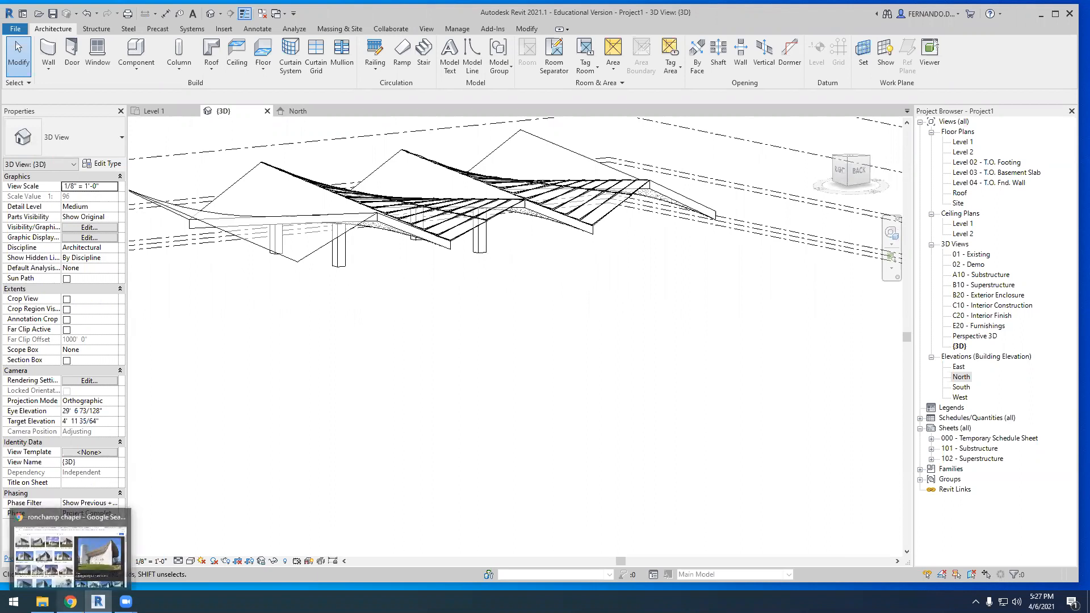
# Switch to Chrome and search Google Images for "FELIX CANDELA" in place of the Keene houses search
pyautogui.click(70, 602)
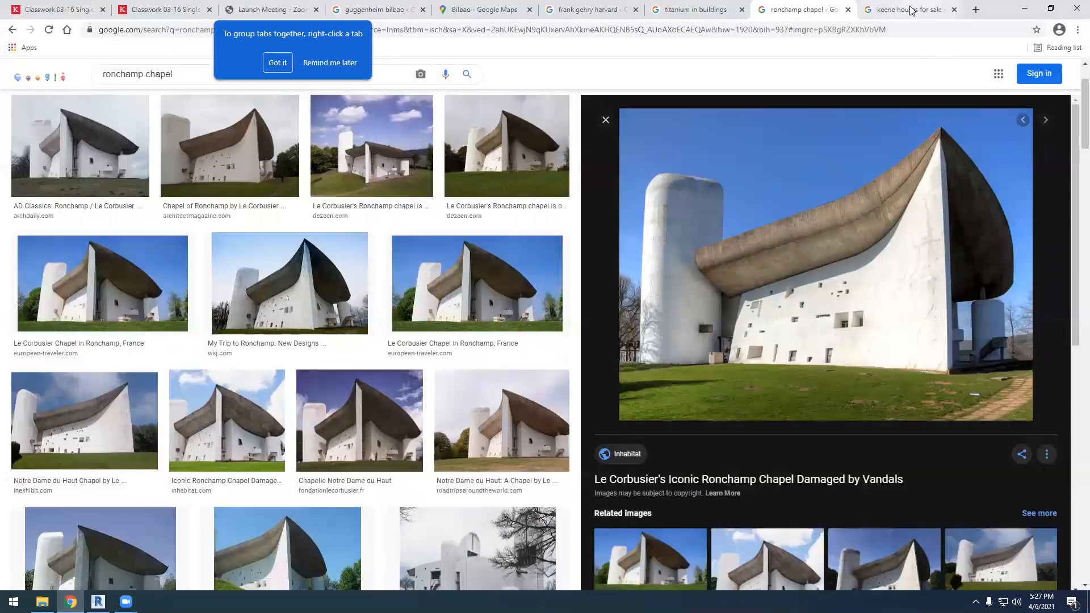
pyautogui.click(938, 9)
pyautogui.click(479, 31)
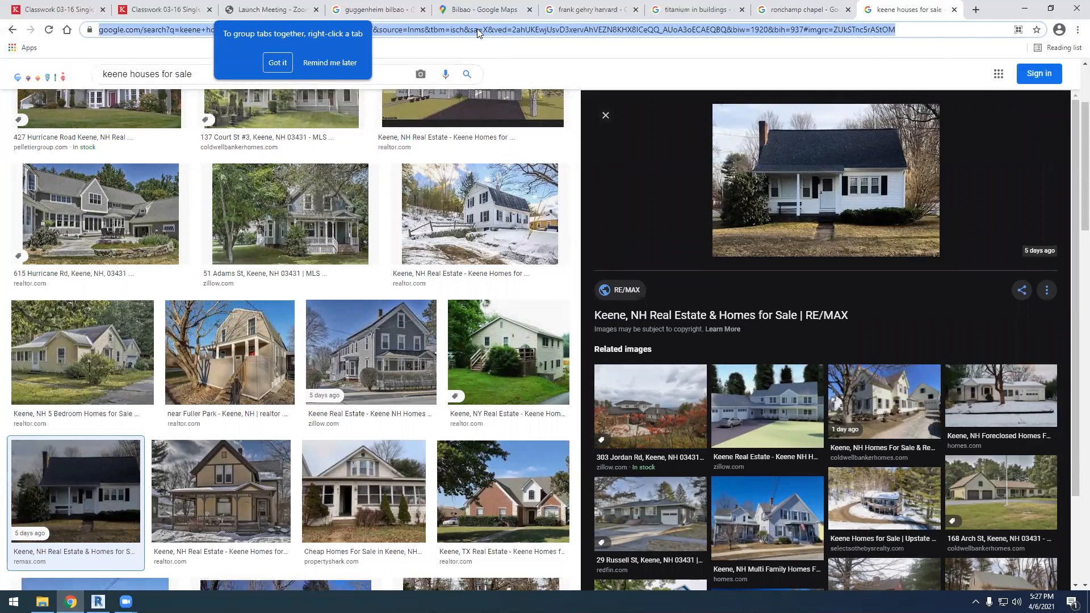
pyautogui.write('FELIX CA')
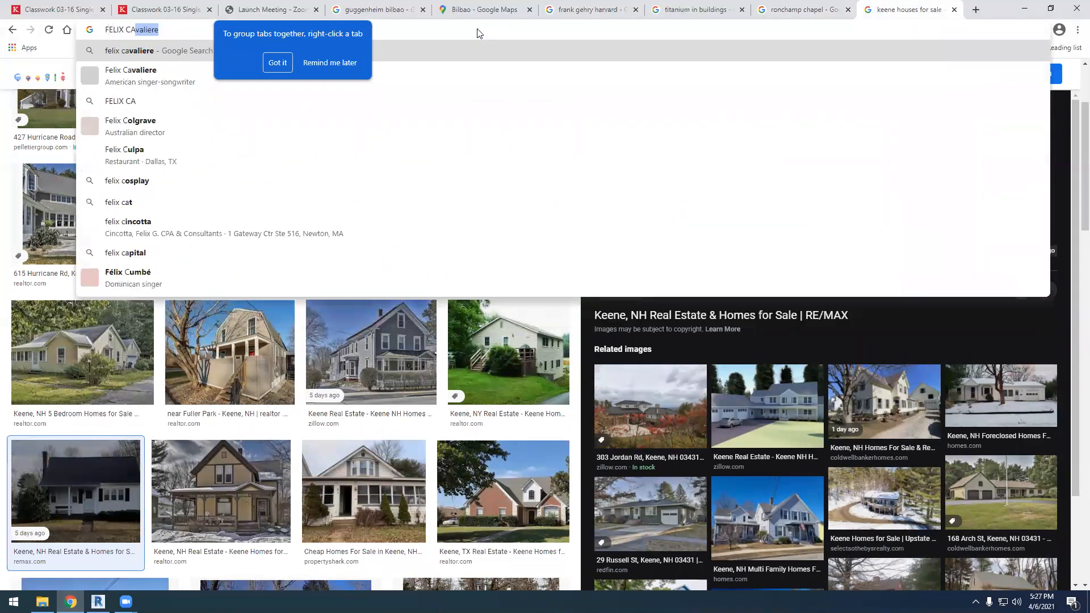
pyautogui.write('NDELA')
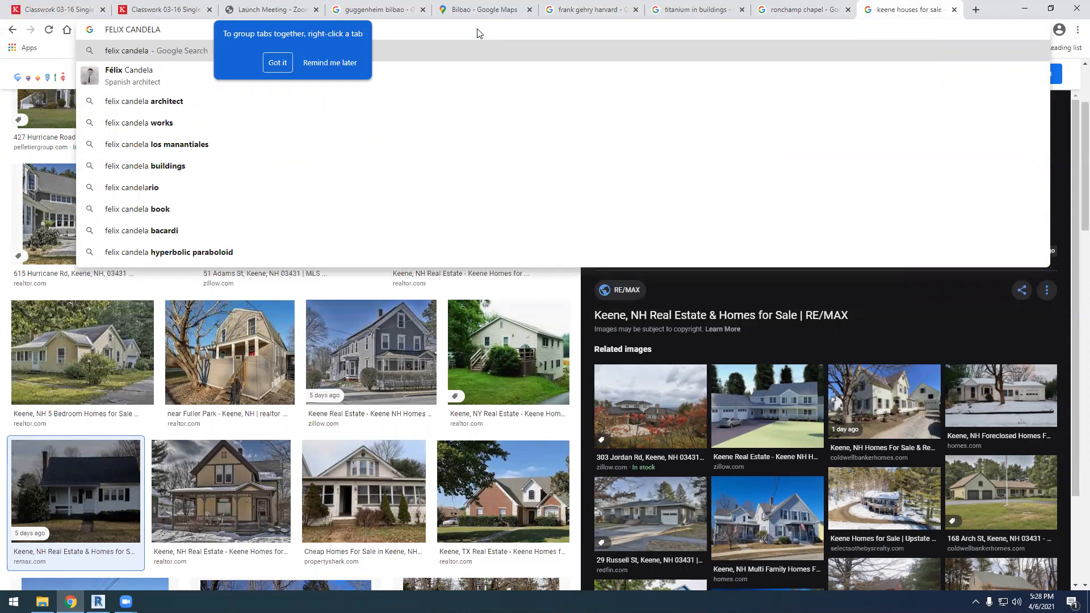
pyautogui.press('Return')
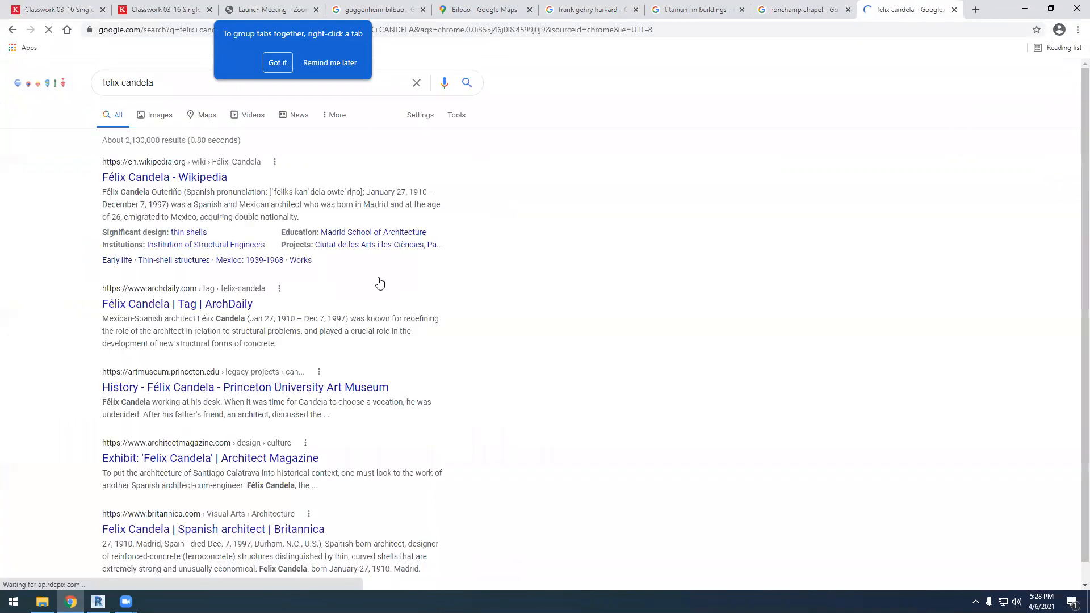
pyautogui.click(159, 115)
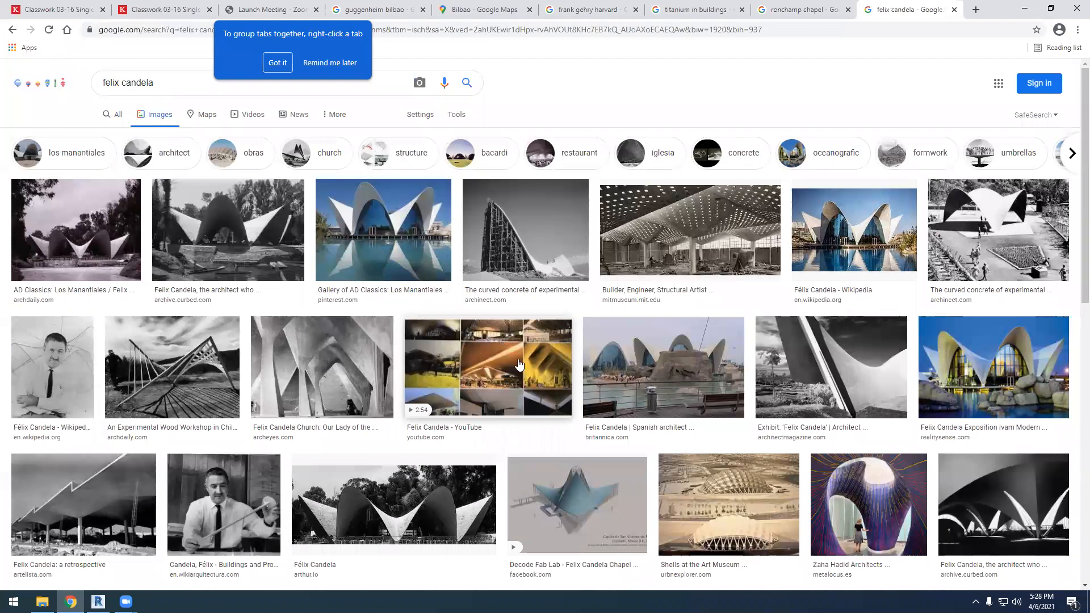
# Examine image results of Felix Candela's shell structures, including the perforated vault, wood workshop, church, Los Manantiales and retrospective photos
pyautogui.click(664, 242)
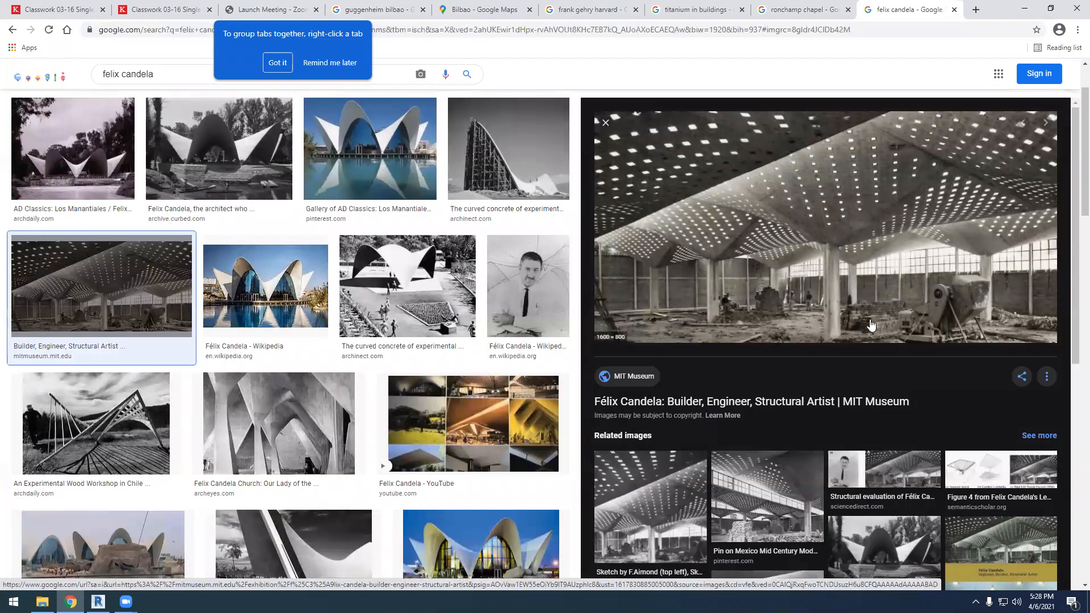
pyautogui.click(126, 415)
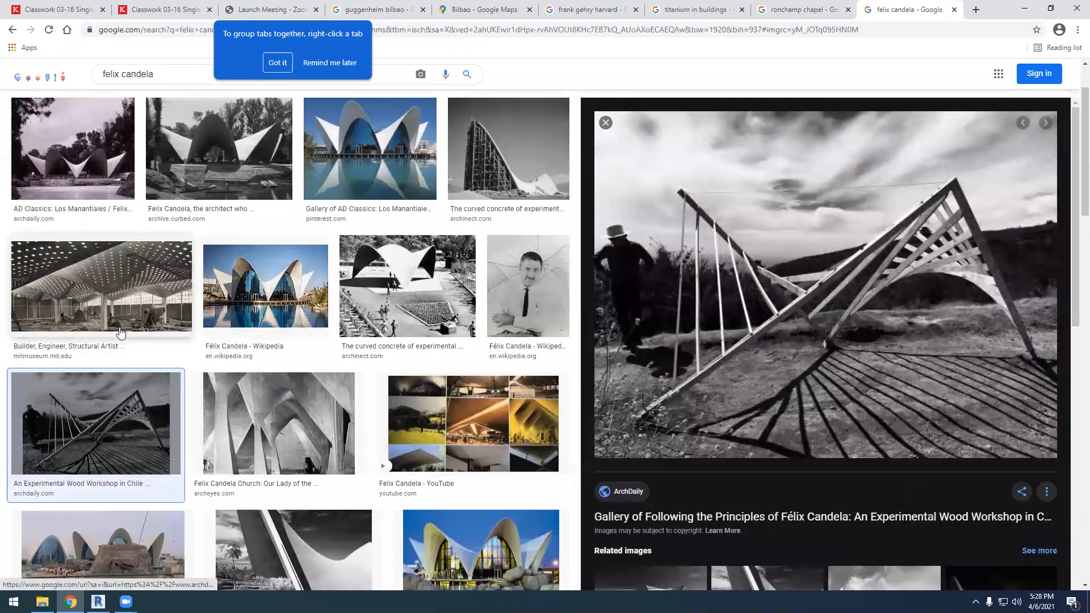
pyautogui.scroll(-2, 301, 457)
pyautogui.press('Right')
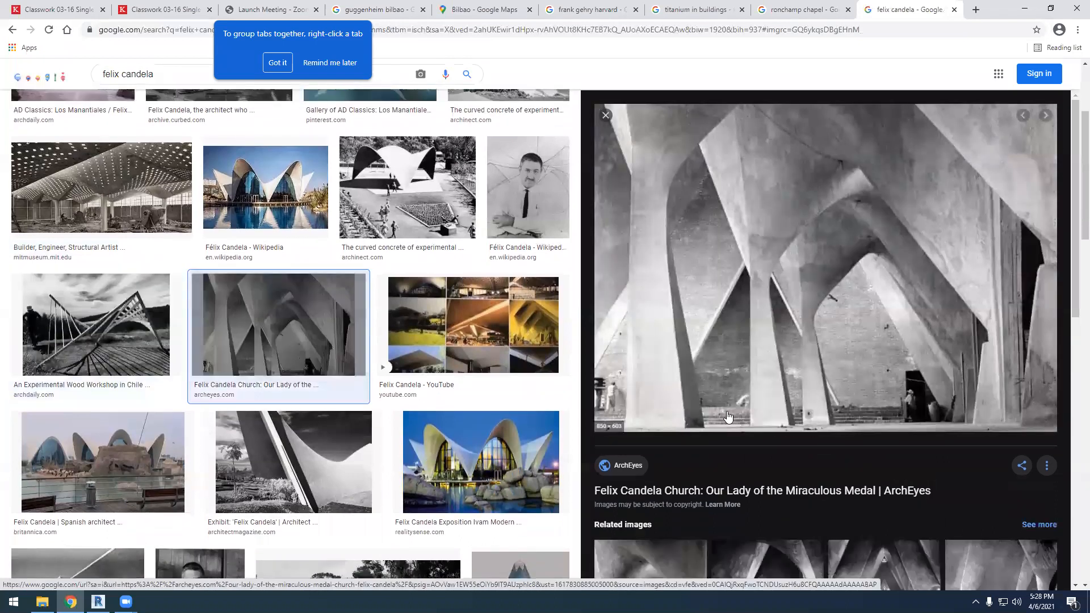
pyautogui.scroll(-4, 425, 350)
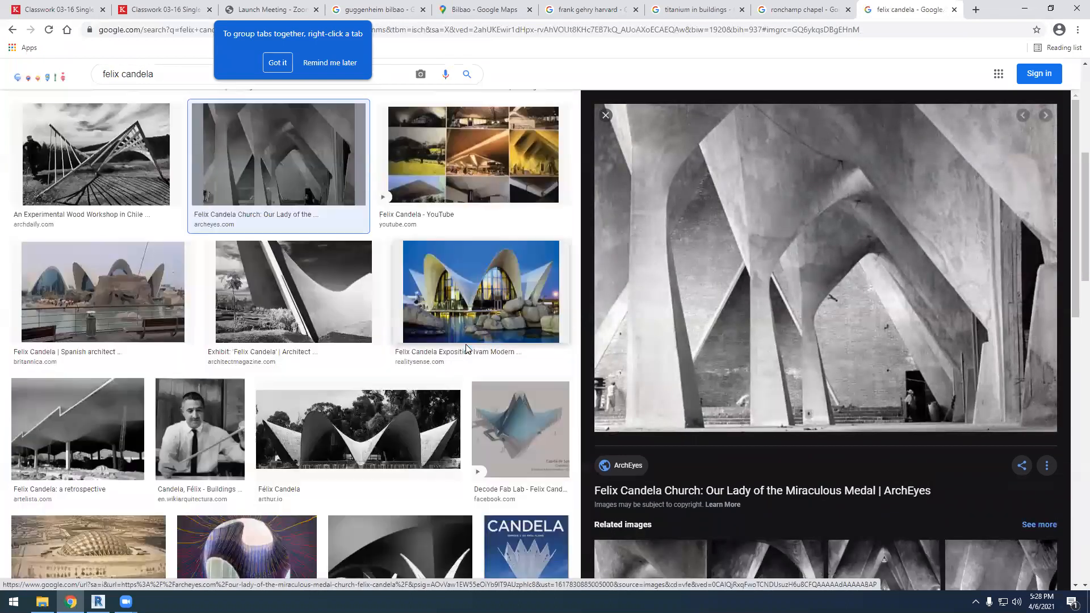
pyautogui.click(425, 349)
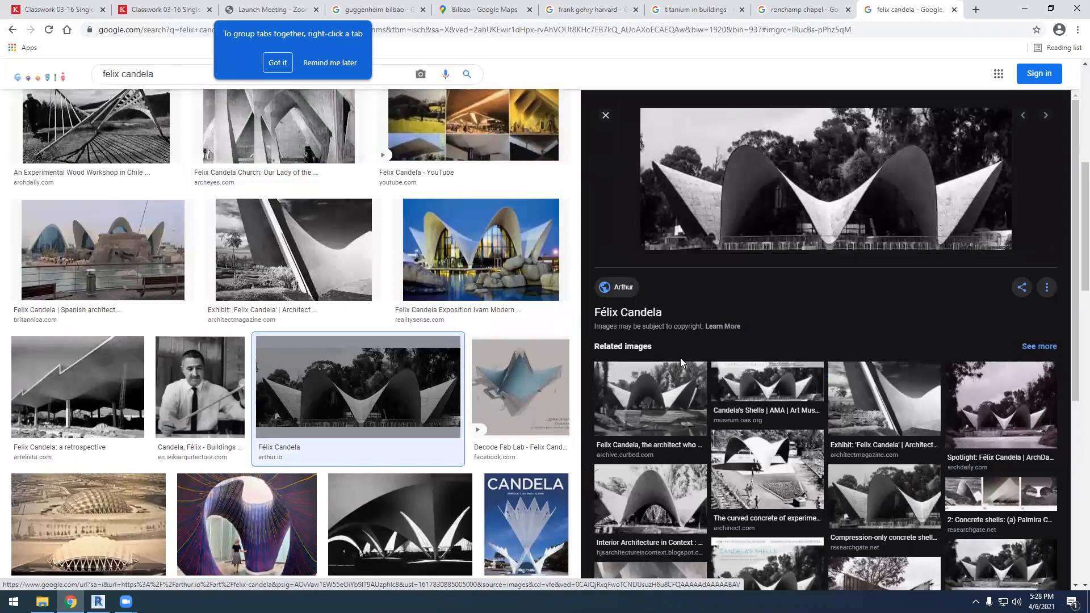
pyautogui.scroll(-3, 590, 385)
pyautogui.scroll(5, 591, 385)
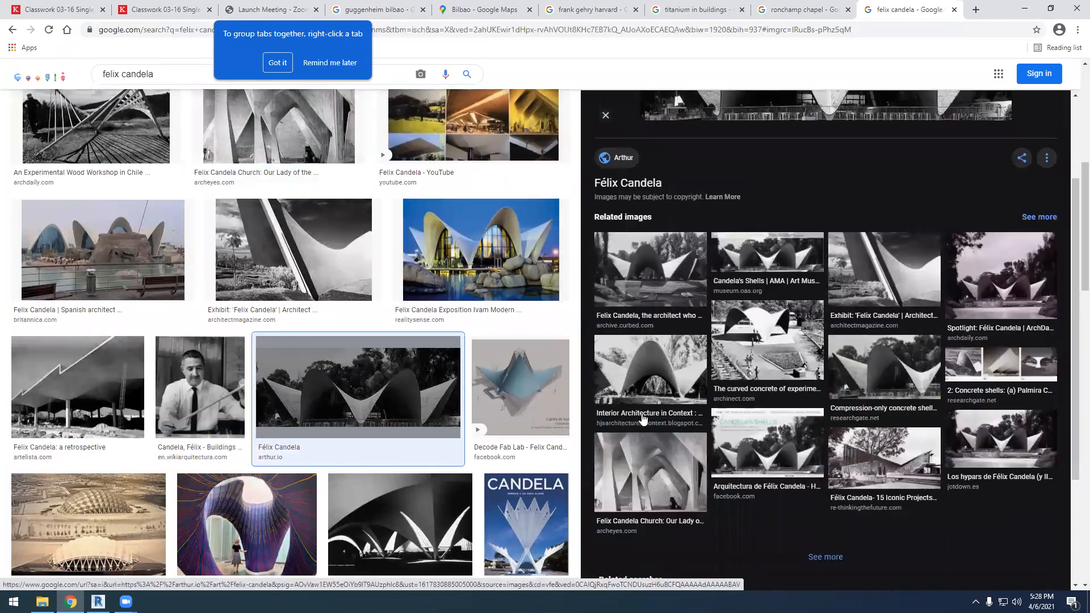
pyautogui.scroll(7, 413, 265)
pyautogui.click(414, 265)
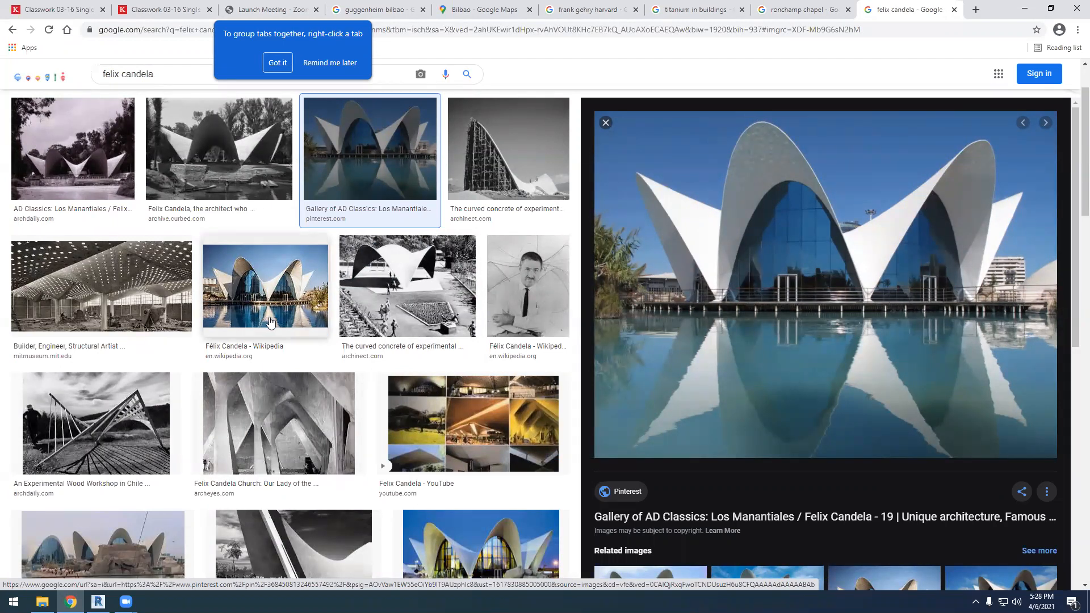
pyautogui.scroll(-7, 270, 322)
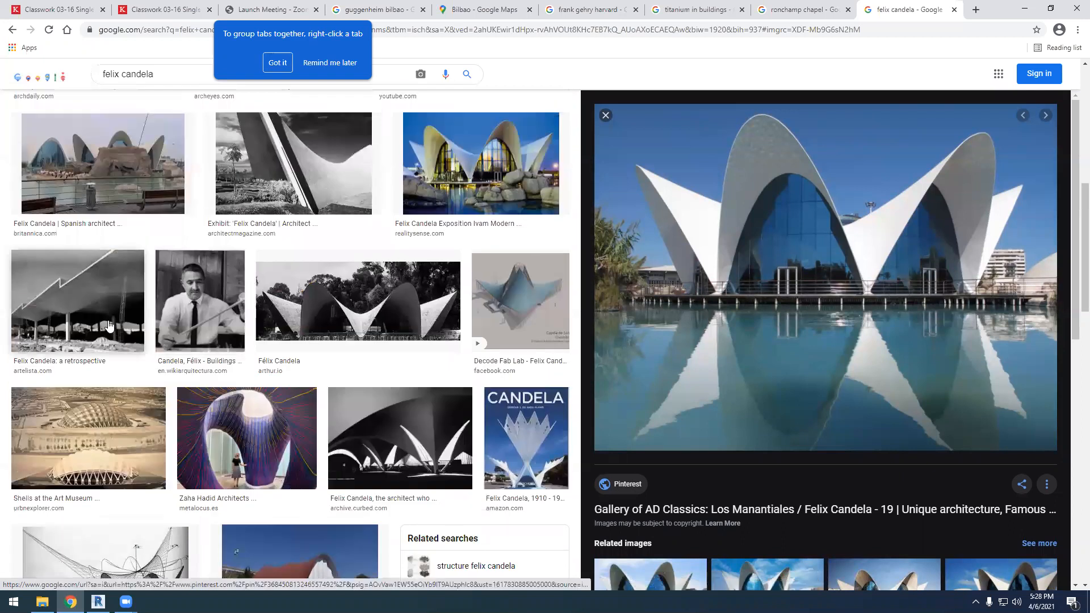
pyautogui.click(110, 326)
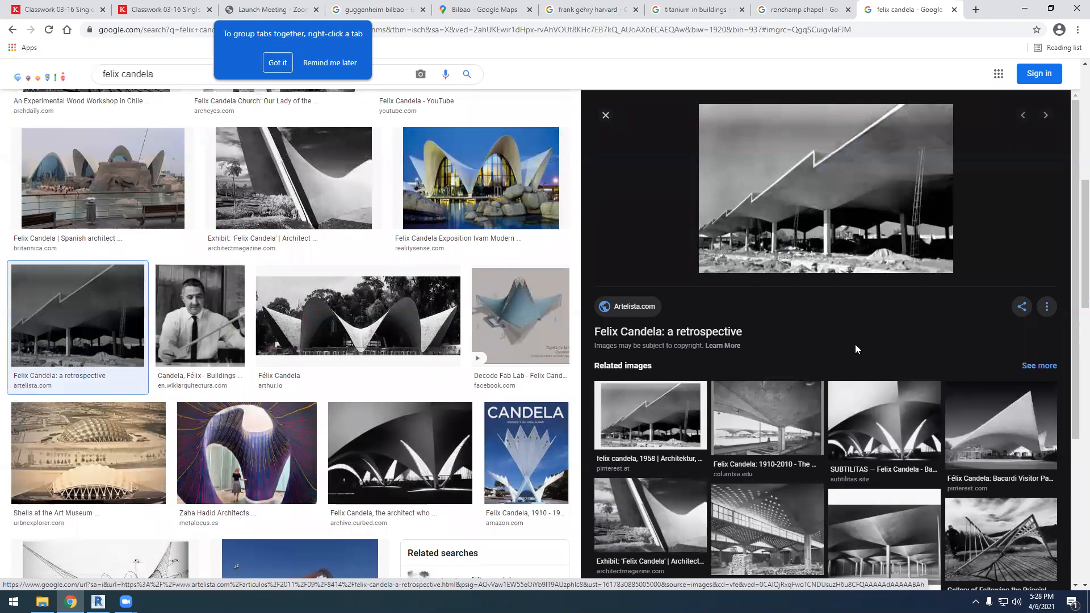
# Search Google Images for "FISAC PAGODA" in a new browser tab
pyautogui.click(975, 10)
pyautogui.write('FISAC ')
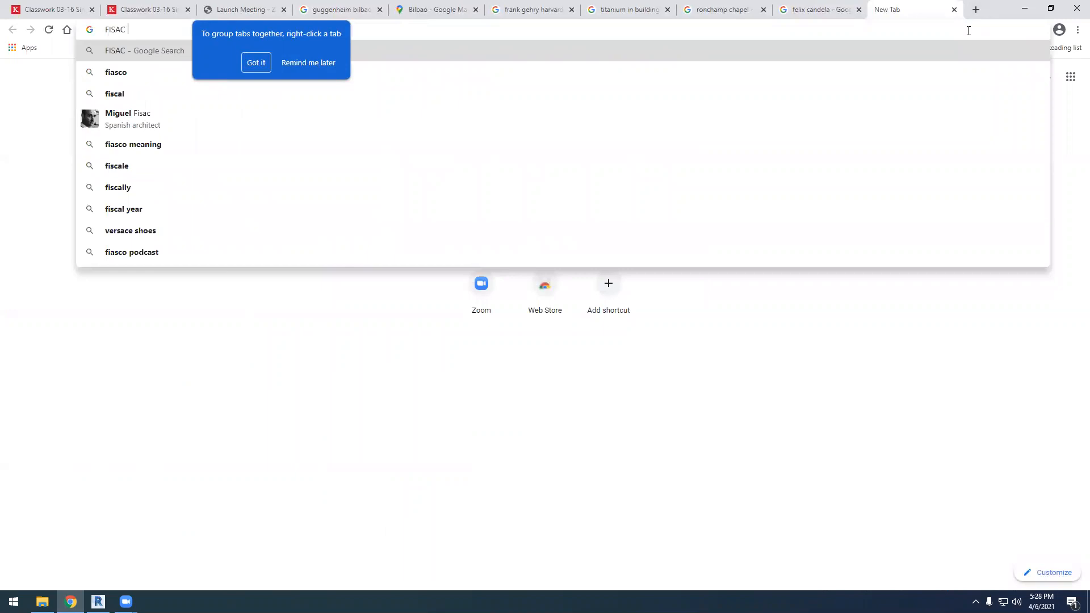
pyautogui.write('PAGODA')
pyautogui.press('Return')
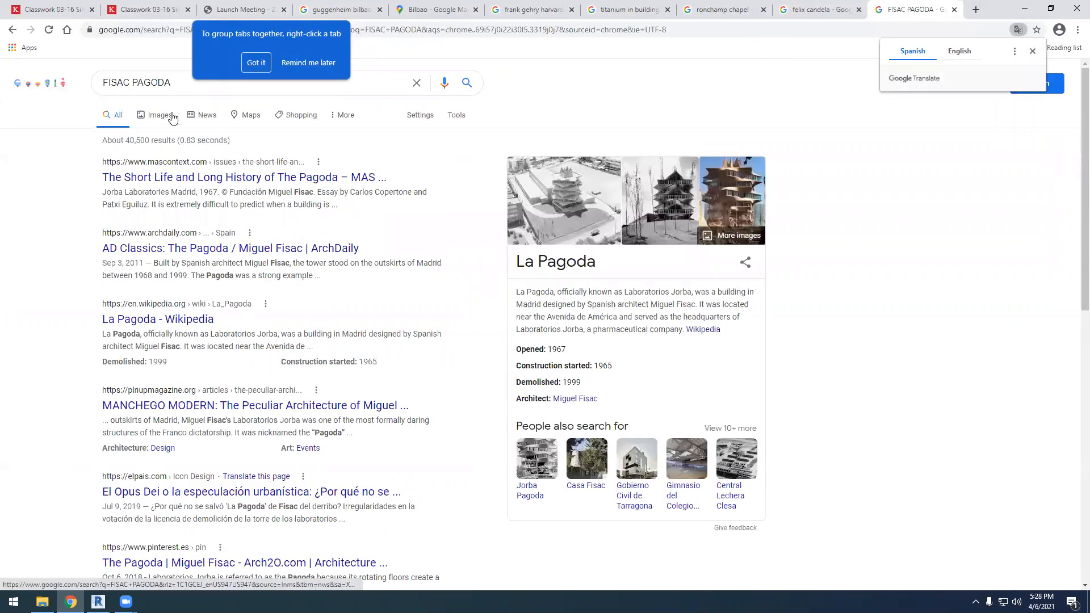
pyautogui.click(166, 117)
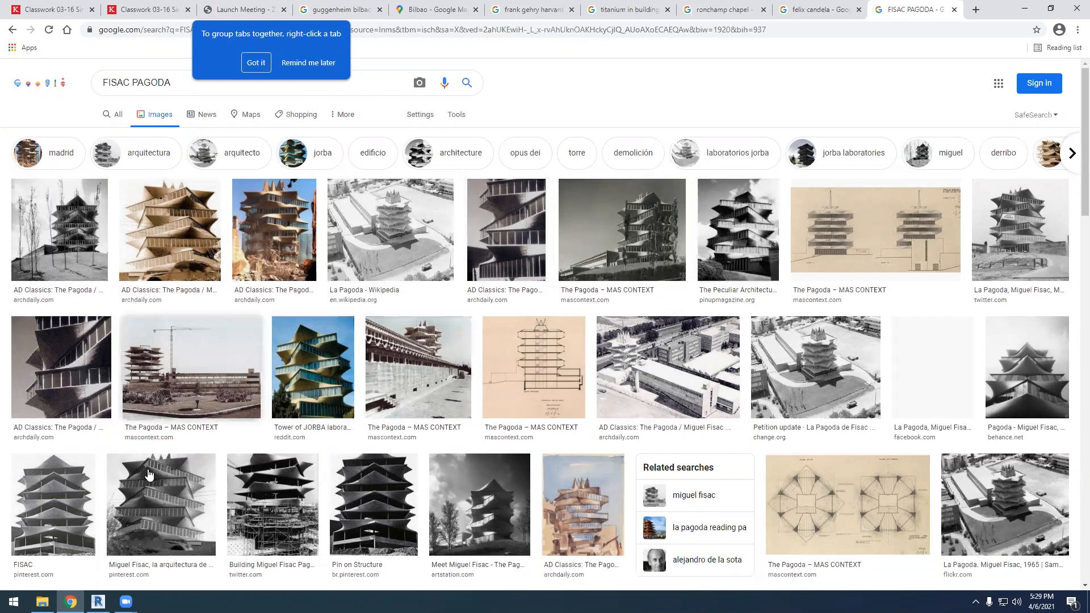
# Enlarge the Pinterest photo of Miguel Fisac's pagoda with the car in front and browse the related results
pyautogui.click(187, 503)
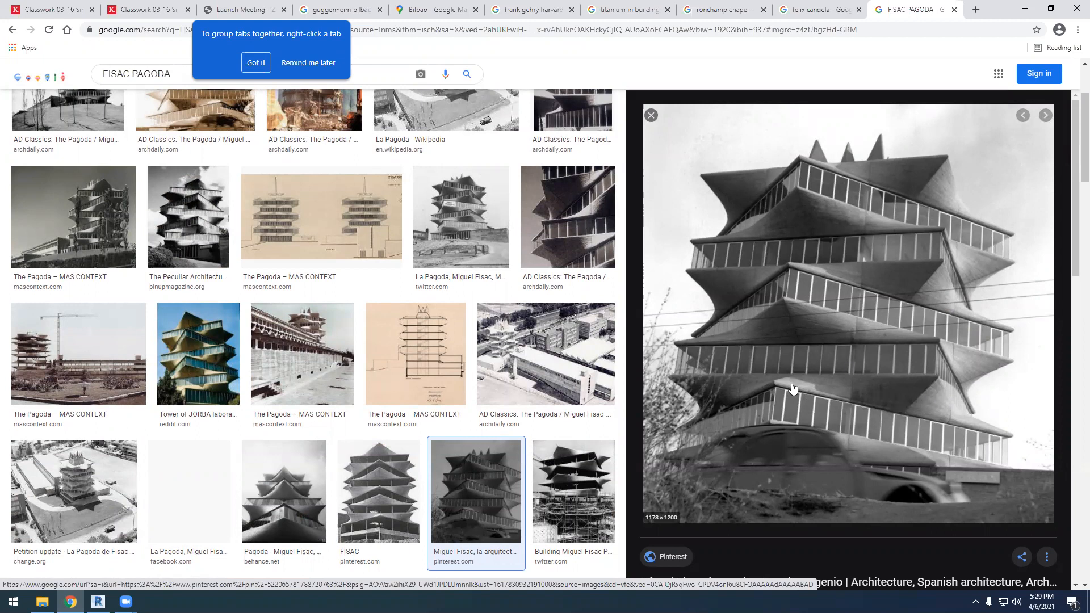
pyautogui.scroll(-3, 781, 331)
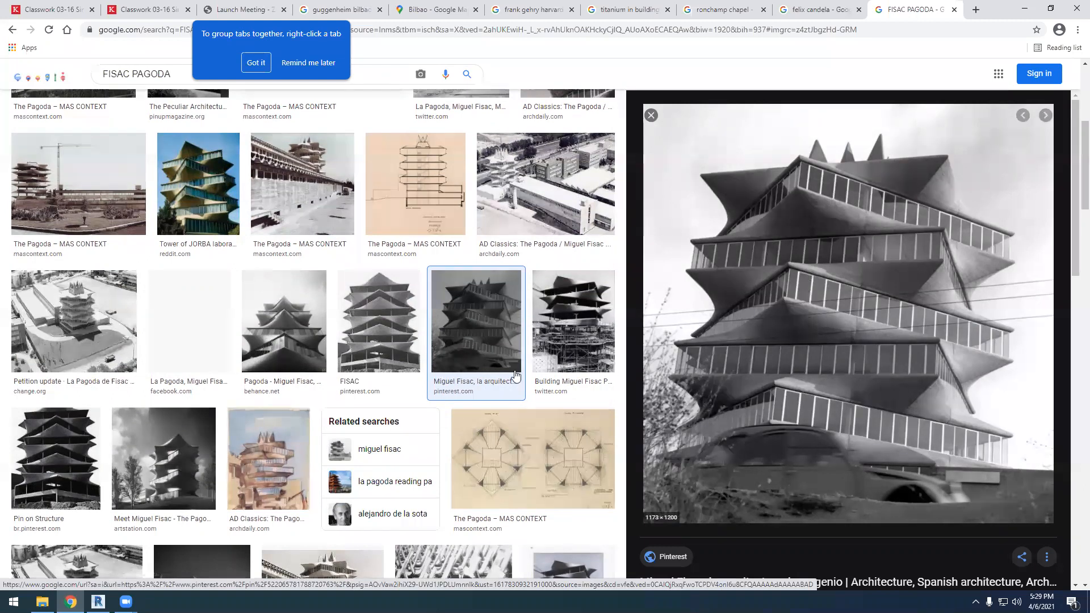
pyautogui.scroll(-3, 515, 375)
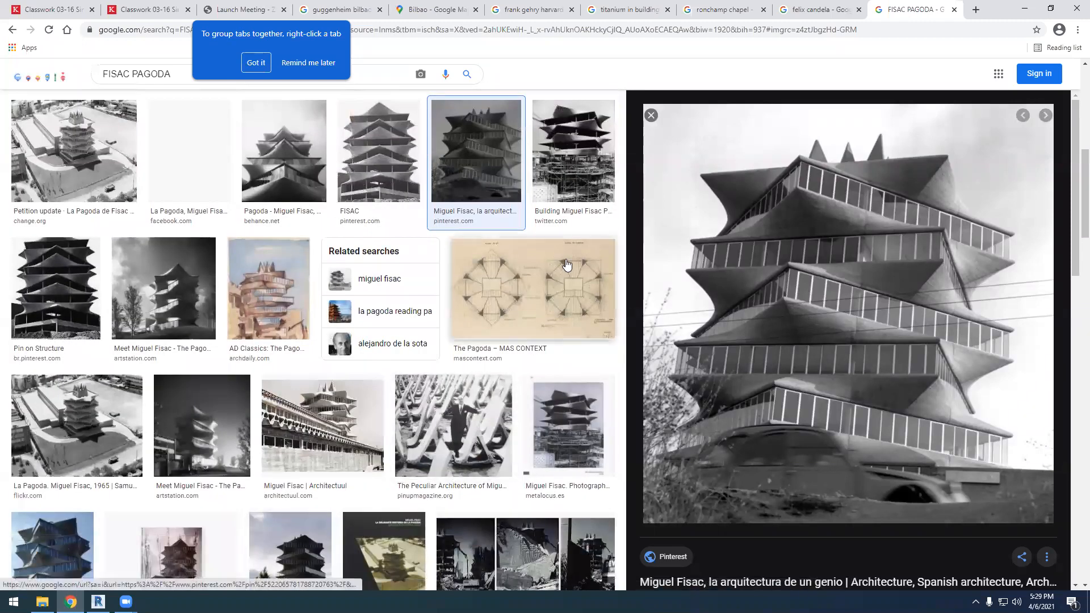
# Switch back to Revit and open the Level 1 floor plan at the empty area beside the column grid
pyautogui.click(1026, 10)
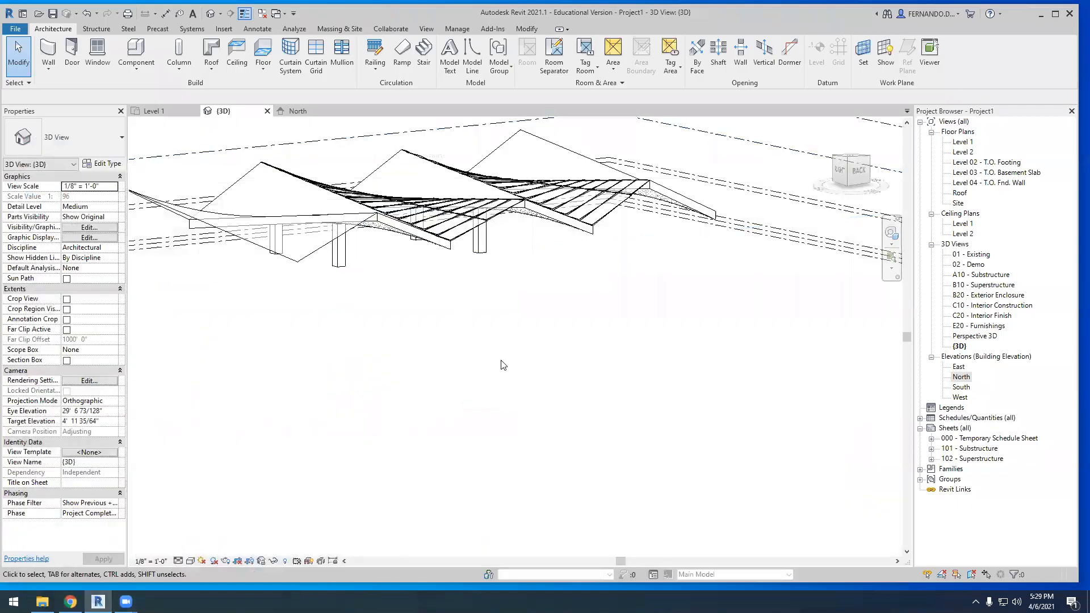
pyautogui.scroll(-1, 503, 365)
pyautogui.click(163, 116)
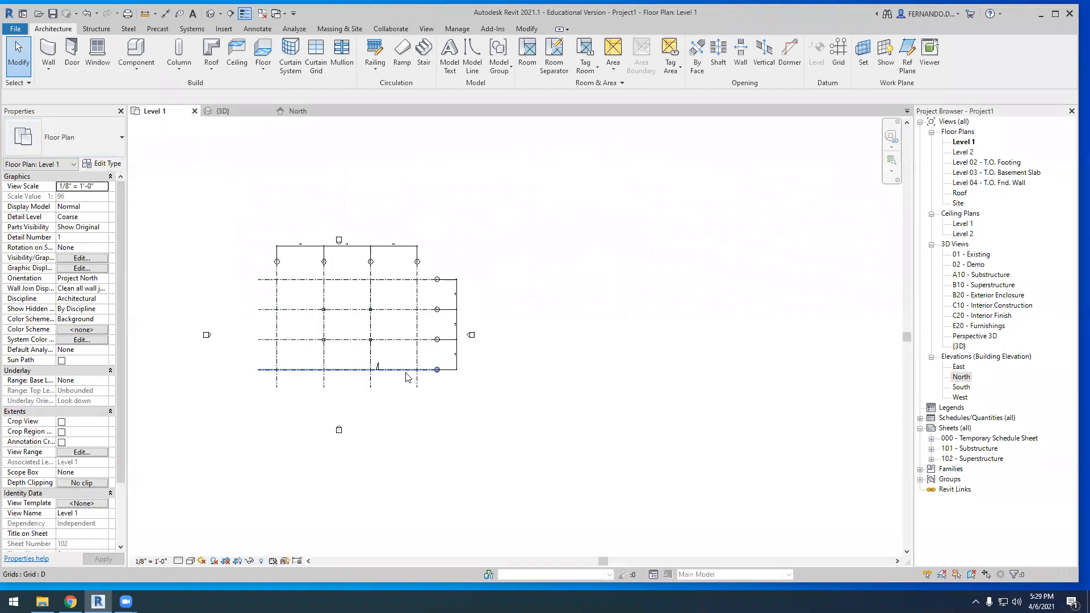
pyautogui.scroll(2, 586, 320)
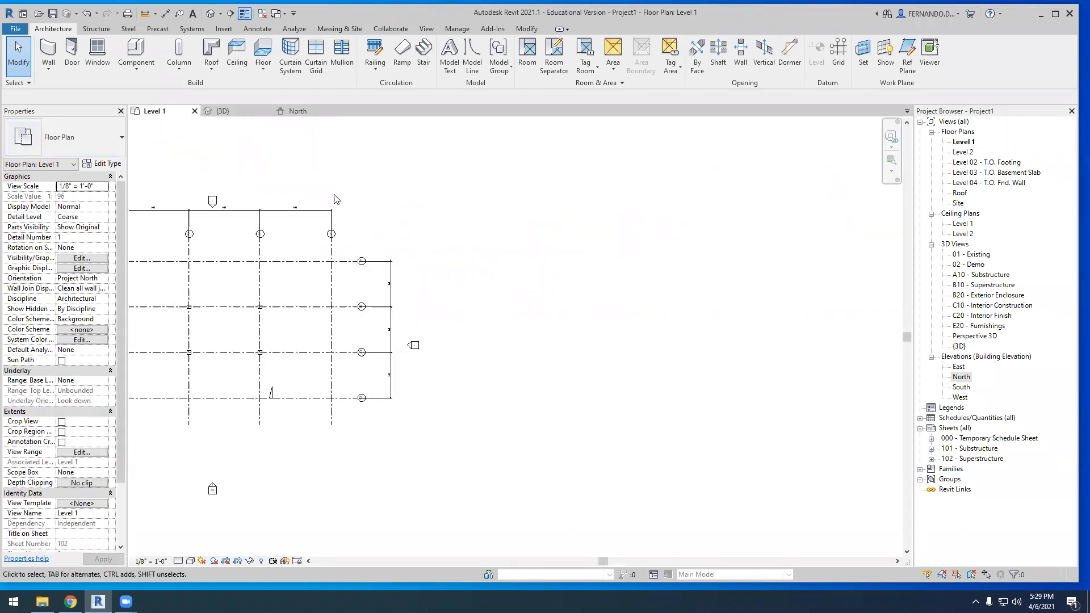
# Start a new in-place mass named Mass 2 and set its work plane to Level 1
pyautogui.click(342, 30)
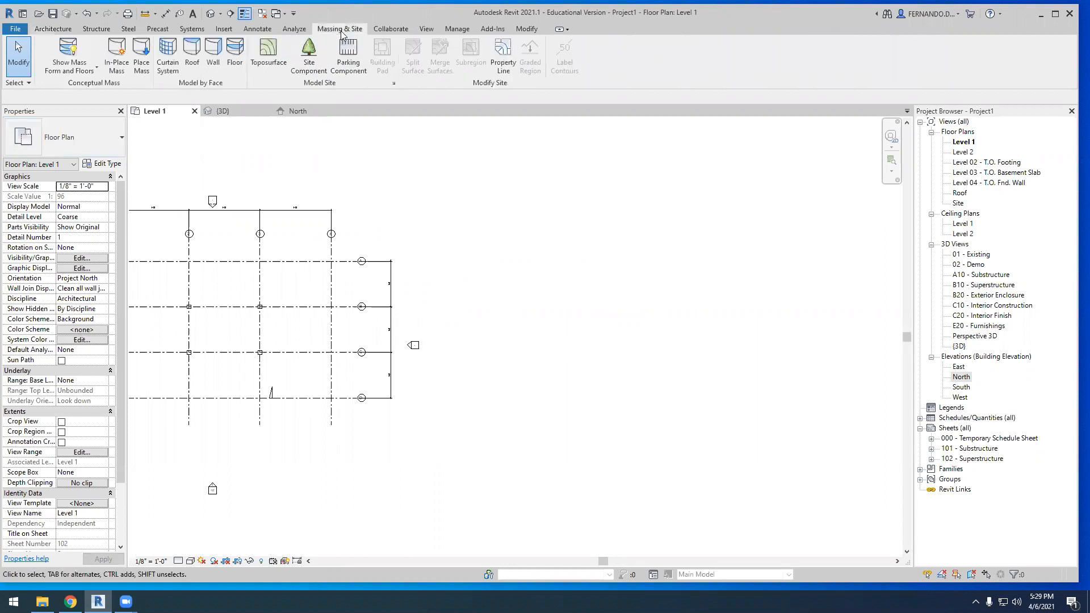
pyautogui.click(117, 57)
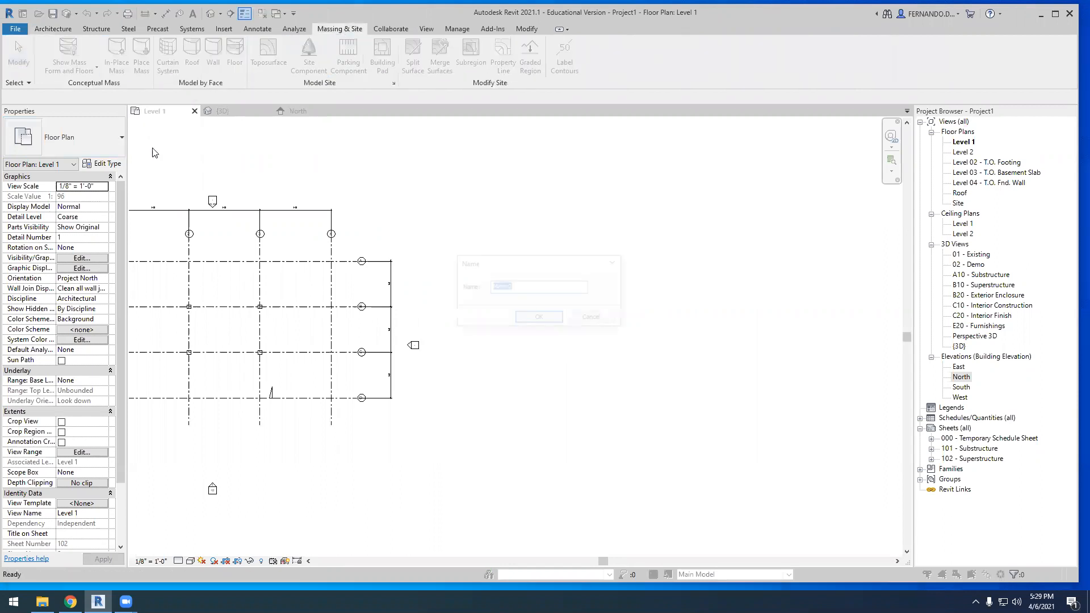
pyautogui.click(541, 321)
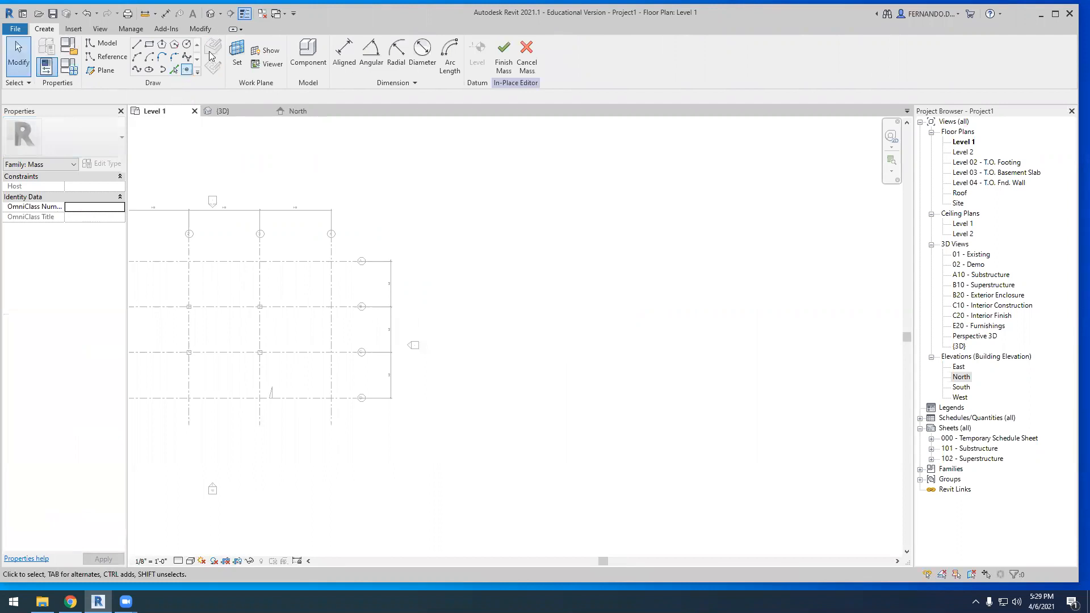
pyautogui.click(237, 54)
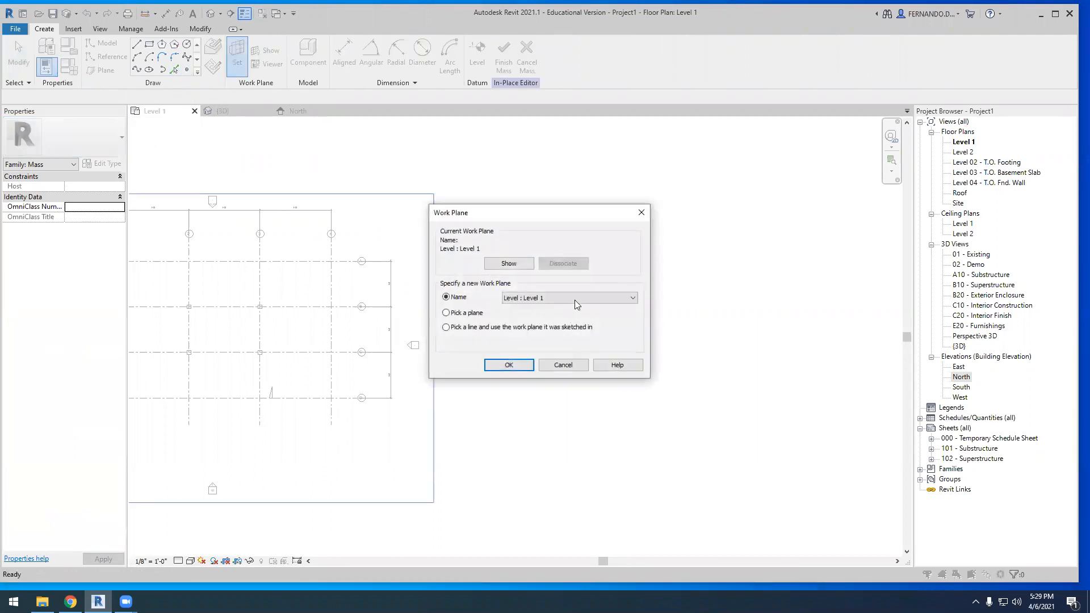
pyautogui.click(508, 365)
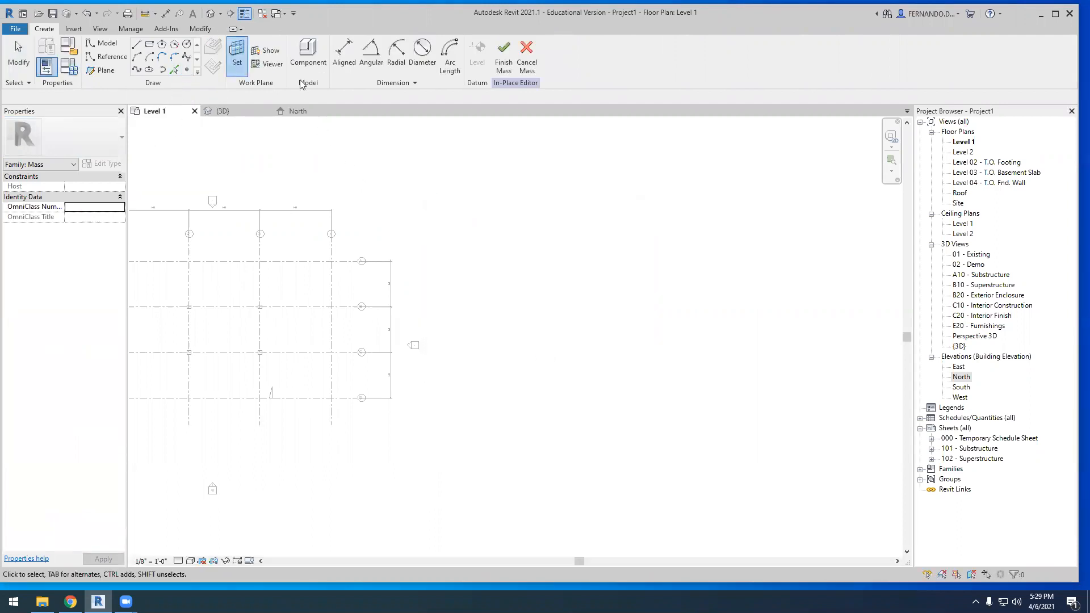
# Sketch a closed 40' by 40' square of model lines in the empty area beside the column grid
pyautogui.click(136, 44)
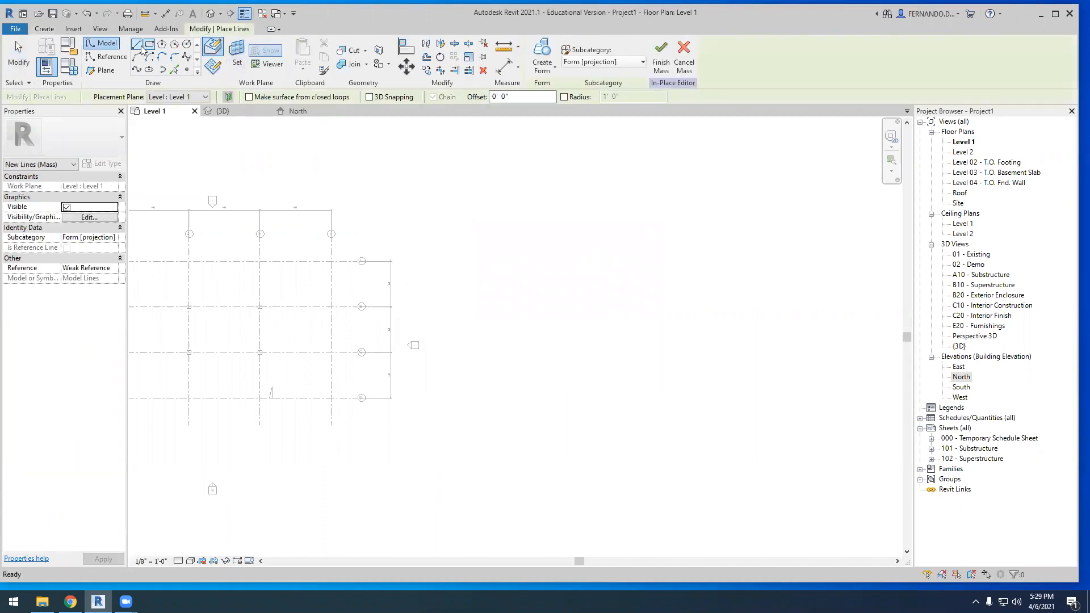
pyautogui.click(531, 268)
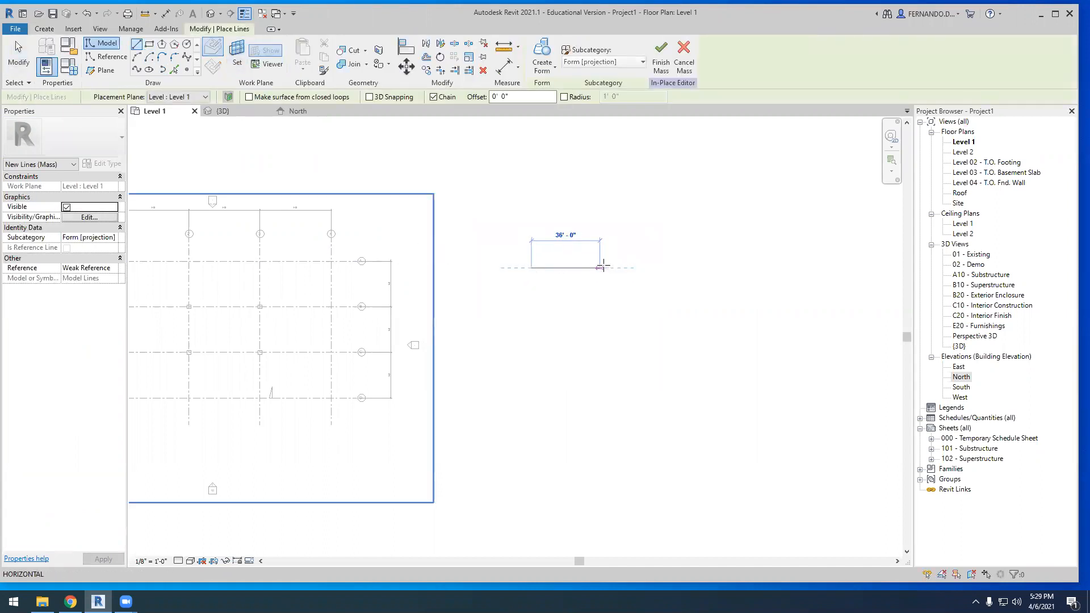
pyautogui.click(606, 268)
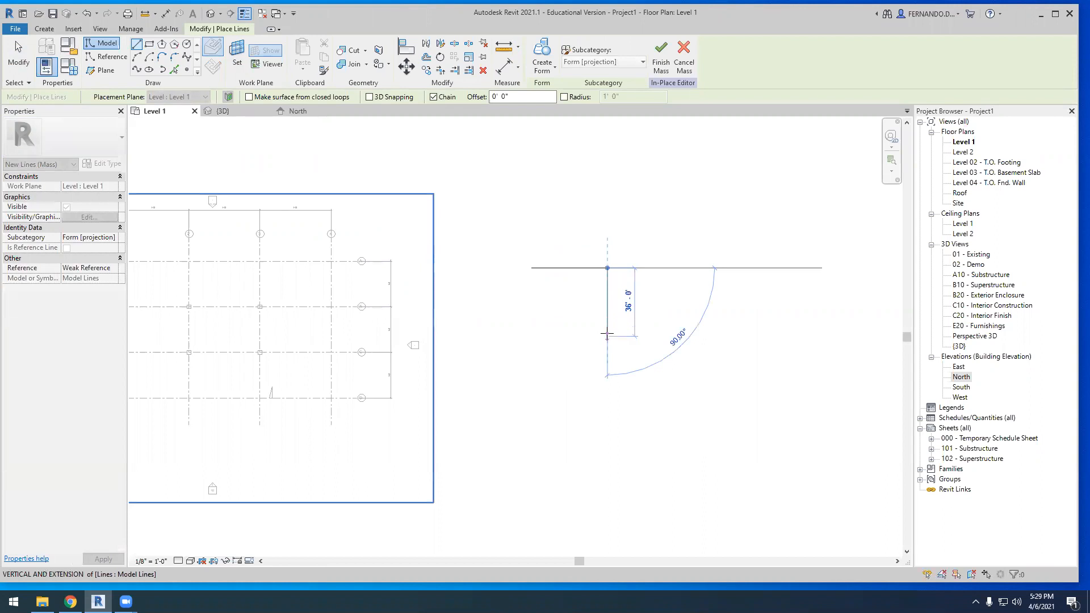
pyautogui.write('40')
pyautogui.press('Return')
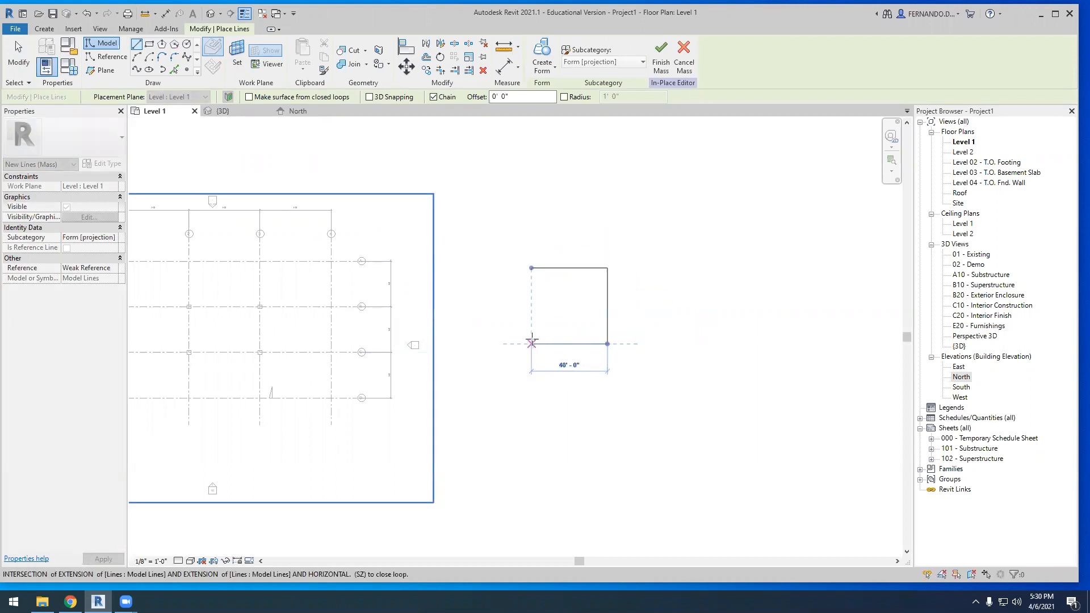
pyautogui.click(532, 343)
pyautogui.click(532, 268)
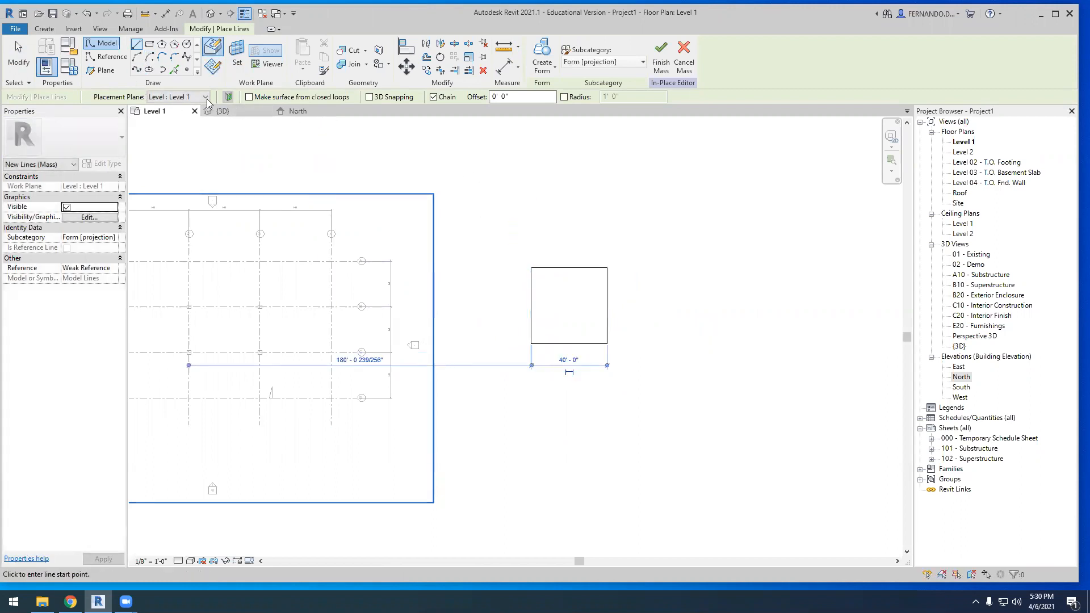
pyautogui.click(237, 52)
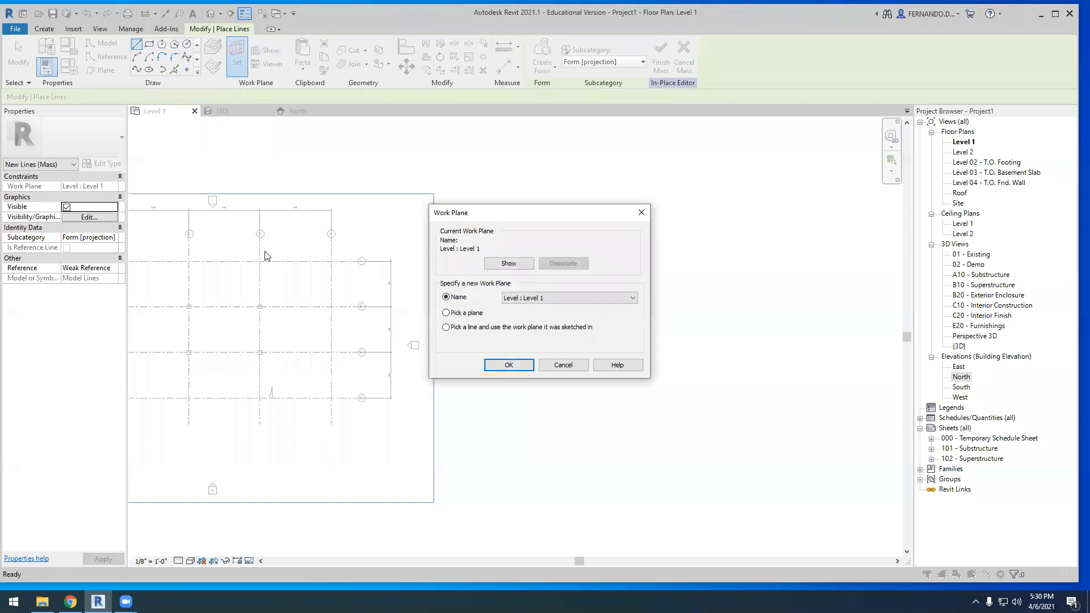
pyautogui.click(624, 298)
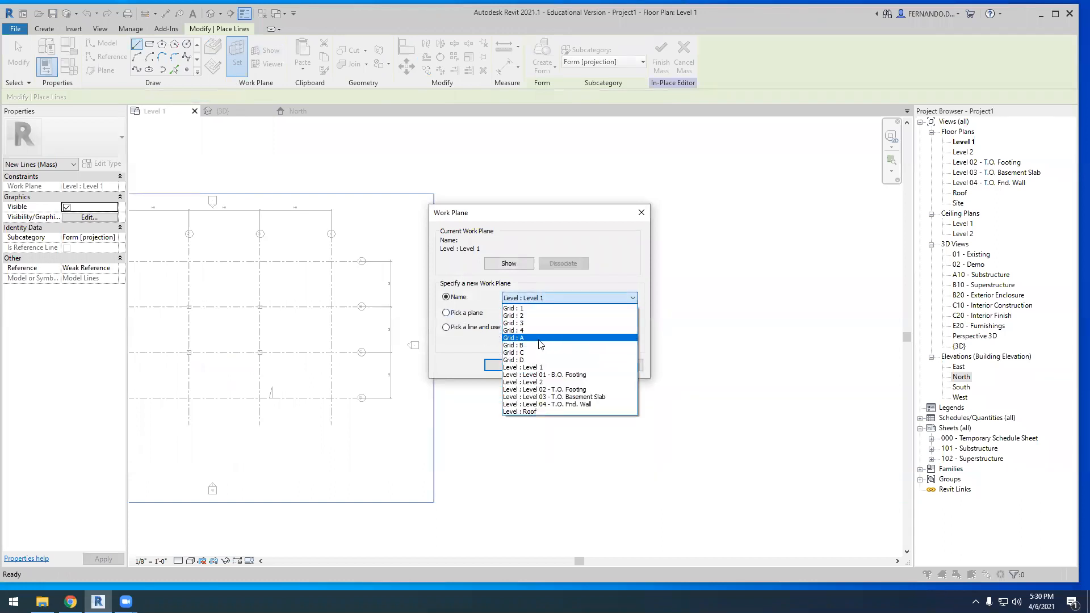
pyautogui.click(517, 316)
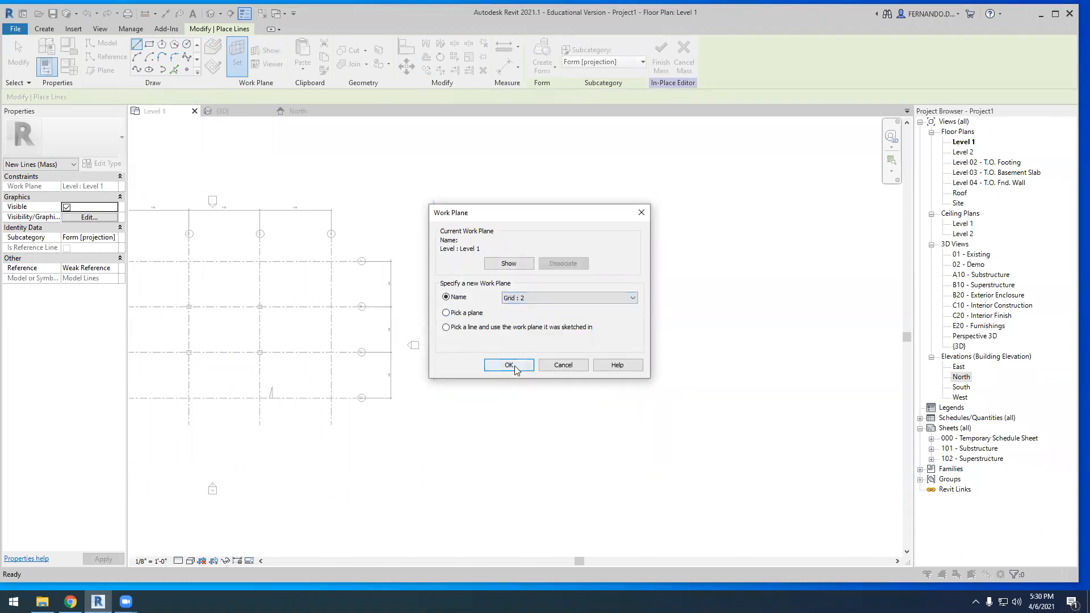
pyautogui.click(511, 366)
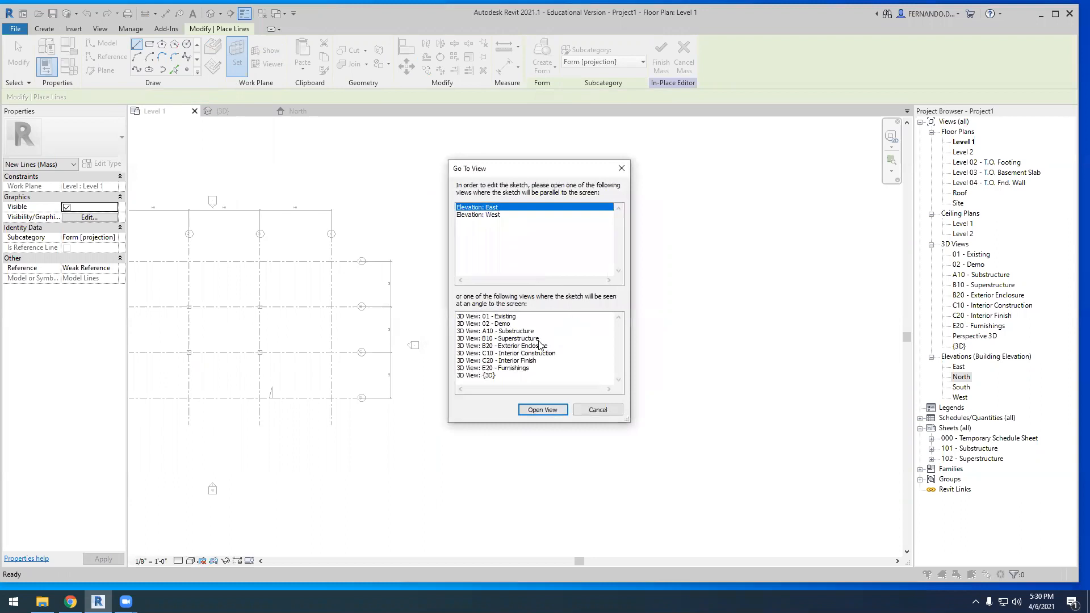
pyautogui.click(599, 410)
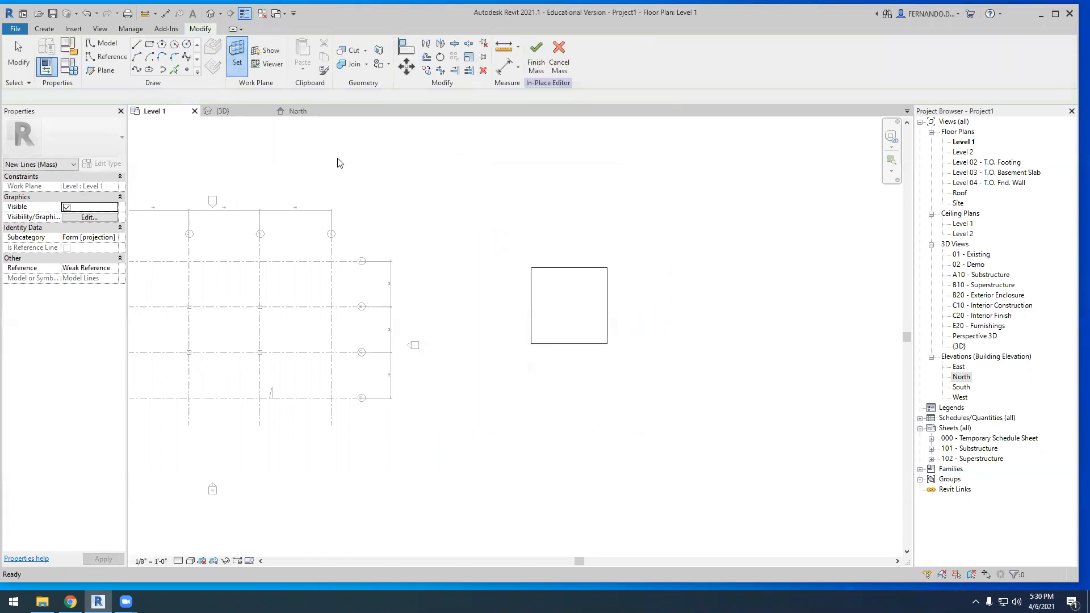
# Set the mass work plane to Level 2
pyautogui.click(263, 50)
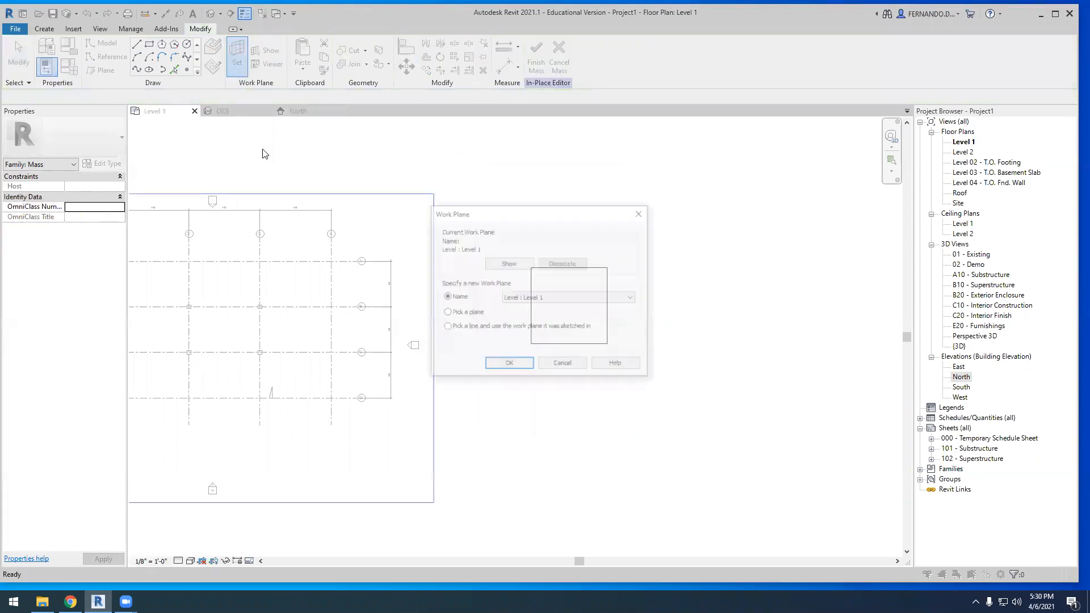
pyautogui.click(632, 298)
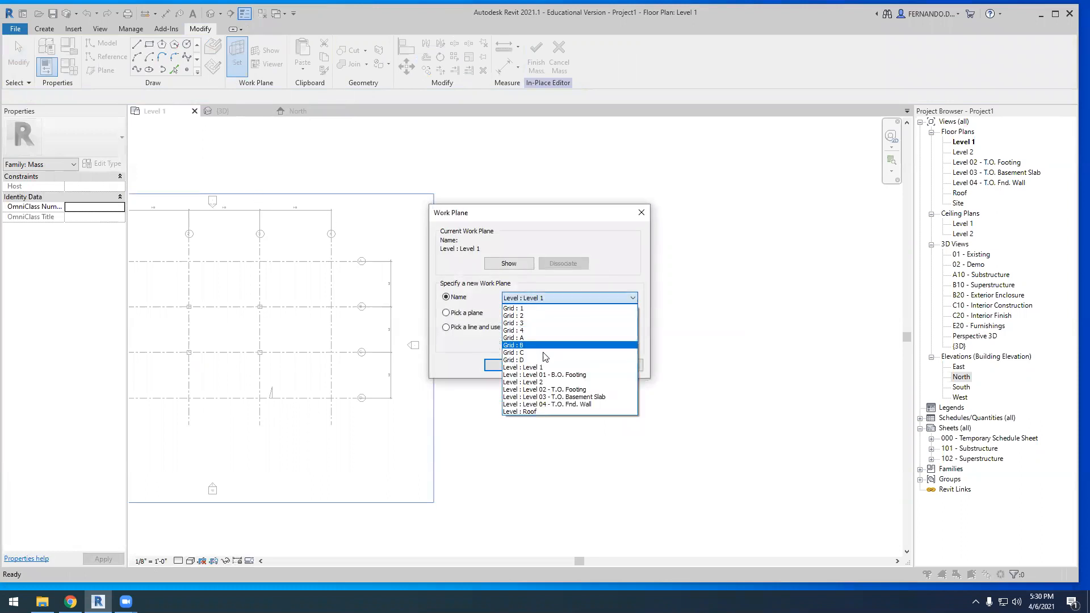
pyautogui.click(534, 384)
pyautogui.click(518, 366)
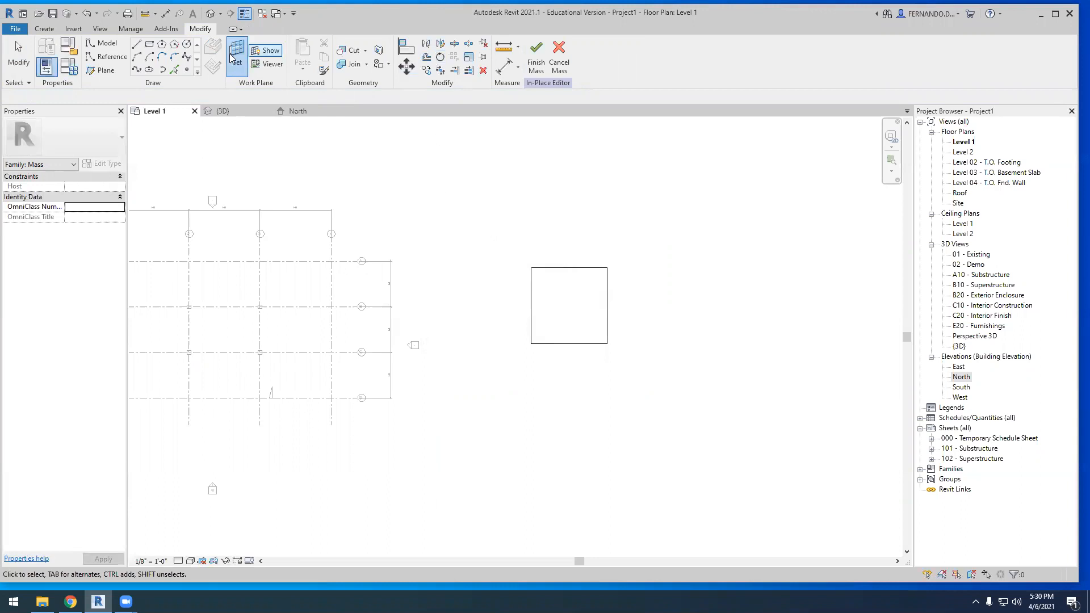
pyautogui.click(138, 44)
pyautogui.scroll(3, 553, 276)
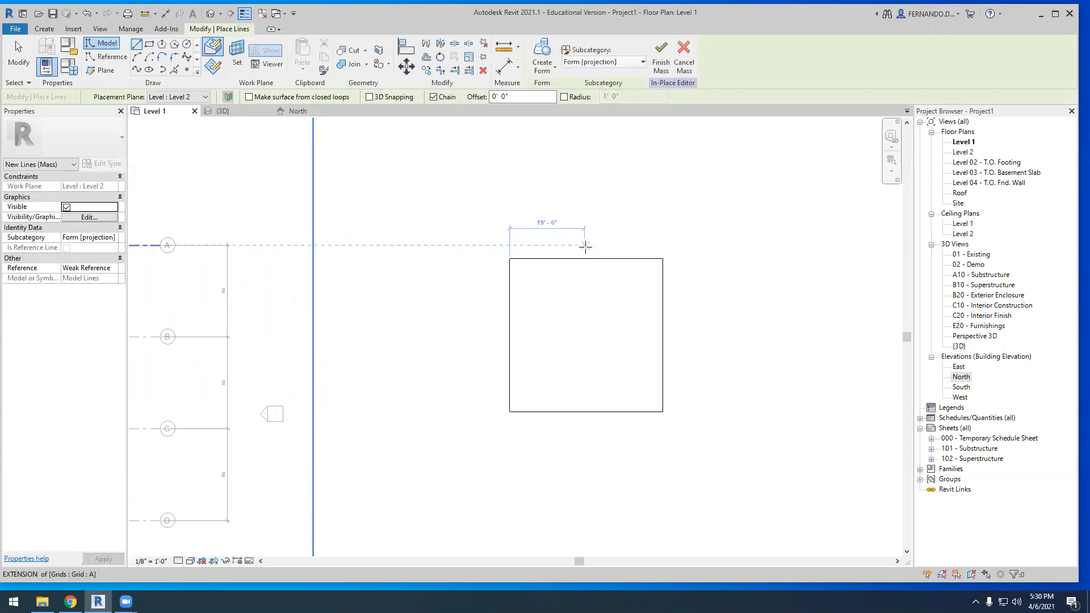
pyautogui.click(586, 246)
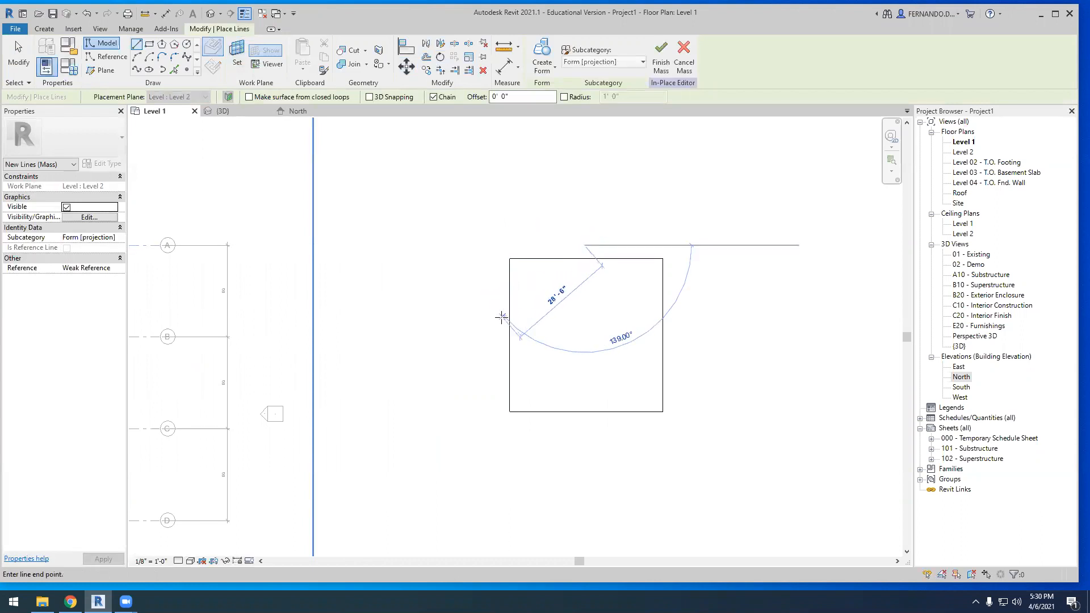
pyautogui.scroll(-1, 558, 275)
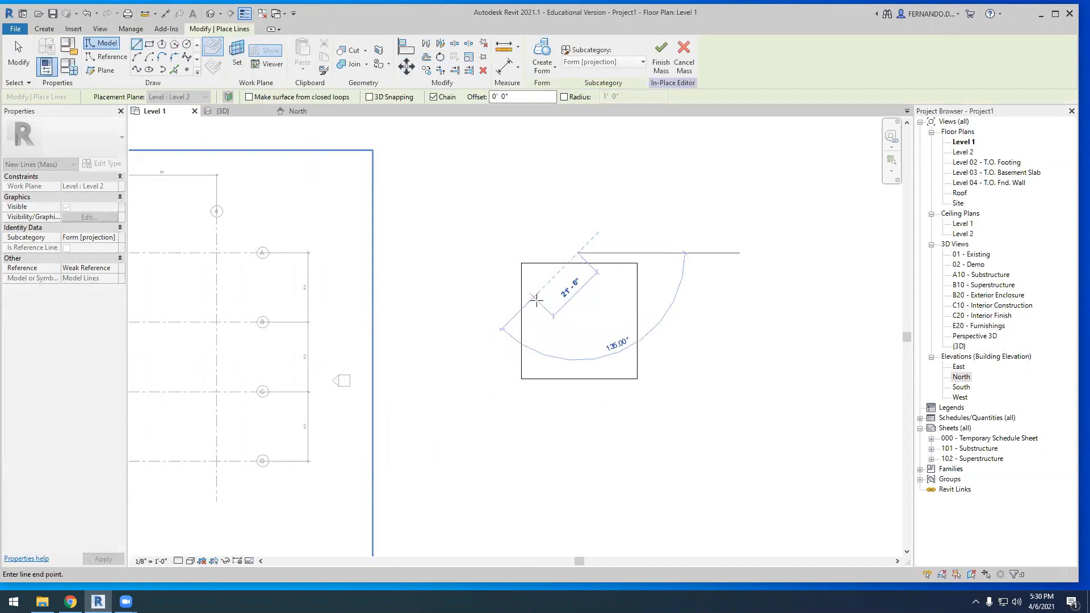
pyautogui.press('Escape')
pyautogui.scroll(-1, 559, 267)
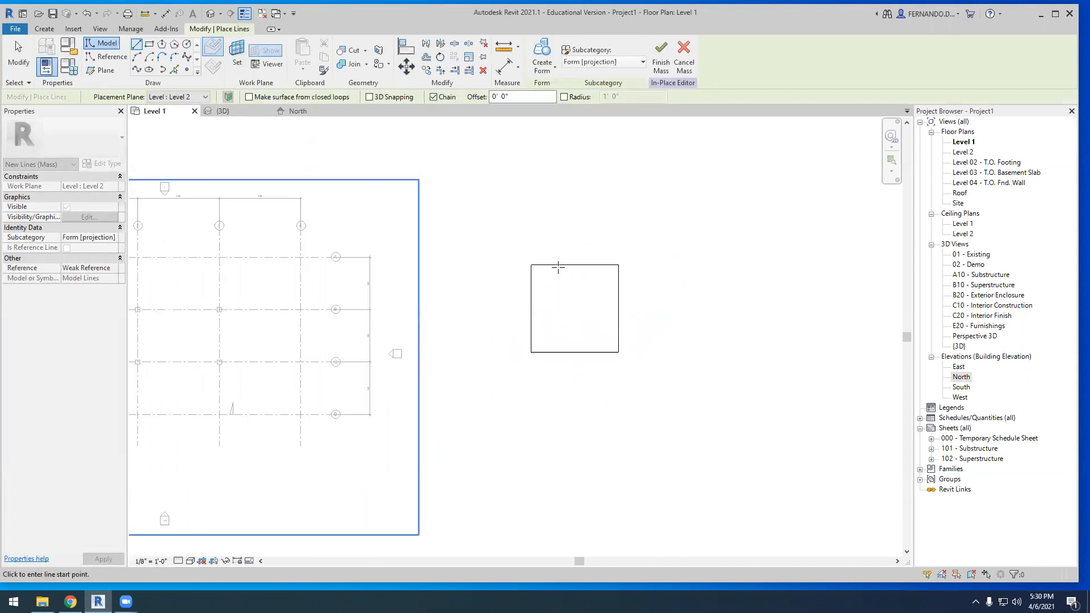
# In the 3D view seen from above, trace a second 40' square on the Level 02 - T.O. Footing plane, matching the first square's corners
pyautogui.click(222, 111)
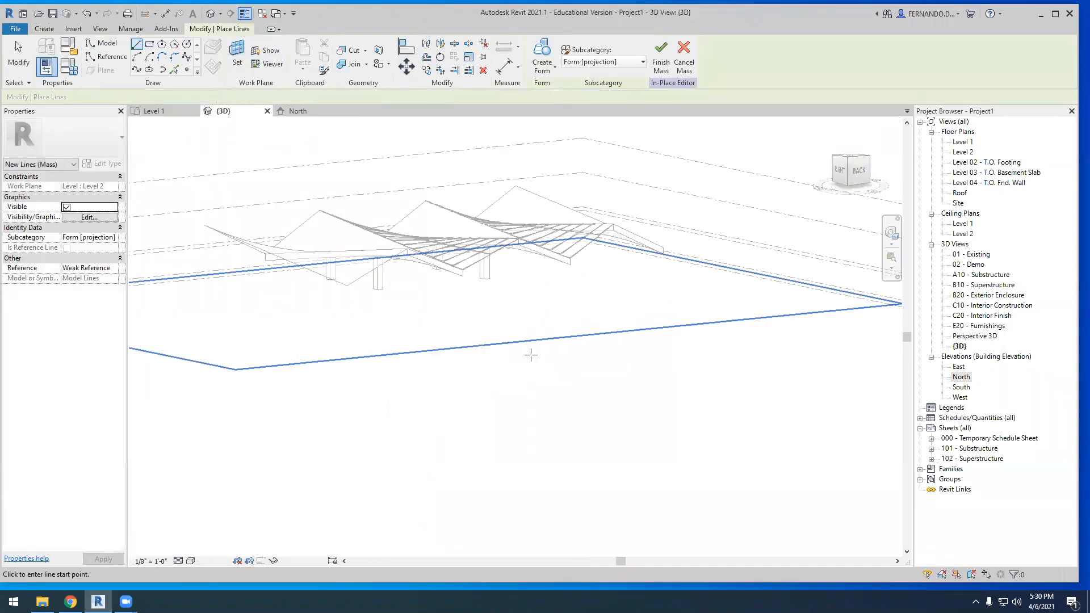
pyautogui.scroll(-2, 470, 331)
pyautogui.keyDown('shift'); pyautogui.moveTo(730, 283); pyautogui.dragTo(805, 452, button='middle'); pyautogui.keyUp('shift')
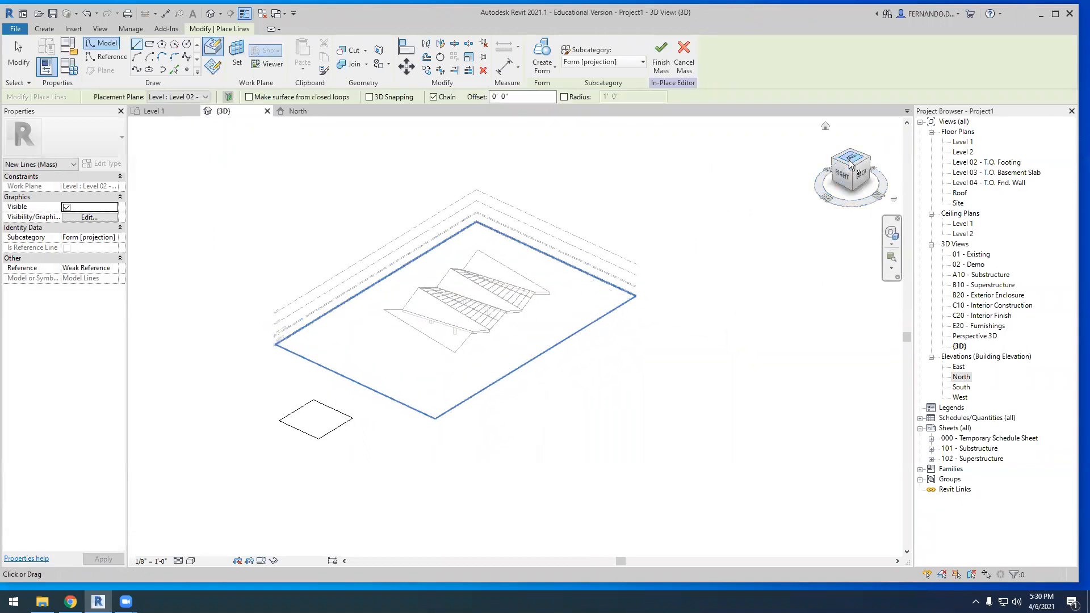
pyautogui.click(851, 161)
pyautogui.scroll(-3, 433, 258)
pyautogui.scroll(4, 522, 454)
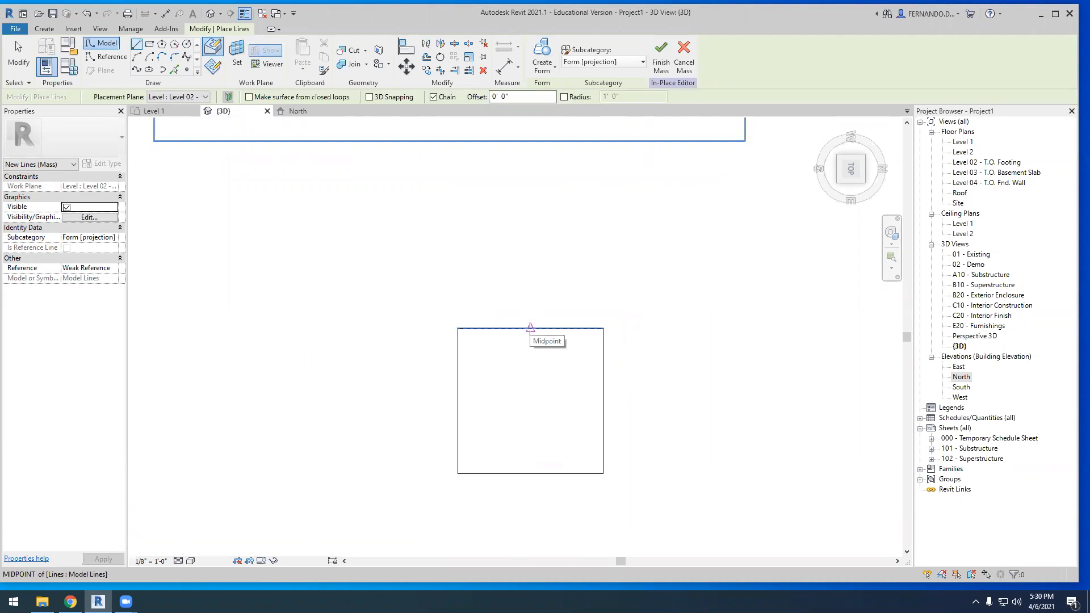
pyautogui.click(458, 327)
pyautogui.click(603, 328)
pyautogui.click(603, 474)
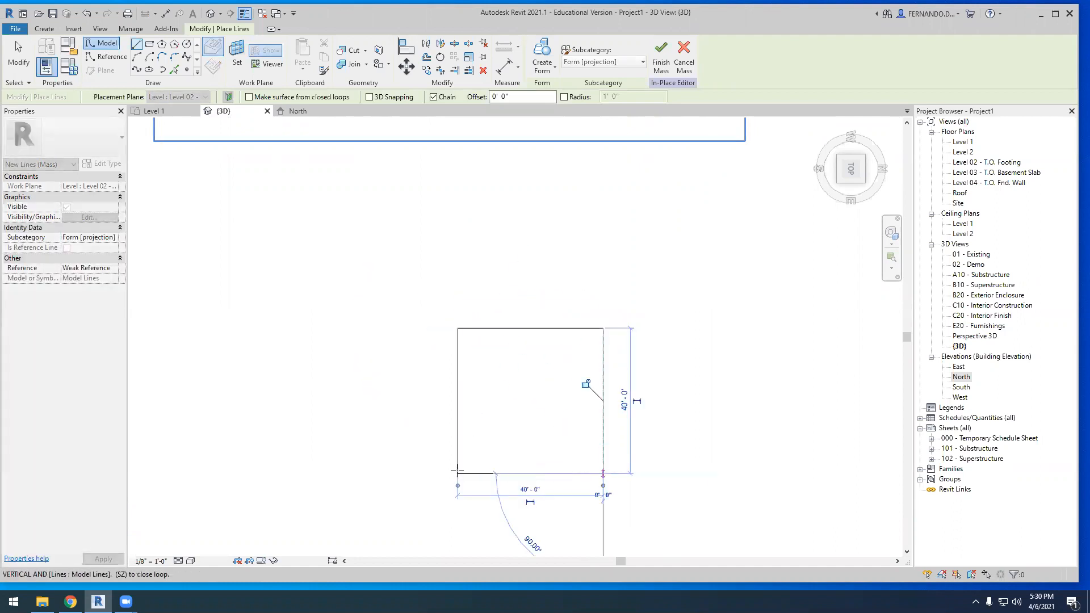
pyautogui.click(458, 473)
pyautogui.click(457, 329)
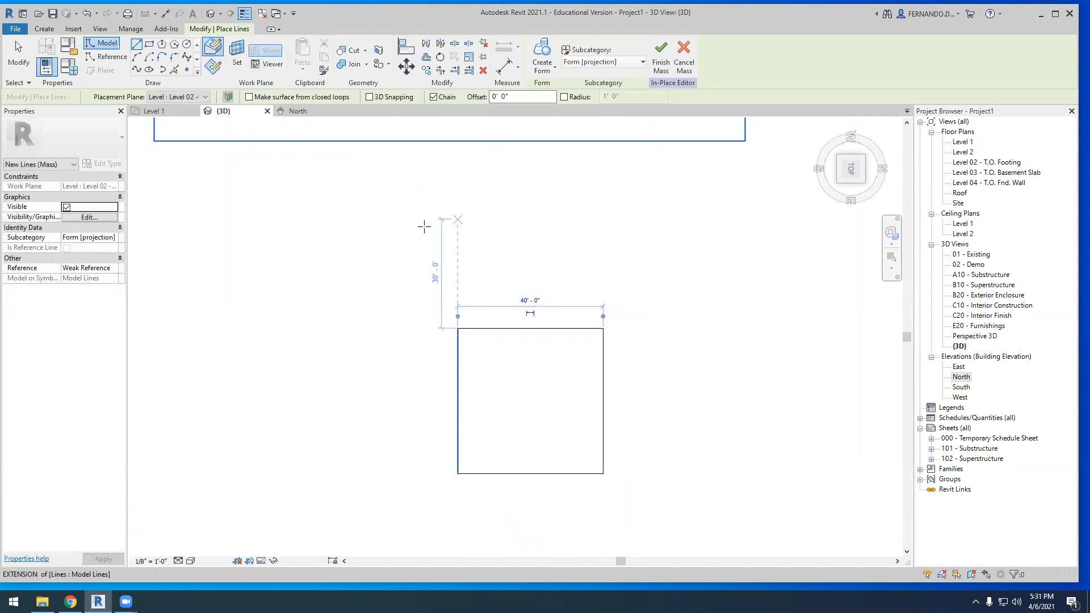
# Rotate the upper square about its centre by about 45° relative to the lower square
pyautogui.keyDown('shift'); pyautogui.moveTo(380, 241); pyautogui.dragTo(604, 336, button='middle'); pyautogui.keyUp('shift')
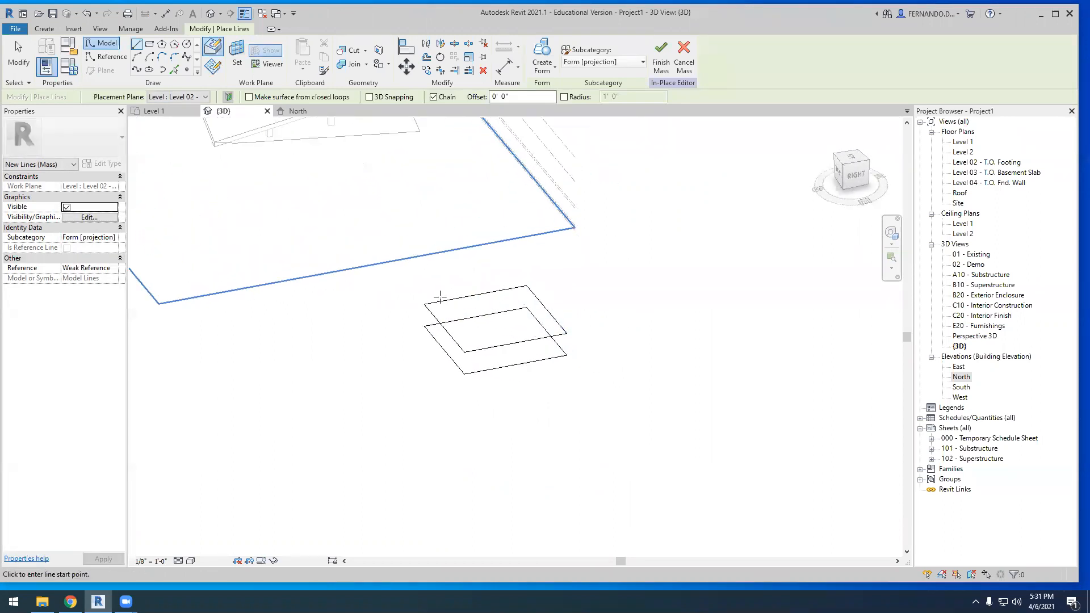
pyautogui.click(140, 45)
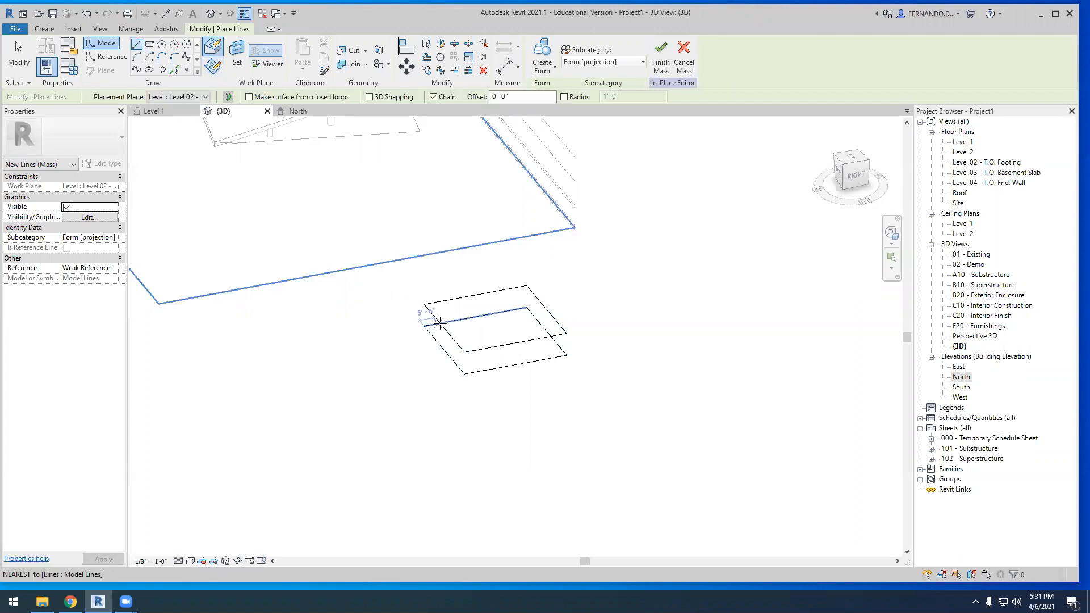
pyautogui.scroll(1, 448, 331)
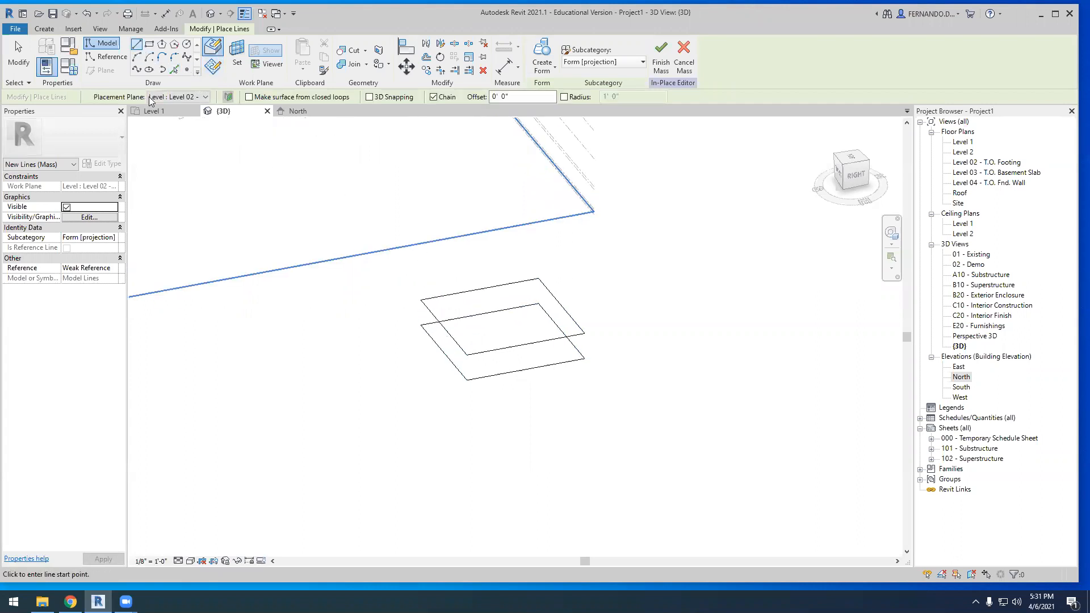
pyautogui.scroll(1, 459, 305)
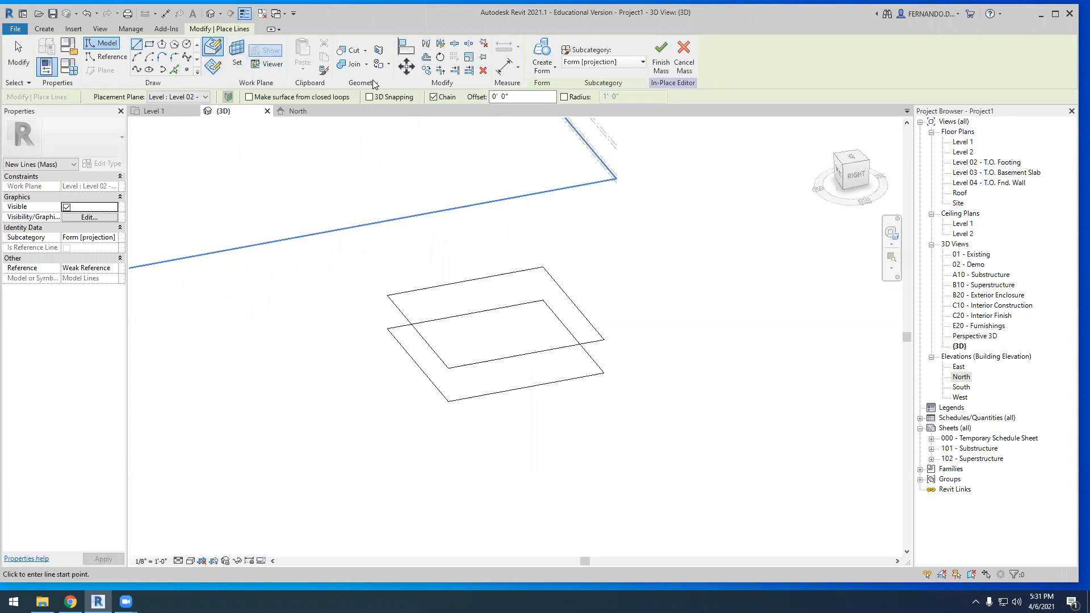
pyautogui.click(441, 57)
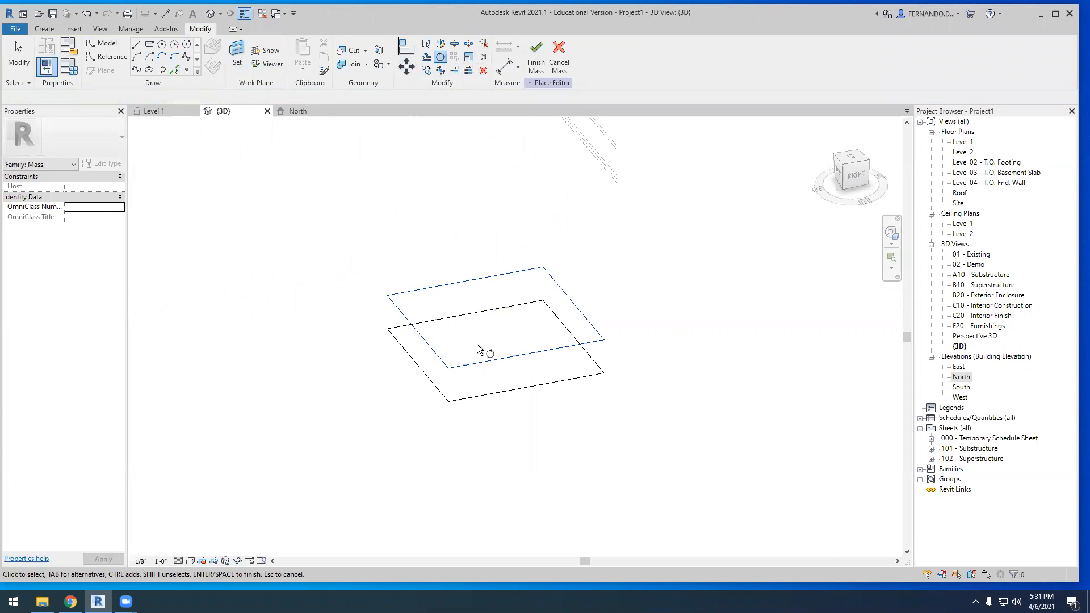
pyautogui.click(524, 355)
pyautogui.press('Return')
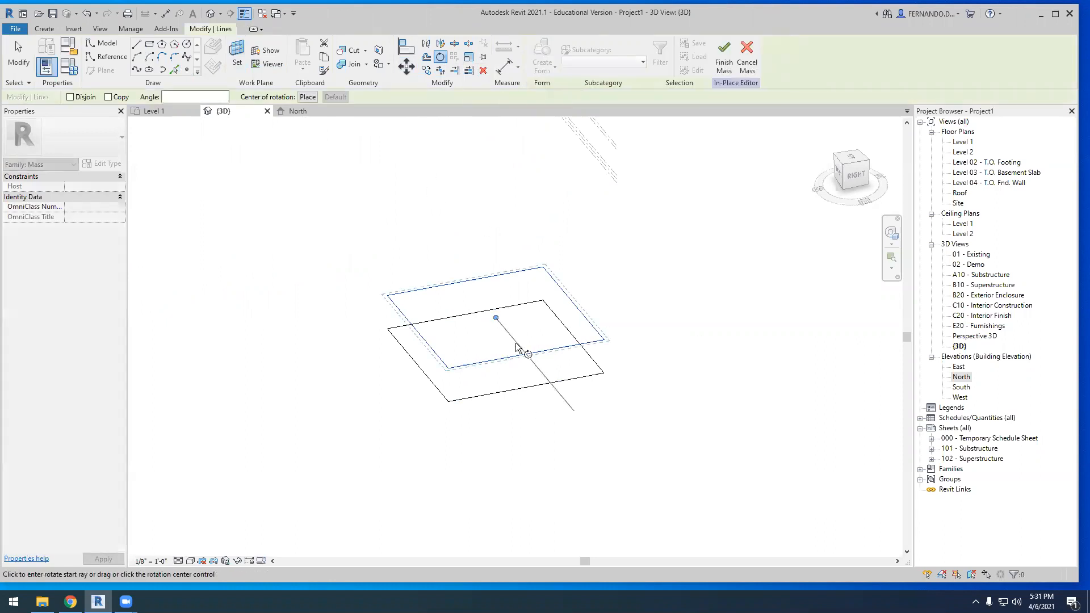
pyautogui.click(526, 352)
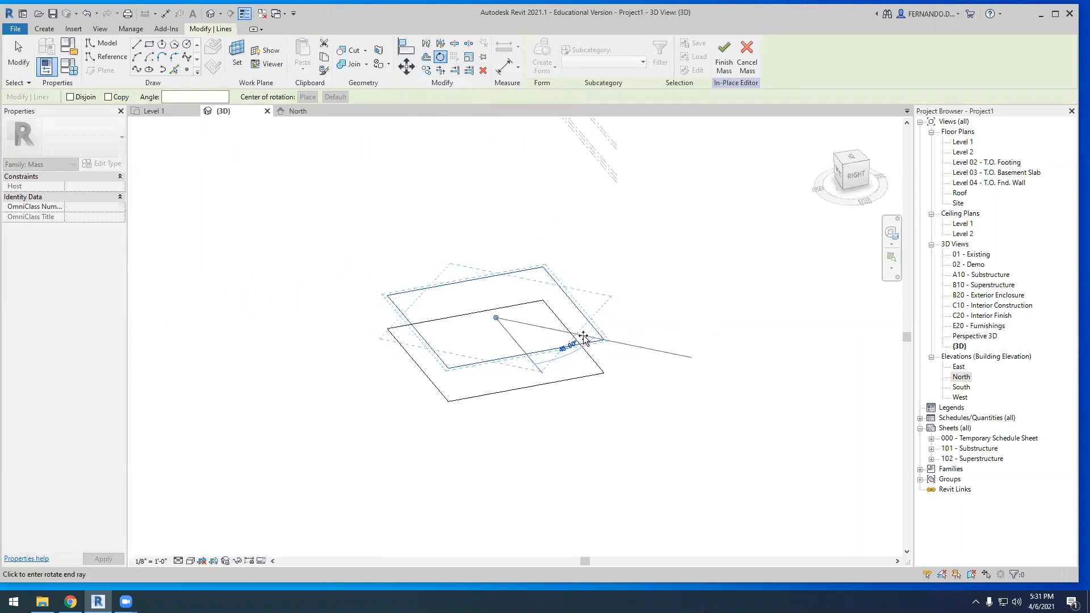
pyautogui.click(578, 341)
pyautogui.click(329, 223)
pyautogui.keyDown('shift'); pyautogui.moveTo(316, 300); pyautogui.dragTo(465, 390, button='middle'); pyautogui.keyUp('shift')
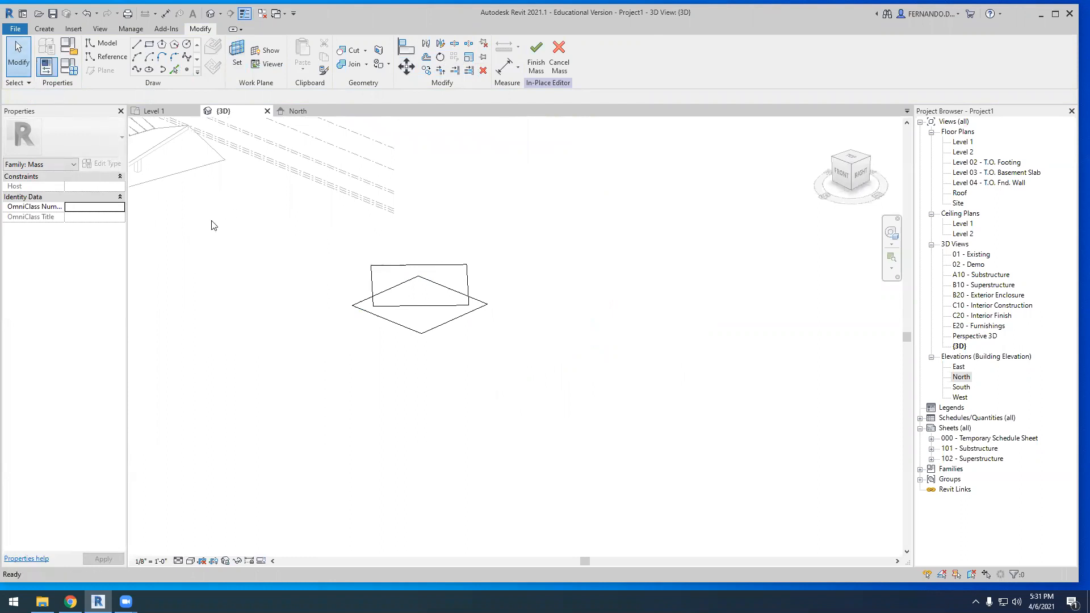
# Create a form from the lower square and the rotated upper square together, and finish the in-place mass
pyautogui.click(450, 306)
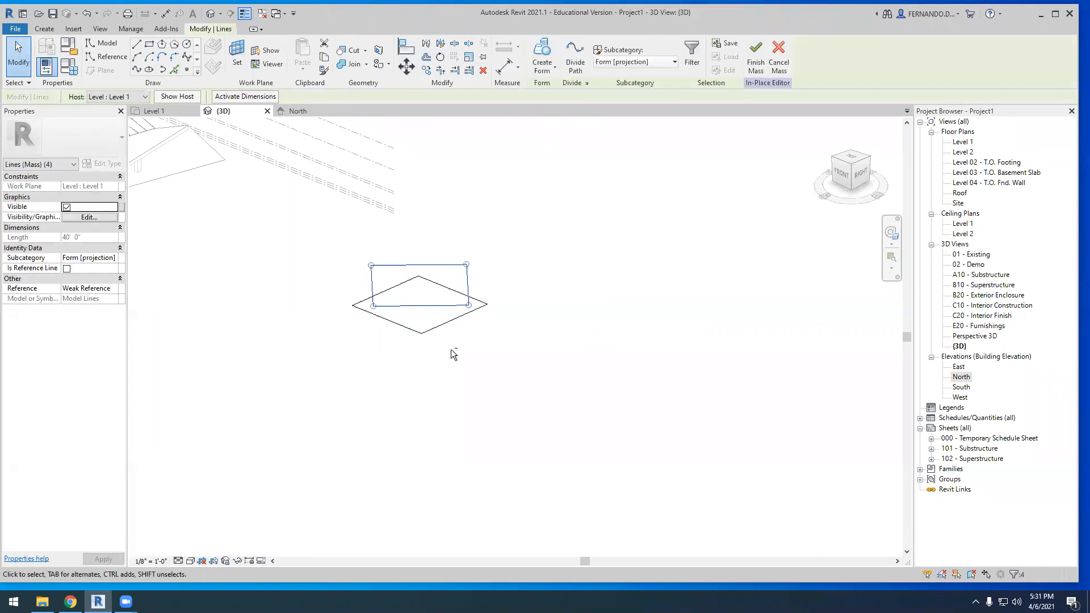
pyautogui.hotkey('ctrl', 'Tab')
pyautogui.keyDown('ctrl'); pyautogui.click(446, 328); pyautogui.keyUp('ctrl')
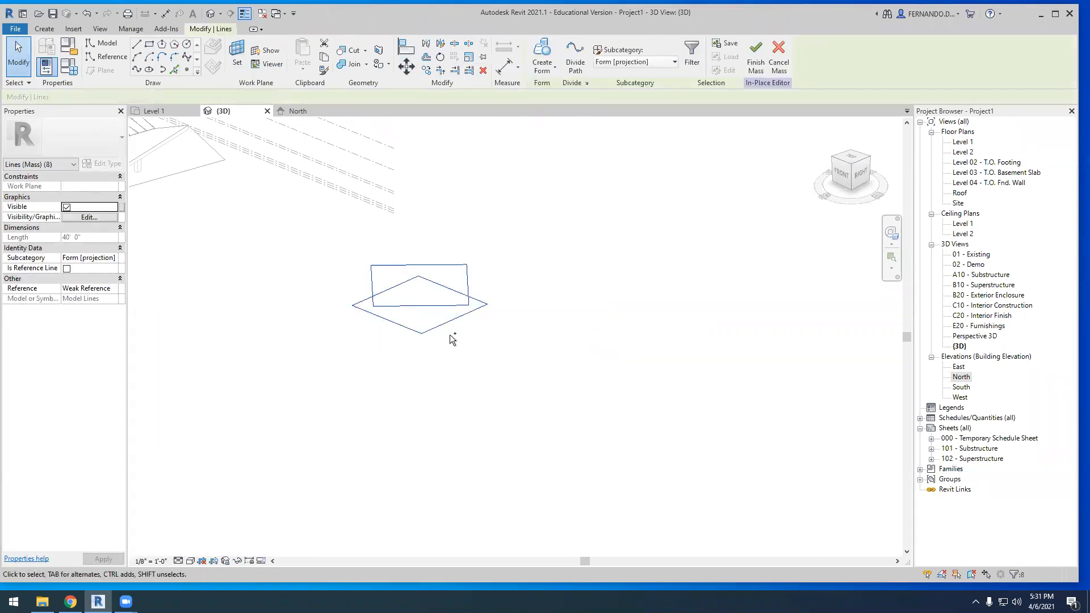
pyautogui.click(556, 76)
pyautogui.click(557, 90)
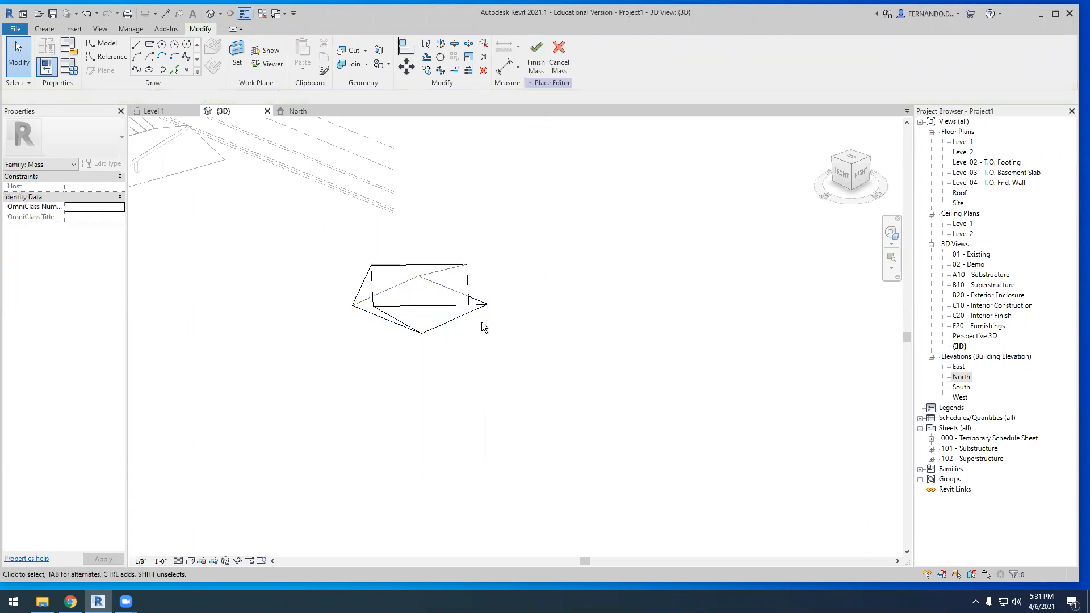
pyautogui.scroll(-1, 482, 322)
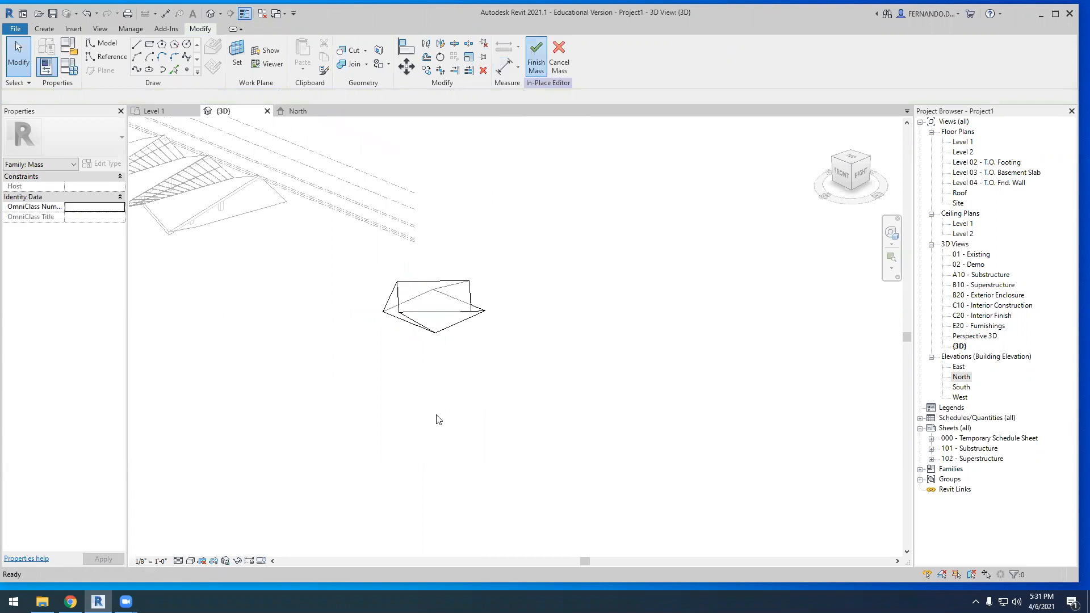
pyautogui.keyDown('shift'); pyautogui.moveTo(416, 419); pyautogui.dragTo(445, 297, button='middle'); pyautogui.keyUp('shift')
pyautogui.keyDown('shift'); pyautogui.moveTo(464, 345); pyautogui.dragTo(486, 390, button='middle'); pyautogui.keyUp('shift')
pyautogui.scroll(-1, 459, 275)
pyautogui.scroll(2, 438, 266)
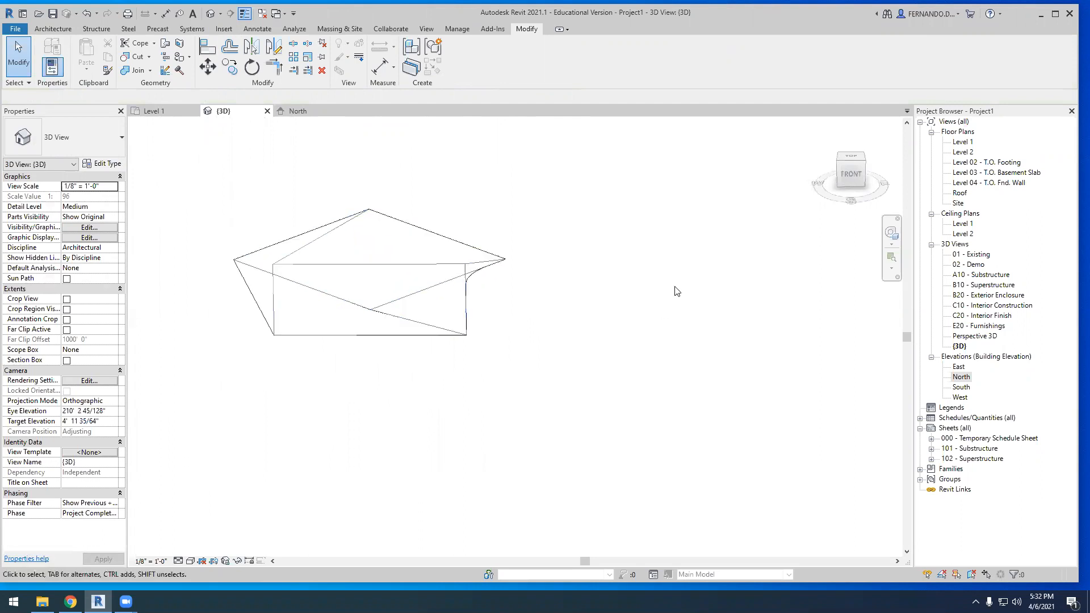
# Open the Level 2 floor plan and set its view range bottom and view depth to Unlimited
pyautogui.click(972, 235)
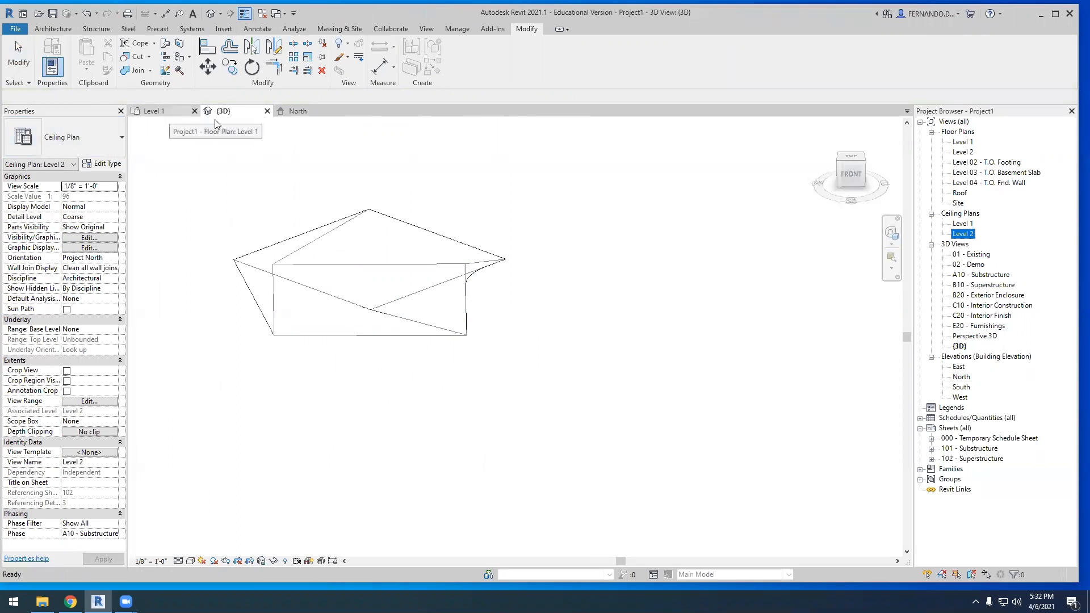
pyautogui.doubleClick(963, 152)
pyautogui.scroll(-5, 432, 301)
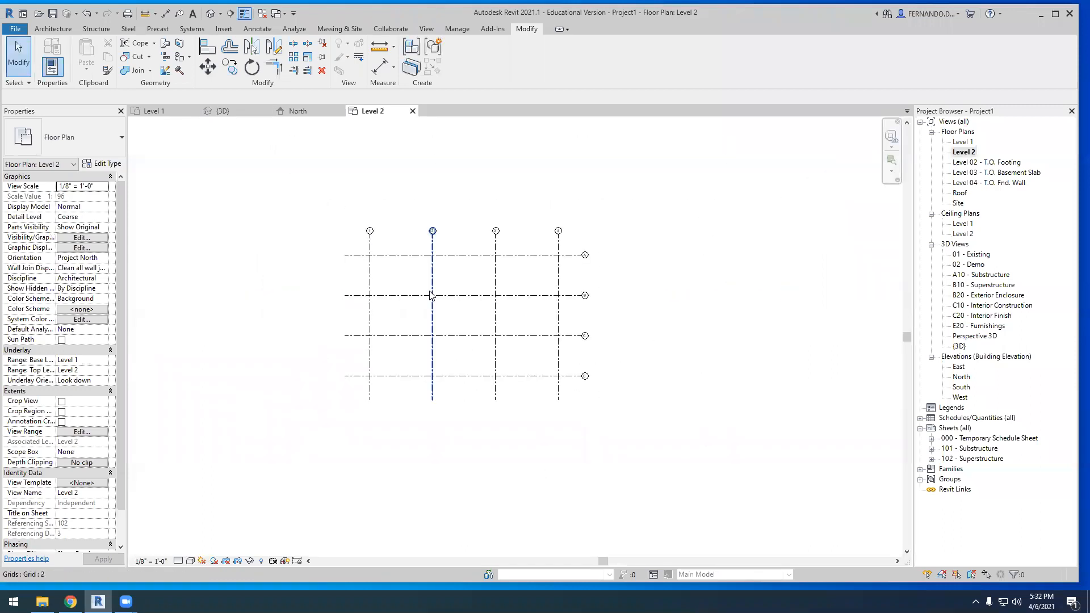
pyautogui.click(83, 433)
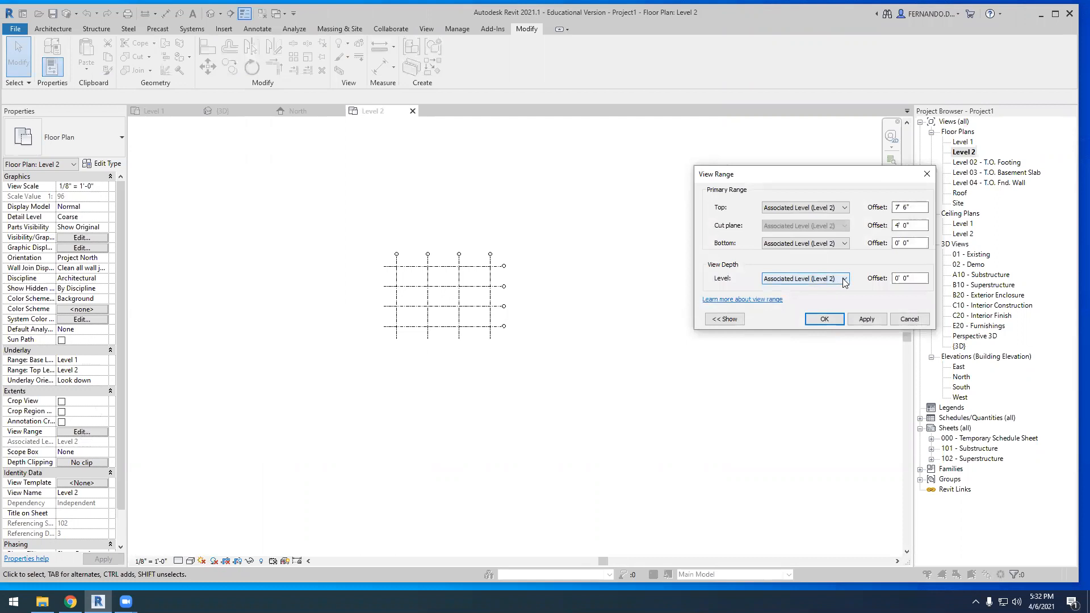
pyautogui.click(844, 283)
pyautogui.click(809, 321)
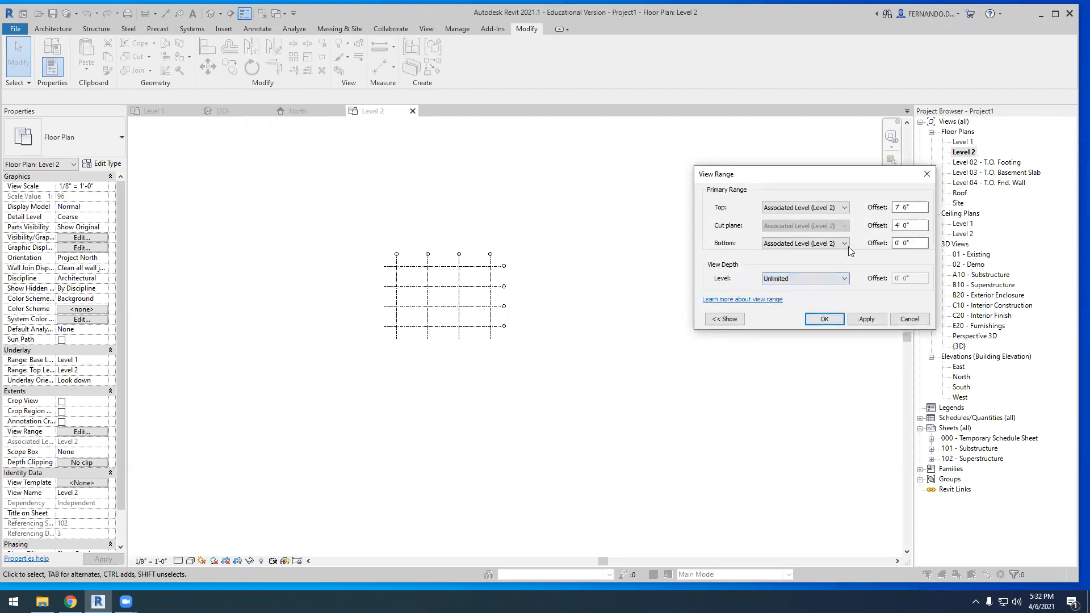
pyautogui.click(846, 244)
pyautogui.click(812, 297)
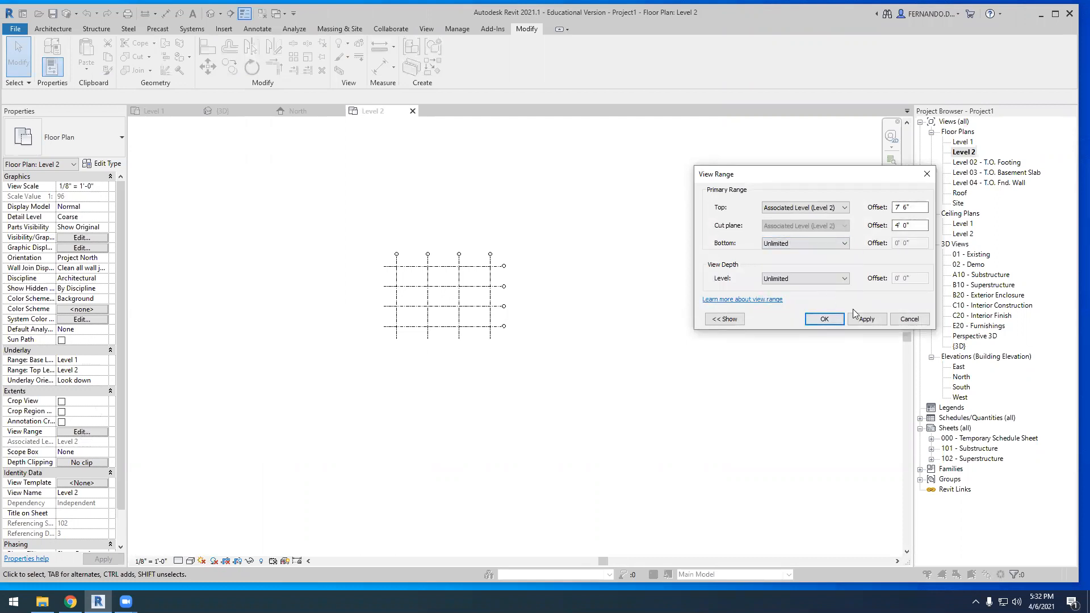
pyautogui.click(825, 319)
pyautogui.scroll(-2, 532, 302)
pyautogui.scroll(3, 493, 324)
# In the 3D view seen from above, start an architectural wall using the Curtain Wall type Storefront
pyautogui.click(221, 111)
pyautogui.scroll(-2, 445, 298)
pyautogui.click(855, 159)
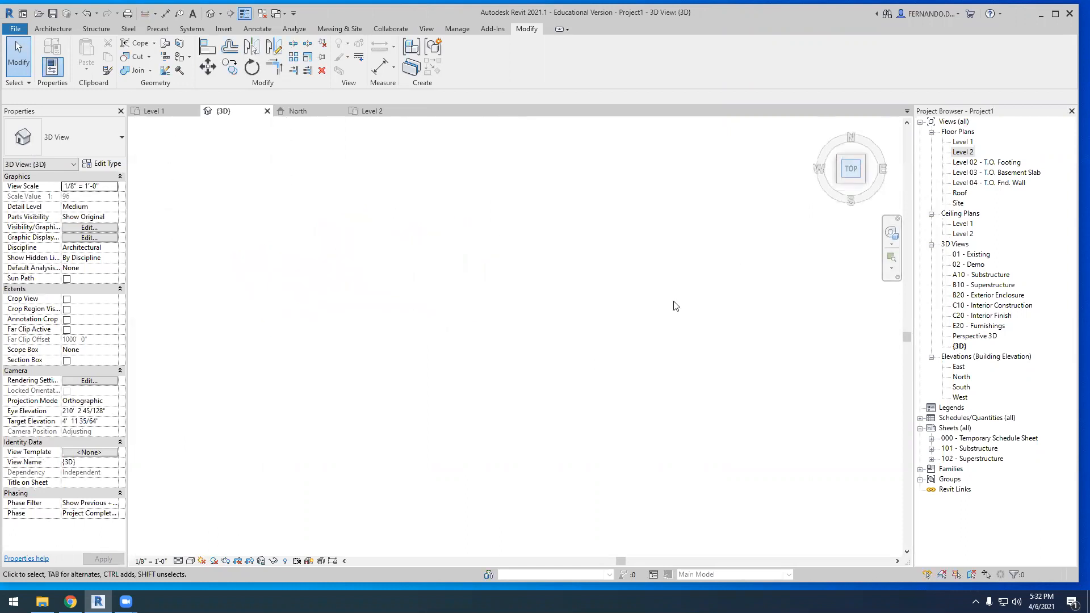
pyautogui.scroll(2, 746, 292)
pyautogui.scroll(2, 746, 293)
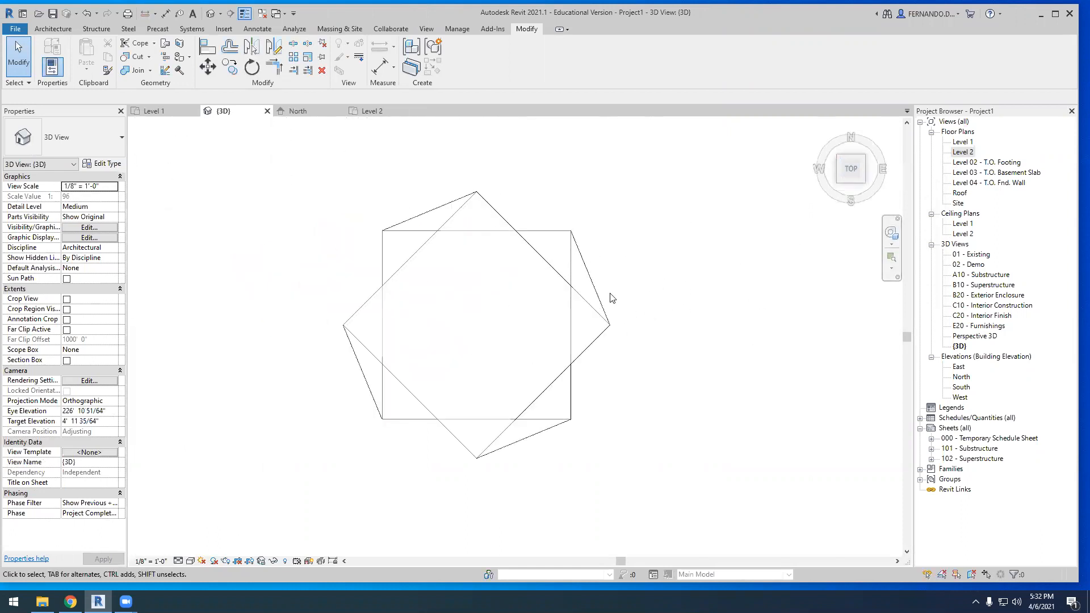
pyautogui.click(54, 29)
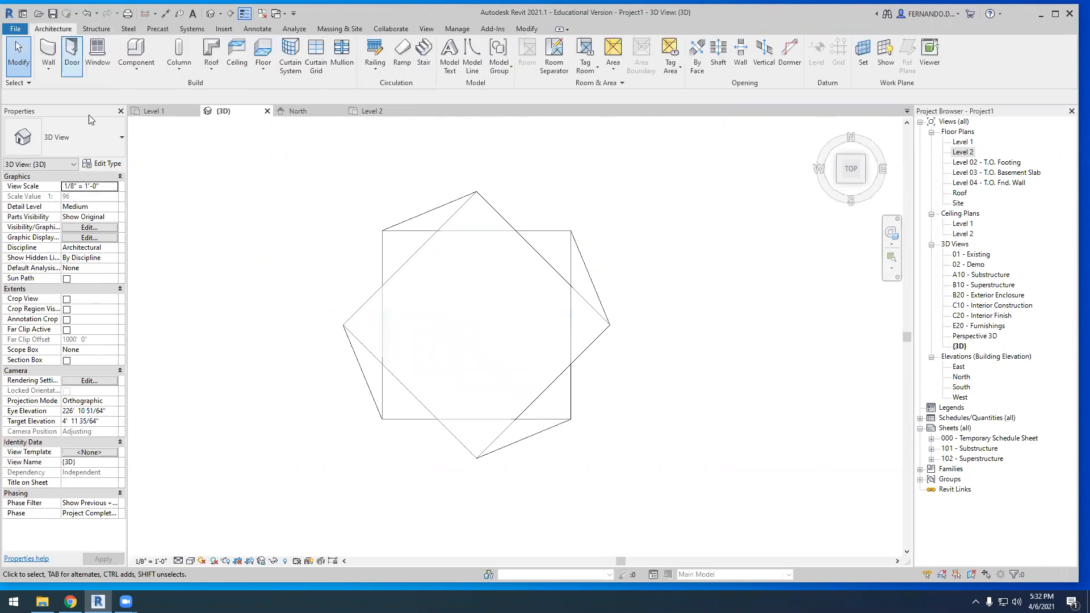
pyautogui.click(48, 68)
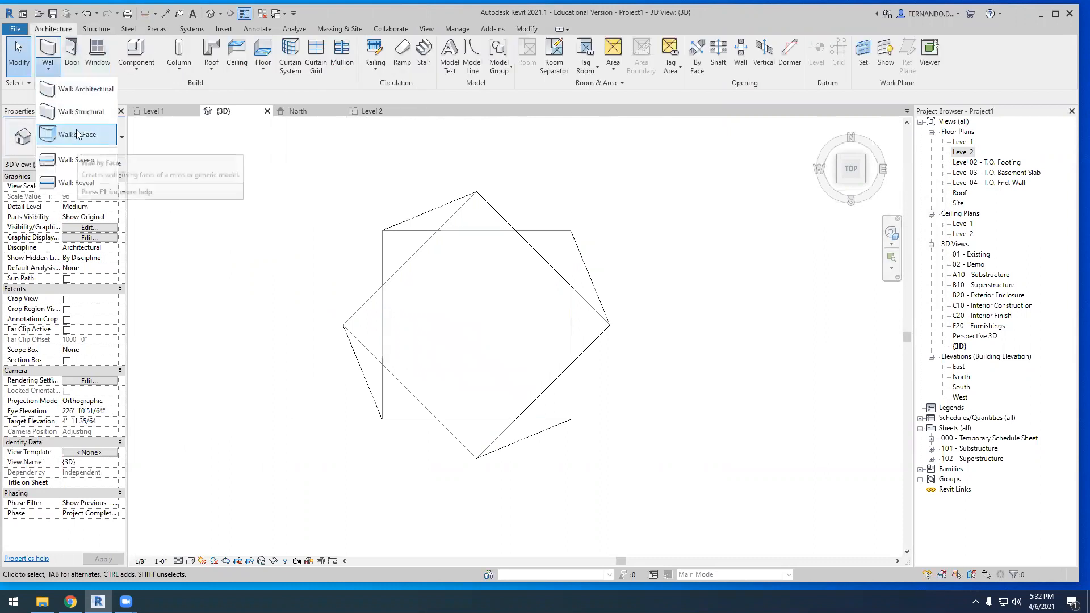
pyautogui.click(51, 57)
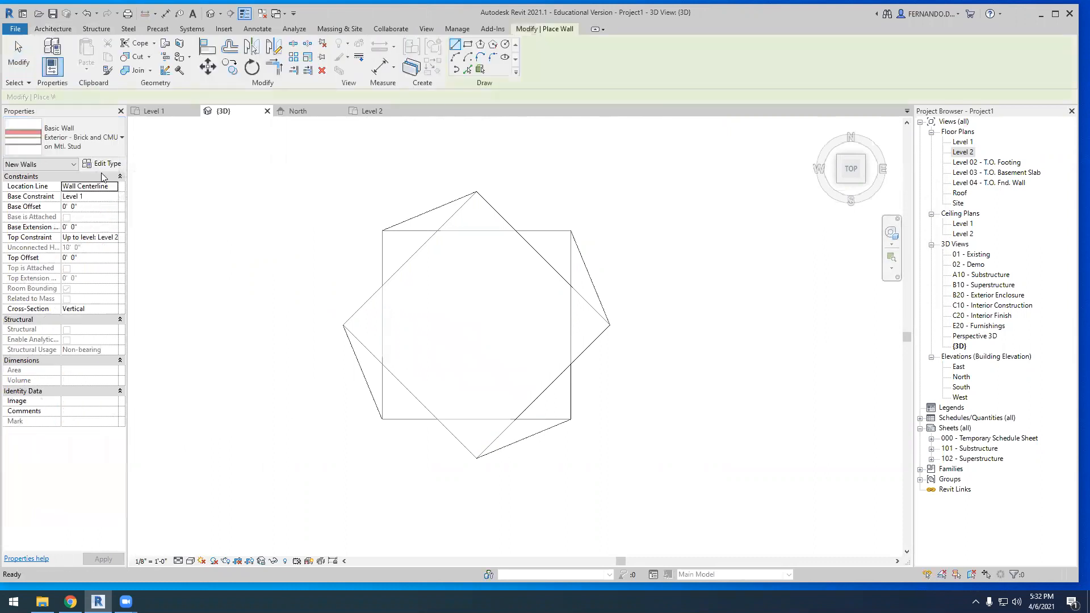
pyautogui.click(101, 164)
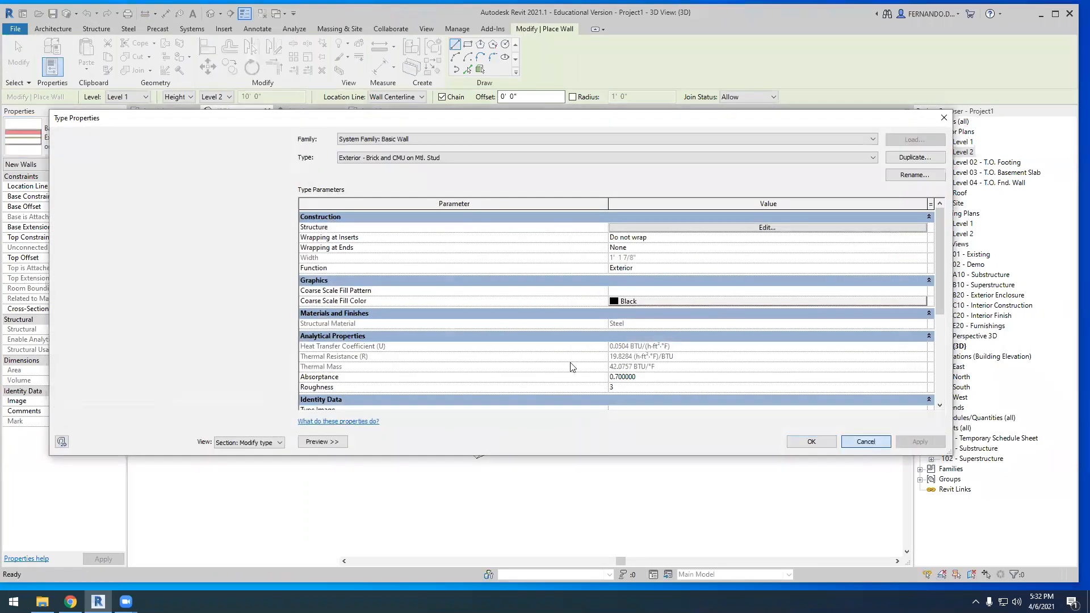
pyautogui.click(866, 442)
pyautogui.click(114, 142)
pyautogui.scroll(-5, 88, 308)
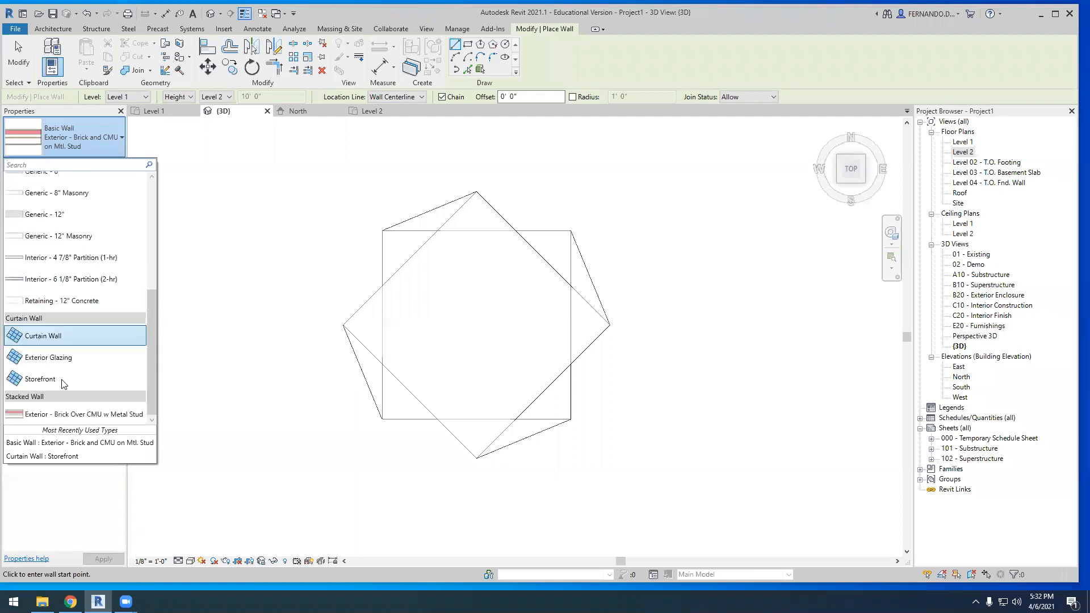
pyautogui.click(57, 381)
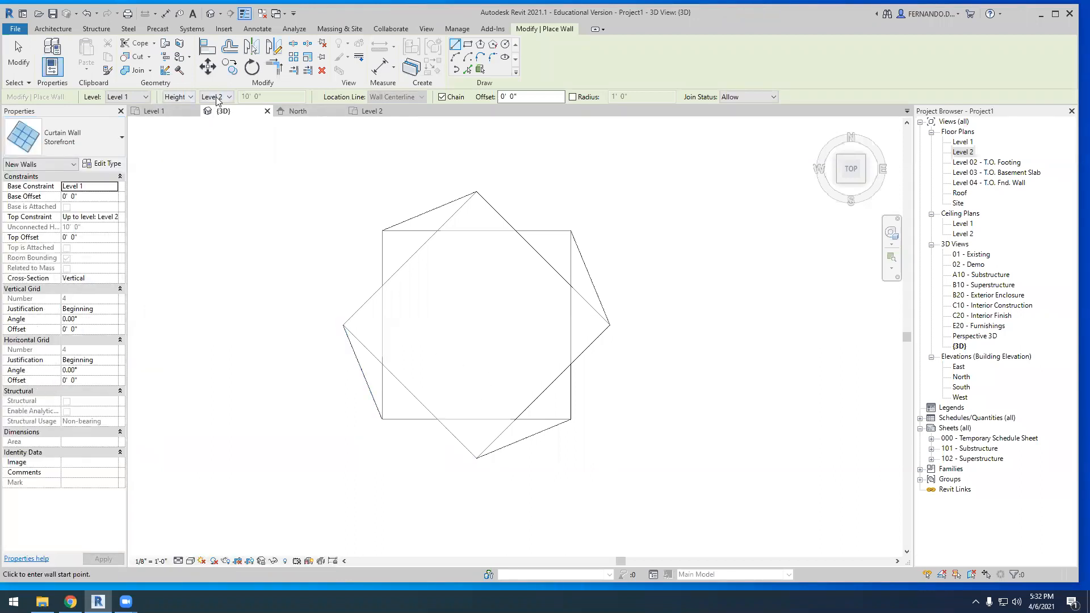
# Set the new curtain wall's base constraint to Level 2 and its top constraint to Up to level: Roof
pyautogui.click(114, 186)
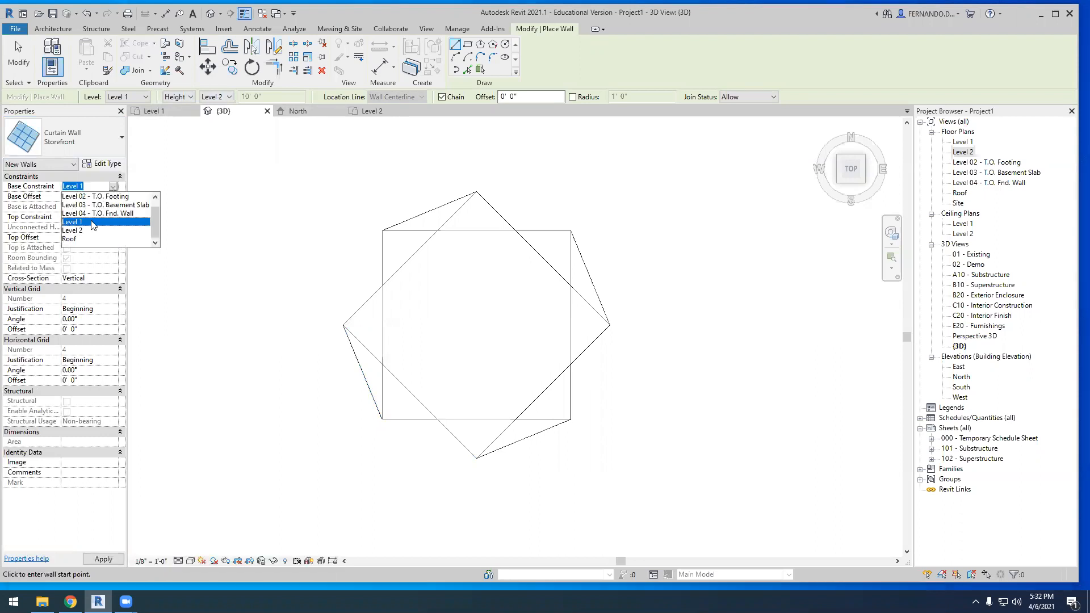
pyautogui.click(94, 226)
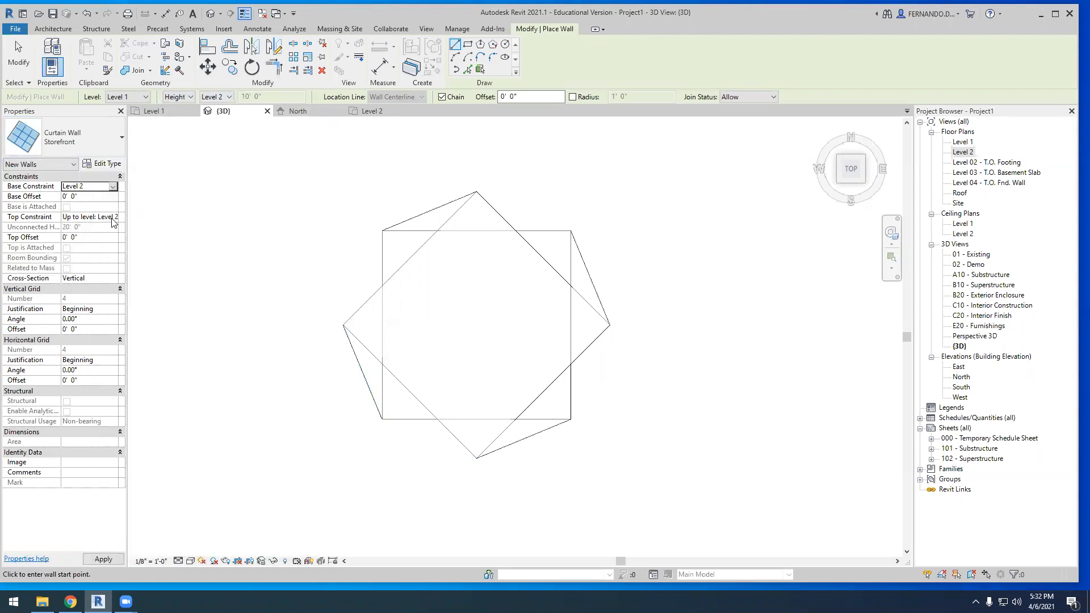
pyautogui.click(113, 220)
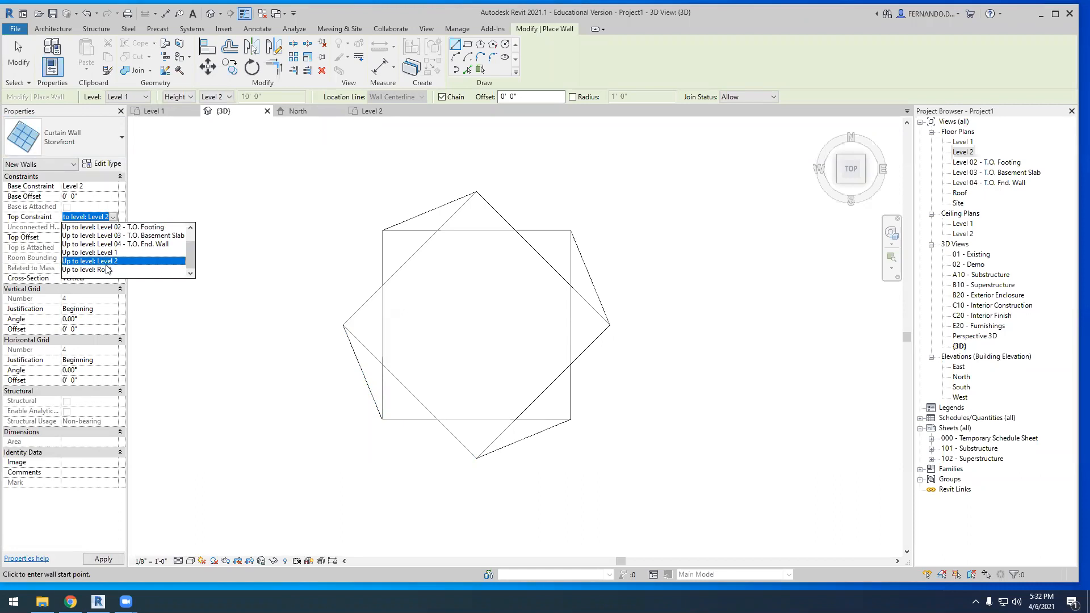
pyautogui.click(91, 278)
# Draw a closed loop of four 40' Storefront walls along the edges of the mass's rotated square
pyautogui.scroll(2, 360, 353)
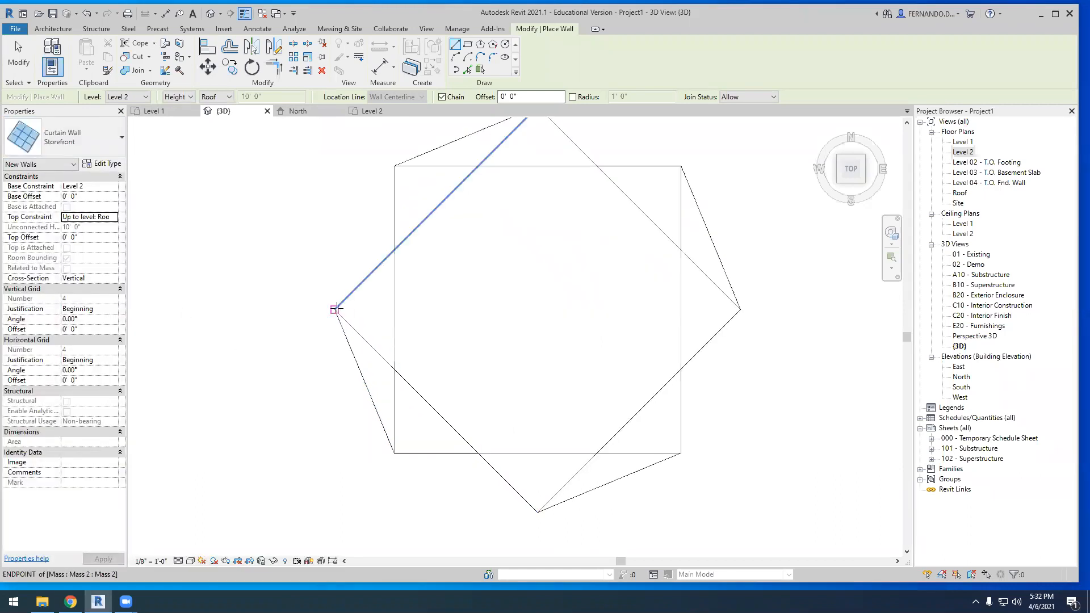
pyautogui.click(336, 310)
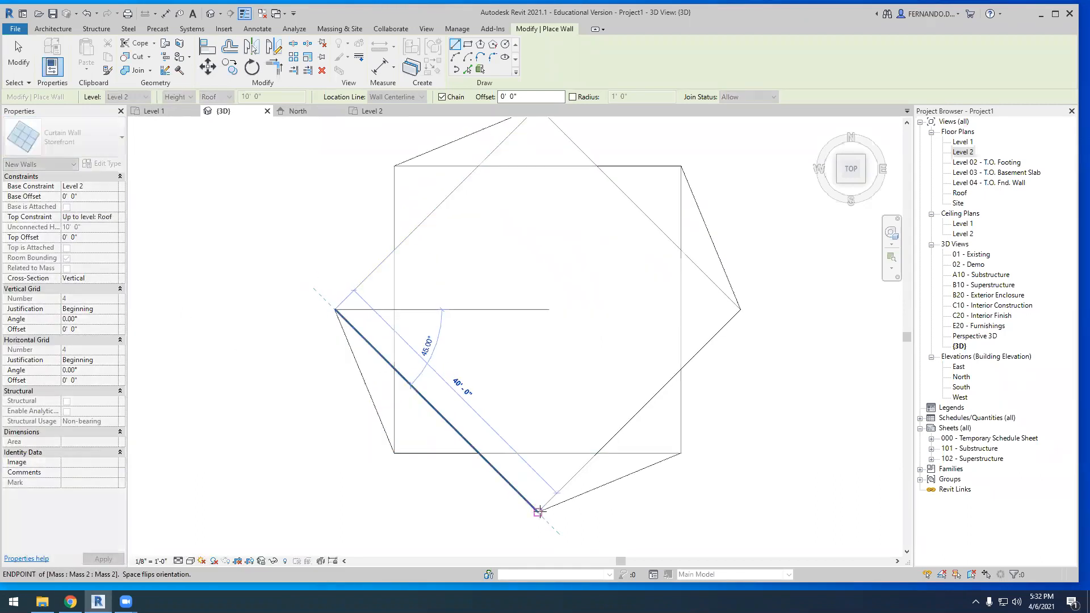
pyautogui.click(689, 356)
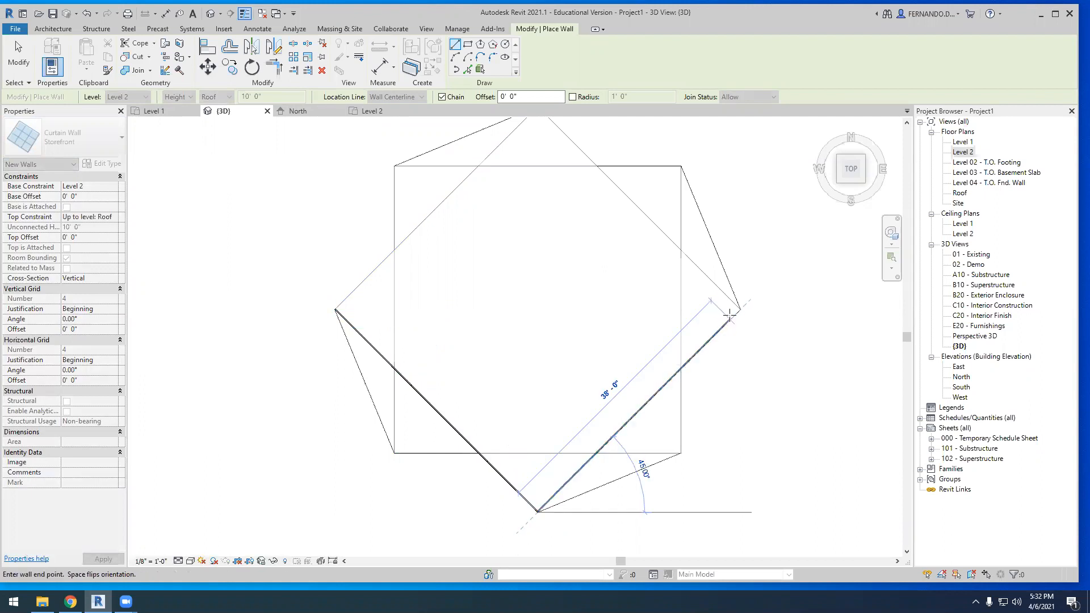
pyautogui.click(740, 310)
pyautogui.moveTo(489, 318); pyautogui.dragTo(530, 351, button='middle')
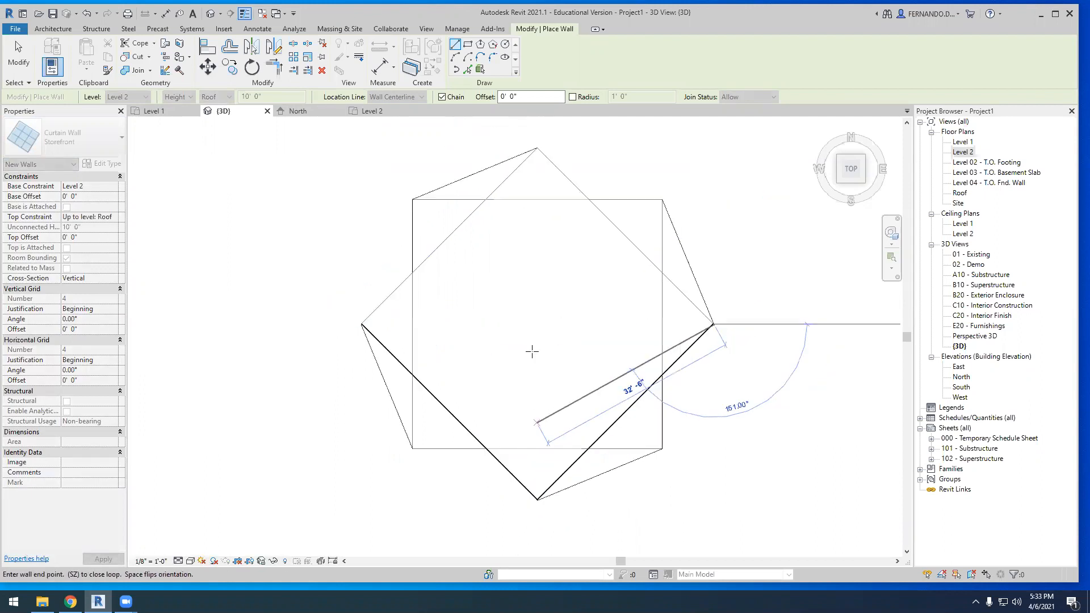
pyautogui.click(535, 142)
pyautogui.click(332, 345)
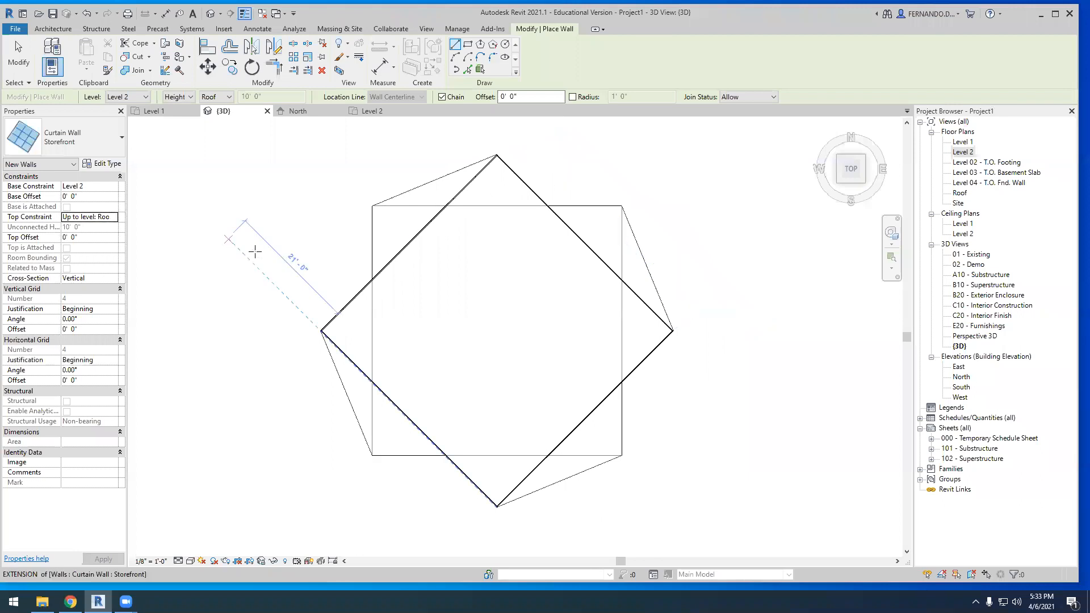
pyautogui.scroll(-2, 261, 244)
pyautogui.keyDown('shift'); pyautogui.moveTo(325, 331); pyautogui.dragTo(319, 195, button='middle'); pyautogui.keyUp('shift')
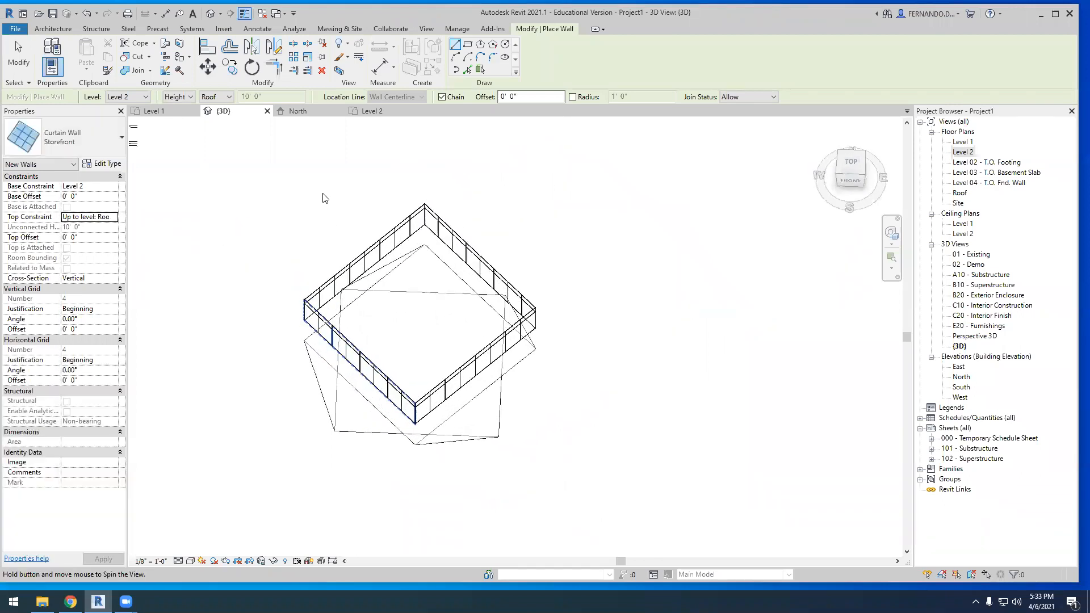
pyautogui.keyDown('shift'); pyautogui.moveTo(445, 496); pyautogui.dragTo(454, 359, button='middle'); pyautogui.keyUp('shift')
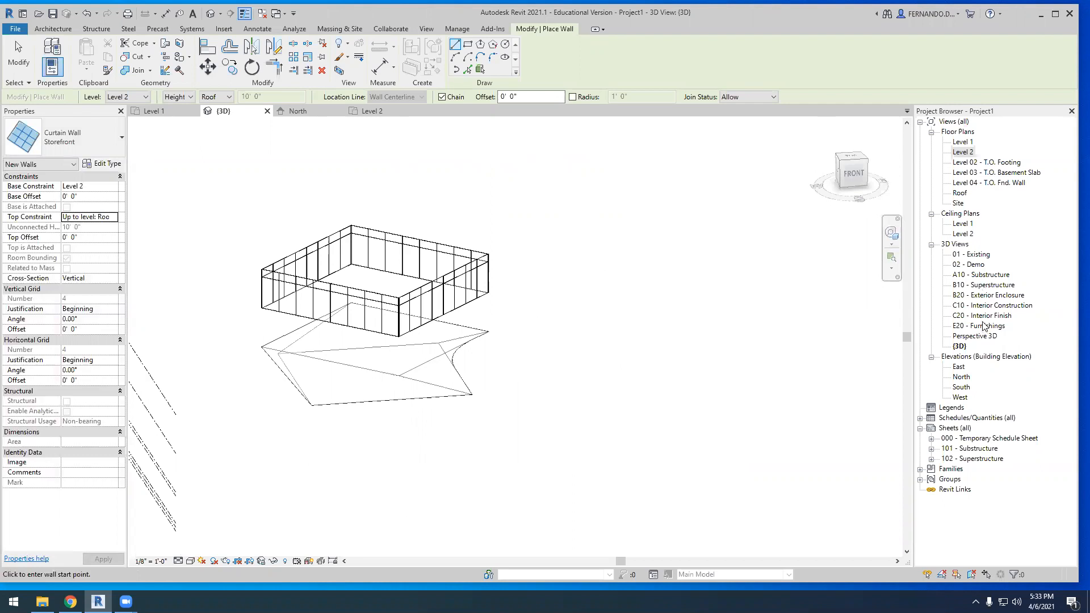
# Open the East elevation and show its crop region, leaving the view itself uncropped
pyautogui.click(959, 367)
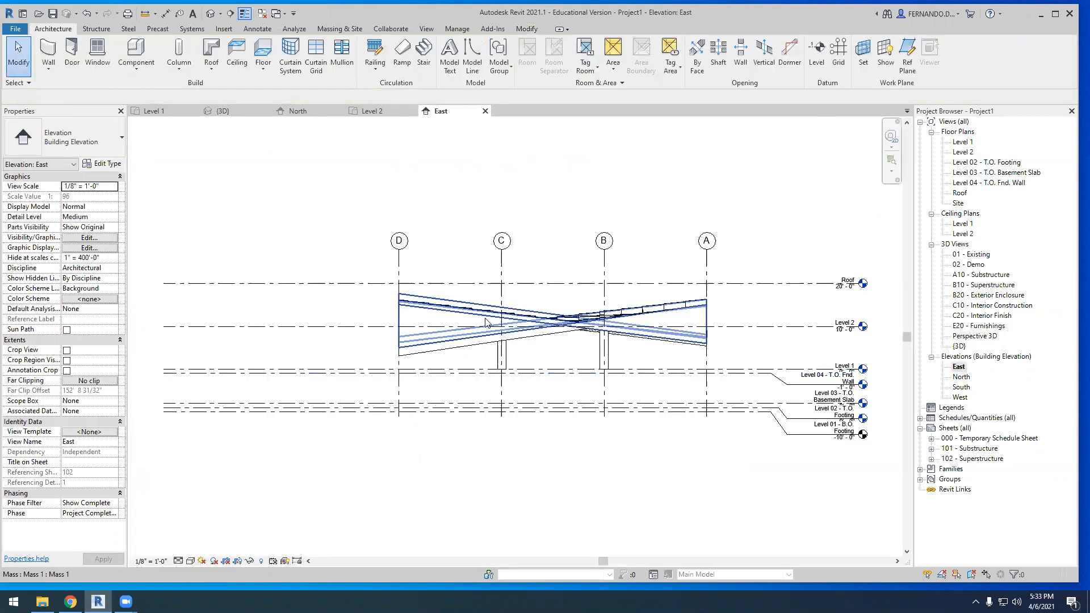
pyautogui.scroll(-5, 539, 316)
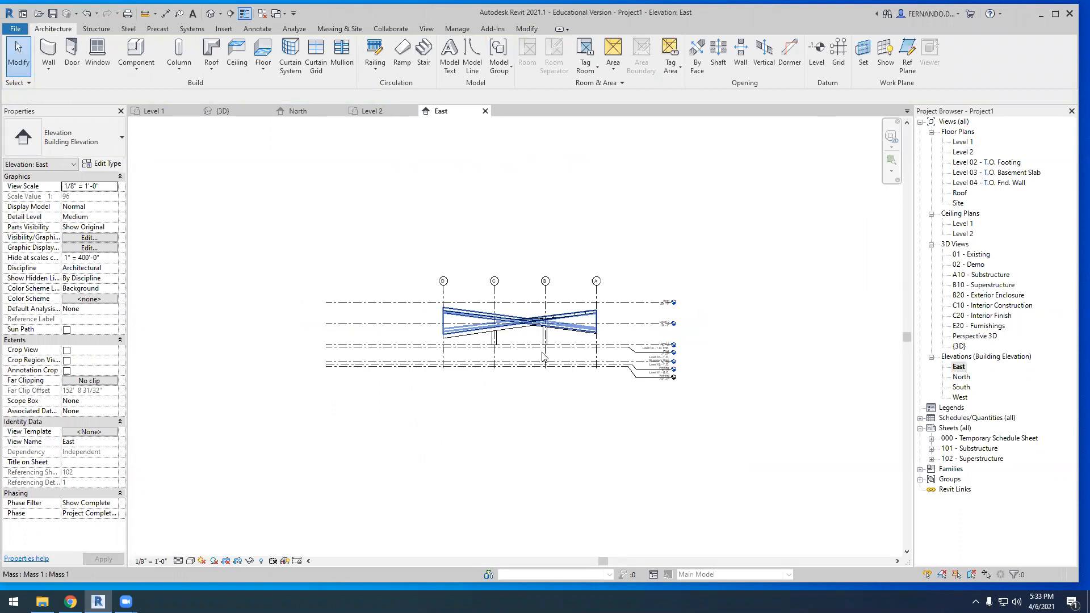
pyautogui.click(237, 562)
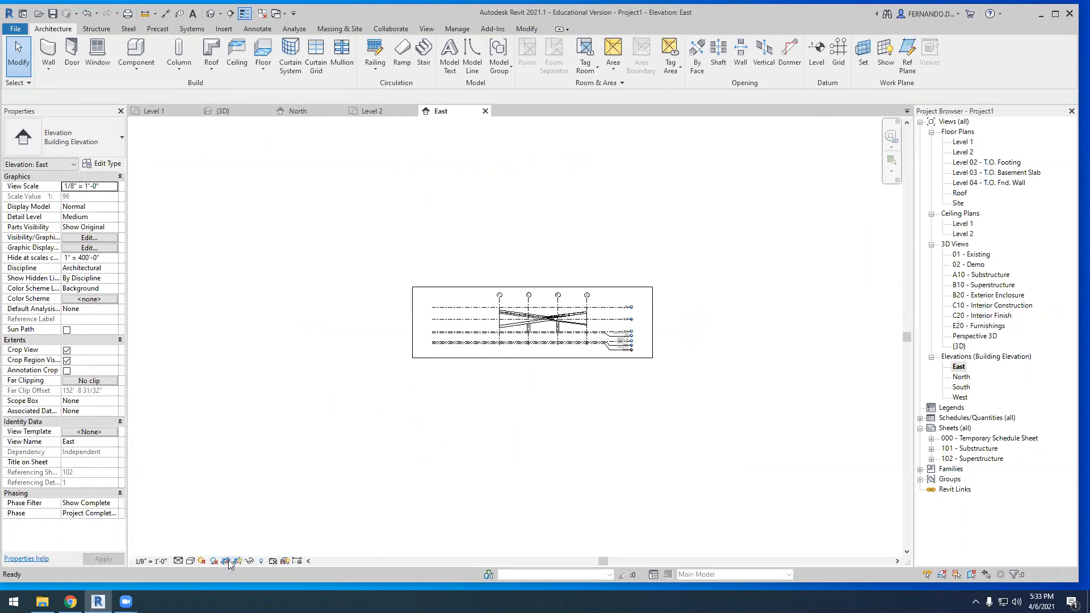
pyautogui.click(225, 562)
pyautogui.scroll(-3, 518, 382)
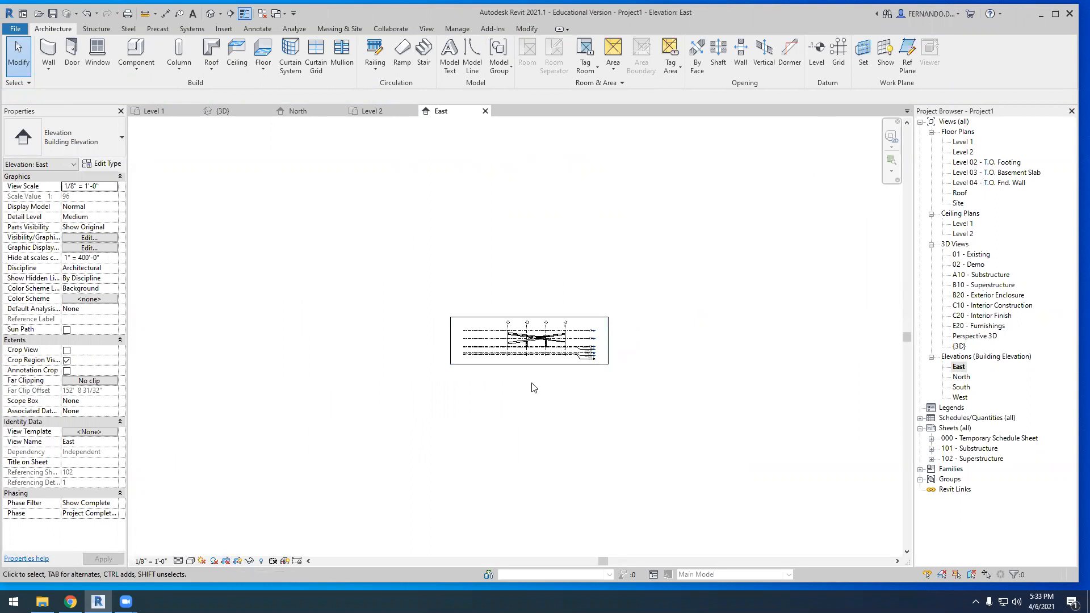
# Open the South elevation and examine how the curtain walls sit above the twisted mass relative to the levels
pyautogui.doubleClick(960, 388)
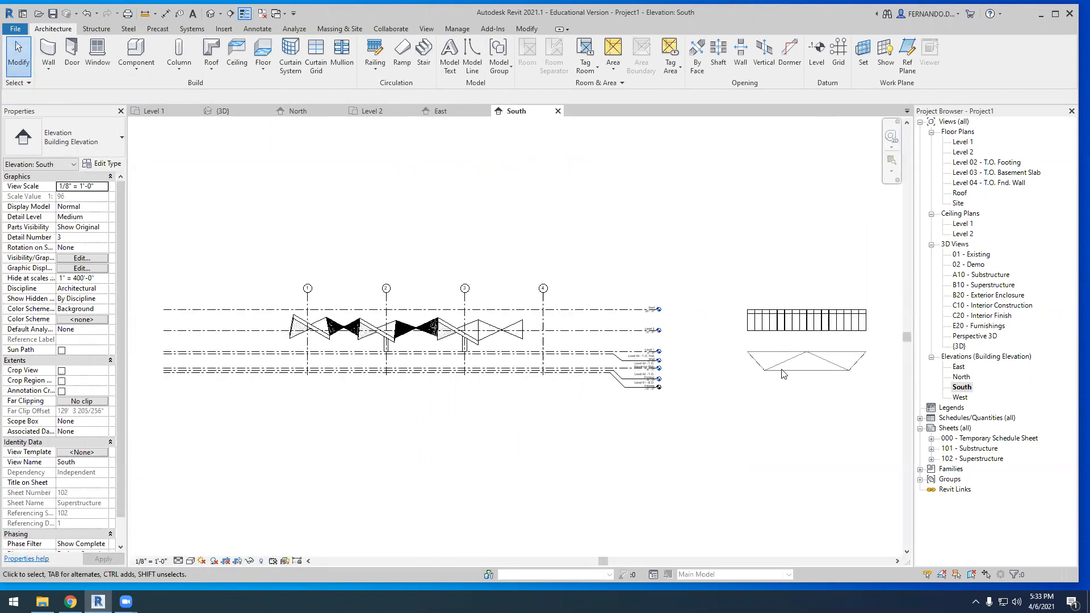
pyautogui.scroll(4, 783, 374)
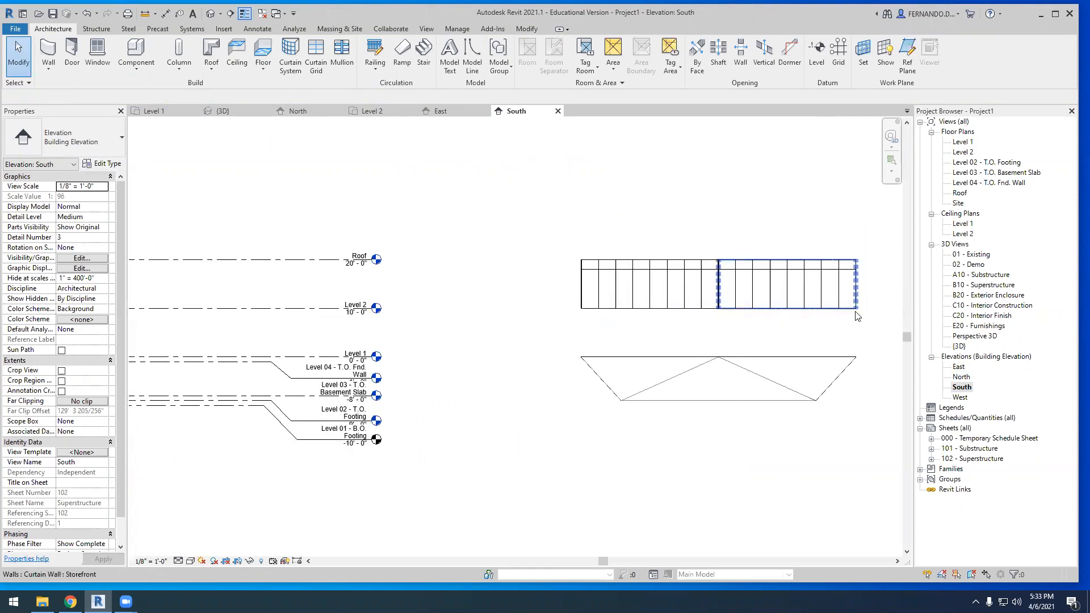
pyautogui.scroll(-1, 397, 349)
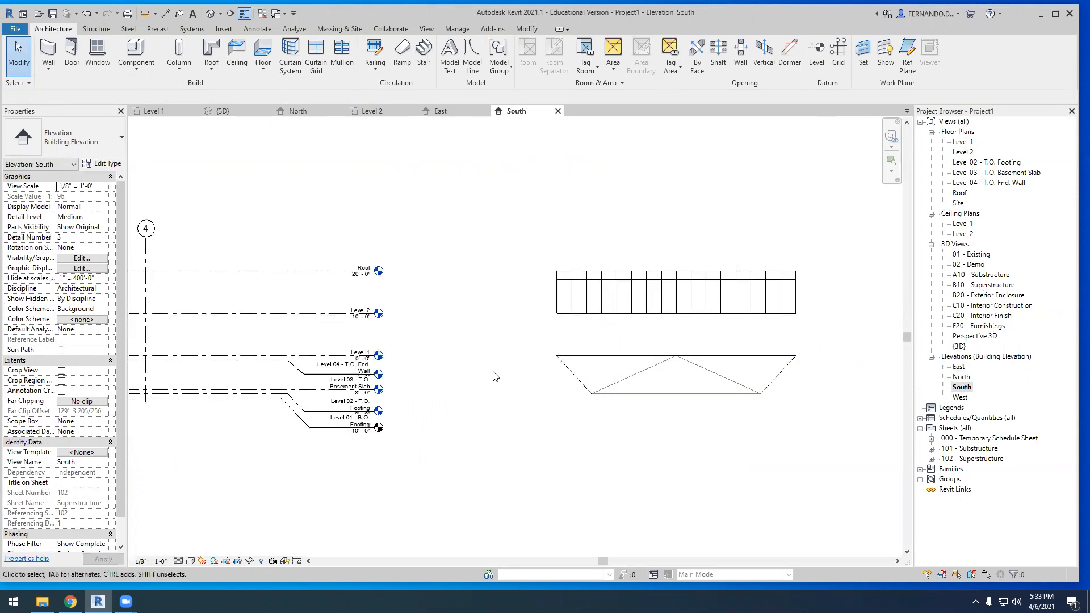
# Set one of the two west-side Storefront walls to base constraint Level 1 and top constraint Up to level: Level 2
pyautogui.moveTo(815, 325); pyautogui.dragTo(464, 249)
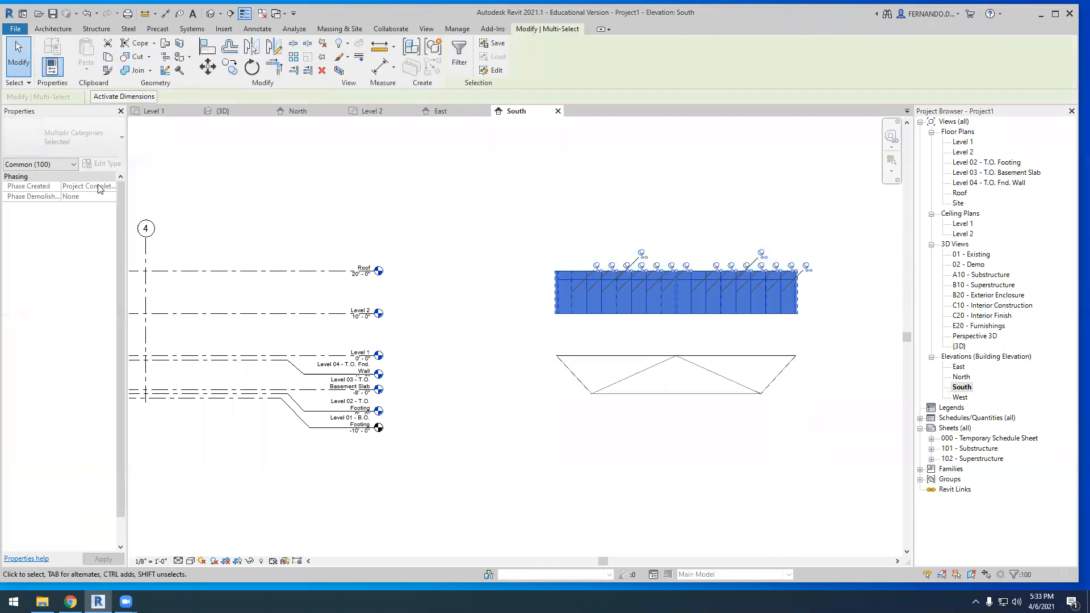
pyautogui.click(531, 265)
pyautogui.click(557, 303)
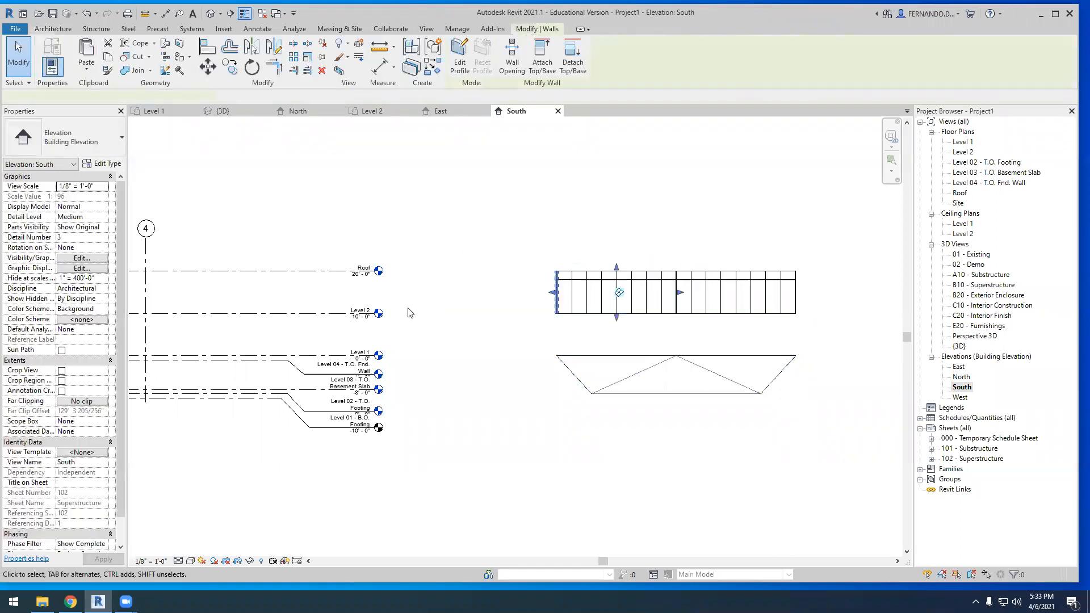
pyautogui.click(112, 187)
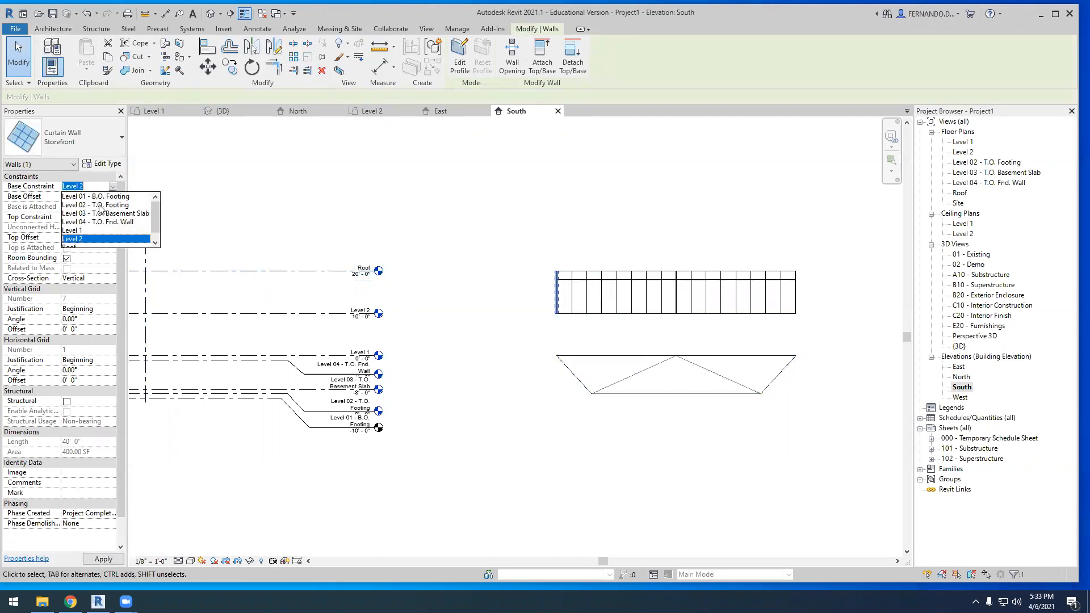
pyautogui.click(93, 231)
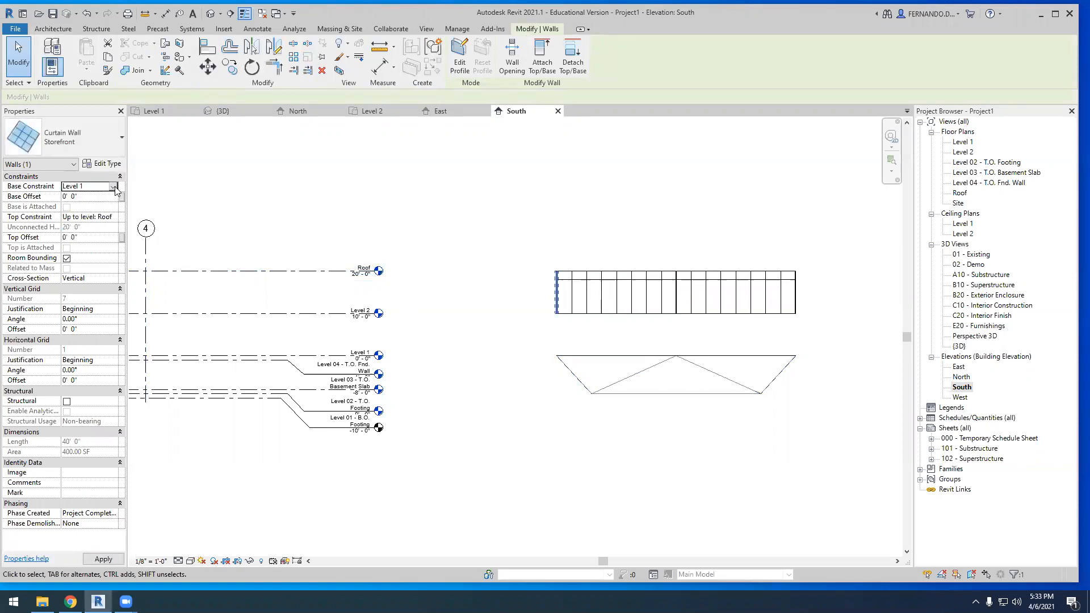
pyautogui.click(111, 220)
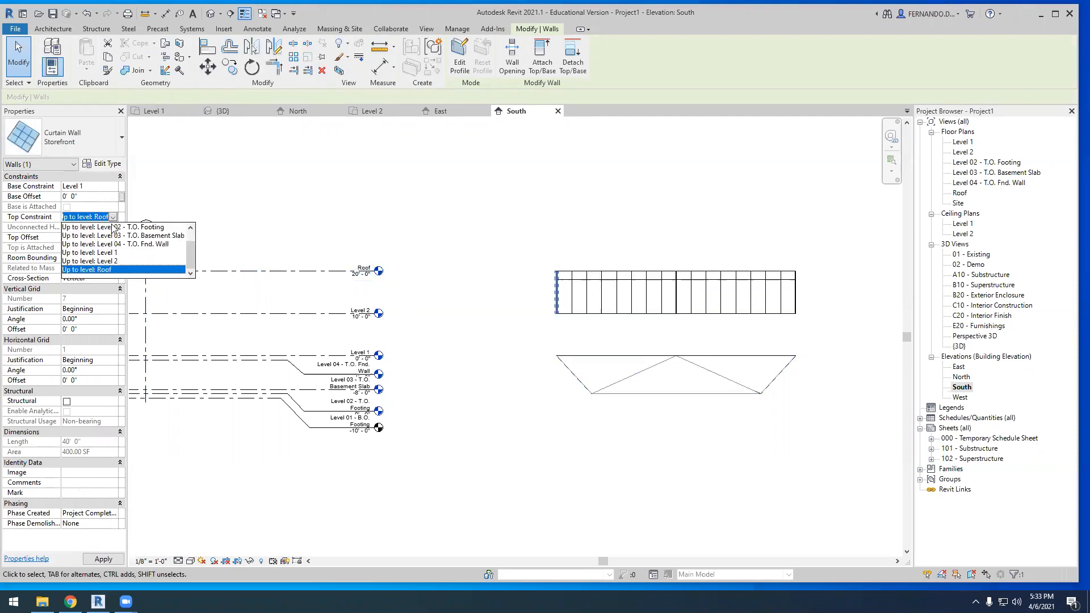
pyautogui.click(112, 261)
# Give one of the two east-side Storefront walls base constraint Level 1 and top constraint Up to level: Level 2
pyautogui.click(714, 304)
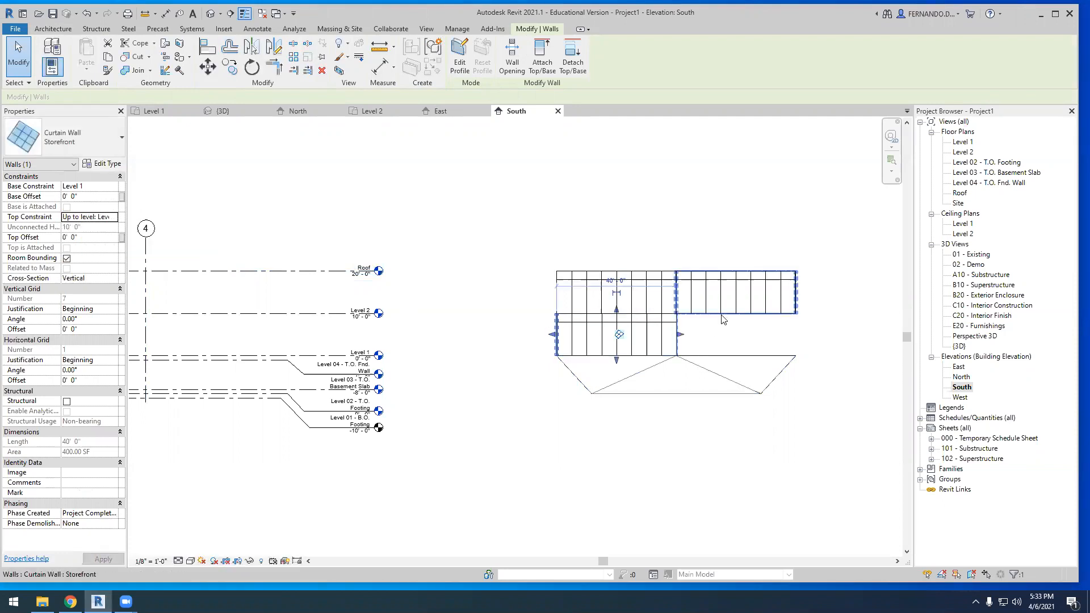
pyautogui.click(113, 187)
pyautogui.click(91, 230)
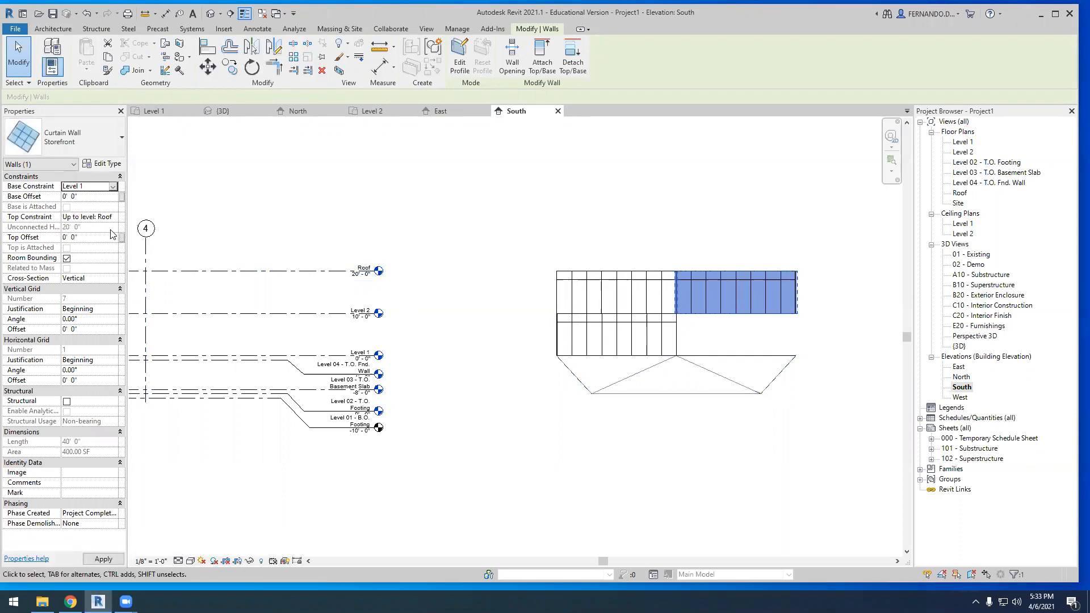
pyautogui.click(116, 218)
pyautogui.click(105, 263)
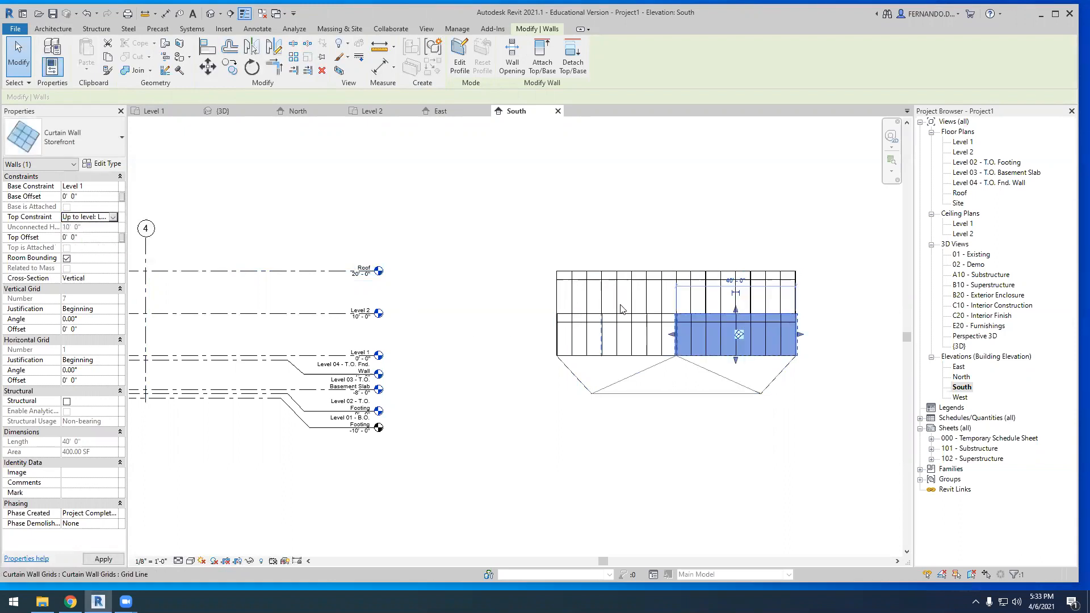
# Constrain the remaining raised west-side curtain wall from Level 1 up to Level 2
pyautogui.click(624, 285)
pyautogui.click(117, 189)
pyautogui.click(114, 187)
pyautogui.click(91, 230)
pyautogui.click(114, 217)
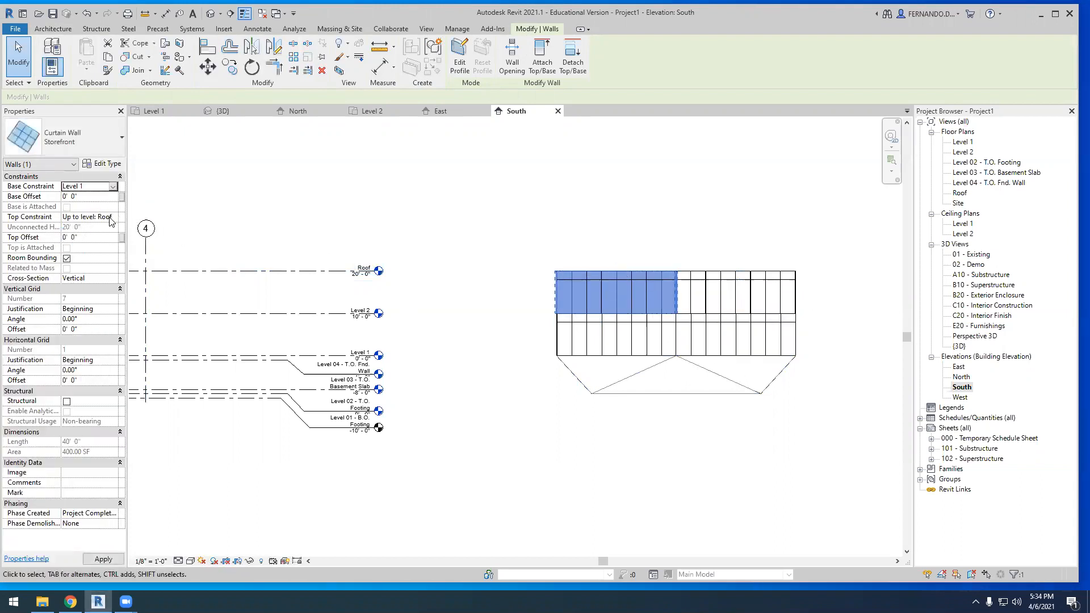
pyautogui.click(114, 218)
pyautogui.click(106, 263)
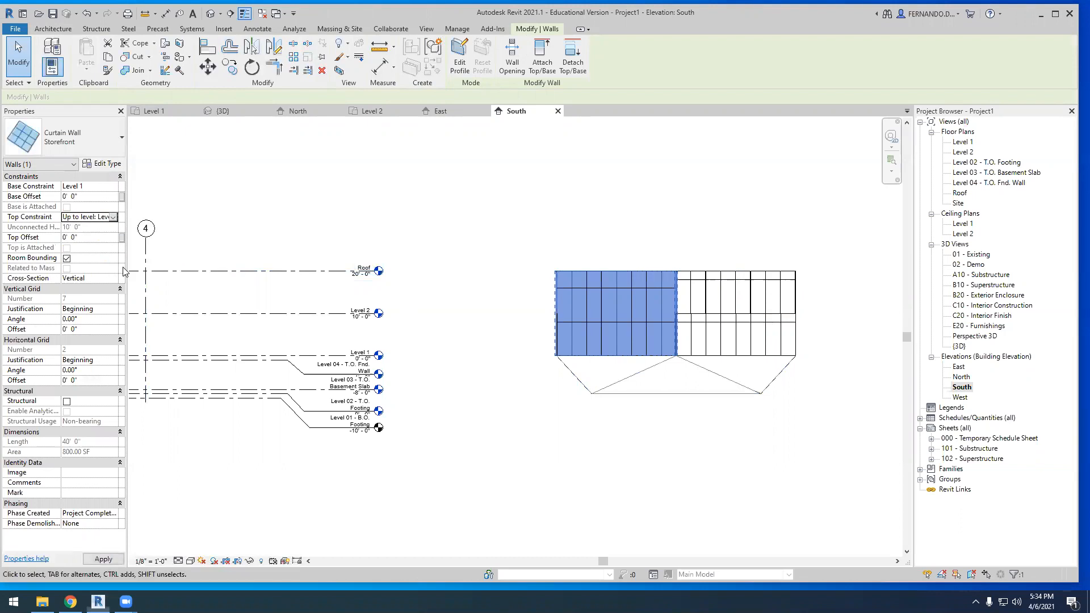
# Constrain the last raised curtain wall, on the east side, from Level 1 up to Level 2
pyautogui.click(707, 278)
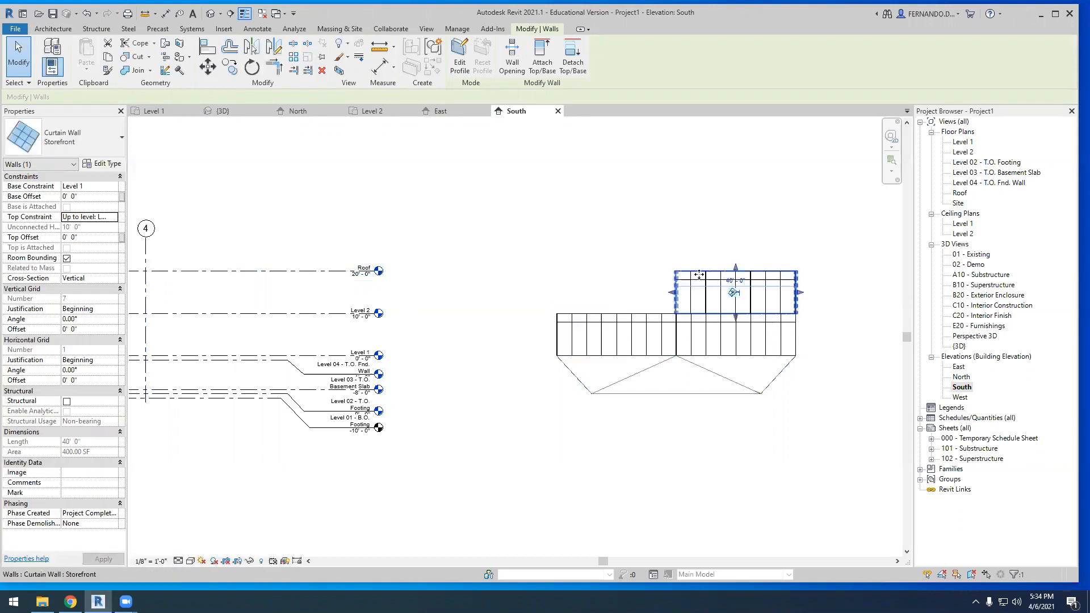
pyautogui.click(116, 187)
pyautogui.click(90, 230)
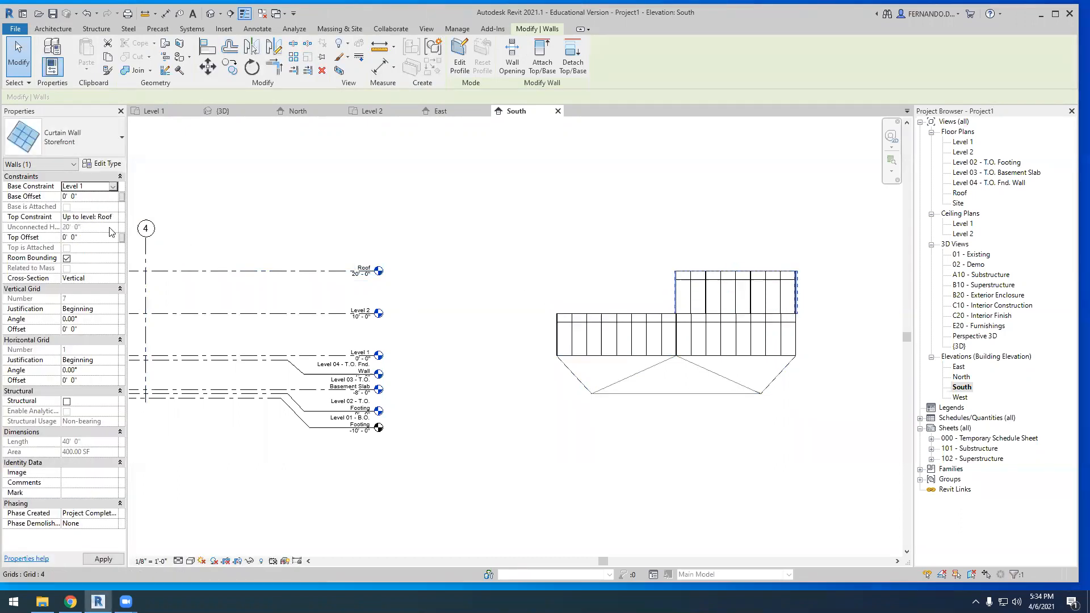
pyautogui.click(114, 217)
pyautogui.click(104, 261)
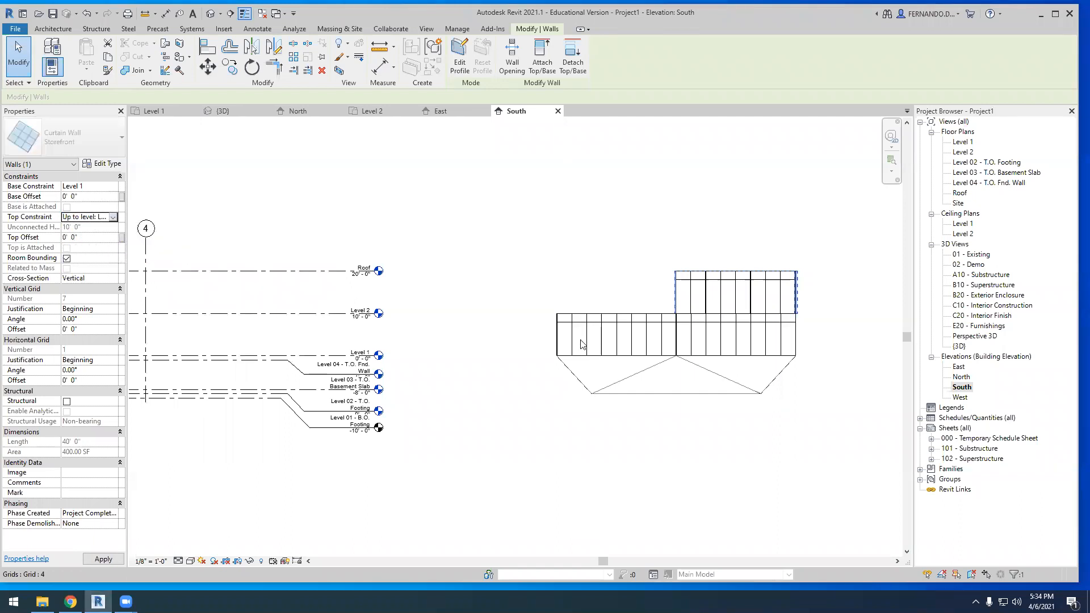
pyautogui.click(486, 267)
# Open the 3D view and examine how the lowered curtain walls meet the upper edges of the twisted mass
pyautogui.scroll(-2, 487, 267)
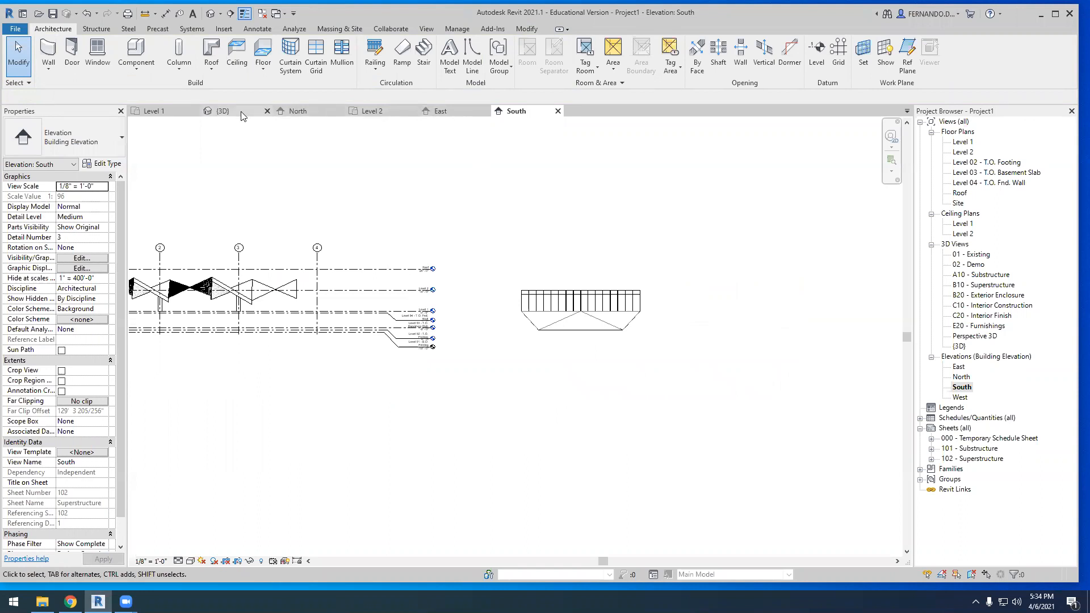
pyautogui.click(222, 111)
pyautogui.keyDown('shift'); pyautogui.moveTo(449, 392); pyautogui.dragTo(360, 433, button='middle'); pyautogui.keyUp('shift')
pyautogui.scroll(3, 373, 458)
pyautogui.moveTo(500, 449)
pyautogui.keyDown('shift'); pyautogui.mouseDown(button='middle')
pyautogui.moveTo(521, 414)
pyautogui.moveTo(497, 372)
pyautogui.moveTo(420, 373)
pyautogui.moveTo(414, 402)
pyautogui.moveTo(429, 431)
pyautogui.moveTo(506, 470)
pyautogui.moveTo(489, 441)
pyautogui.mouseUp(button='middle'); pyautogui.keyUp('shift')
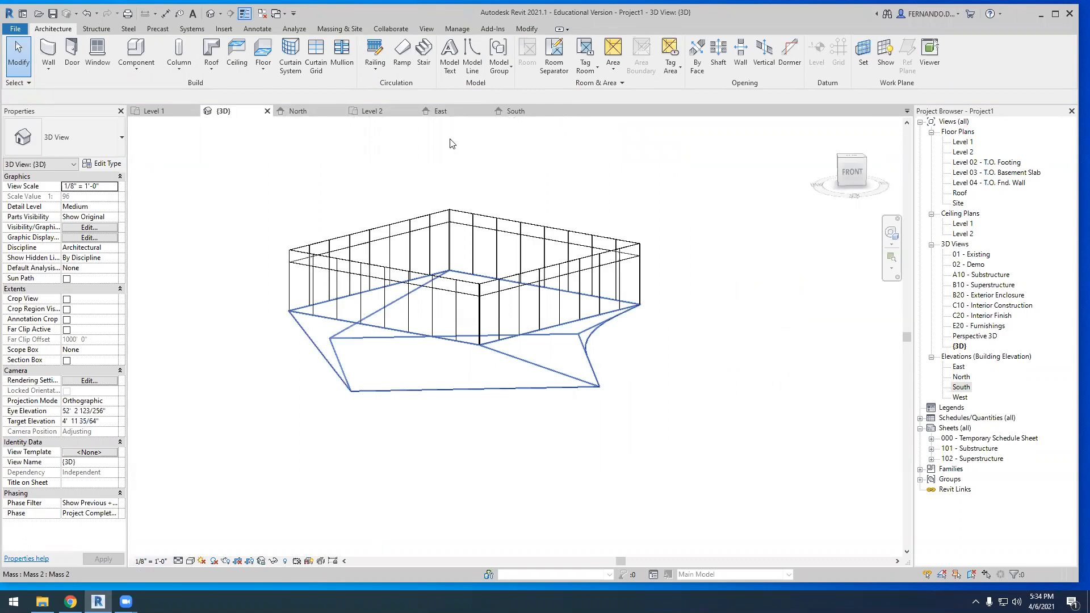
# Check the Fisac pagoda reference photo in Chrome, return to Revit and view the rotated-square volume from the top
pyautogui.click(70, 602)
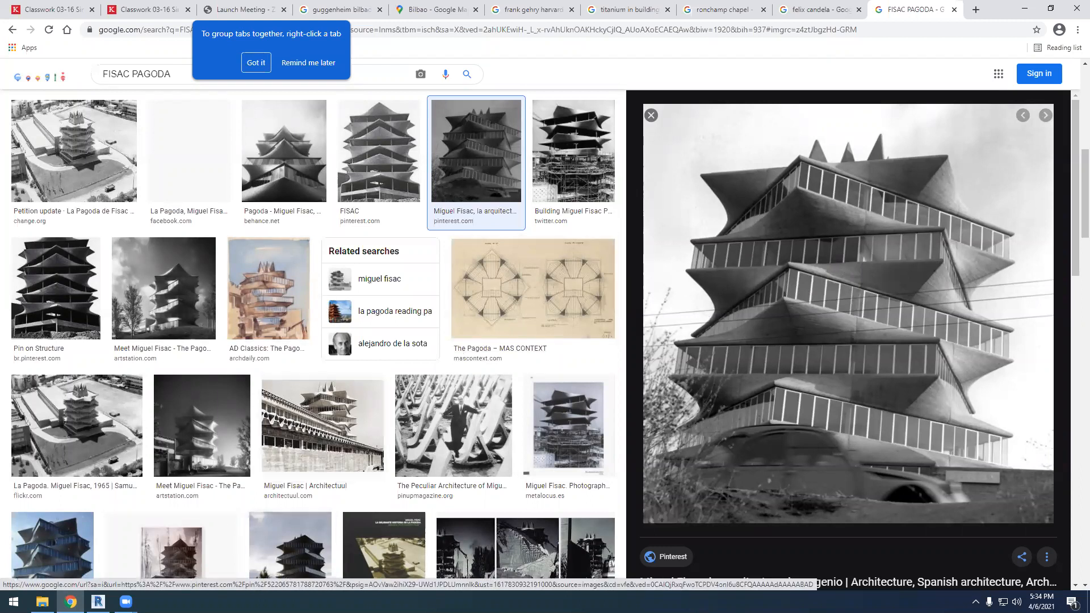
pyautogui.click(98, 602)
pyautogui.keyDown('shift'); pyautogui.moveTo(465, 432); pyautogui.dragTo(449, 447, button='middle'); pyautogui.keyUp('shift')
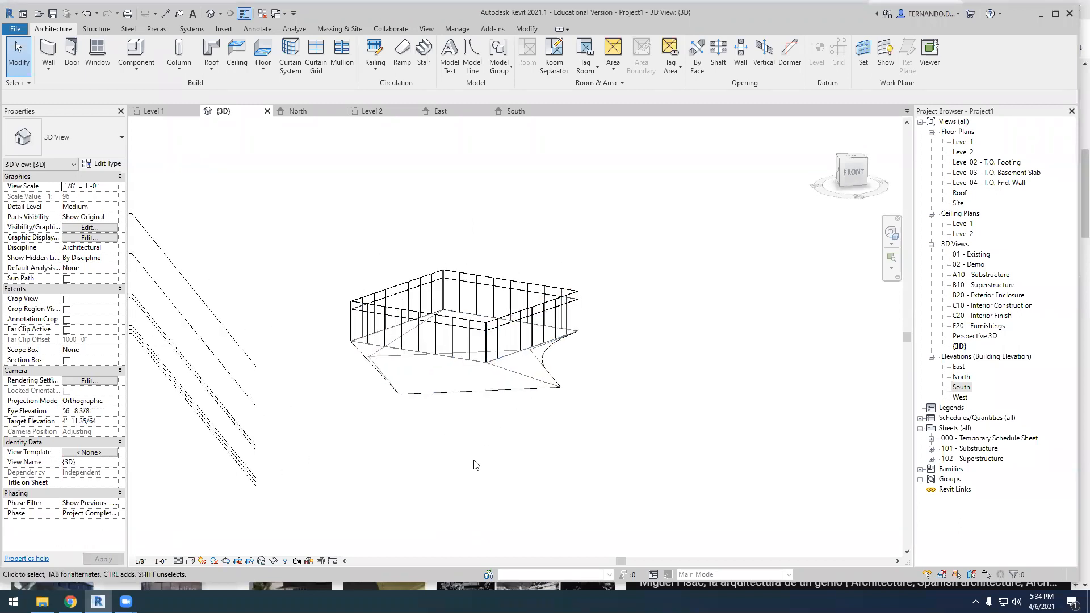
pyautogui.keyDown('shift'); pyautogui.moveTo(621, 423); pyautogui.dragTo(566, 370, button='middle'); pyautogui.keyUp('shift')
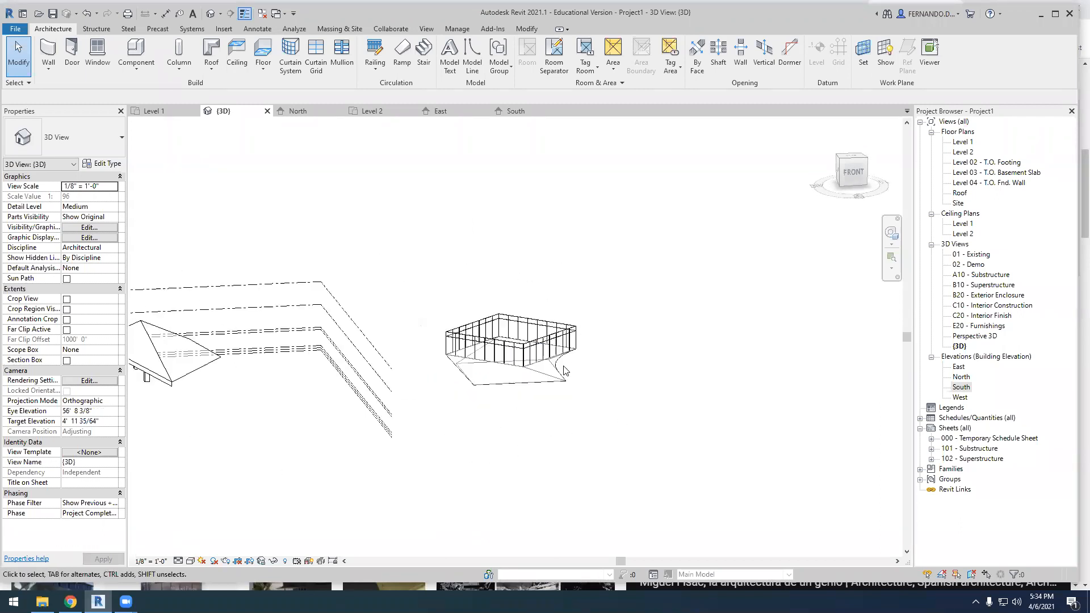
pyautogui.click(847, 161)
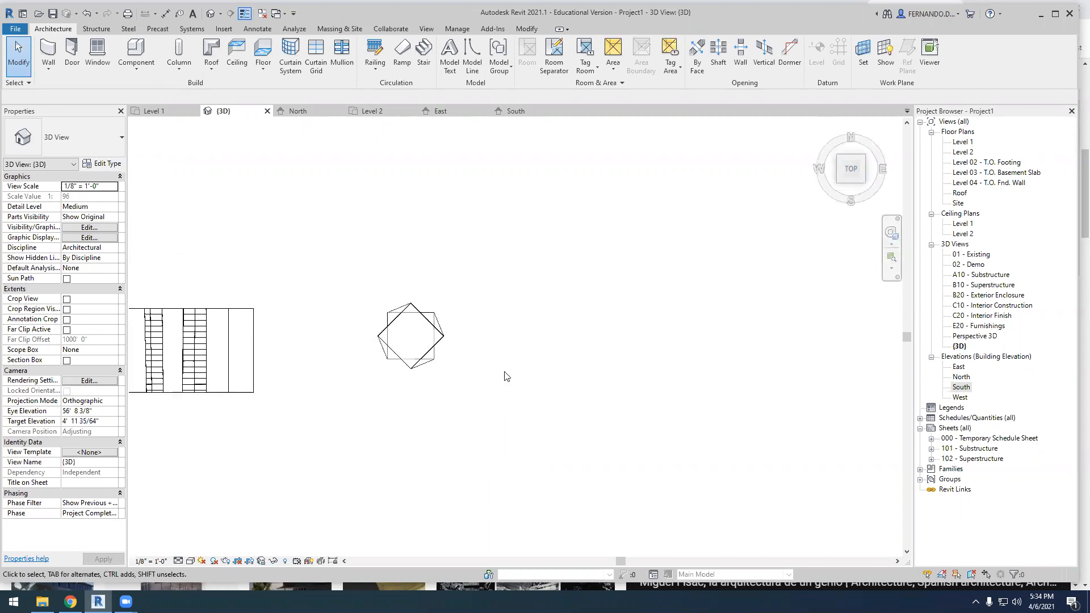